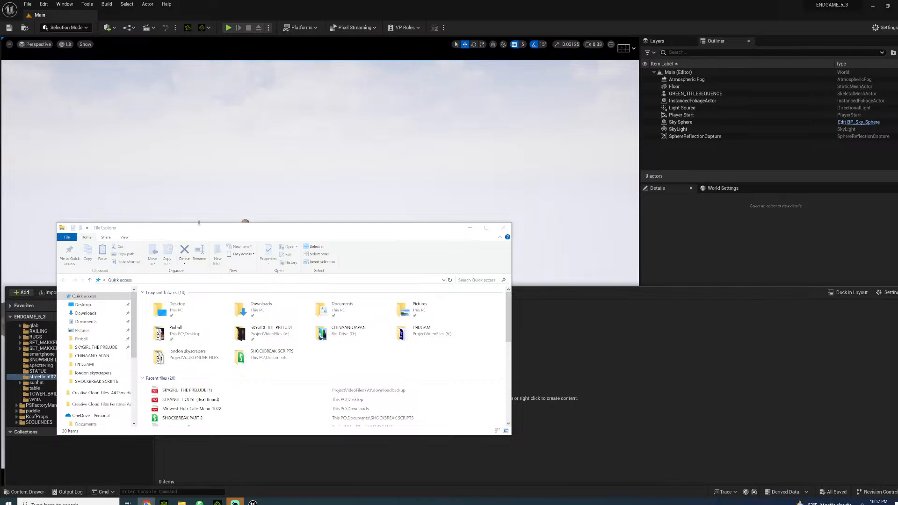
Browse in File Explorer to the streetlamp02 folder inside 3DMODELS on the ProjectVideoFiles (V:) drive
left_click(85, 364)
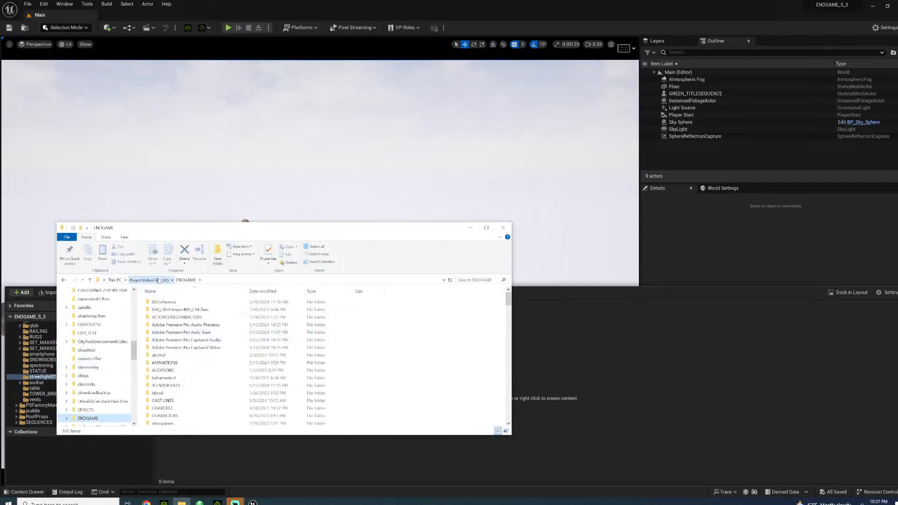
left_click(149, 280)
left_click_drag(262, 231, 430, 174)
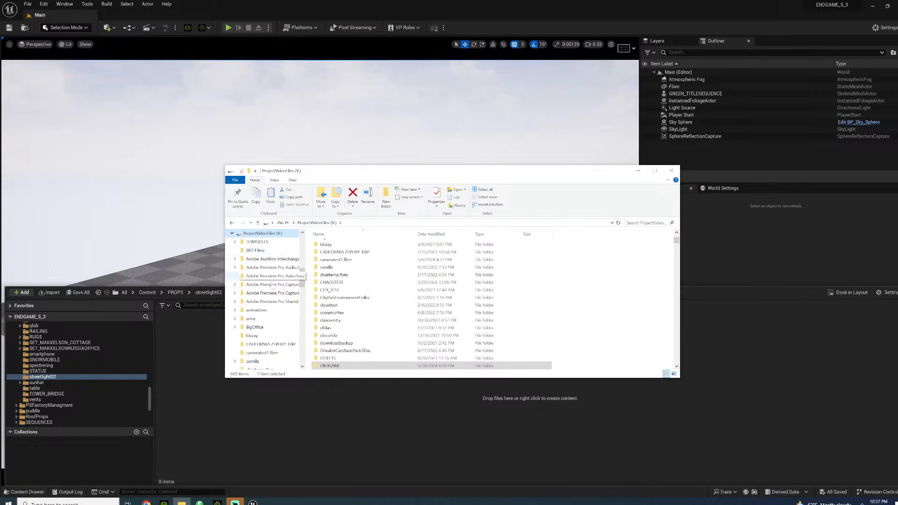
scroll(272, 318, "up", 2)
scroll(272, 318, "up", 4)
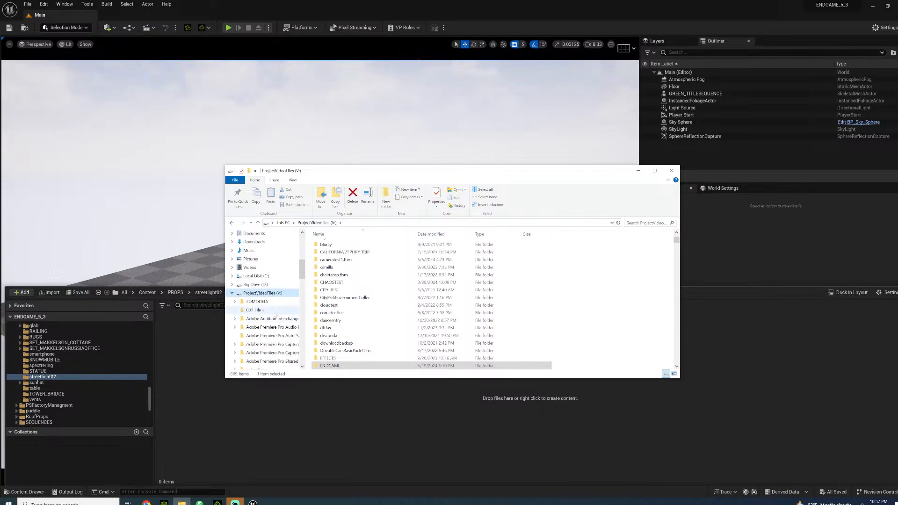
scroll(277, 318, "down", 3)
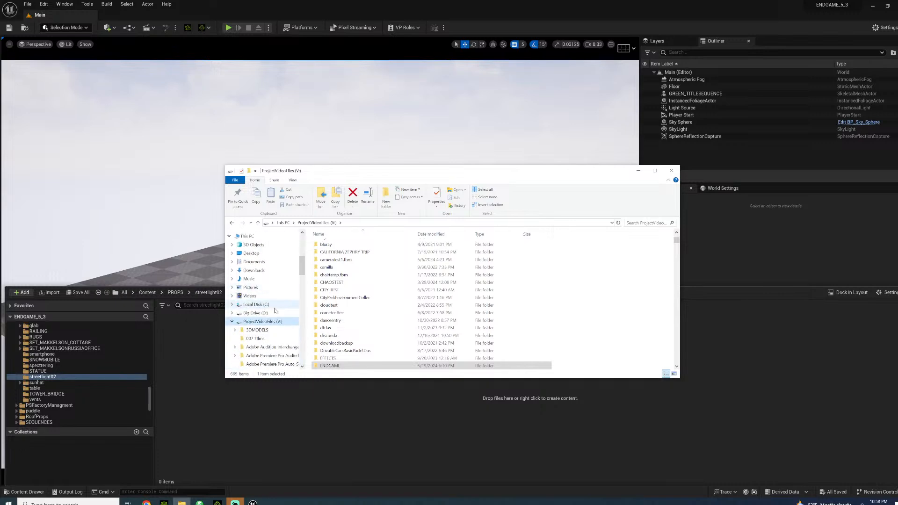
left_click(257, 330)
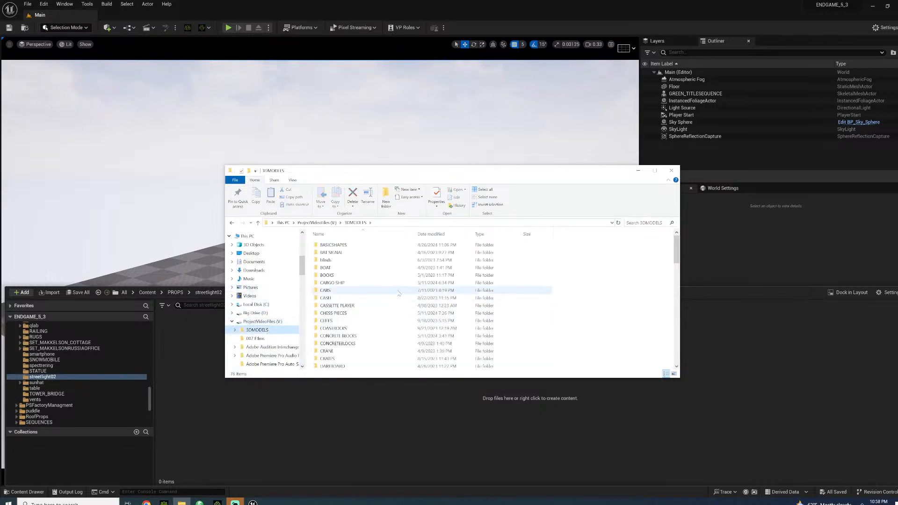
scroll(374, 323, "down", 15)
scroll(377, 323, "down", 3)
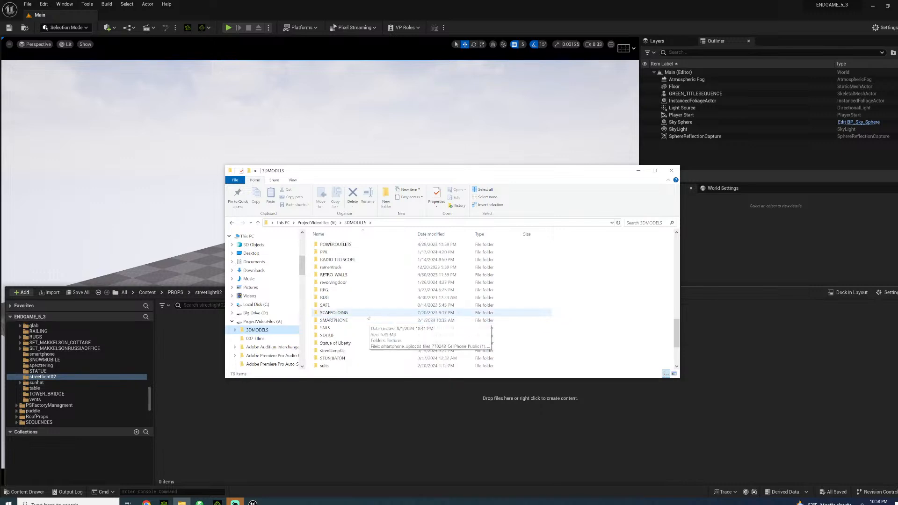
double_click(346, 361)
Import street_lamp_02_4k as a static mesh into PROPS/streetlight02 with the offered FBX options, and close the message log
left_click_drag(337, 252, 374, 442)
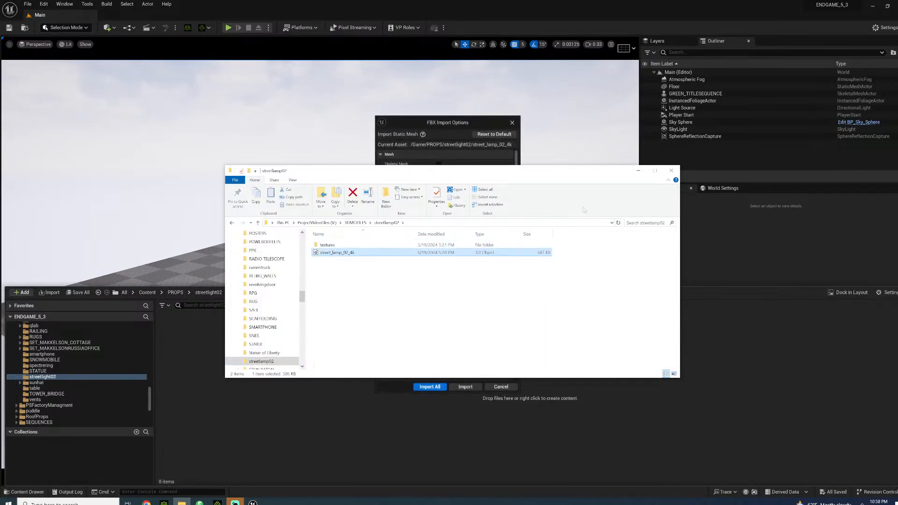
left_click(638, 170)
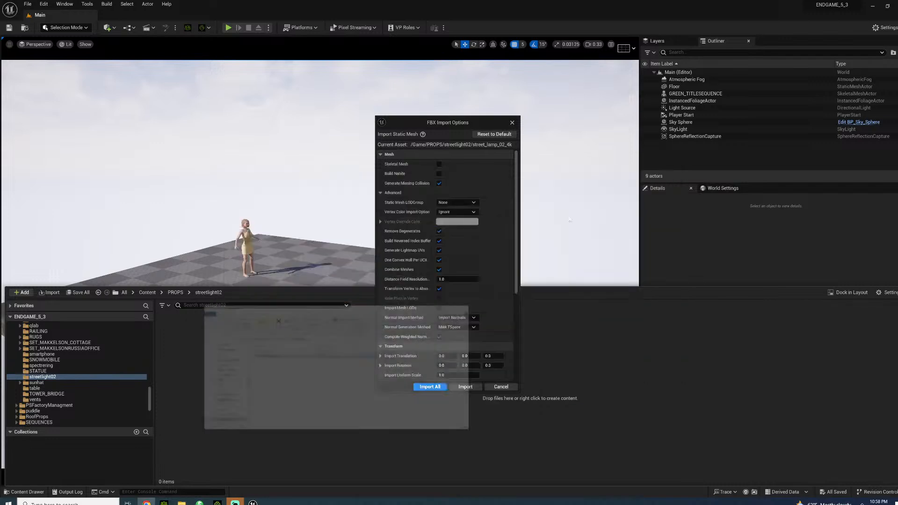
left_click(428, 388)
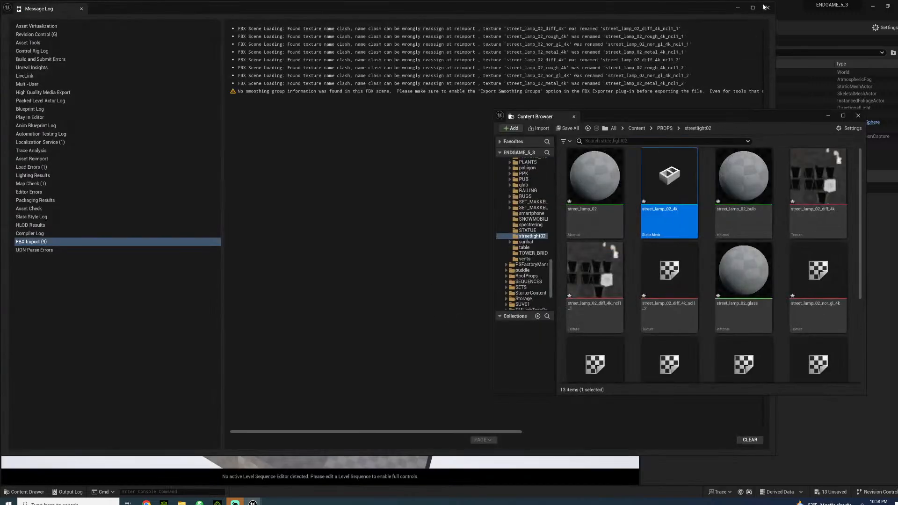
left_click(766, 7)
Save all the imported street lamp assets in the streetlight02 folder
left_click(606, 163)
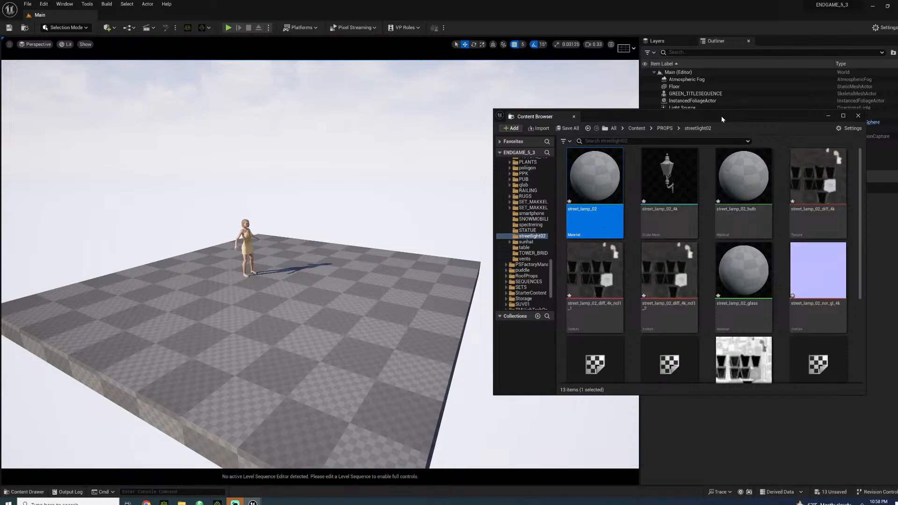
left_click_drag(721, 116, 505, 77)
scroll(543, 289, "down", 3)
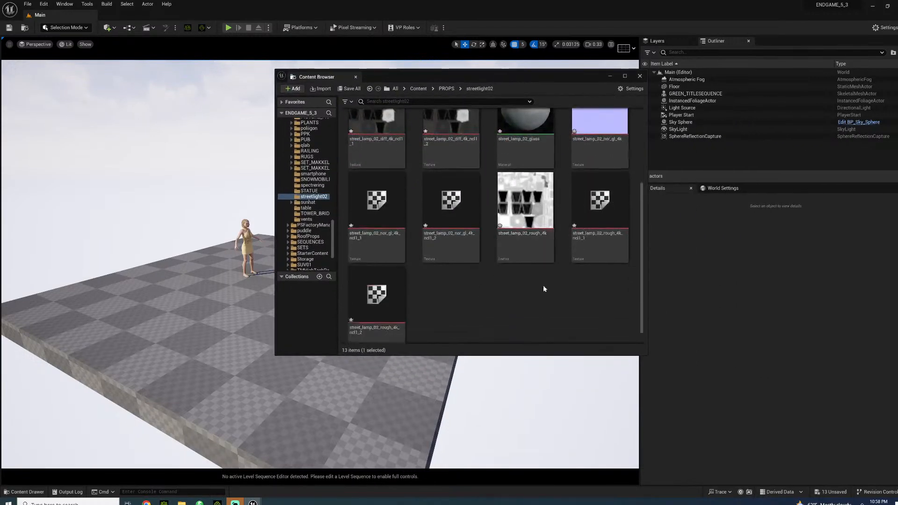
key("ctrl+a")
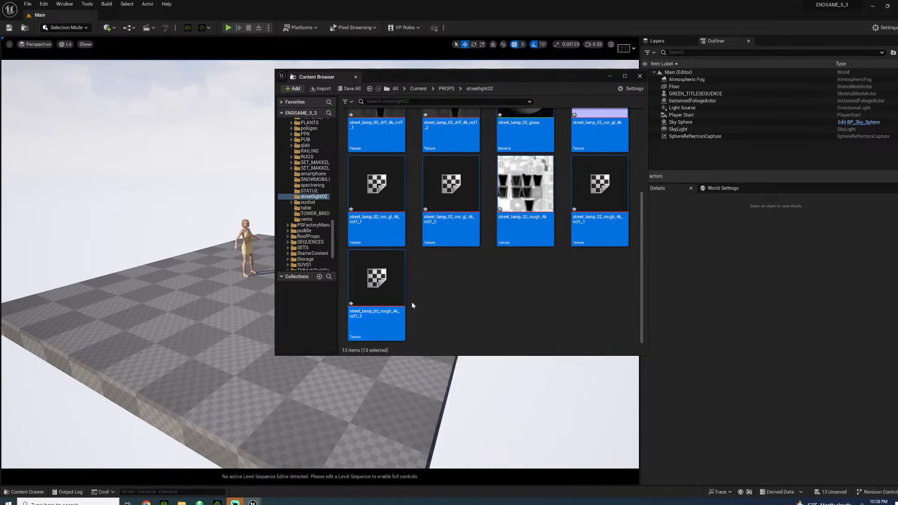
key("ctrl+s")
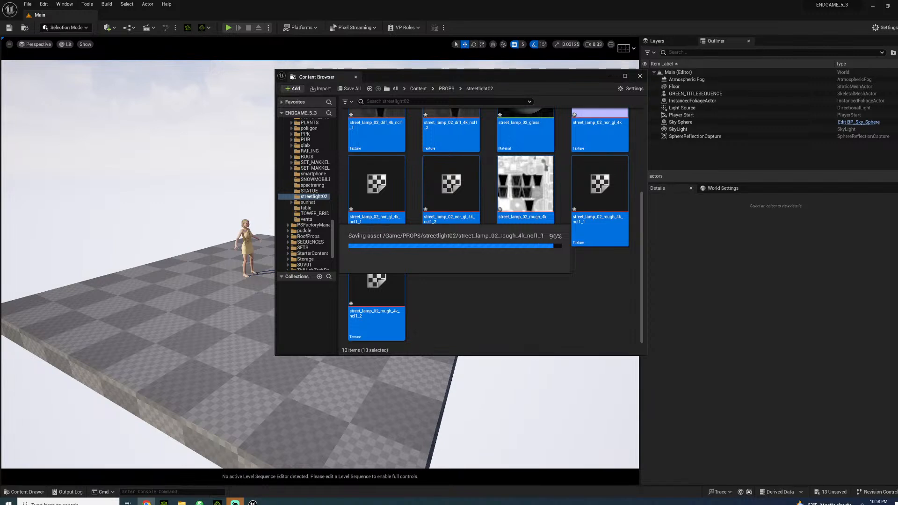
scroll(507, 201, "up", 2)
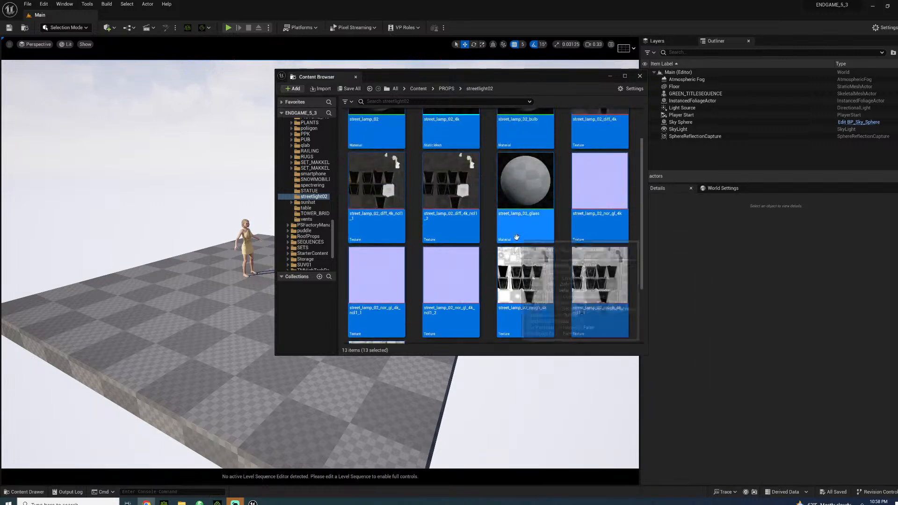
left_click(507, 191)
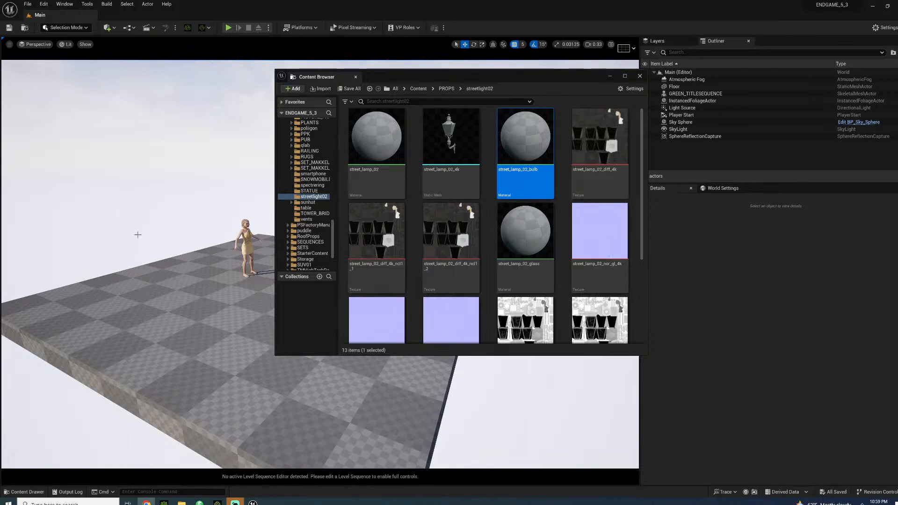
Minimize the floating Content Browser and examine the character in the yellow dress on the checkered floor from several sides
right_click_drag(136, 235, 89, 211)
key("w")
key("w")
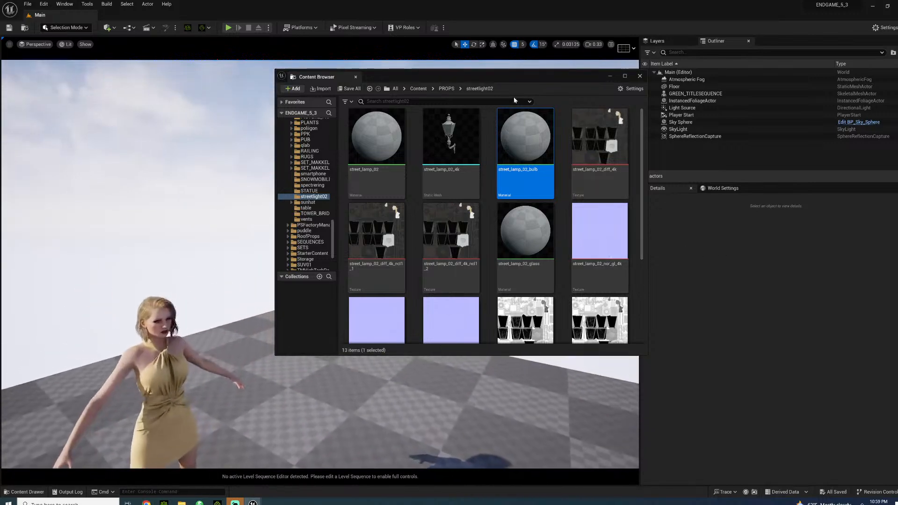
left_click(611, 77)
key("s")
right_click_drag(462, 129, 481, 105)
key("s")
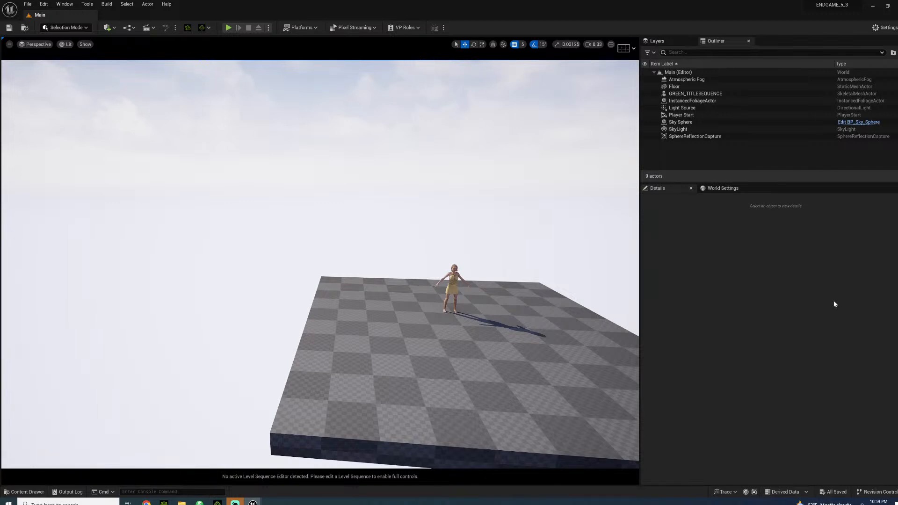
right_click_drag(449, 213, 629, 231)
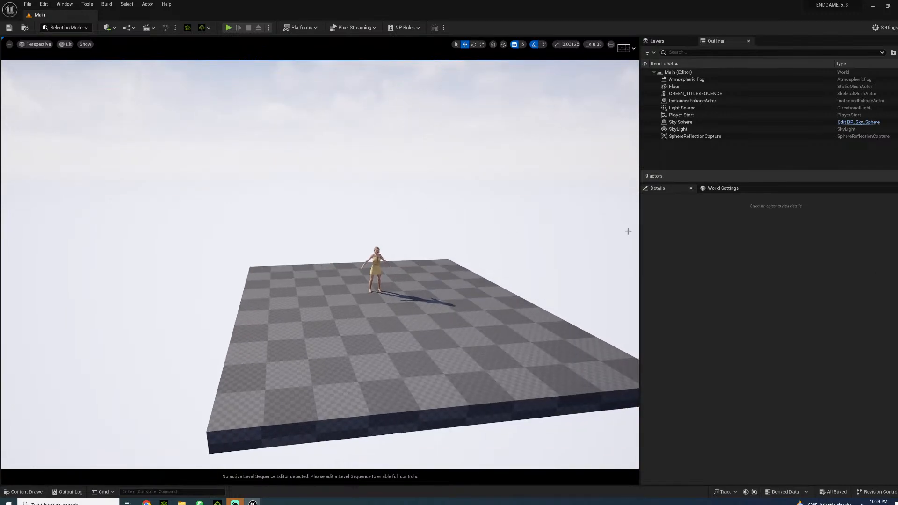
left_click(147, 503)
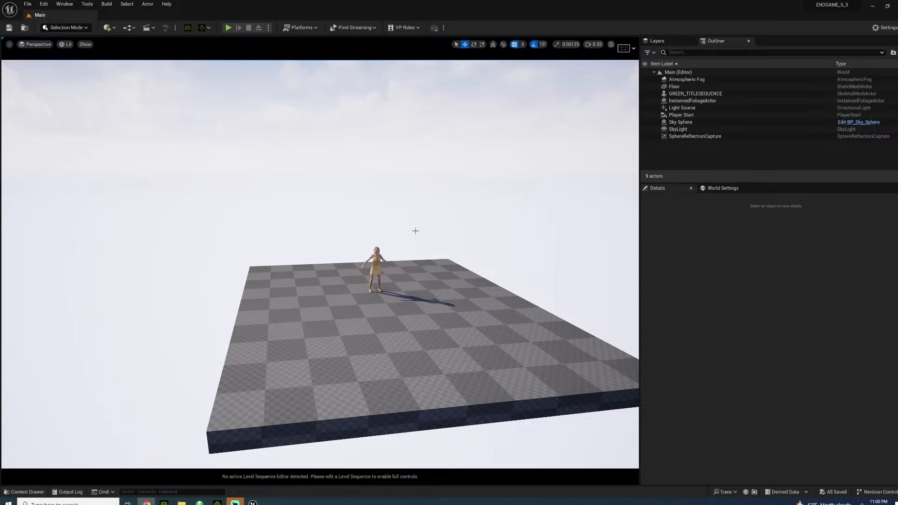
right_click_drag(415, 231, 555, 216)
key("w")
key("a")
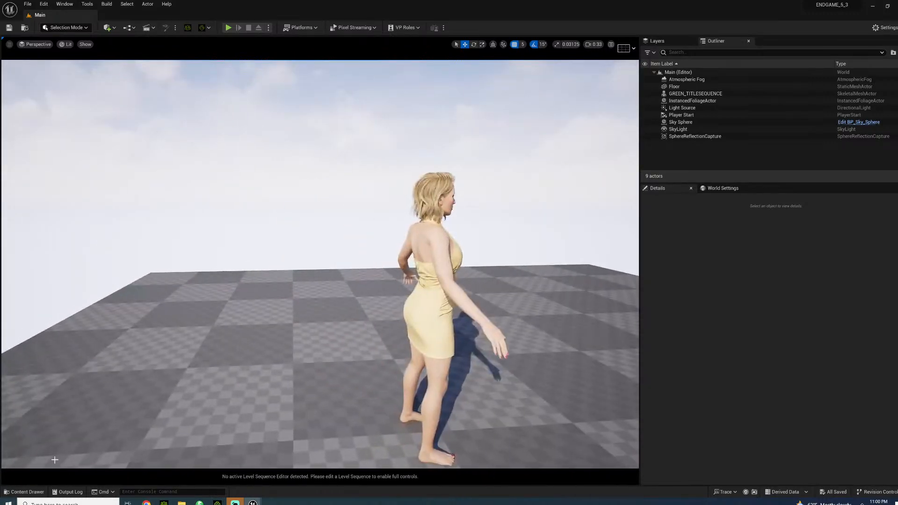
left_click(25, 492)
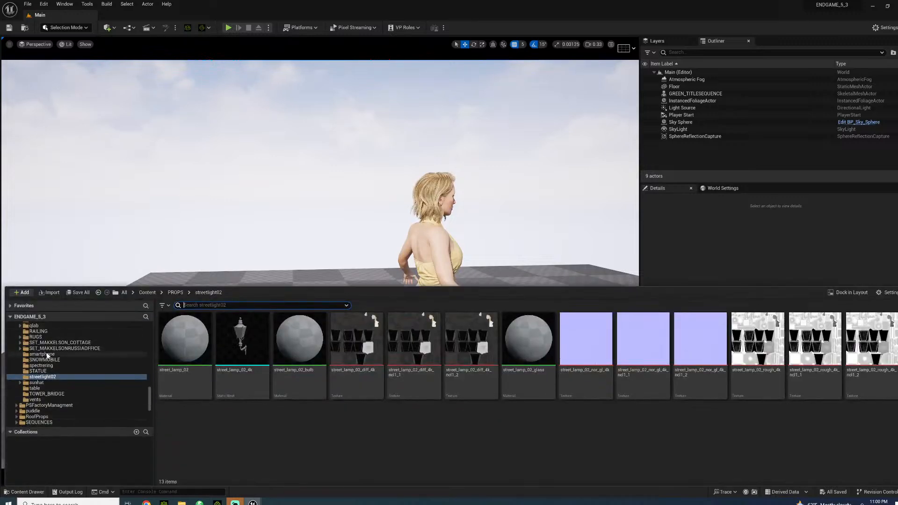
scroll(76, 378, "down", 1)
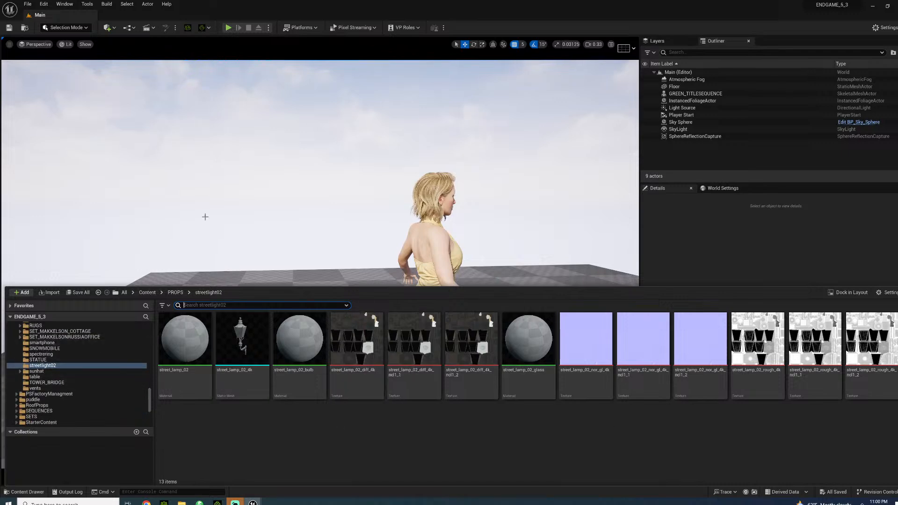
right_click_drag(212, 210, 150, 213)
key("s")
key("d")
key("w")
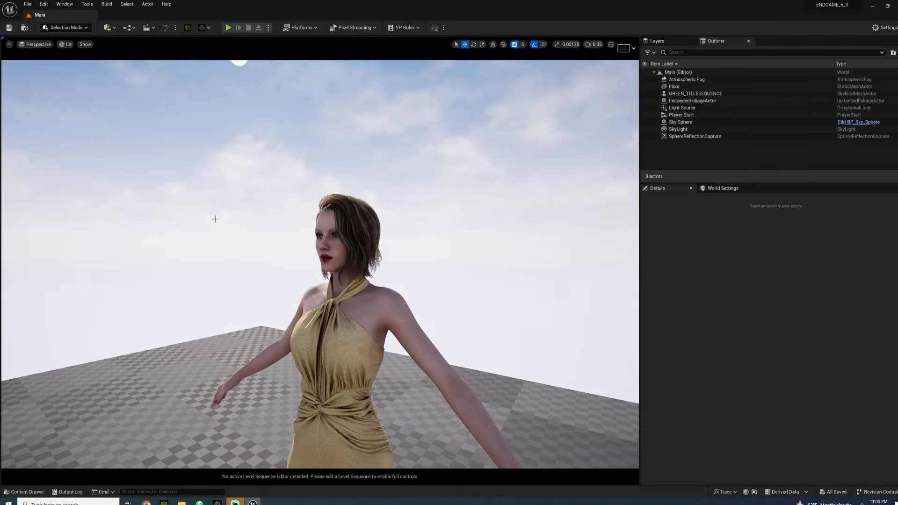
right_click_drag(320, 214, 472, 219)
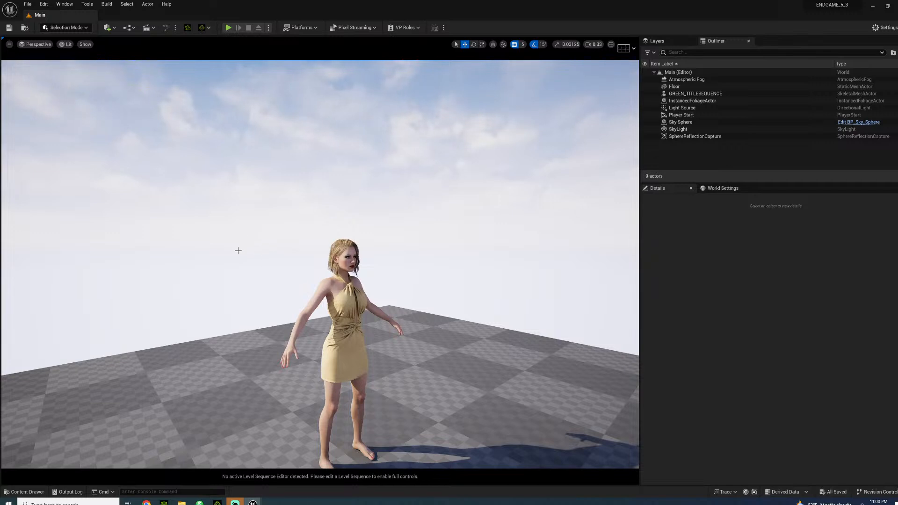
scroll(251, 291, "down", 3)
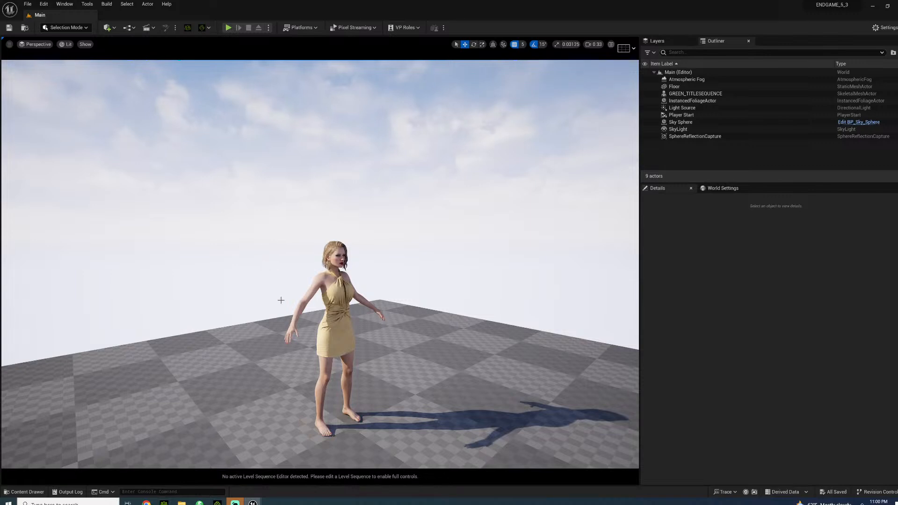
right_click_drag(252, 292, 146, 271)
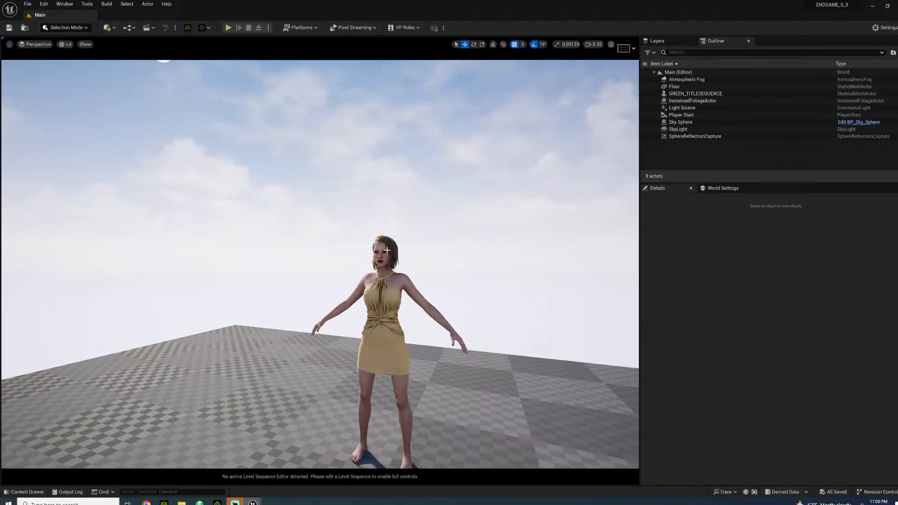
Open the weberst level from the SETS/UK/LONDON folder
left_click(22, 492)
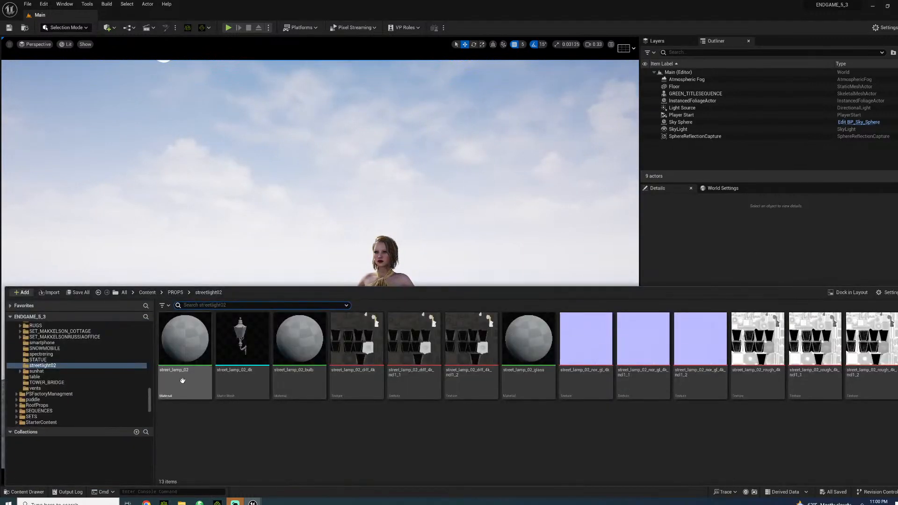
scroll(71, 396, "down", 3)
scroll(71, 396, "down", 2)
left_click(17, 348)
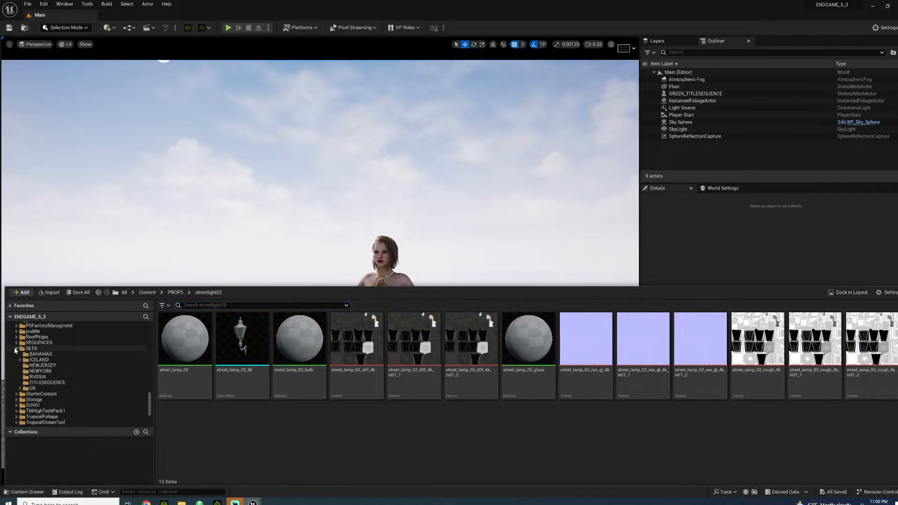
left_click(32, 348)
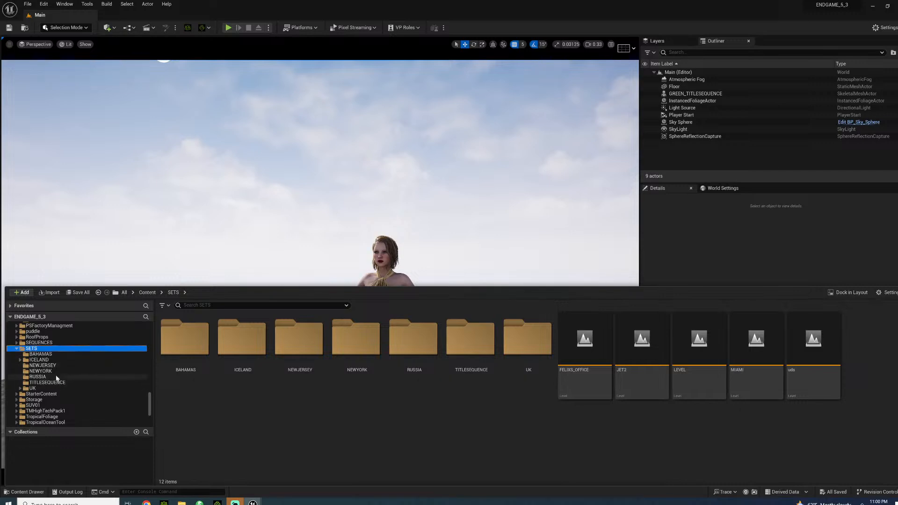
left_click(33, 389)
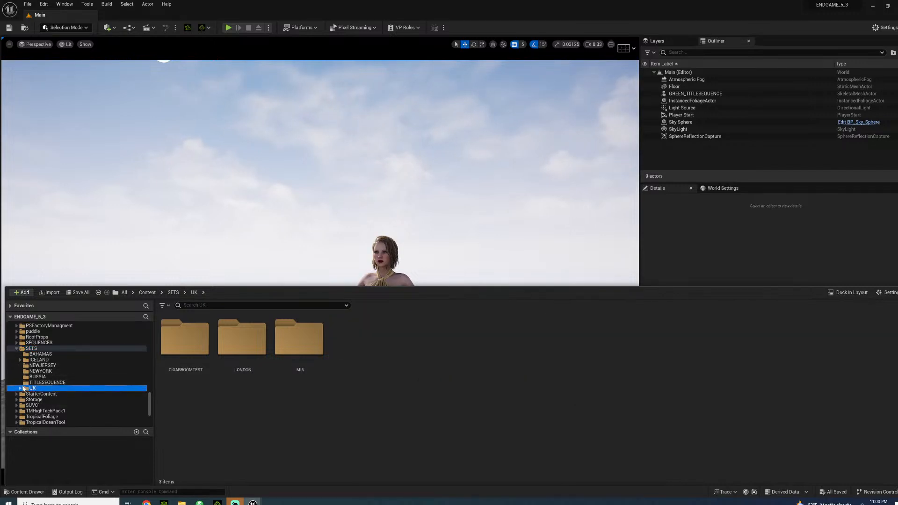
scroll(37, 380, "down", 3)
left_click(42, 360)
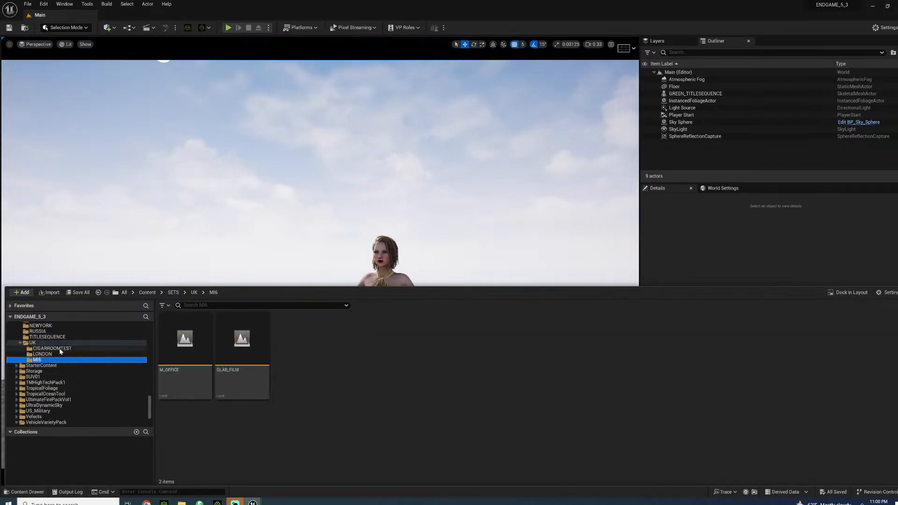
left_click(45, 354)
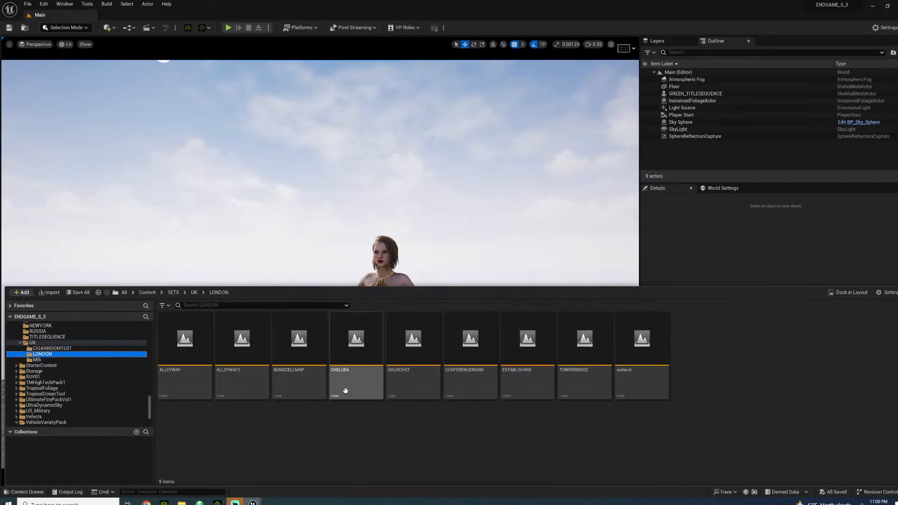
double_click(640, 370)
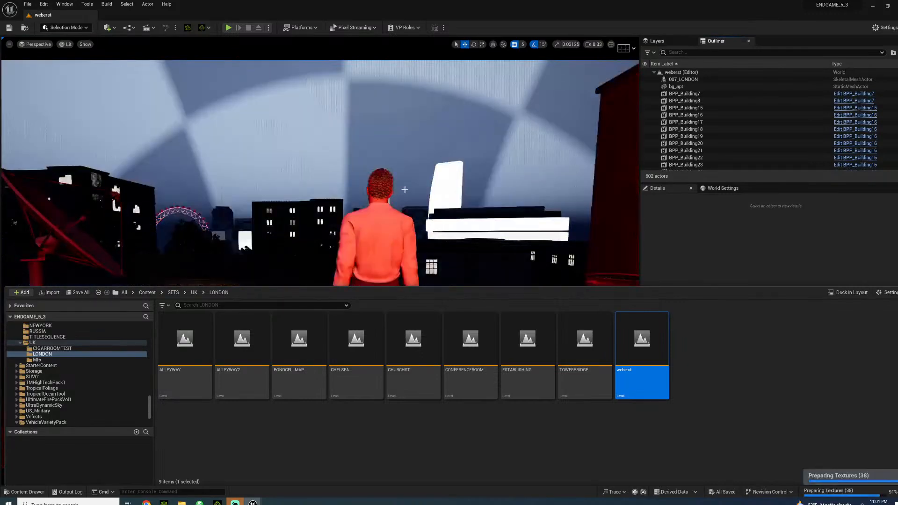
Fly the view from the rooftop down to the lamp-lit street beside the parked truck
left_click(405, 189)
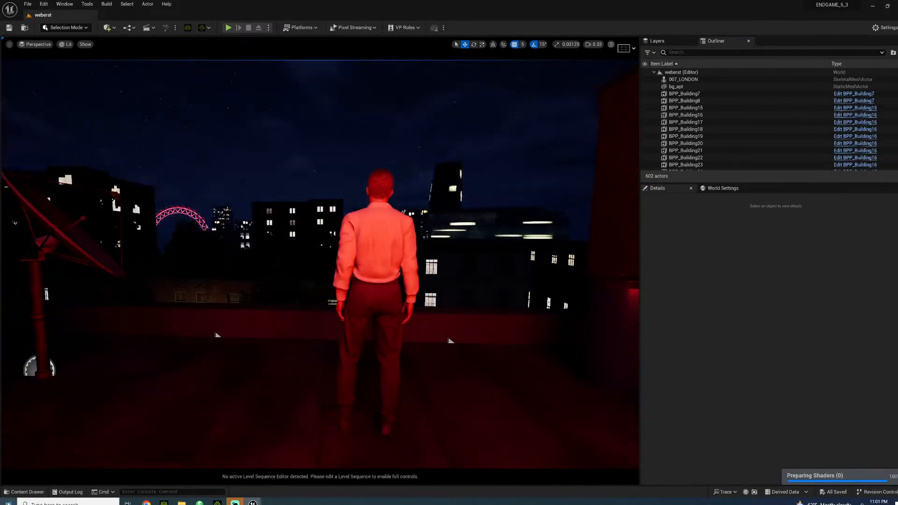
left_click(25, 492)
right_click_drag(282, 187, 119, 221)
key("w")
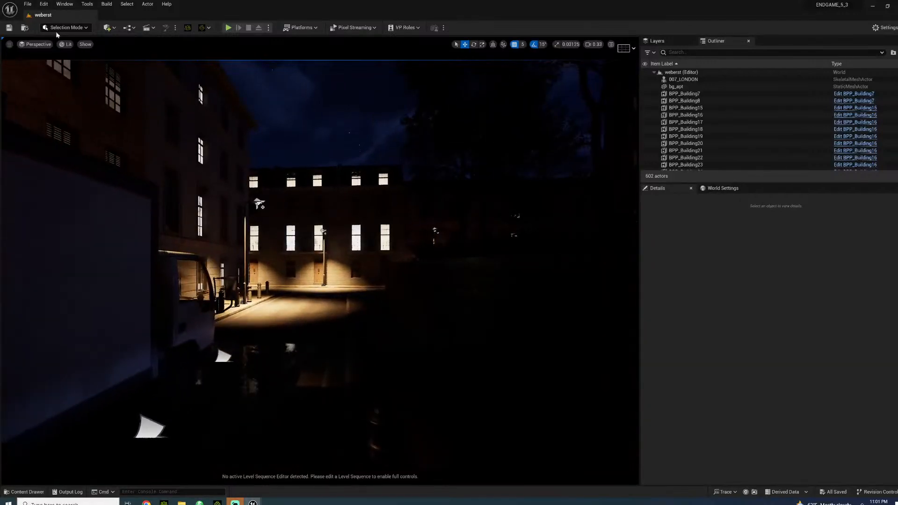
Add a point light over the street beside the truck, with a colour temperature of 3200 and an intensity of 5 lumens
left_click(114, 28)
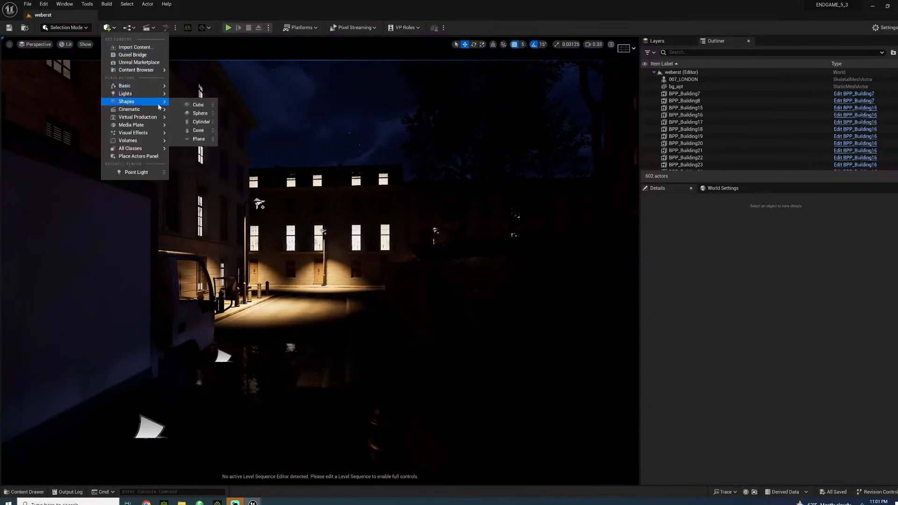
mouse_move(150, 95)
left_click(204, 106)
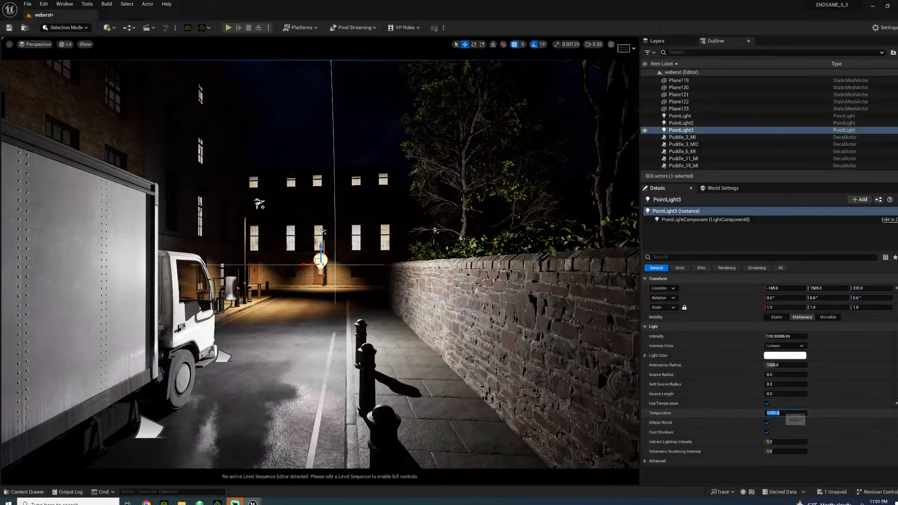
key("Return")
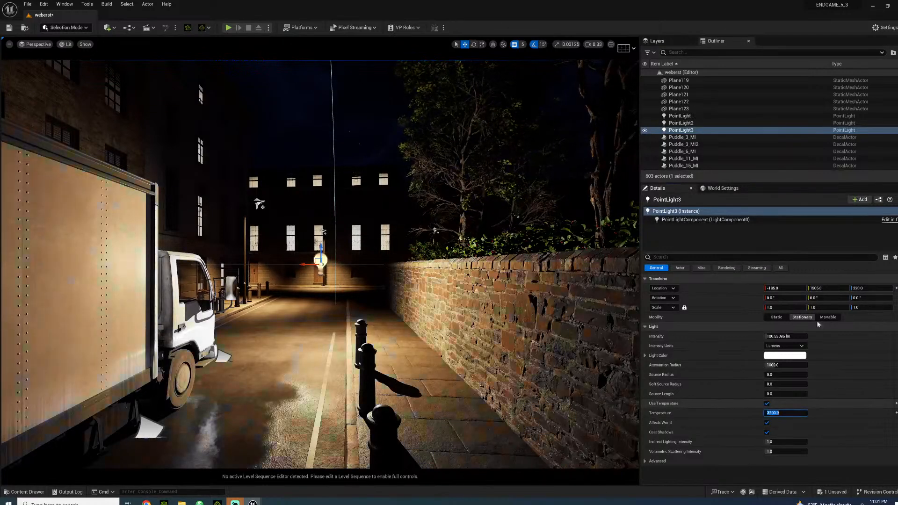
type("5")
key("Return")
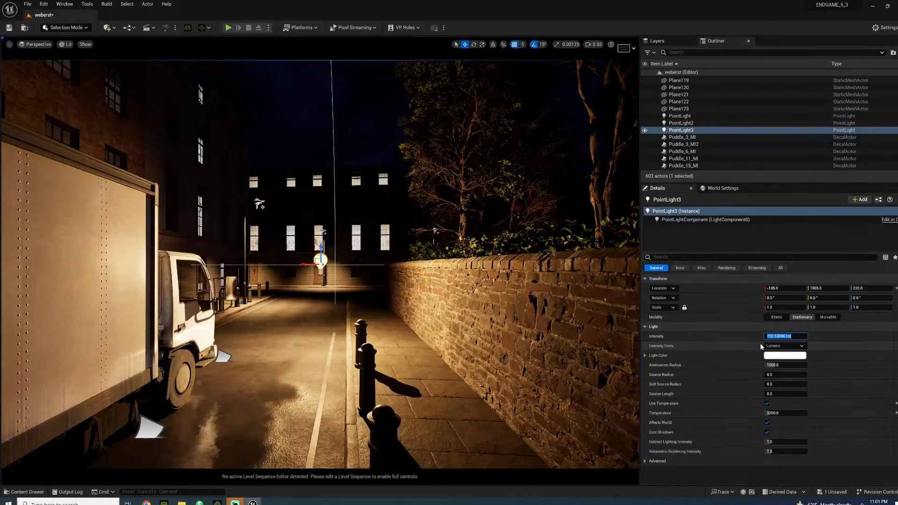
Move the point light up in front of the far building, to about Y 3615 and Z 800, and make it Movable
right_click_drag(355, 299, 366, 346)
key("s")
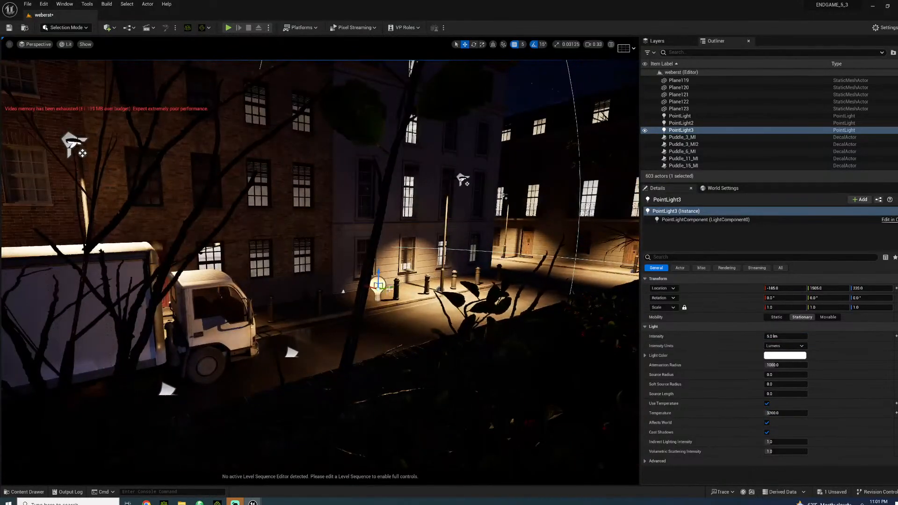
left_click_drag(382, 285, 629, 243)
right_click_drag(551, 257, 598, 245)
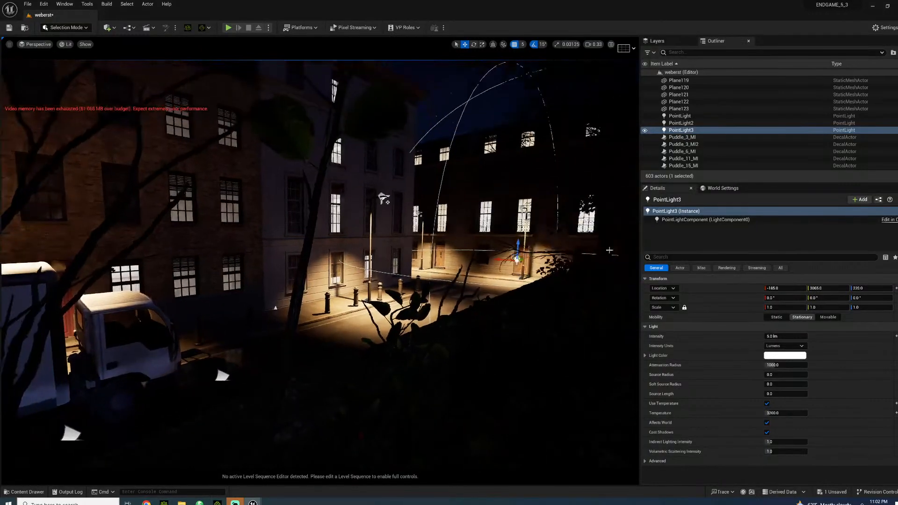
left_click_drag(518, 246, 550, 161)
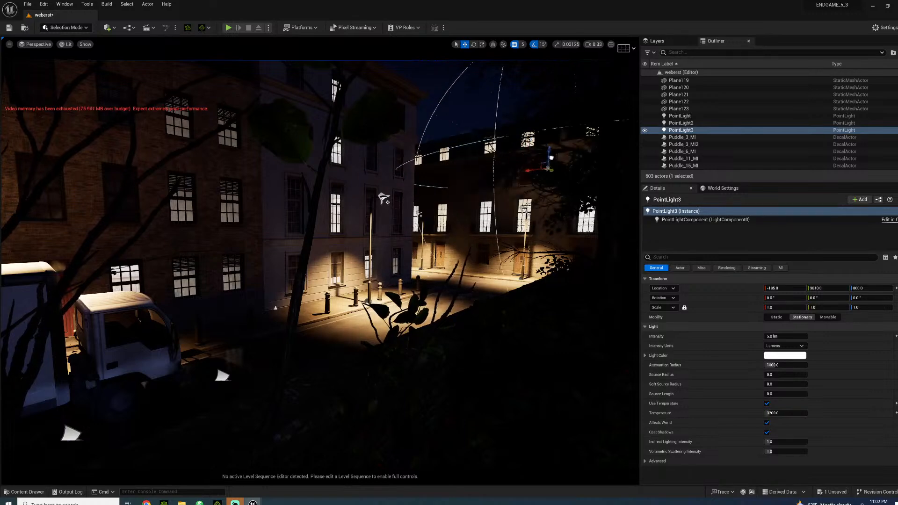
right_click_drag(538, 173, 521, 183)
key("s")
left_click(828, 317)
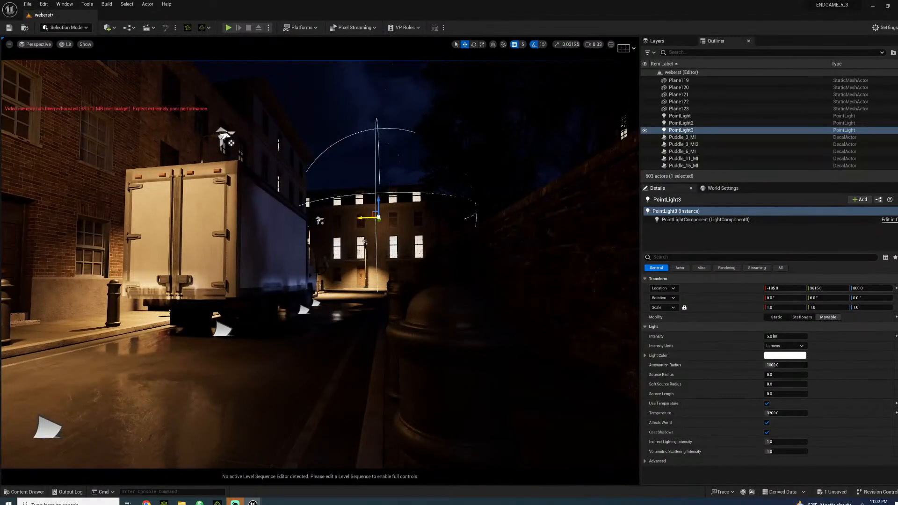
Duplicate the point light across to about X 1375 behind the truck and raise the copy's attenuation radius to about 1303
left_click_drag(367, 218, 297, 220, "alt")
left_click_drag(232, 223, 235, 223)
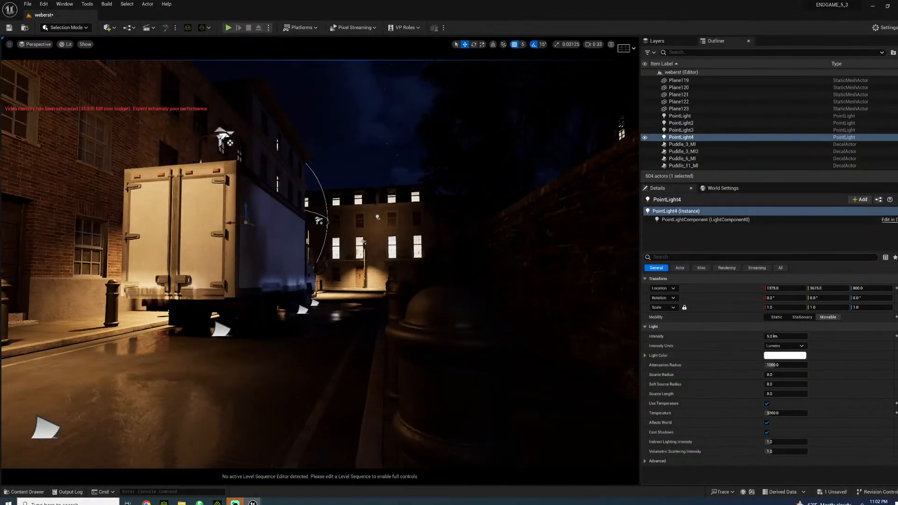
key("s")
key("a")
right_click_drag(235, 223, 252, 217)
key("d")
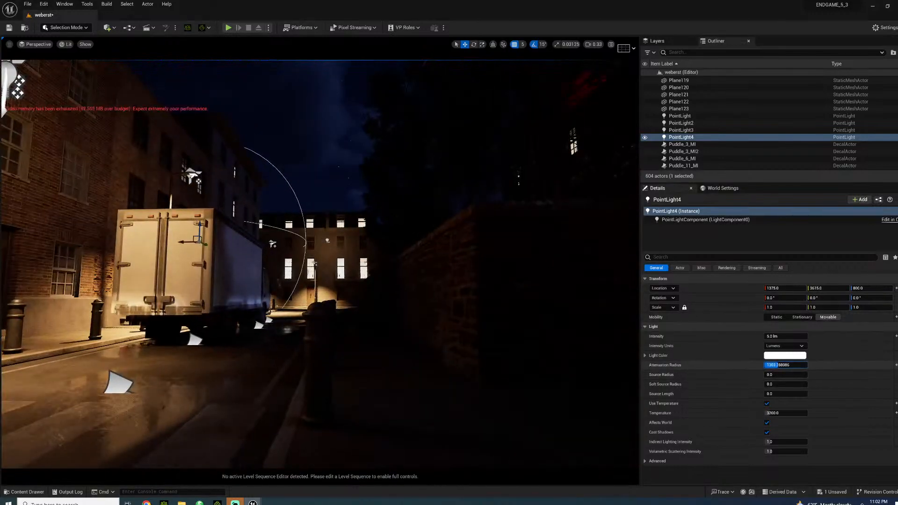
right_click_drag(295, 314, 282, 298)
key("d")
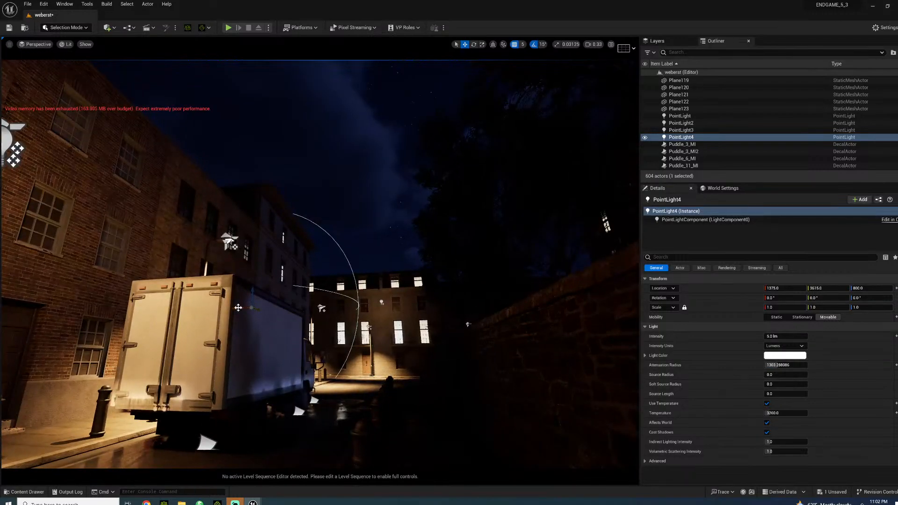
Duplicate the point light to the trees behind the wall, at about X -1670, and save the level
left_click_drag(238, 307, 505, 299, "alt")
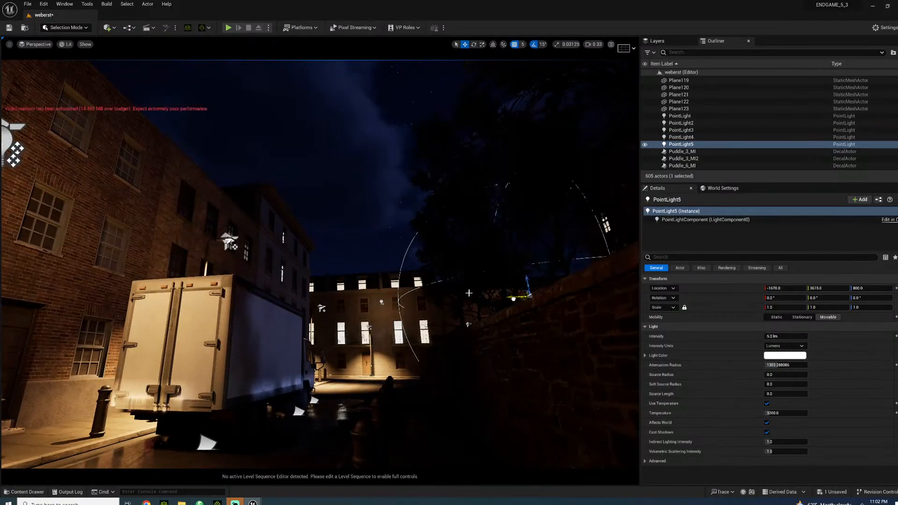
key("s")
right_click_drag(468, 293, 487, 314)
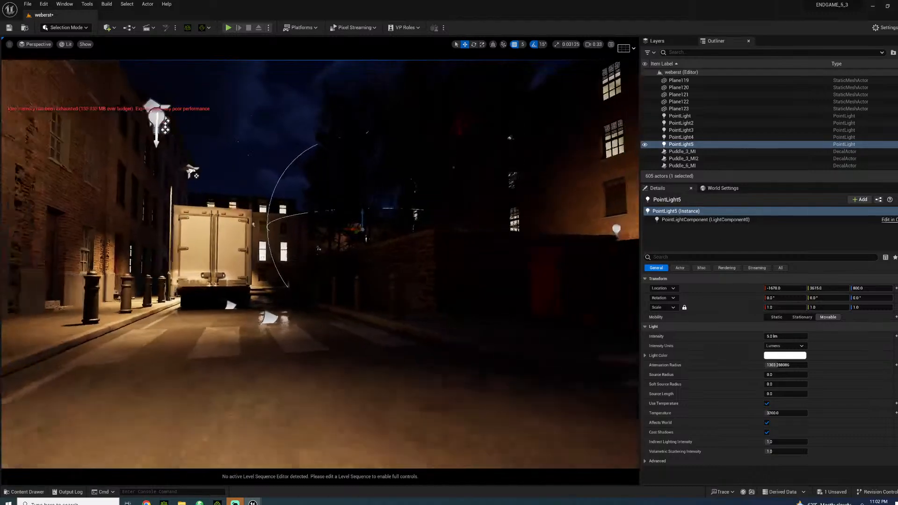
right_click_drag(383, 303, 380, 276)
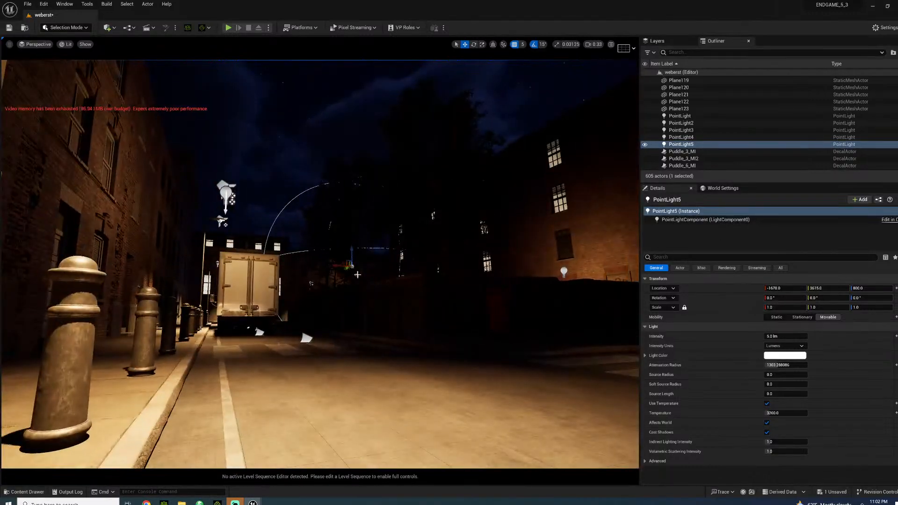
key("ctrl+s")
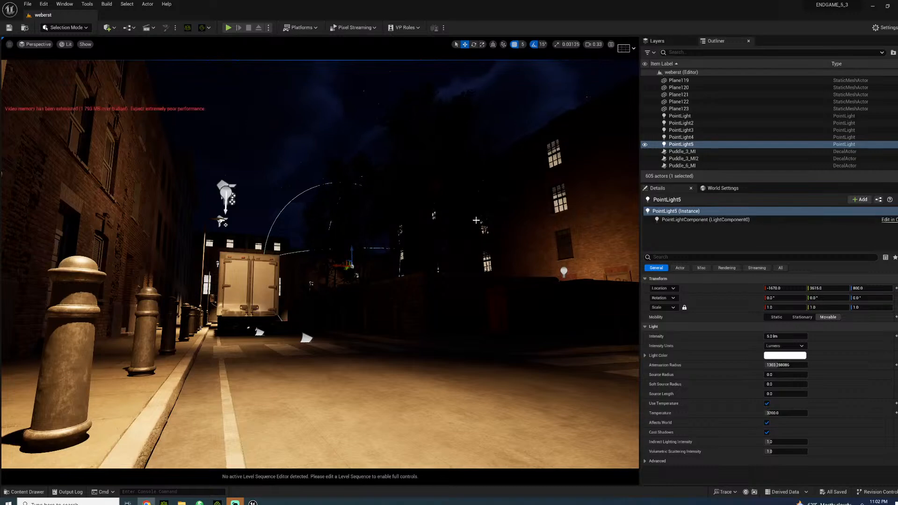
Duplicate the point light to above the truck, at about X 305 and Z 1030, and try to select the light beside it
right_click_drag(476, 220, 421, 248)
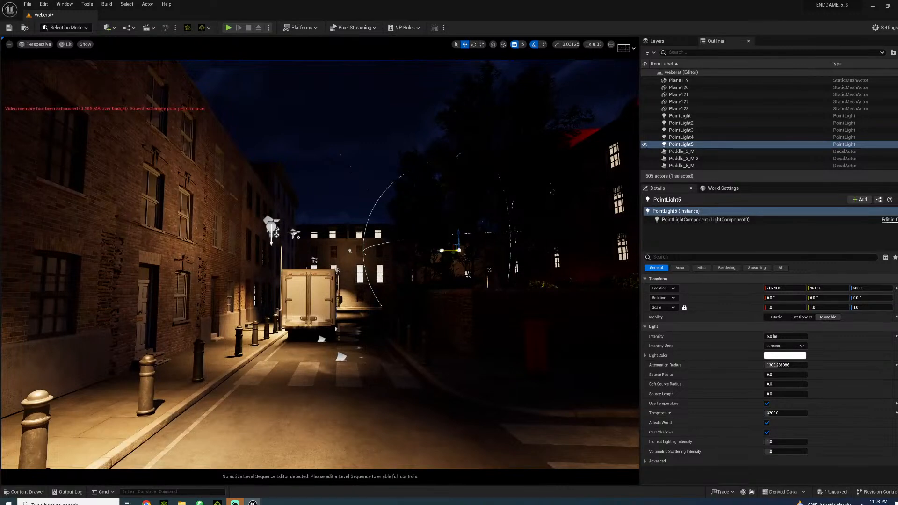
left_click_drag(442, 250, 281, 253, "alt")
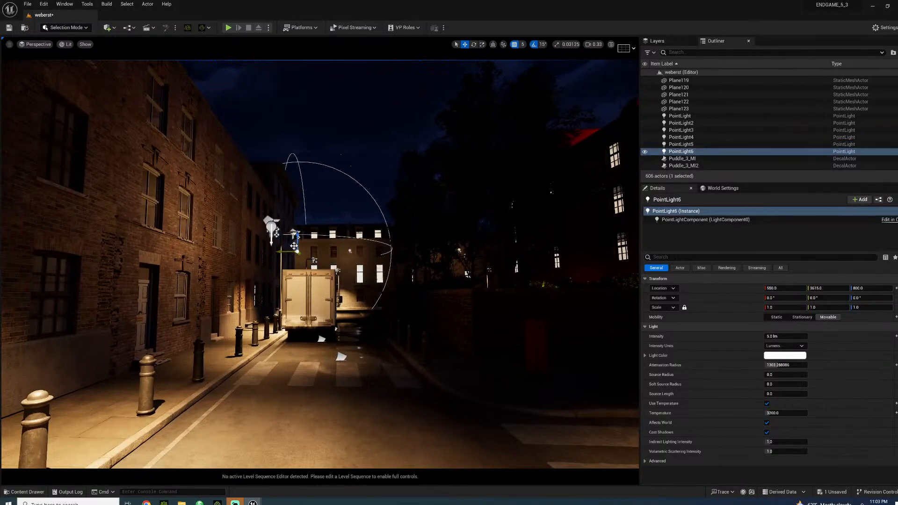
mouse_move(297, 251)
left_mouse_down()
mouse_move(304, 221)
mouse_move(298, 236)
left_mouse_up()
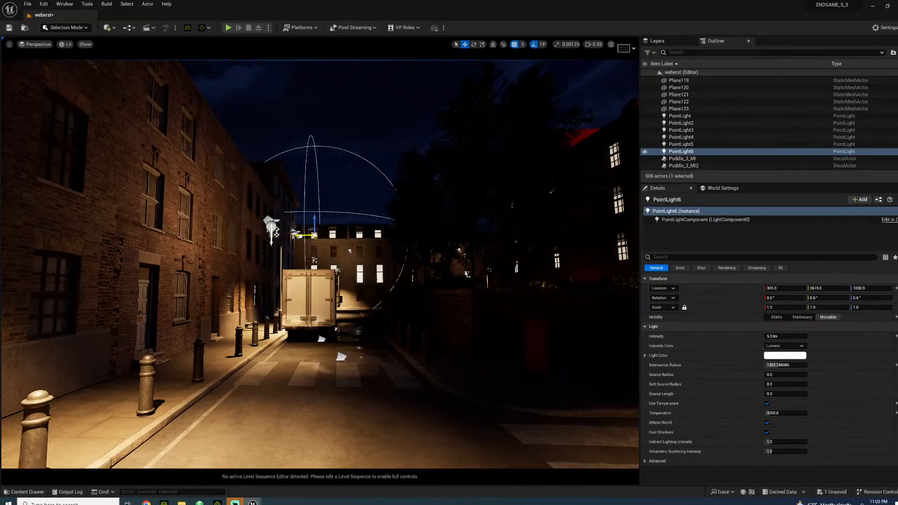
left_click(348, 245)
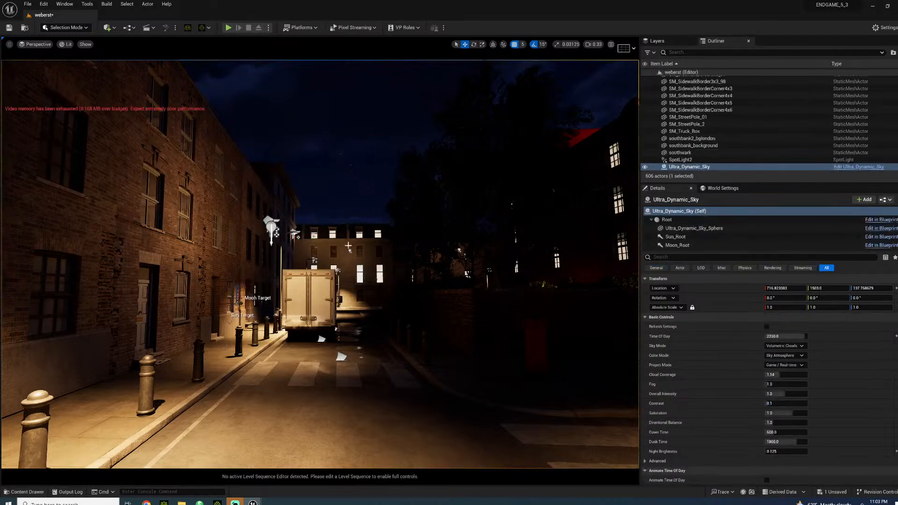
left_click(350, 243)
mouse_move(350, 236)
left_mouse_down()
mouse_move(350, 225)
mouse_move(360, 235)
left_mouse_up()
left_click(345, 164)
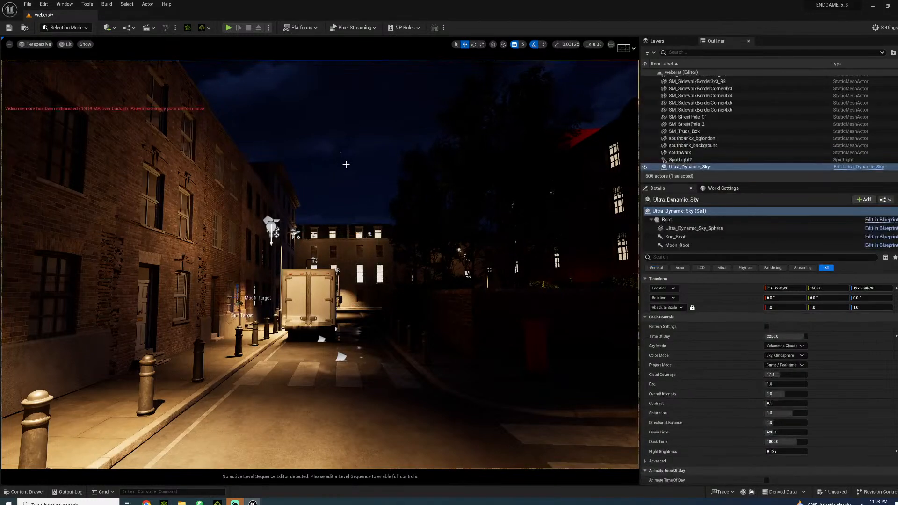
Examine the night street lighting without editor icons, from the crossing, over the wall and back towards the truck
key("s")
right_click_drag(345, 164, 335, 212)
key("d")
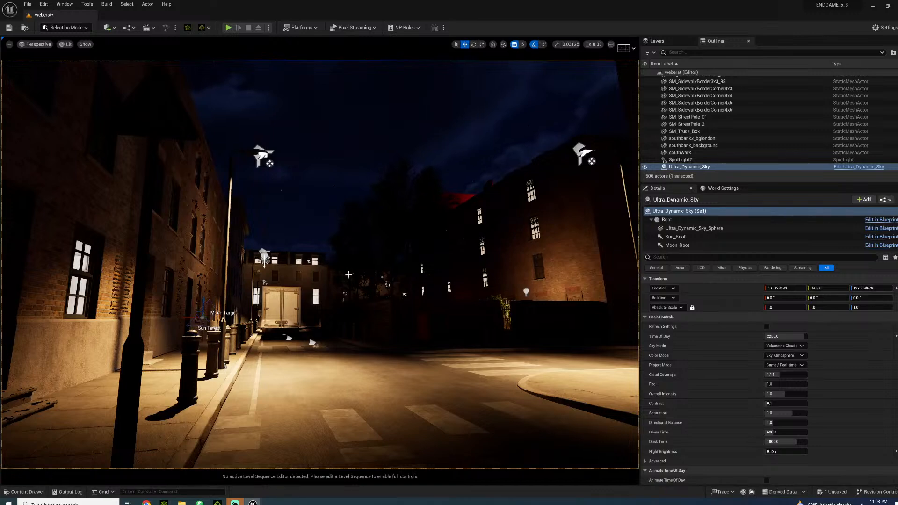
right_click_drag(370, 285, 321, 189)
key("w")
key("g")
key("w")
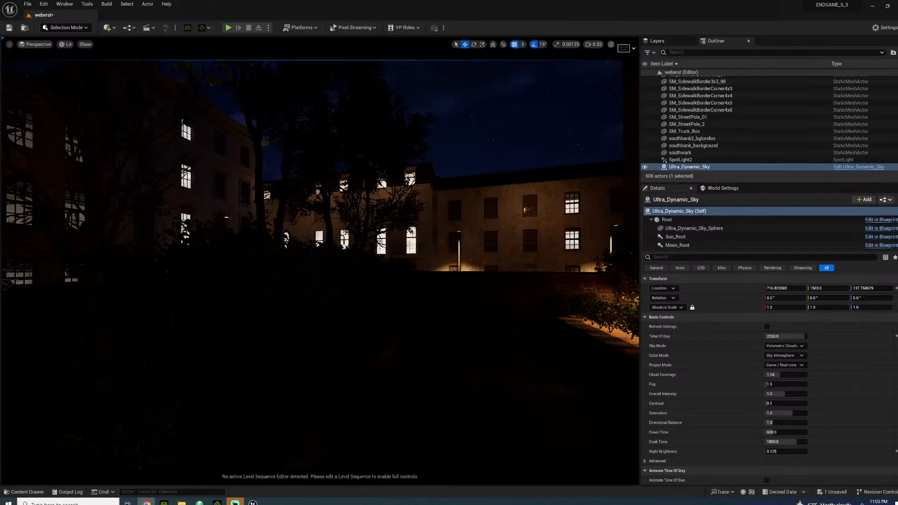
right_click_drag(354, 157, 326, 139)
key("w")
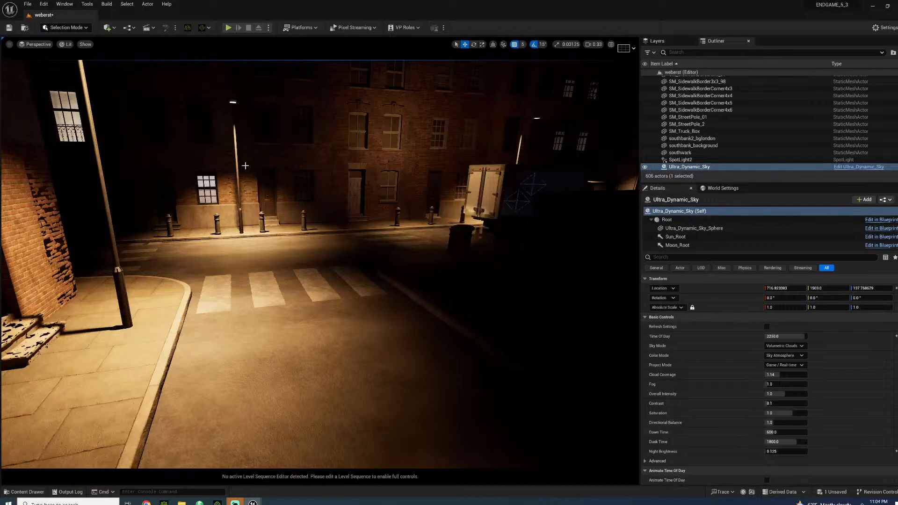
right_click_drag(211, 226, 472, 176)
key("w")
key("w")
key("s")
right_click_drag(366, 306, 374, 301)
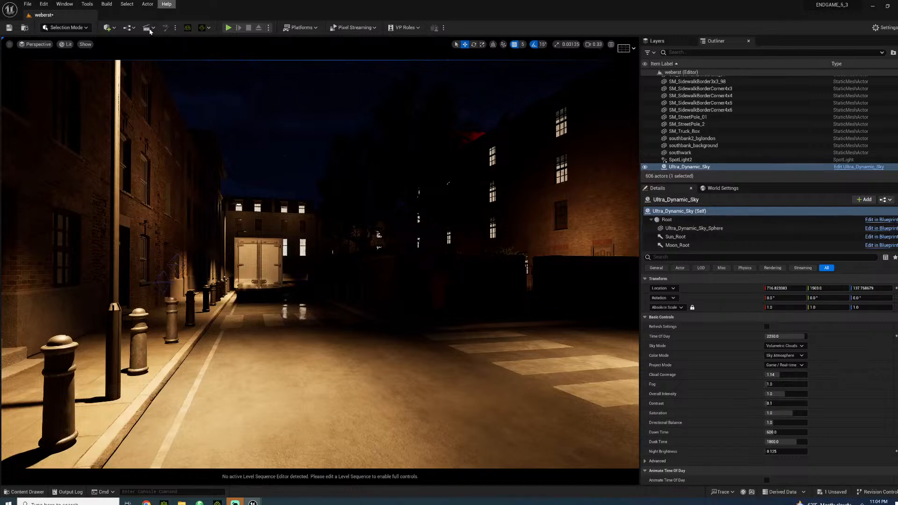
Add a point light over the road before the crossing, at about Y -575, and enable a colour temperature of 1500
left_click(114, 28)
mouse_move(125, 93)
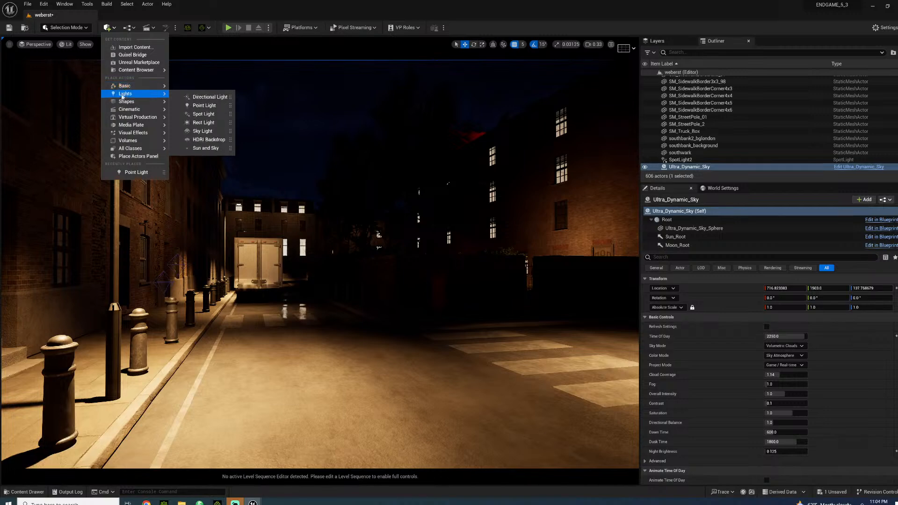
left_click(194, 105)
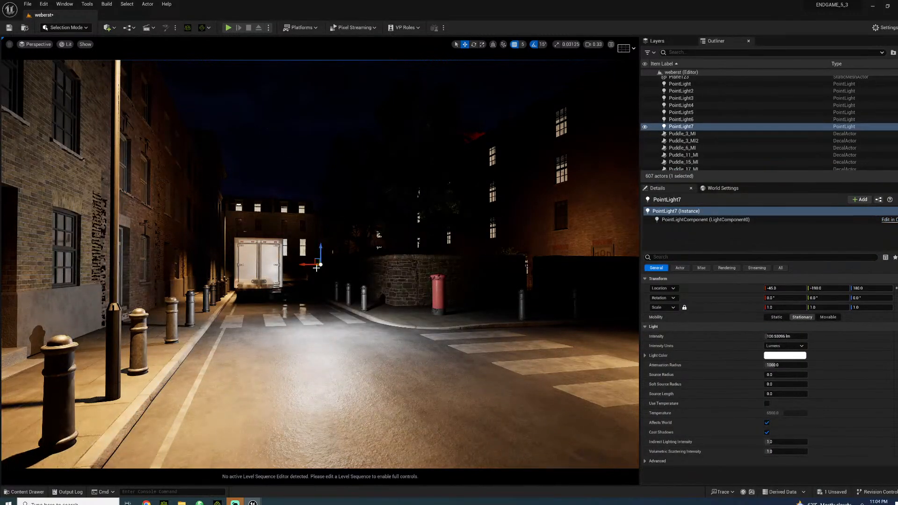
left_click_drag(317, 266, 417, 278)
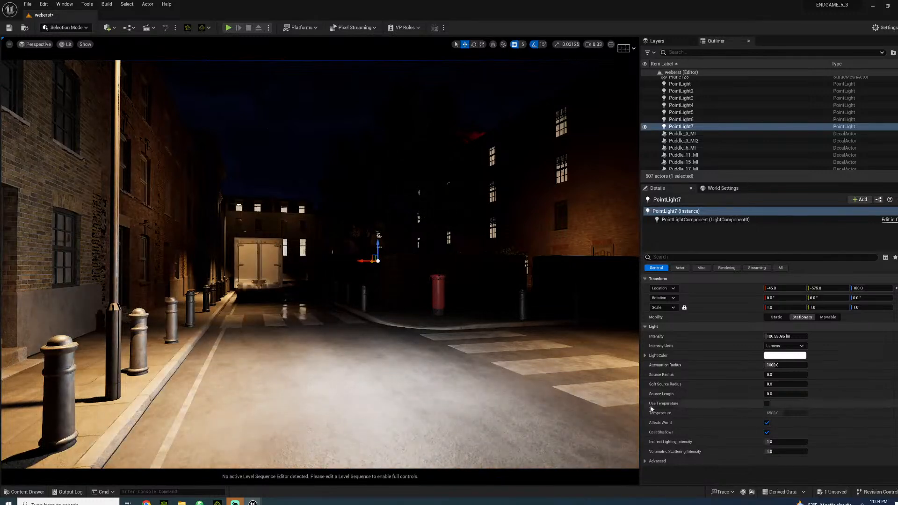
left_click(766, 404)
type("1500")
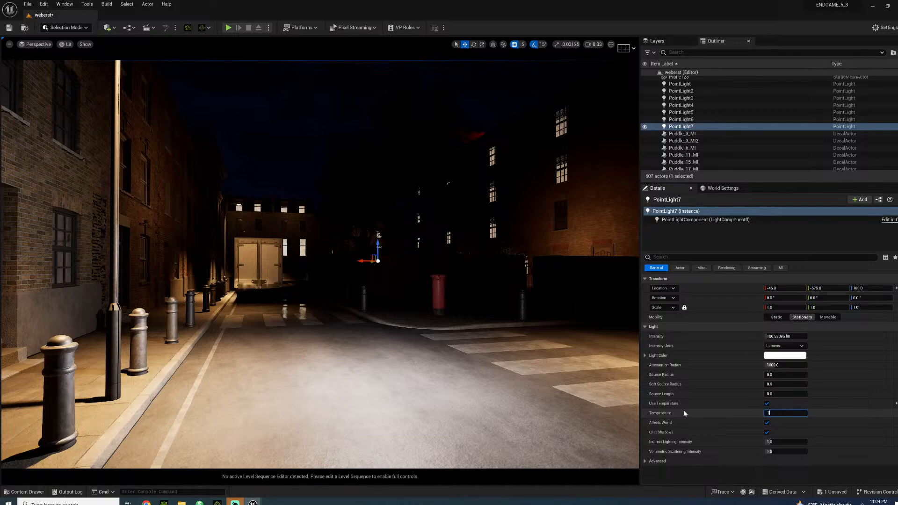
key("Return")
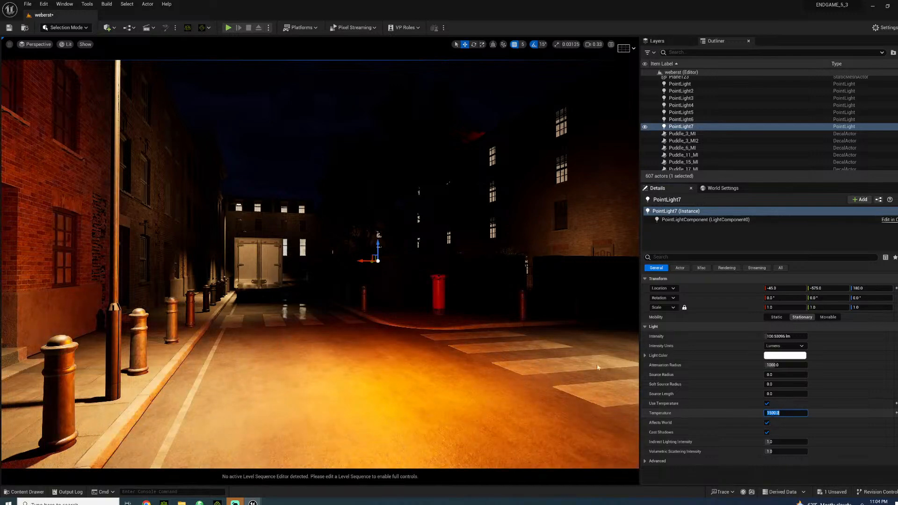
Move the new point light across the junction to the brick wall corner beside the red post box, lowering it to Z 140
left_click_drag(365, 261, 464, 267)
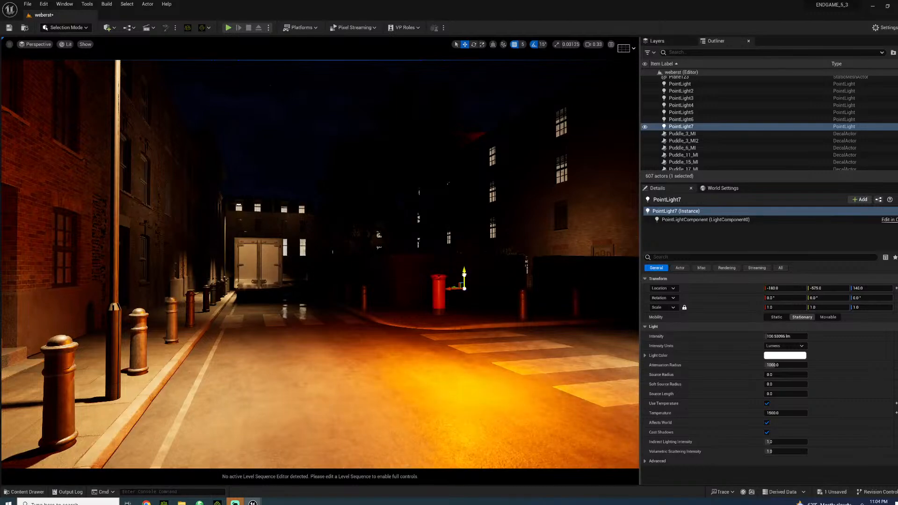
right_click_drag(487, 281, 528, 289)
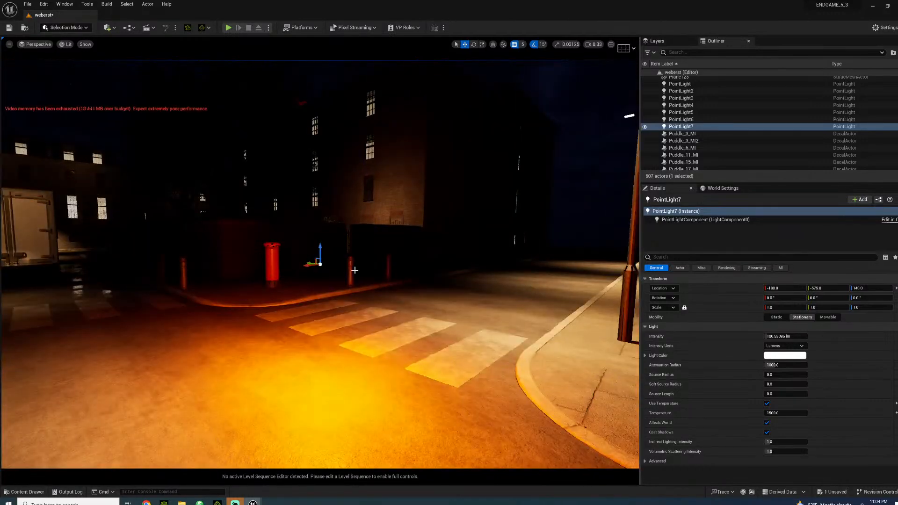
right_click_drag(355, 270, 372, 264)
key("g")
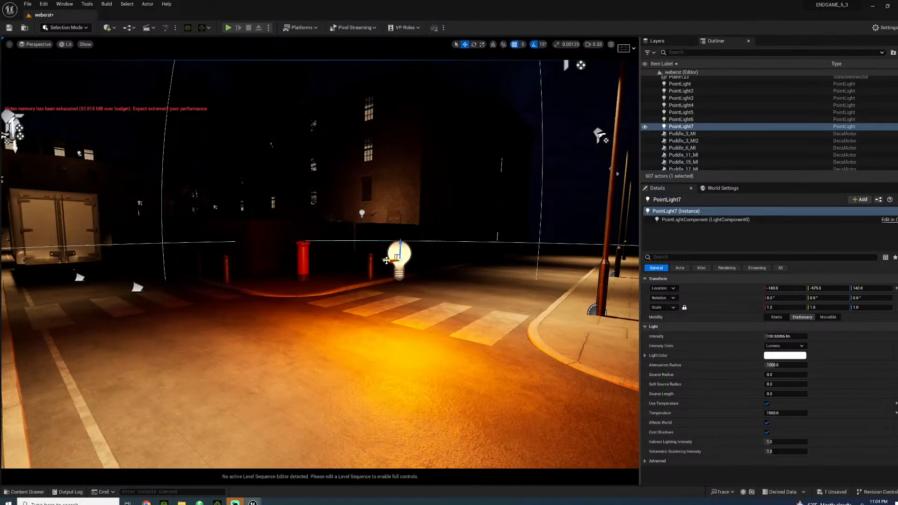
left_click_drag(386, 260, 266, 254)
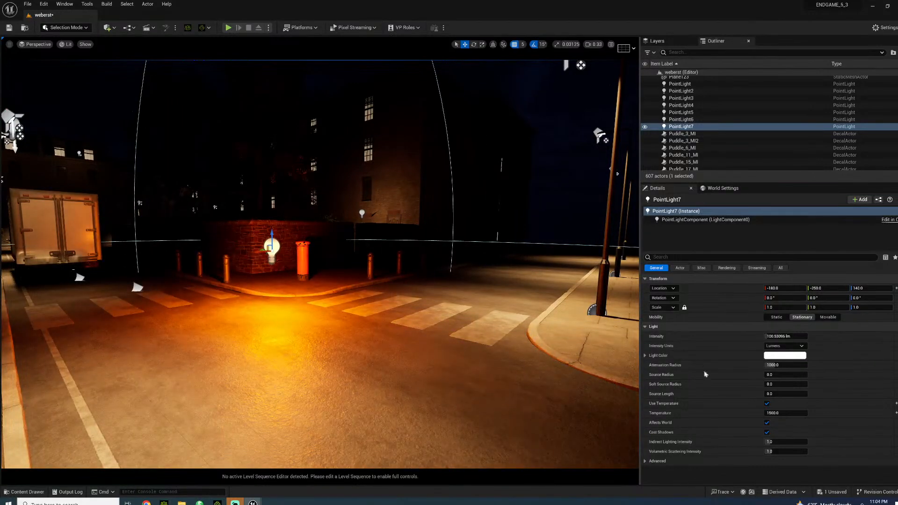
Set the colour temperature of the point light near the red post box to 2000
left_click(786, 413)
type("20")
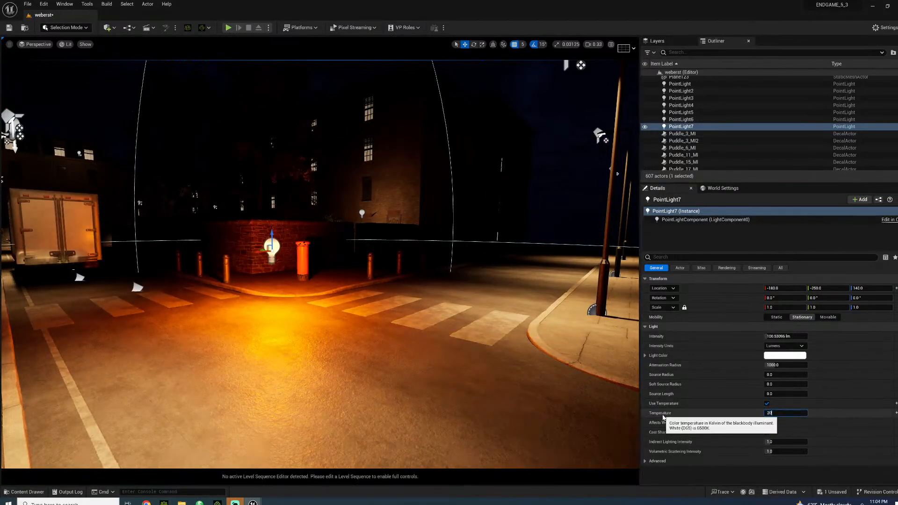
type("00")
key("Return")
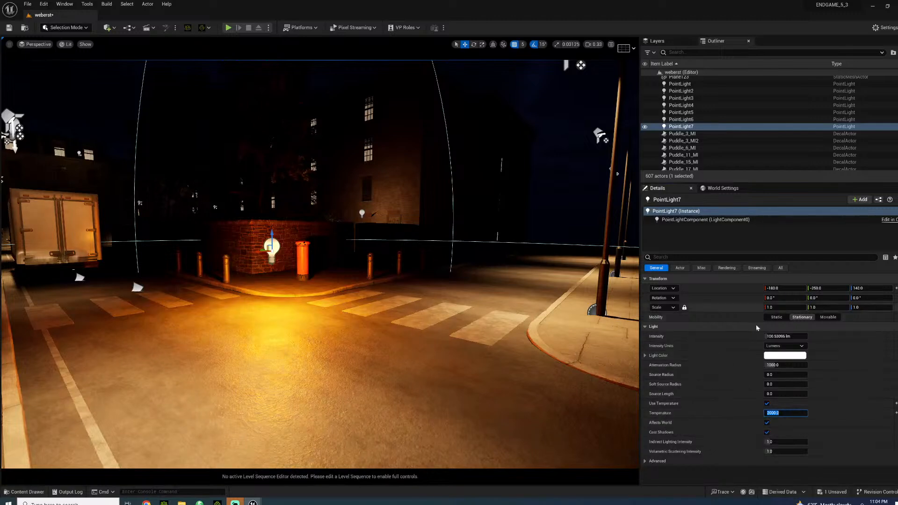
Delete the point light at the brick wall corner beside the red post box
left_click_drag(773, 336, 780, 337)
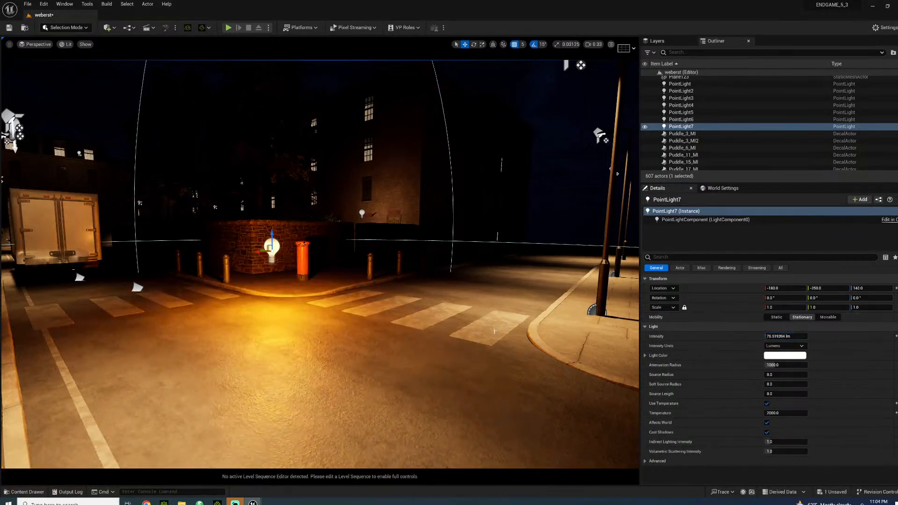
left_click_drag(412, 271, 323, 227)
key("Delete")
Add a point light in the dark side street past the corner house and raise it to X -70, Y -1005, Z 835
right_click_drag(323, 227, 472, 187)
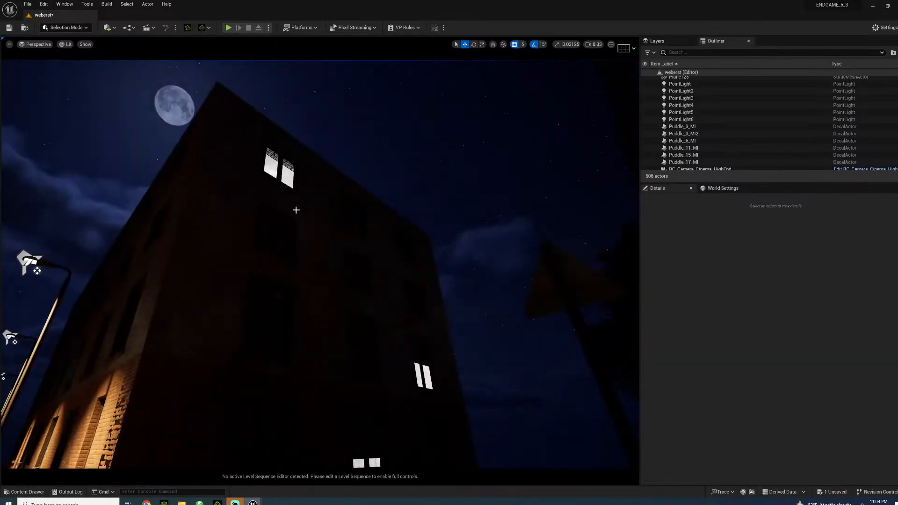
right_click_drag(296, 210, 114, 195)
left_click(189, 192)
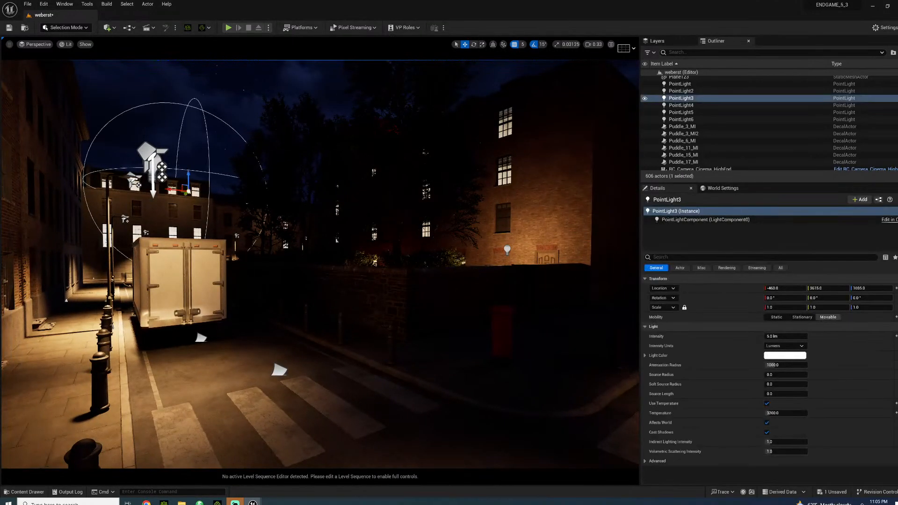
right_click_drag(378, 215, 548, 204)
left_click(547, 204)
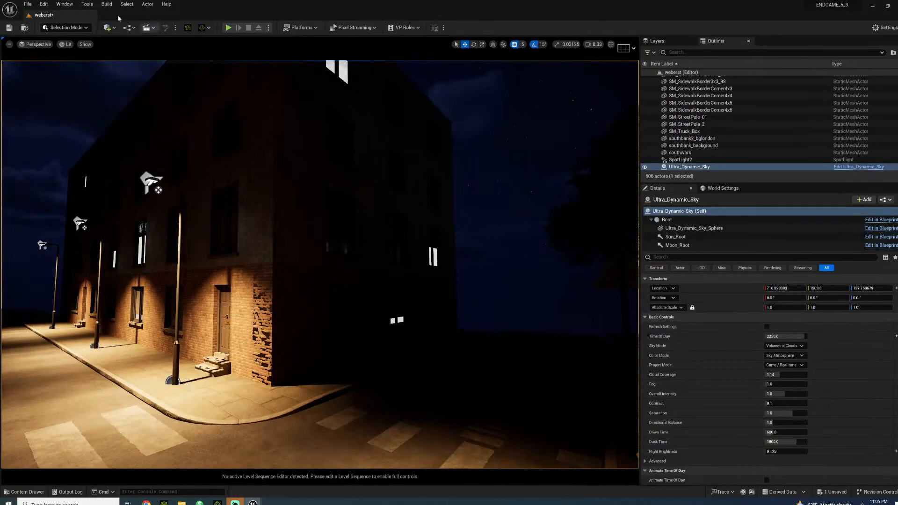
left_click(113, 28)
mouse_move(135, 93)
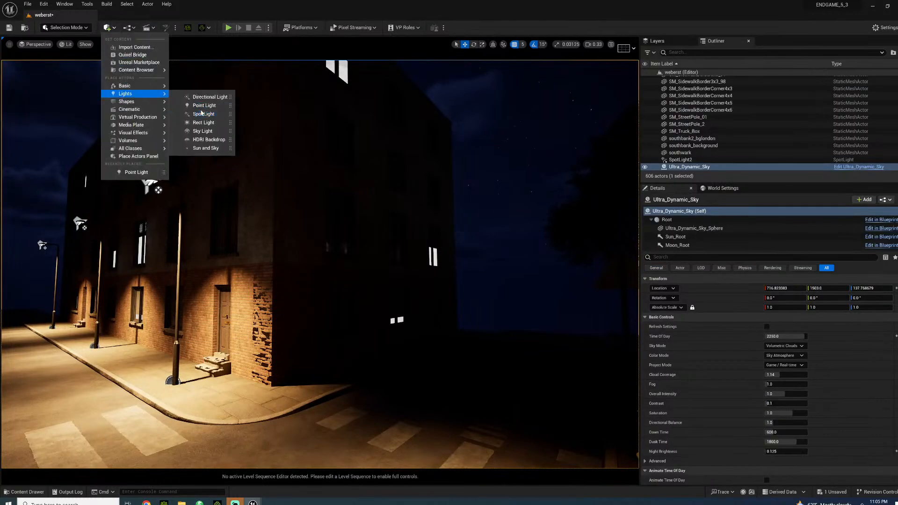
left_click(204, 106)
right_click_drag(327, 234, 407, 219)
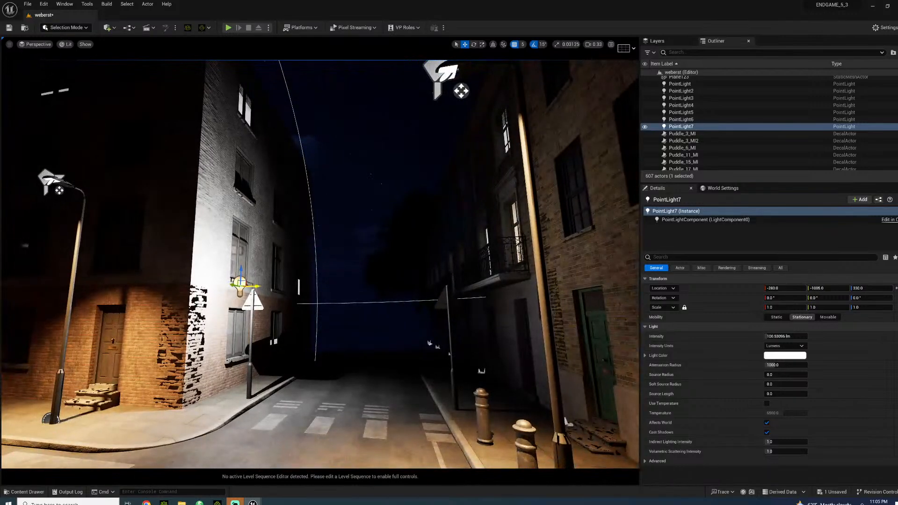
left_click_drag(252, 285, 314, 98)
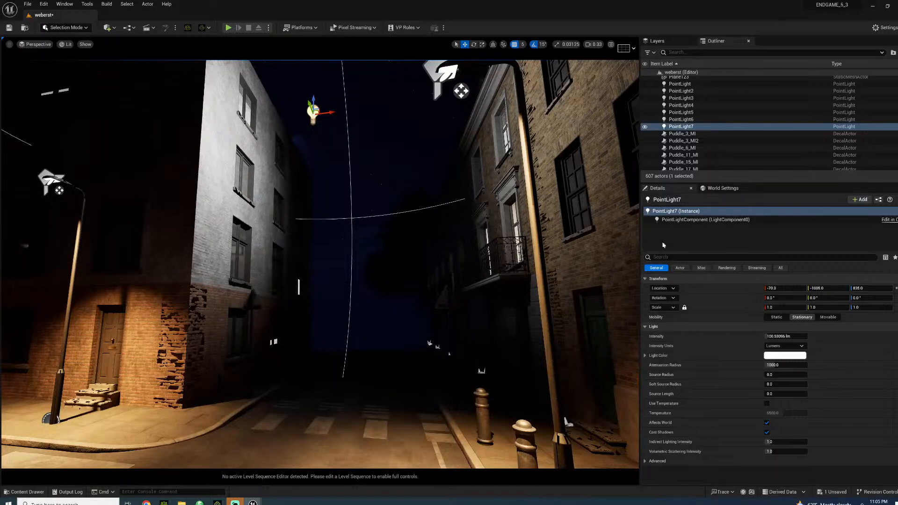
Give the new point light an attenuation radius of about 9222, an intensity of 5 lm and a colour temperature of 3200, lowering it to Z 785
left_click_drag(777, 365, 814, 365)
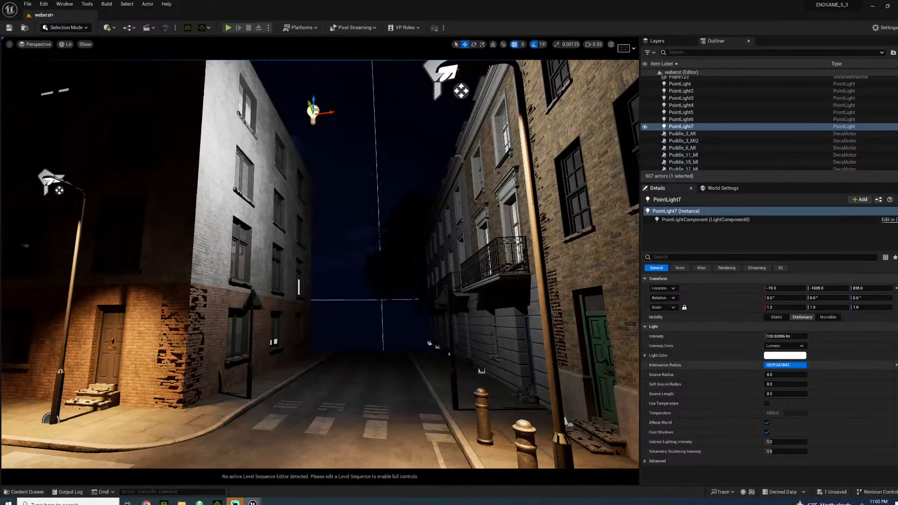
left_click(770, 336)
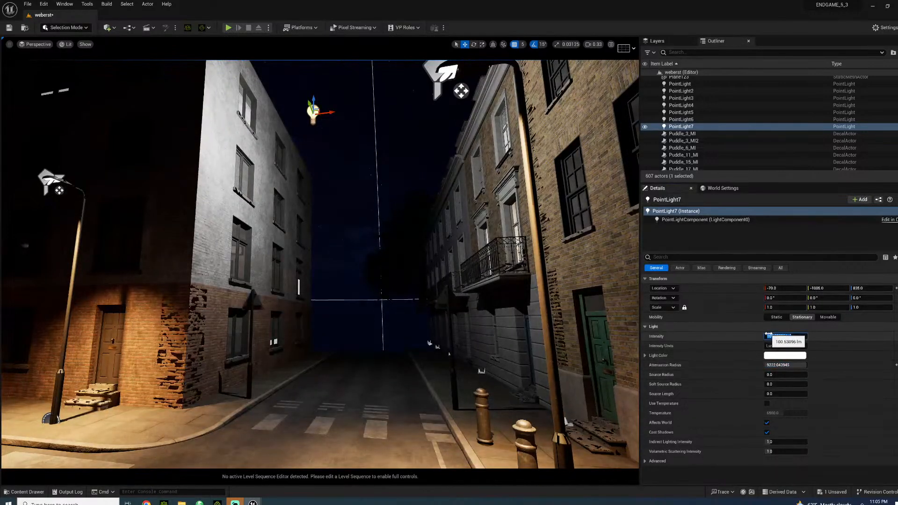
type("5")
key("Return")
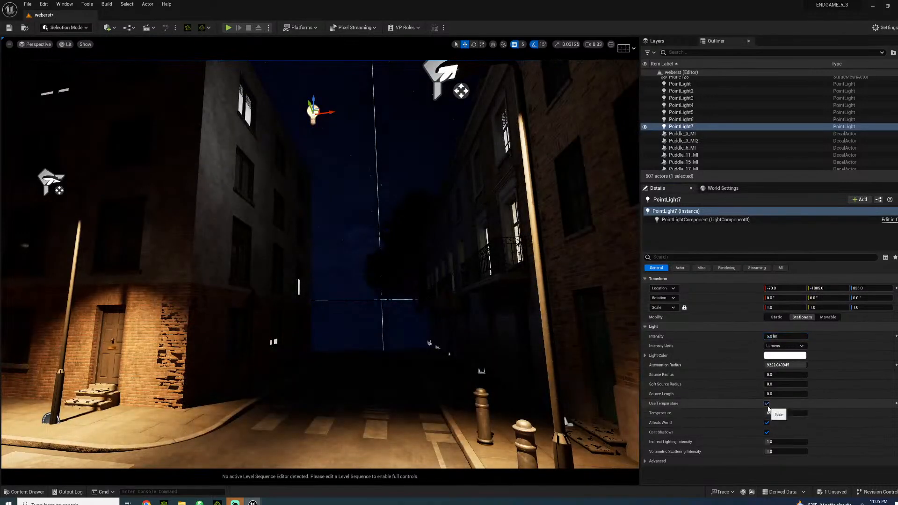
left_click(772, 413)
type("3200")
key("Return")
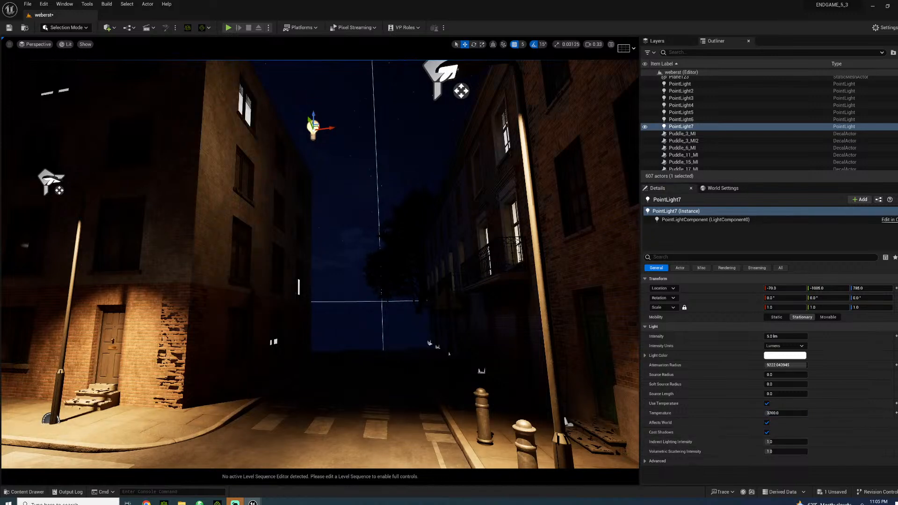
Save the weberst level
right_click_drag(320, 265, 321, 239)
key("ctrl+s")
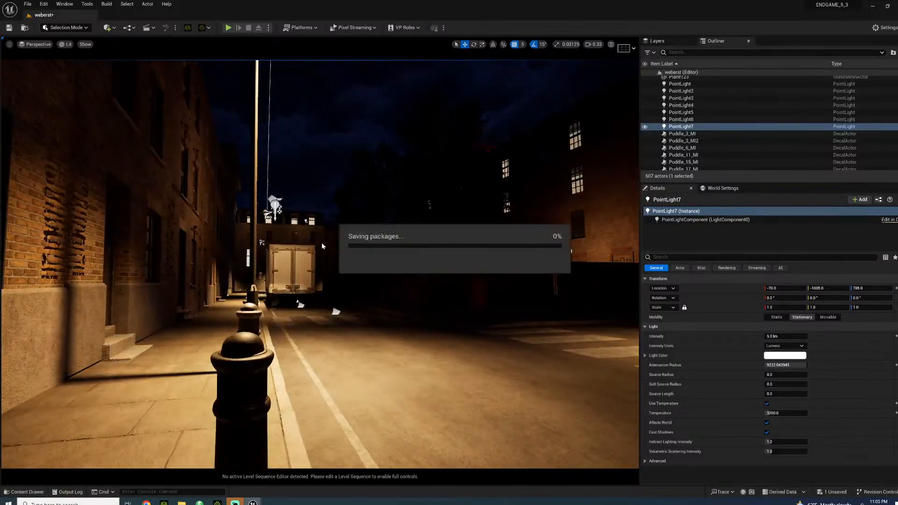
right_click_drag(322, 245, 260, 217)
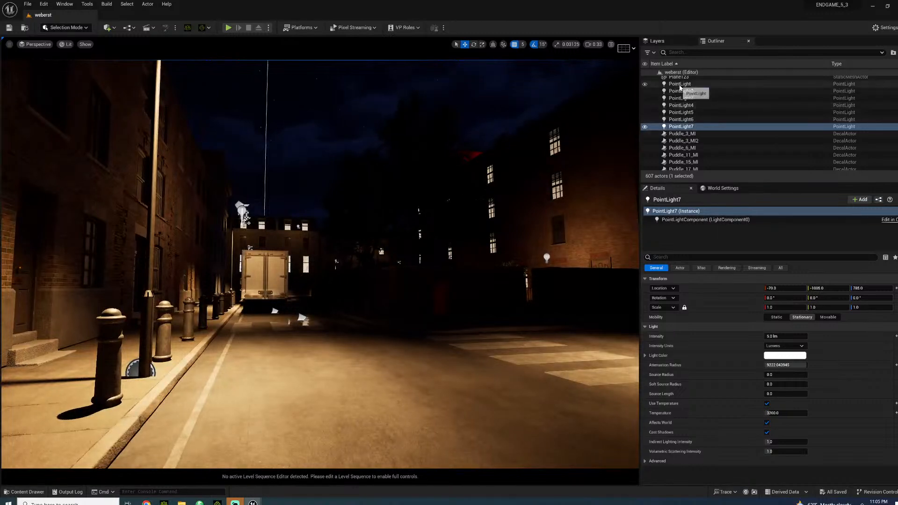
Hide and show all seven point lights together several times to compare the street with and without them
left_click(670, 86, "shift")
left_click(664, 86)
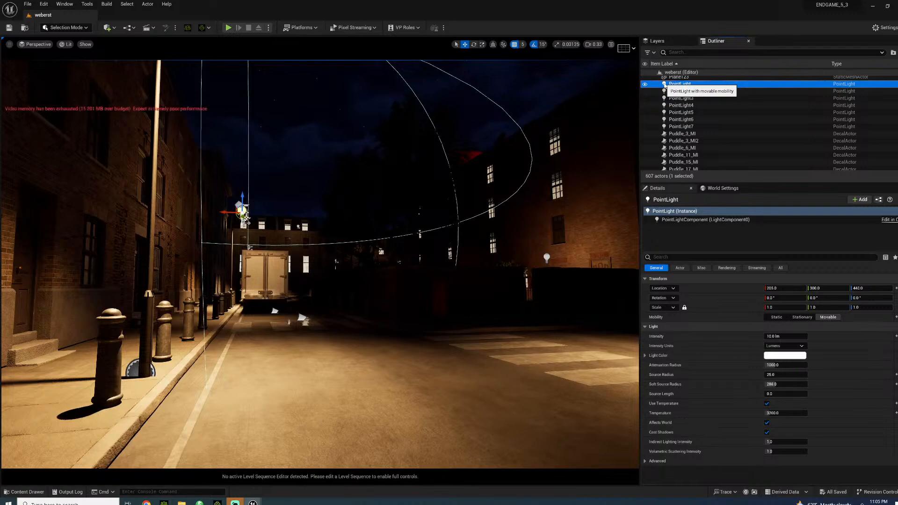
left_click(682, 128, "shift")
left_click(644, 87)
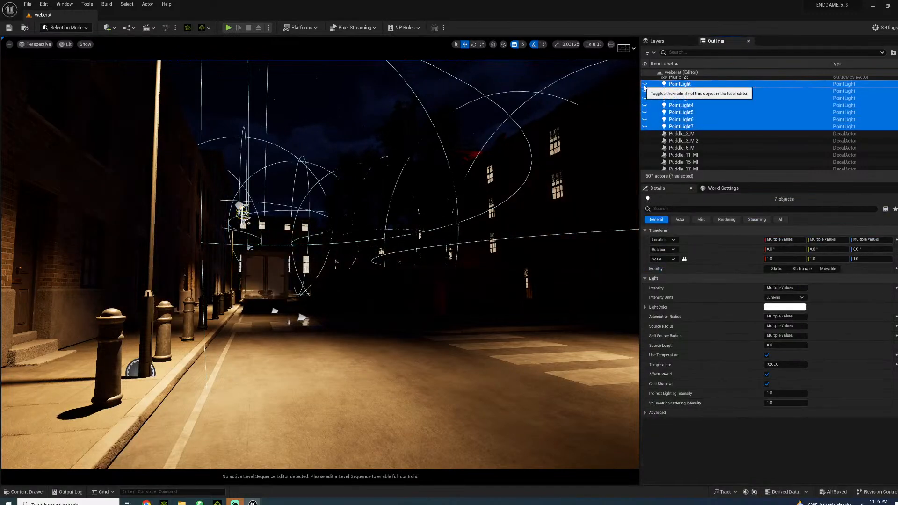
left_click(645, 87)
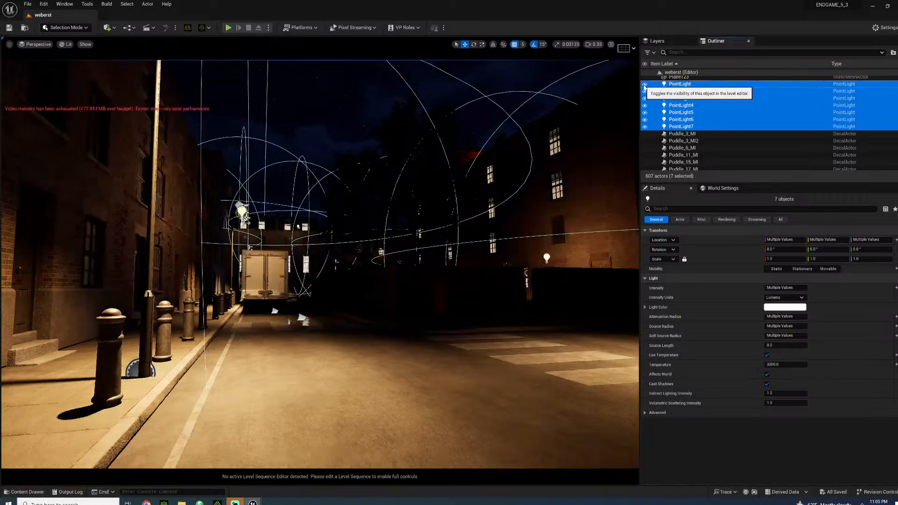
left_click(645, 86)
left_click(644, 86)
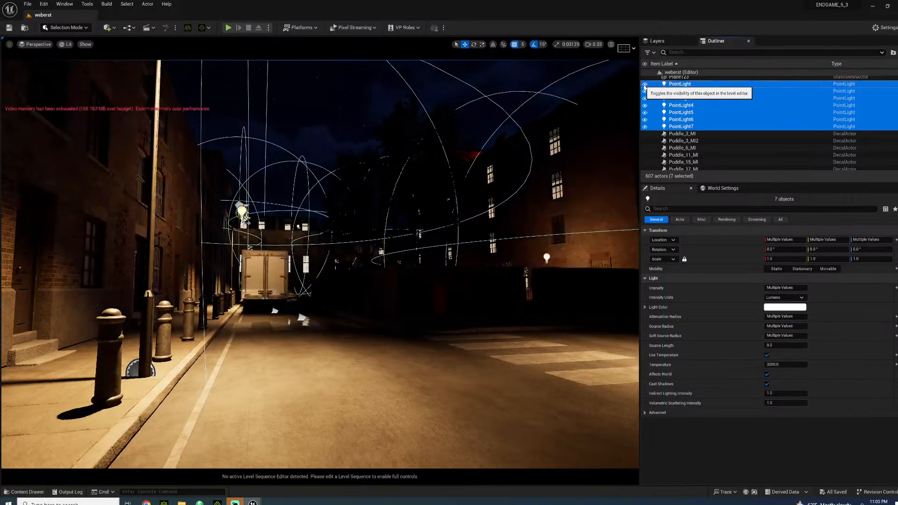
left_click(645, 86)
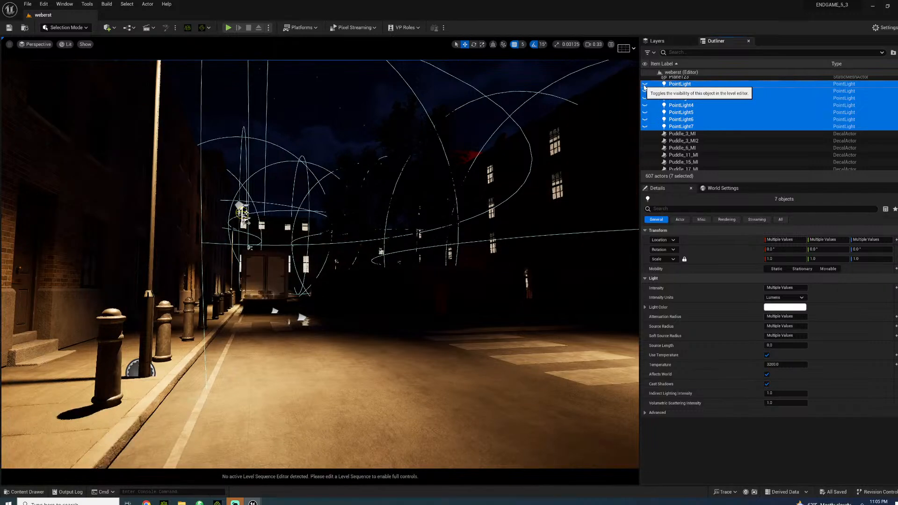
left_click(644, 86)
left_click(482, 119)
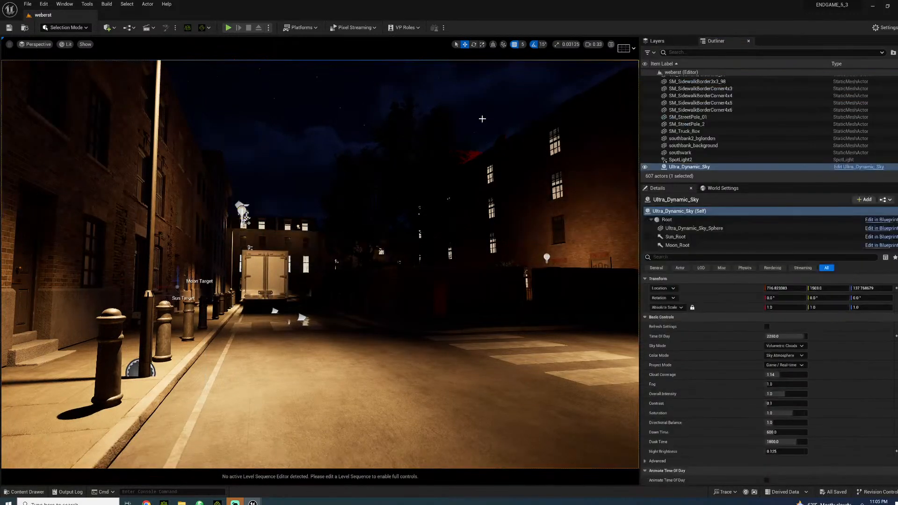
Go up to the red-lit rooftop and start piloting the camera RC_Camera_Cinema_HighEnd_
right_click_drag(292, 224, 375, 161)
key("w")
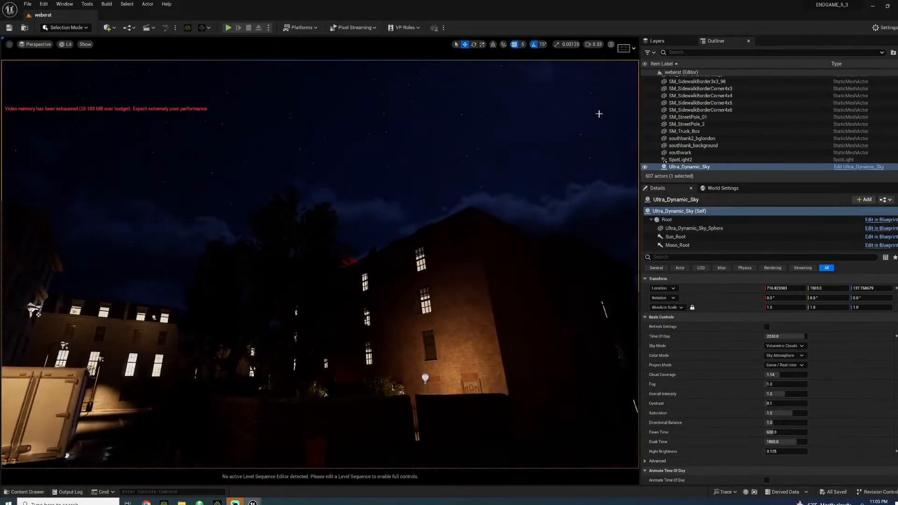
key("w")
right_click_drag(292, 224, 436, 330)
key("s")
key("w")
right_click(445, 304)
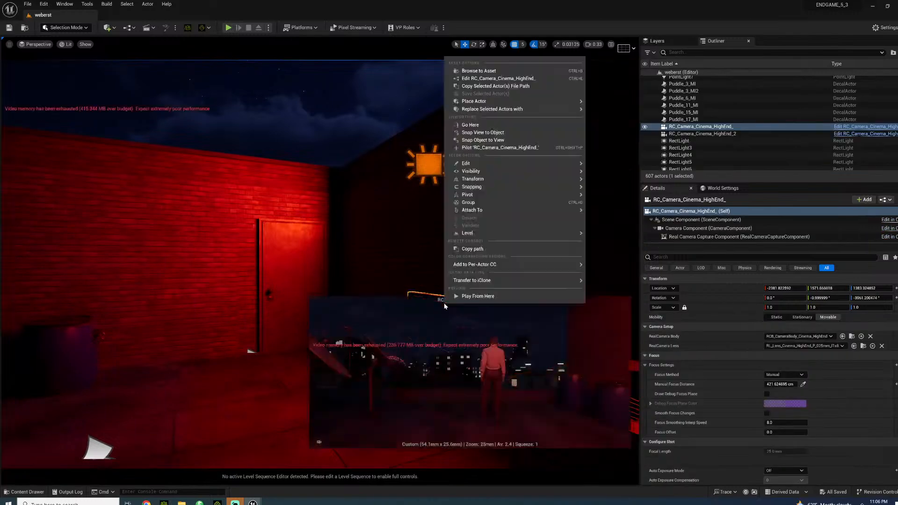
left_click(500, 147)
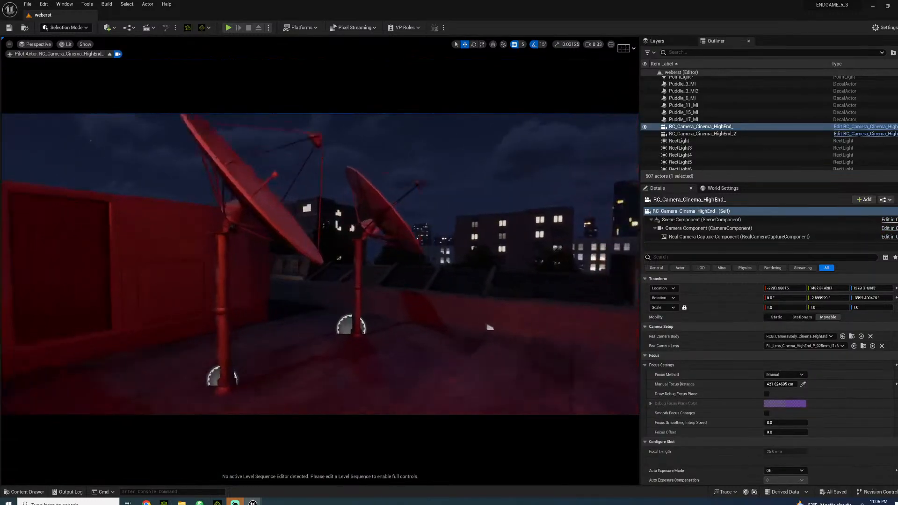
Fly the piloted camera from the rooftop down to the street beside the red post box and the parked truck
key("w")
right_click_drag(468, 187, 673, 169)
key("s")
key("a")
key("d")
key("s")
key("w")
key("d")
key("w")
key("a")
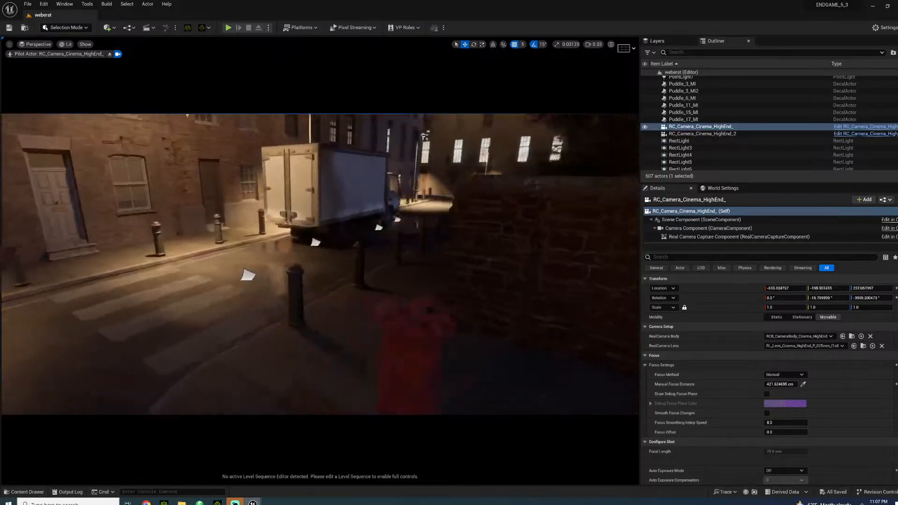
Set the Nanite fallback target of the SM_PostBox mesh to Relative Error with a value of 0 and apply the changes
left_click(317, 253)
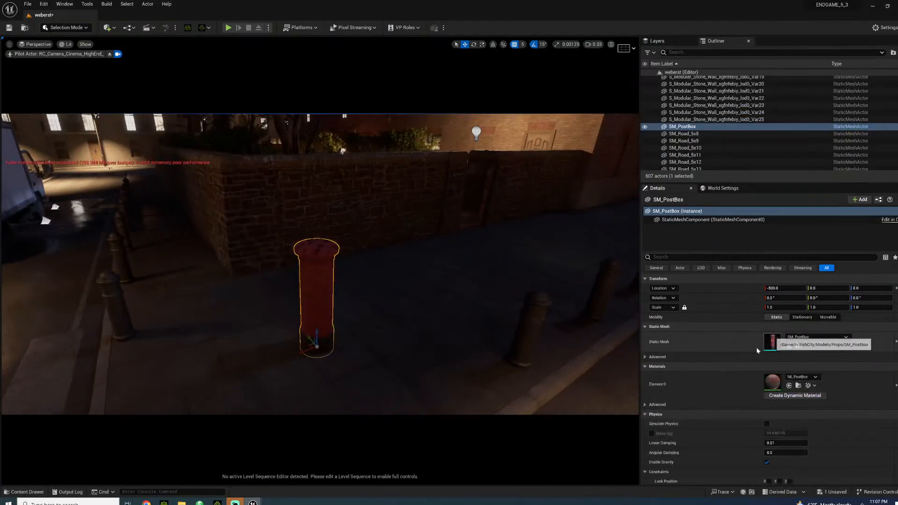
double_click(772, 342)
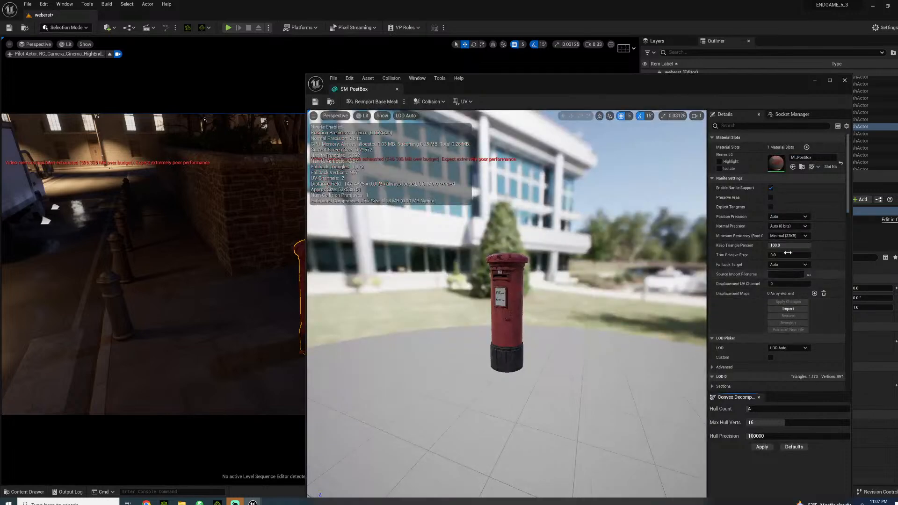
left_click(788, 264)
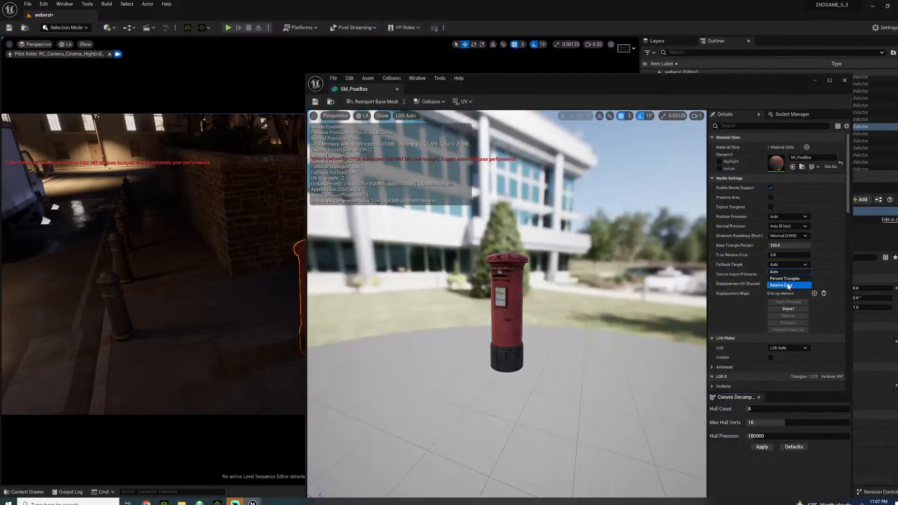
left_click(790, 273)
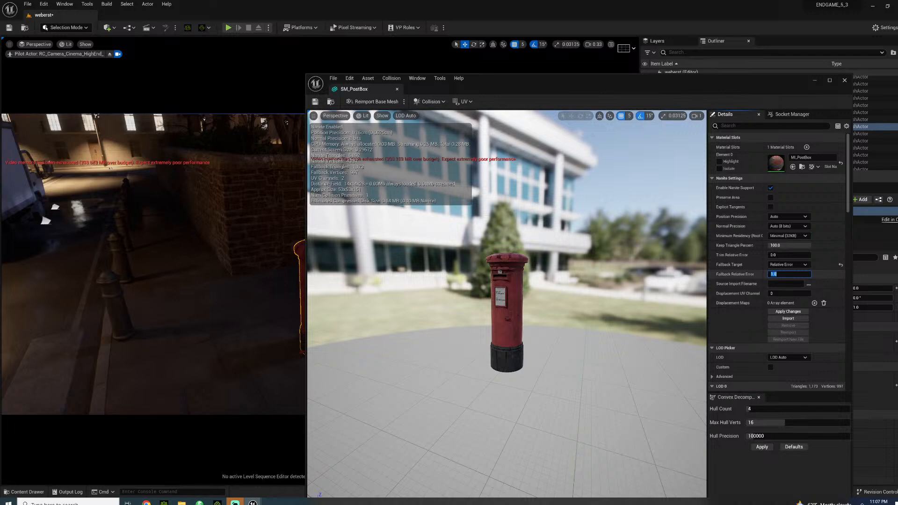
left_click(788, 311)
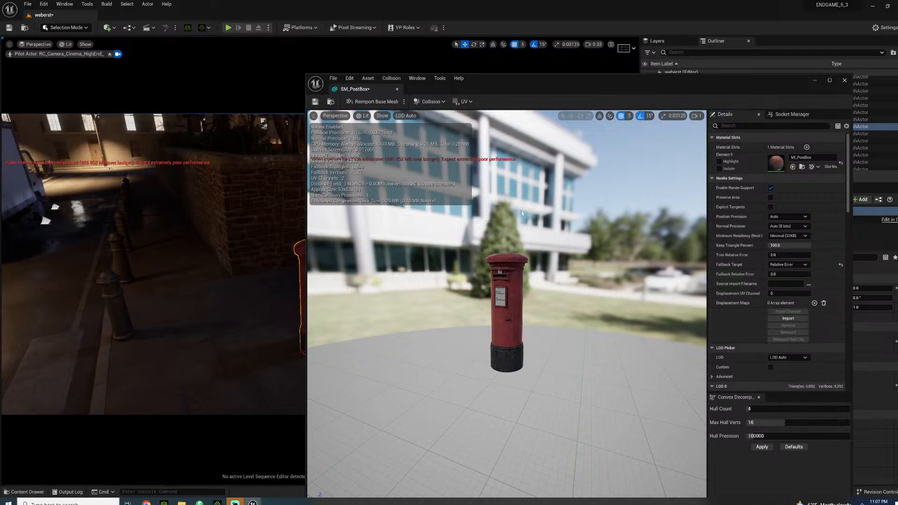
left_click(396, 90)
Move the piloted camera along the walled path and back to a low street view facing the truck, selecting two stone wall pieces
left_click(398, 140)
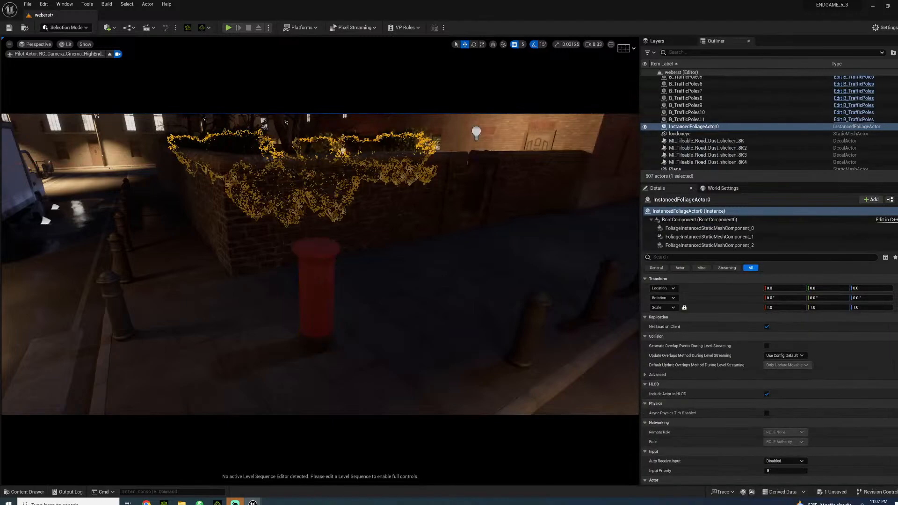
right_click_drag(398, 140, 535, 249)
key("w")
left_click(370, 248)
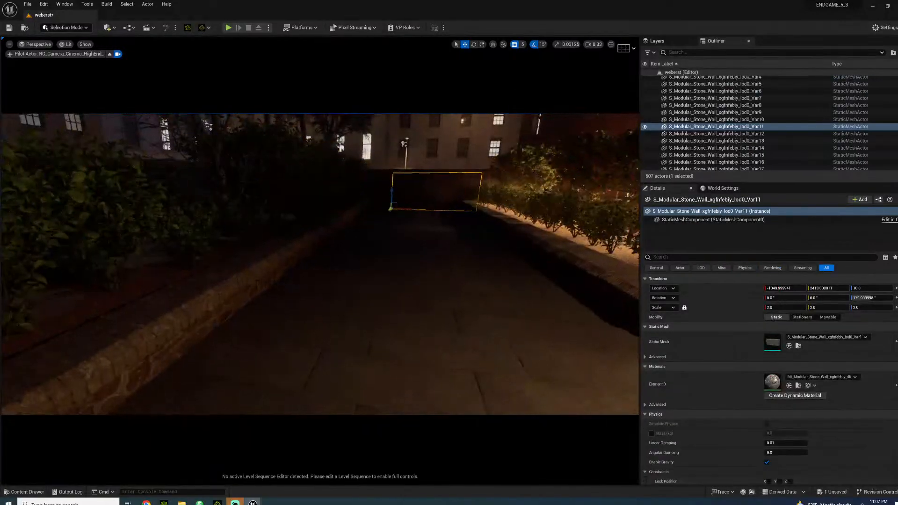
right_click_drag(371, 249, 341, 230)
left_click(332, 251)
left_click(351, 256, "ctrl")
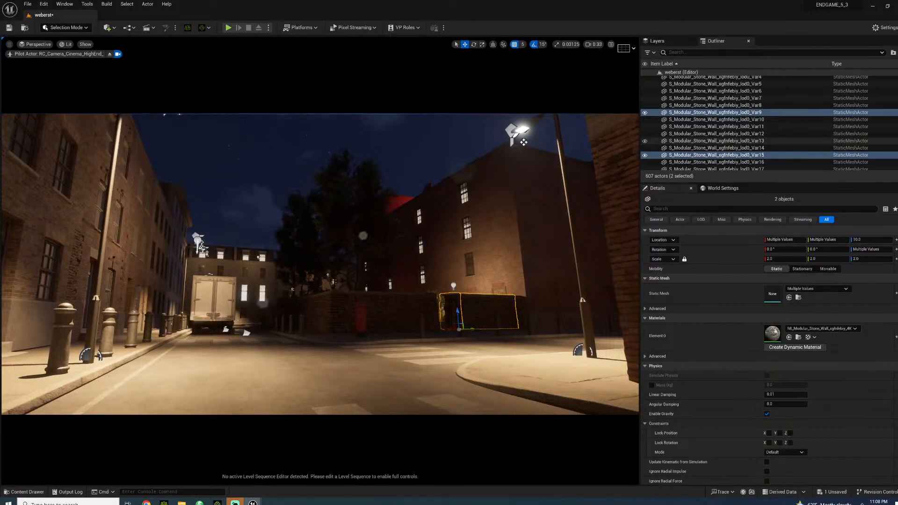
Find the scene's cameras by searching for "camera" and stop piloting RC_Camera_Cinema_HighEnd_
left_click(692, 51)
type("c")
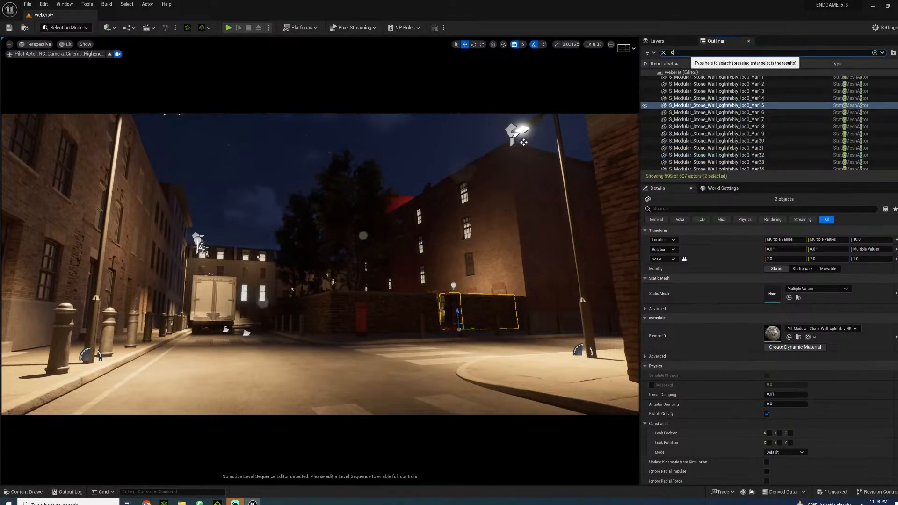
type("amera")
right_click(725, 79)
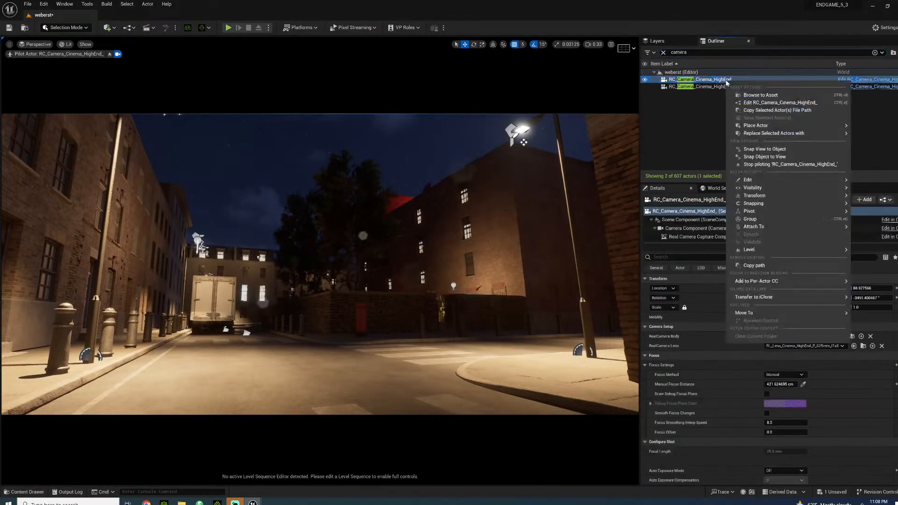
left_click(765, 164)
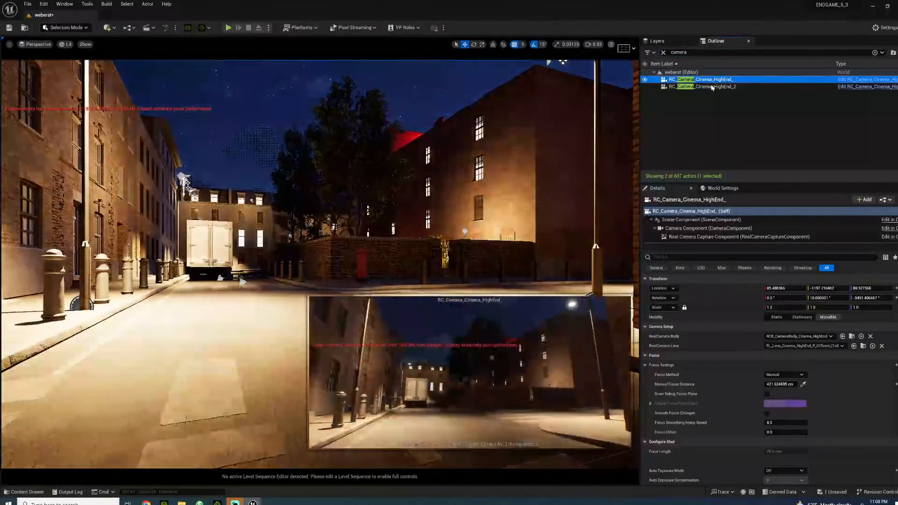
Pilot RC_Camera_Cinema_HighEnd_2 and adjust its framing behind the man on the rooftop, with both satellite dishes and the barrels in shot
left_click(711, 88)
right_click(712, 87)
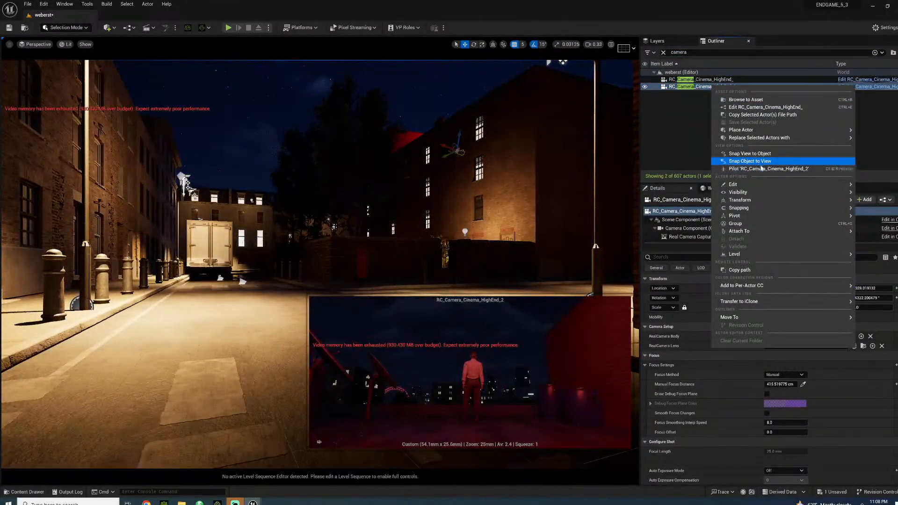
left_click(761, 165)
right_click_drag(412, 232, 93, 225)
key("s")
key("w")
key("s")
key("w")
key("w")
key("s")
key("a")
key("s")
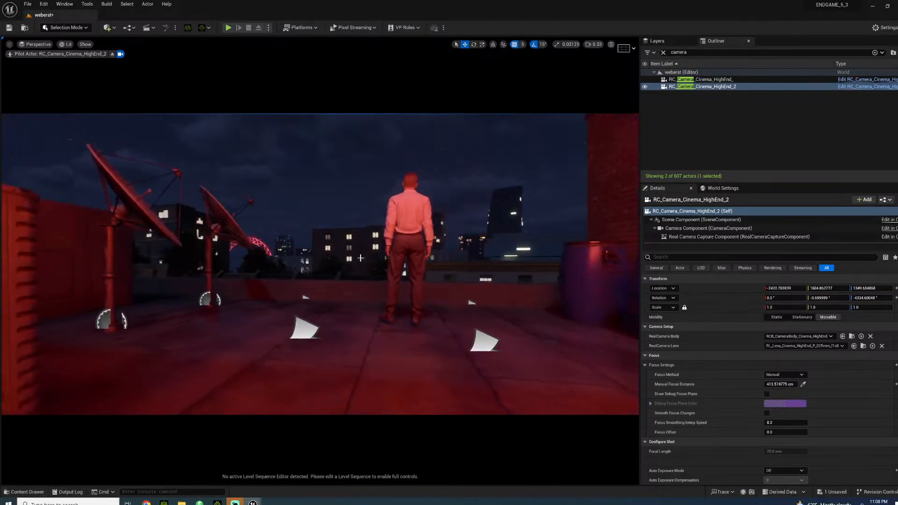
right_click_drag(329, 267, 346, 270)
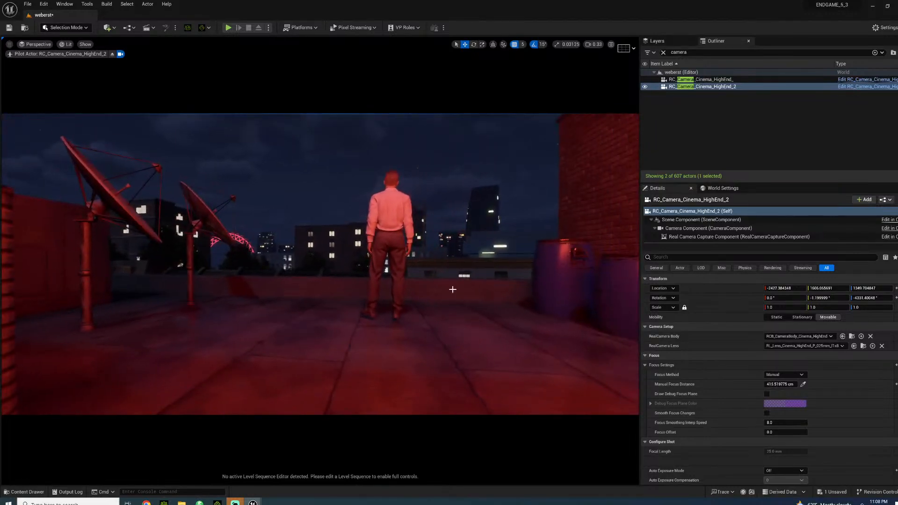
Try a closer piloted camera angle with the satellite dishes in the foreground and the man on the far side
mouse_move(452, 290)
right_mouse_down()
mouse_move(383, 285)
mouse_move(449, 276)
mouse_move(468, 253)
mouse_move(428, 251)
mouse_move(491, 255)
mouse_move(444, 262)
mouse_move(489, 259)
mouse_move(486, 250)
right_mouse_up()
key("w")
key("a")
key("d")
key("w")
key("s")
key("w")
key("s")
key("a")
key("w")
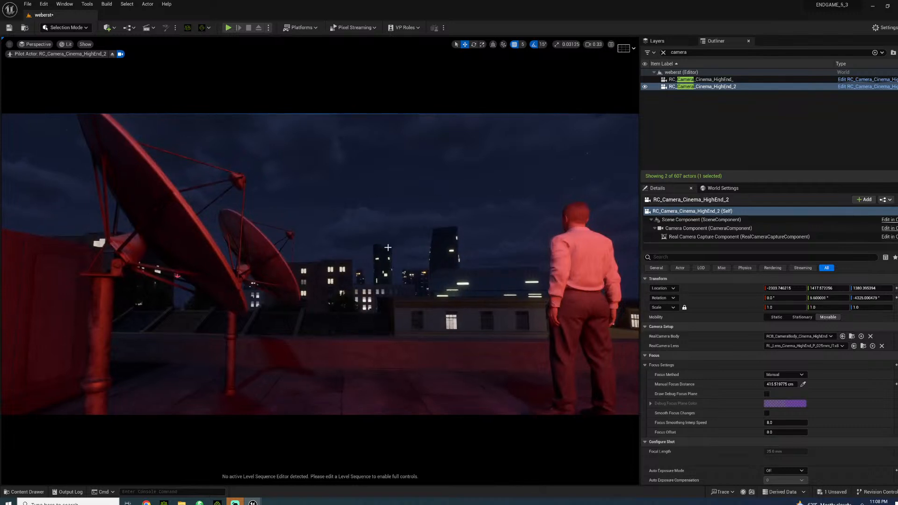
key("w")
Fly the piloted camera past the man to view the skyline and red wheel, and bring it back close behind him
right_click_drag(486, 251, 450, 254)
key("d")
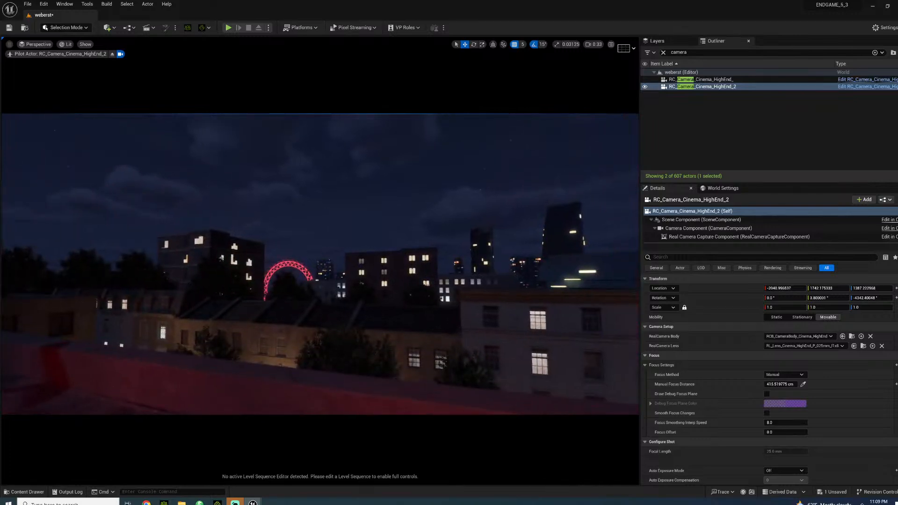
key("s")
key("a")
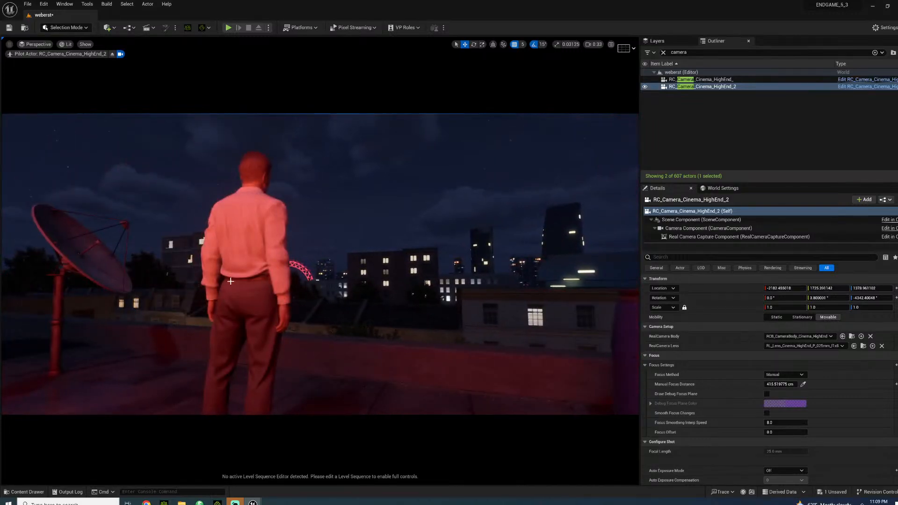
key("w")
key("d")
right_click_drag(310, 288, 305, 281)
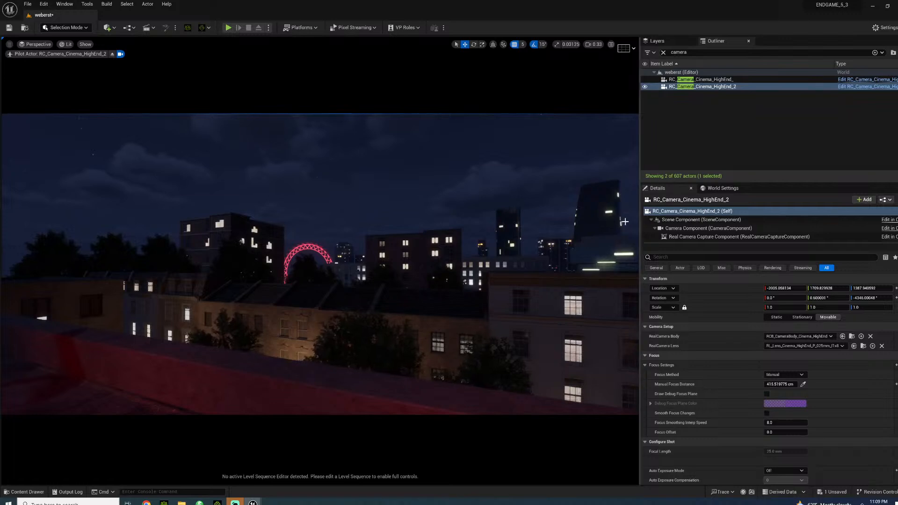
key("w")
right_click_drag(376, 298, 421, 290)
key("s")
key("d")
key("a")
key("d")
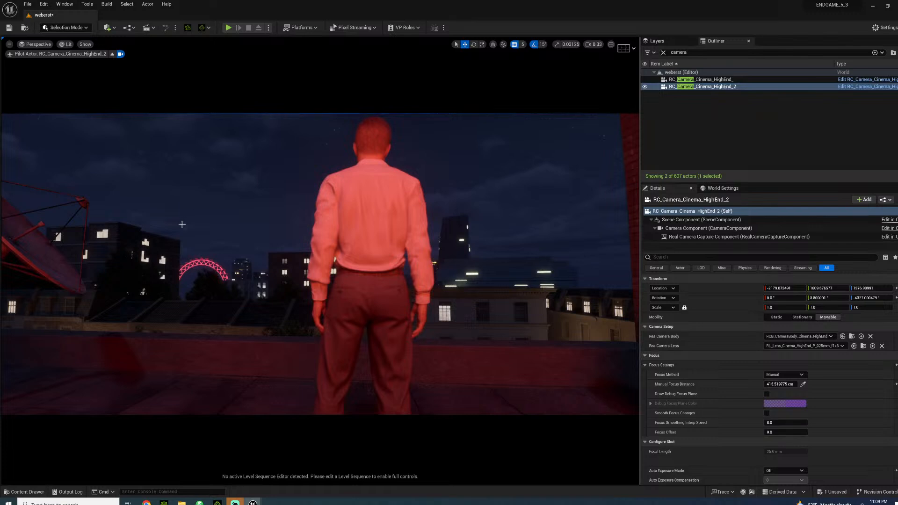
Try a wide piloted camera shot of the rooftop with both dishes, the man right of centre and the brick wall, selecting Ultra_Dynamic_Sky
left_click(242, 228)
mouse_move(243, 228)
right_mouse_down()
mouse_move(253, 229)
mouse_move(242, 227)
right_mouse_up()
key("d")
key("w")
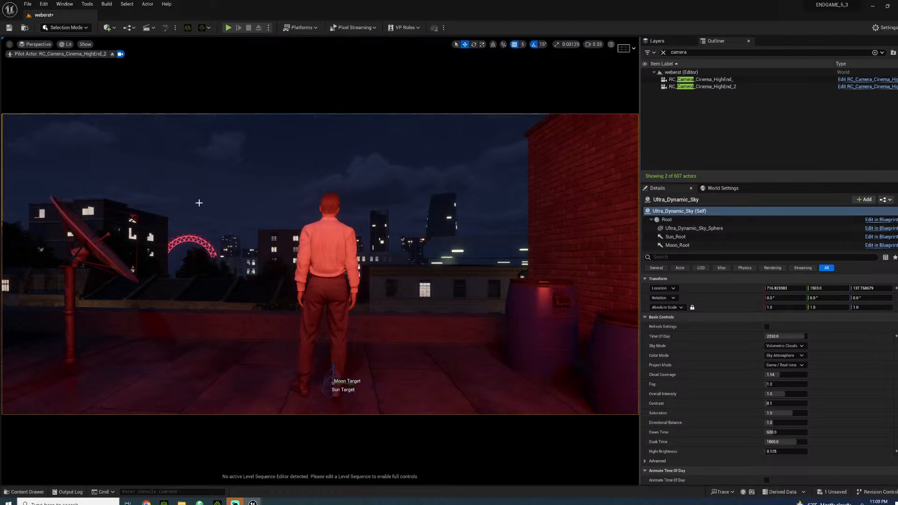
right_click_drag(242, 227, 239, 224)
key("s")
key("w")
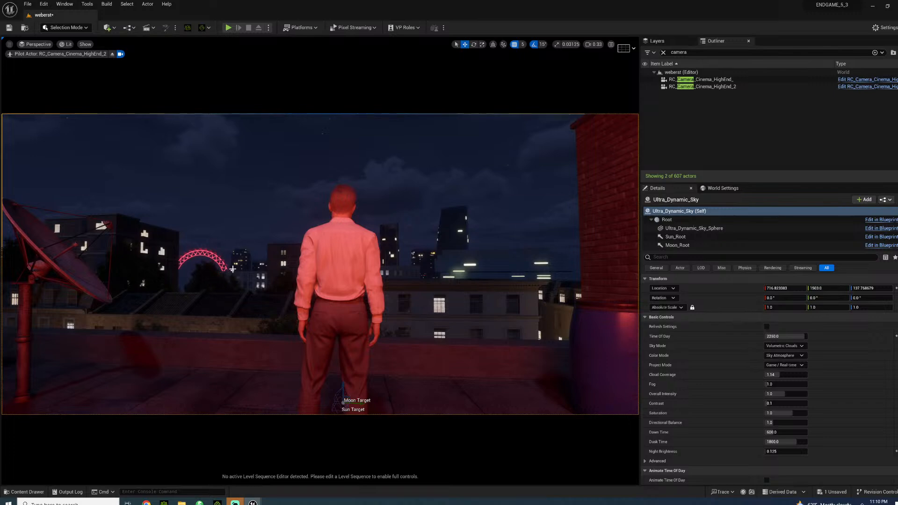
key("s")
right_click_drag(232, 269, 240, 240)
key("w")
key("s")
key("w")
key("s")
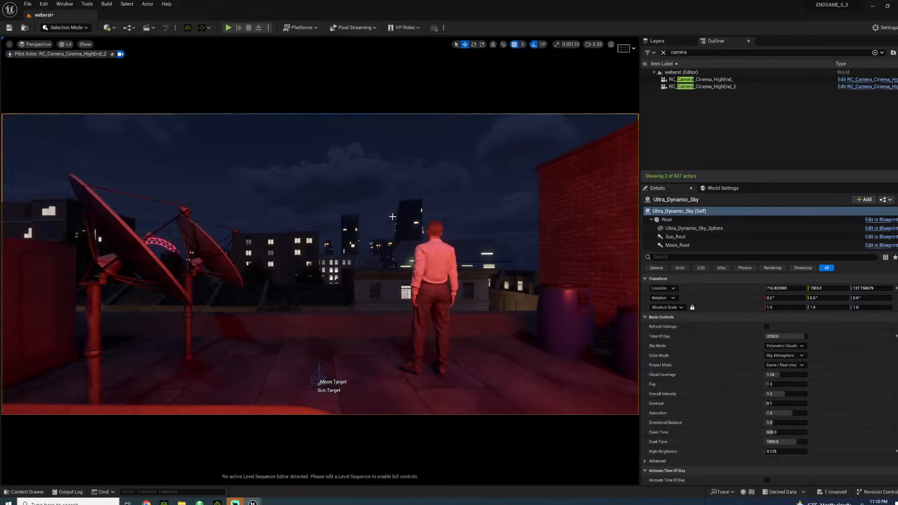
Try a piloted camera framing that centres the man between the two satellite dishes and the barrels
right_click_drag(331, 247, 313, 229)
key("d")
key("w")
key("s")
key("a")
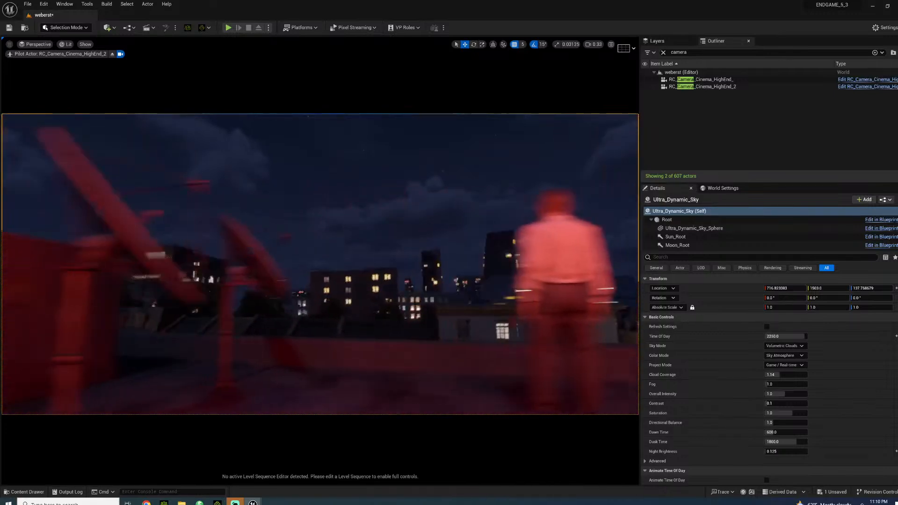
key("s")
key("d")
key("w")
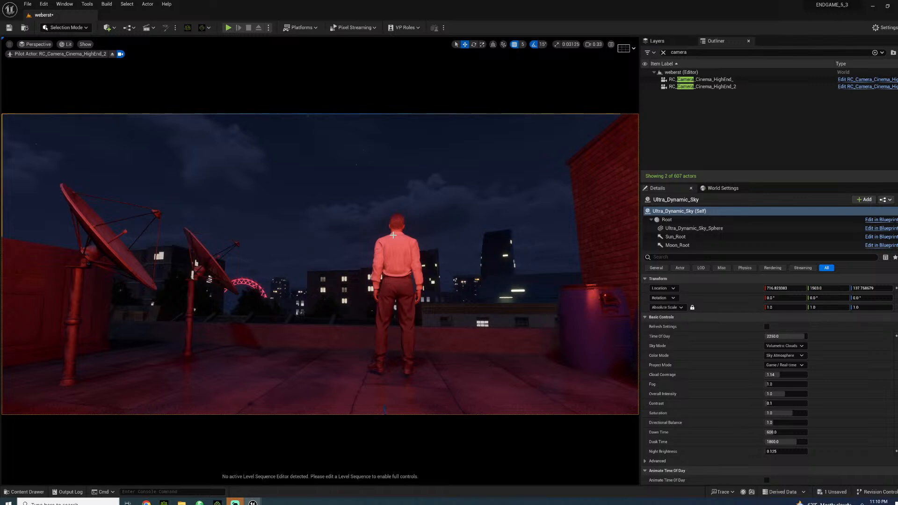
key("s")
Fly the piloted camera forward to the parapet to check the skyline and return it close behind the man
right_click_drag(313, 229, 325, 238)
key("w")
key("d")
key("w")
key("s")
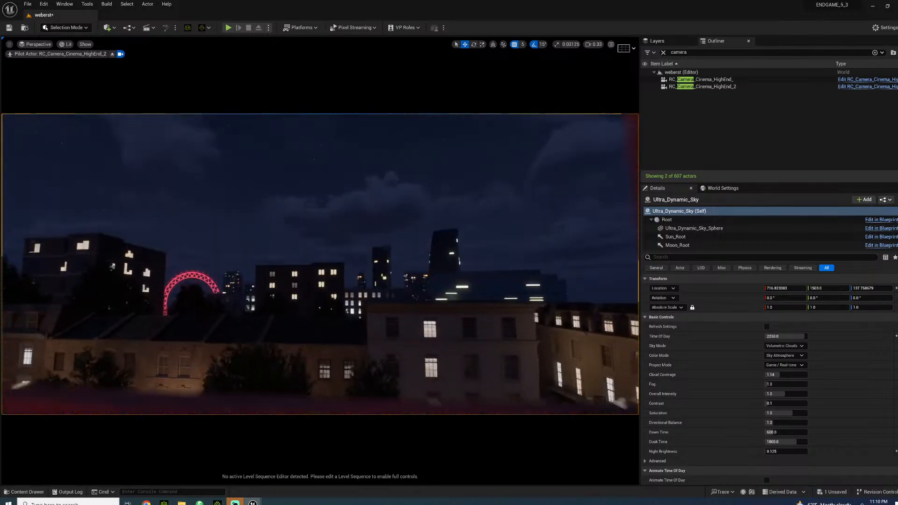
key("s")
key("a")
key("w")
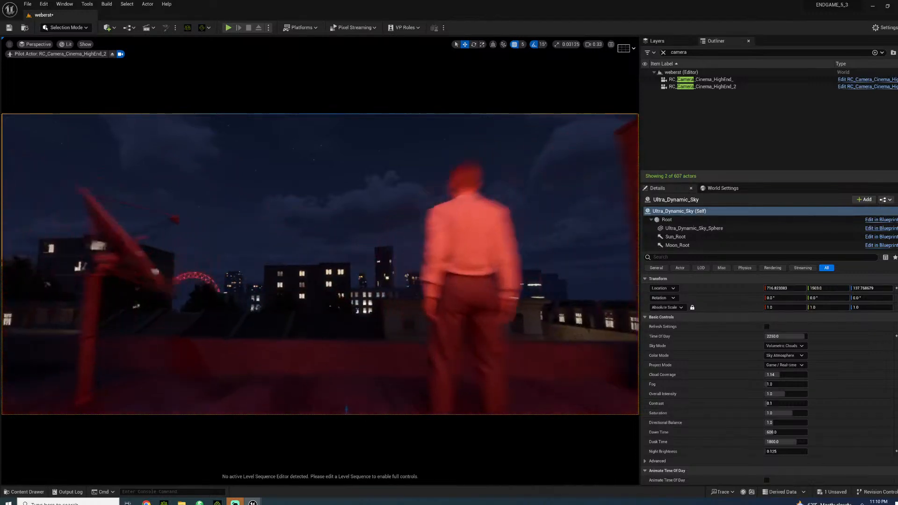
key("d")
key("w")
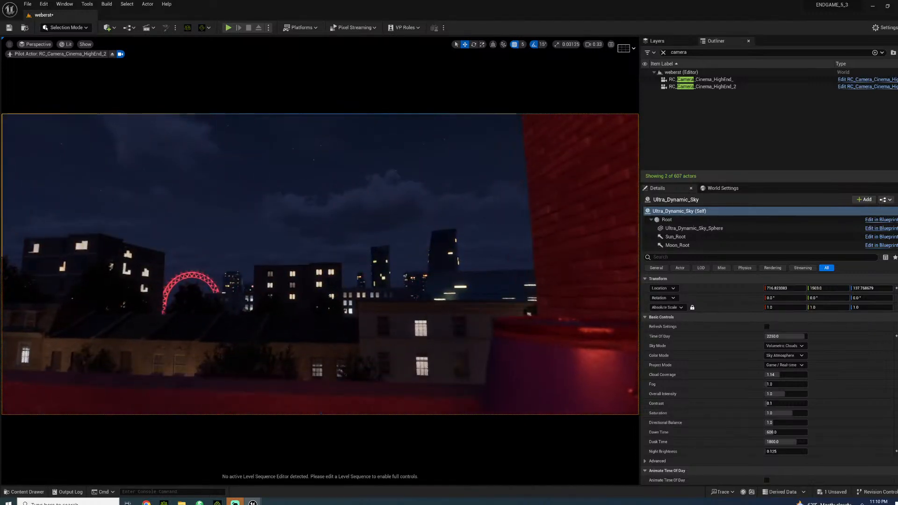
key("s")
key("a")
key("w")
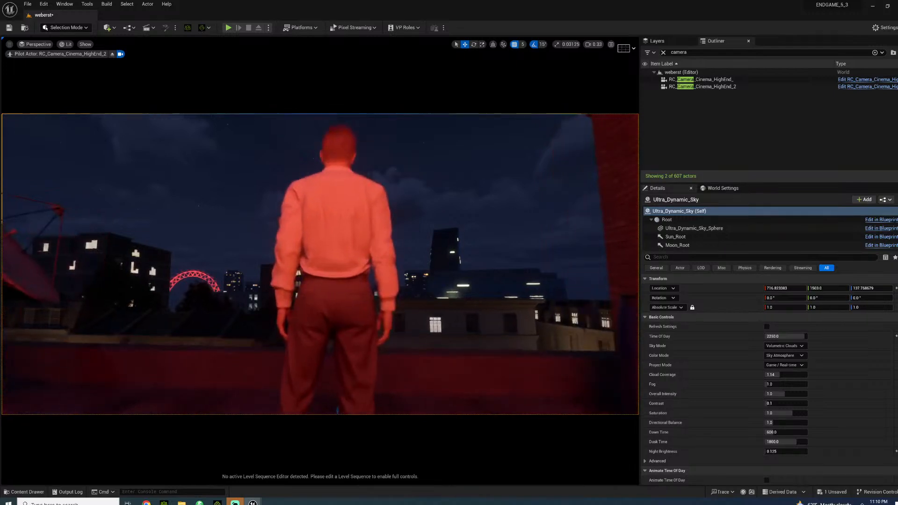
key("a")
key("d")
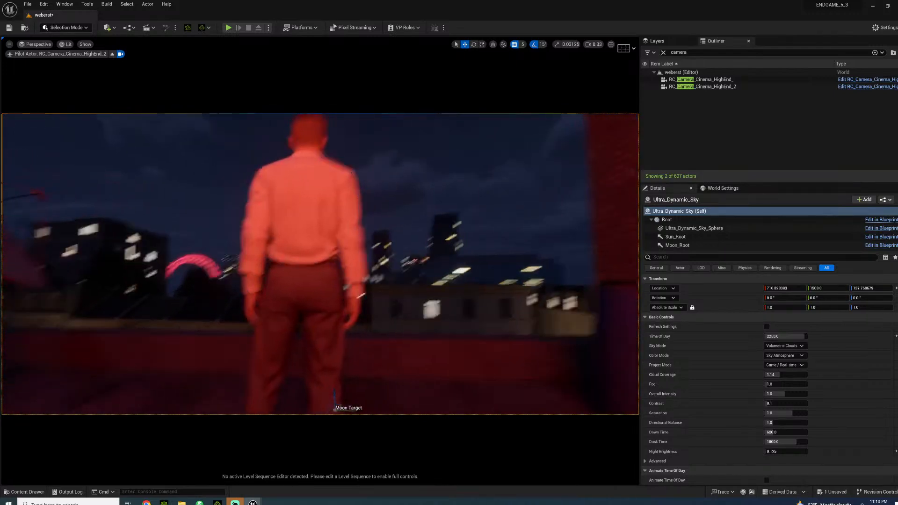
Frame the piloted camera with one dish and the red wheel, the man left of centre, and the barrels beside the brick wall
key("d")
key("w")
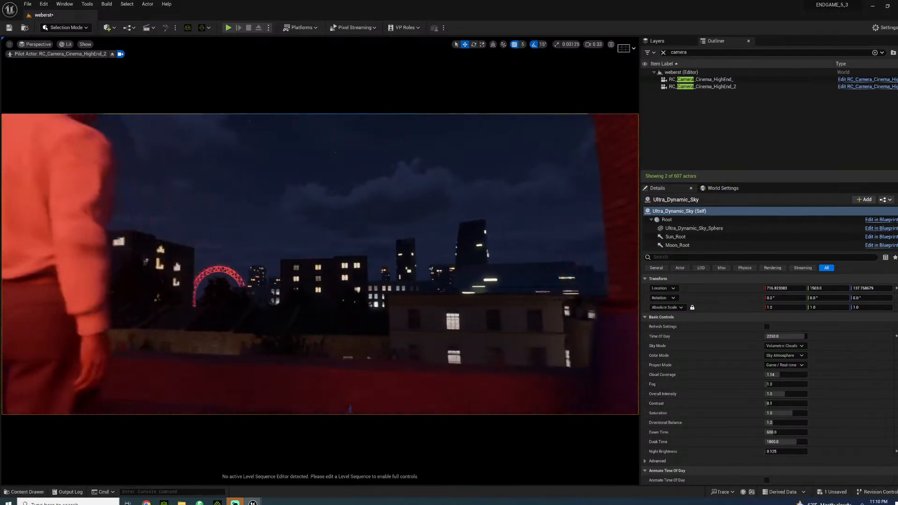
key("s")
key("w")
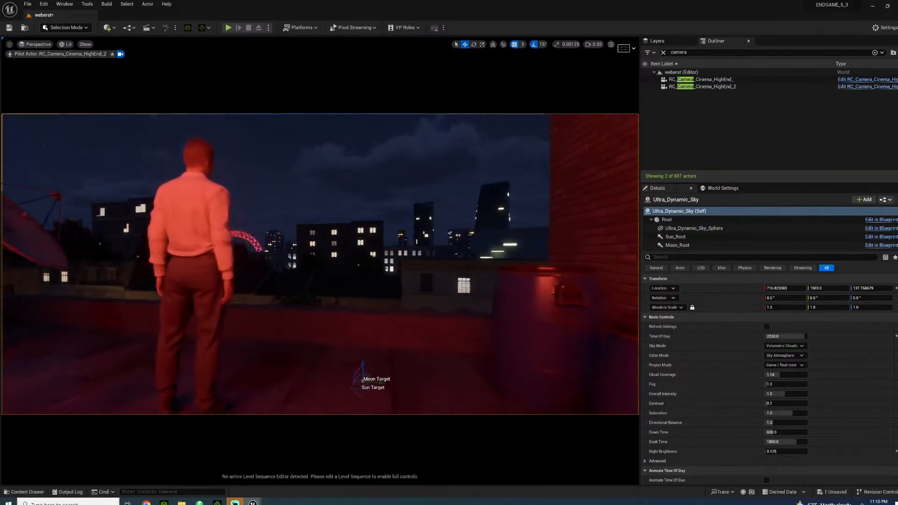
right_click_drag(478, 208, 478, 201)
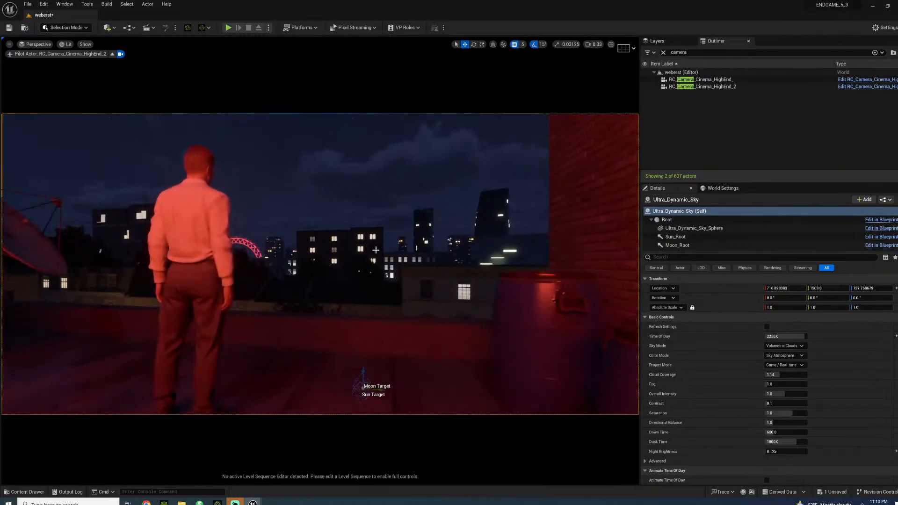
key("d")
right_click_drag(376, 250, 298, 248)
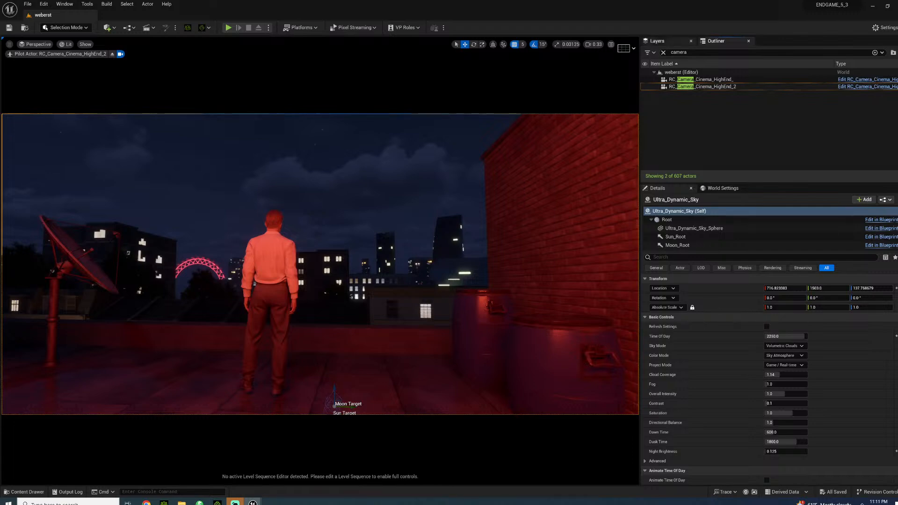
Stop piloting RC_Camera_Cinema_HighEnd_2 and clear the actor search filter
left_click(683, 87)
right_click(681, 87)
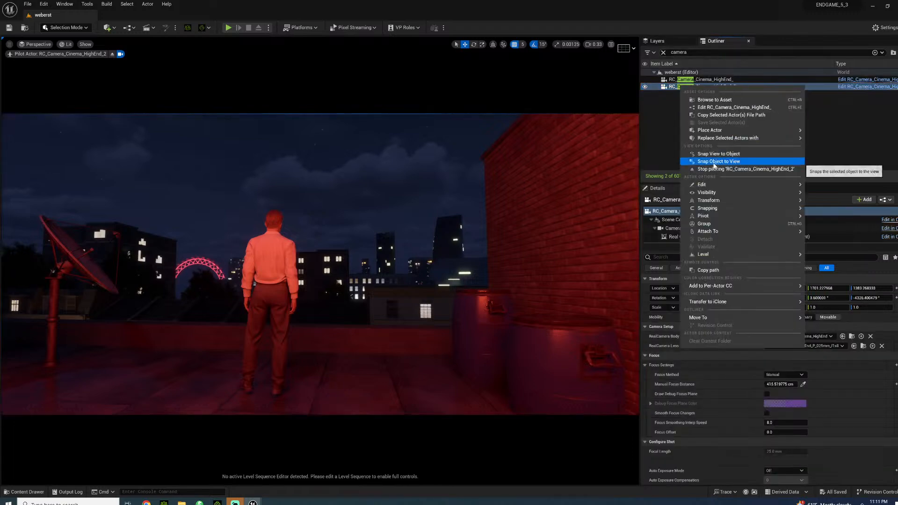
left_click(718, 168)
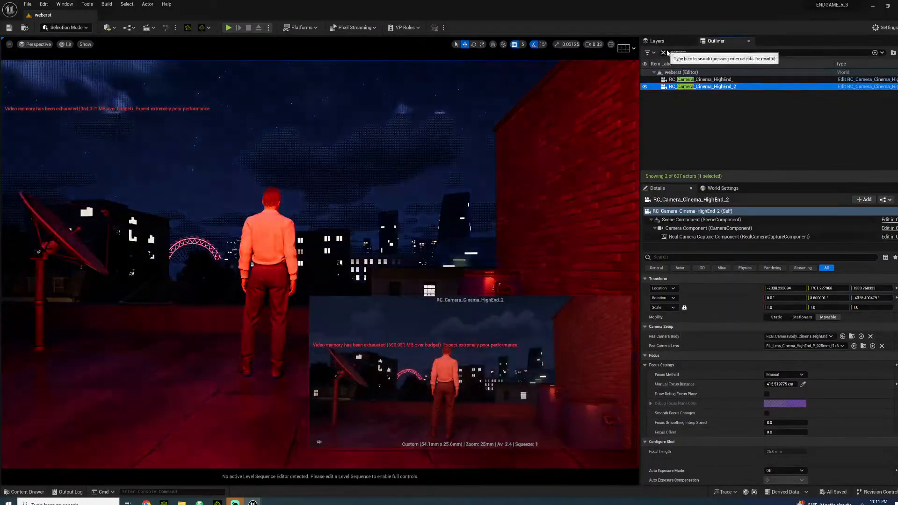
left_click(663, 53)
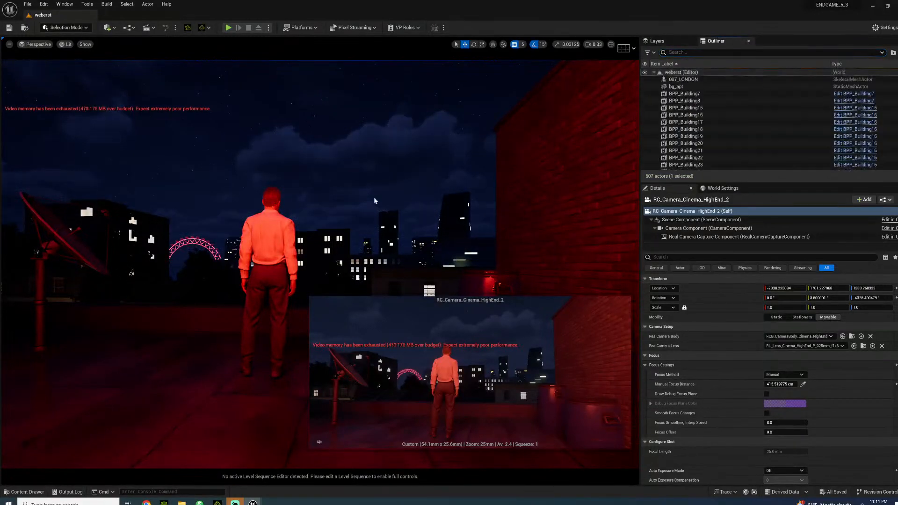
Go to the brick wall beside the wooden street door and open the PROPS/streetlight02 asset folder
left_click(380, 179)
key("w")
right_click_drag(380, 180, 93, 454)
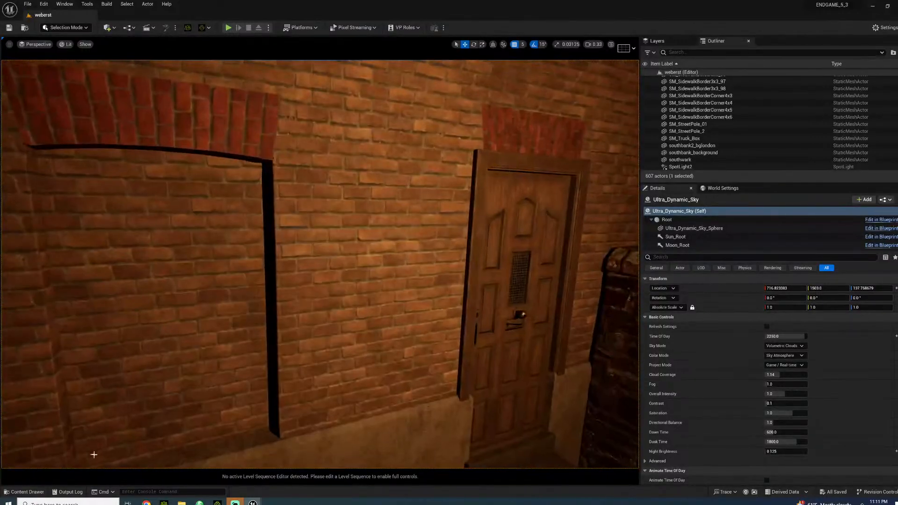
left_click(17, 494)
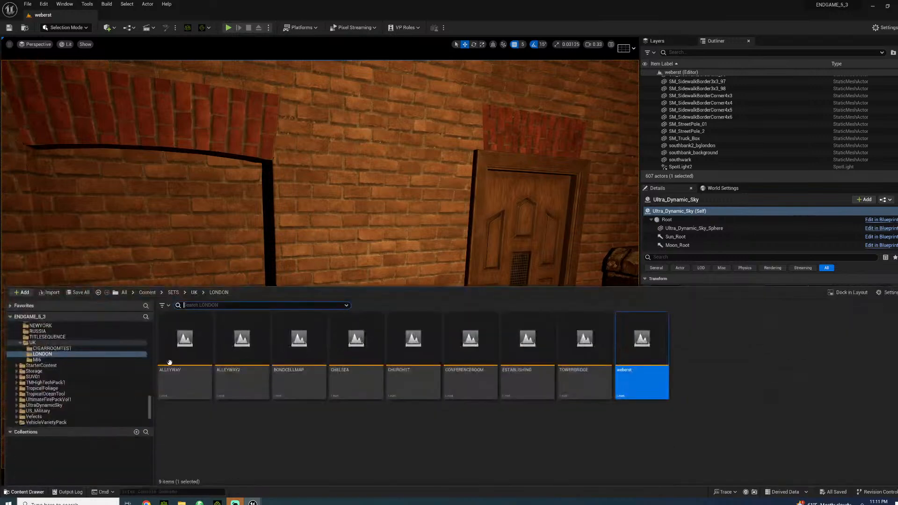
scroll(63, 340, "up", 6)
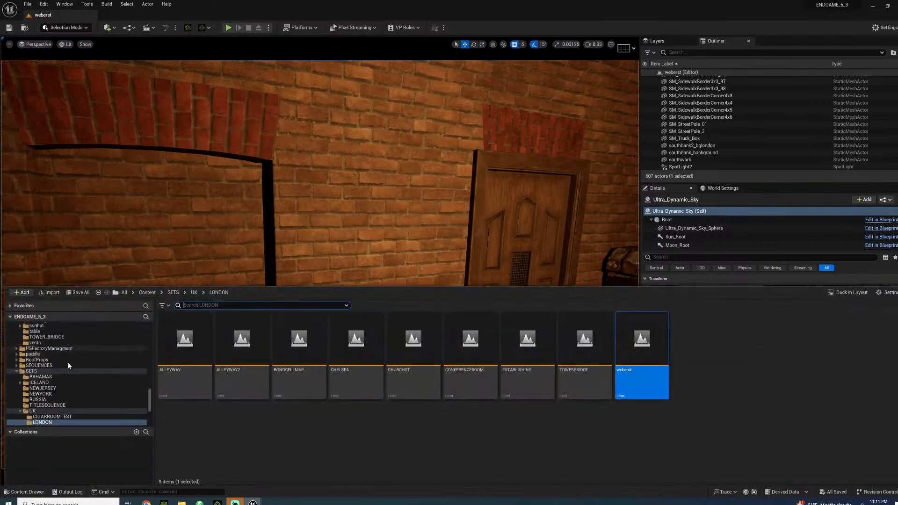
scroll(38, 375, "up", 4)
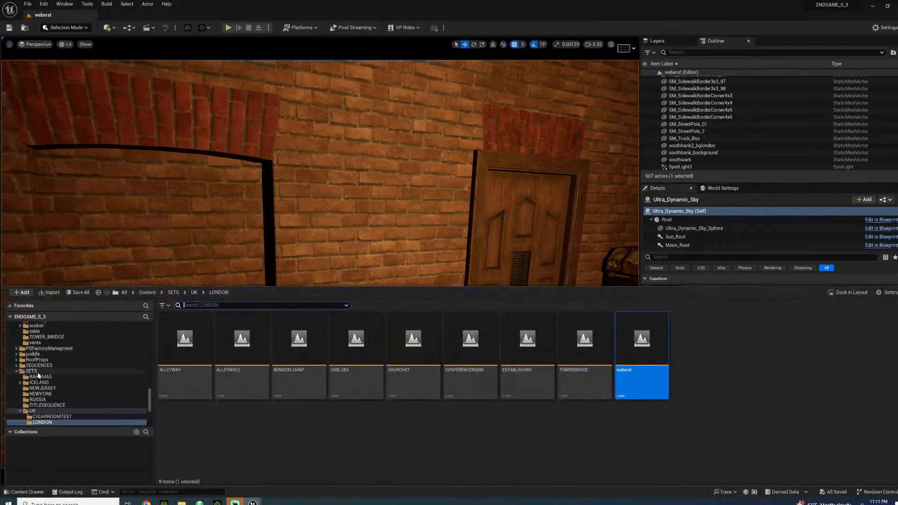
scroll(36, 372, "up", 4)
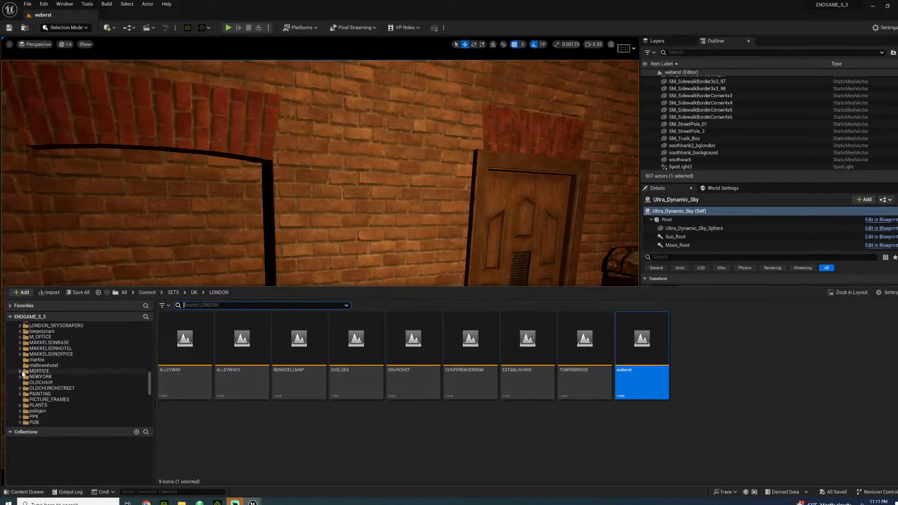
scroll(64, 391, "up", 5)
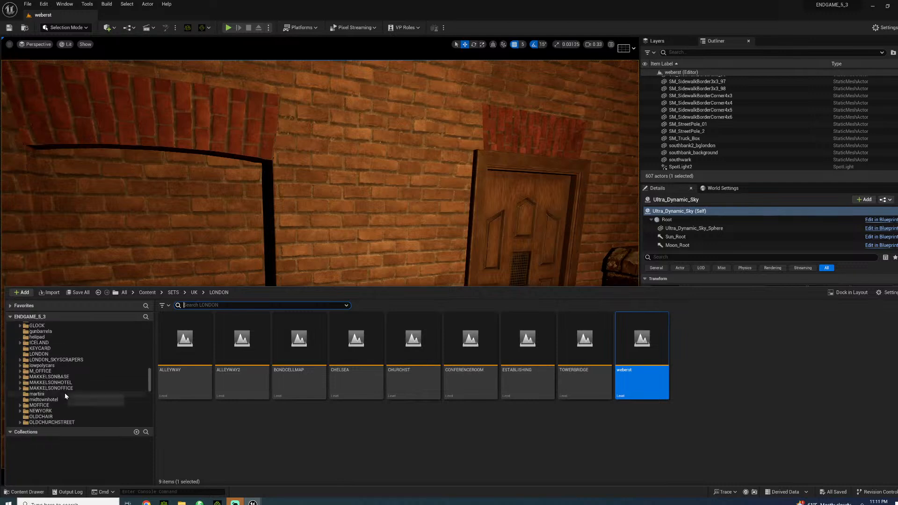
scroll(52, 374, "down", 1)
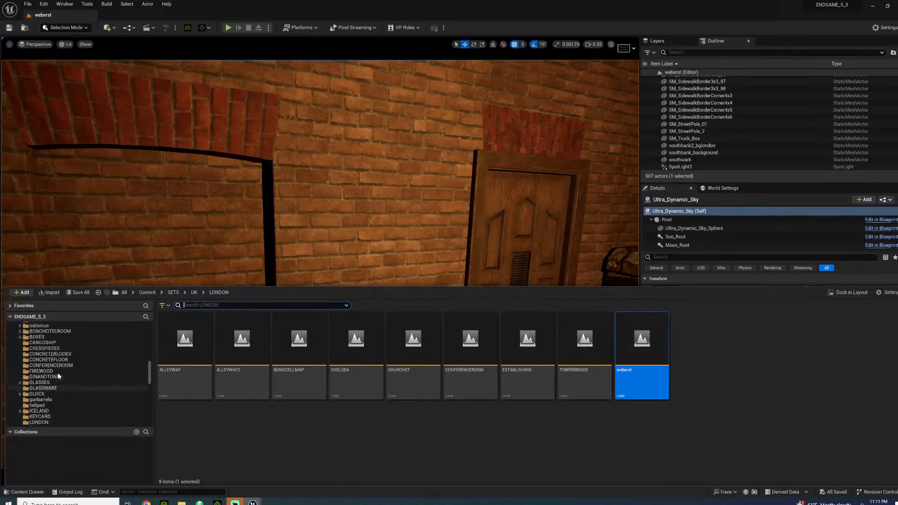
scroll(57, 376, "down", 6)
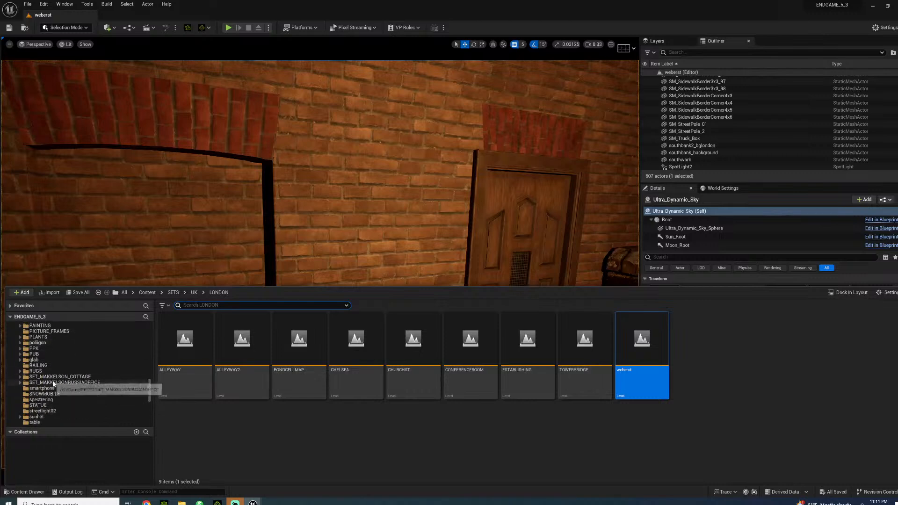
scroll(52, 393, "down", 3)
left_click(51, 391)
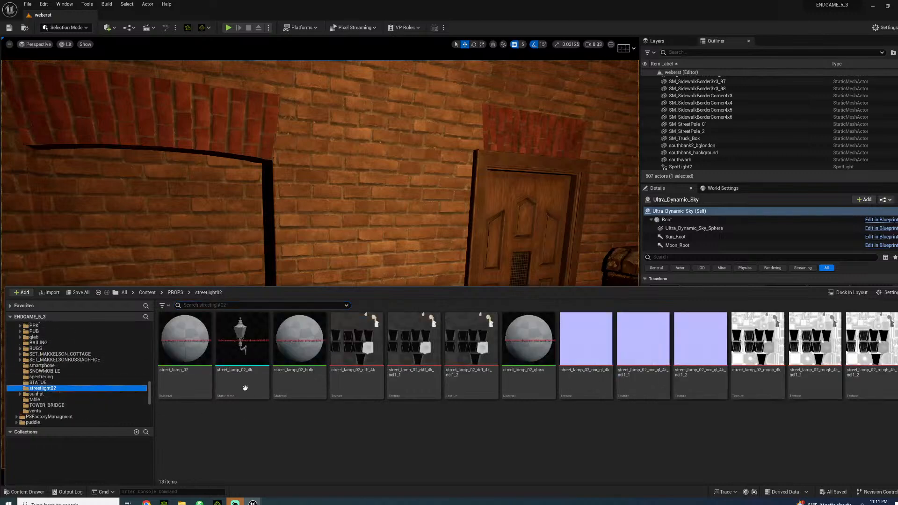
Place the street_lamp_02_4k mesh on the brick wall beside the door and rotate it to -90° about Z
left_click_drag(229, 355, 422, 202)
key("e")
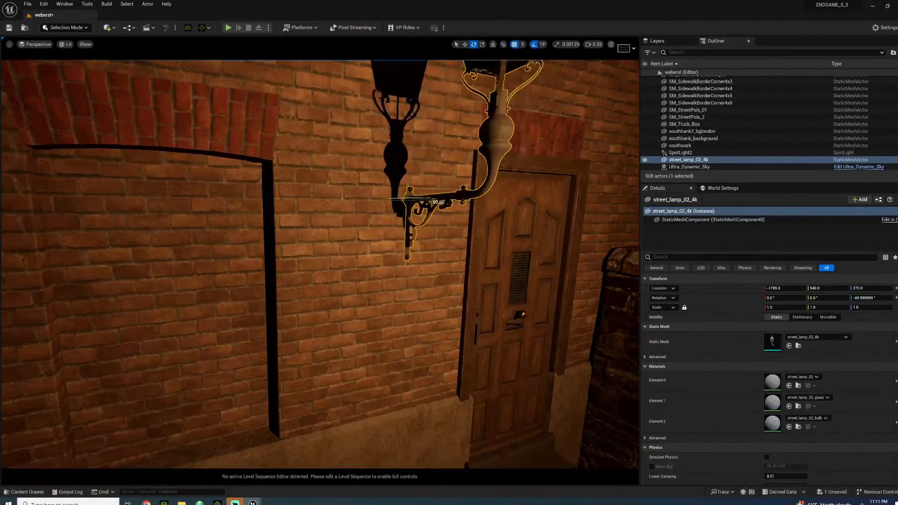
right_click_drag(407, 221, 447, 212)
Lower the lamp along the brick wall beside the door to a Z location of 255
key("w")
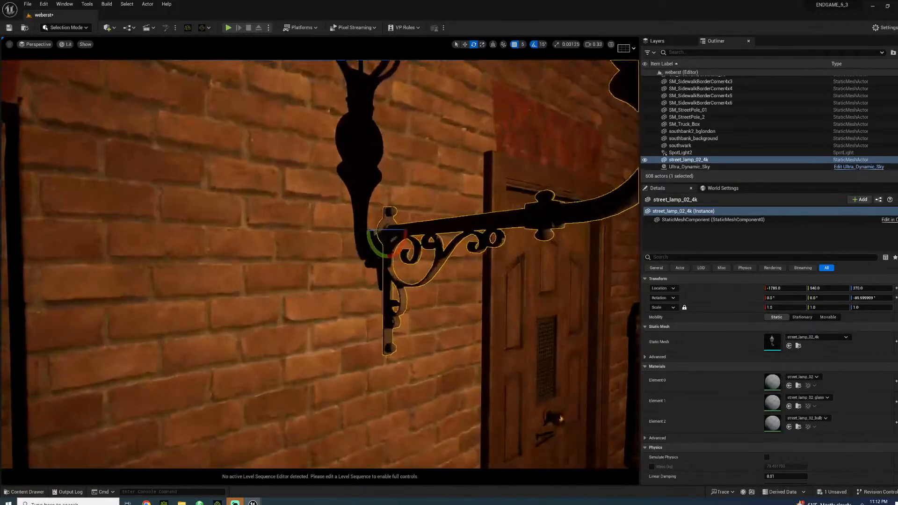
key("w")
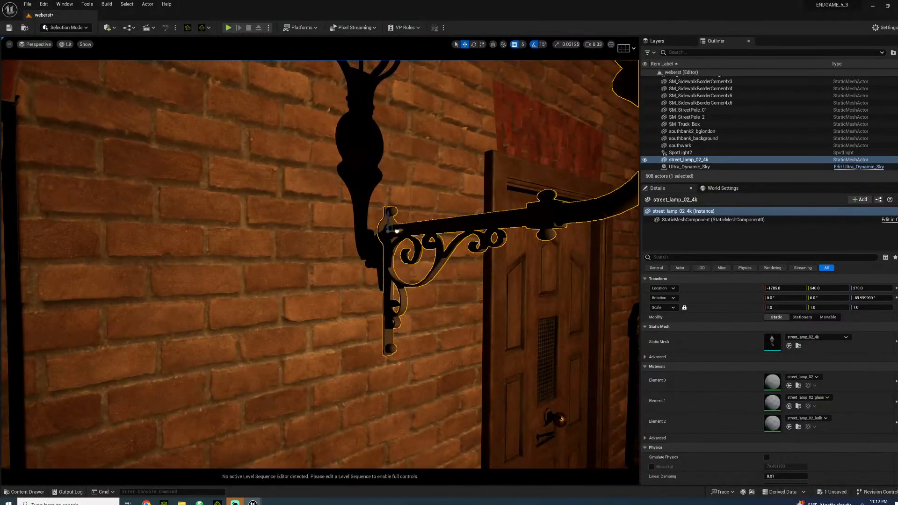
mouse_move(396, 231)
left_mouse_down()
mouse_move(385, 235)
mouse_move(395, 234)
left_mouse_up()
right_click_drag(397, 233, 418, 270)
left_click_drag(413, 270, 407, 316)
left_click(405, 289)
right_click_drag(405, 289, 458, 275)
right_click_drag(393, 262, 386, 260)
Set the wall lamp's scale to 0.625
left_click(361, 272)
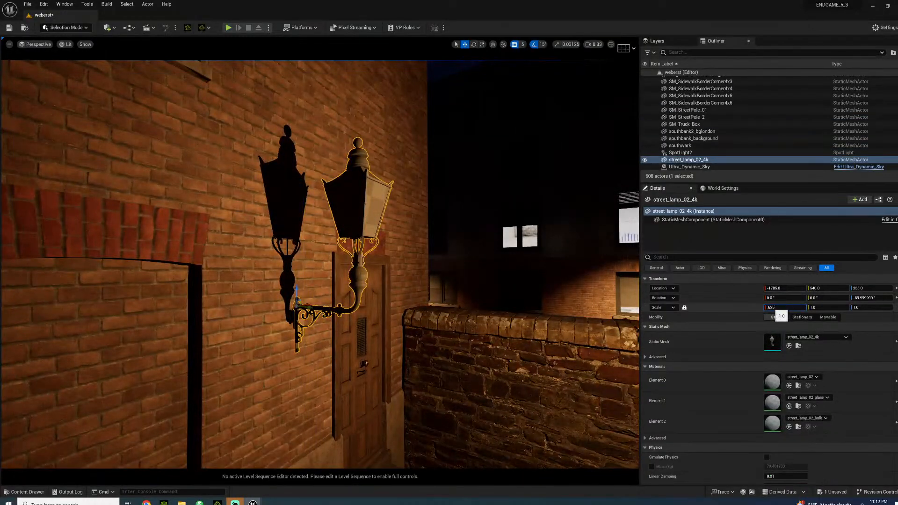
left_click(777, 309)
type(".625")
key("Return")
left_click(253, 290)
right_click_drag(252, 290, 254, 291)
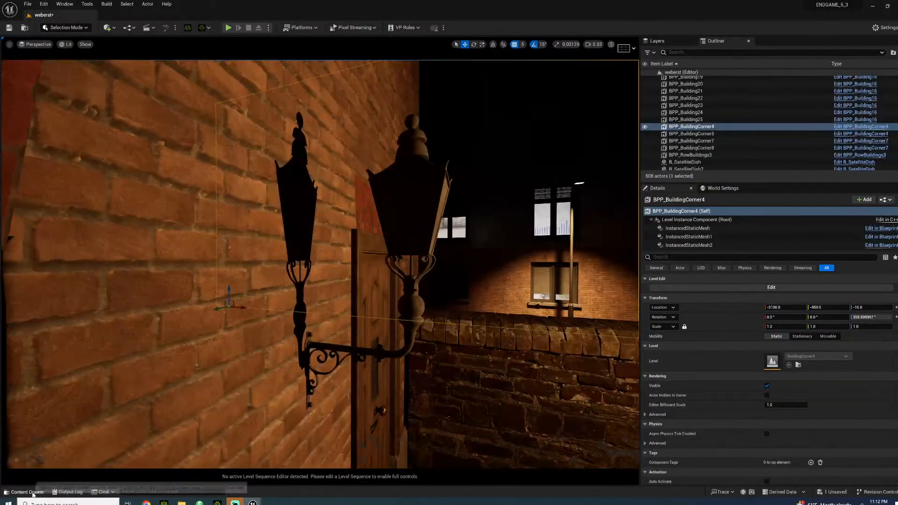
Open the street_lamp_02 material and delete the two faulty texture samples wired to Normal and Metallic
left_click(27, 492)
left_click(300, 416)
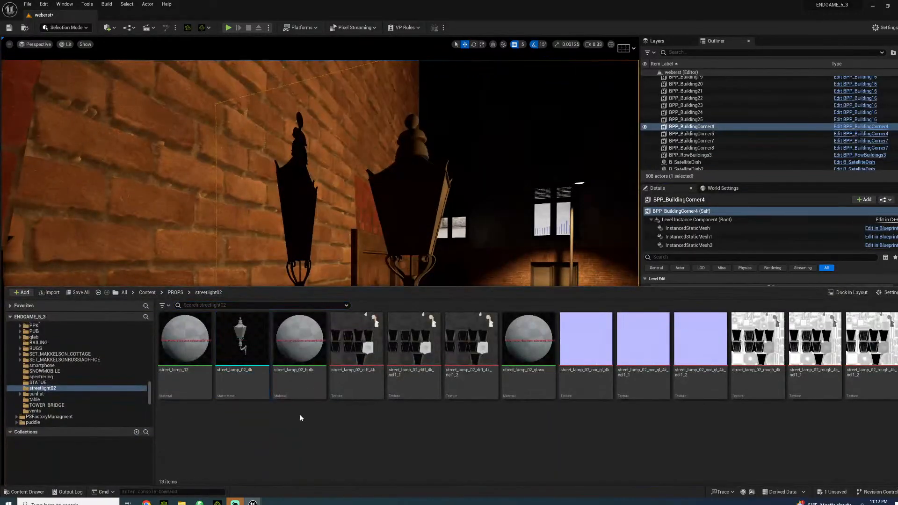
double_click(199, 345)
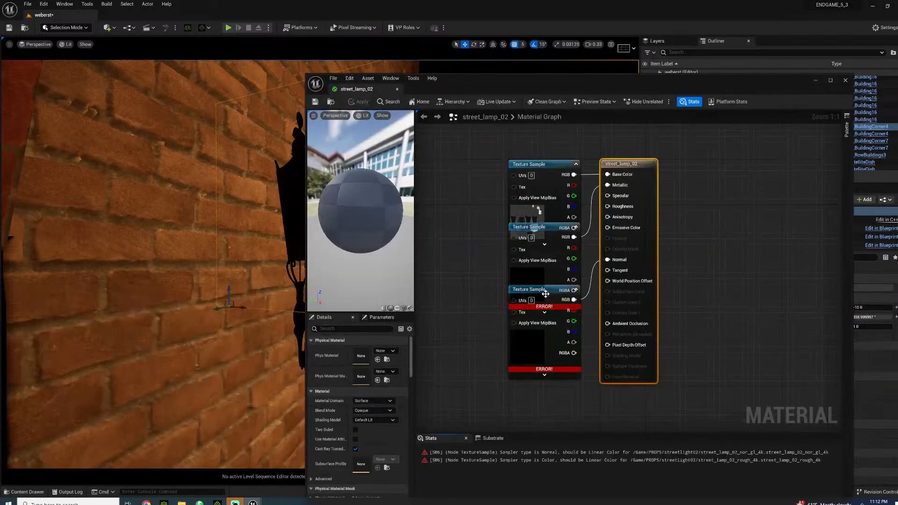
left_click_drag(545, 294, 487, 344)
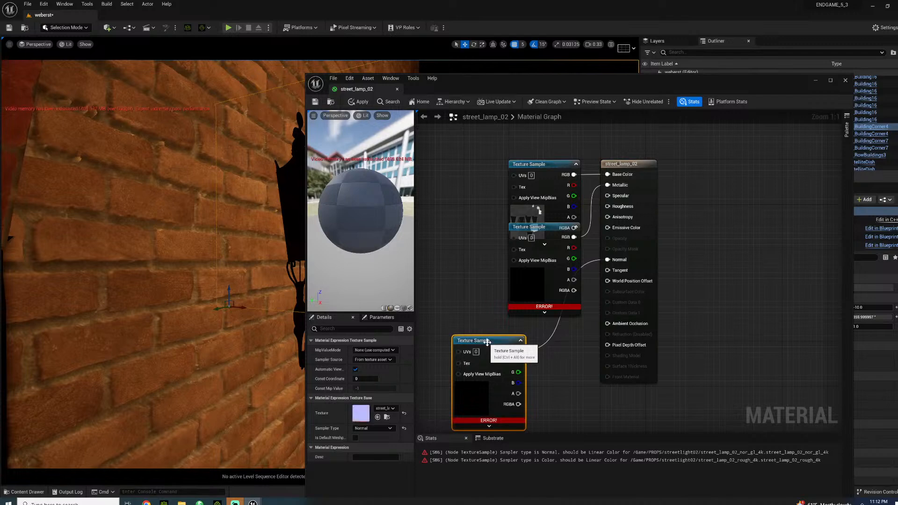
key("Delete")
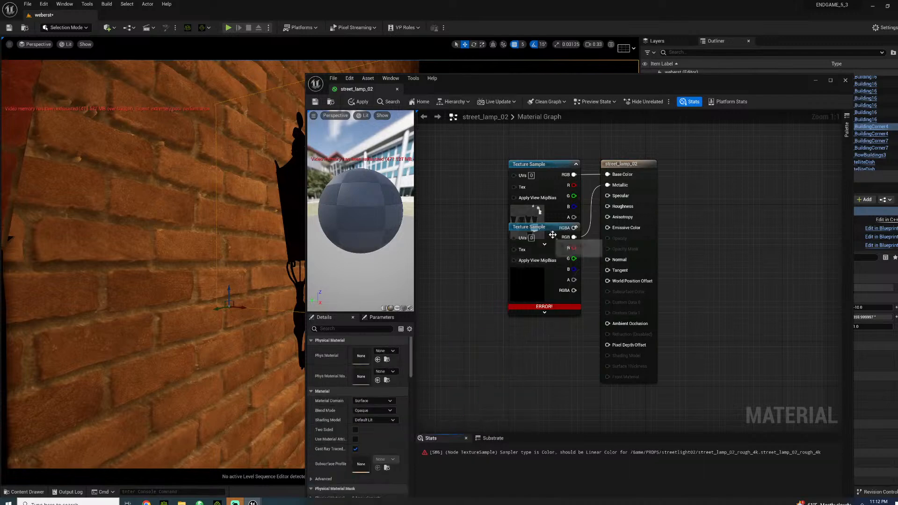
left_click_drag(552, 235, 511, 303)
key("Delete")
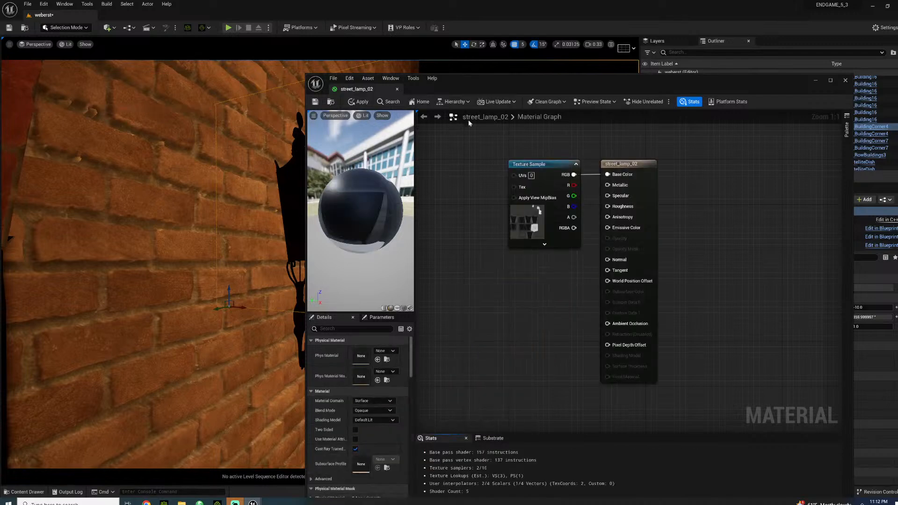
Add the street_lamp_02_nor_gl_4k texture to the material graph, wire its RGB to Normal, and save the material
left_click_drag(485, 84, 575, 42)
left_click(464, 470)
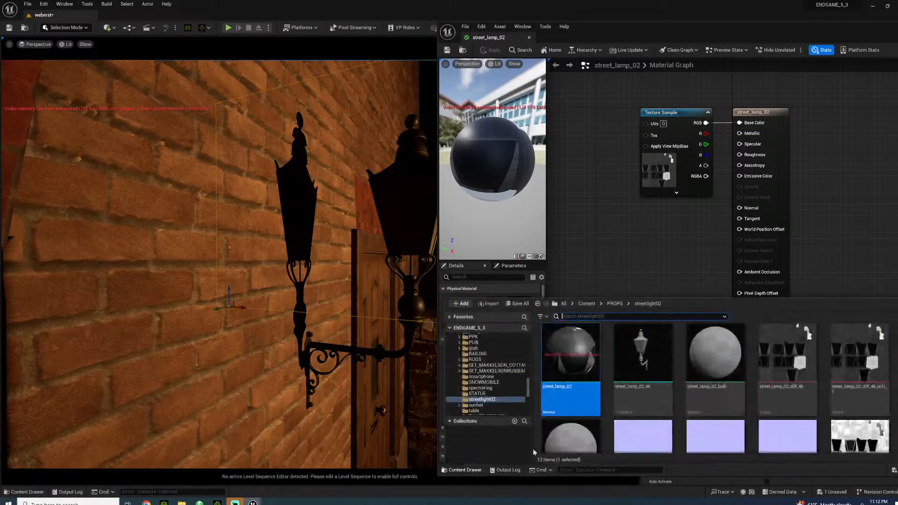
scroll(630, 390, "down", 1)
scroll(630, 391, "down", 1)
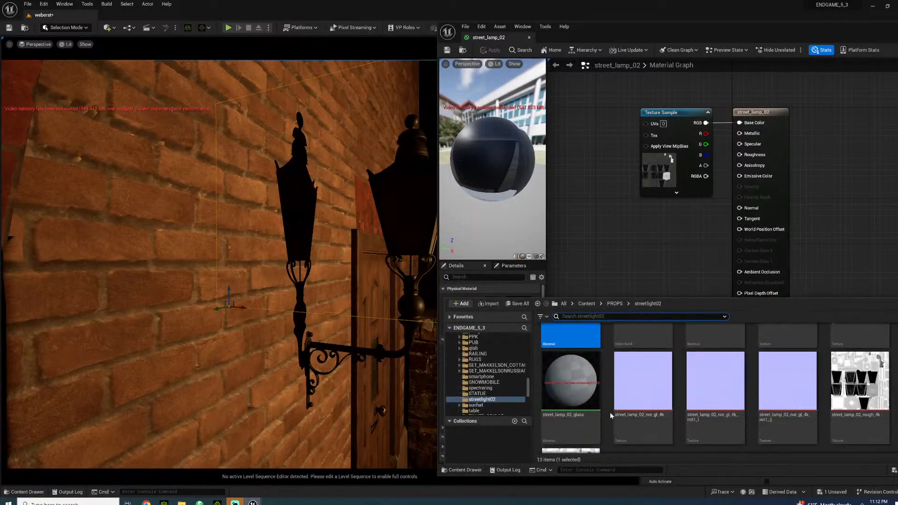
left_click(647, 376)
left_click_drag(647, 377, 598, 215)
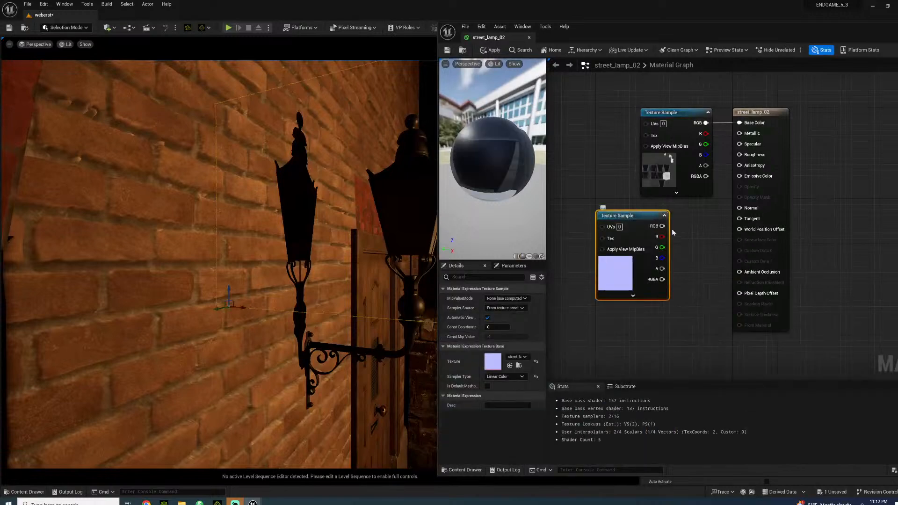
left_click_drag(661, 225, 746, 217)
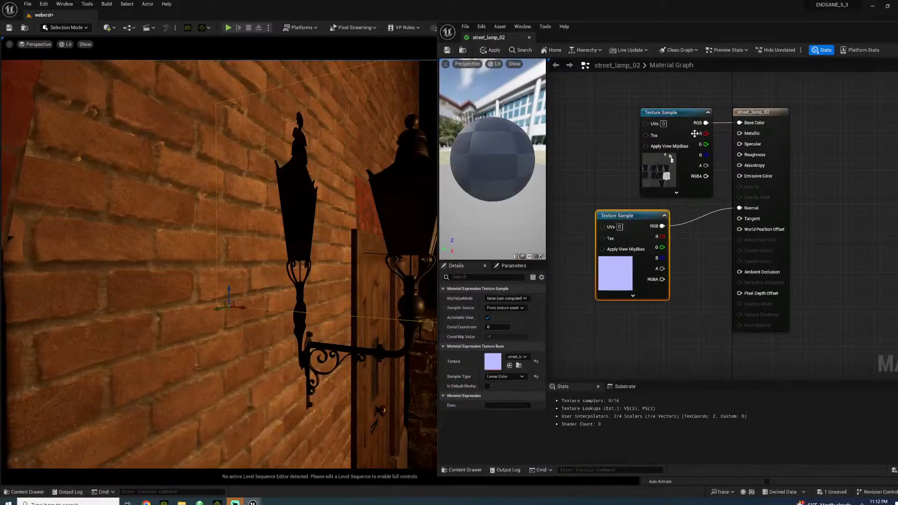
left_click_drag(678, 114, 638, 64)
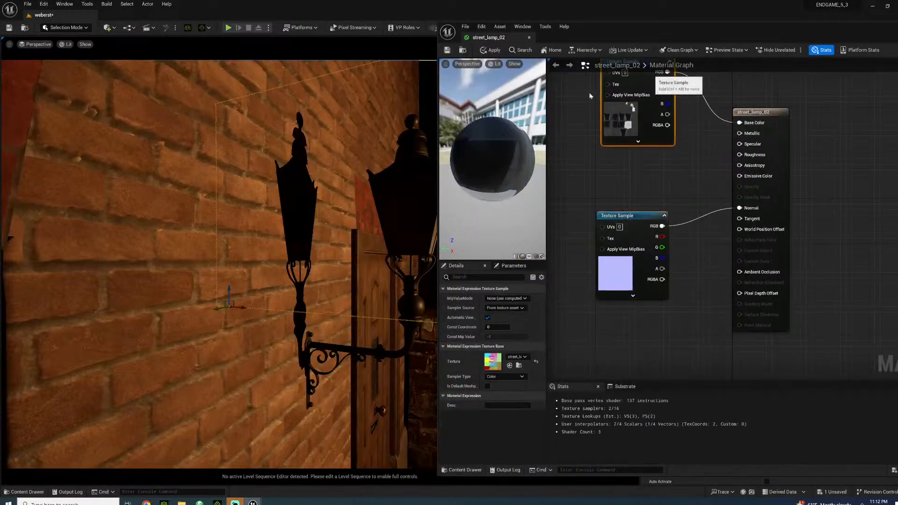
left_click(448, 49)
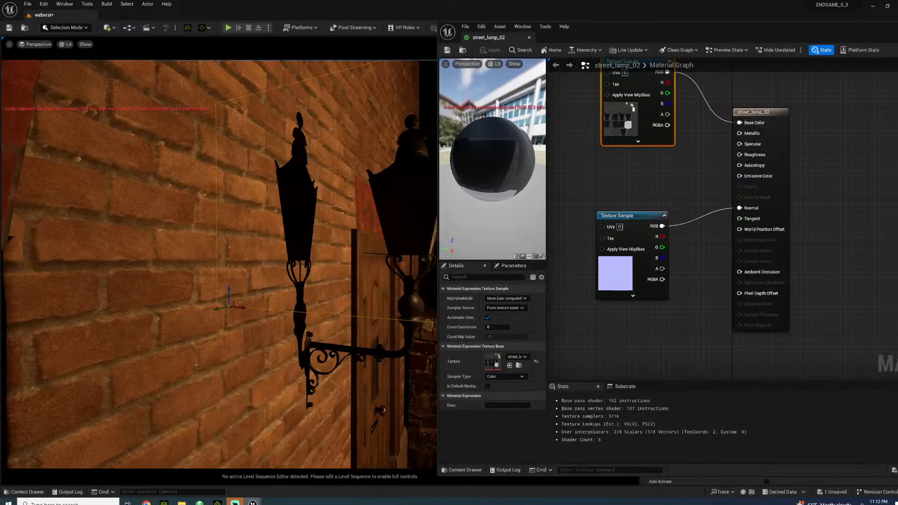
right_click_drag(311, 190, 288, 340)
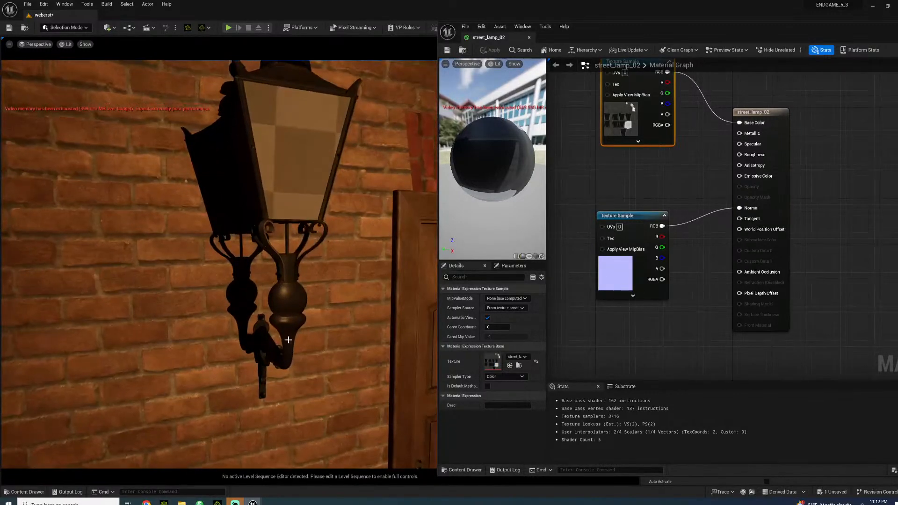
Add the street_lamp_02_rough_4k texture to the graph, wire its RGB to Roughness, and save the material
left_click(465, 470)
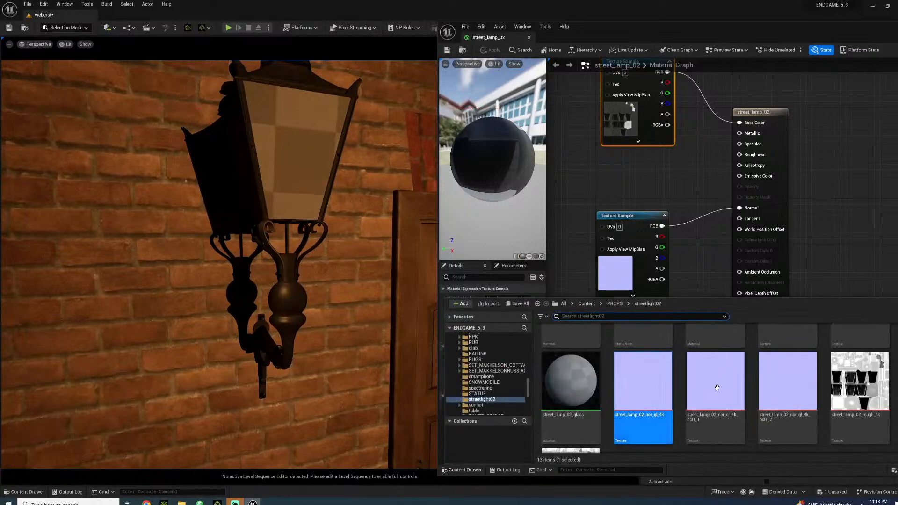
scroll(795, 355, "down", 2)
scroll(810, 372, "up", 2)
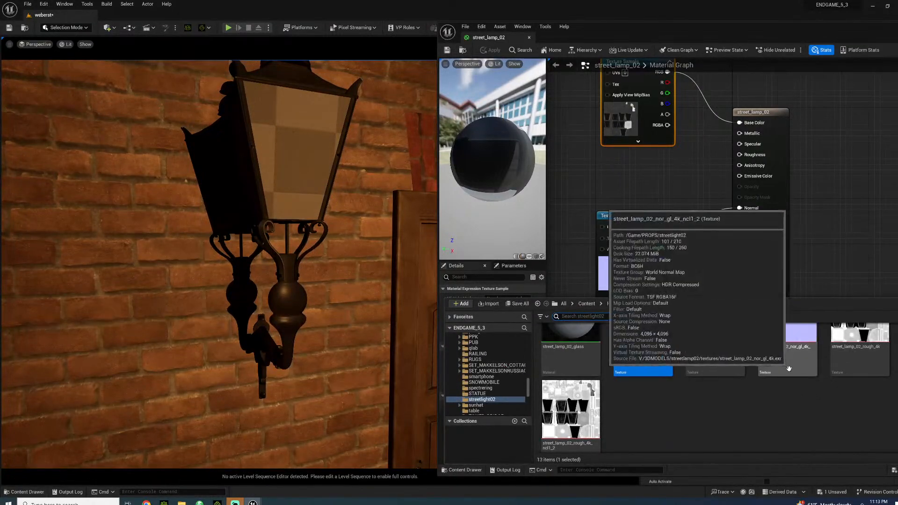
scroll(806, 370, "up", 1)
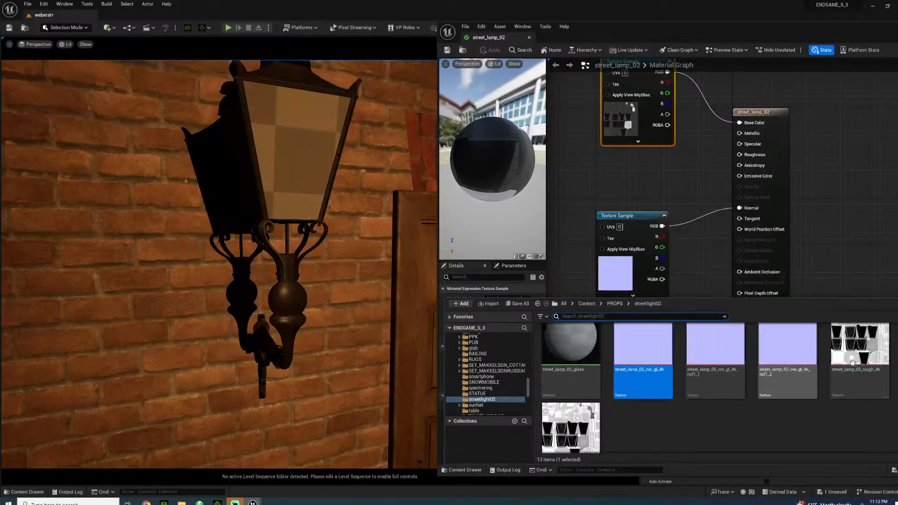
left_click_drag(859, 346, 575, 166)
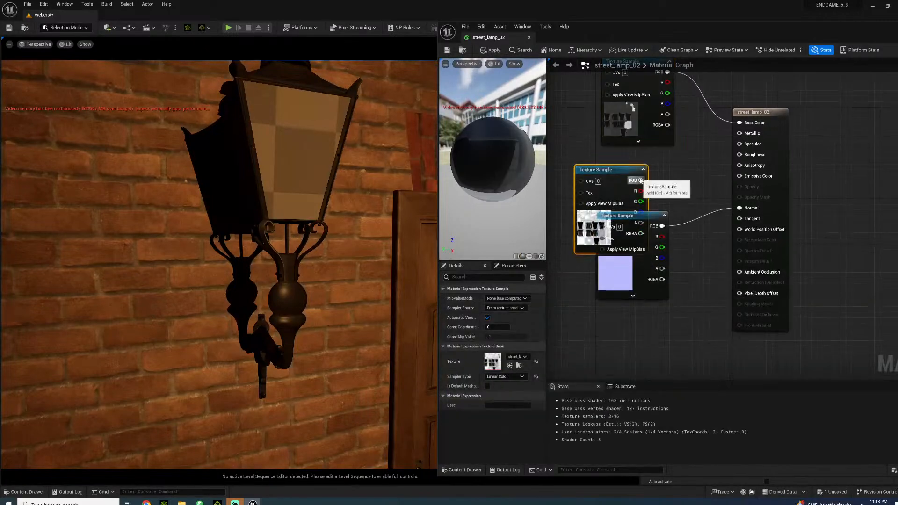
left_click_drag(741, 156, 741, 155)
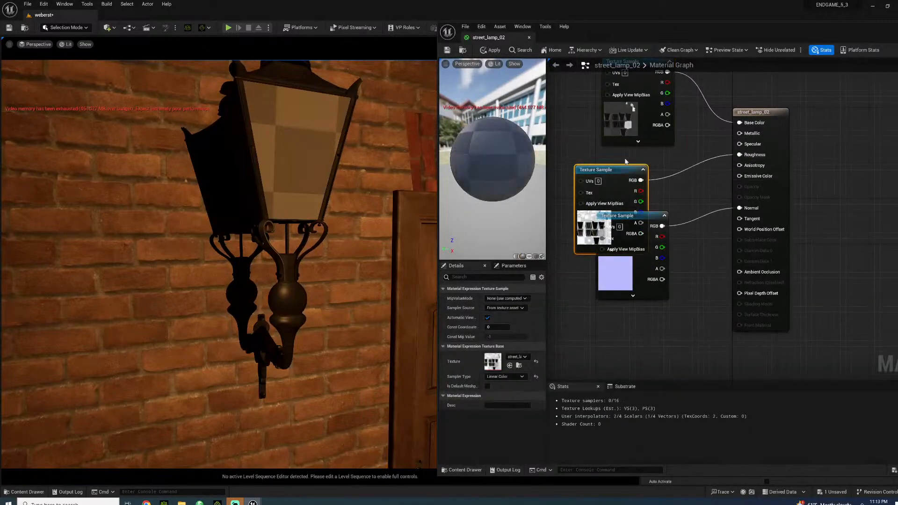
left_click(447, 50)
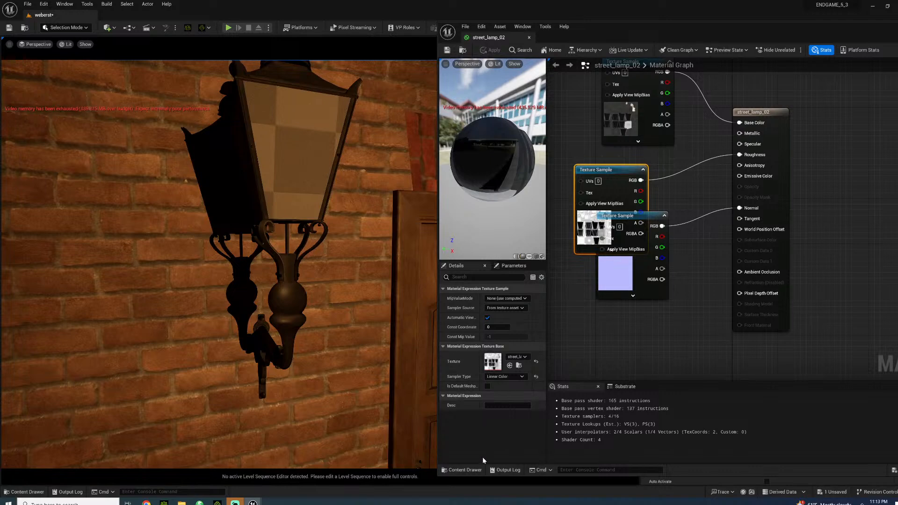
Check the remaining streetlight02 textures, then save and close the street_lamp_02 material
left_click(463, 469)
scroll(661, 391, "down", 1)
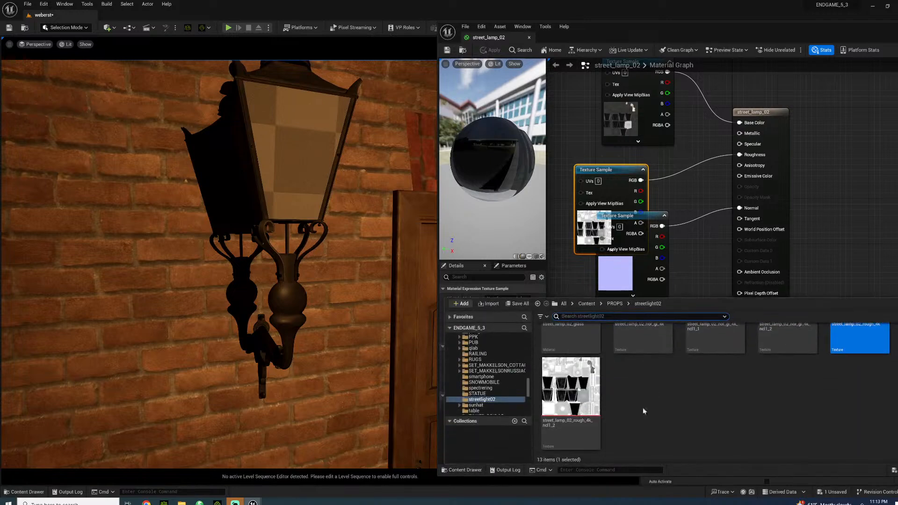
scroll(760, 424, "up", 1)
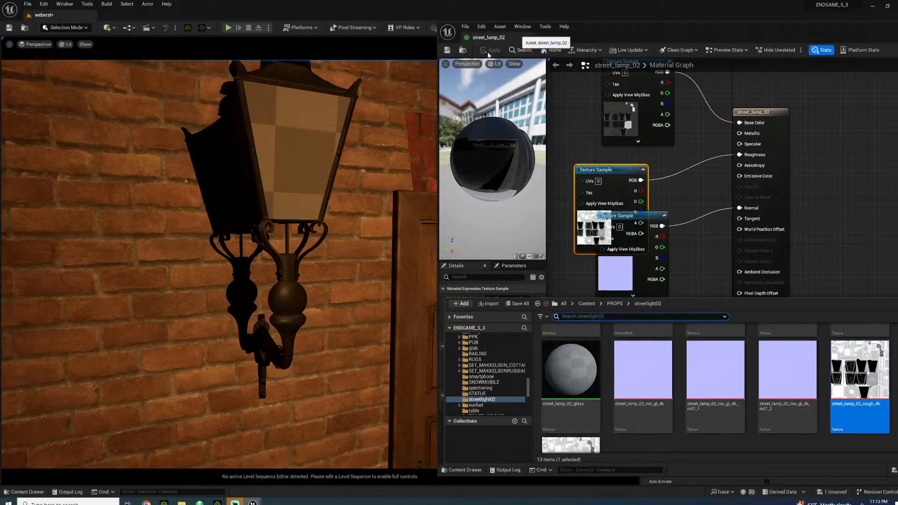
left_click(447, 51)
left_click(529, 38)
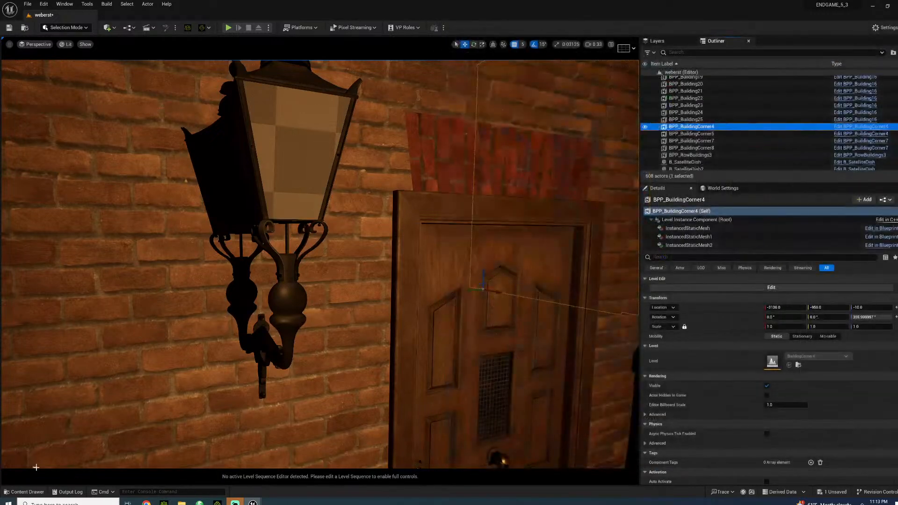
Apply the GLOWY material from the PROPS folder to the glass of the wall-mounted street lamp
left_click(27, 492)
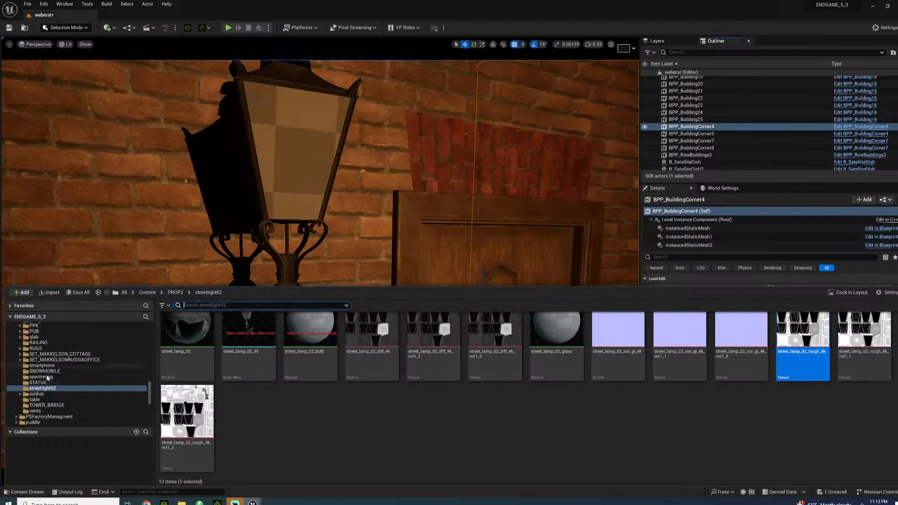
scroll(49, 391, "up", 10)
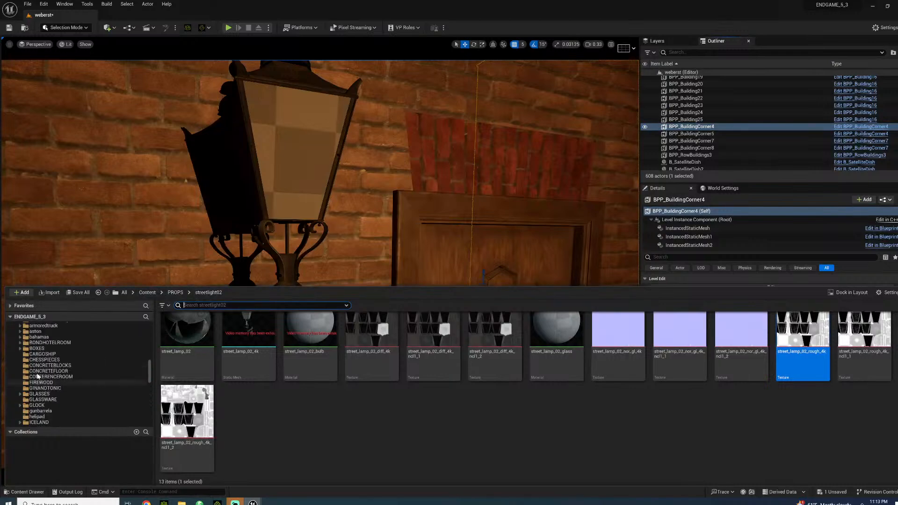
left_click(42, 344)
scroll(519, 412, "down", 1)
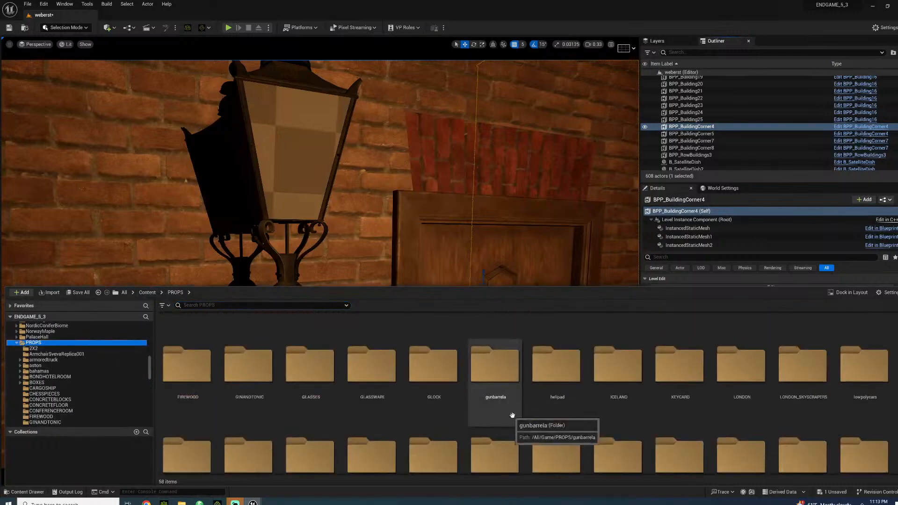
scroll(522, 412, "down", 1)
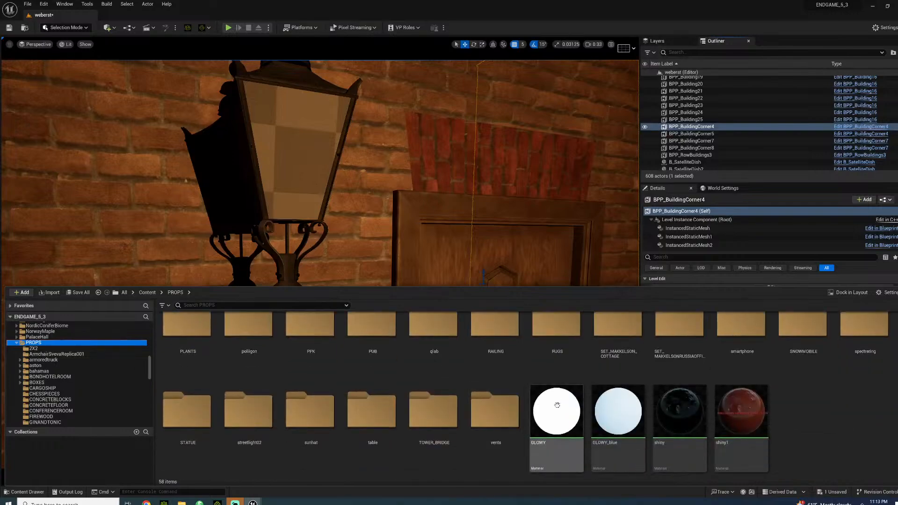
left_click_drag(556, 411, 290, 135)
scroll(290, 135, "down", 10)
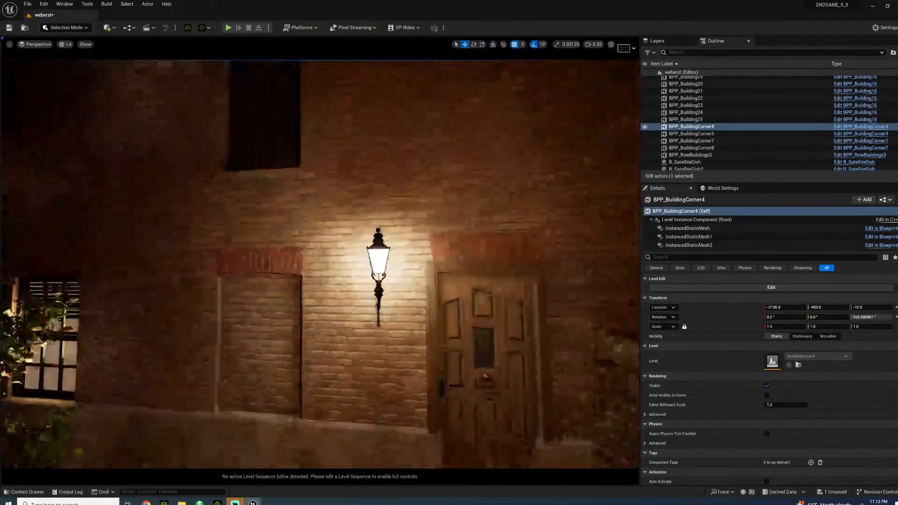
Move the point light above the bushes over to the wall lamp beside the wooden door
right_click_drag(290, 187, 257, 199)
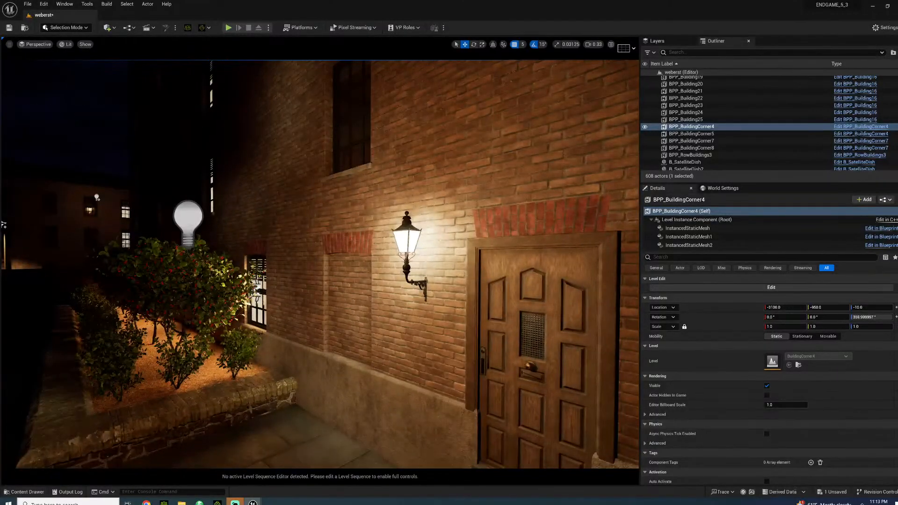
left_click(189, 218)
left_click_drag(172, 224, 401, 239)
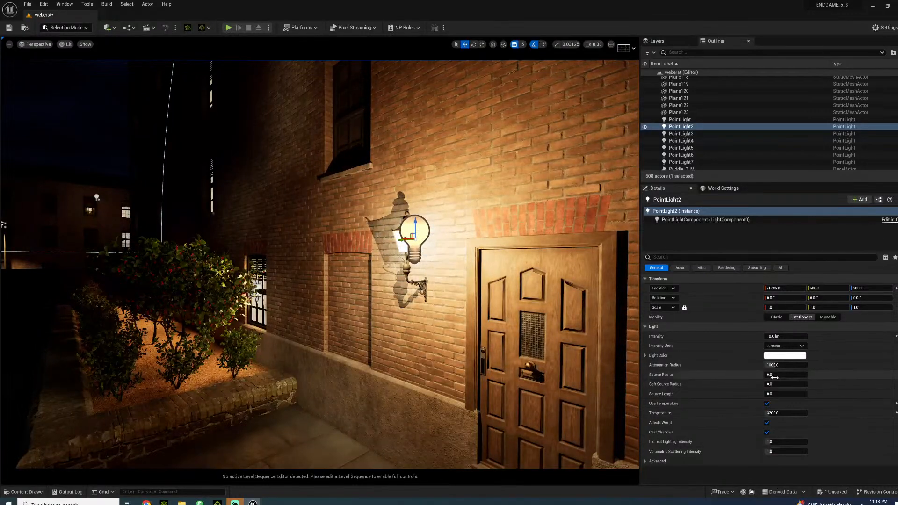
Soften the lamp's point light with a source radius of 25 and a soft source radius of 15
type("10")
key("Return")
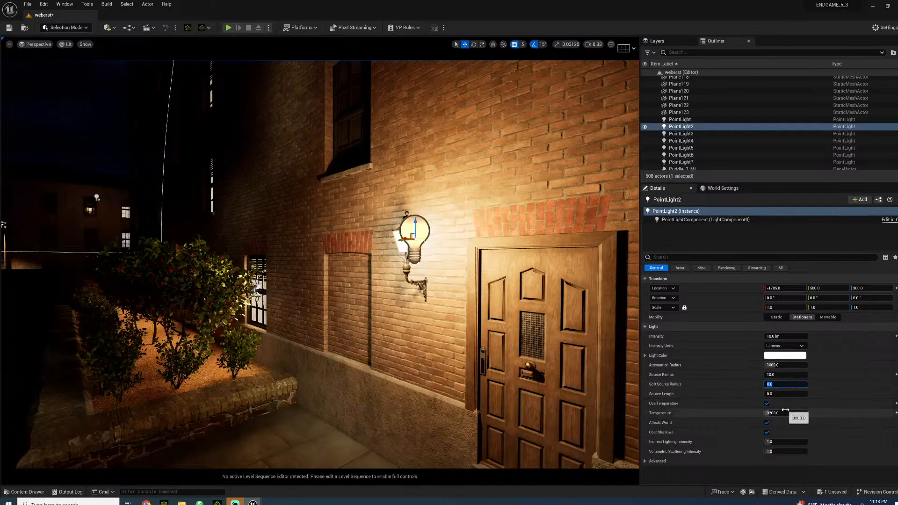
type("15")
key("Return")
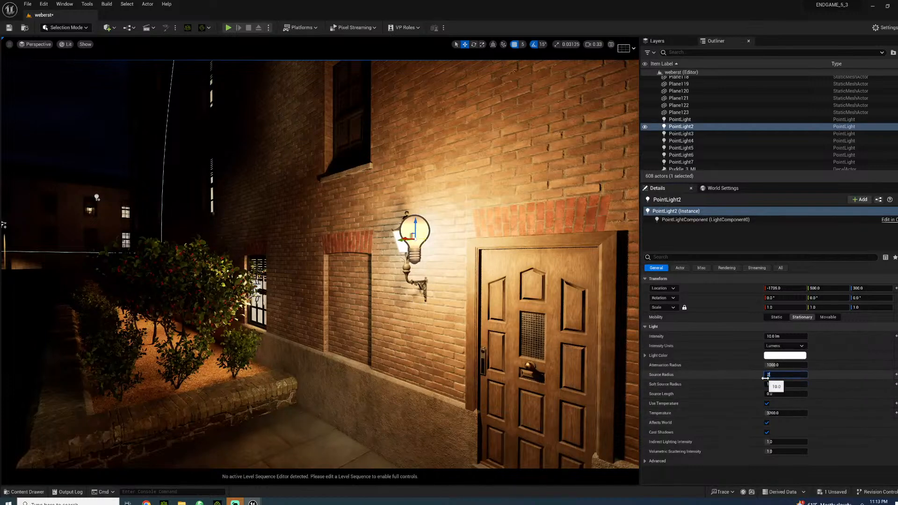
Reposition the point light so it sits inside the wall lamp's glass housing
key("w")
right_click_drag(468, 248, 562, 252)
left_click_drag(478, 211, 399, 211)
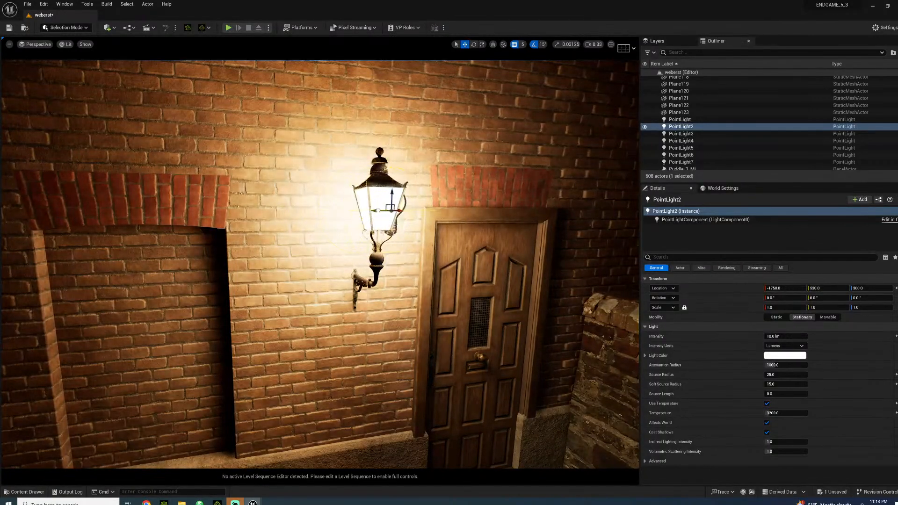
Set the point light's mobility to Static and check the light it casts on the brick building from farther away
key("s")
right_click_drag(399, 229, 267, 223)
key("s")
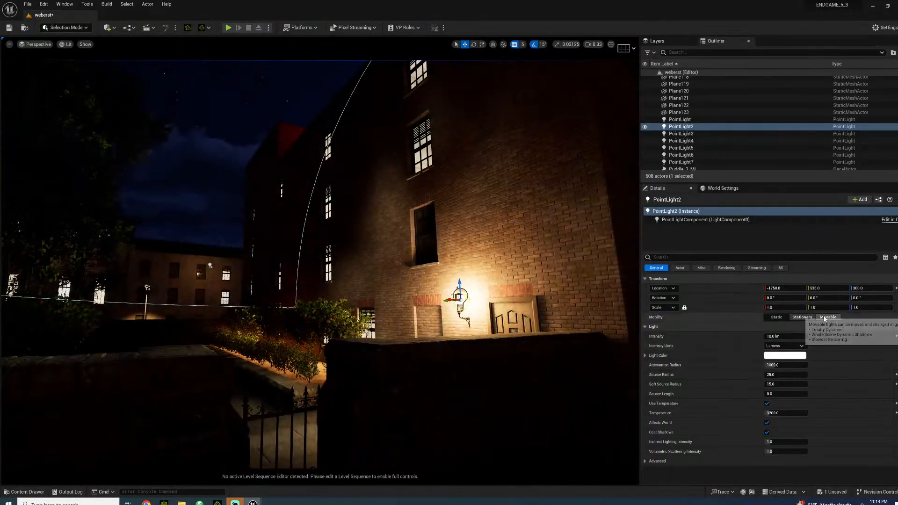
left_click(776, 318)
left_click(219, 164)
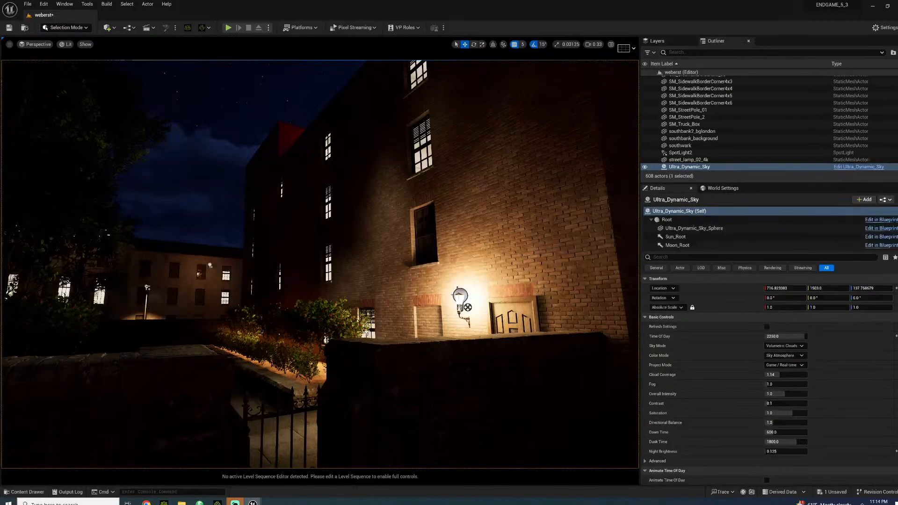
right_click_drag(220, 165, 242, 196)
key("s")
key("s")
key("w")
Search the level's actors for "camera" and pilot RC_Camera_Cinema_HighEnd_
scroll(688, 119, "up", 5)
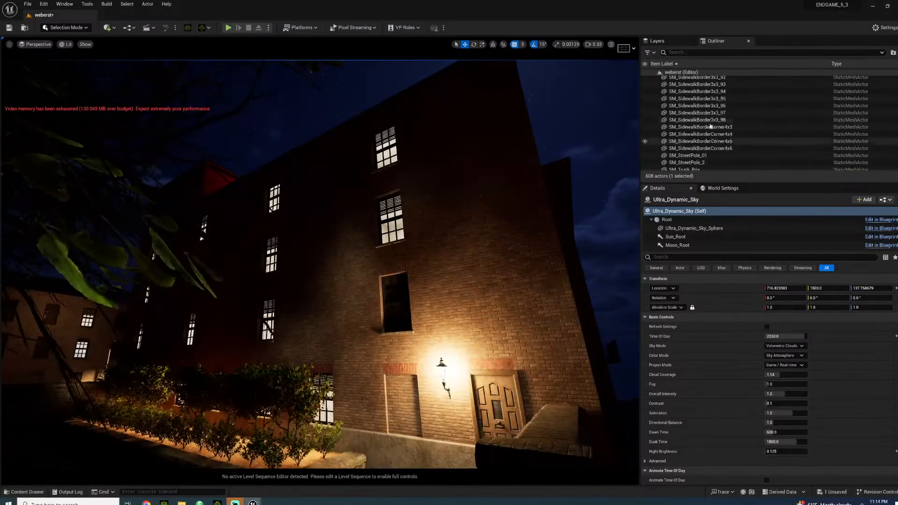
scroll(710, 125, "up", 15)
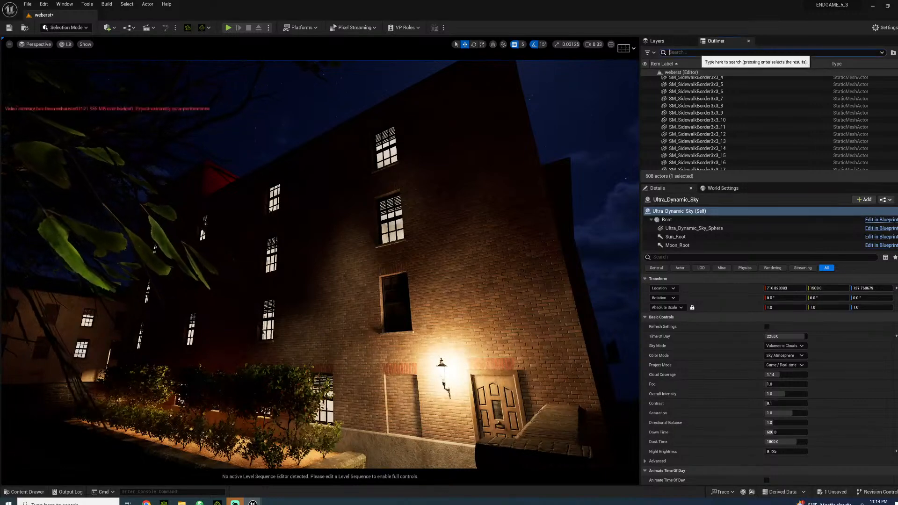
left_click(703, 52)
type("camera")
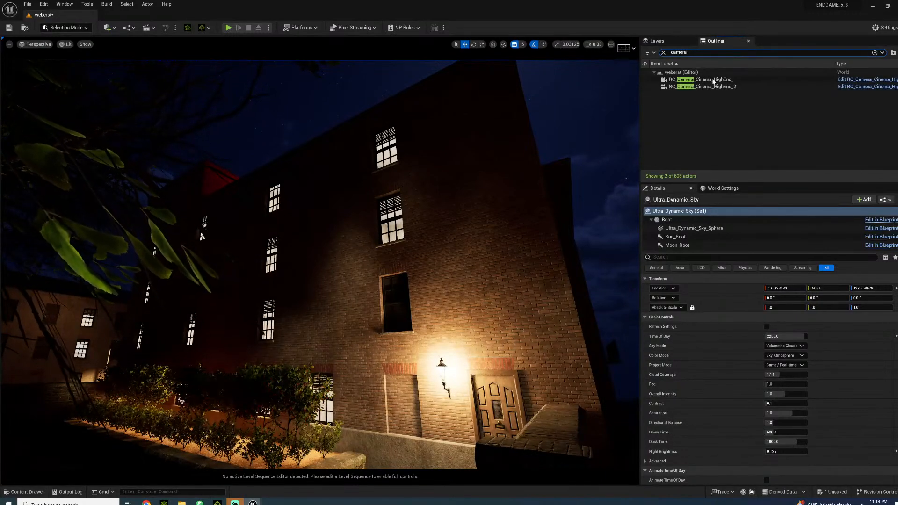
left_click(701, 79)
right_click(712, 80)
left_click(751, 163)
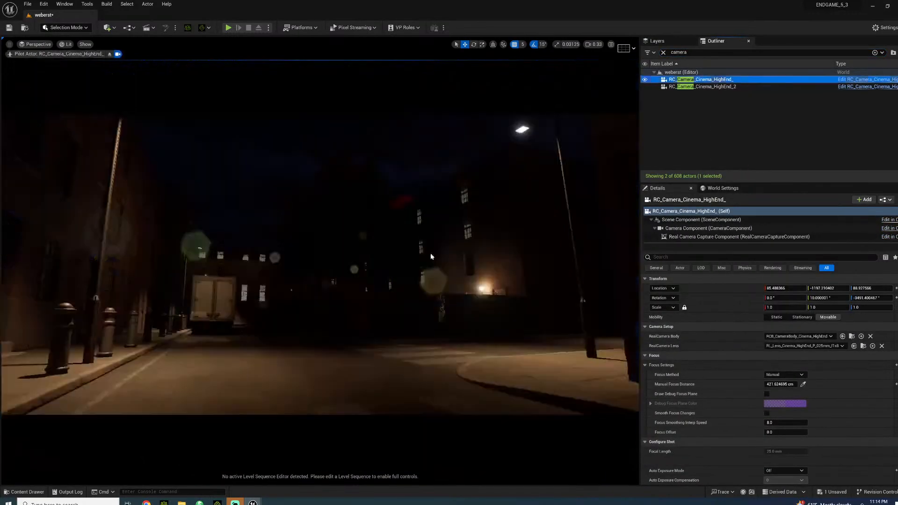
Fly the piloted camera from the street into the courtyard, framing the iron gate with the wall lamp and bushes beside it
key("w")
right_click_drag(438, 244, 439, 243)
key("w")
right_click_drag(398, 272, 398, 273)
key("w")
key("w")
key("w")
key("w")
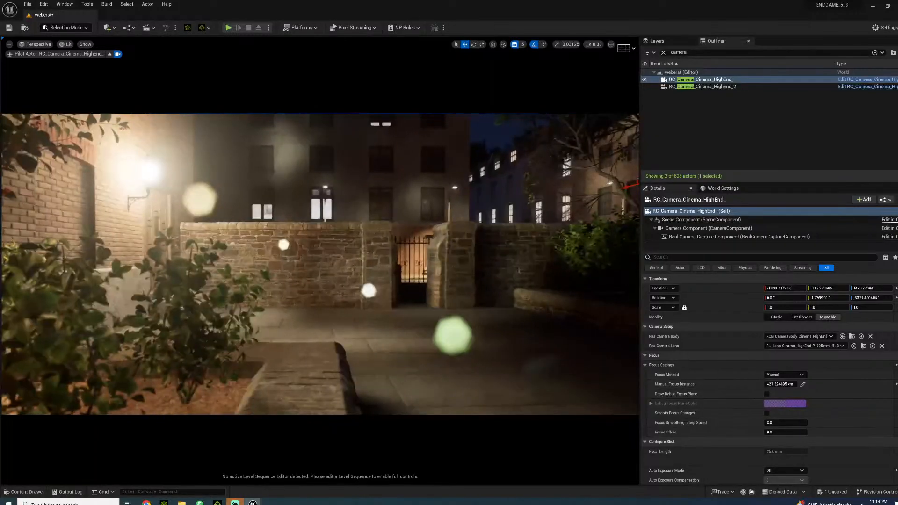
Open the street lamp's GLOWY material, set its emissive multiplier constant to 20, then save and close it
left_click(149, 188)
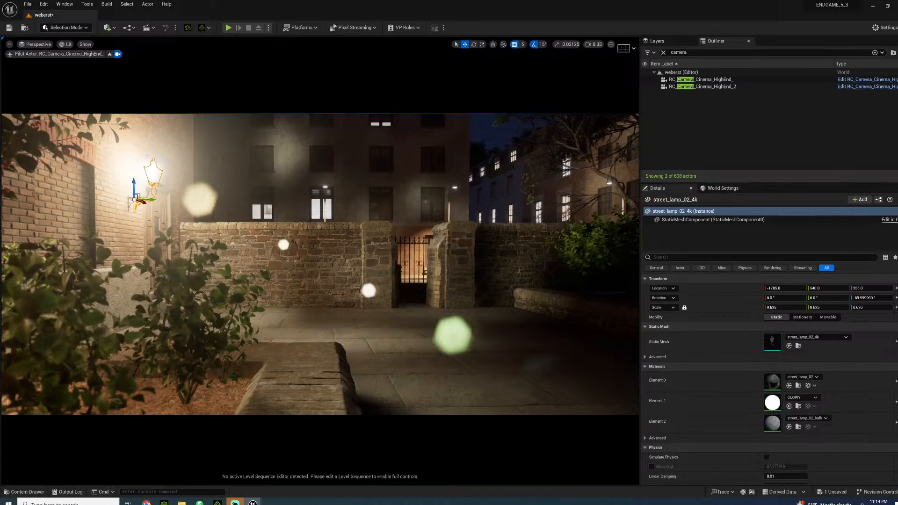
double_click(772, 401)
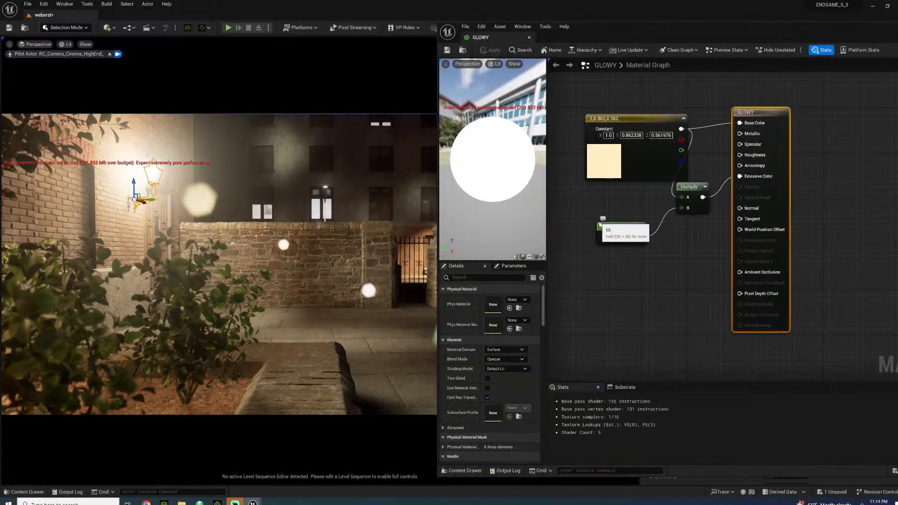
type("20")
key("Return")
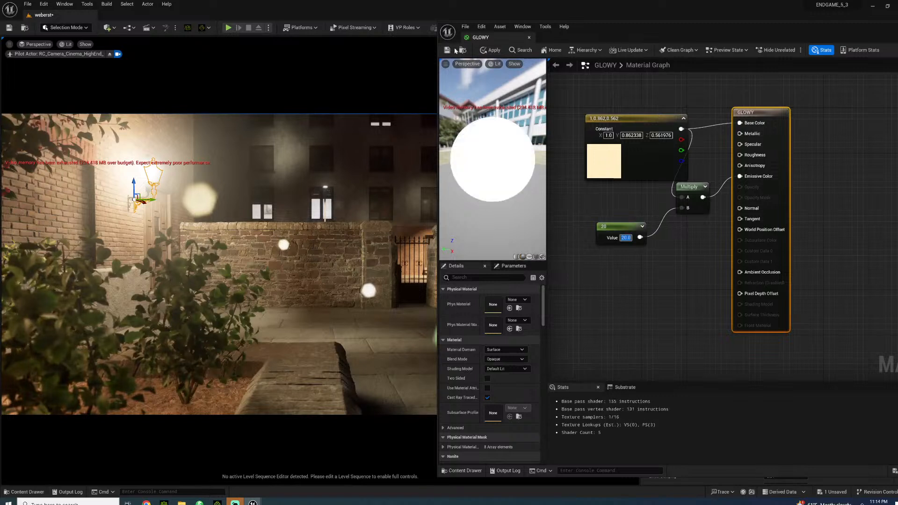
left_click(448, 51)
left_click(528, 37)
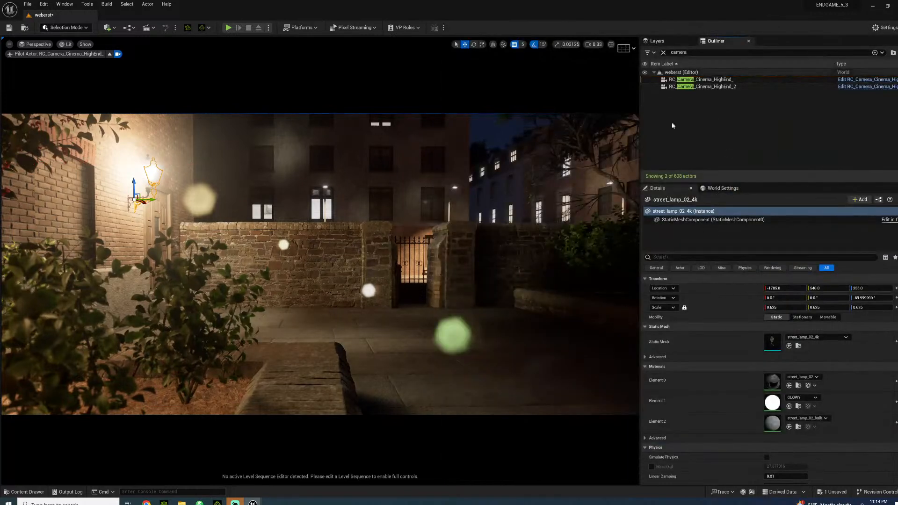
Enable the lens flare intensity override on the Camera Component of RC_Camera_Cinema_HighEnd_ and set it to 0.05
left_click(697, 81)
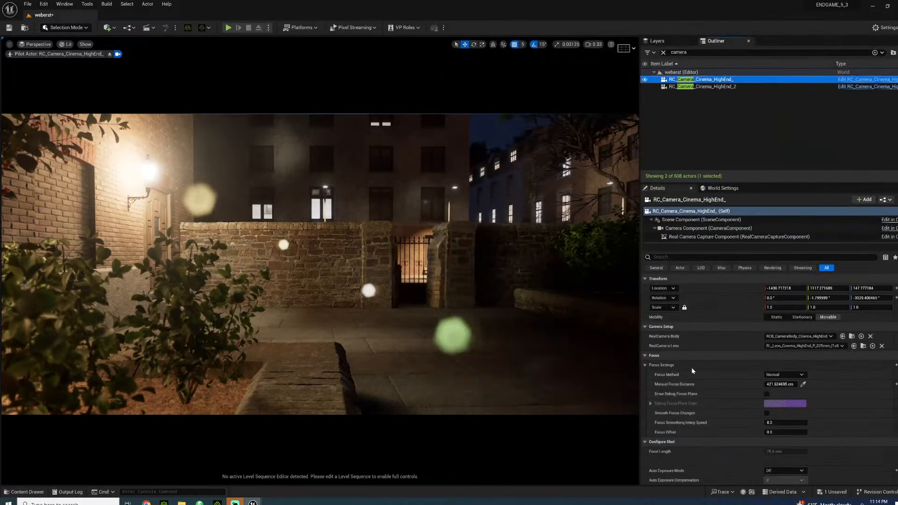
scroll(724, 377, "down", 5)
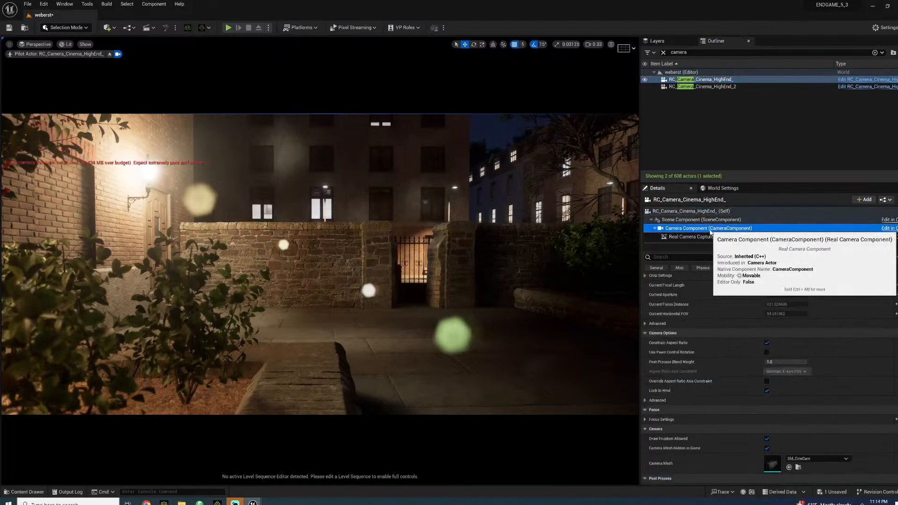
left_click(708, 228)
scroll(705, 384, "down", 3)
scroll(705, 382, "down", 4)
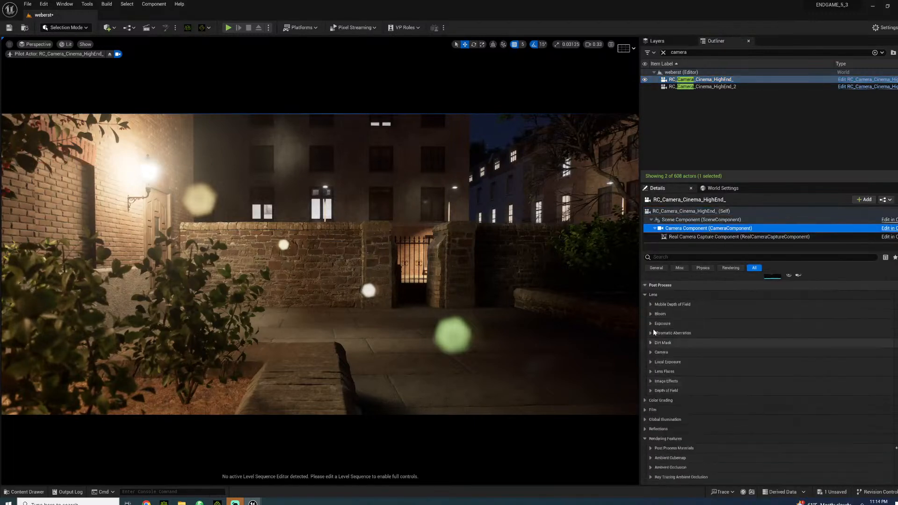
left_click(651, 371)
left_click(663, 381)
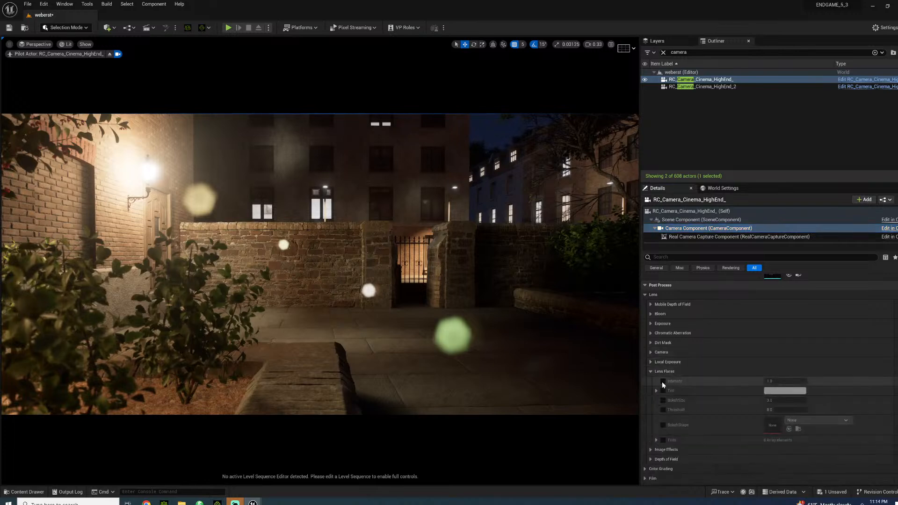
left_click(789, 380)
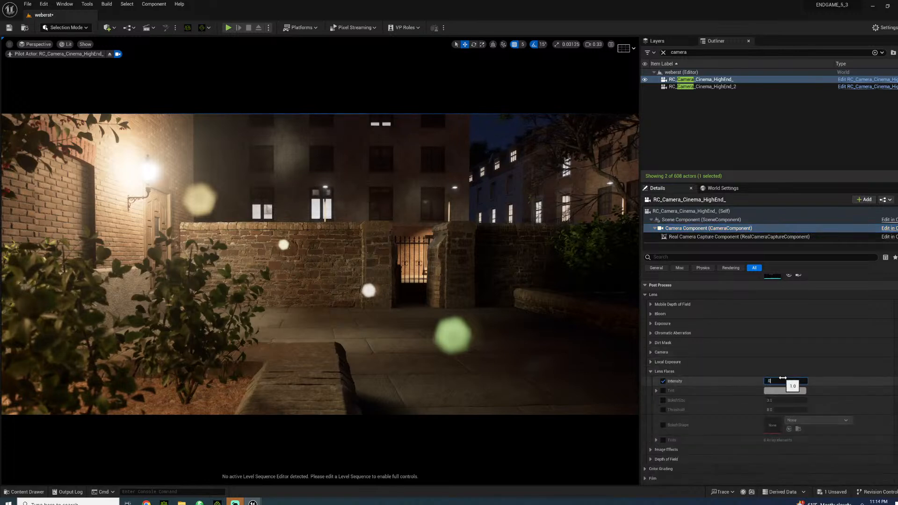
type(".05")
key("Return")
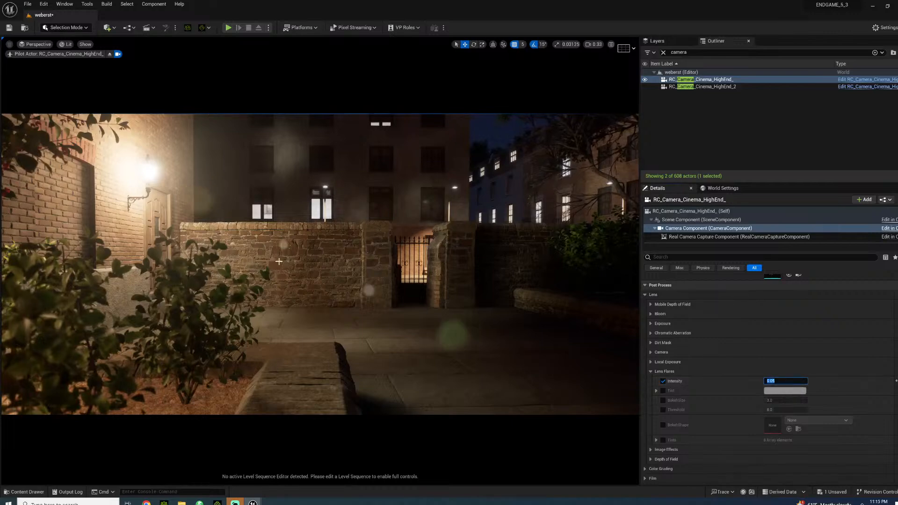
Lower the camera's lens flare intensity to 0.001 and reframe the shot on the lamp-lit wooden door
key("w")
right_click_drag(278, 262, 350, 216)
key("s")
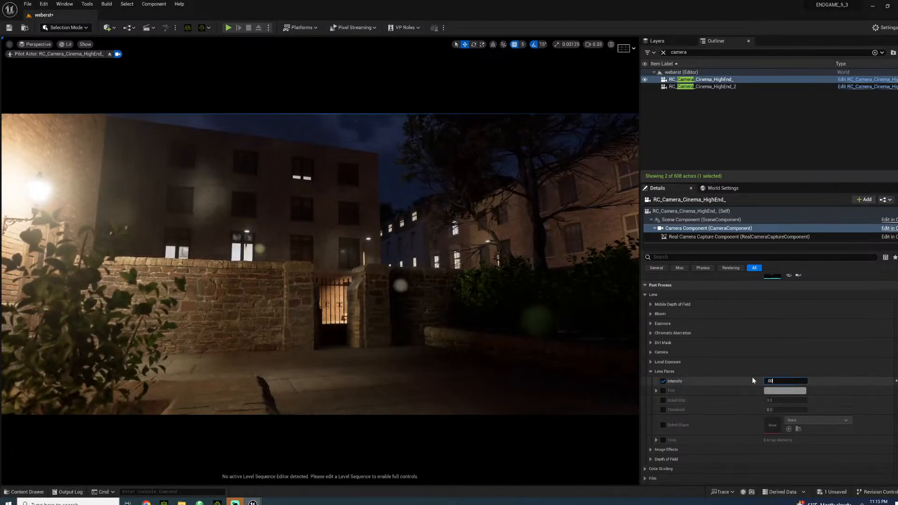
key("Return")
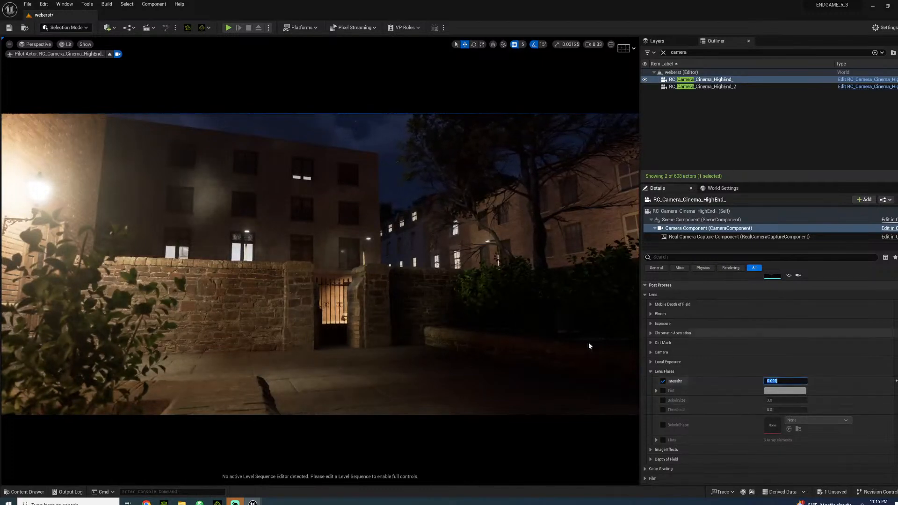
key("w")
mouse_move(341, 286)
right_mouse_down()
mouse_move(343, 297)
mouse_move(337, 257)
mouse_move(334, 276)
right_mouse_up()
Set the camera's bloom method to Convolution and its bloom intensity to 0.25
left_click(660, 314)
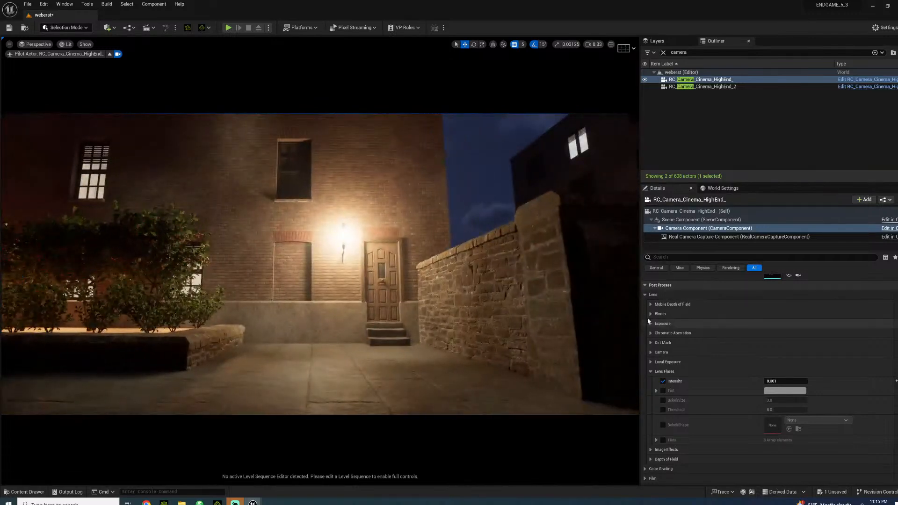
left_click(782, 323)
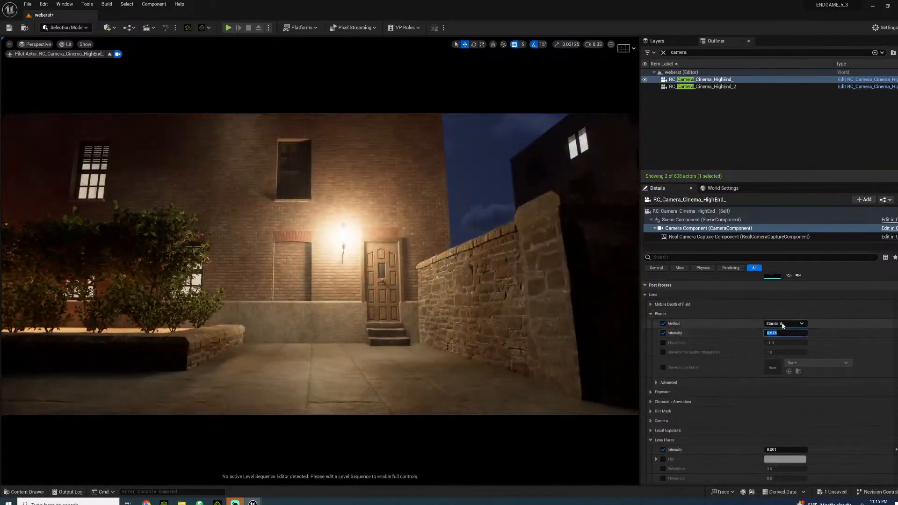
left_click(782, 337)
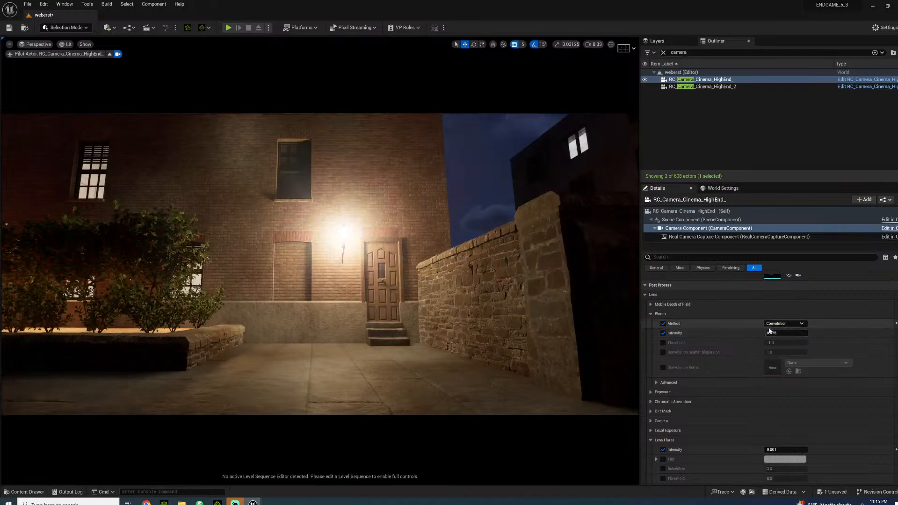
left_click(779, 333)
key("BackSpace")
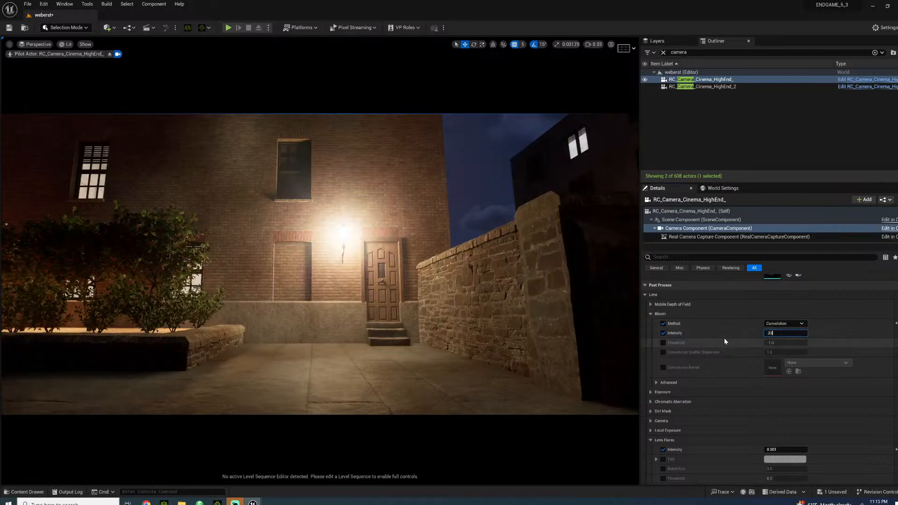
type(".25")
key("Return")
Reframe the camera shot from the lamp-lit door to the stone wall and its iron gate
right_click_drag(420, 135, 369, 150)
key("s")
key("w")
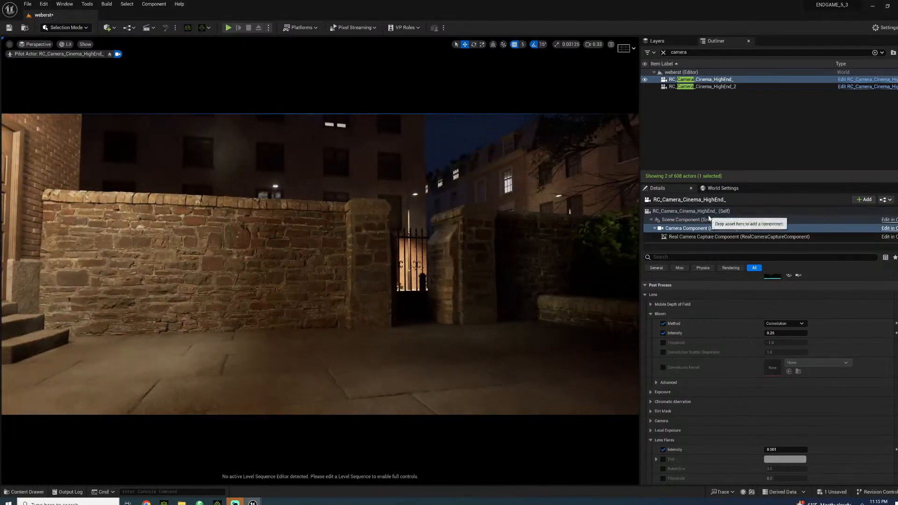
Review the camera actor's focus and shot settings, and its Camera Component's post-process bloom and exposure settings
left_click(704, 211)
scroll(700, 341, "down", 5)
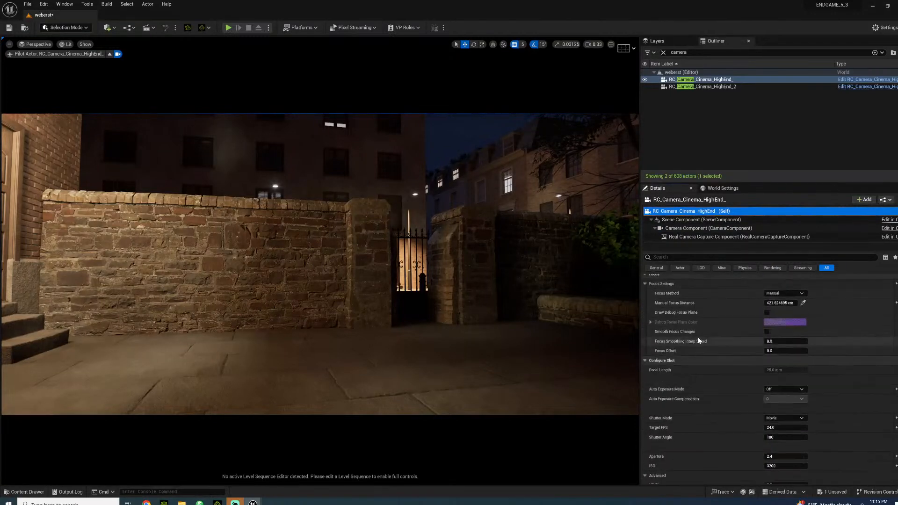
scroll(700, 341, "up", 2)
scroll(699, 340, "down", 5)
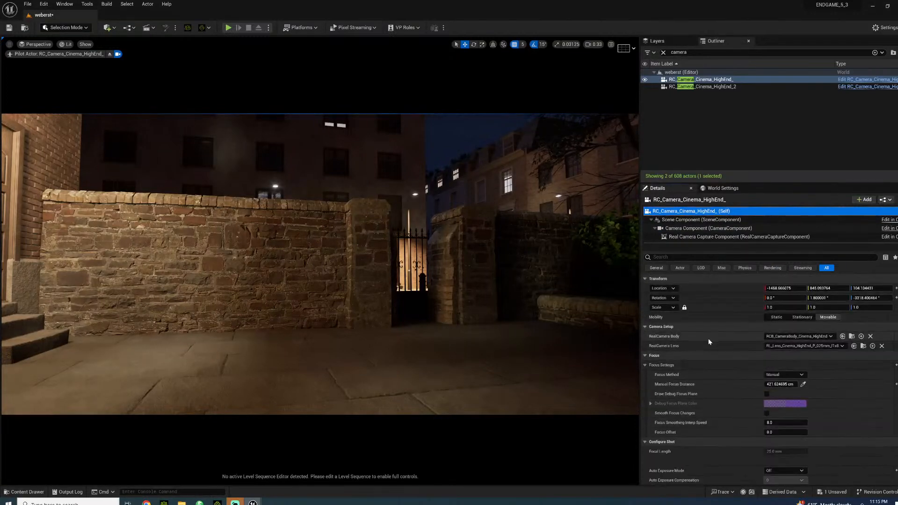
scroll(702, 344, "up", 5)
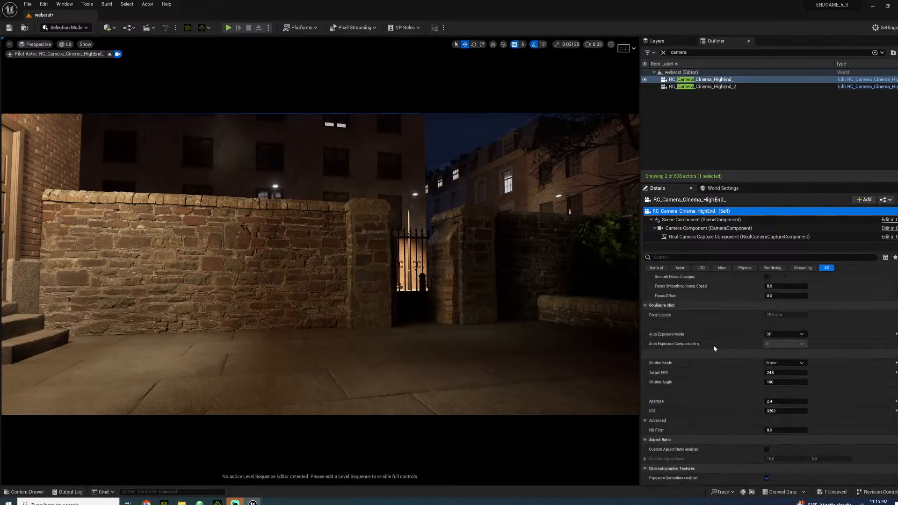
left_click(709, 228)
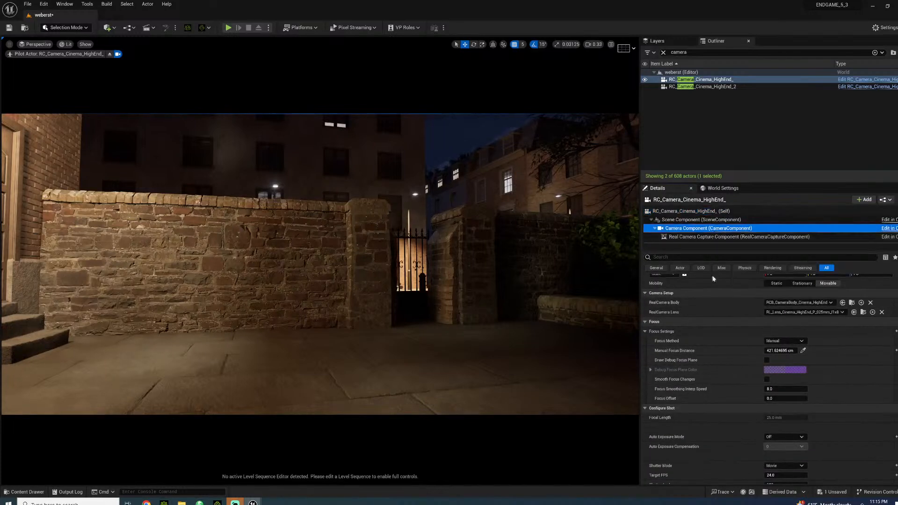
scroll(702, 394, "down", 8)
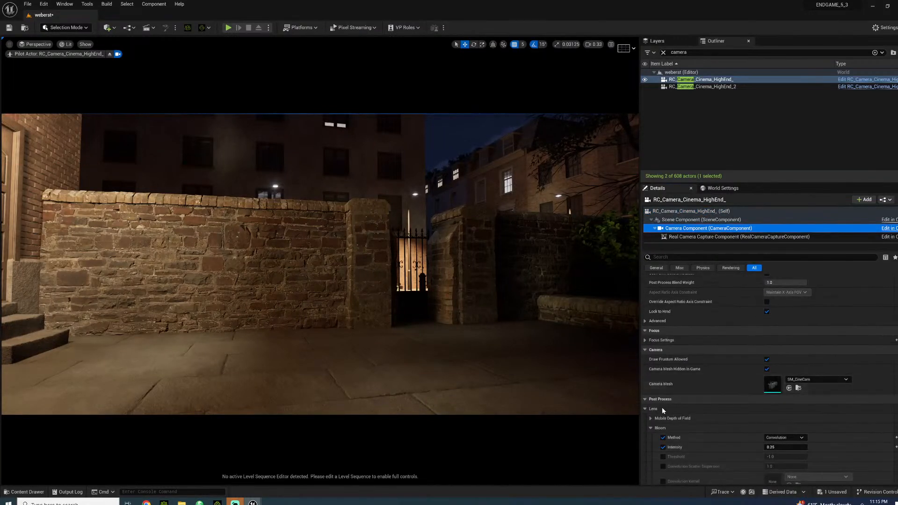
scroll(660, 372, "down", 2)
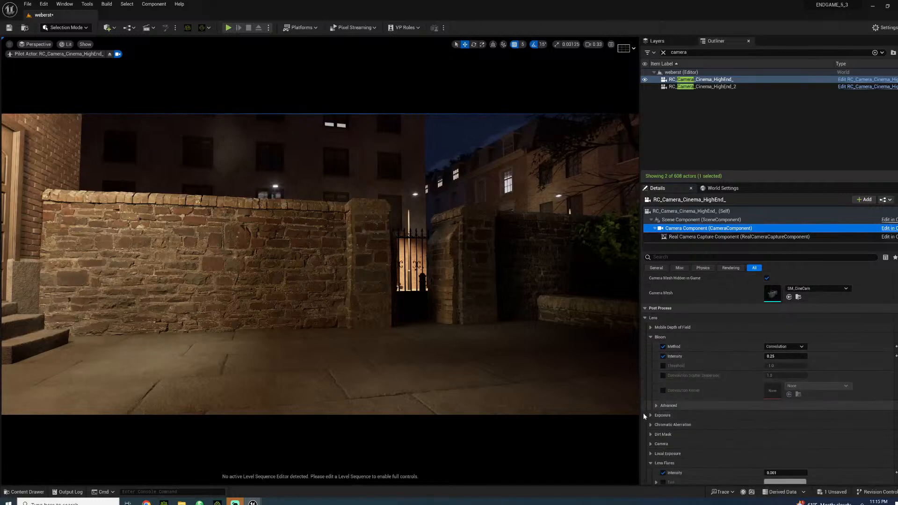
left_click(651, 415)
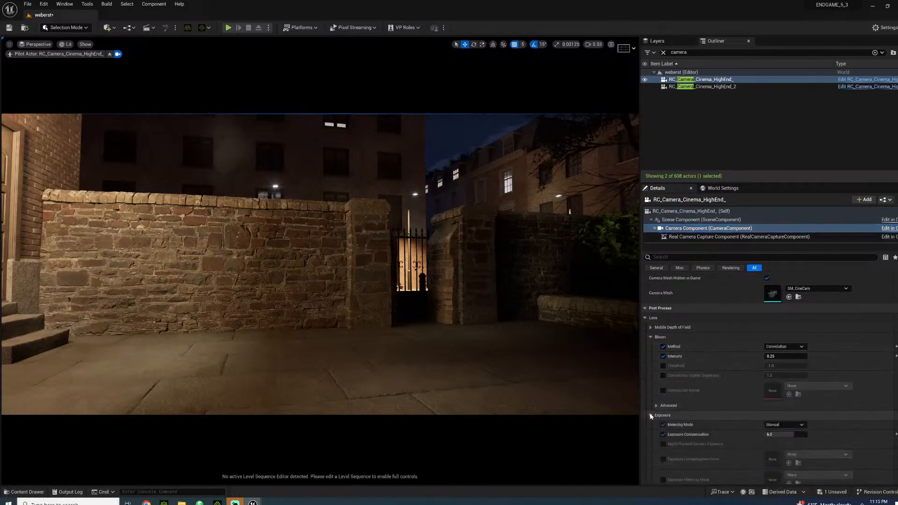
Change the camera's RealCamera Lens to the RL_Lens_Cinema_HighEnd_P_047mm prime lens
left_click(692, 211)
scroll(738, 365, "up", 10)
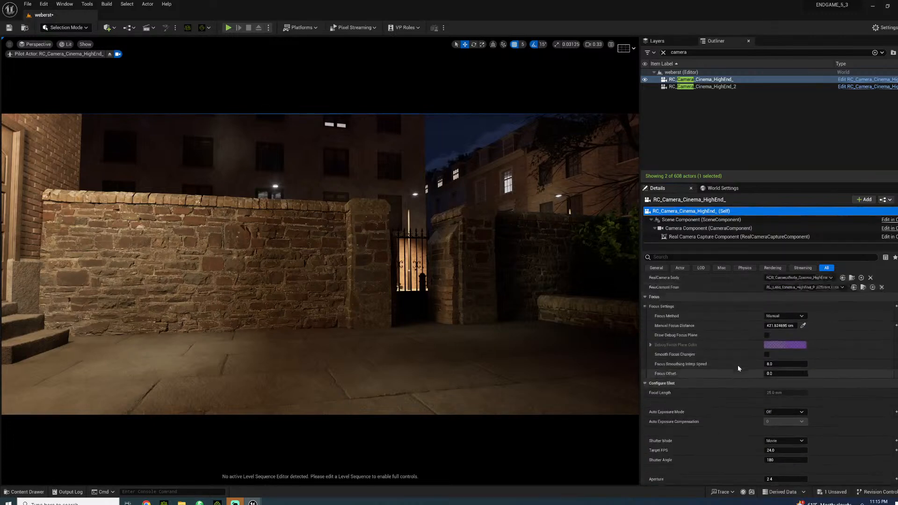
left_click(823, 322)
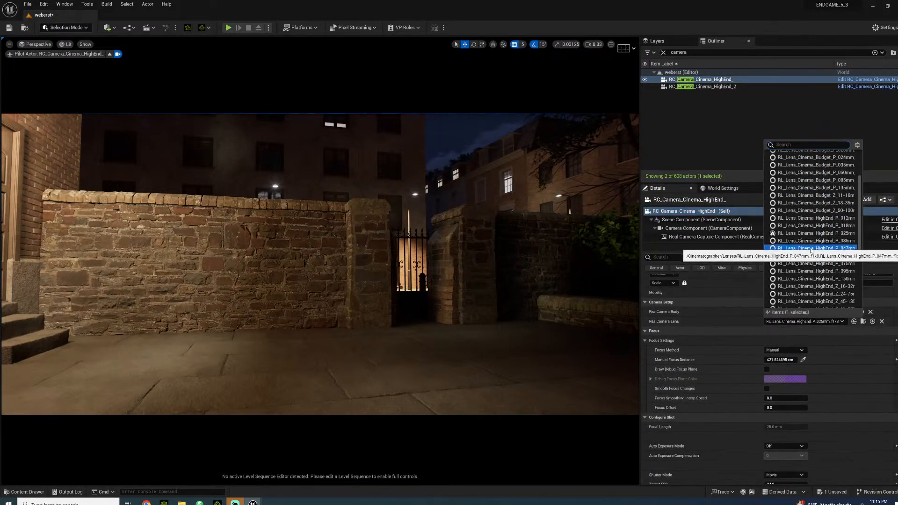
left_click(814, 248)
Set the Camera Component's exposure compensation to 6
left_click(732, 228)
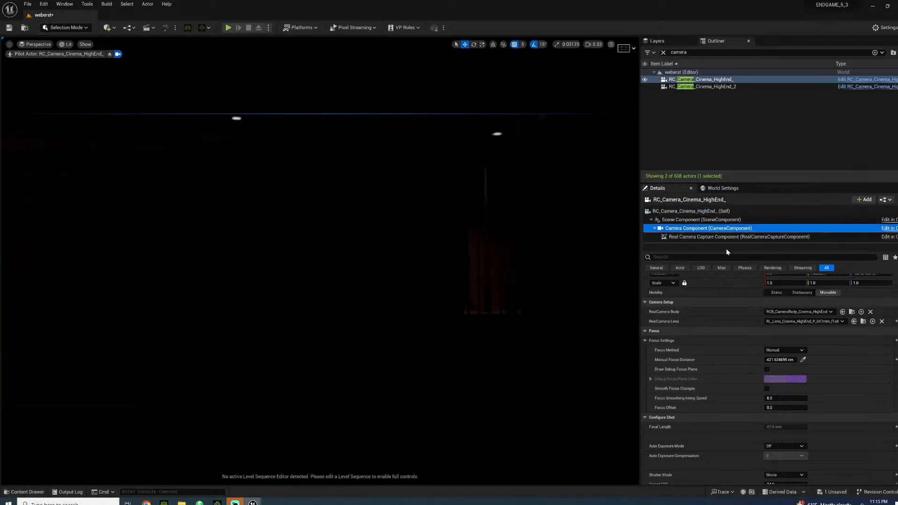
scroll(705, 408, "down", 10)
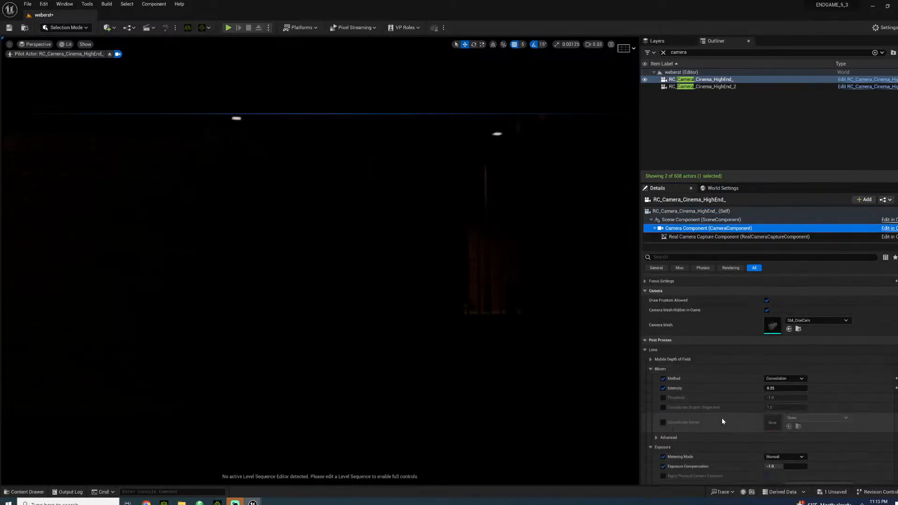
left_click(767, 375)
type("6")
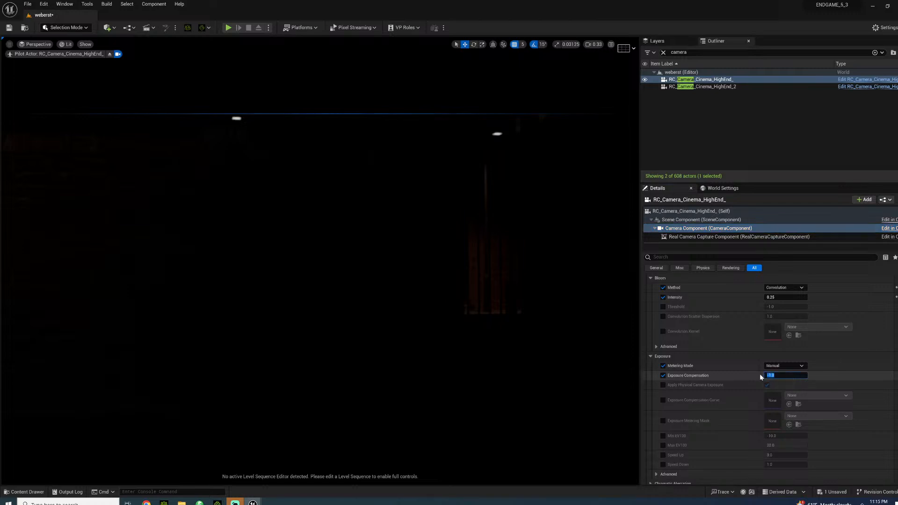
key("Return")
Reframe the 47 mm camera shot with the iron gate near the centre and the lit wall lamp at its edge
key("s")
right_click_drag(403, 297, 440, 285)
key("d")
key("a")
key("w")
key("d")
key("s")
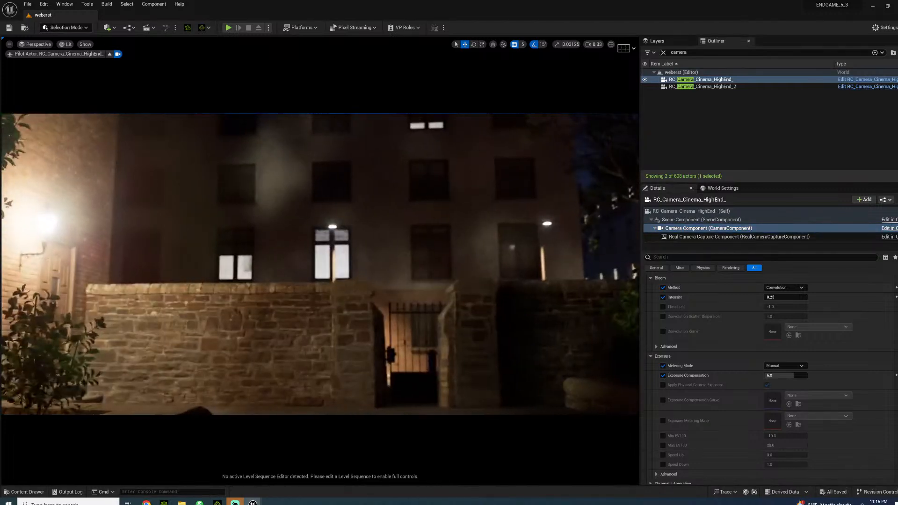
Select the building behind the gate wall and save the level
left_click(54, 225)
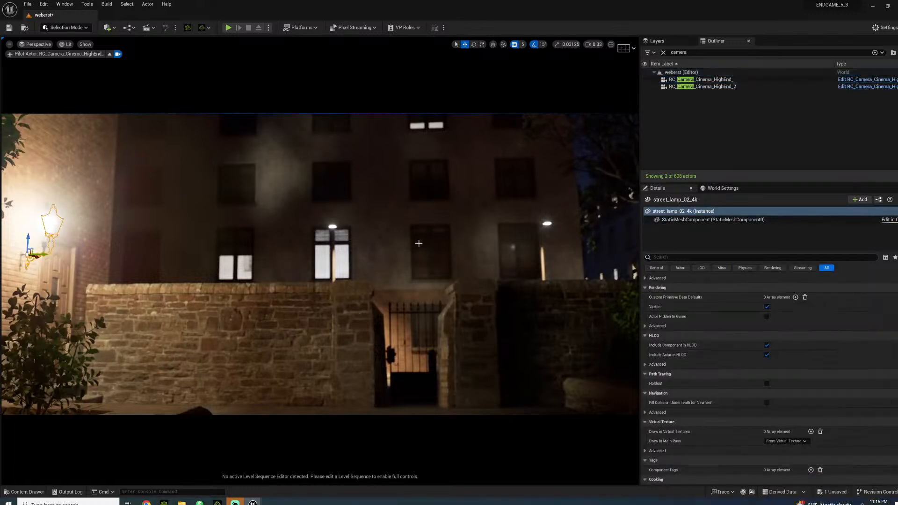
left_click(391, 248)
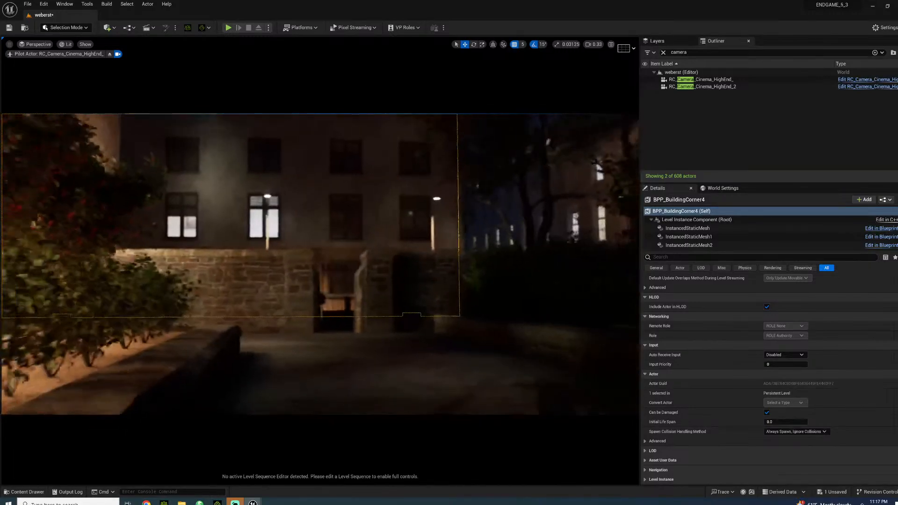
key("ctrl+s")
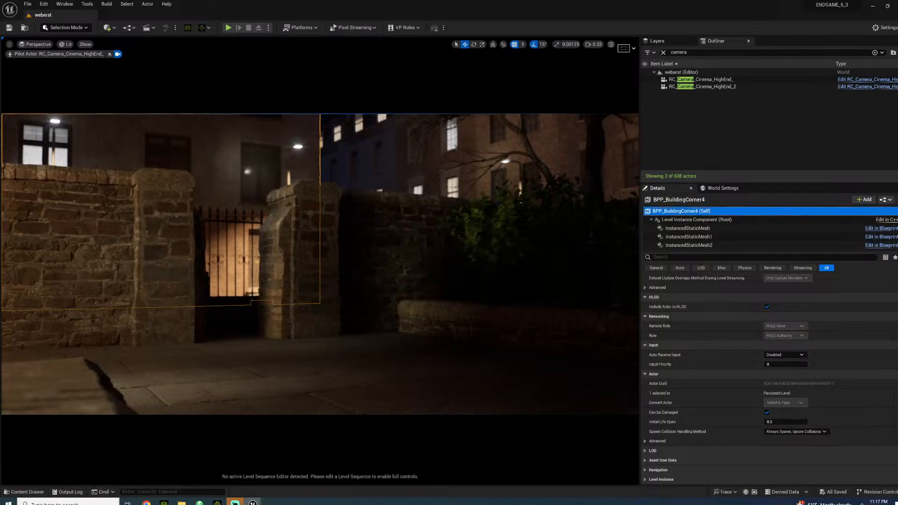
Select the stone wall sections and pillars on both sides of the iron gate together
left_click(166, 223)
left_click(211, 228, "ctrl")
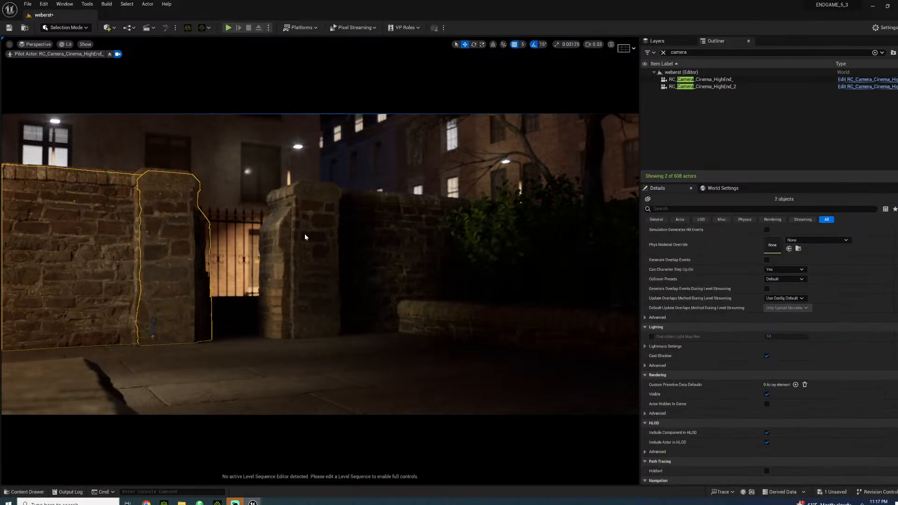
left_click(375, 229, "ctrl")
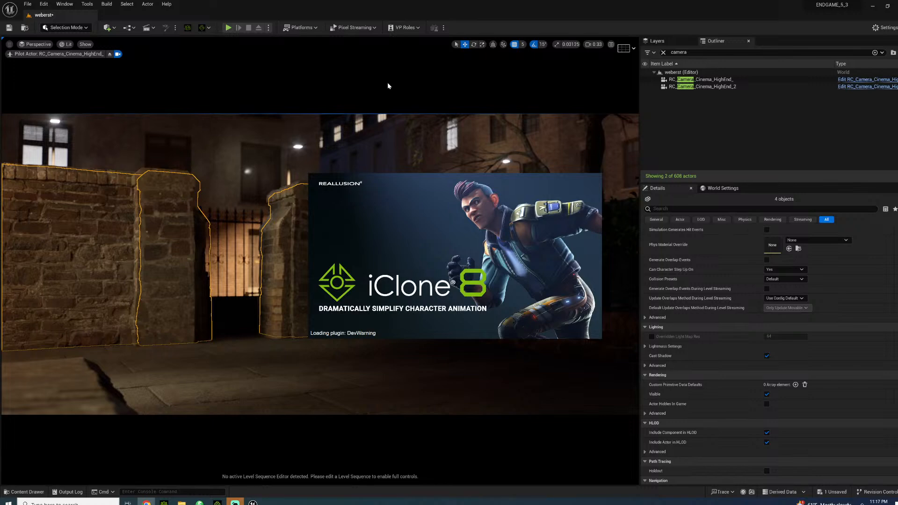
Pull the camera back and reframe it on the gate wall with the open pavement in front
right_click_drag(369, 116, 419, 158)
key("w")
key("s")
key("a")
key("w")
key("w")
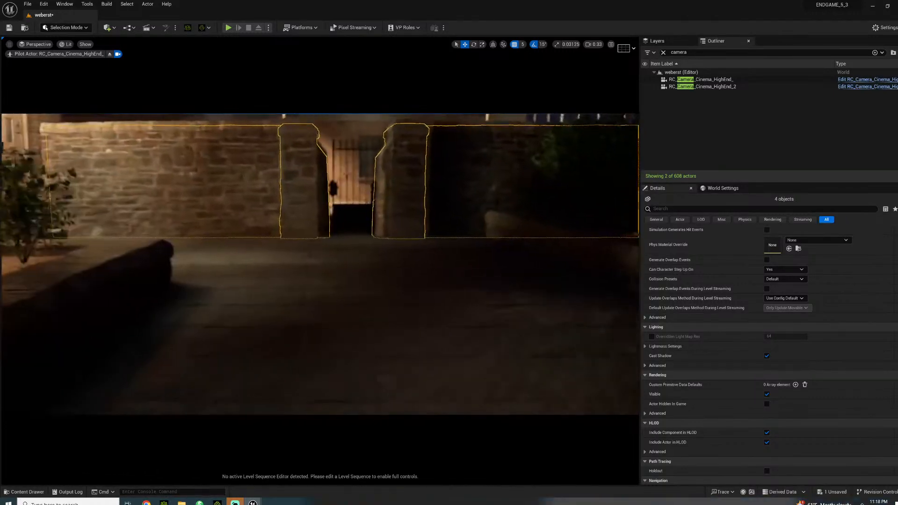
right_click_drag(17, 449, 16, 427)
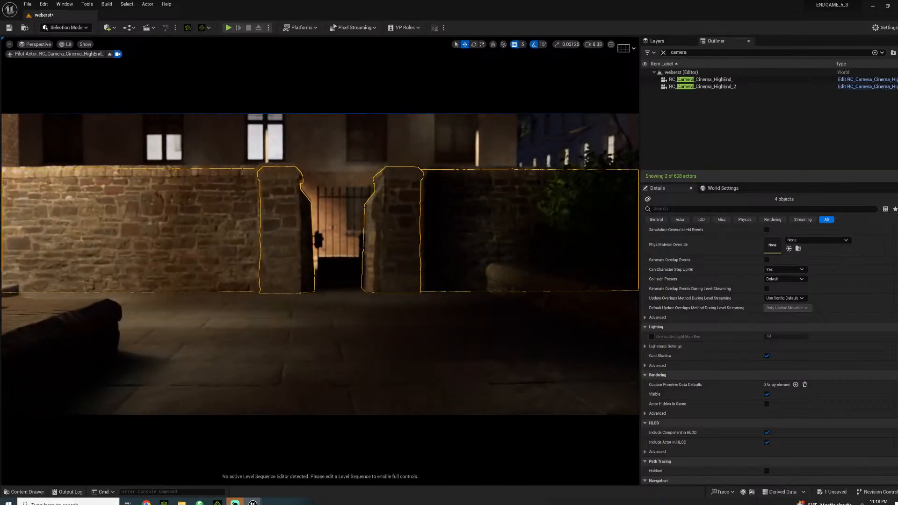
Place the Puddle_7_MI decal from puddle/Small_pool_that_does_not_move on the pavement in front of the iron gate
left_click(24, 492)
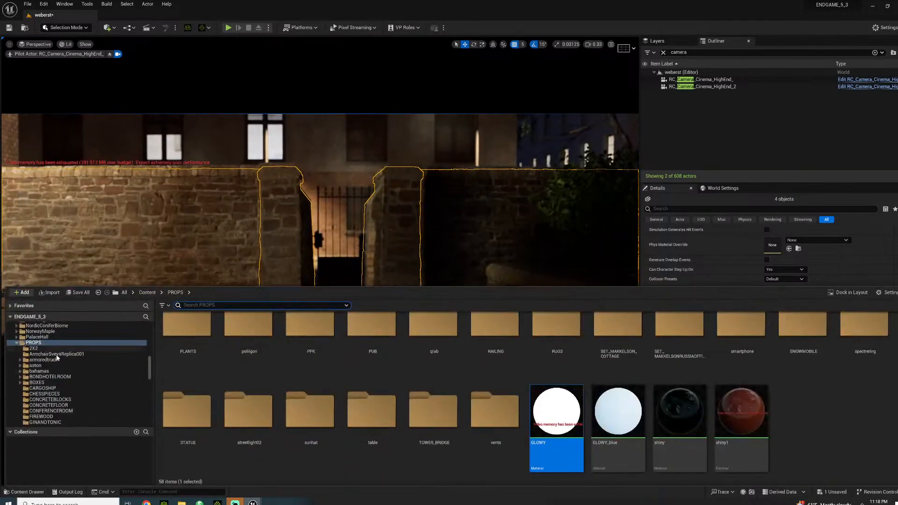
scroll(61, 372, "down", 4)
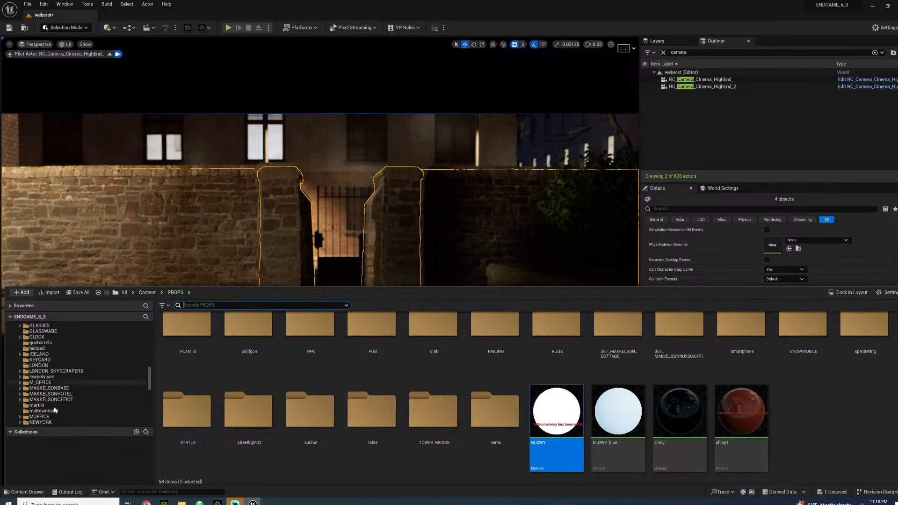
scroll(49, 402, "down", 10)
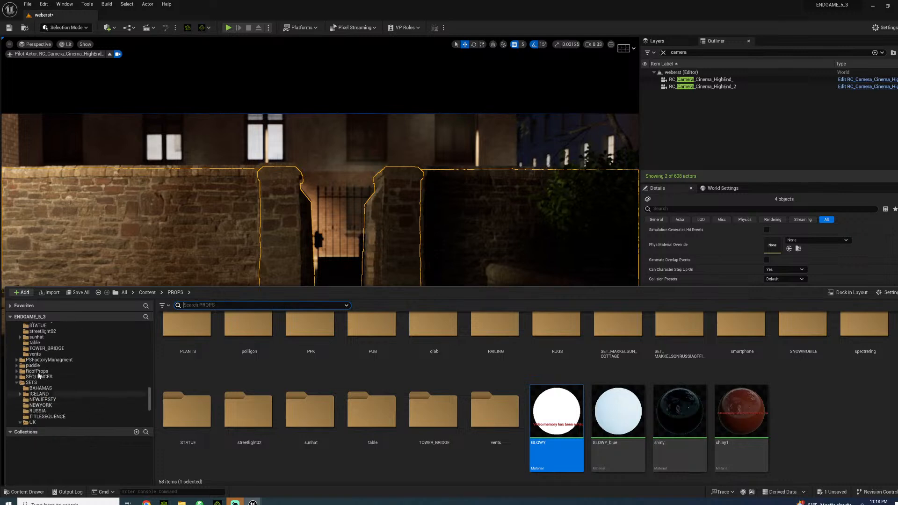
left_click(38, 366)
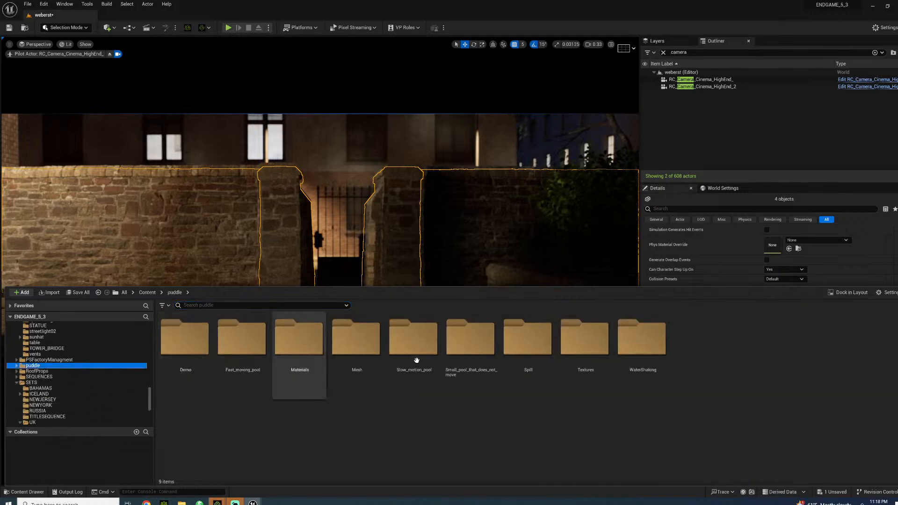
left_click(414, 346)
double_click(481, 350)
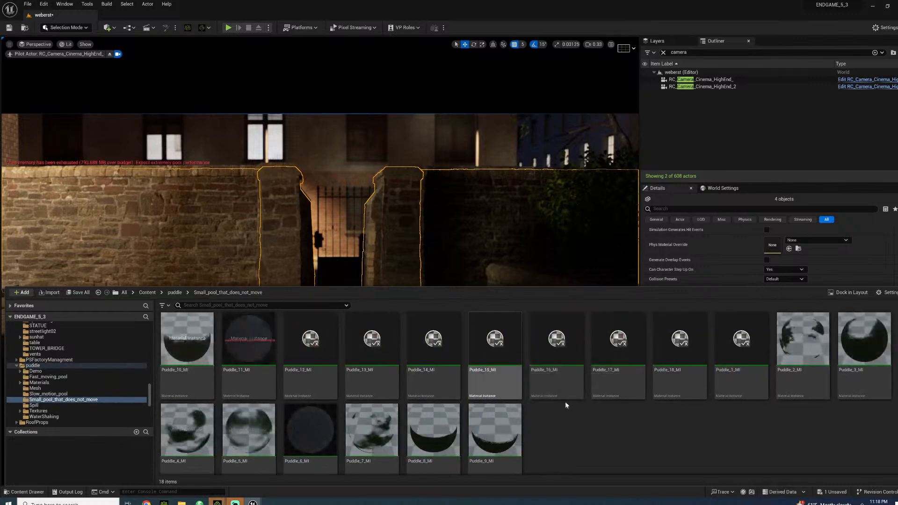
left_click(302, 246)
left_click_drag(302, 247, 343, 323)
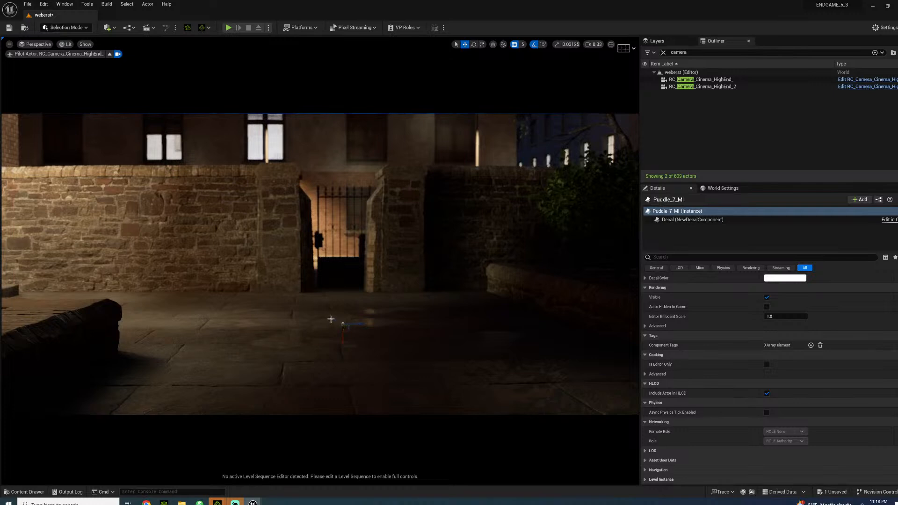
Place the Puddle_8_MI decal on the pavement between the low planter wall and the stone wall
right_click_drag(331, 319, 331, 319)
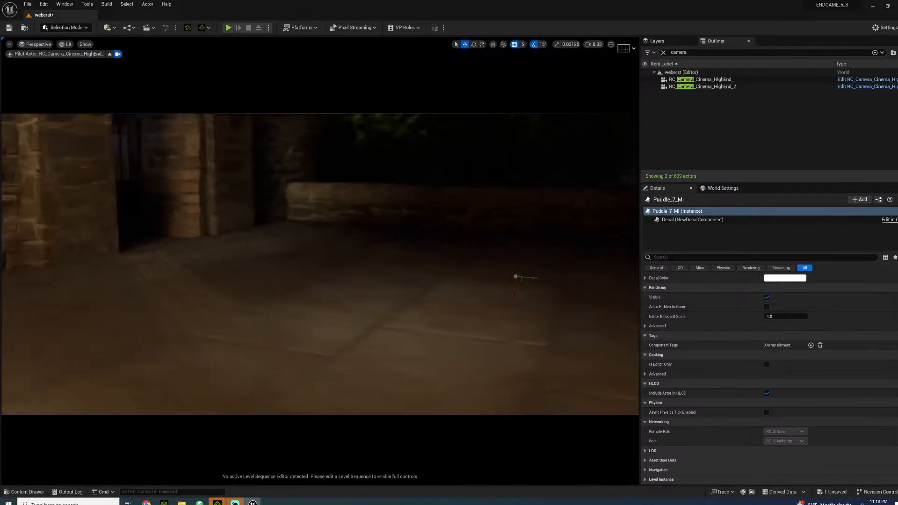
right_click_drag(300, 365, 300, 365)
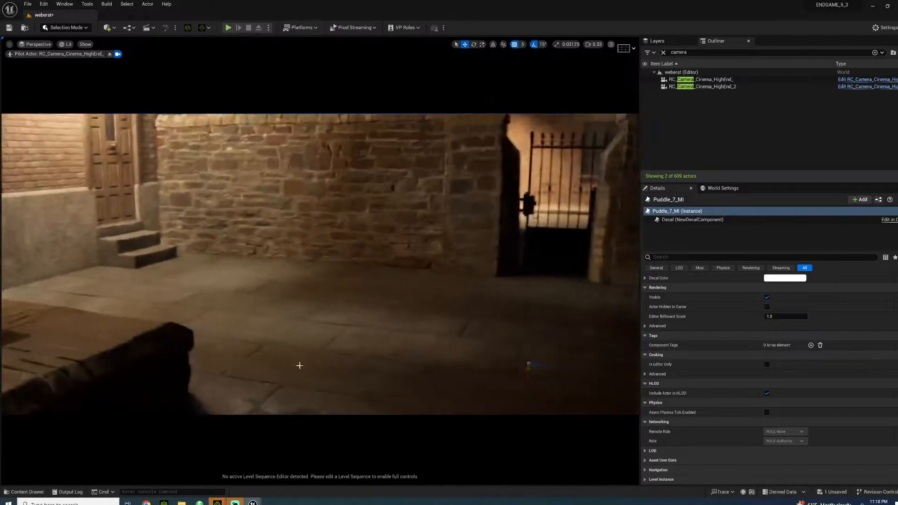
left_click(25, 491)
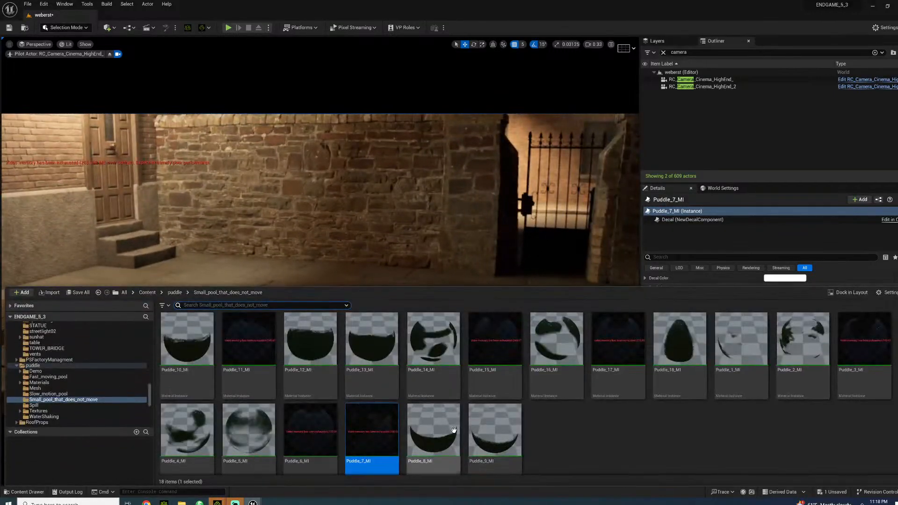
left_click_drag(454, 430, 307, 299)
Reframe the shot on the iron gate with the puddled pavement in the foreground and save the level
right_click_drag(307, 300, 381, 255)
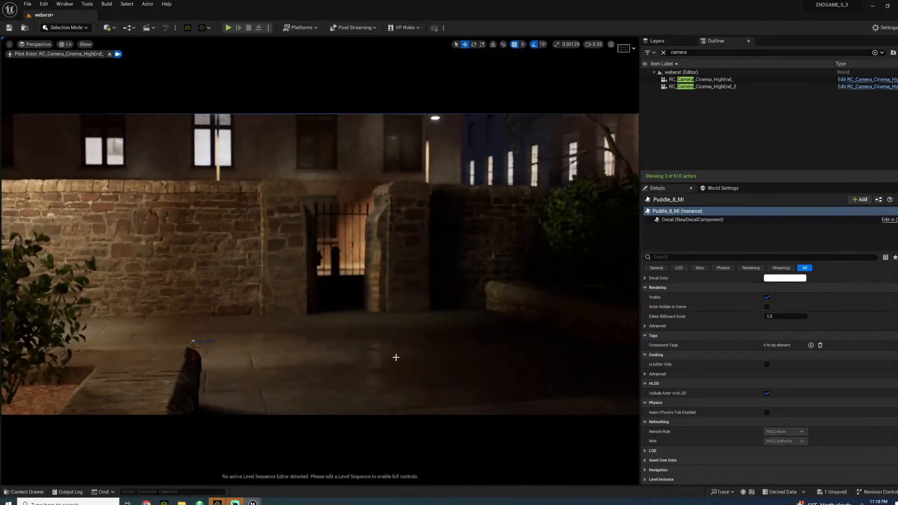
right_click_drag(321, 342, 324, 319)
key("ctrl+s")
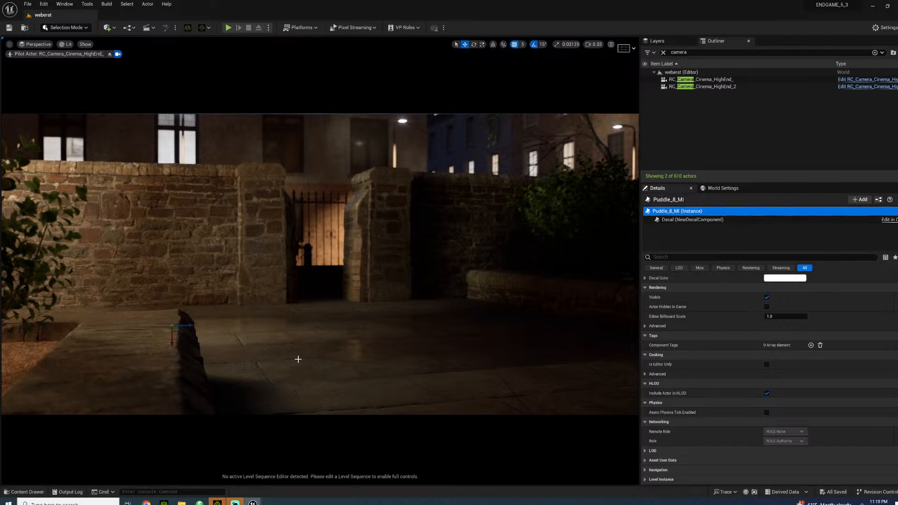
Inspect the puddle beside the stone wall up close and return the camera to a wider gate shot with foliage
right_click_drag(407, 298, 188, 270)
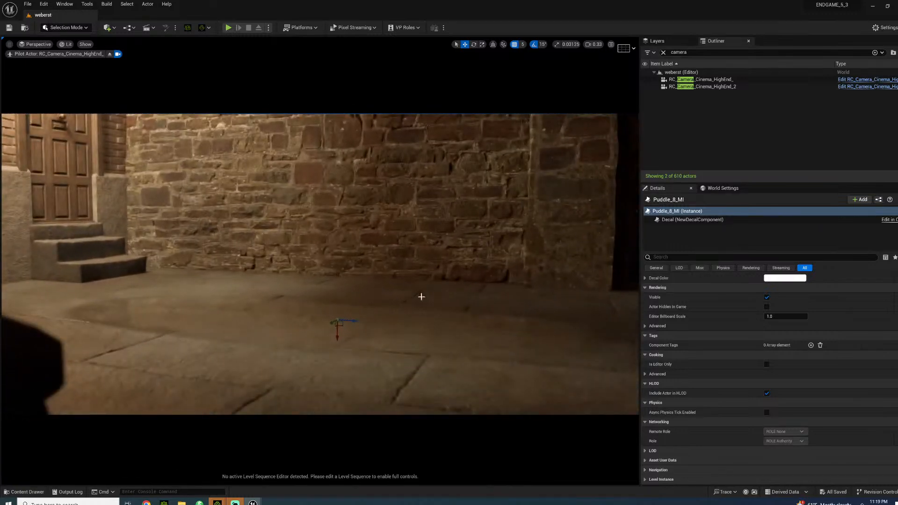
right_click_drag(379, 300, 448, 300)
key("d")
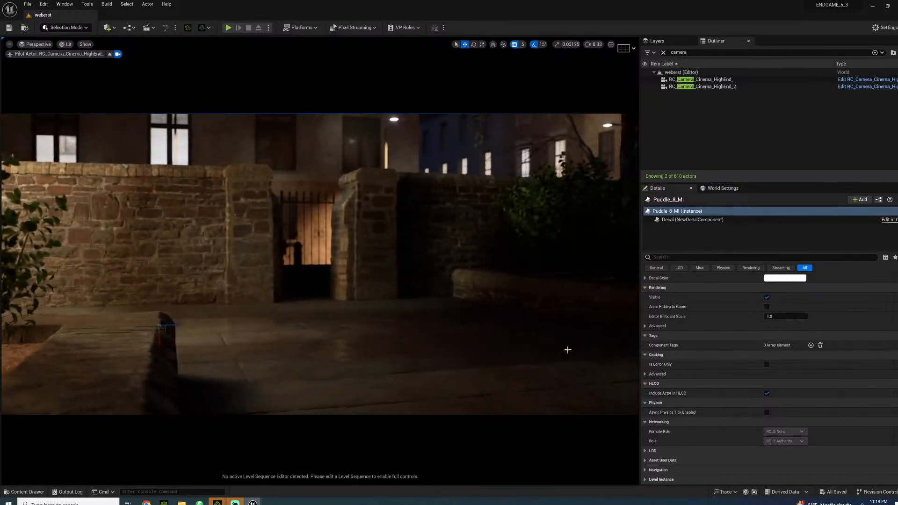
right_click_drag(448, 300, 392, 265)
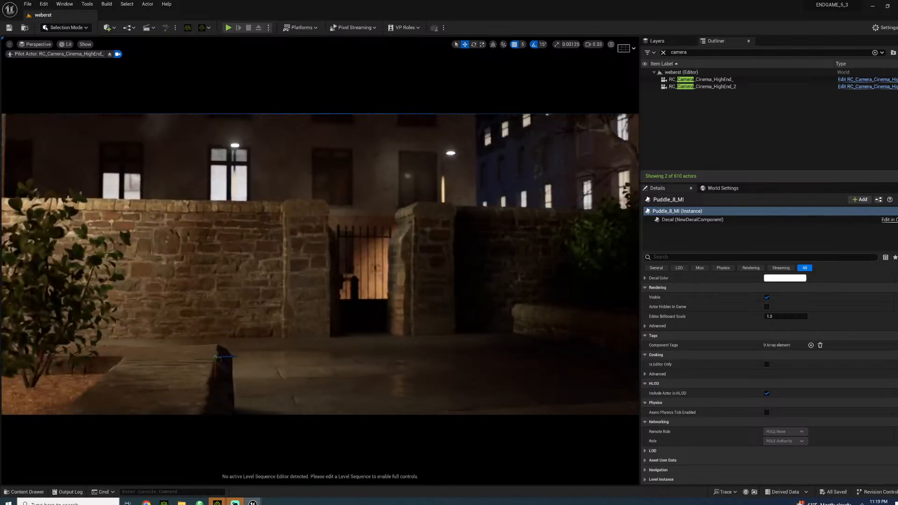
Switch to iClone 8, dismiss the welcome screen and the Auto Setup update notice, and pan the empty scene view
left_click(218, 504)
left_click(256, 471)
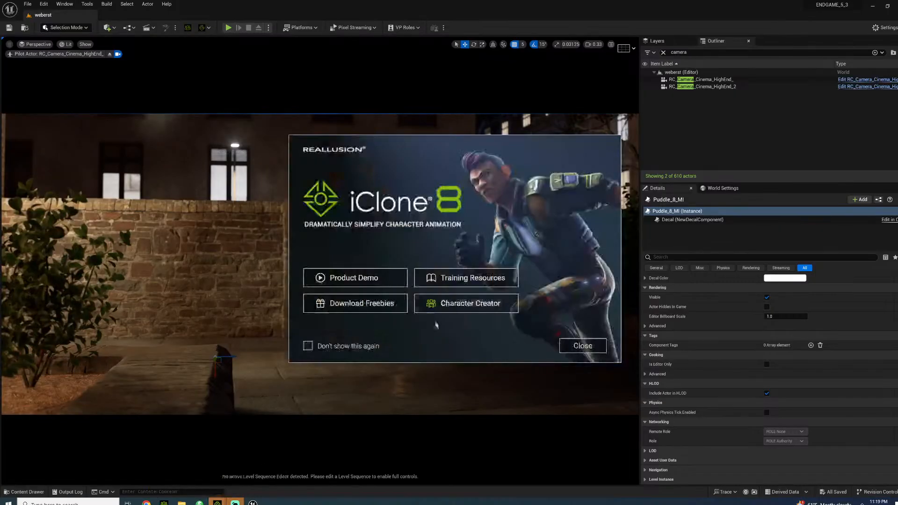
left_click(583, 351)
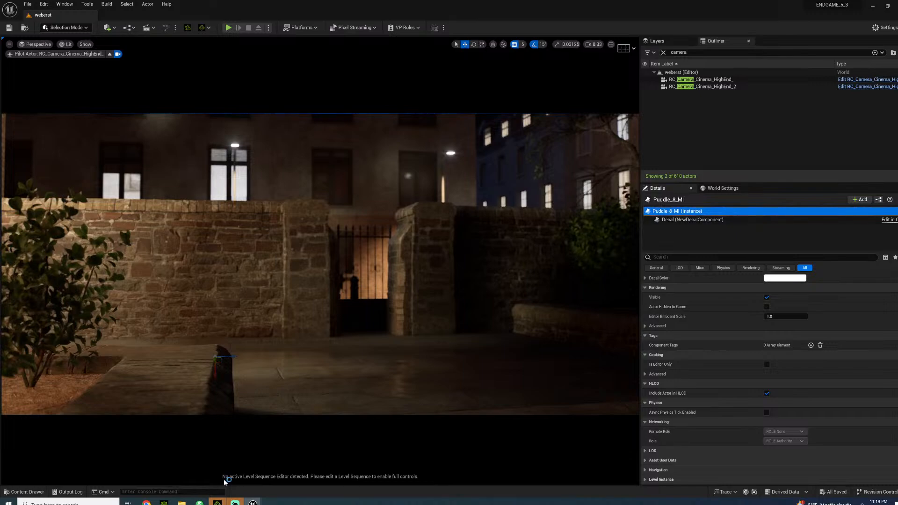
left_click(218, 504)
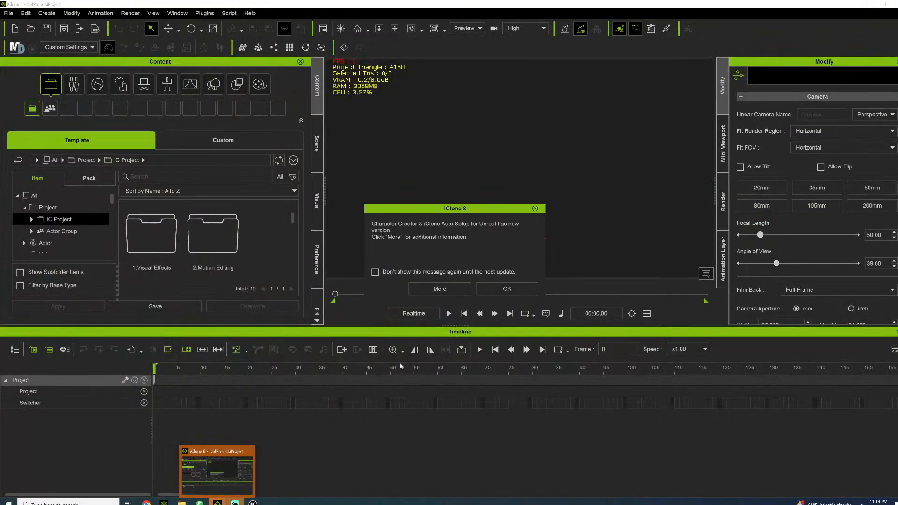
left_click(535, 208)
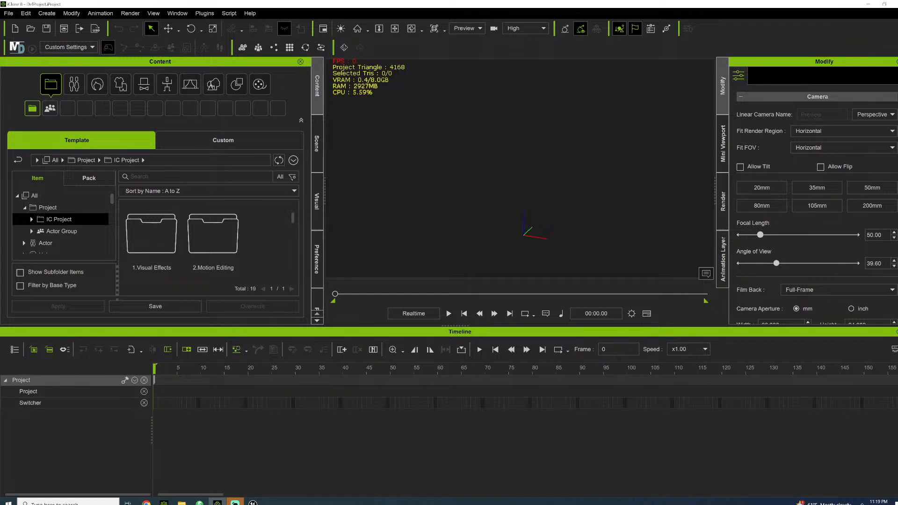
scroll(817, 197, "down", 2)
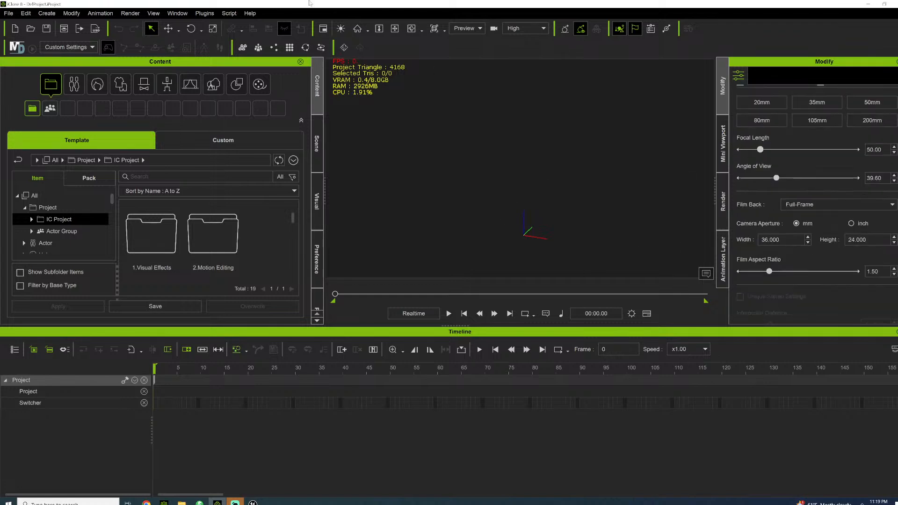
left_click(394, 30)
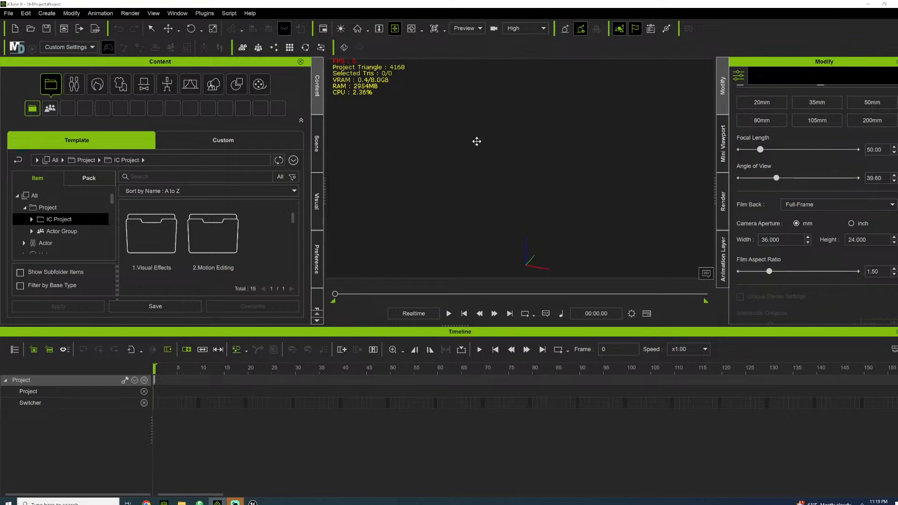
left_click_drag(477, 141, 487, 118)
Switch to Unreal Editor, select the two stone wall sections and both gate pillars, and transfer them to iClone
left_click(253, 503)
left_click(273, 258)
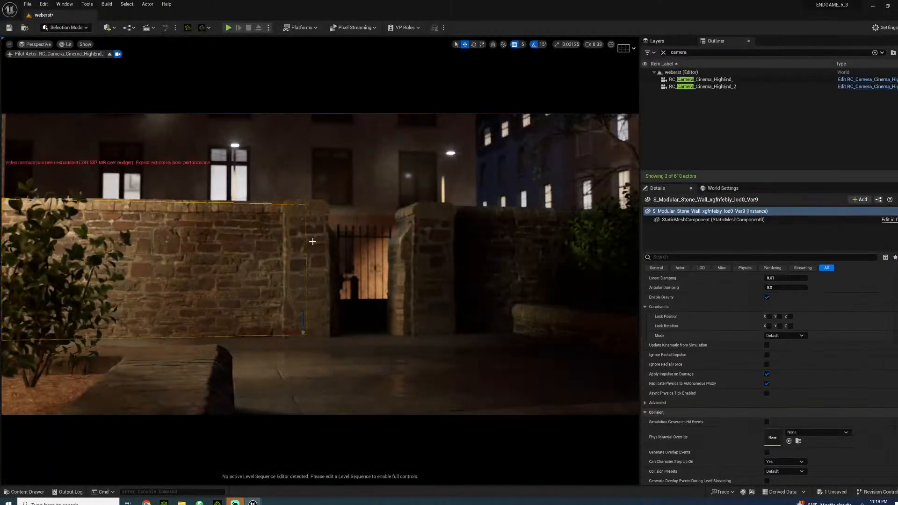
left_click(421, 262, "ctrl")
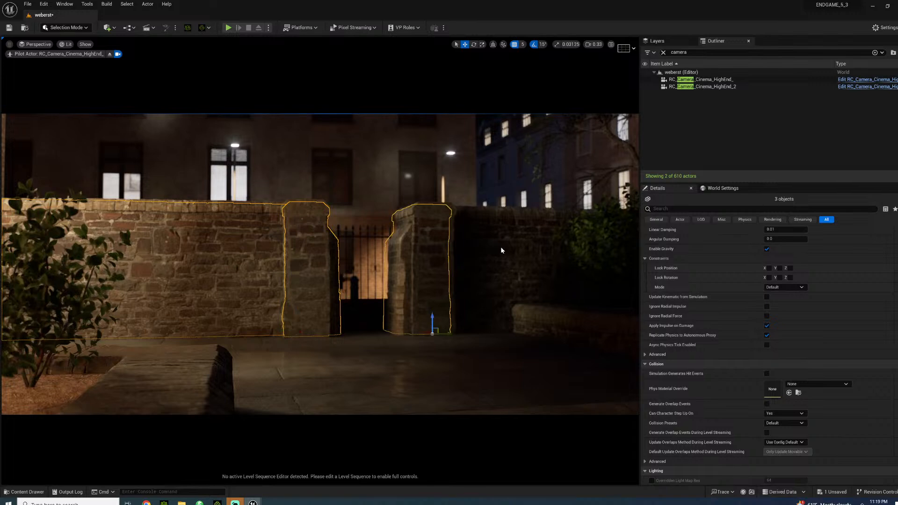
left_click(501, 252, "ctrl")
left_click(207, 27)
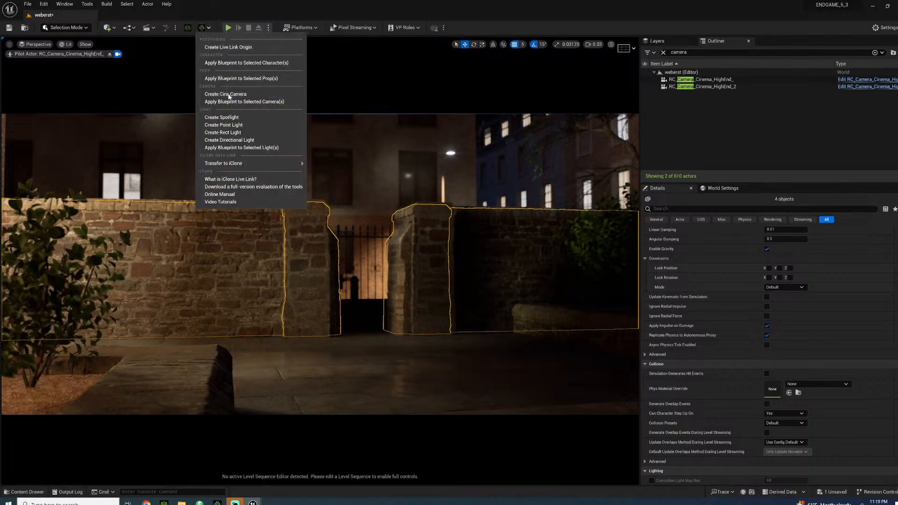
mouse_move(232, 163)
left_click(316, 165)
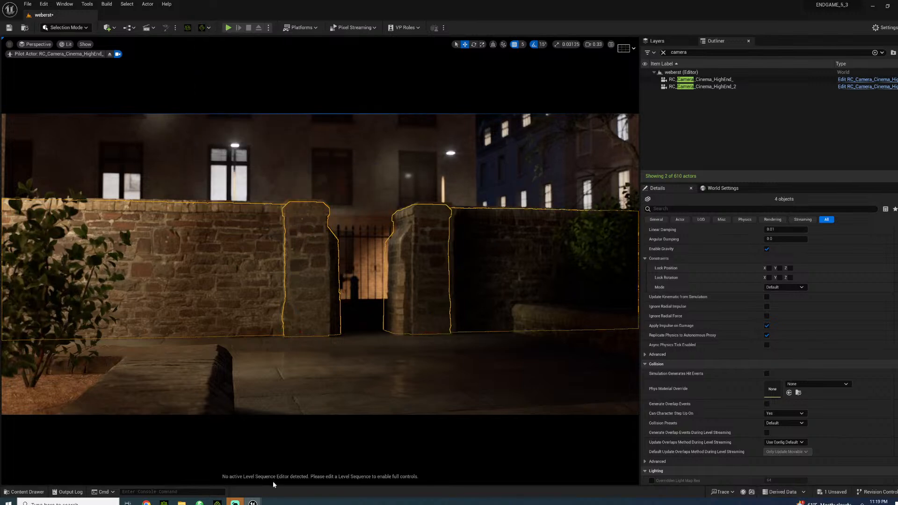
Switch to iClone, select the transferred stone wall and inspect it and its gate opening up close
left_click(218, 503)
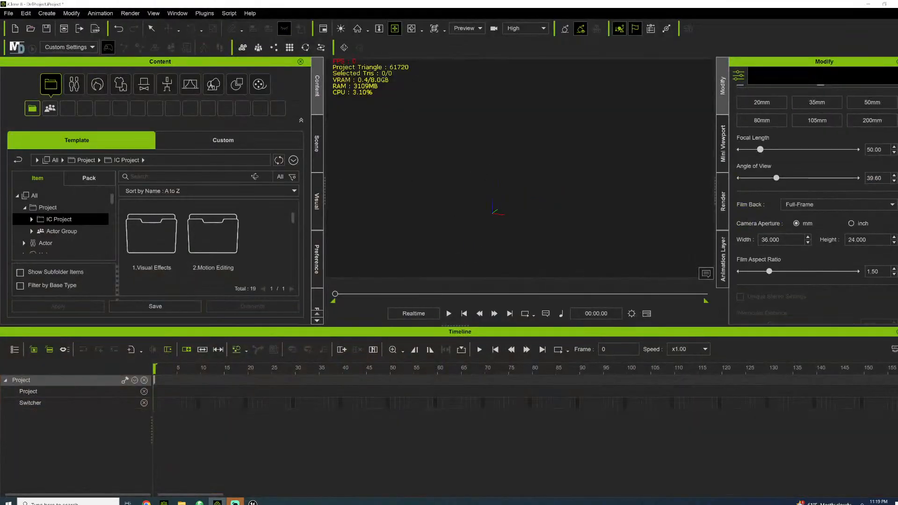
right_click_drag(254, 177, 515, 188)
right_click_drag(448, 136, 491, 122)
left_click(541, 101)
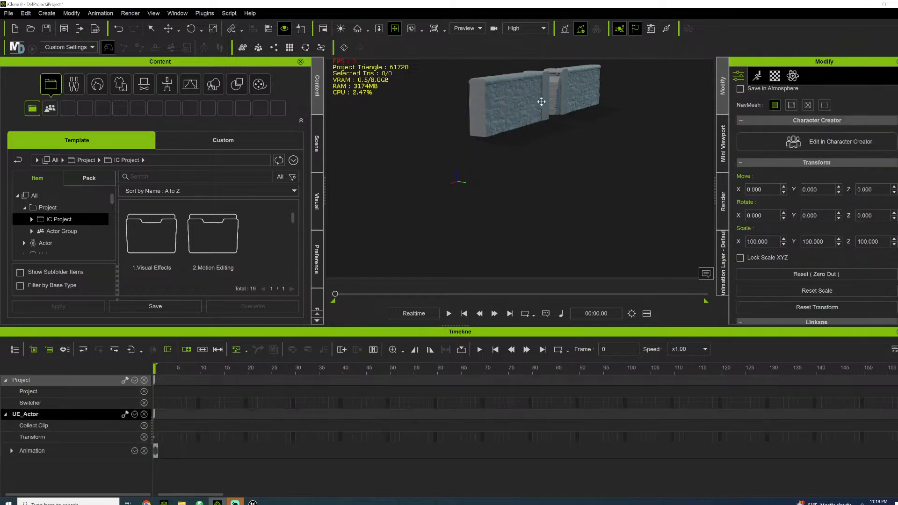
right_click_drag(524, 166, 477, 206)
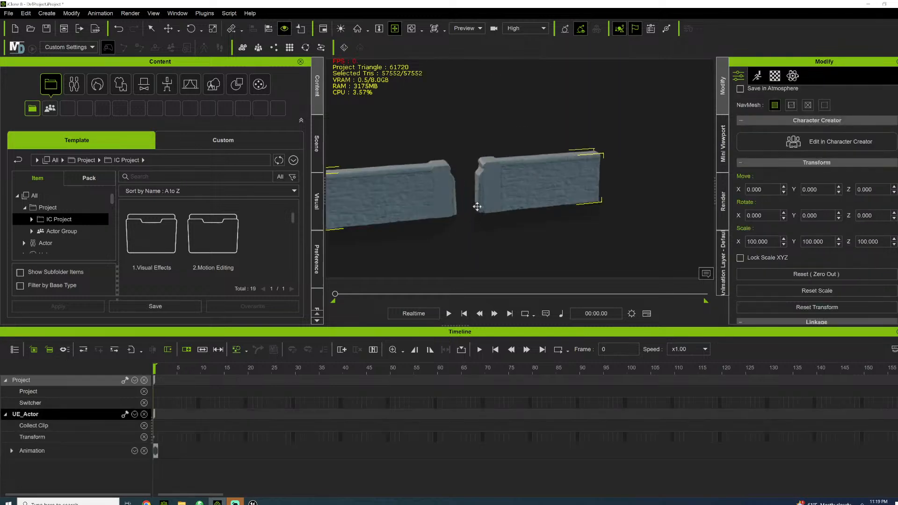
Switch to Unreal Editor, save all changes and close the editor, saving the weberst level on exit
mouse_move(253, 502)
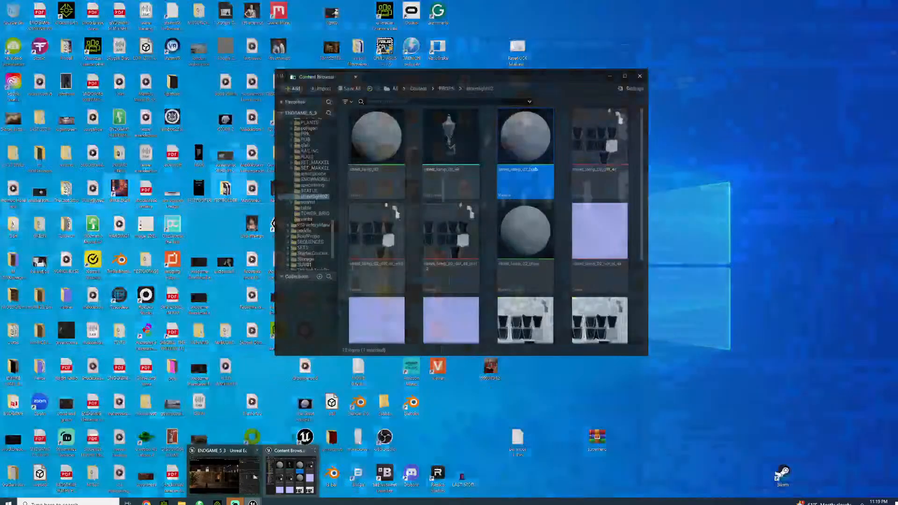
left_click(230, 478)
left_click(28, 4)
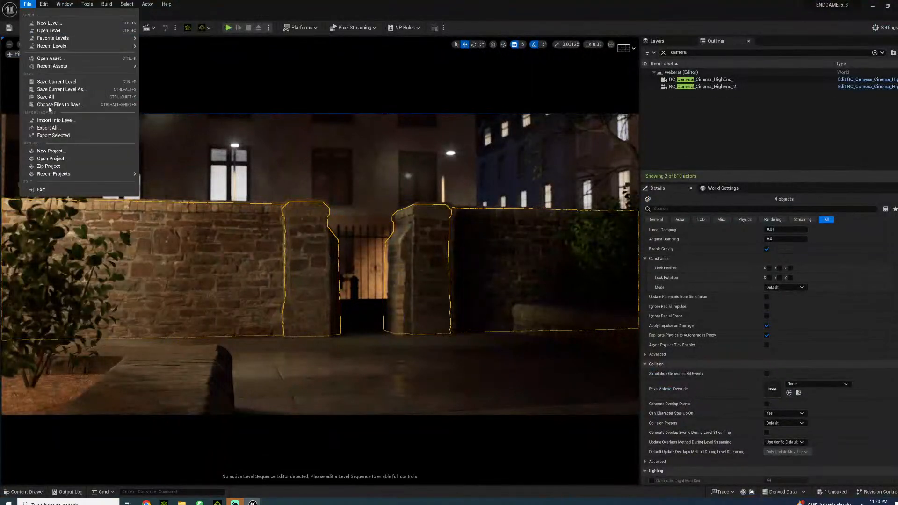
left_click(76, 98)
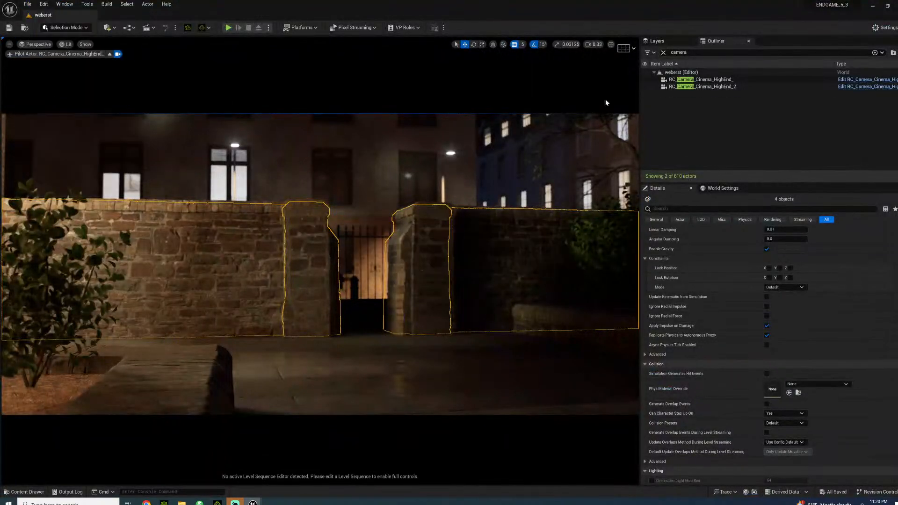
left_click(480, 184)
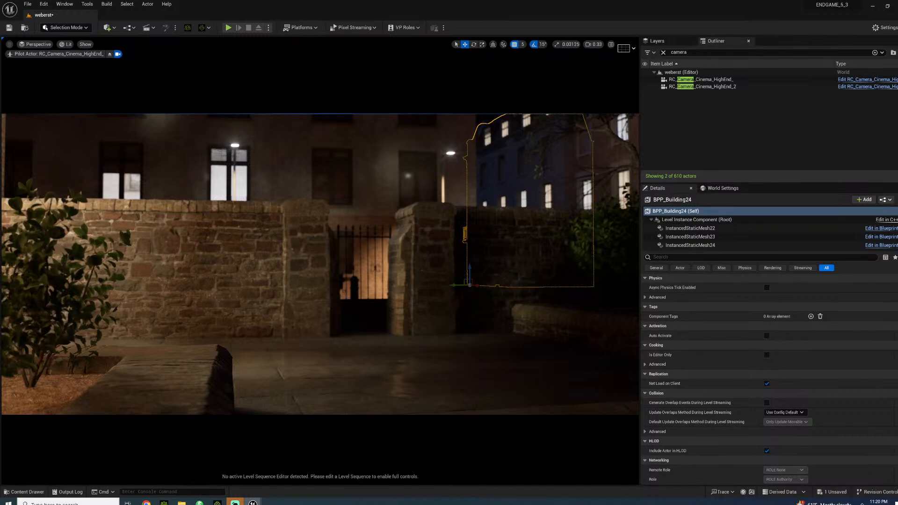
left_click(897, 6)
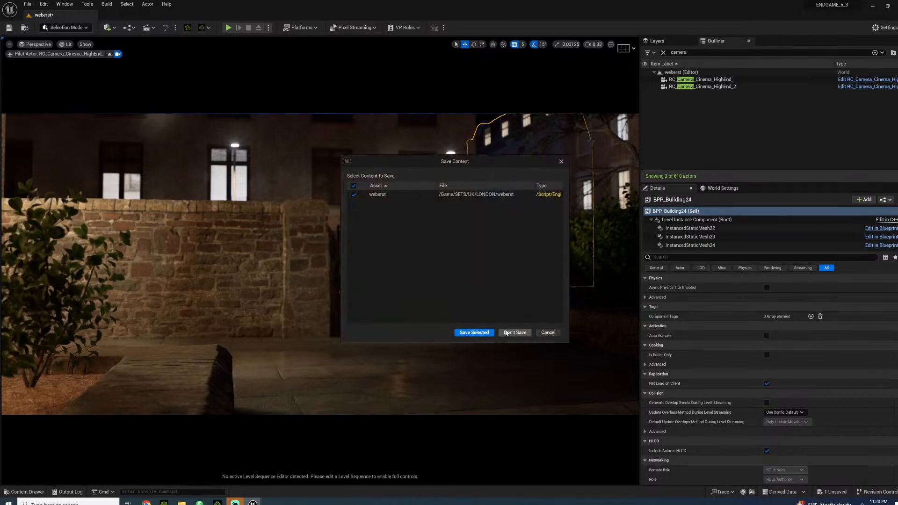
left_click(477, 334)
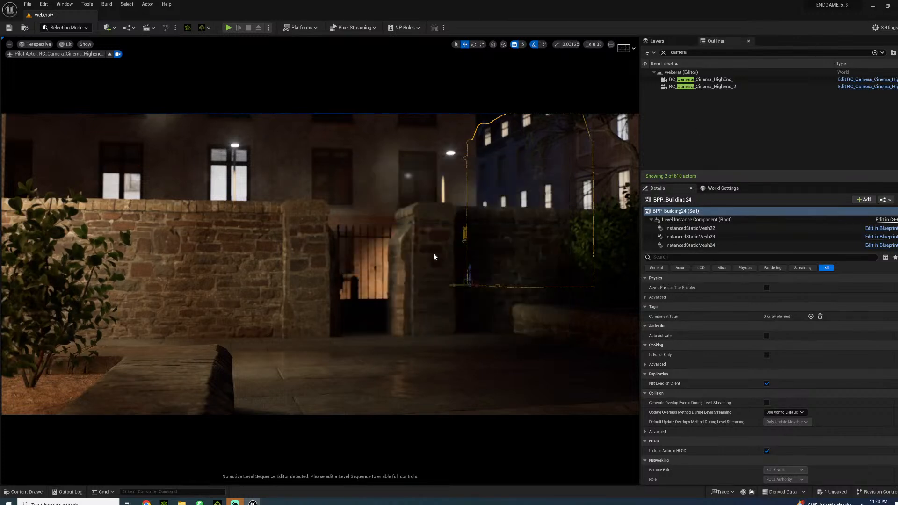
Load the 007_LONDON avatar from the ENDGAME/CHARACTERS/CC4_WRINKLES/007 folder into the iClone scene with the wall
scroll(437, 169, "up", 6)
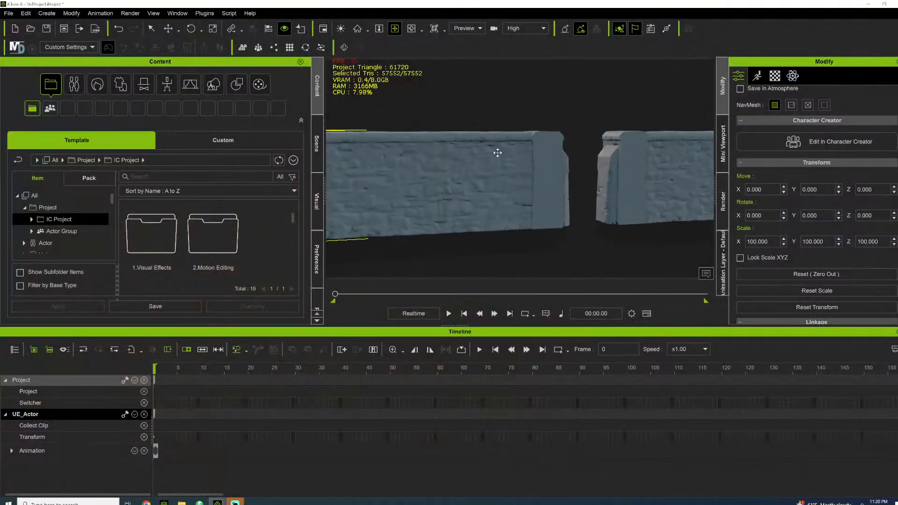
right_click_drag(497, 153, 467, 166)
left_click(182, 502)
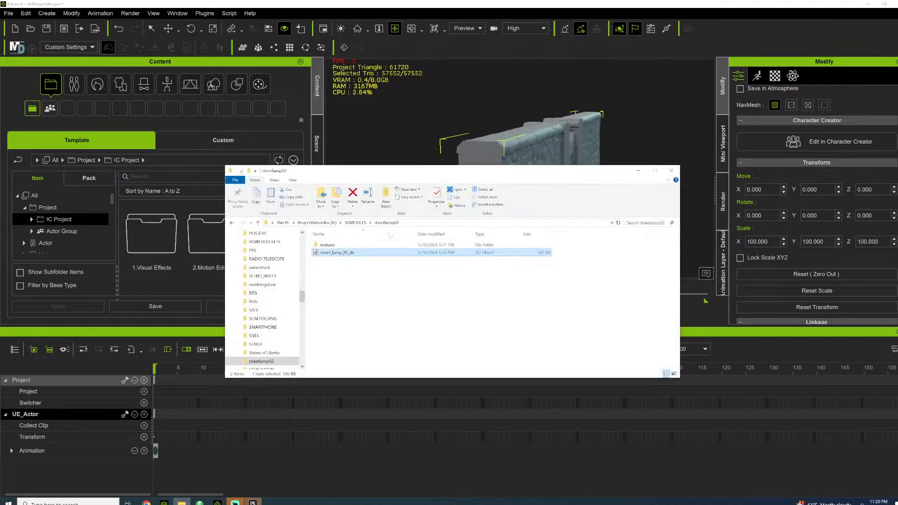
left_click(316, 223)
scroll(361, 303, "down", 15)
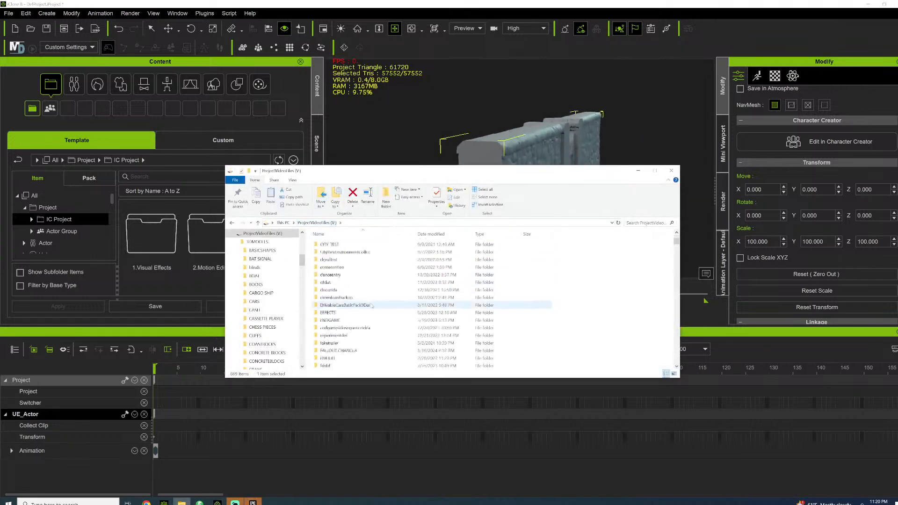
scroll(361, 303, "up", 10)
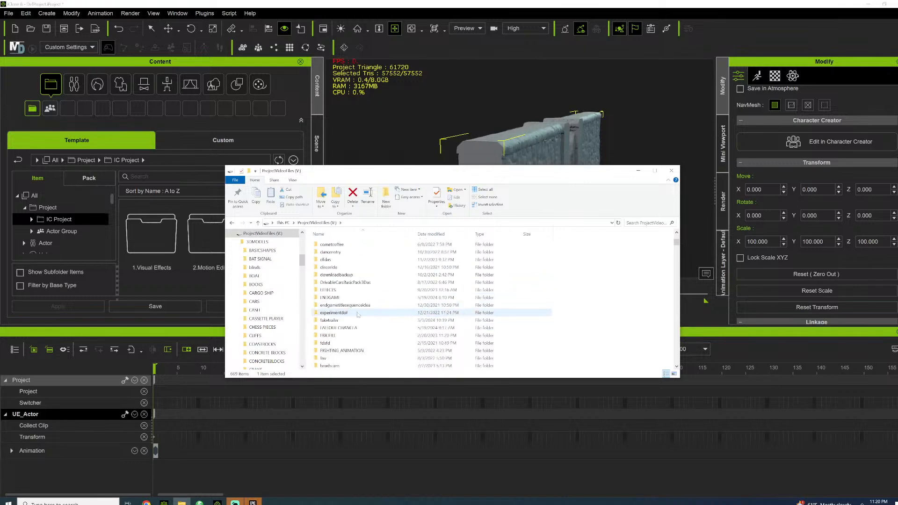
double_click(333, 299)
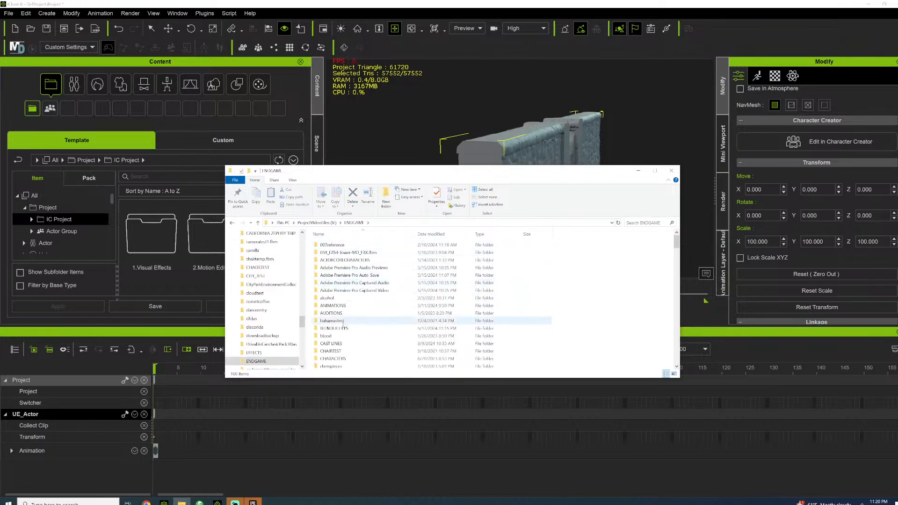
double_click(333, 320)
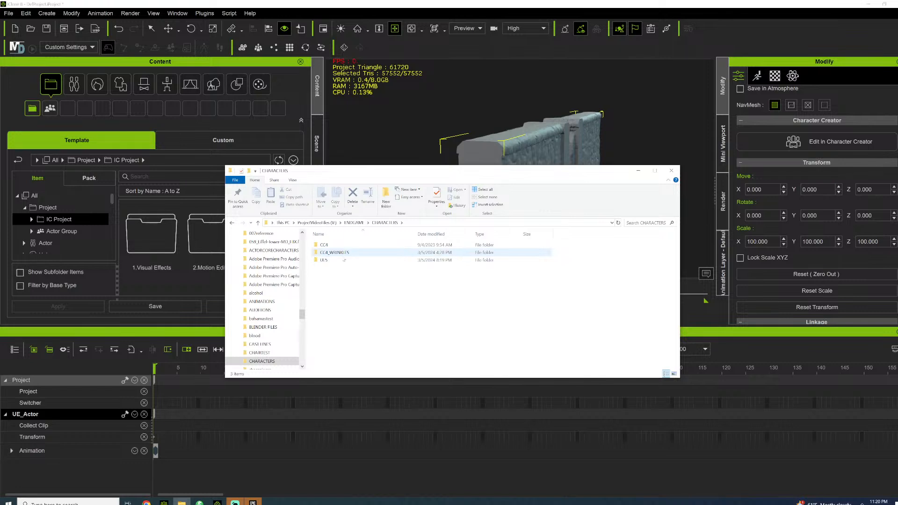
double_click(341, 255)
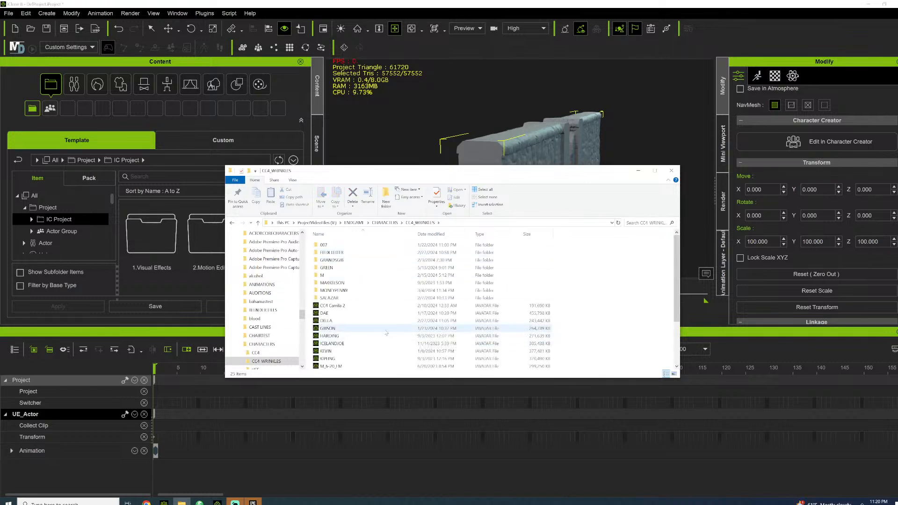
double_click(324, 245)
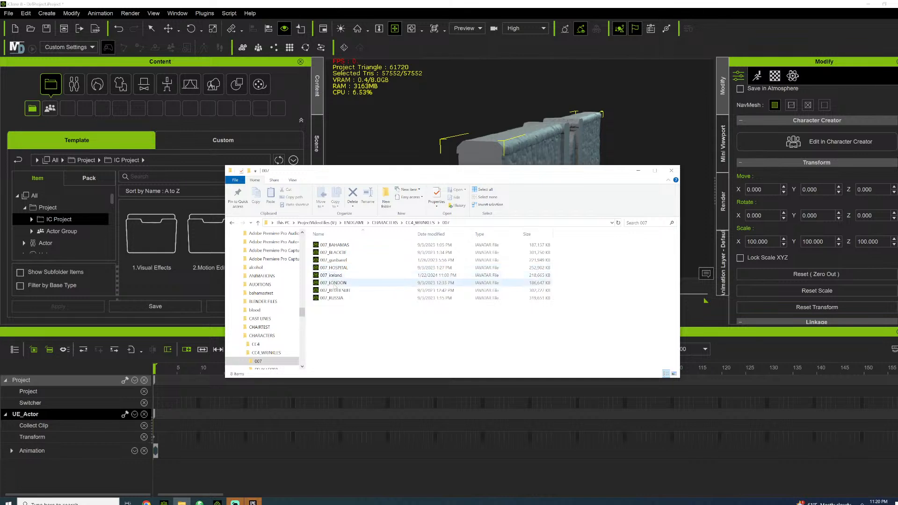
left_click_drag(333, 283, 378, 158)
left_click(639, 171)
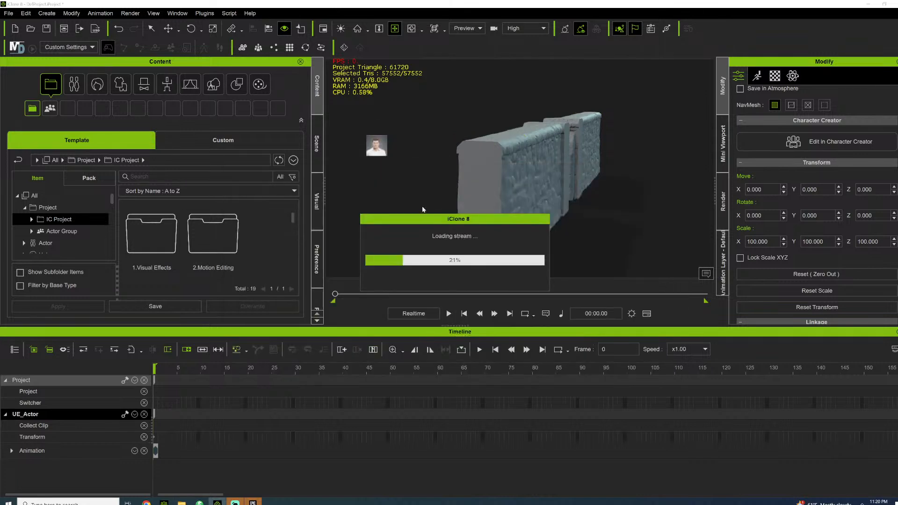
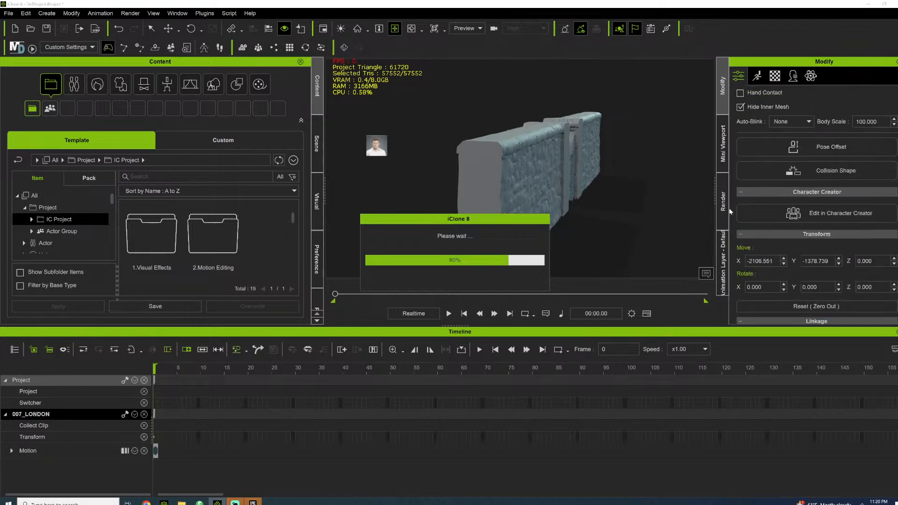
Move the 007_LONDON character closer to the wall, to about X -959, Y -722
left_click_drag(442, 109, 431, 150)
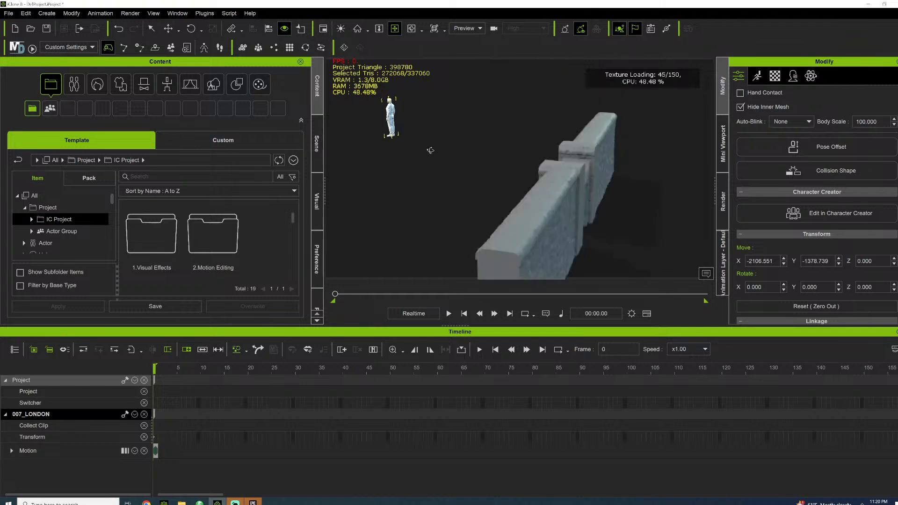
scroll(435, 150, "down", 2)
right_click_drag(455, 213, 519, 195)
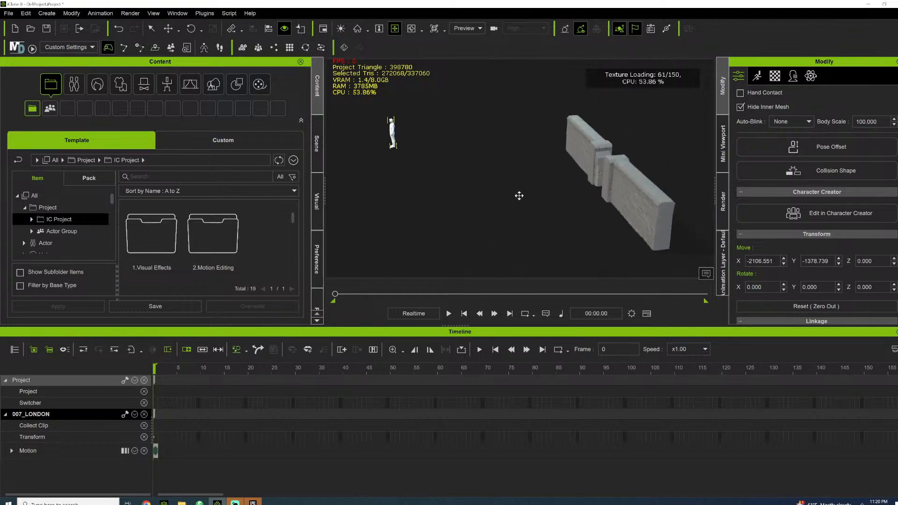
key("w")
left_click_drag(430, 148, 552, 220)
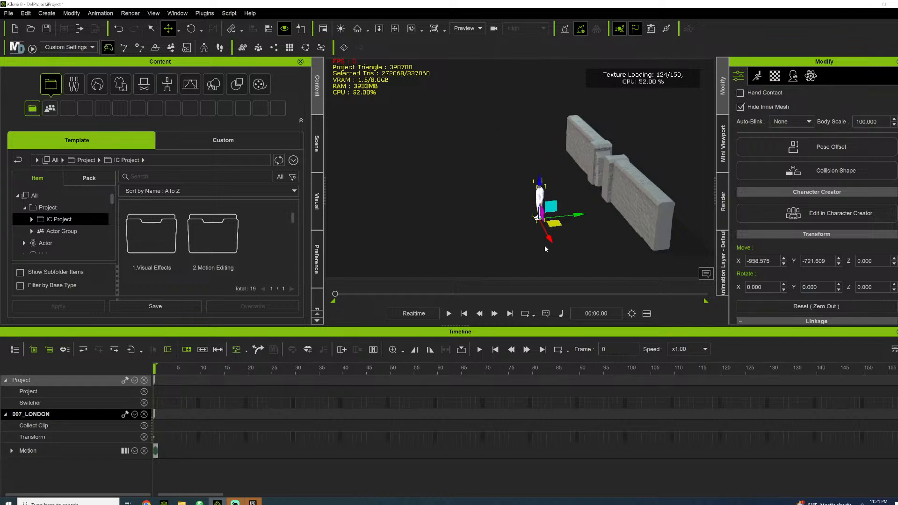
Rotate the 007_LONDON character to 180 on Z to face the wall and move it toward the gate opening, to Y about -441
key("e")
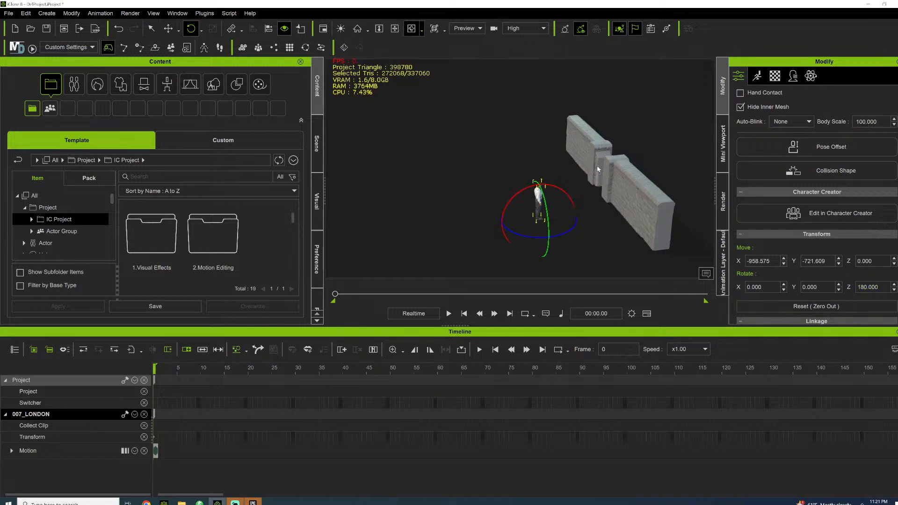
key("x")
left_click_drag(582, 167, 523, 213)
right_click_drag(523, 213, 625, 254)
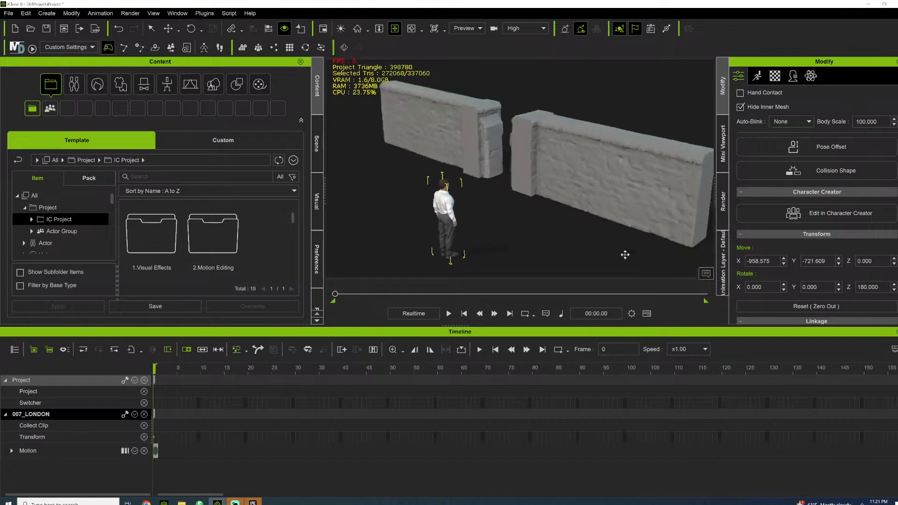
key("w")
left_click_drag(503, 244, 553, 238)
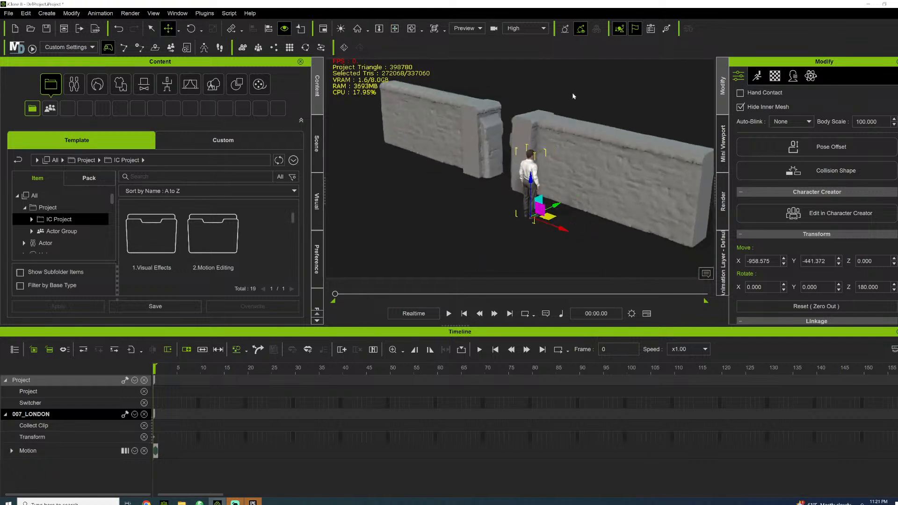
Open the Parkour motion pack among the animation content packs
left_click(393, 29)
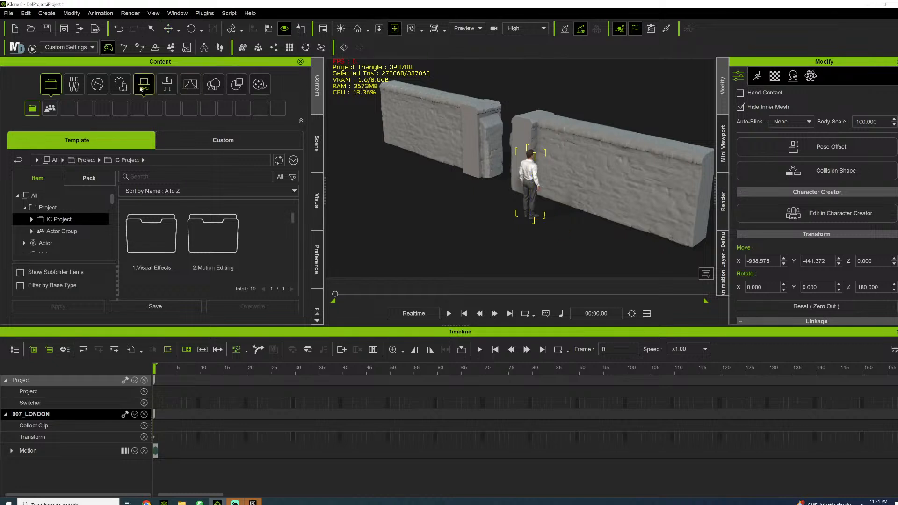
left_click(162, 80)
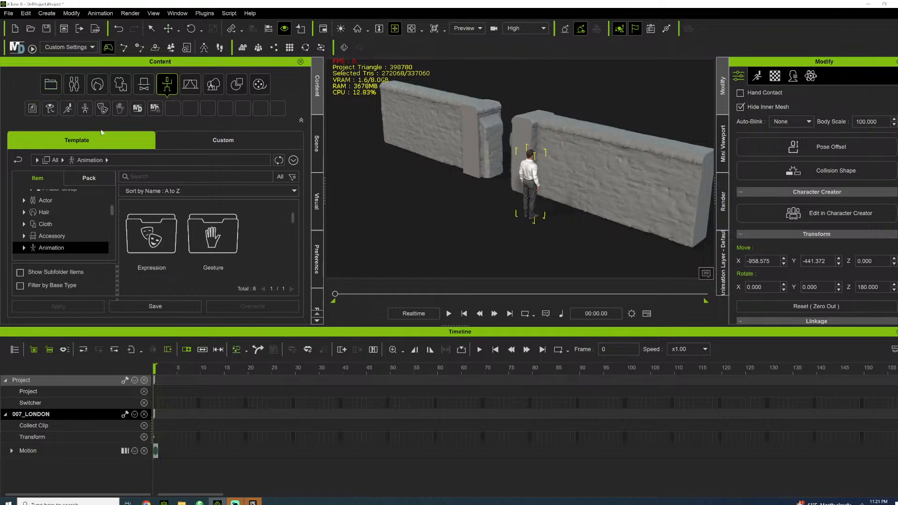
left_click(86, 108)
left_click(89, 178)
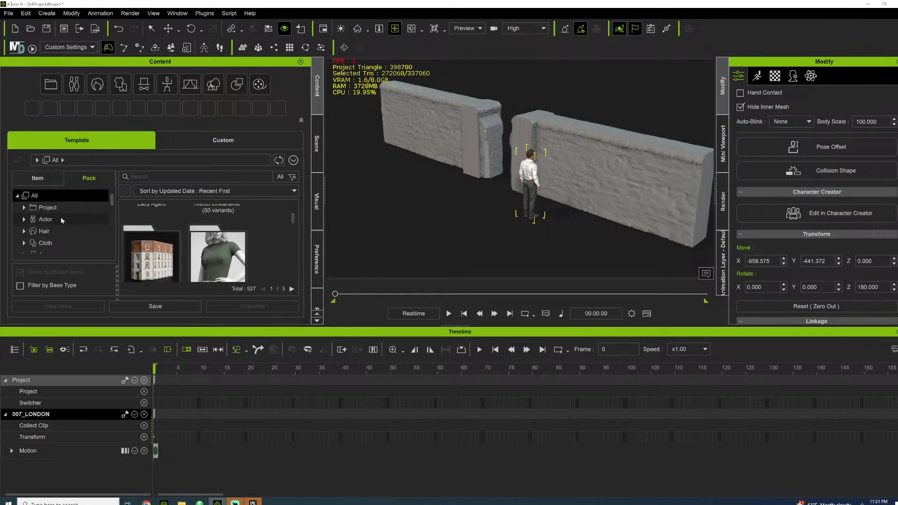
scroll(61, 225, "down", 1)
left_click(52, 228)
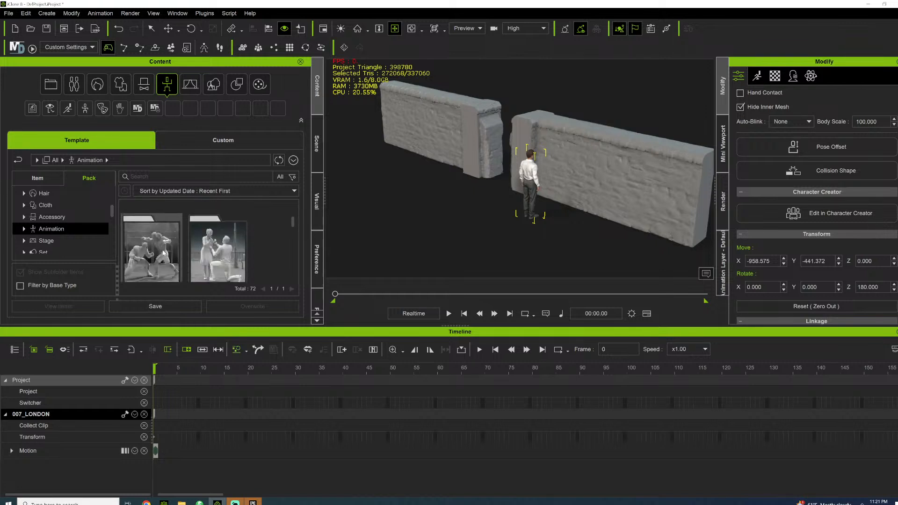
left_click(156, 234)
double_click(156, 233)
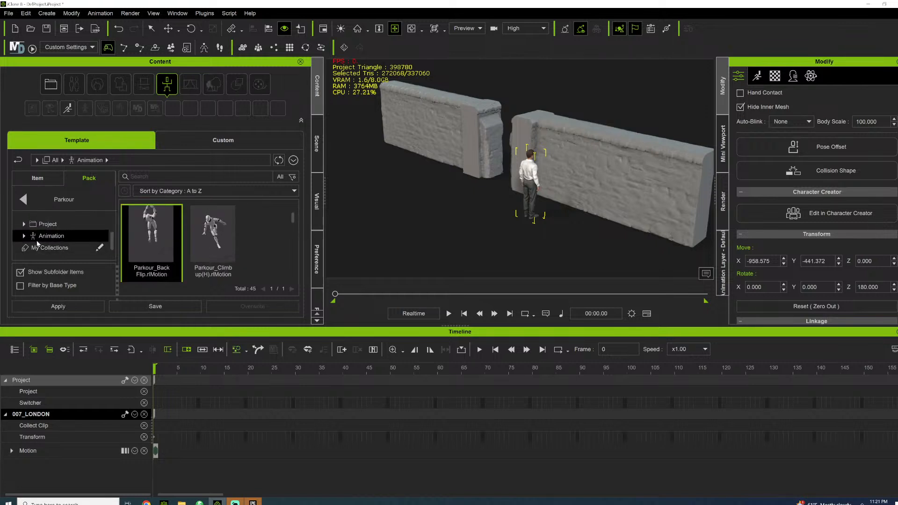
Apply the Parkour_Climb up(H) motion from the Parkour pack's Climb folder to the 007_LONDON character
double_click(33, 238)
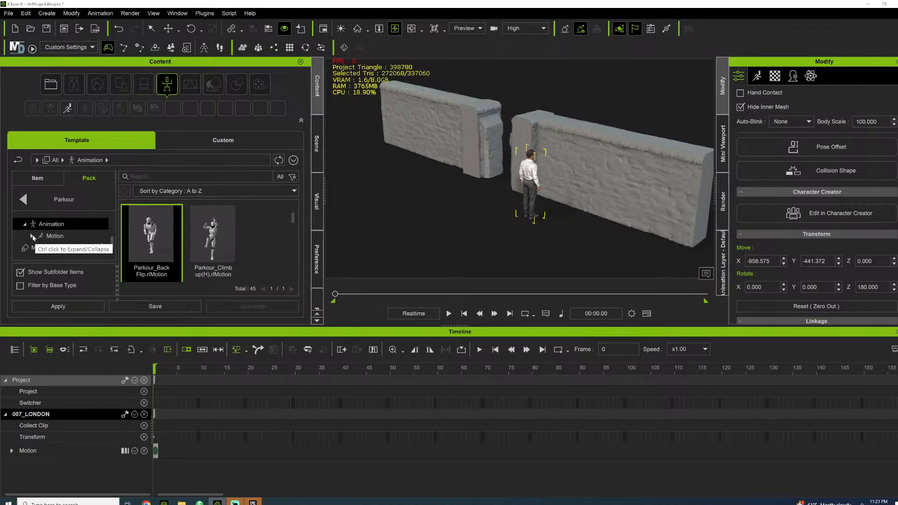
left_click(31, 235)
scroll(55, 242, "down", 2)
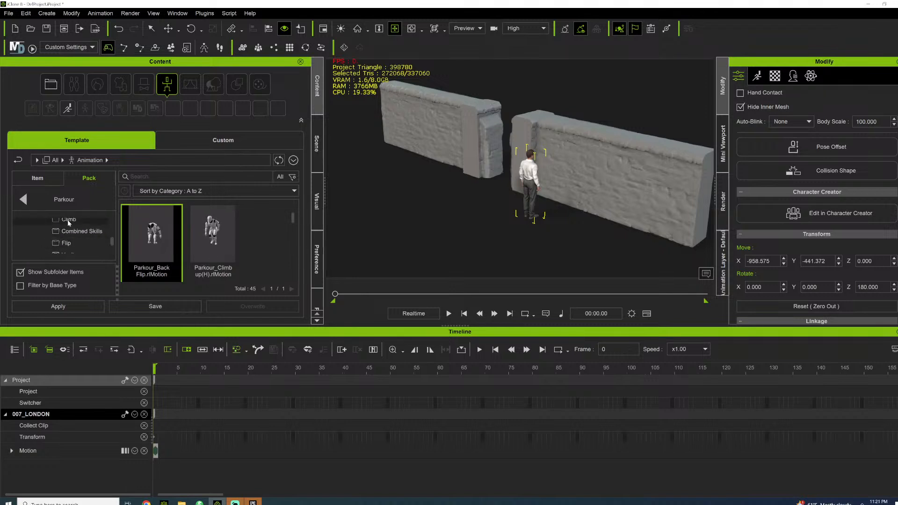
left_click(68, 223)
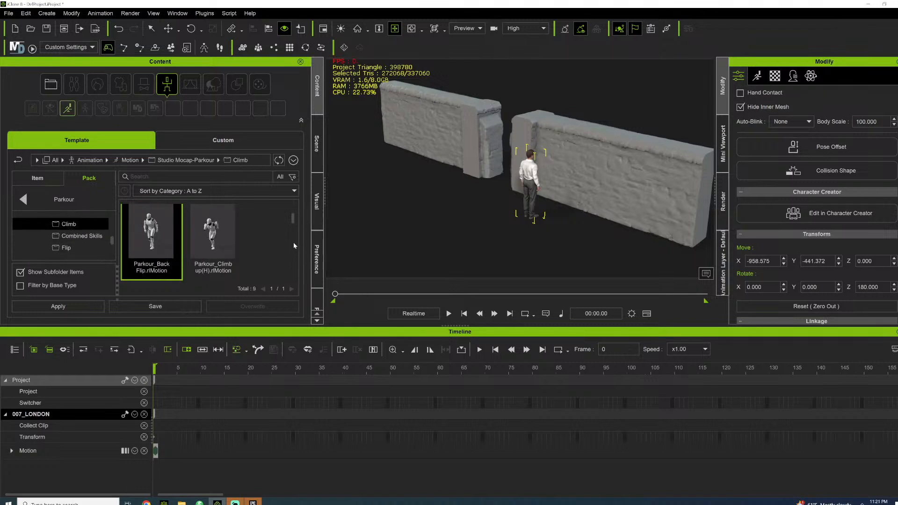
double_click(196, 253)
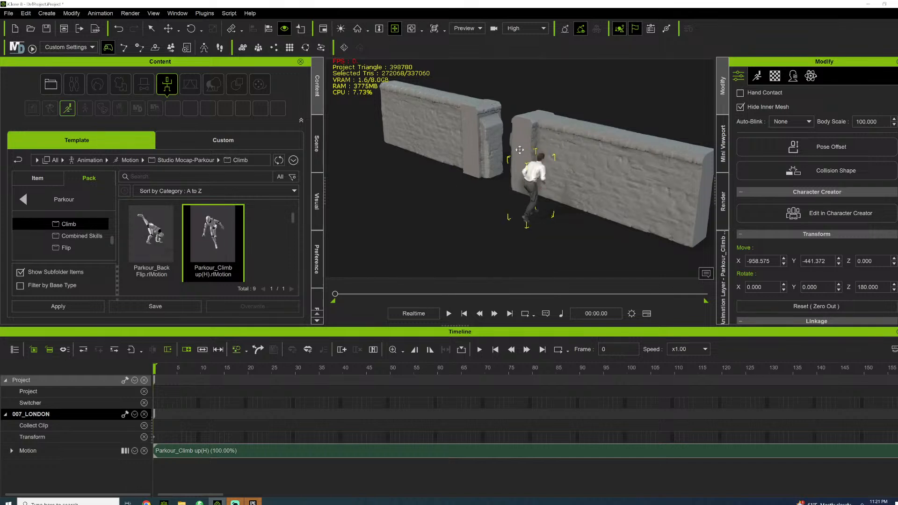
Reposition the 007_LONDON character at frame 0 to Y about -615, using playback to line its climb up with the wall
right_click_drag(492, 144, 536, 206)
key("w")
key("space")
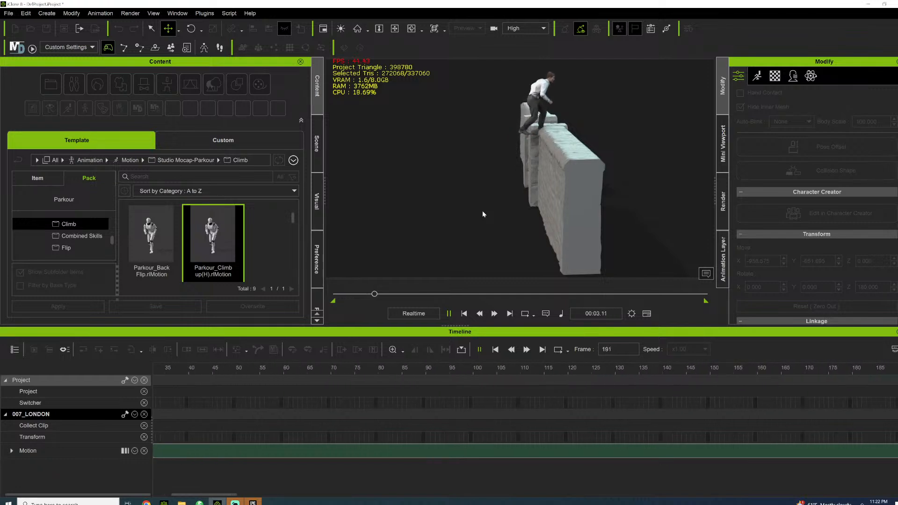
key("space")
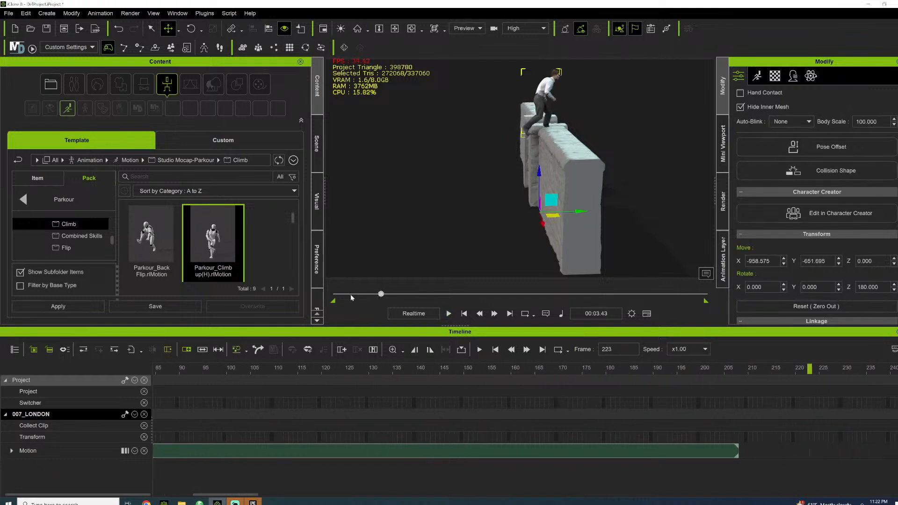
left_click_drag(385, 294, 332, 300)
left_click(333, 300)
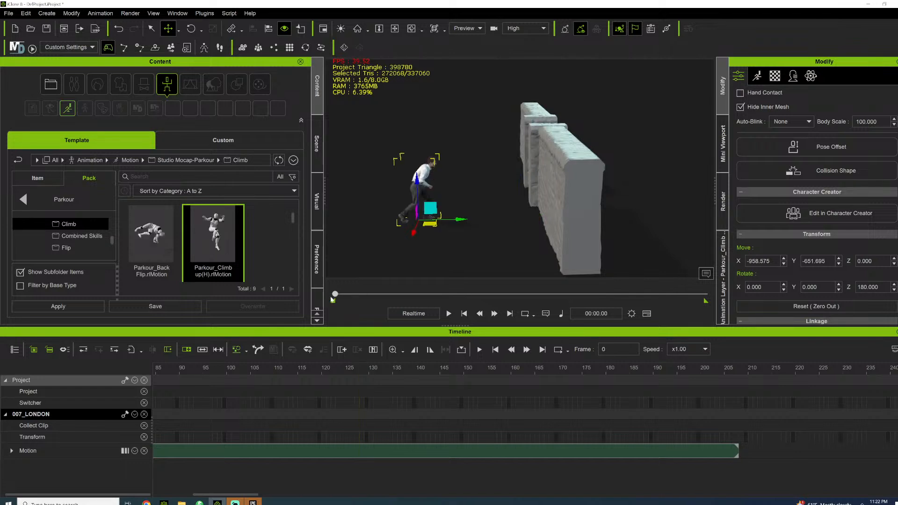
left_click_drag(457, 219, 472, 221)
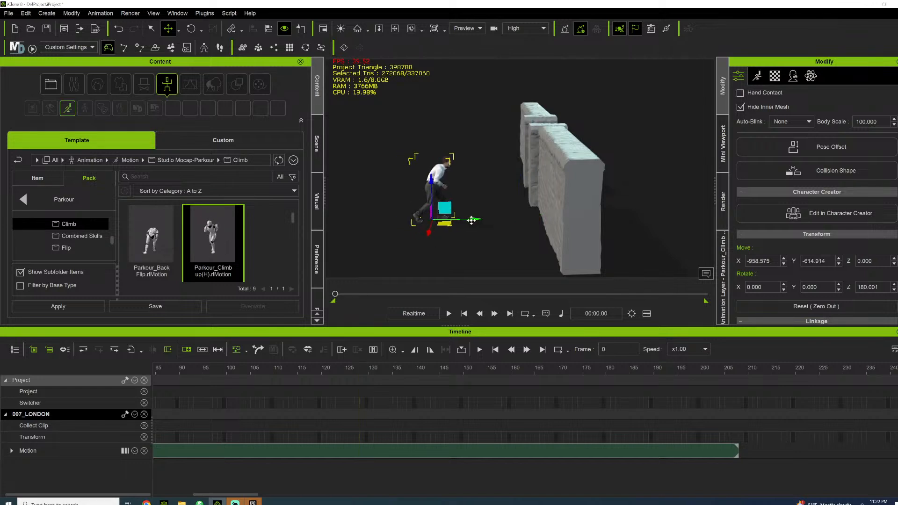
Play the climb-up motion and examine its contact with the wall from several angles, returning to frame 0
right_click_drag(416, 140, 546, 94, "alt")
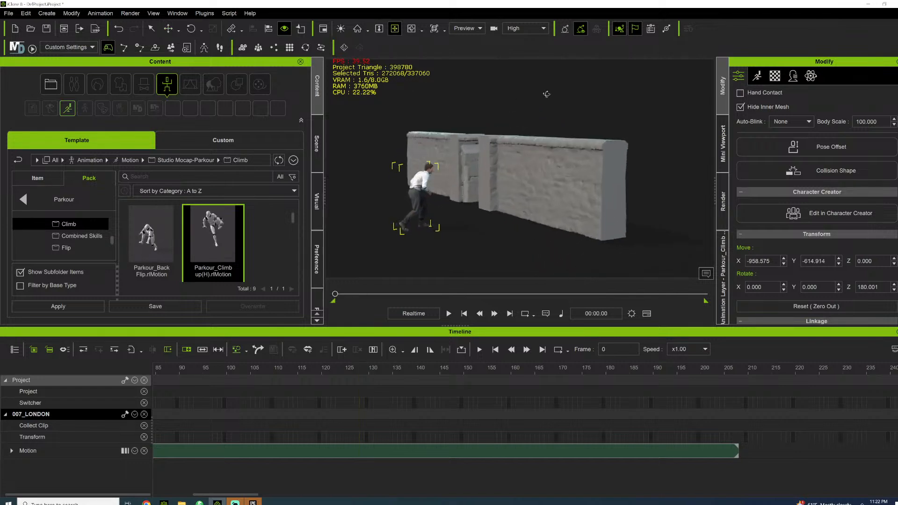
key("space")
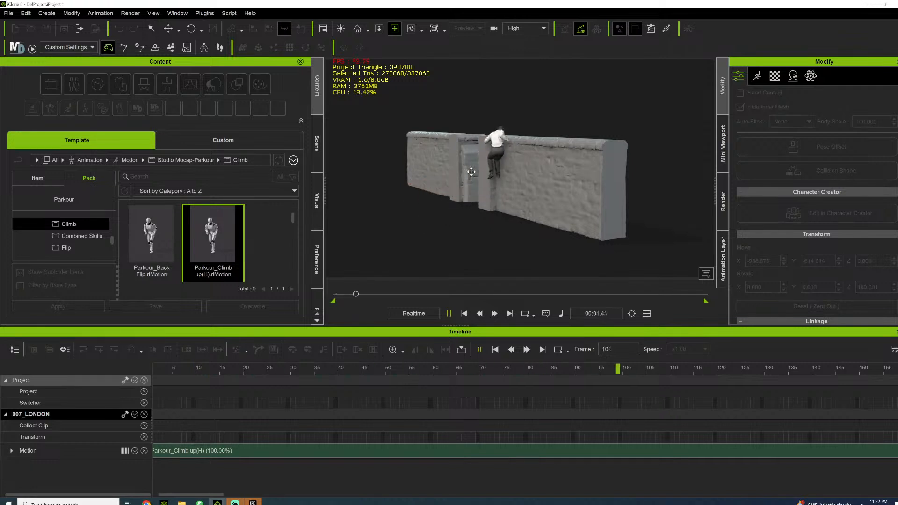
key("space")
right_click_drag(473, 172, 533, 191, "alt")
left_click(538, 172)
key("space")
key("space")
key("space")
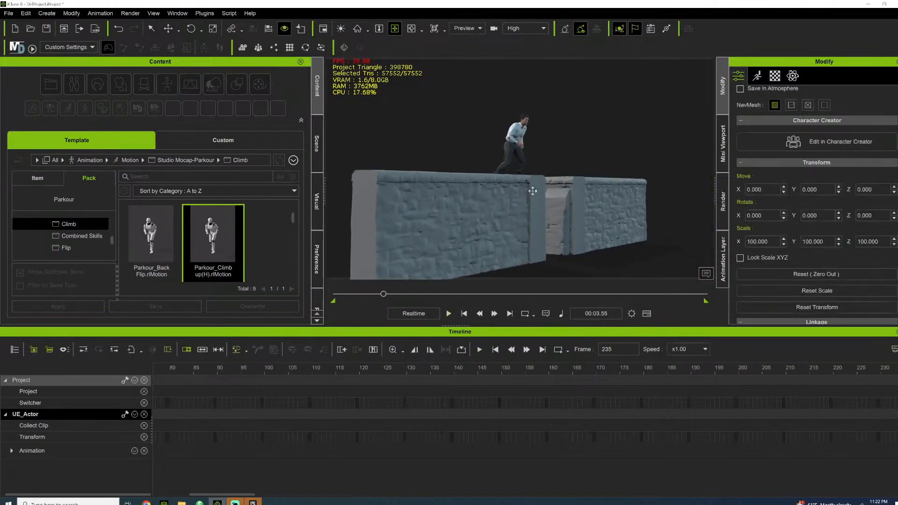
key("space")
right_click_drag(425, 258, 620, 190, "alt")
left_click_drag(374, 296, 329, 299)
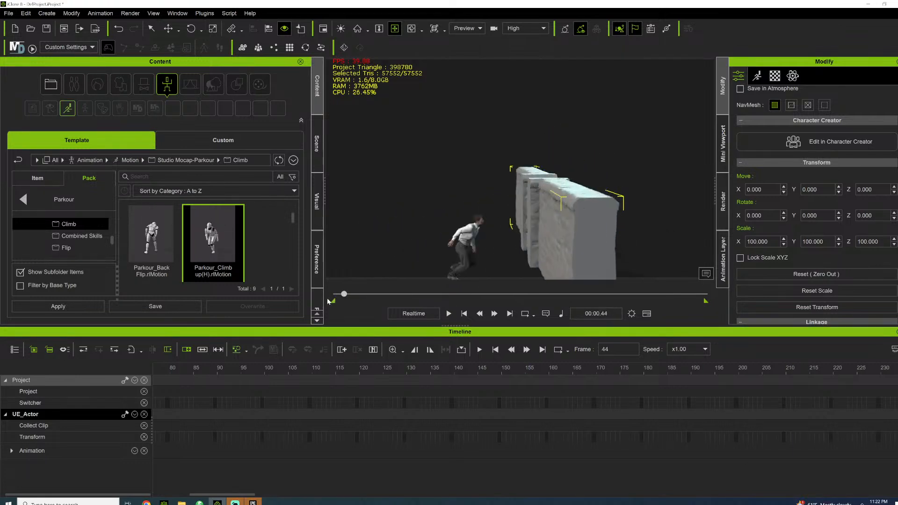
right_click_drag(308, 178, 389, 183, "alt")
left_click_drag(228, 496, 178, 499)
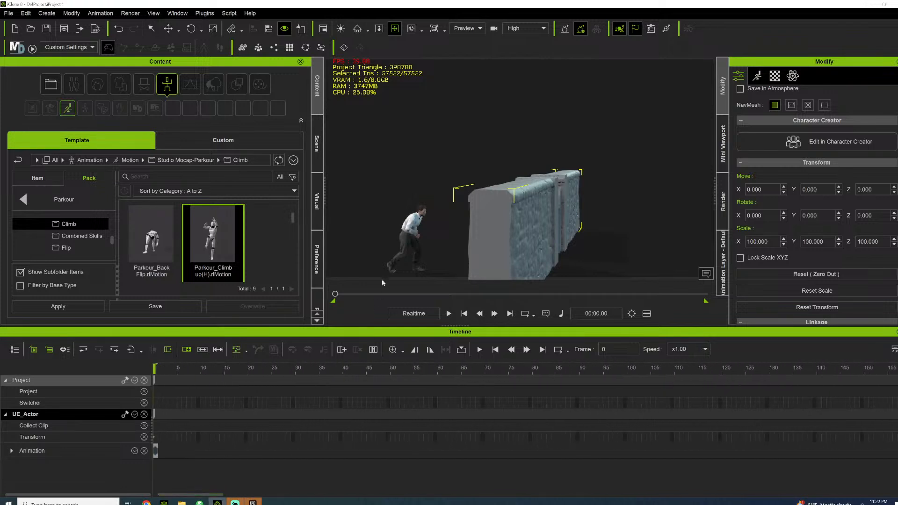
Select the 007_LONDON character and add the Parkour_Drop(H) motion at frame 208, where the climb clip ends
left_click(409, 222)
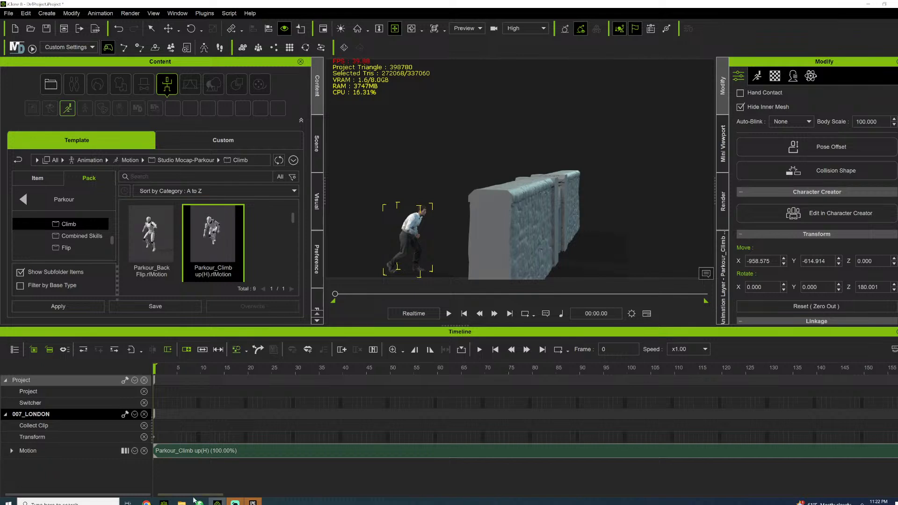
left_click_drag(216, 497, 263, 495)
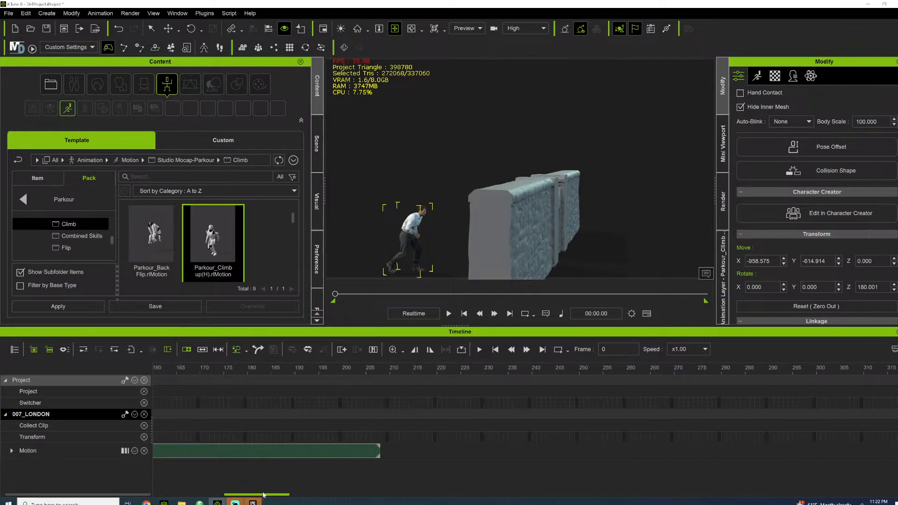
key("space")
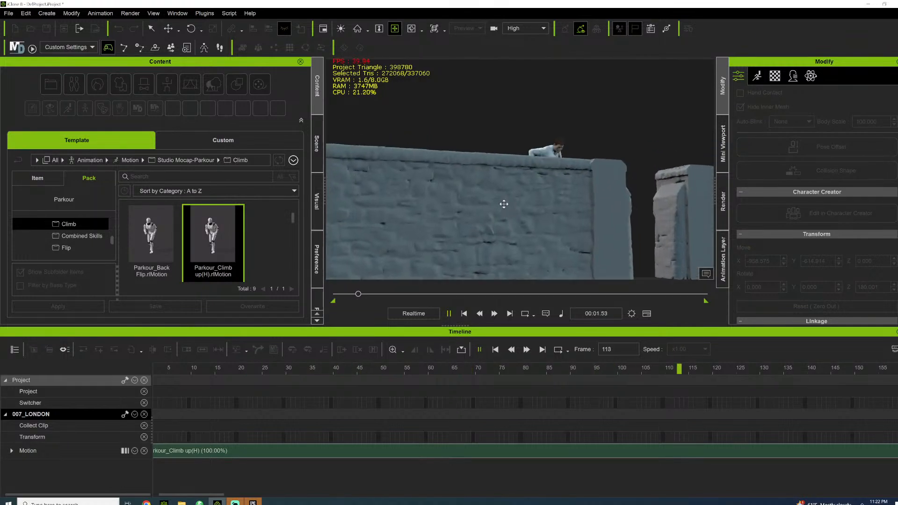
left_click(504, 171)
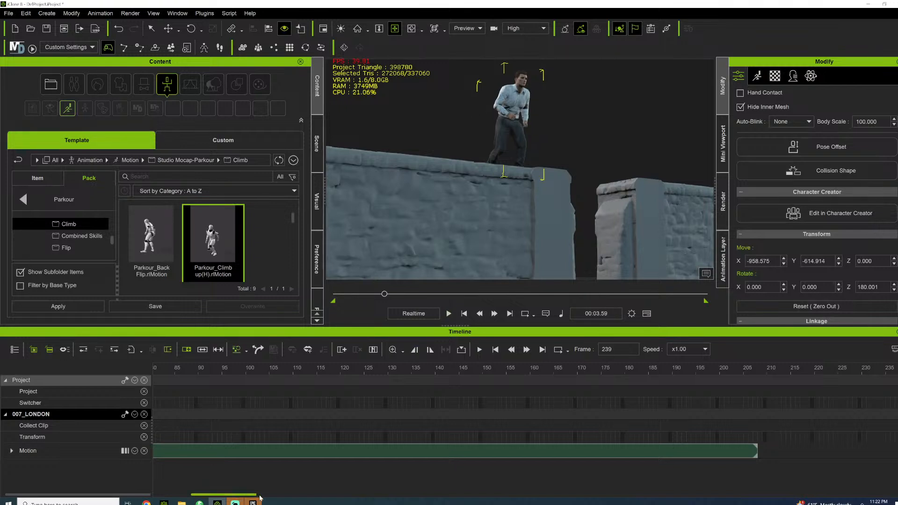
left_click_drag(260, 498, 286, 498)
left_click(466, 373)
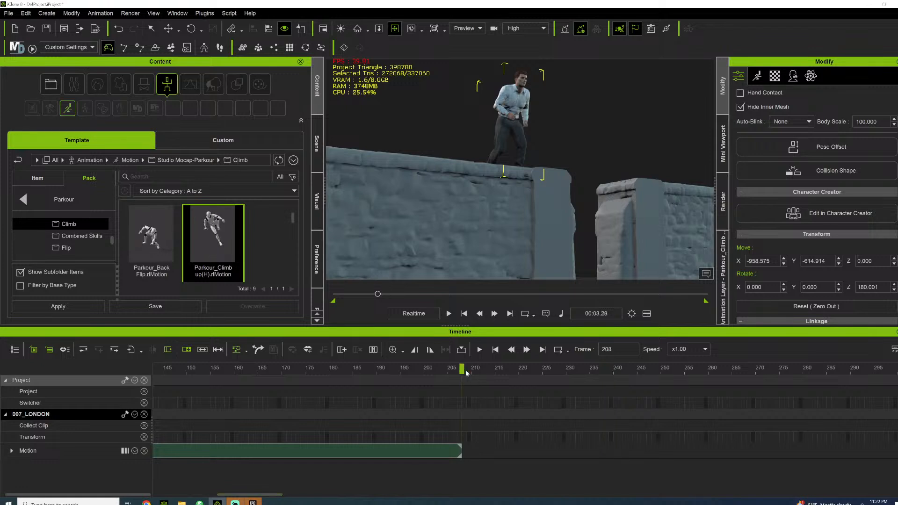
scroll(219, 234, "down", 2)
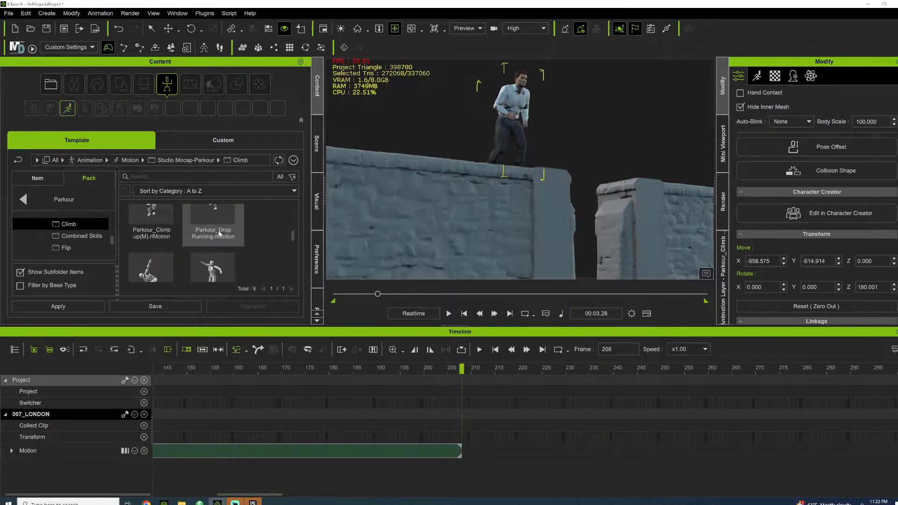
scroll(219, 234, "down", 2)
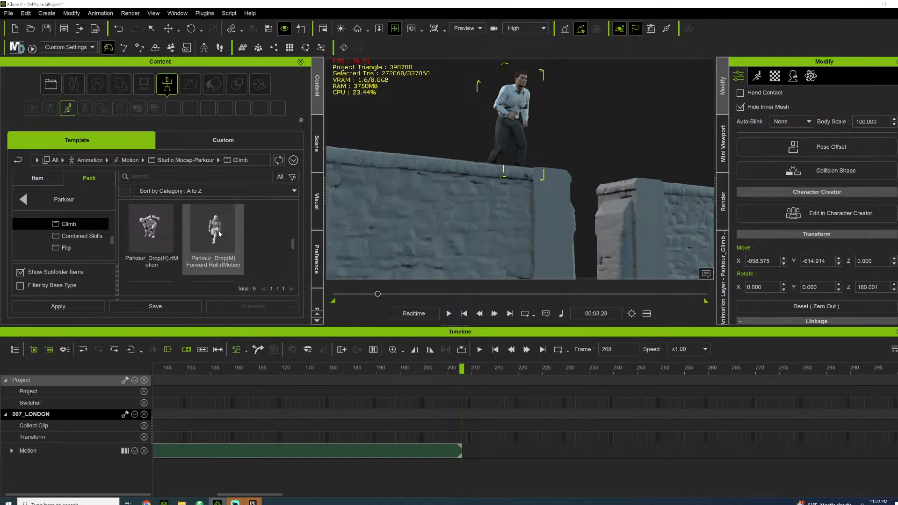
double_click(154, 232)
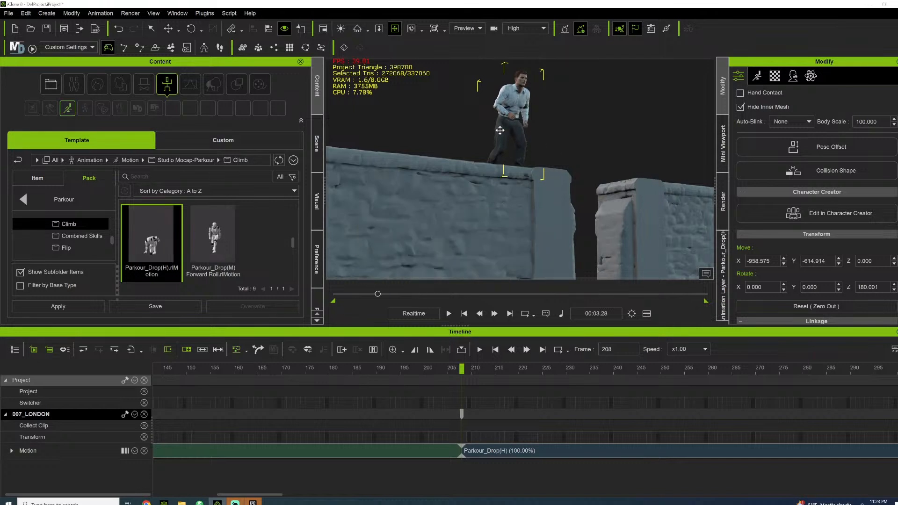
Play and scrub through the drop motion to check how the character comes down off the wall
left_click_drag(500, 131, 510, 149)
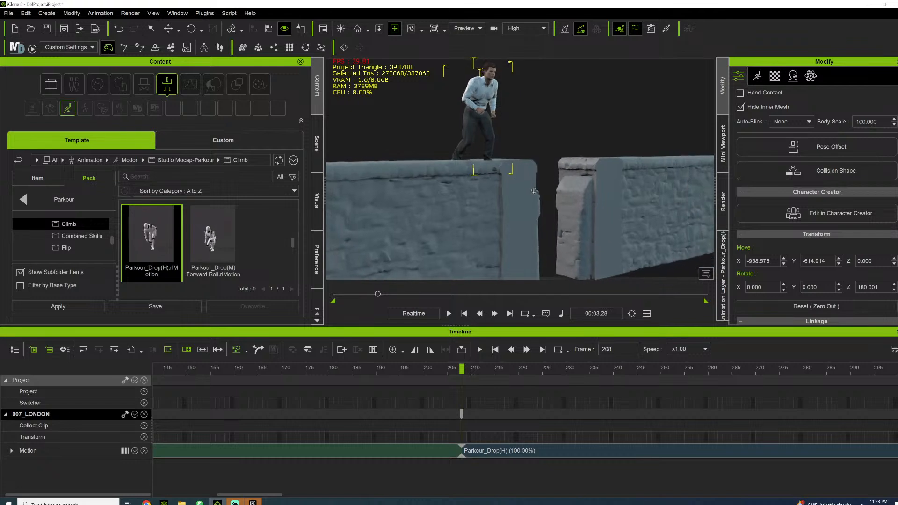
key("space")
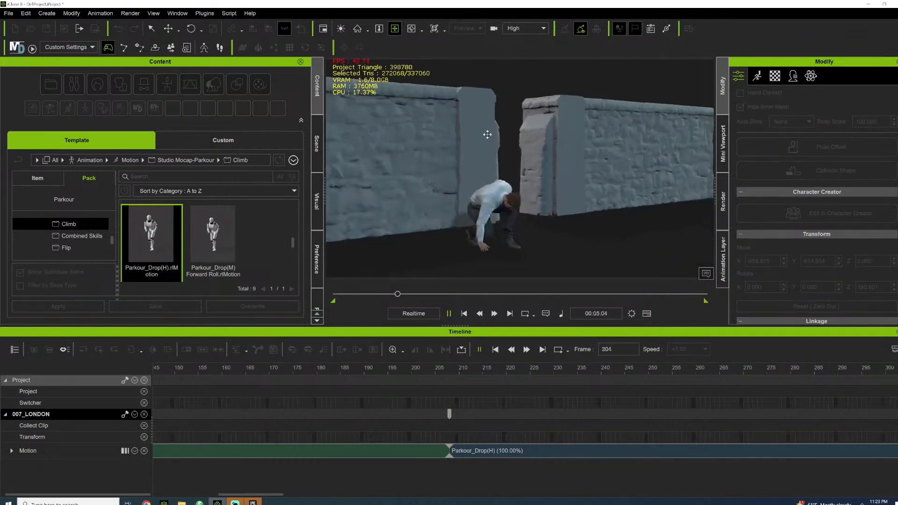
key("space")
left_click_drag(410, 295, 407, 298)
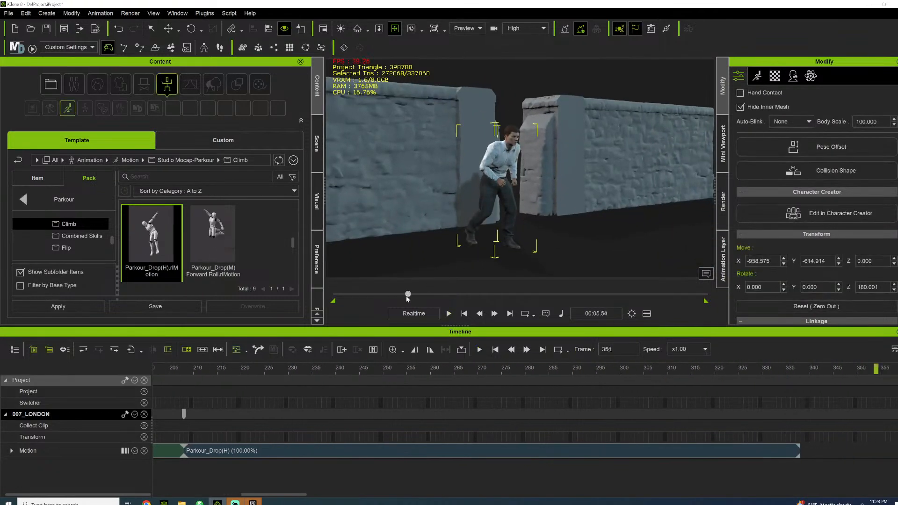
left_click(381, 295)
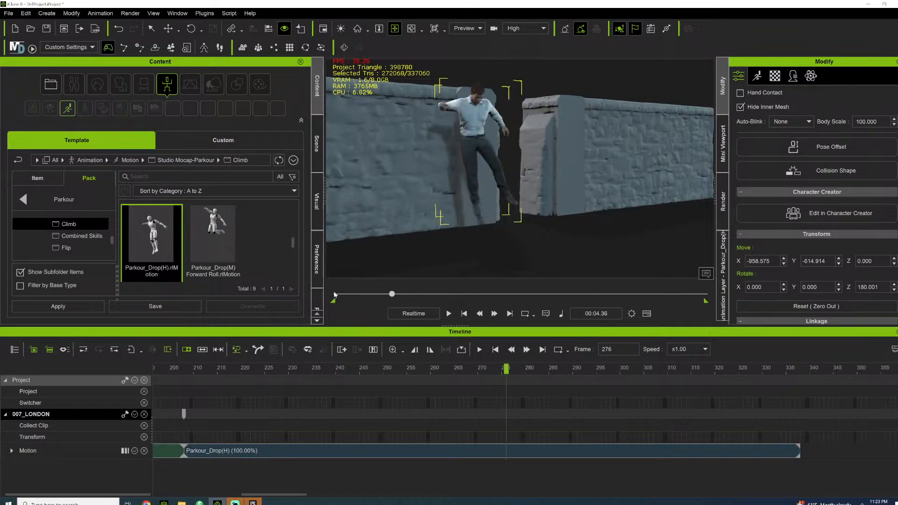
Replay the combined climb and drop from frame 0 with the wall viewed straight on from the landing side
left_click(334, 295)
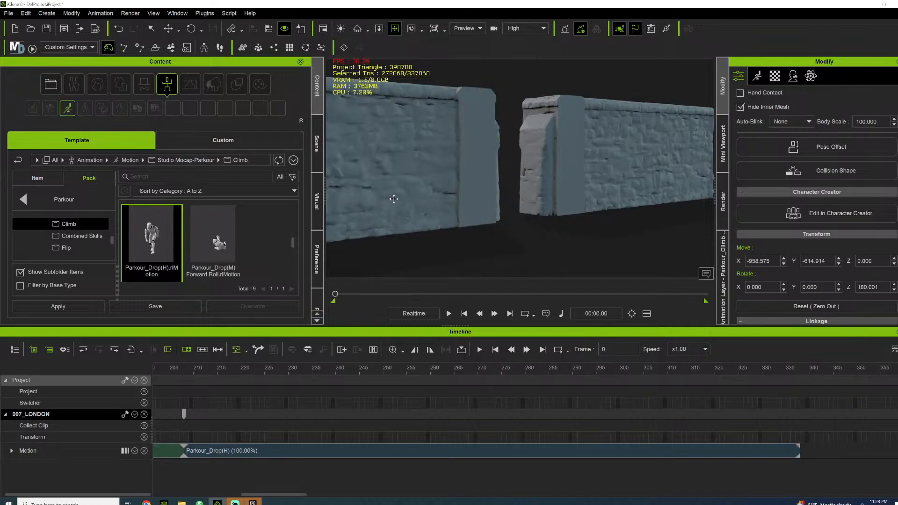
right_click_drag(393, 199, 433, 205)
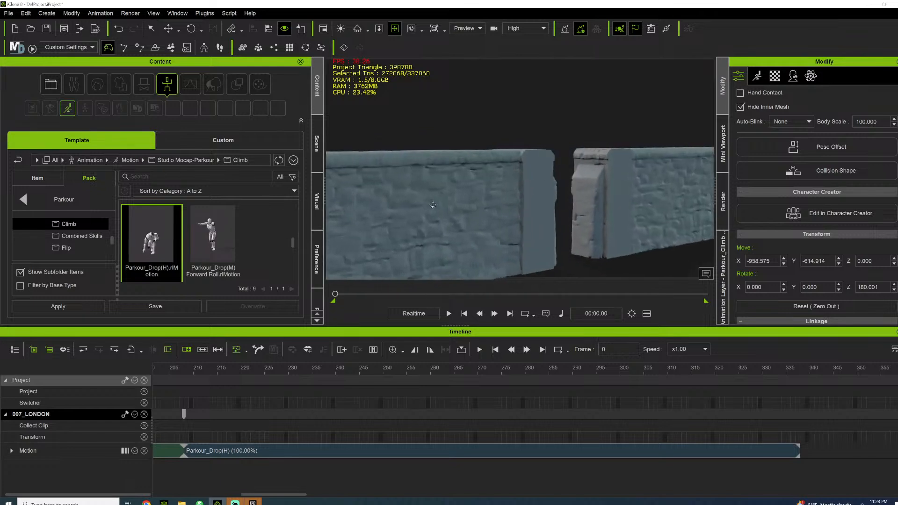
right_click_drag(568, 181, 488, 165)
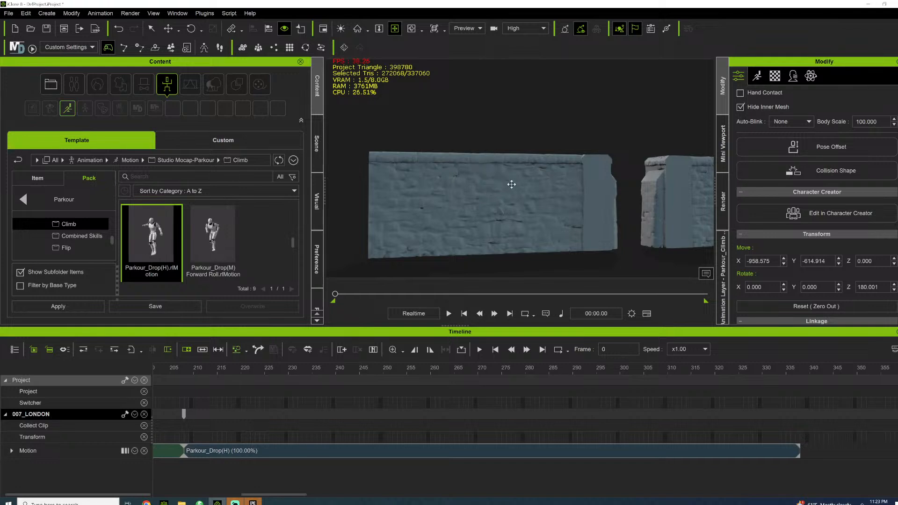
middle_click_drag(511, 184, 521, 180)
right_click_drag(523, 179, 460, 181)
key("space")
scroll(460, 183, "up", 2)
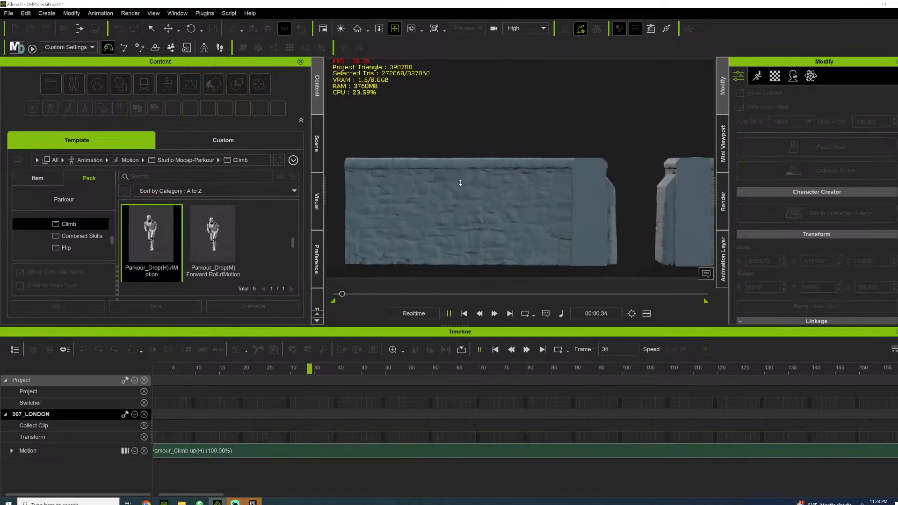
scroll(460, 182, "up", 2)
middle_click_drag(468, 183, 486, 152)
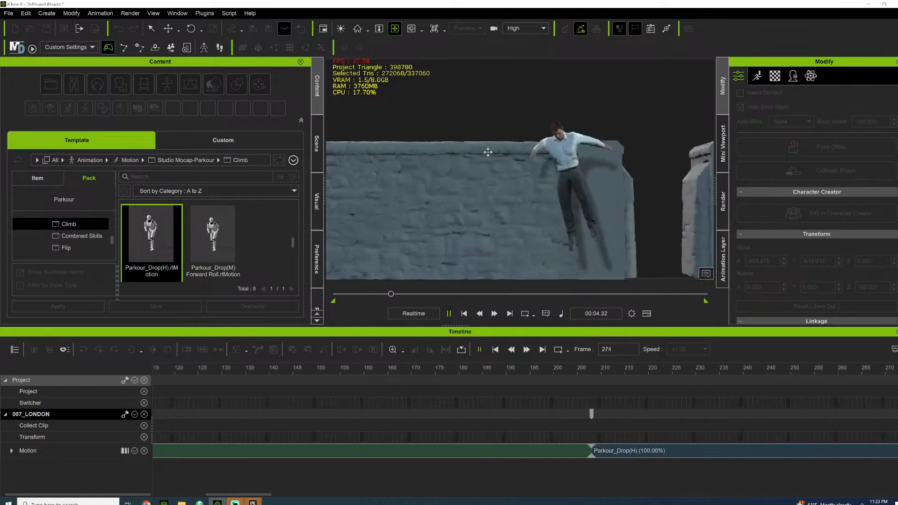
Replay the drop from about frame 206 and examine the jump and landing beside the gate pillar from an angled view
key("space")
mouse_move(398, 294)
left_mouse_down()
mouse_move(367, 295)
mouse_move(381, 295)
left_mouse_up()
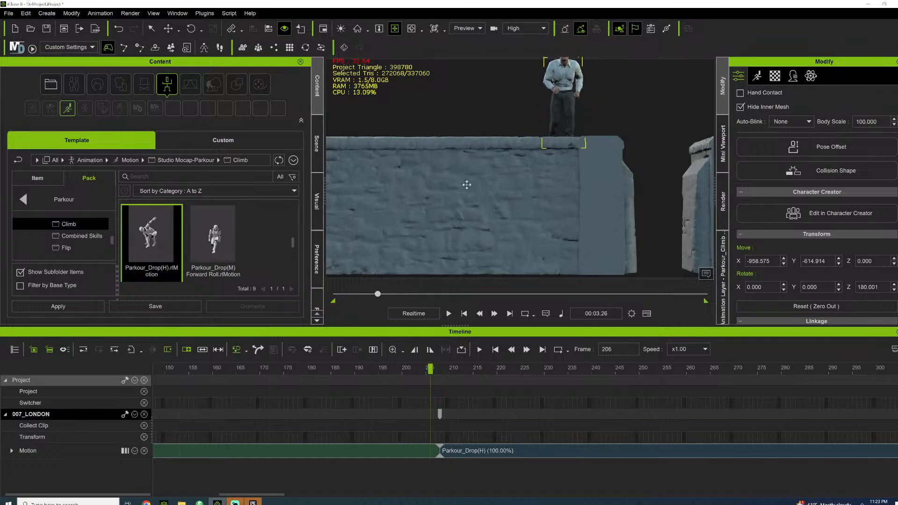
mouse_move(520, 169)
right_mouse_down()
mouse_move(505, 160)
mouse_move(527, 171)
right_mouse_up()
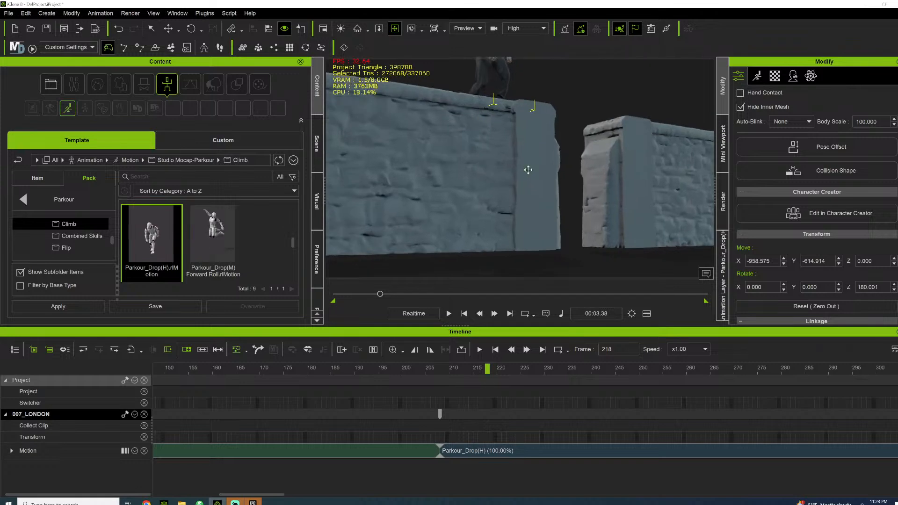
middle_click_drag(514, 170, 491, 136)
right_click_drag(491, 140, 421, 164)
key("space")
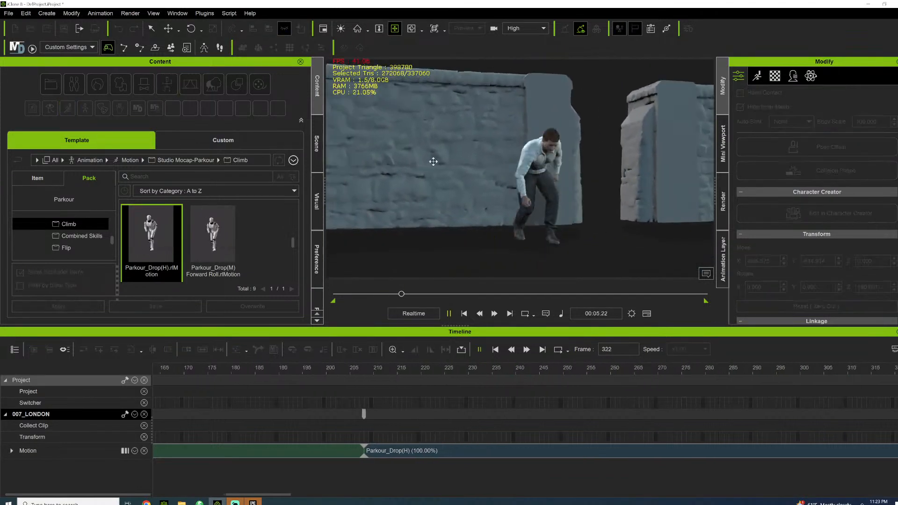
key("space")
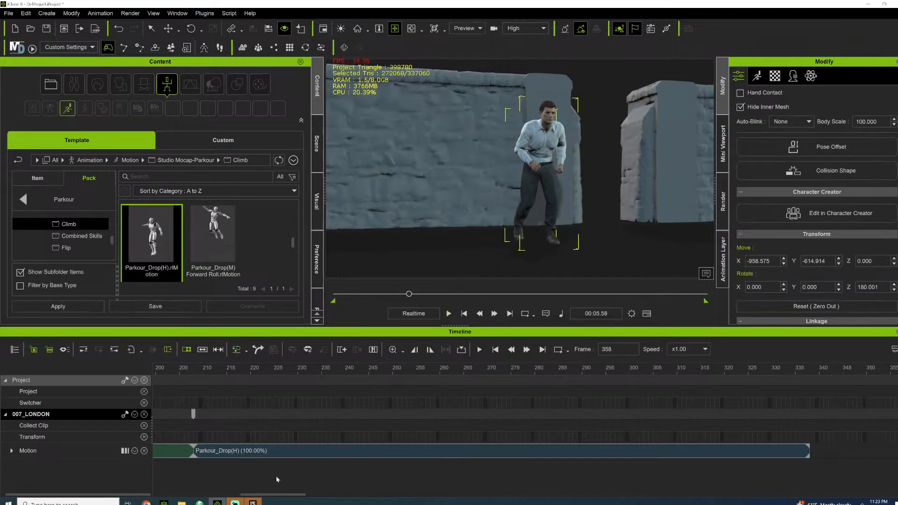
Move the playhead to frame 338, the end of the Parkour_Drop(H) clip, and view the character's final pose from the front
left_click_drag(330, 497, 309, 497)
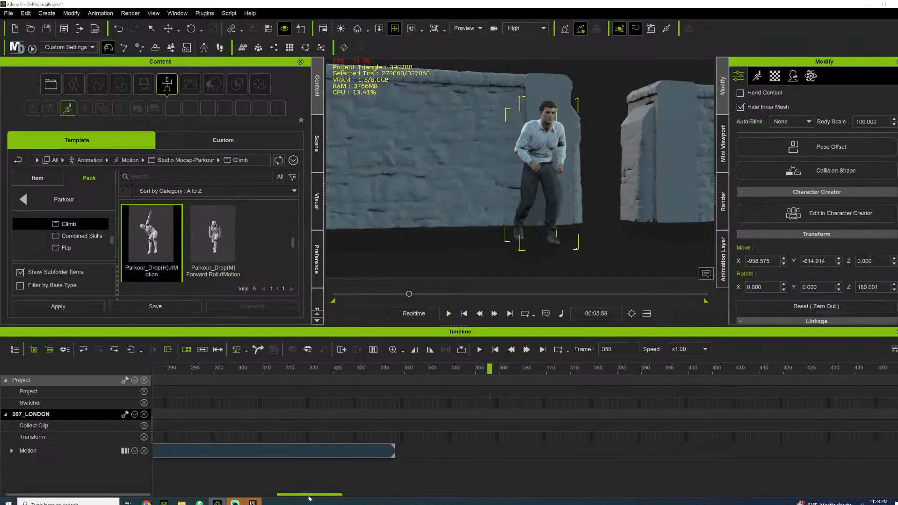
left_click(398, 371)
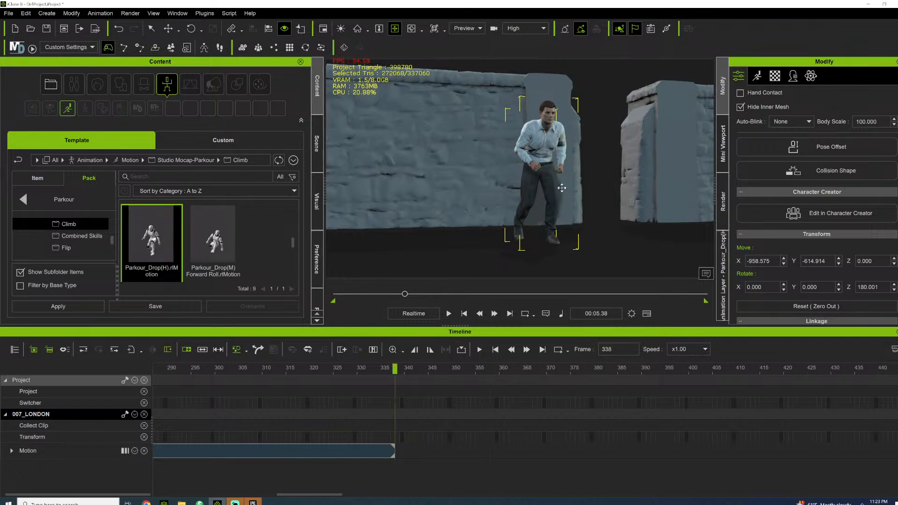
right_click_drag(561, 187, 533, 205)
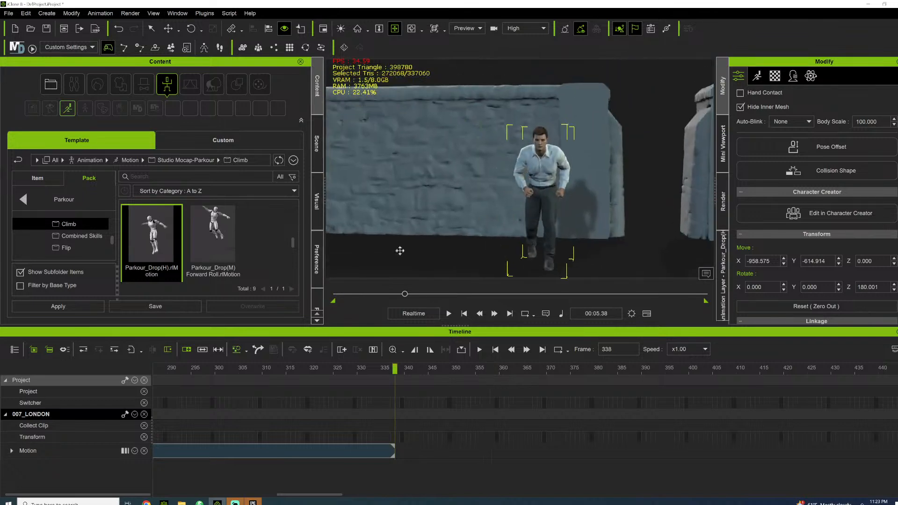
Browse the Climb motions and the other folders of the Parkour pack for a follow-up motion
scroll(73, 244, "down", 2)
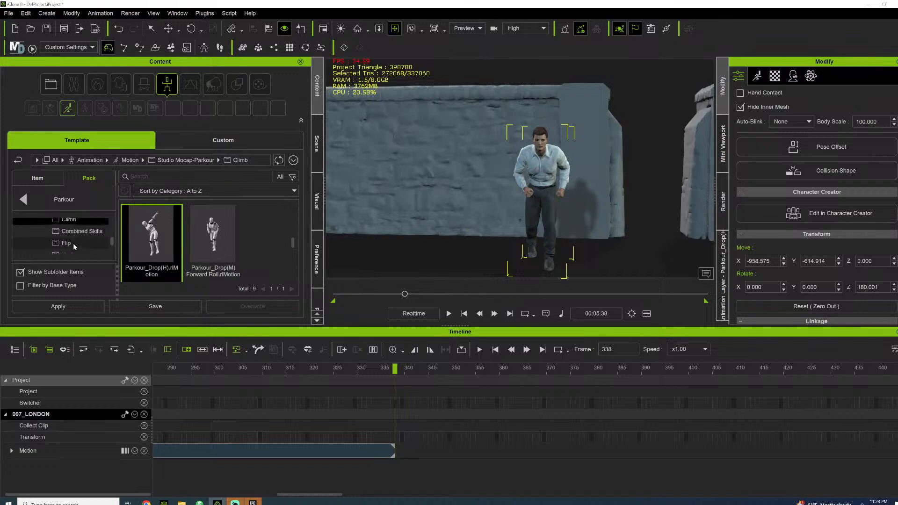
scroll(60, 236, "up", 3)
scroll(61, 237, "down", 2)
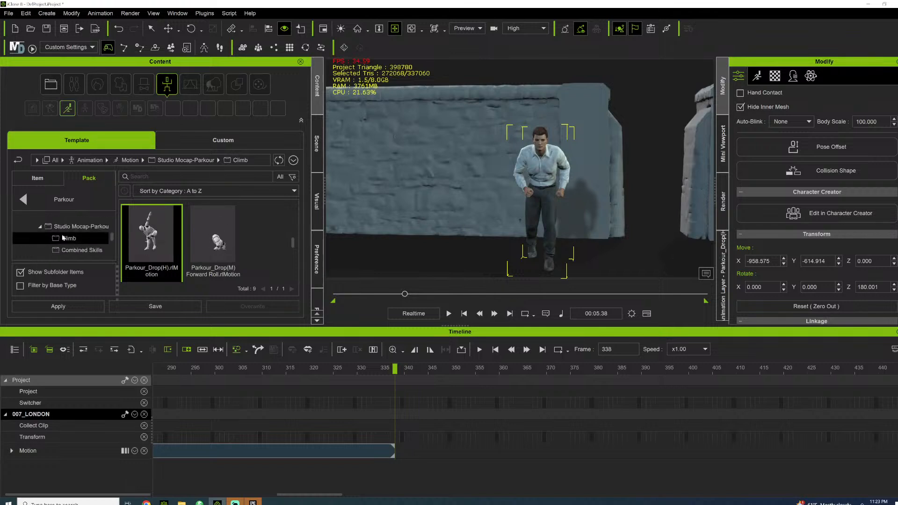
scroll(145, 233, "down", 4)
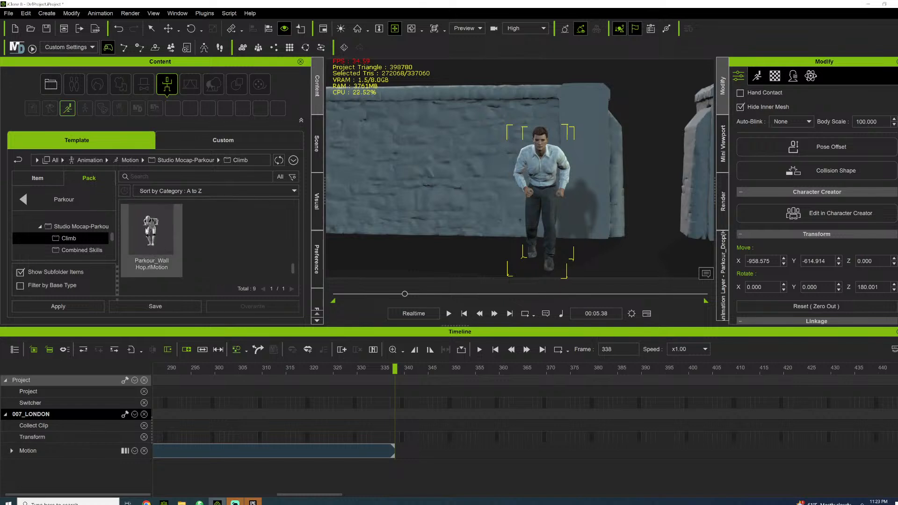
scroll(58, 244, "down", 2)
scroll(70, 231, "up", 1)
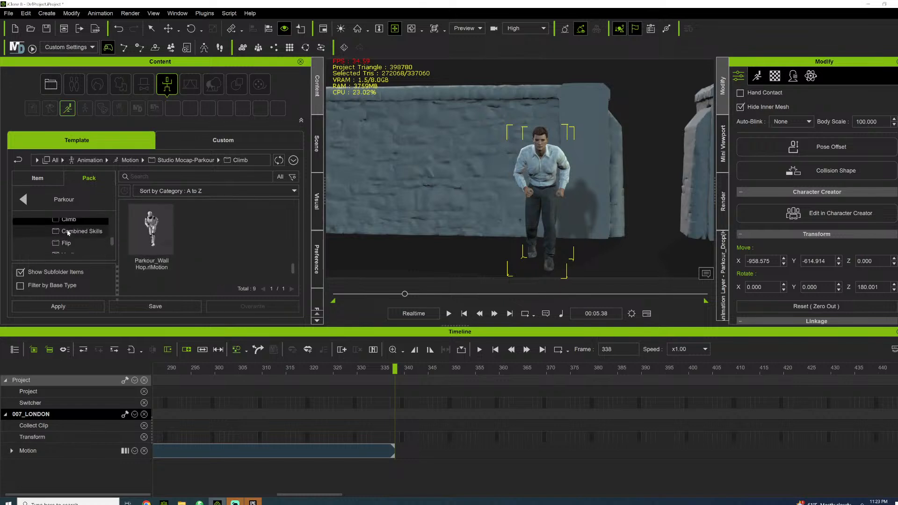
scroll(166, 242, "up", 2)
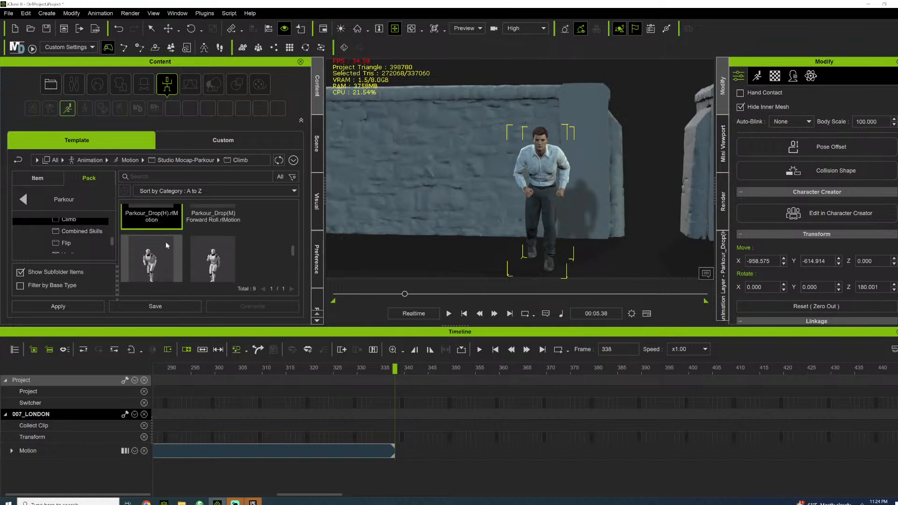
scroll(165, 242, "down", 1)
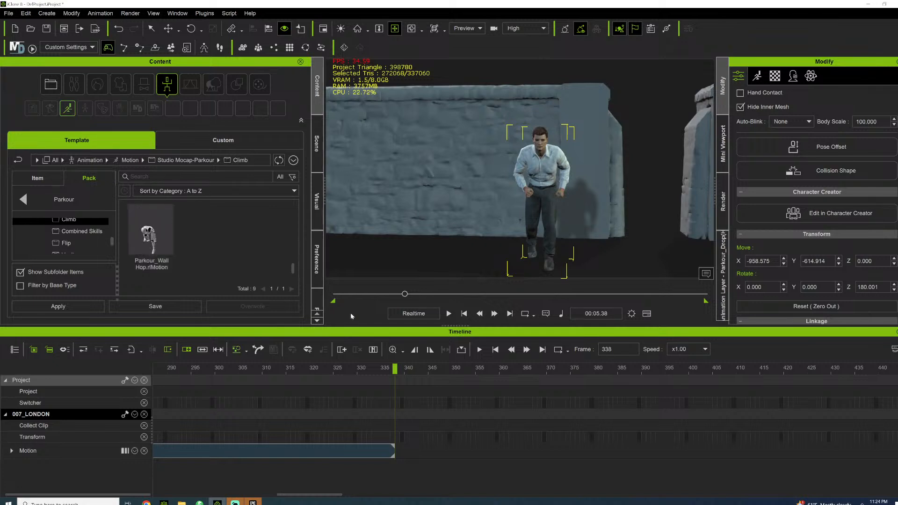
Replay the combined climb and drop from frame 0, and replay the transition between the two clips from frame 203
left_click_drag(351, 295, 340, 295)
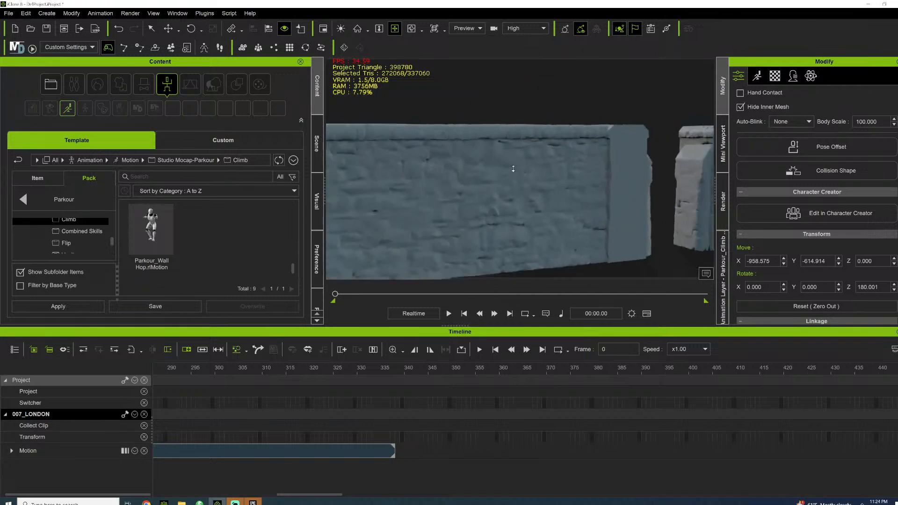
key("space")
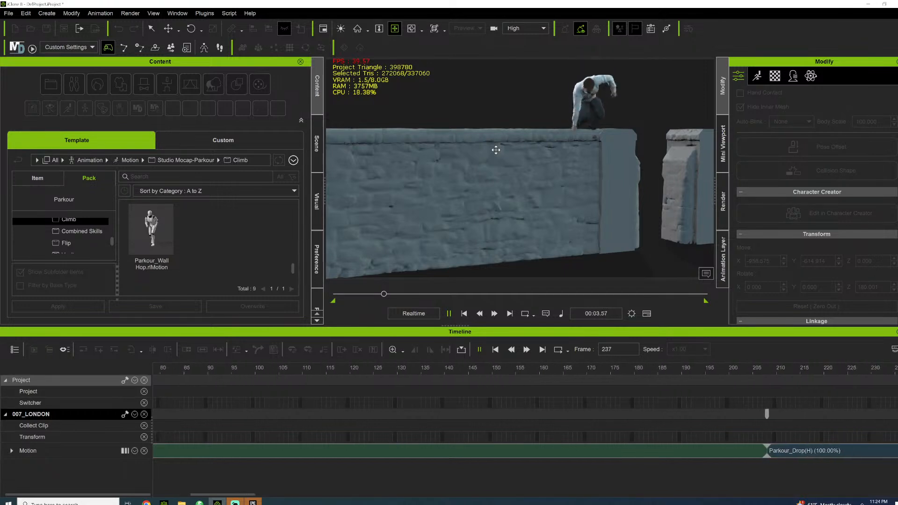
key("space")
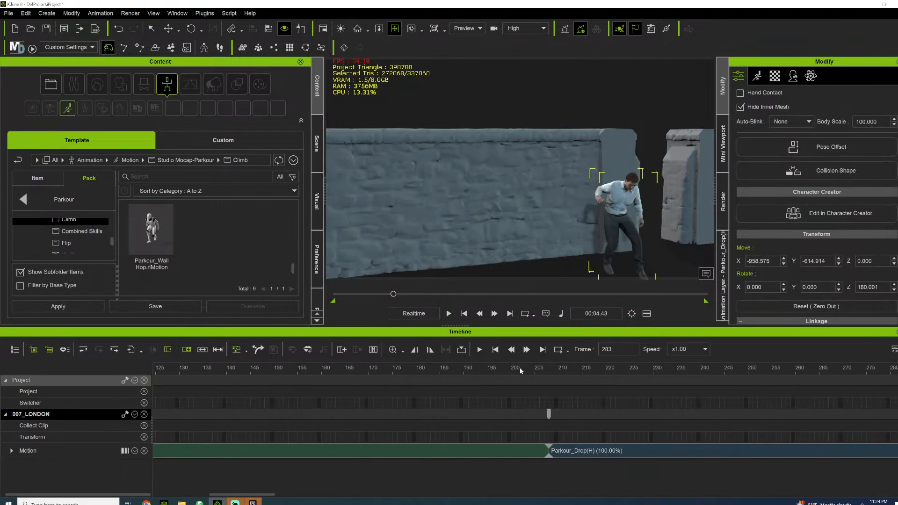
left_click(525, 368)
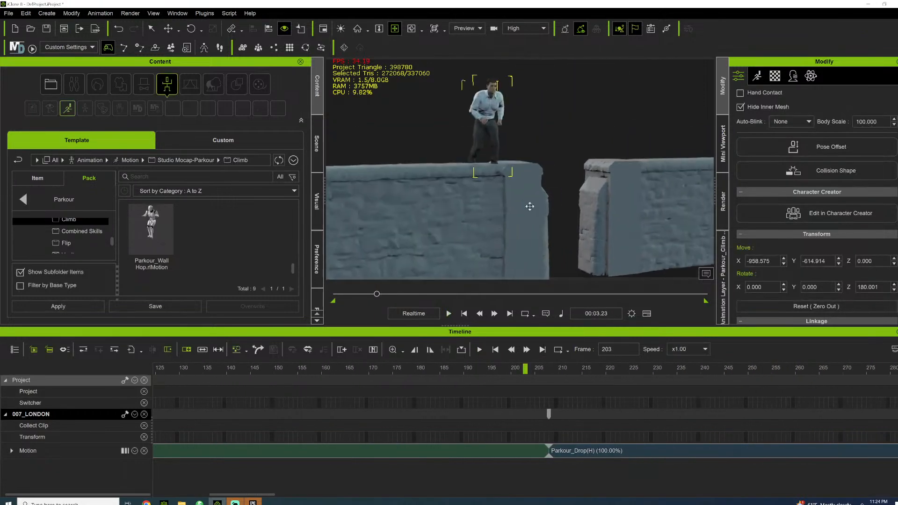
key("space")
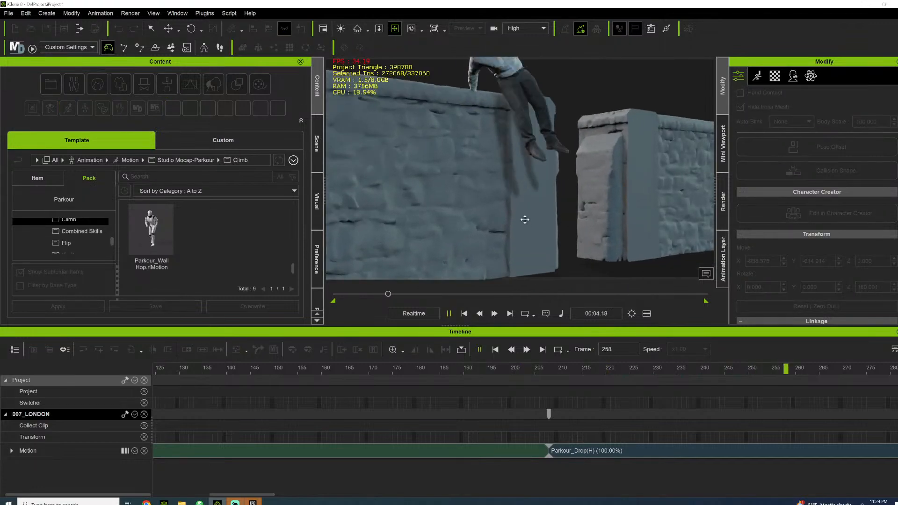
key("space")
Continue playing the drop and examine the crouched landing near frame 309 up close
right_click_drag(525, 219, 613, 209)
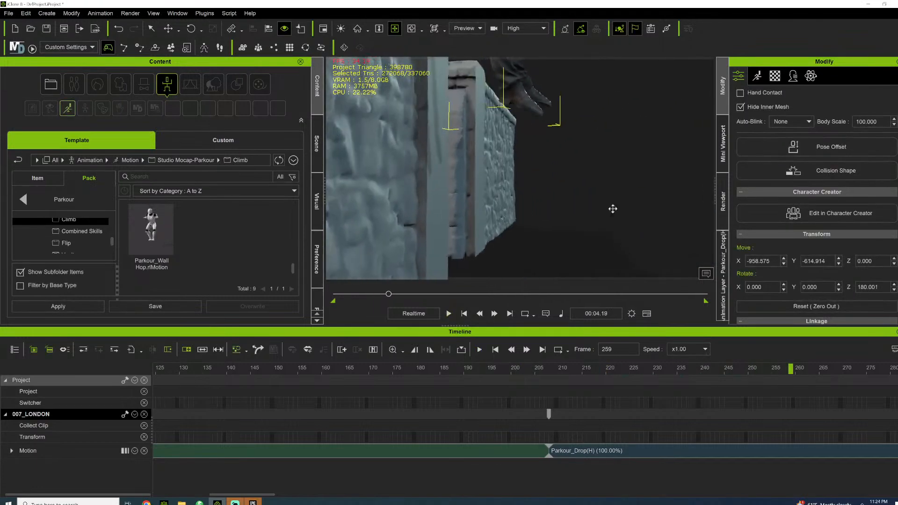
middle_click_drag(613, 208, 560, 162)
key("space")
key("space")
right_click_drag(560, 162, 497, 187)
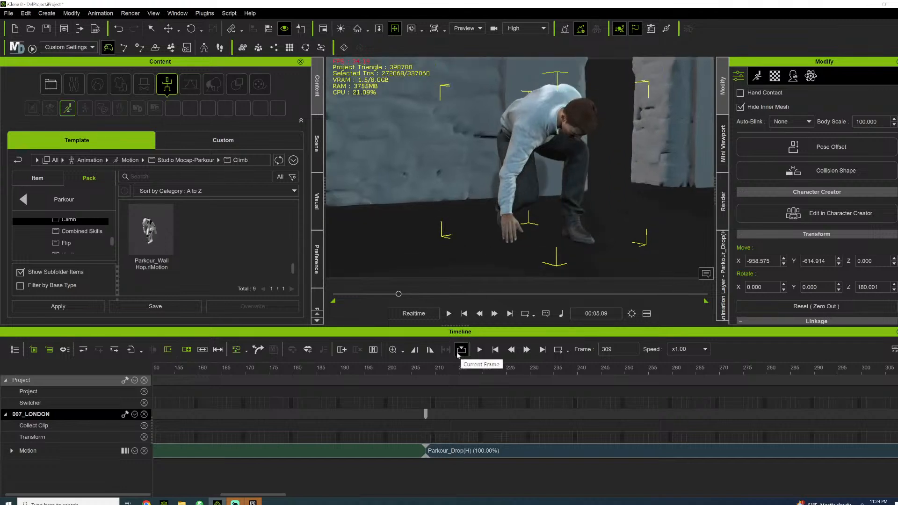
Fit both motion clips in the timeline view and play the climb from frame 40, watching from behind the character
left_click(400, 349)
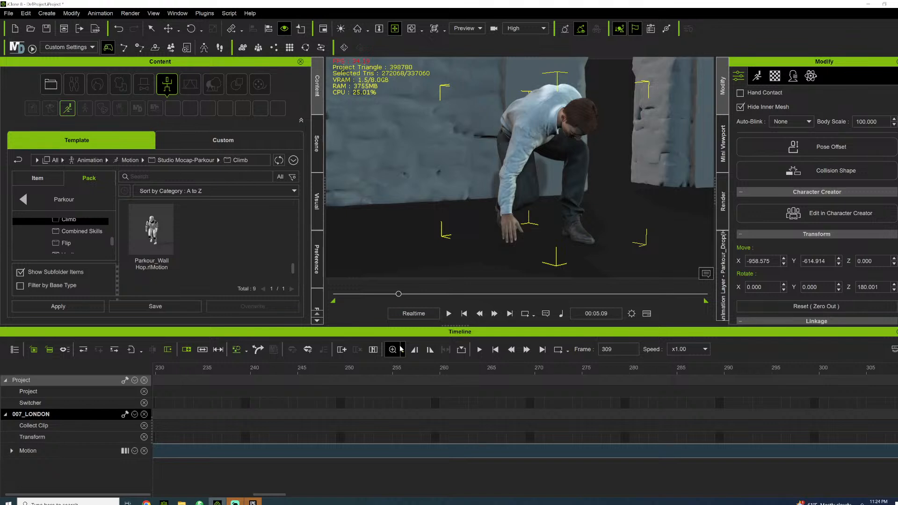
left_click(400, 349)
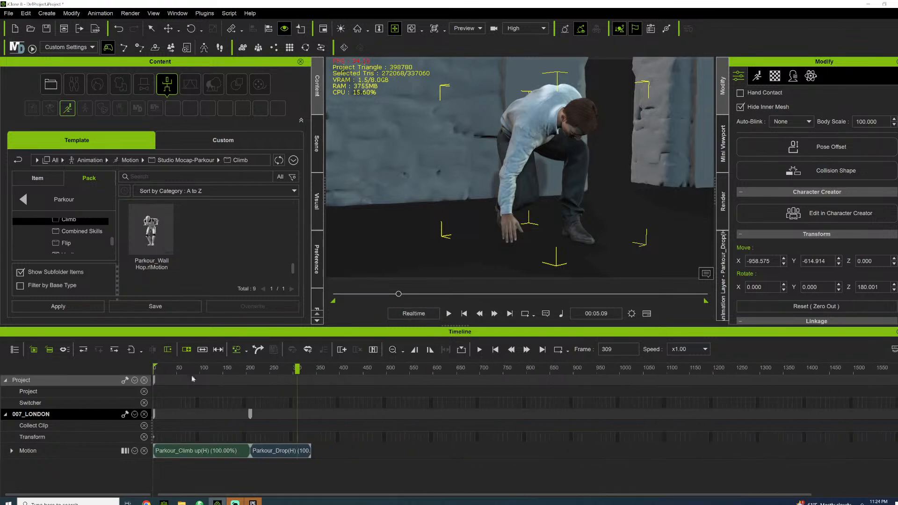
left_click(172, 367)
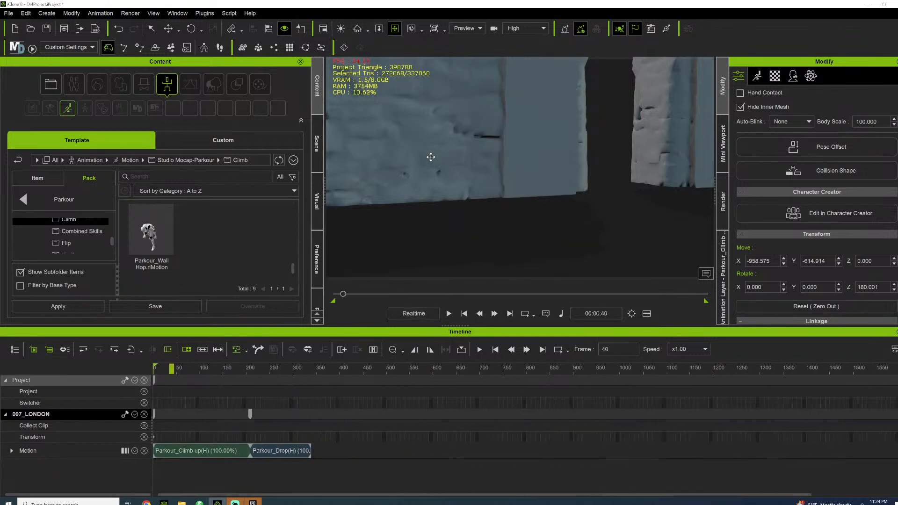
left_click_drag(431, 158, 451, 218)
right_click_drag(451, 219, 664, 184)
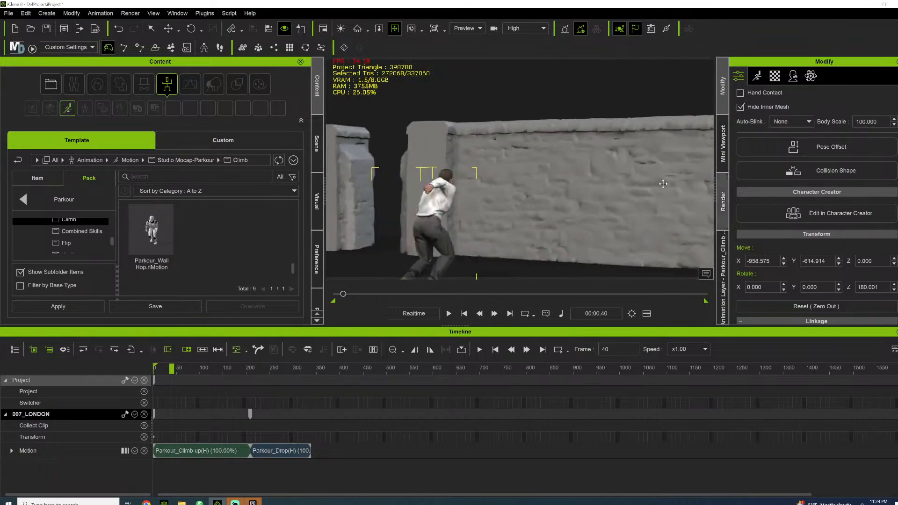
scroll(480, 185, "up", 3)
key("space")
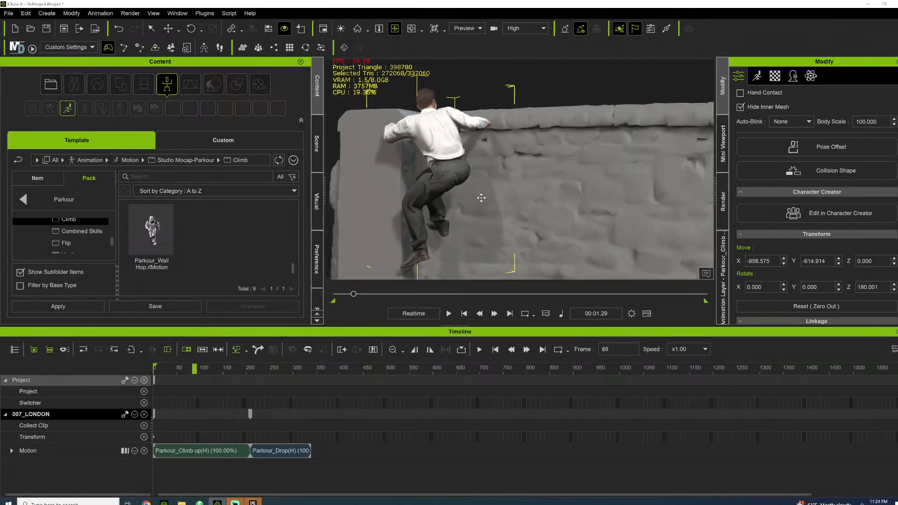
Play on from frame 89 through the drop, pausing to check the motion over the wall and the landing at frame 312
right_click_drag(634, 193, 459, 182)
key("space")
key("space")
key("space")
key("space")
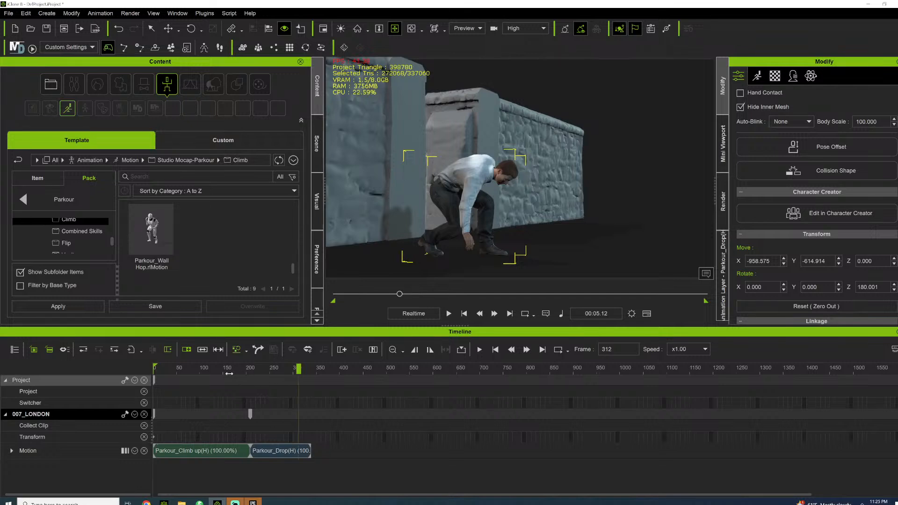
Open the Digital Soul pack in the expression library and expand its Expression folder
left_click_drag(240, 369, 267, 370)
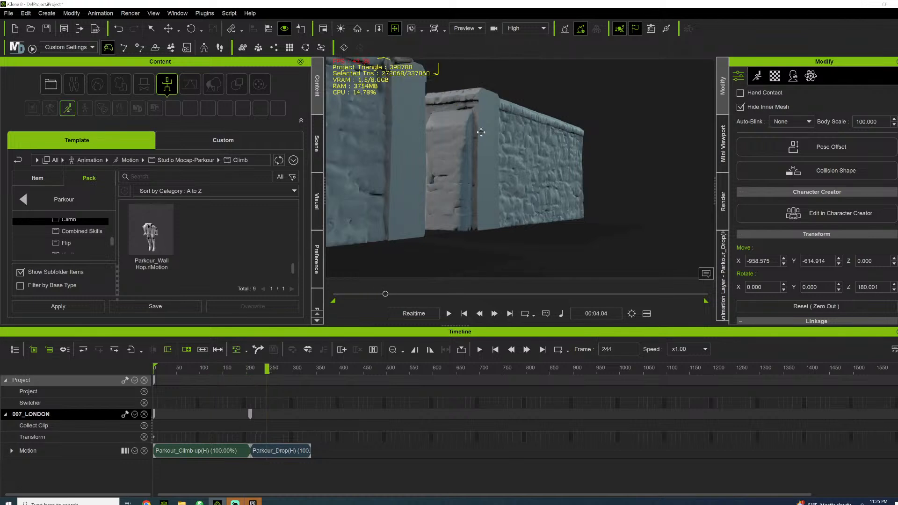
middle_click_drag(493, 104, 556, 101)
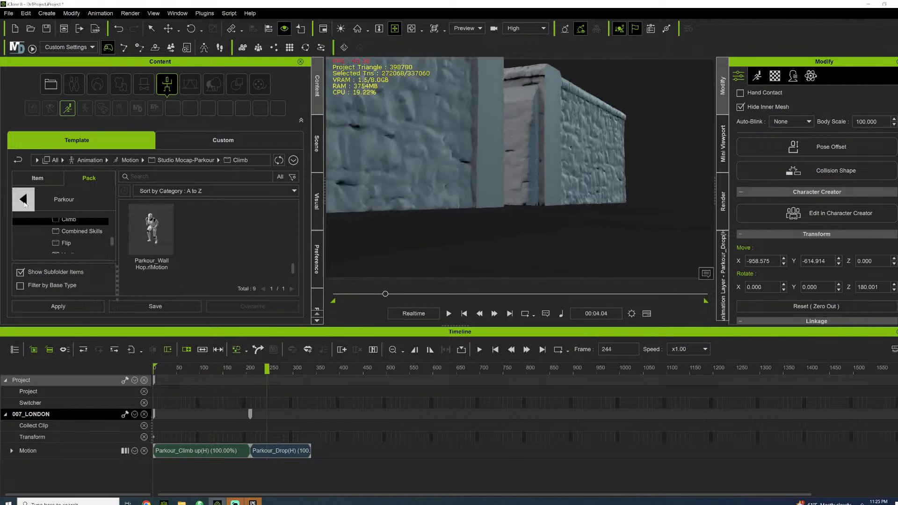
left_click(23, 199)
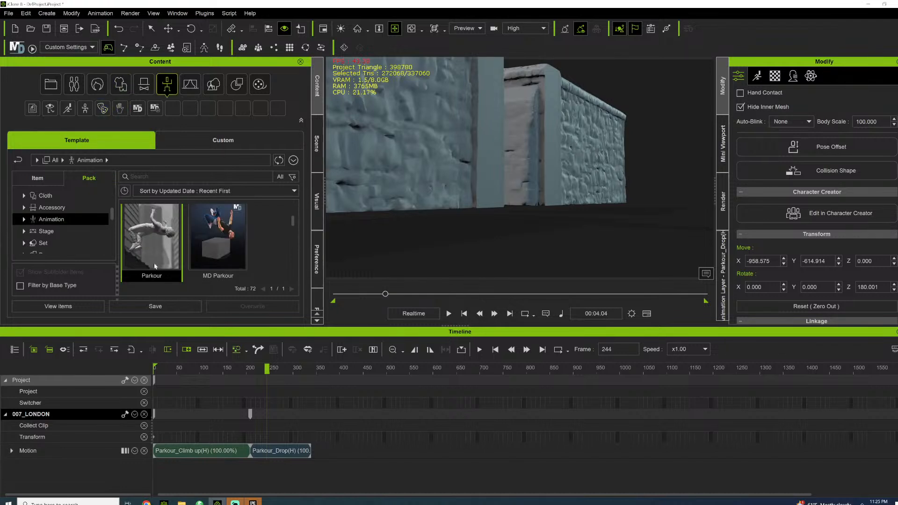
left_click(105, 110)
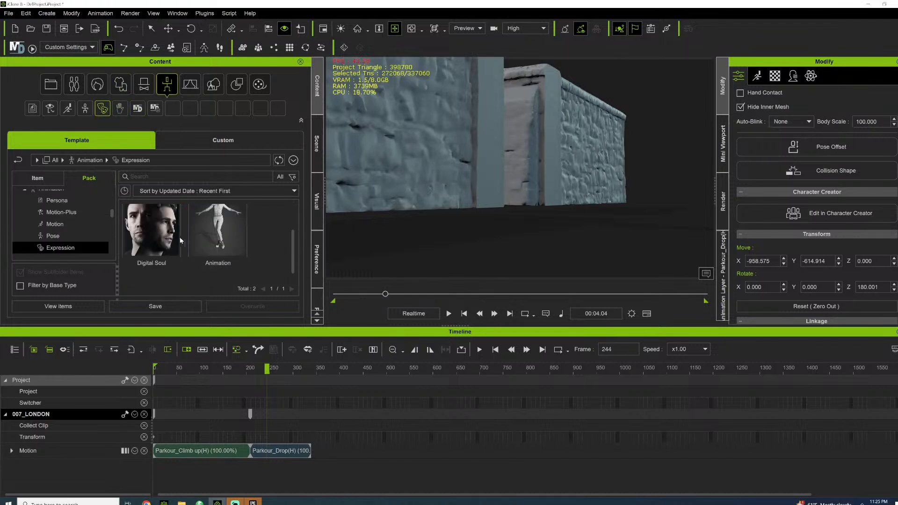
double_click(47, 248)
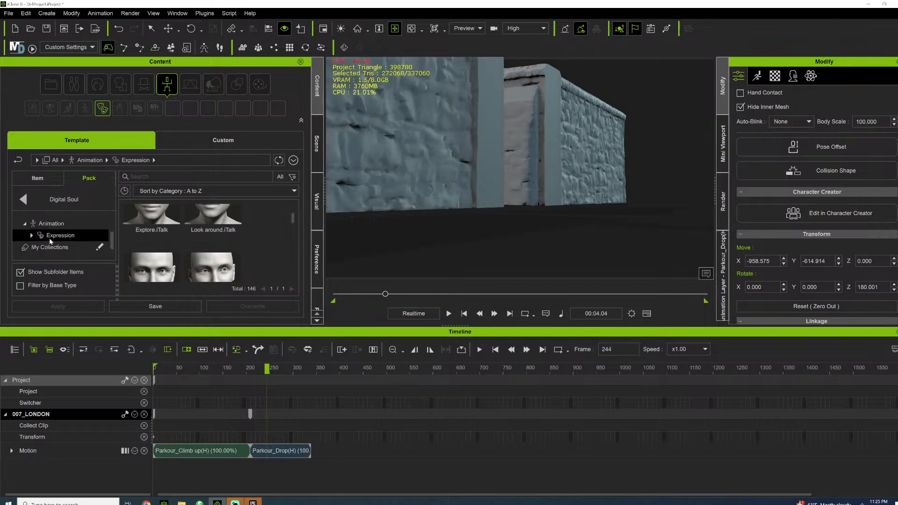
double_click(49, 238)
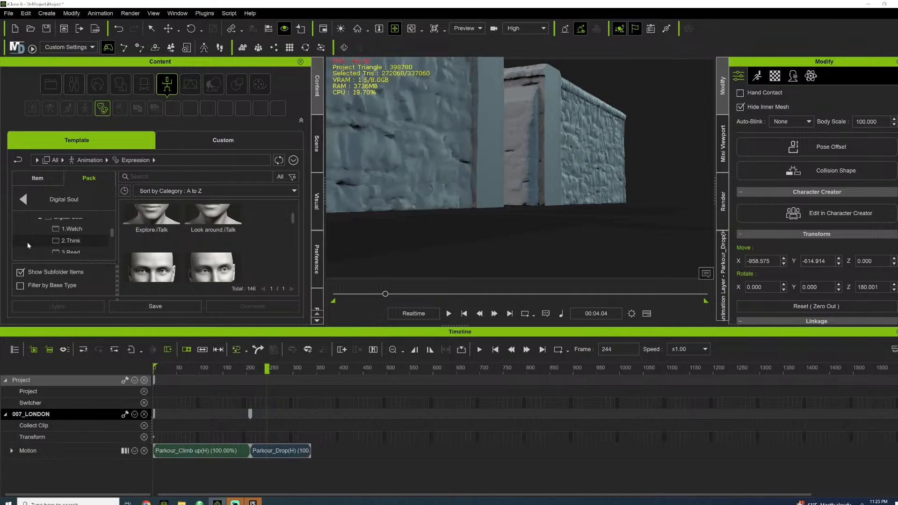
Apply the Angry stare_M expression from the 5.Feel_Dislike, 1.Unhappy folder to the 007_LONDON character
scroll(62, 243, "down", 1)
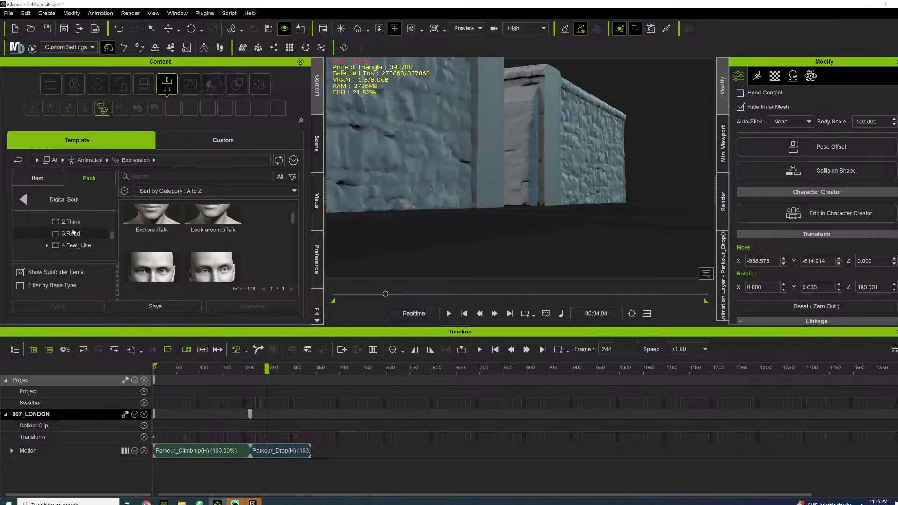
scroll(65, 234, "down", 1)
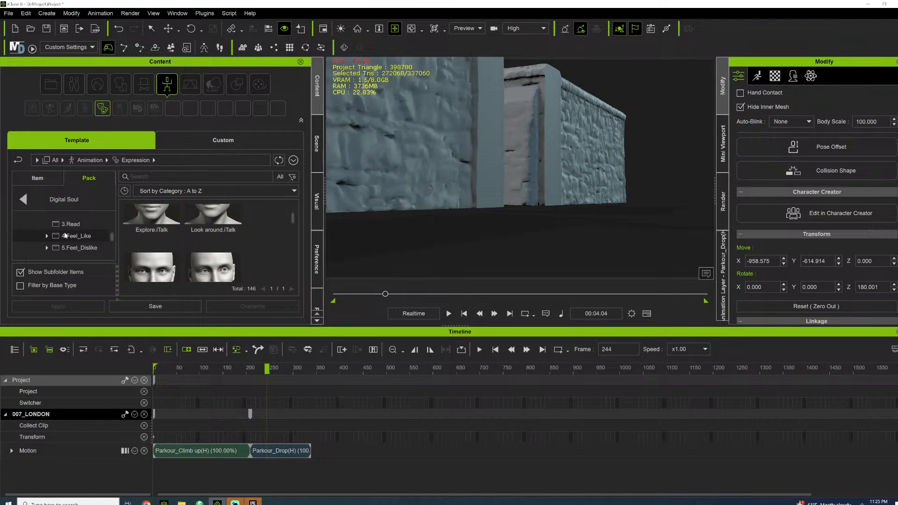
scroll(65, 235, "down", 1)
left_click(47, 229)
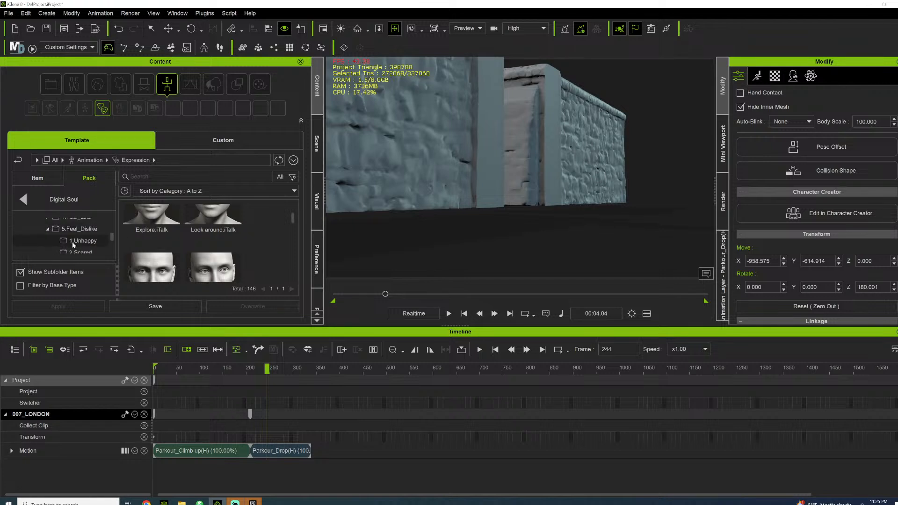
left_click(79, 240)
double_click(151, 234)
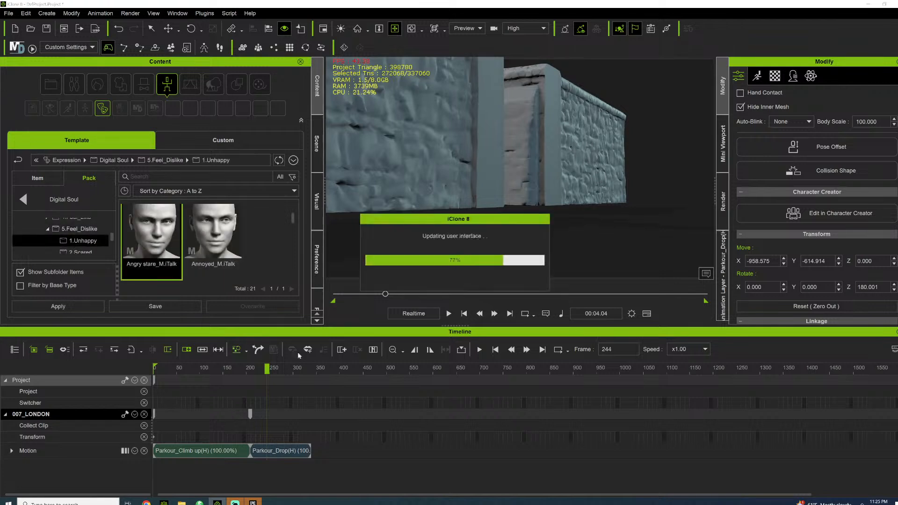
Return to frame 0 and show the Expression track for 007_LONDON in the timeline
left_click_drag(266, 414, 132, 418)
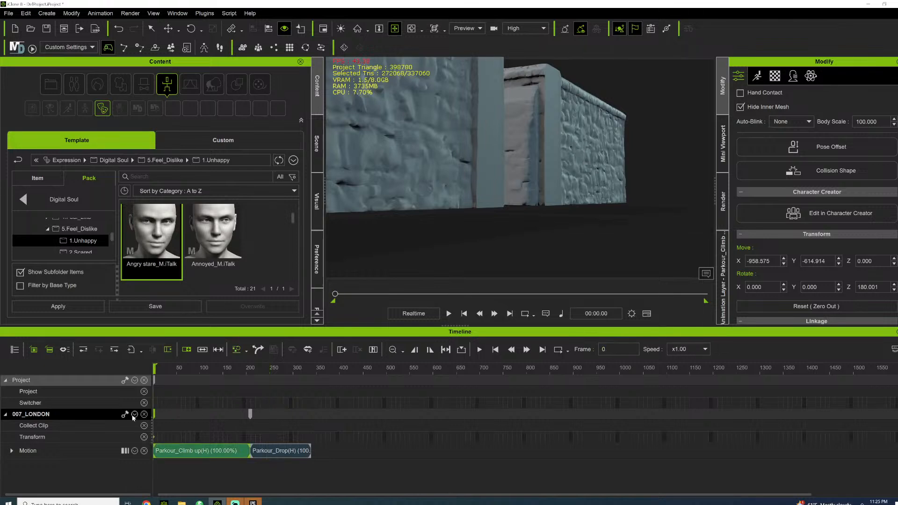
left_click(134, 415)
left_click(143, 350)
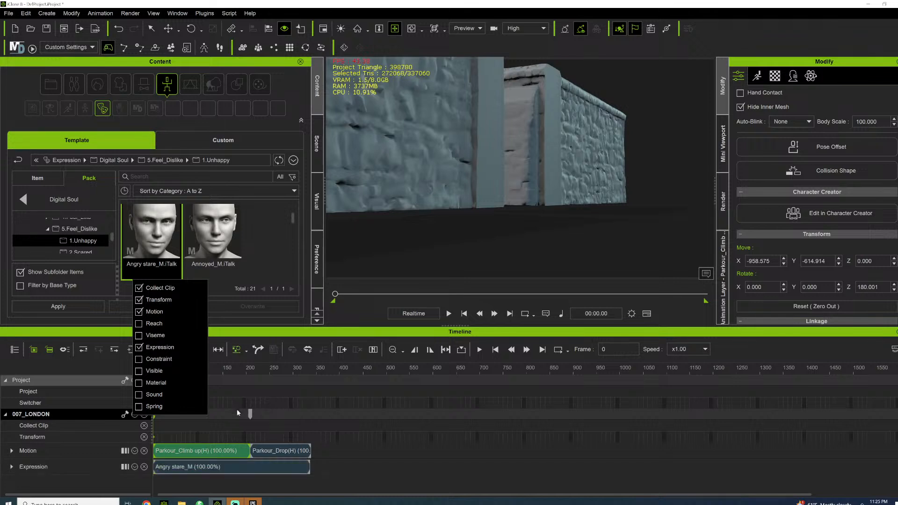
left_click(263, 427)
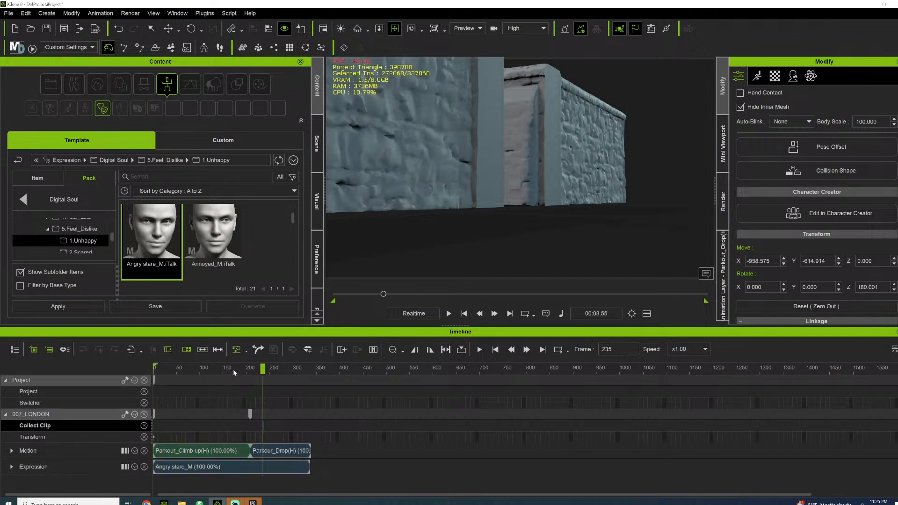
Go to the landing at frame 296 and play on, viewing the character's face and body from the side
left_click_drag(239, 369, 292, 373)
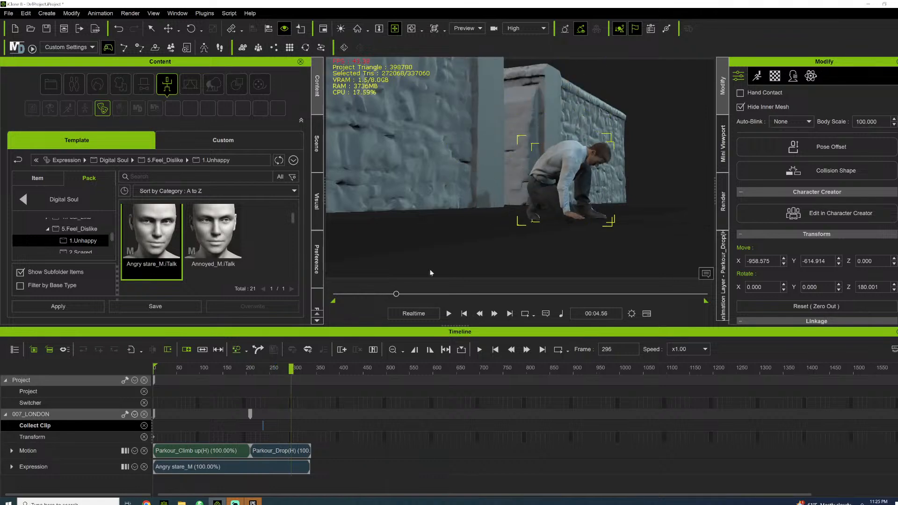
scroll(524, 147, "up", 6)
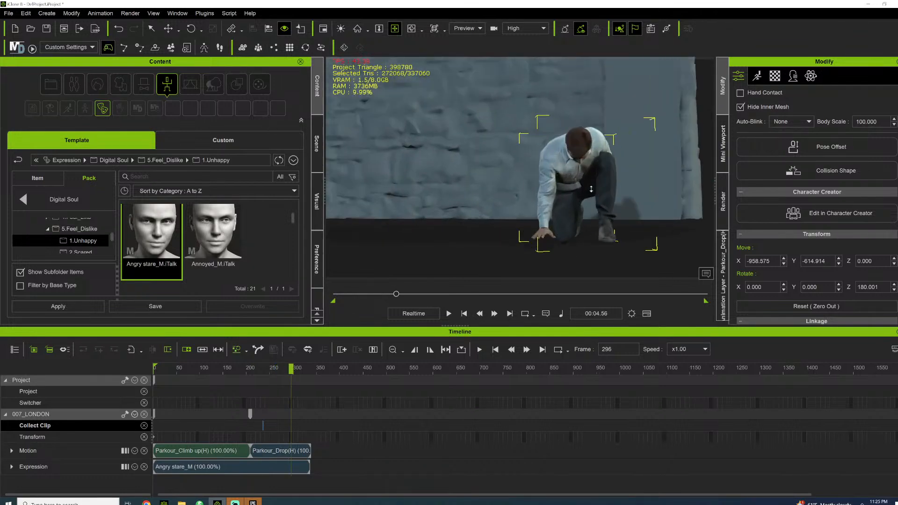
right_click_drag(577, 165, 703, 166)
key("space")
middle_click_drag(579, 142, 517, 248)
key("space")
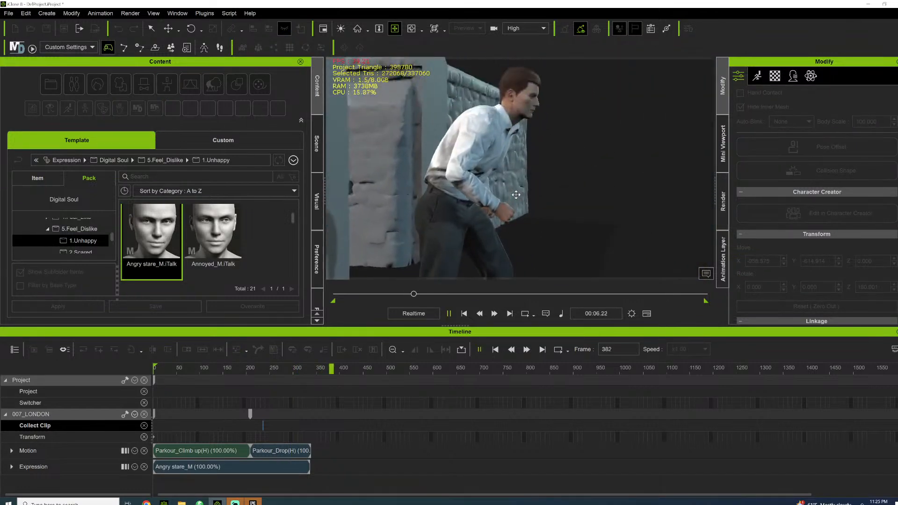
Mark a collect clip from frame 0 to the end of the drop and add it to the library as MotionPlus
left_click(158, 373)
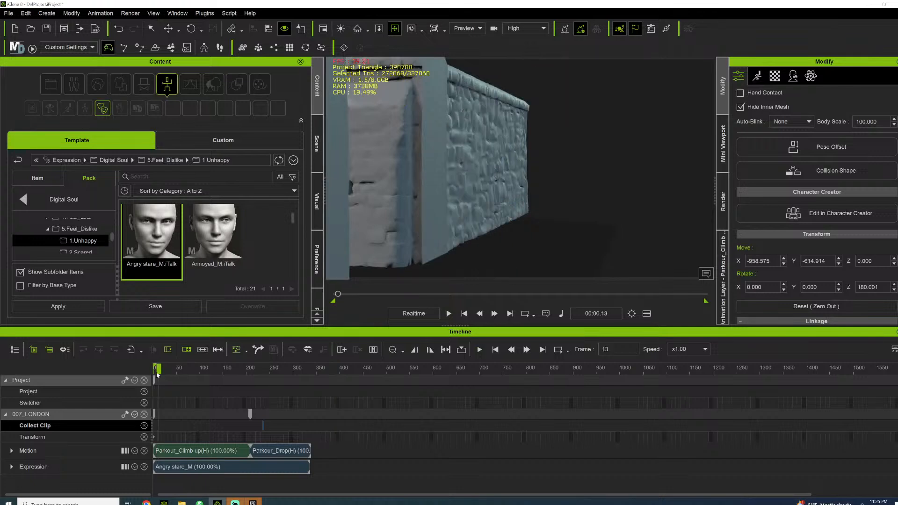
left_click_drag(137, 376, 139, 391)
left_click_drag(313, 429, 109, 426)
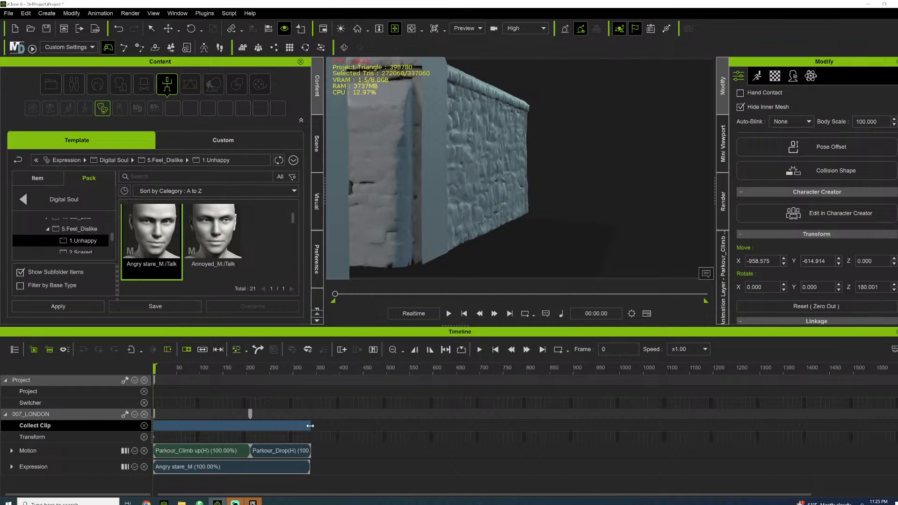
left_click(284, 428)
right_click(284, 426)
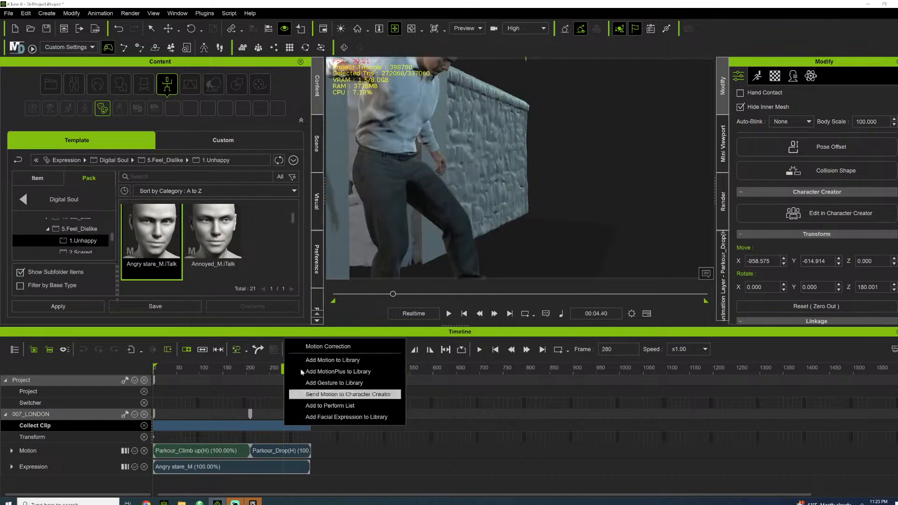
left_click(320, 369)
left_click(556, 338)
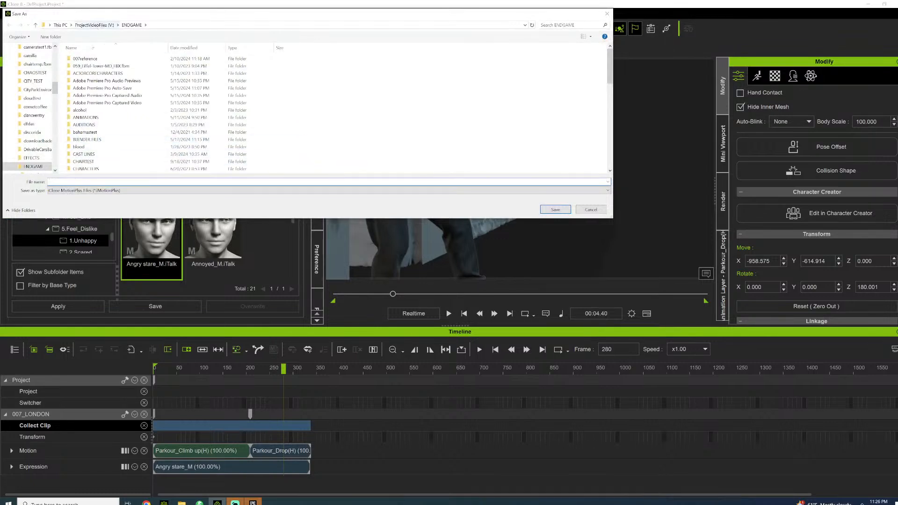
Create a londonscene folder inside MOTIONPLUS_FINAL and save the MotionPlus file in it under a name starting with 007hoppingover
scroll(97, 130, "down", 5)
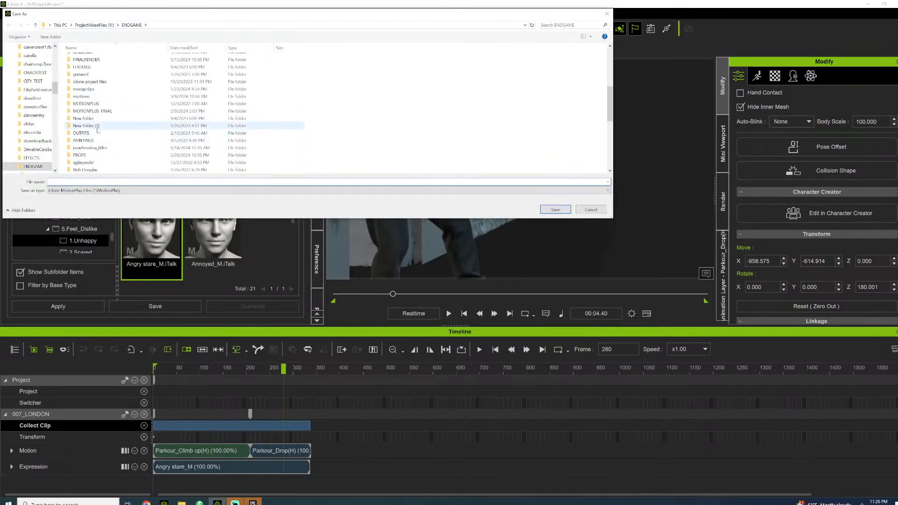
double_click(92, 111)
scroll(103, 127, "down", 5)
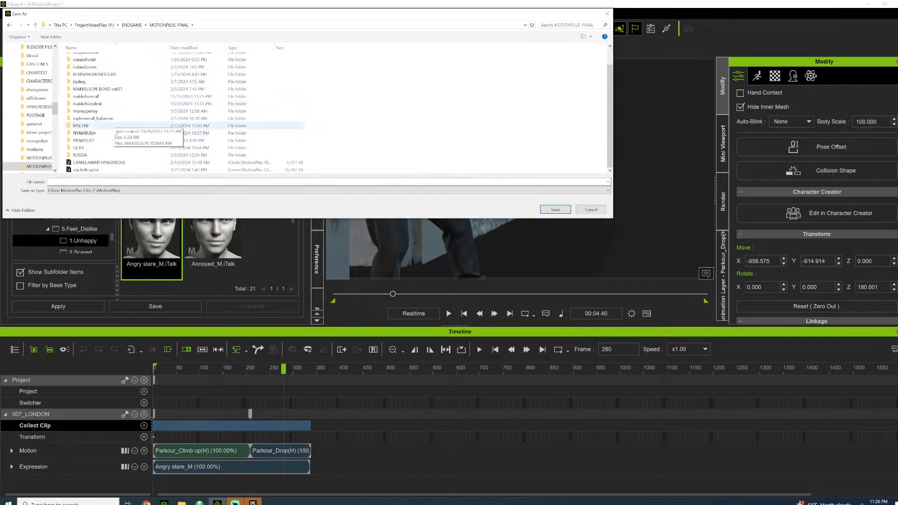
scroll(114, 122, "up", 1)
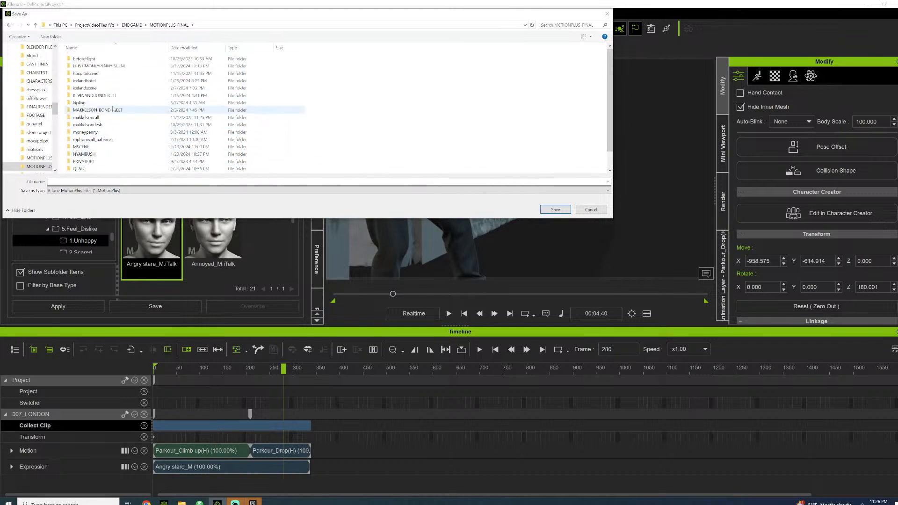
left_click(50, 36)
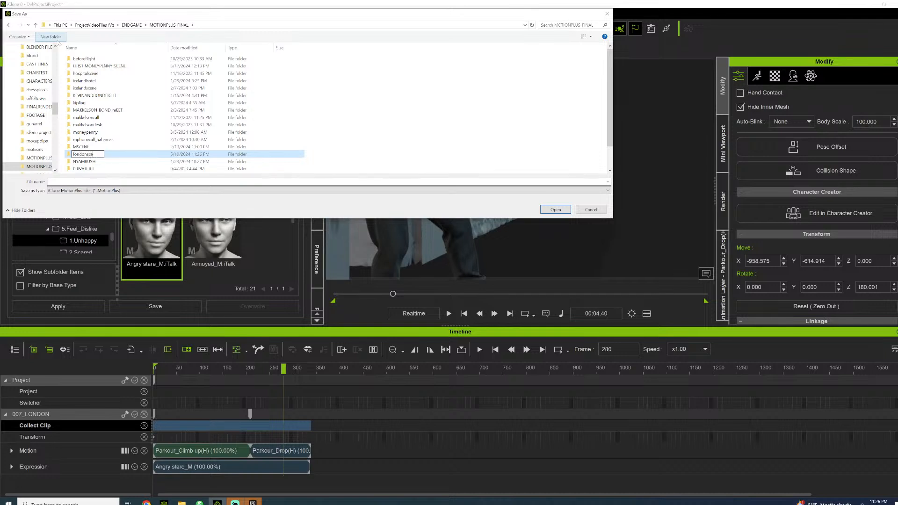
key("Return")
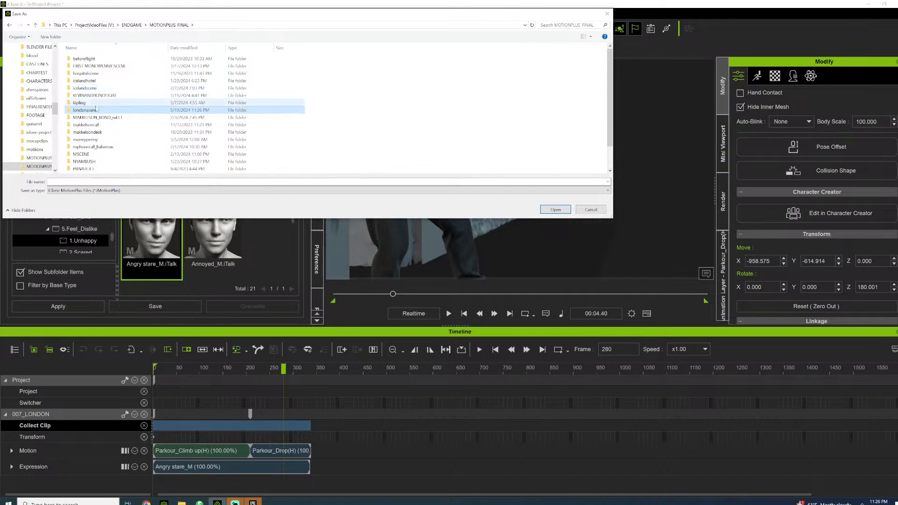
key("Return")
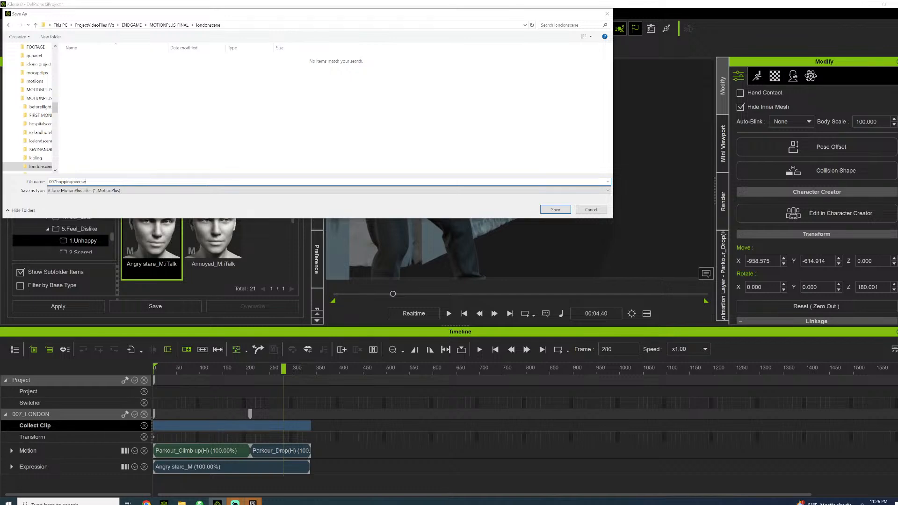
key("Return")
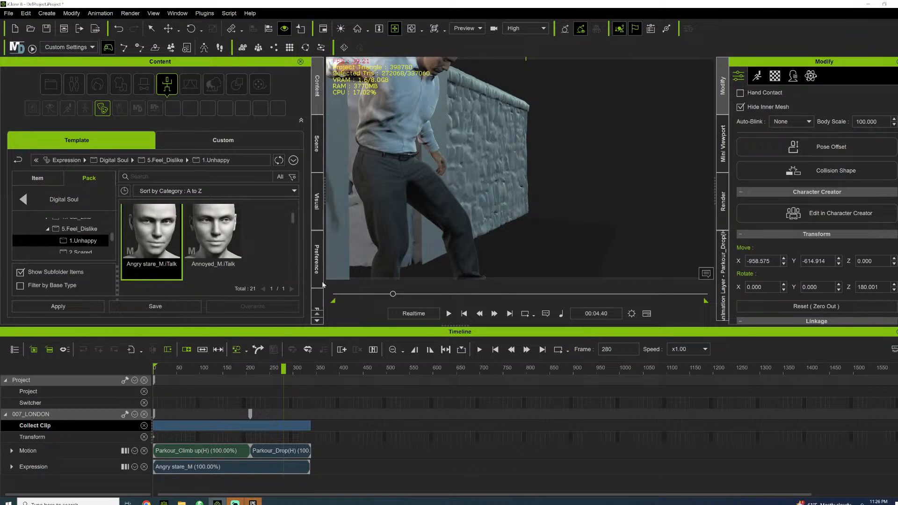
Replay the climb and drop from frame 28 until the character rises after landing
left_click(167, 372)
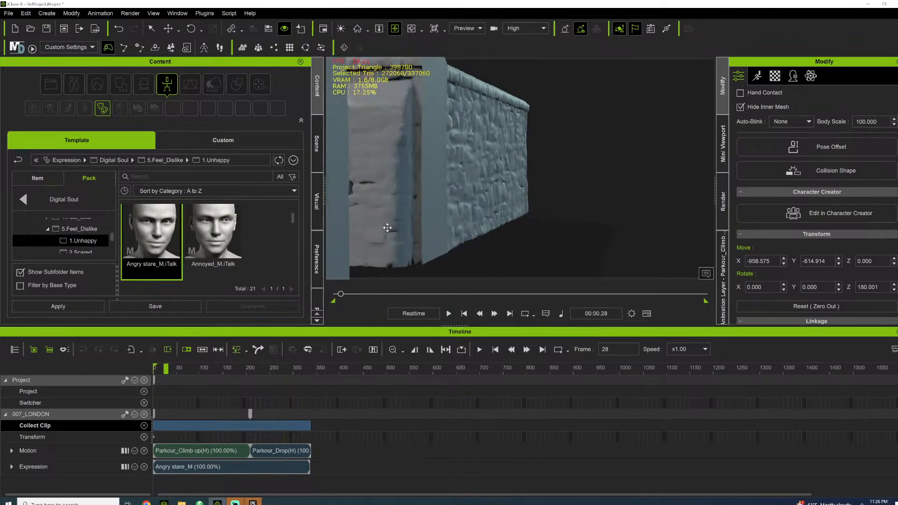
key("space")
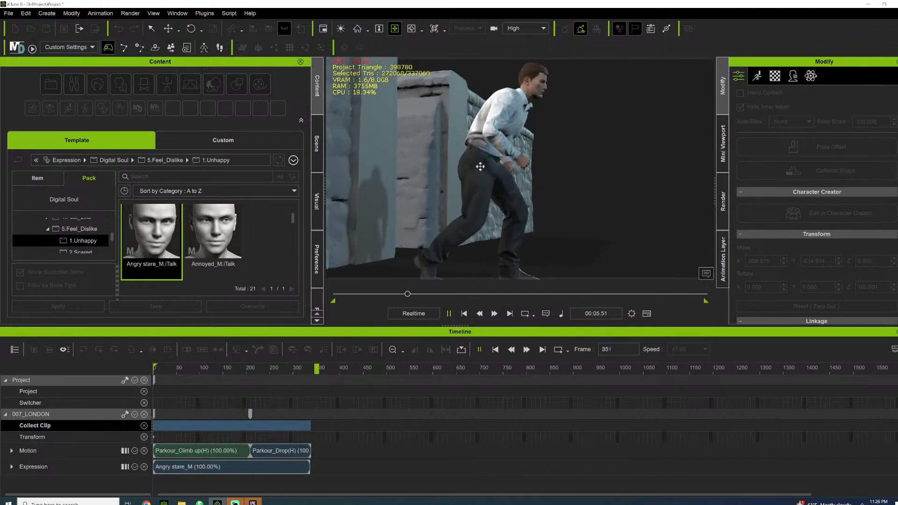
key("space")
Replay the drop from frame 253, pausing at frames 304, 322 and 344 to examine the landing from several angles
left_click(273, 370)
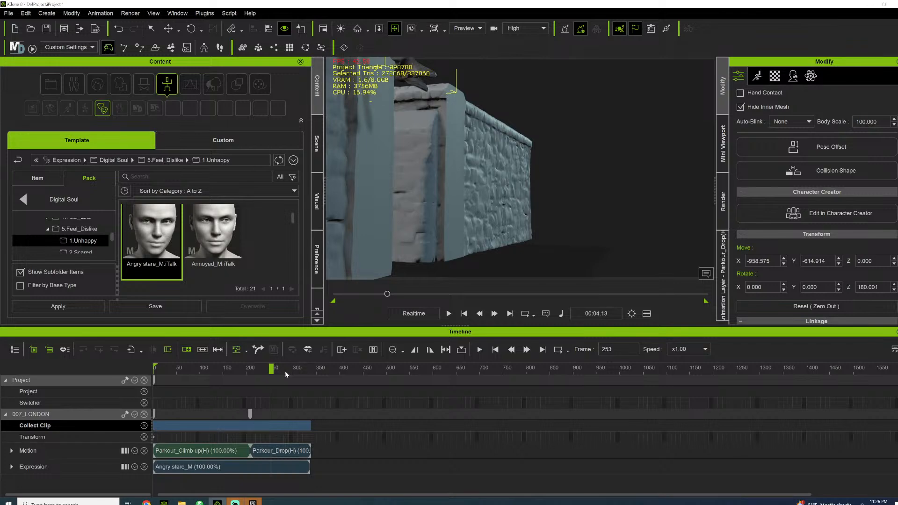
key("space")
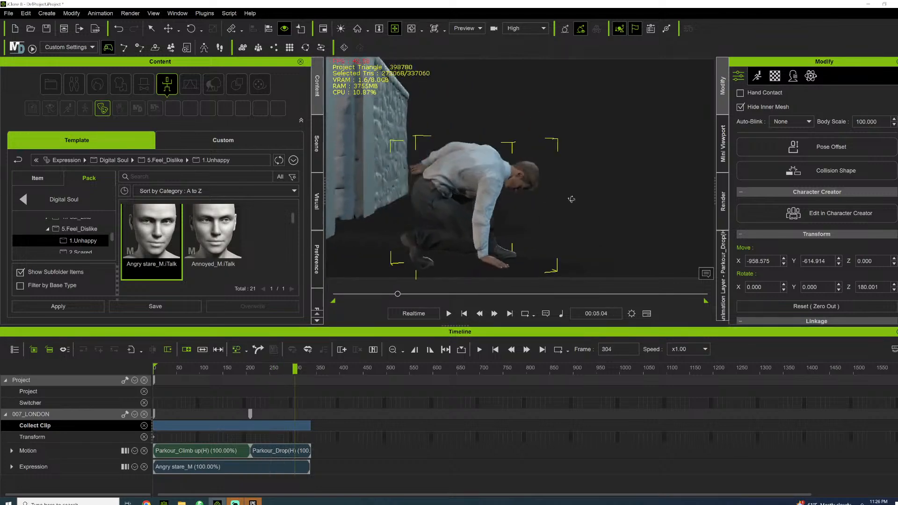
key("space")
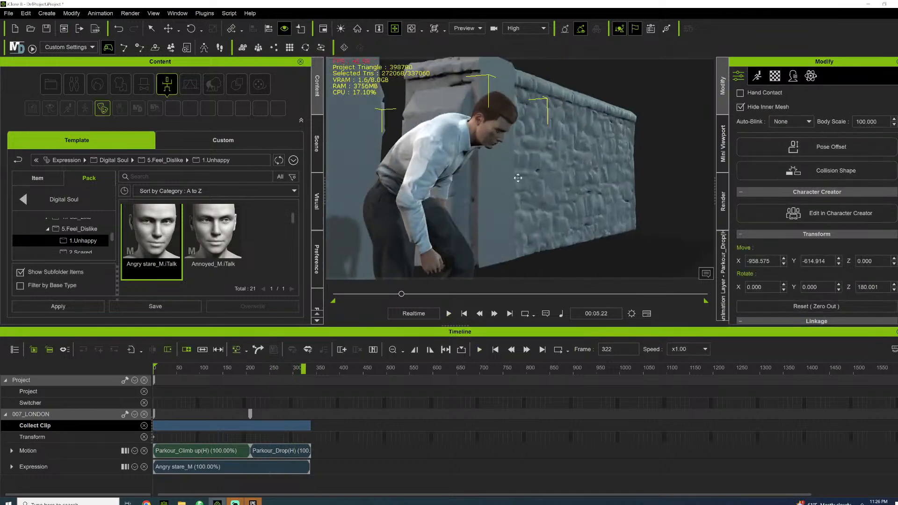
right_click_drag(525, 180, 440, 197)
left_click_drag(470, 179, 472, 204)
key("space")
key("space")
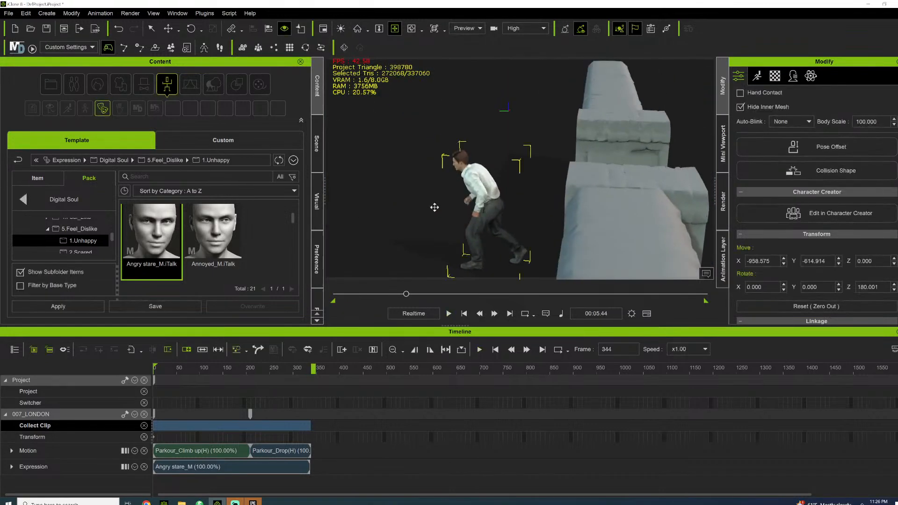
right_click_drag(435, 207, 474, 219)
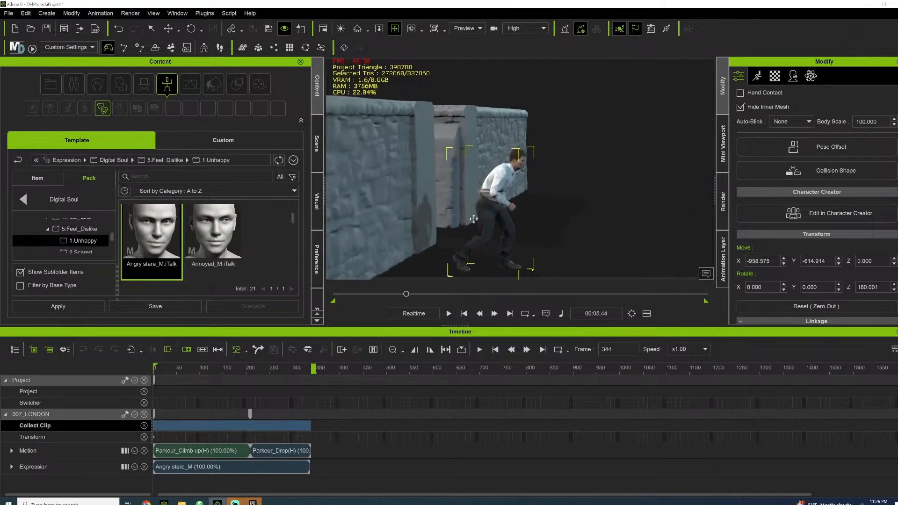
Replay the climb and drop from frame 73, pausing at frames 303 and 322 to examine the landing up close
left_click(186, 370)
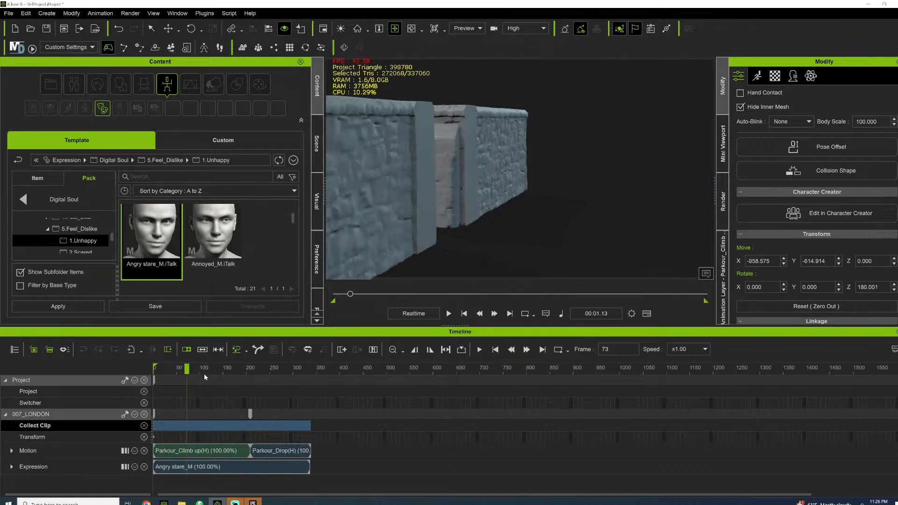
left_click_drag(205, 373, 286, 333)
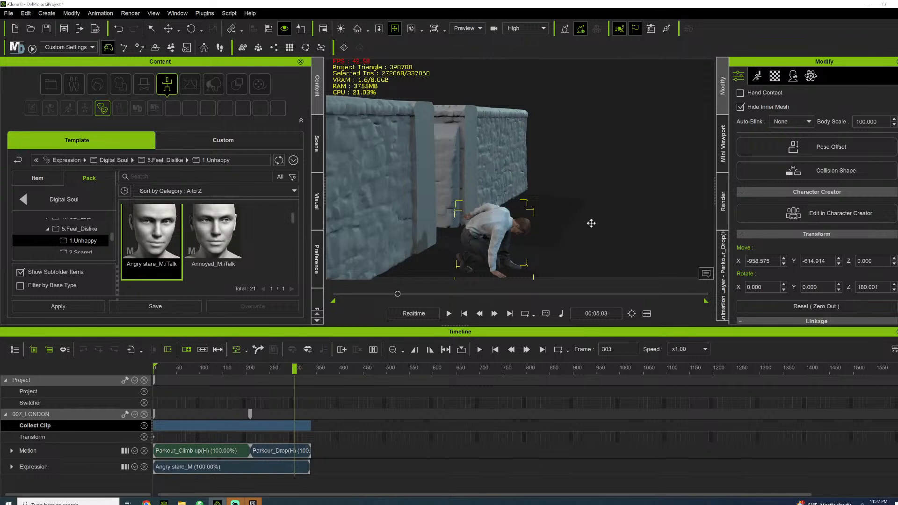
scroll(591, 223, "up", 10)
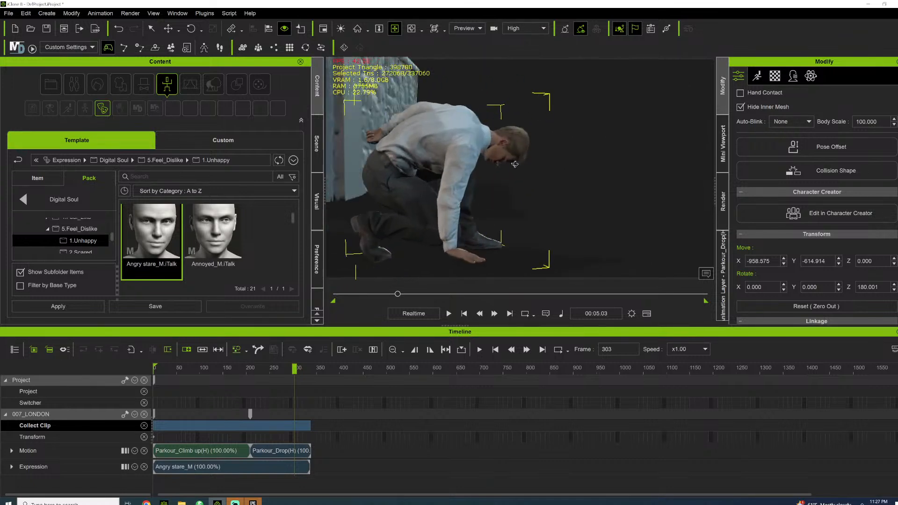
right_click_drag(515, 164, 497, 186)
key("space")
key("space")
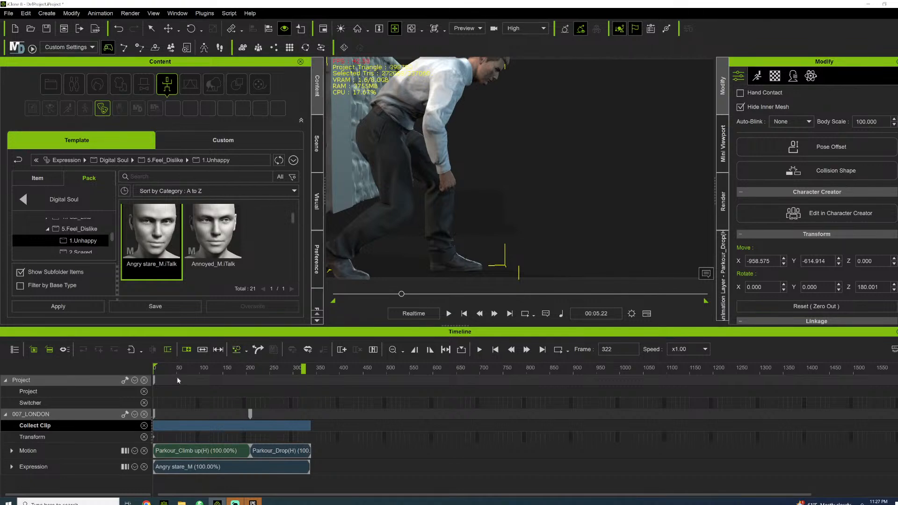
Delete all motion and expression clips from the 007_LONDON character, and remove the stone wall from the scene
left_click(164, 371)
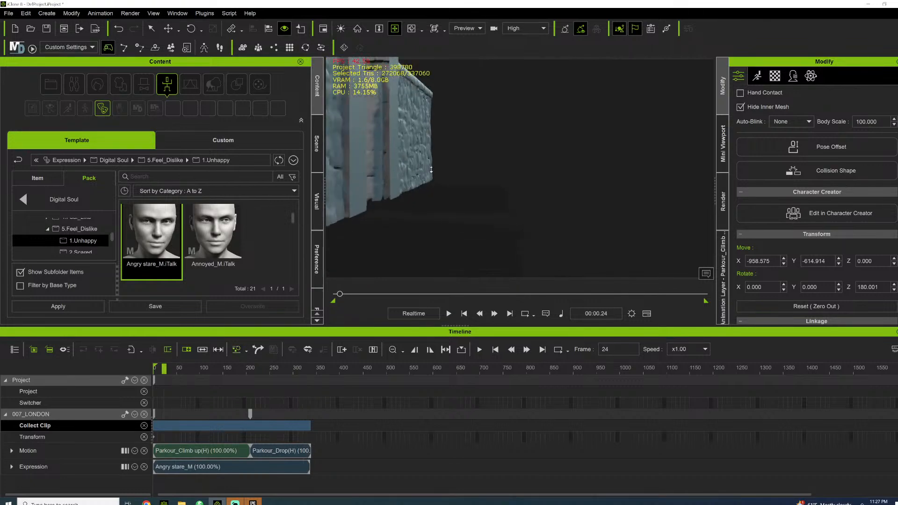
scroll(421, 168, "down", 3)
right_click_drag(421, 168, 434, 169)
scroll(434, 169, "down", 6)
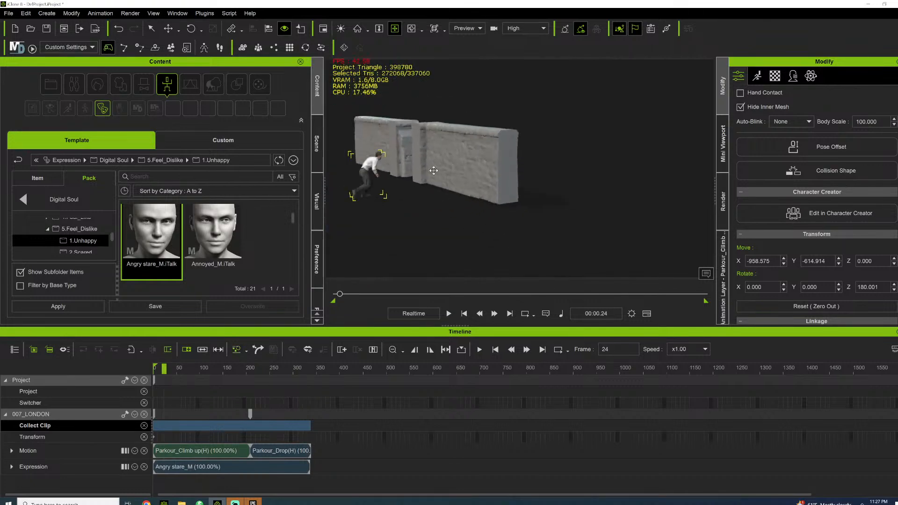
left_click_drag(435, 170, 518, 197)
left_click(204, 412)
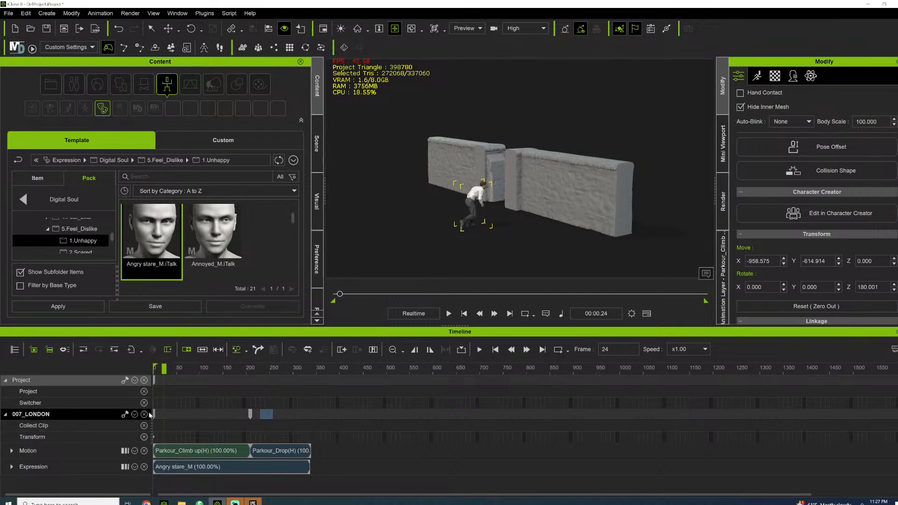
key("Delete")
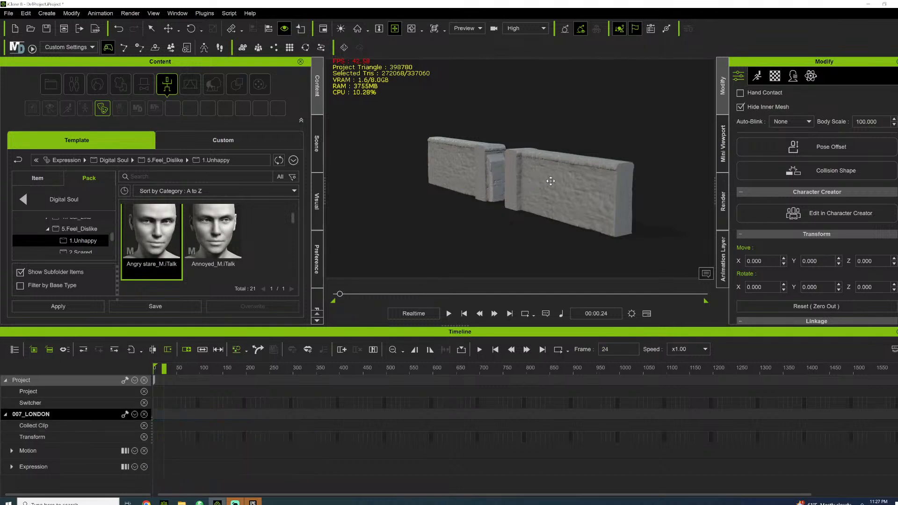
left_click(552, 177)
key("Delete")
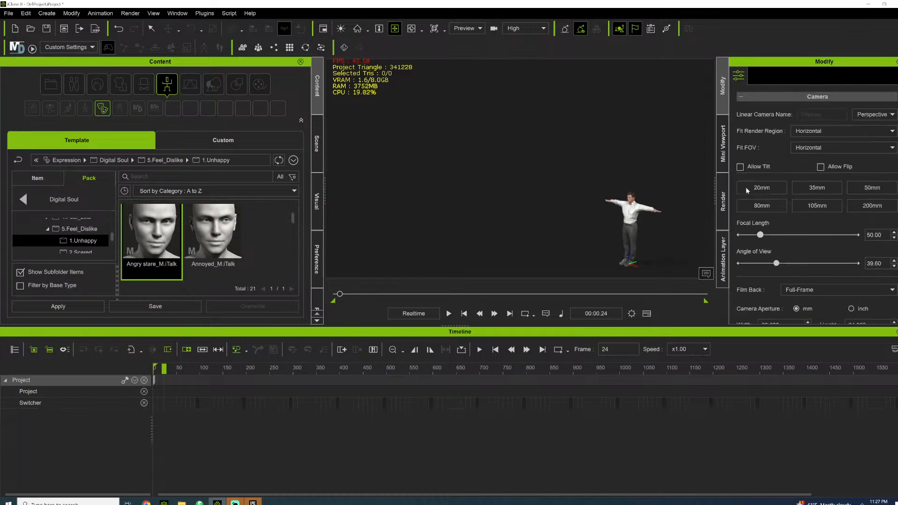
Browse the Animation content packs, opening the Pose category and looking through the categories below it
left_click(66, 160)
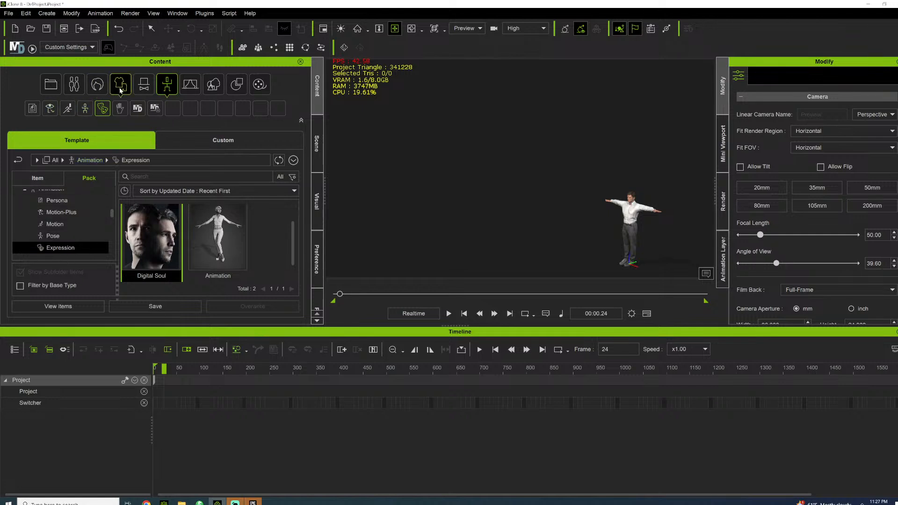
left_click(84, 109)
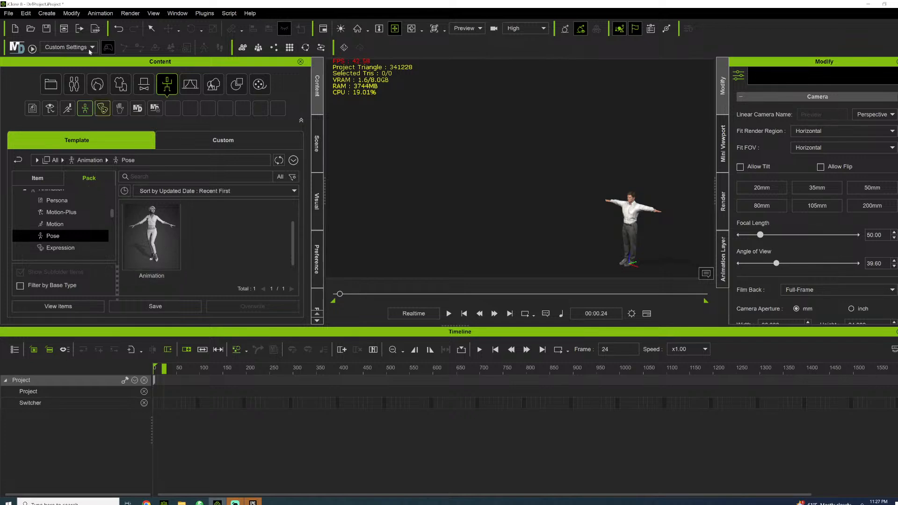
left_click(204, 13)
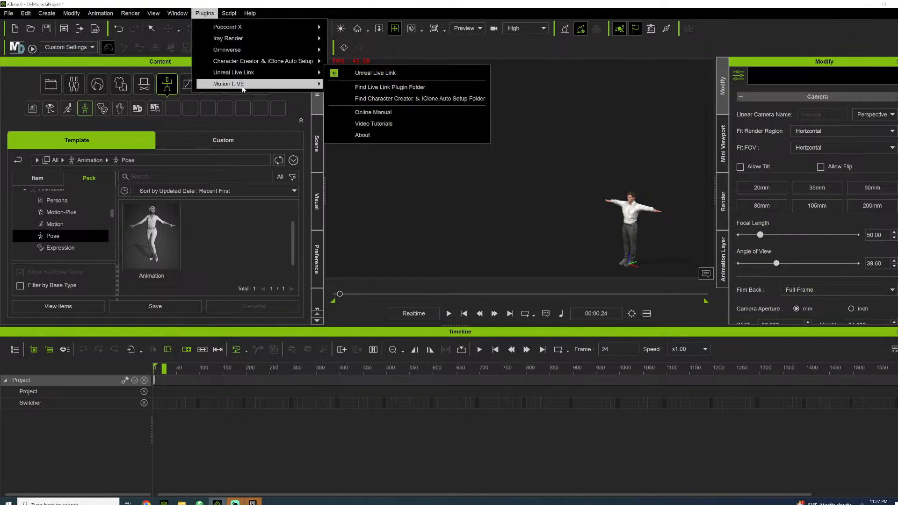
left_click(111, 210)
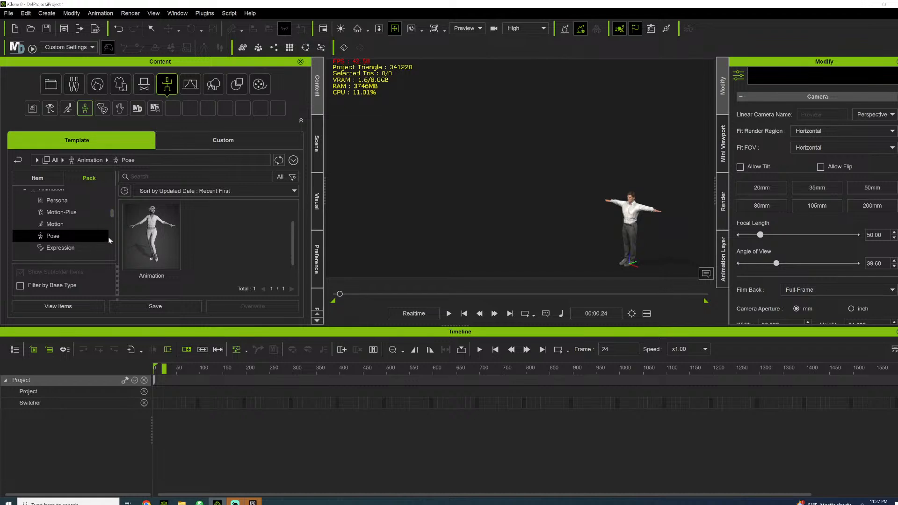
scroll(111, 227, "down", 2)
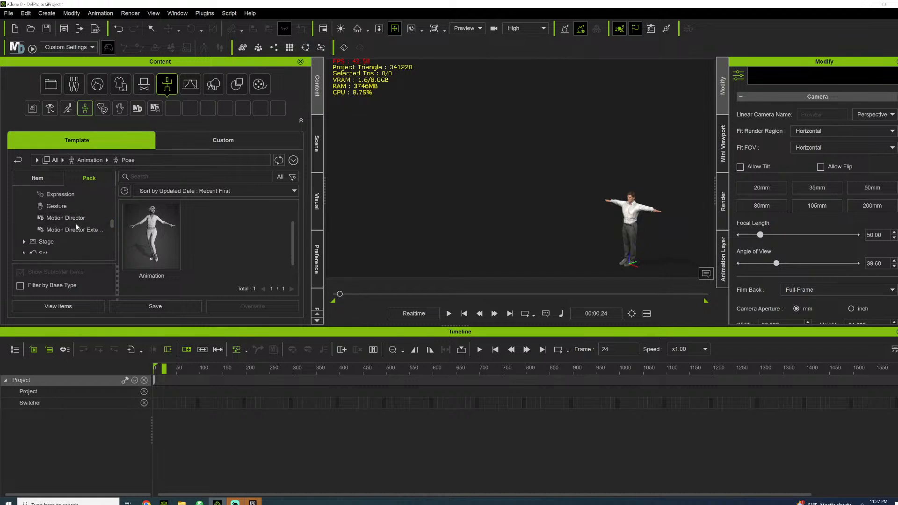
Apply the Casual_All_M.iMD motion from the Motion Director templates to the standing character
left_click(75, 220)
scroll(204, 258, "down", 2)
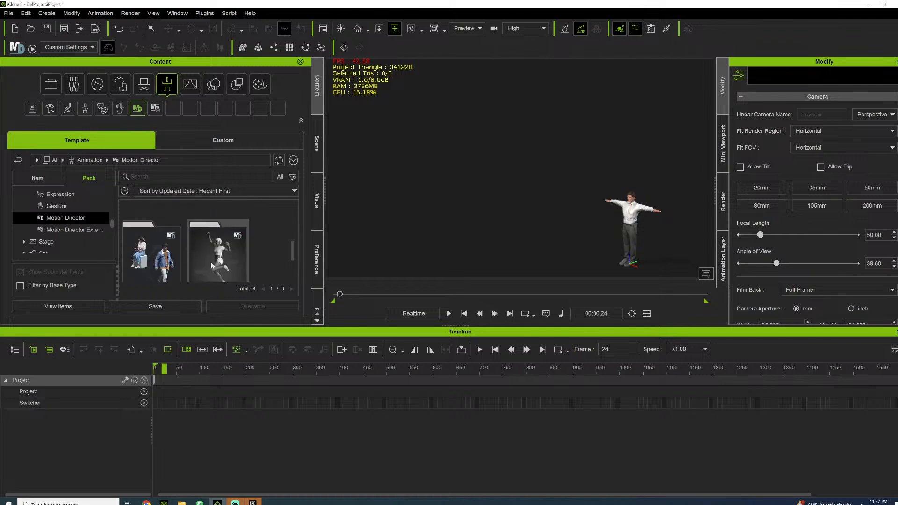
double_click(231, 246)
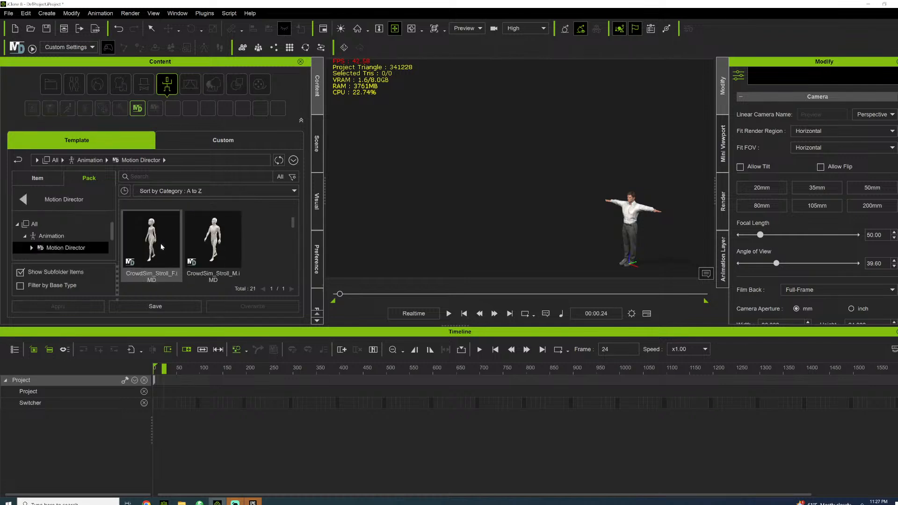
scroll(161, 246, "down", 2)
scroll(161, 246, "down", 2)
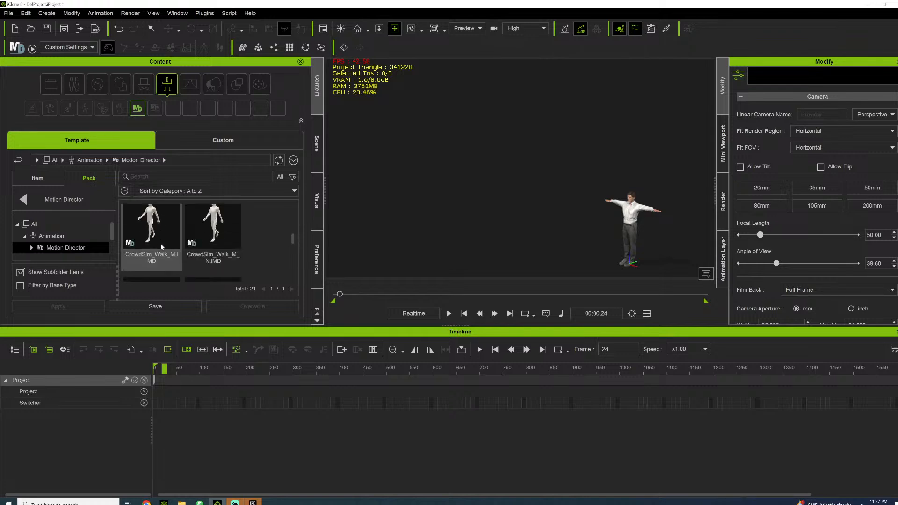
scroll(160, 249, "down", 1)
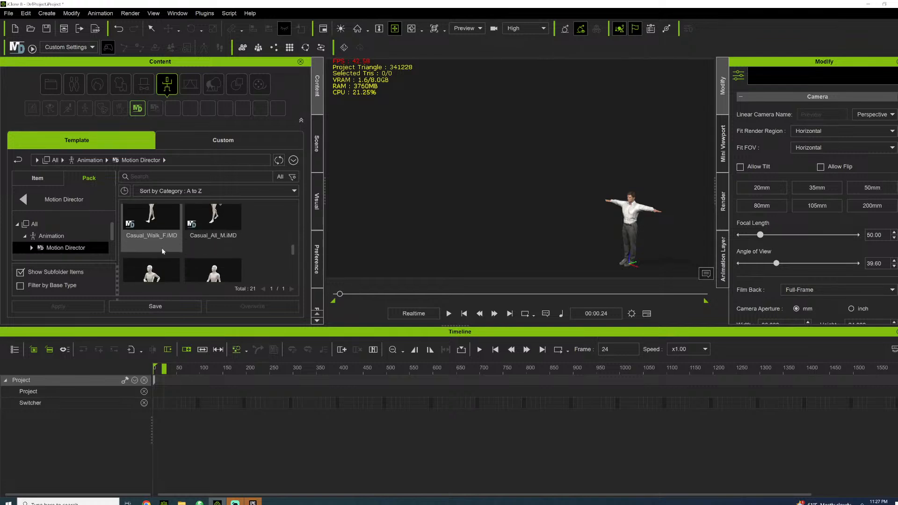
left_click_drag(213, 232, 629, 220)
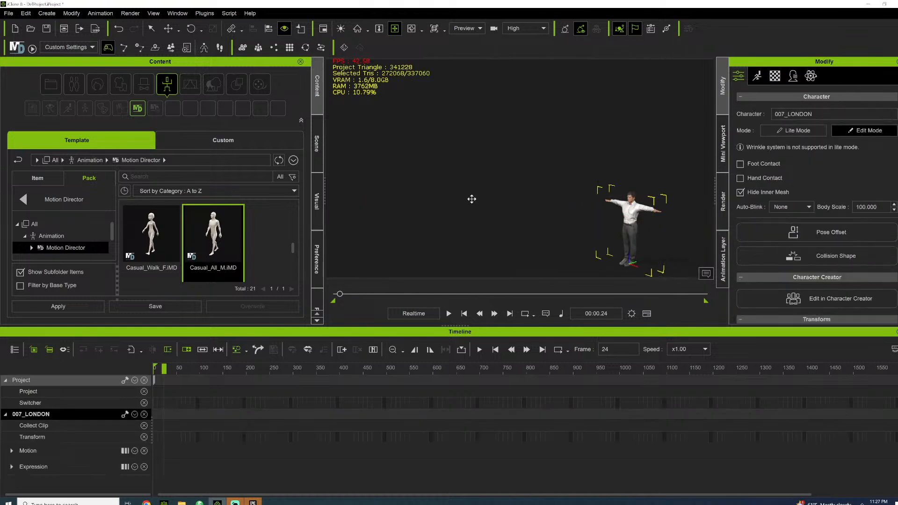
View the character from behind and switch to the workspace layout with the Motion Director controls
right_click_drag(455, 175, 329, 153)
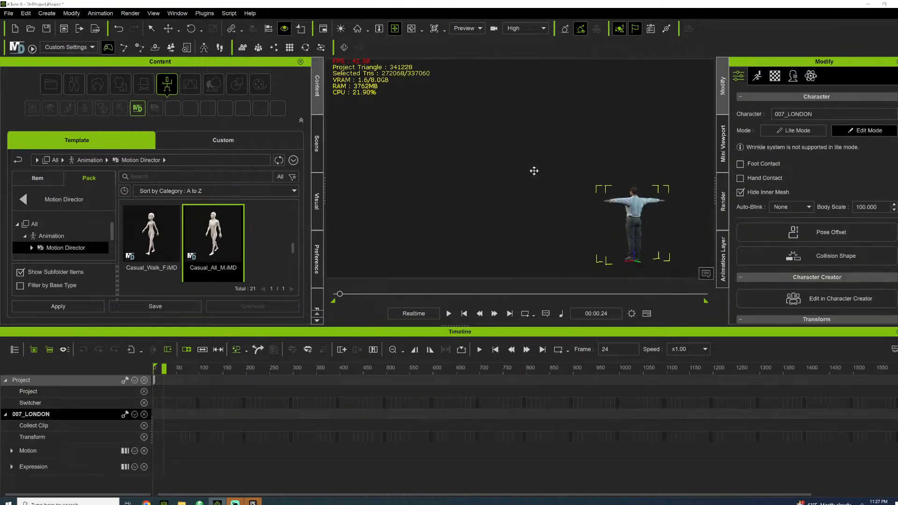
left_click_drag(533, 171, 485, 136)
scroll(615, 181, "up", 3)
right_click_drag(626, 179, 596, 185)
left_click_drag(597, 216, 544, 184)
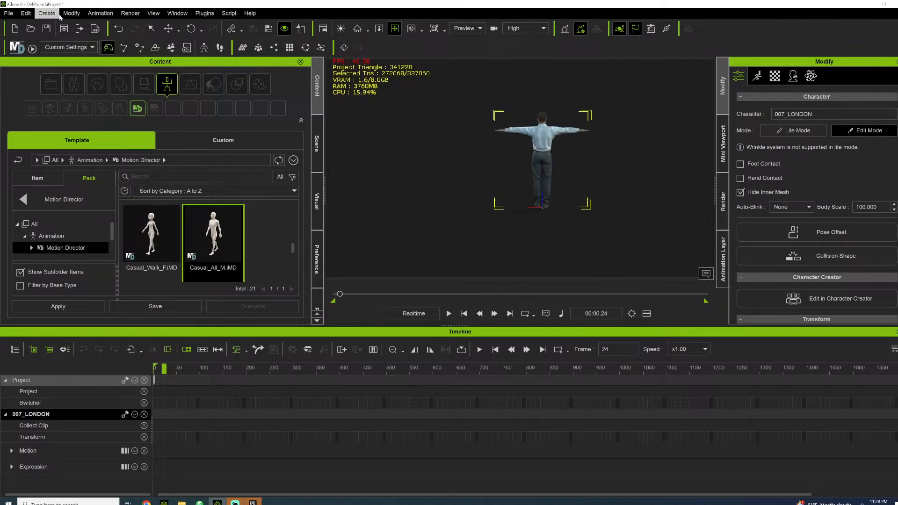
left_click(177, 13)
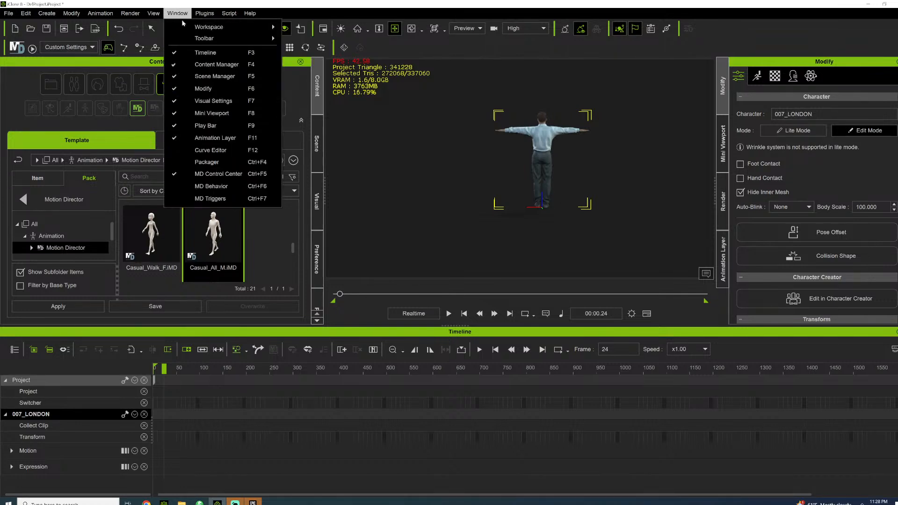
mouse_move(220, 27)
left_click(327, 106)
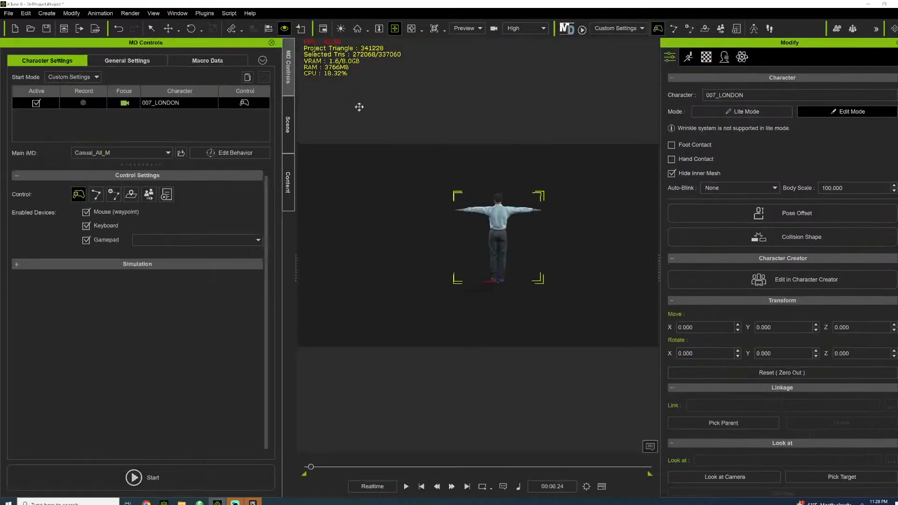
Enable recording for 007_LONDON and record a Motion Director take of the character walking forward
left_click(84, 103)
left_click(121, 477)
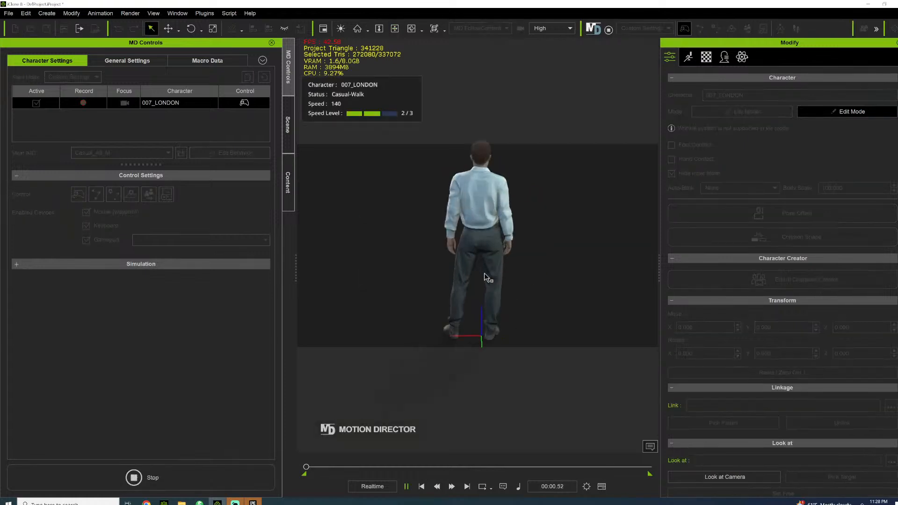
key("w")
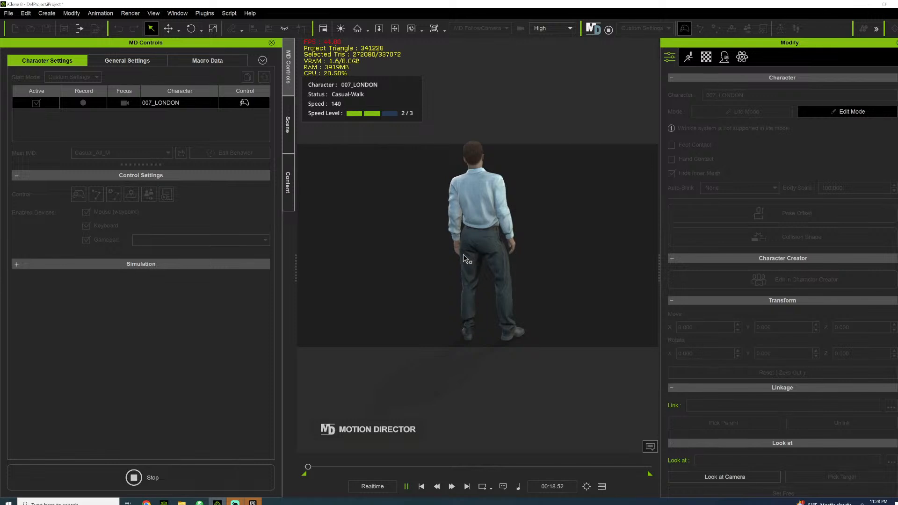
left_click(164, 476)
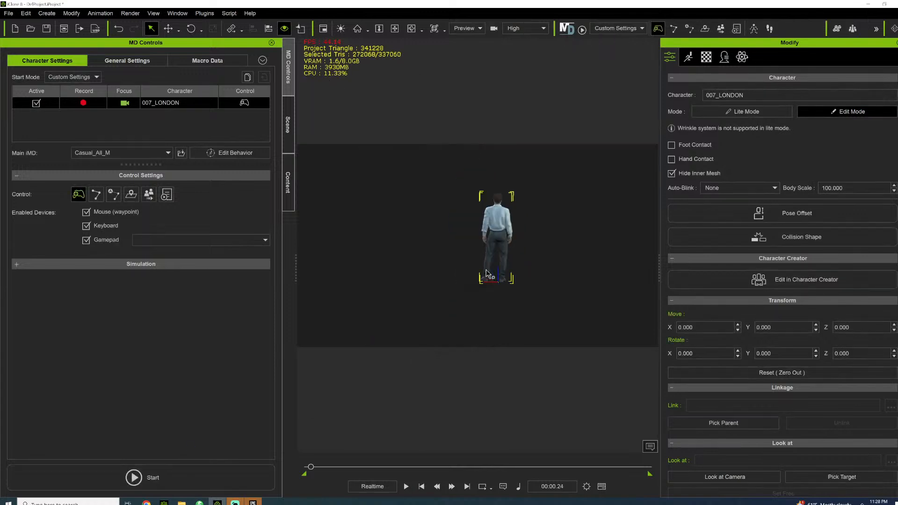
Show the timeline and set the project's end marker at frame 1412, where the MotionDirector clip ends
left_click(601, 486)
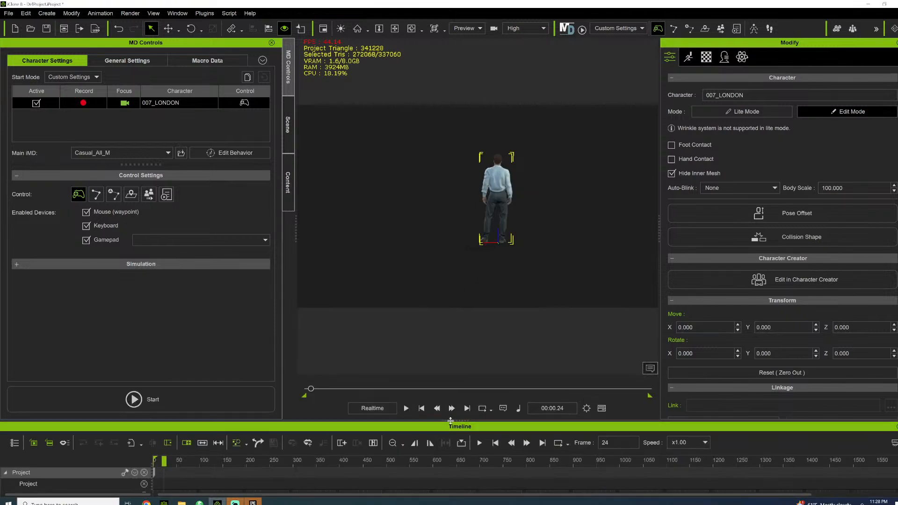
left_click_drag(318, 374, 231, 373)
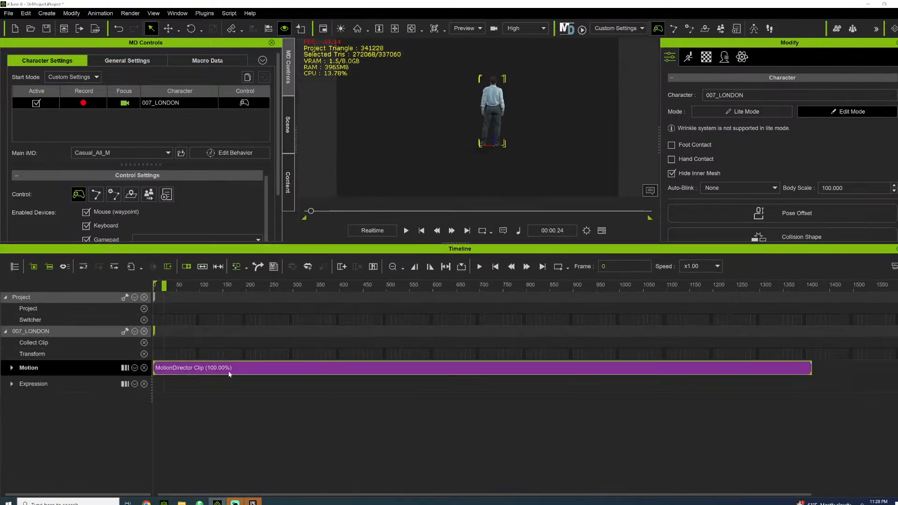
left_click_drag(230, 297, 813, 287)
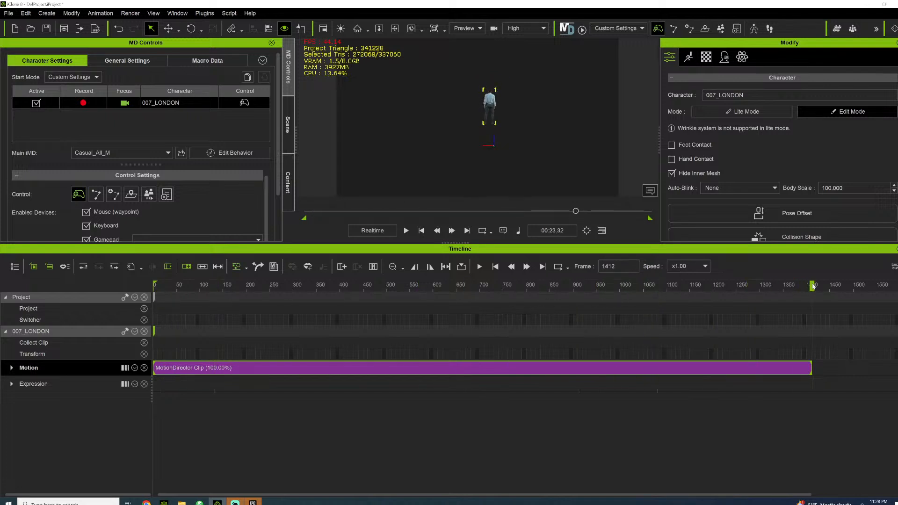
left_click(430, 266)
left_click_drag(198, 282, 477, 268)
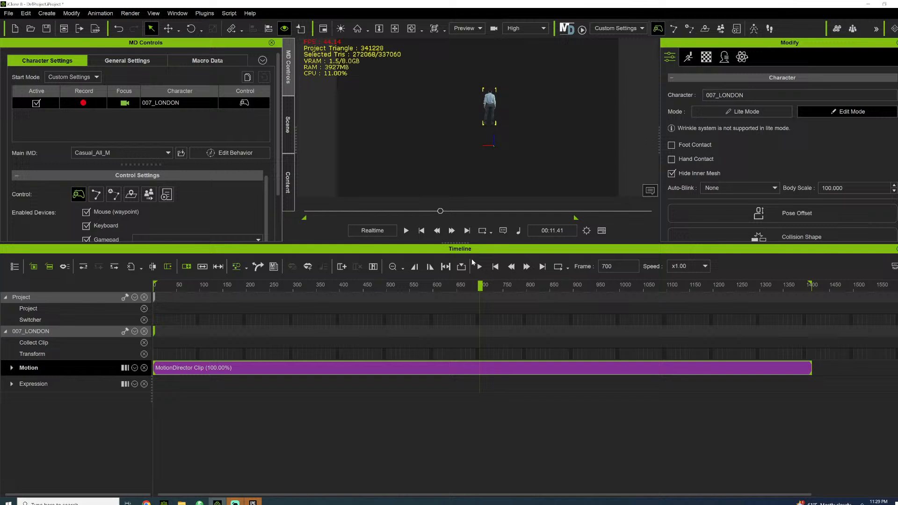
Set up an FBX export at 60 FPS over frames 0 to 1412 and choose the ANIMATIONS folder as save location
left_click(8, 13)
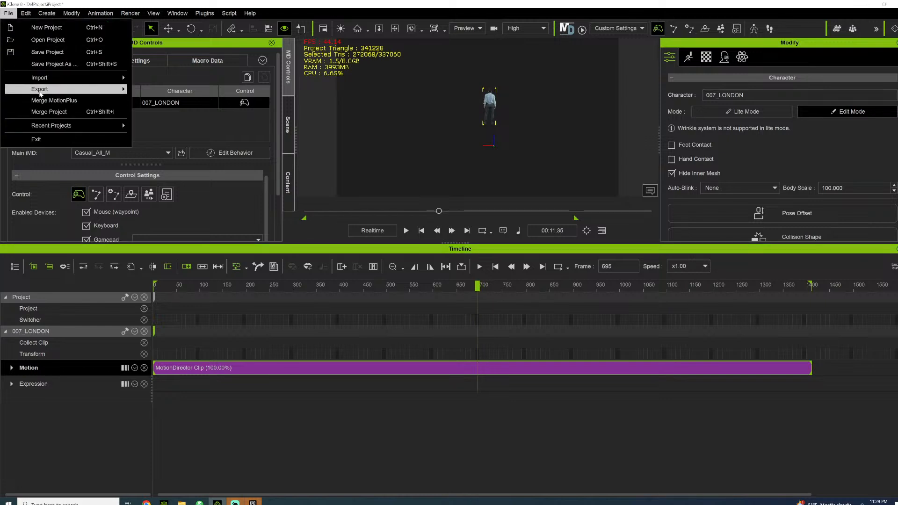
mouse_move(52, 89)
left_click(154, 101)
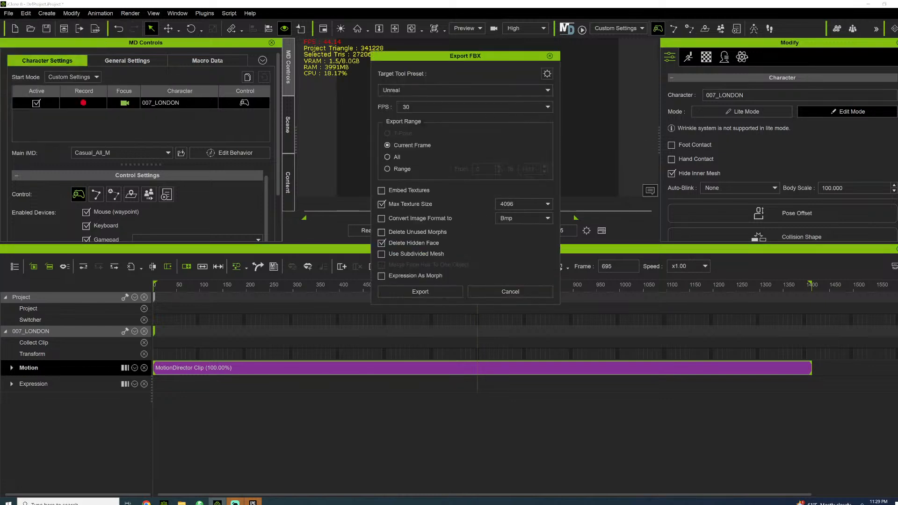
left_click(547, 107)
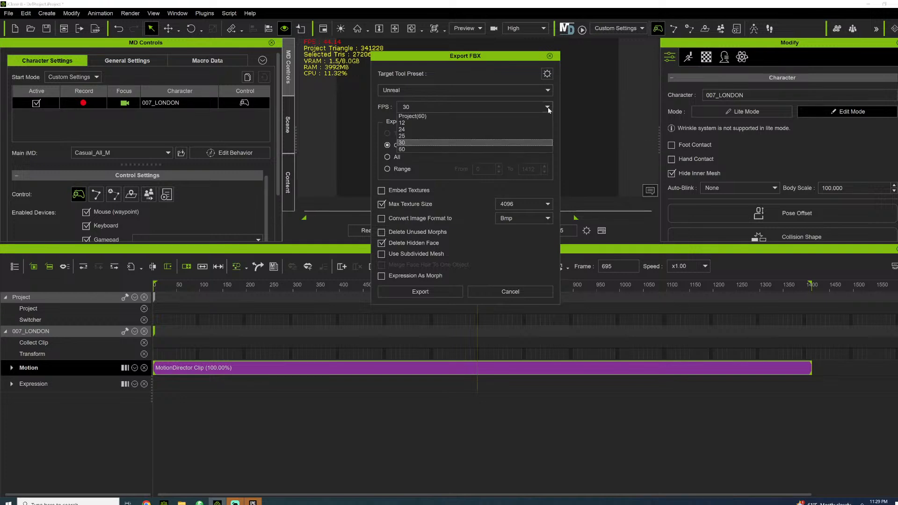
left_click(409, 149)
left_click(398, 169)
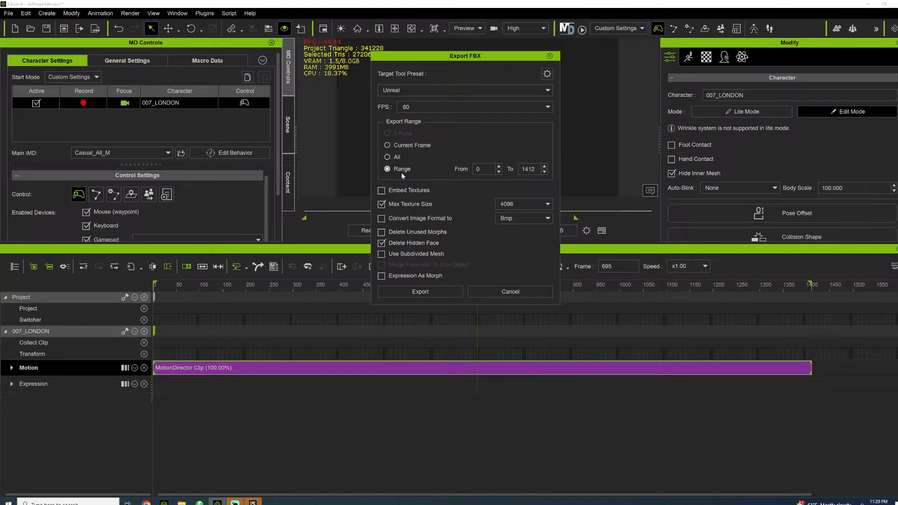
left_click(417, 292)
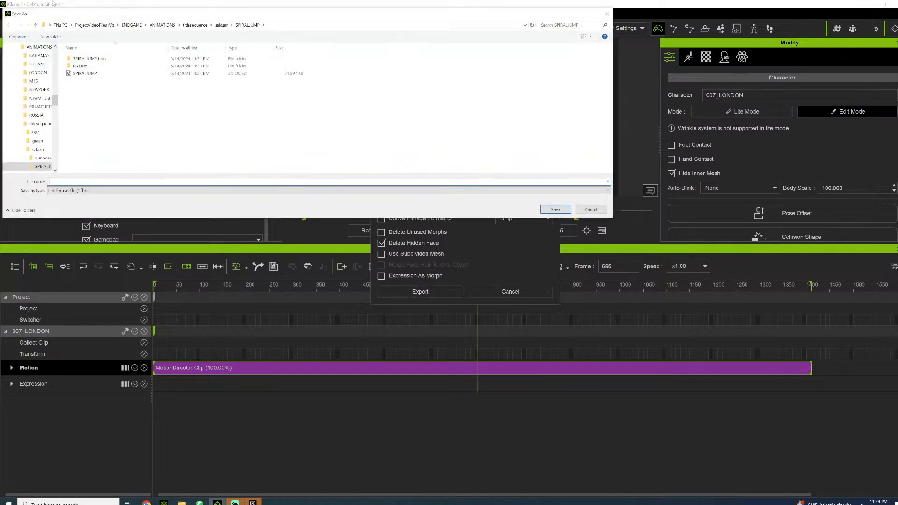
left_click(172, 25)
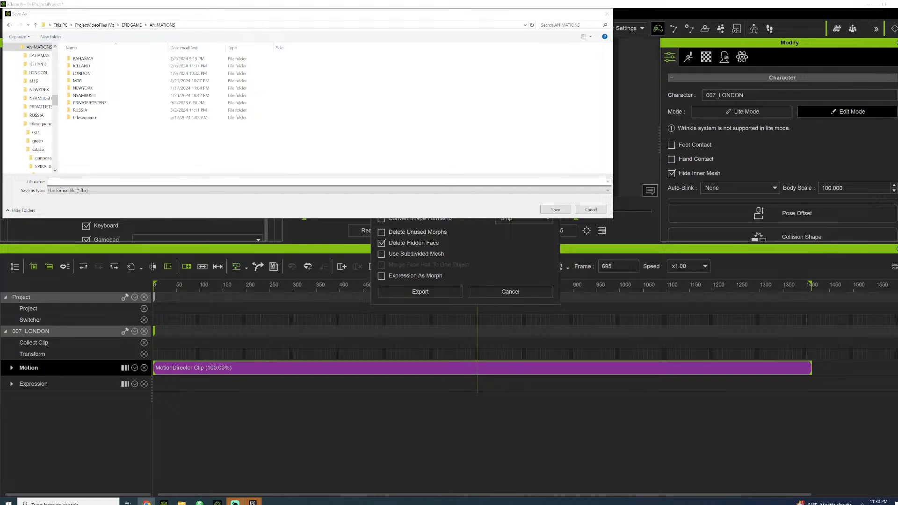
Switch to the browser and look through the intro page of the 2024 Reallusion 3D Character Contest
left_click_drag(897, 269, 494, 59)
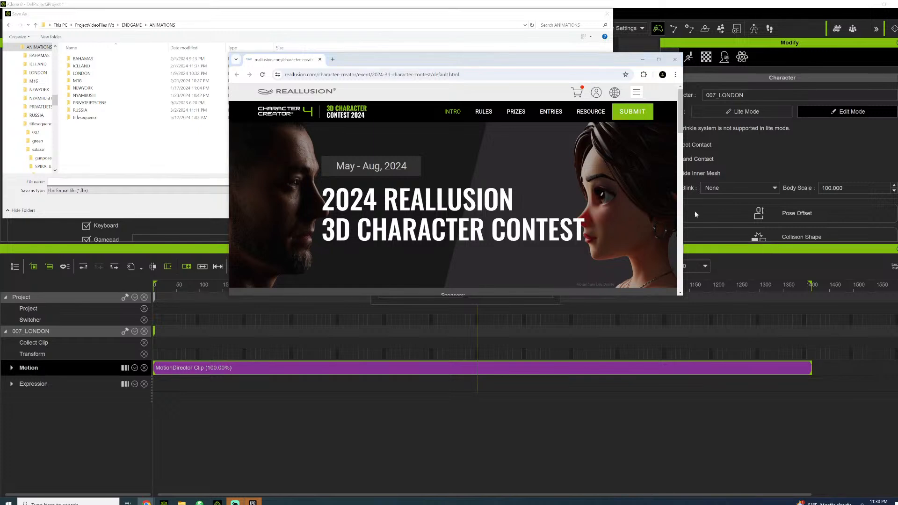
left_click(658, 60)
scroll(429, 192, "down", 6)
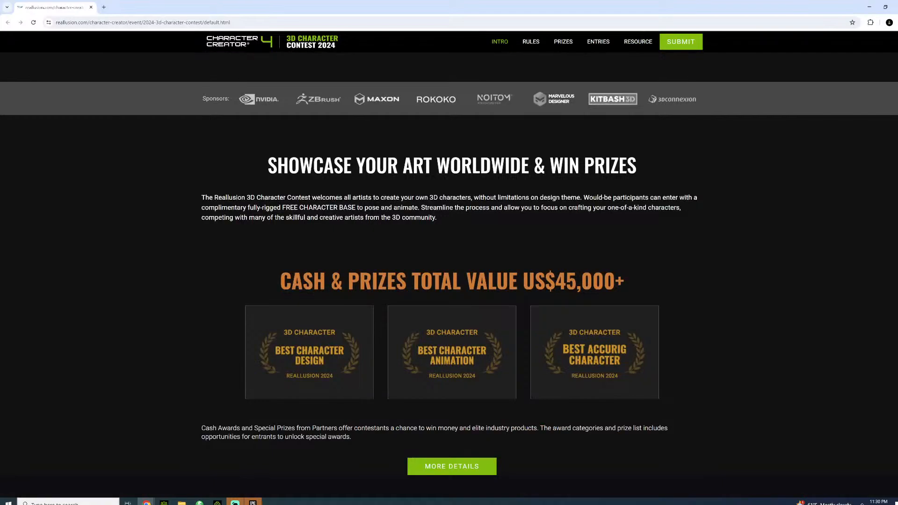
scroll(449, 262, "down", 2)
scroll(455, 247, "down", 3)
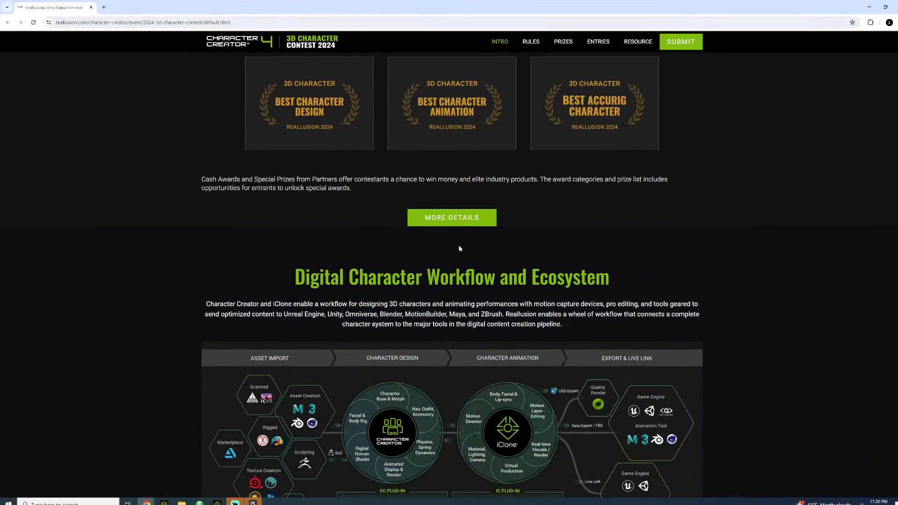
scroll(461, 246, "down", 6)
scroll(426, 252, "down", 3)
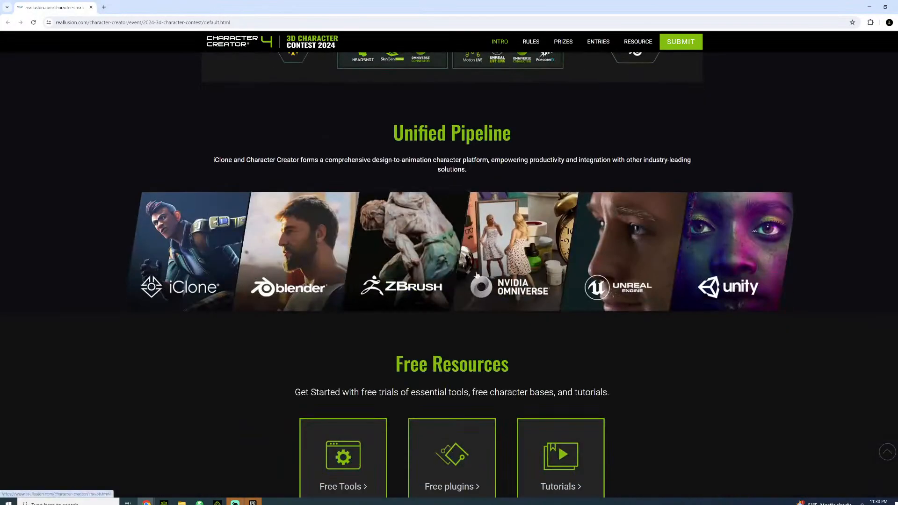
scroll(675, 358, "down", 3)
scroll(660, 339, "up", 6)
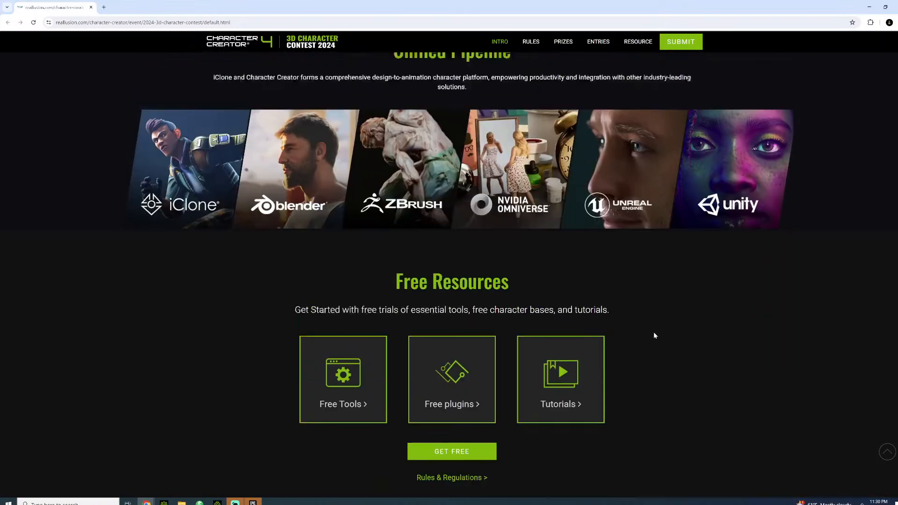
scroll(651, 326, "up", 5)
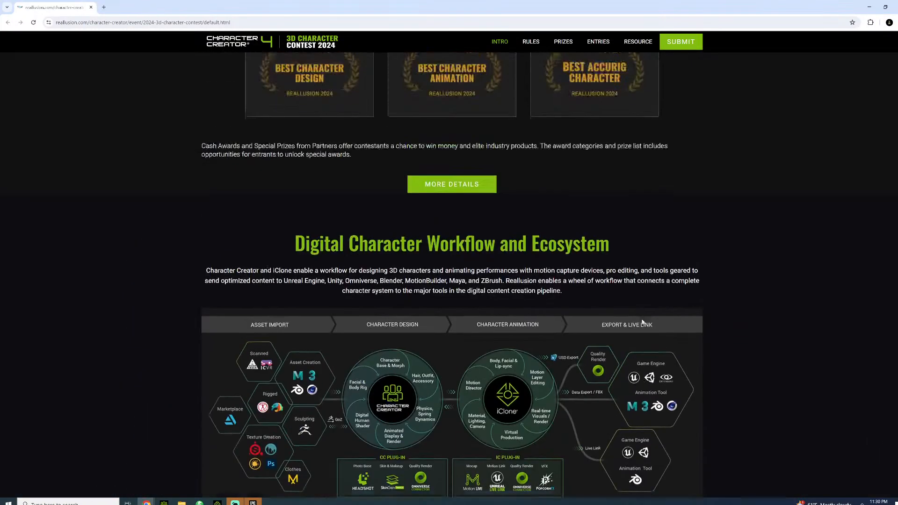
scroll(521, 271, "up", 9)
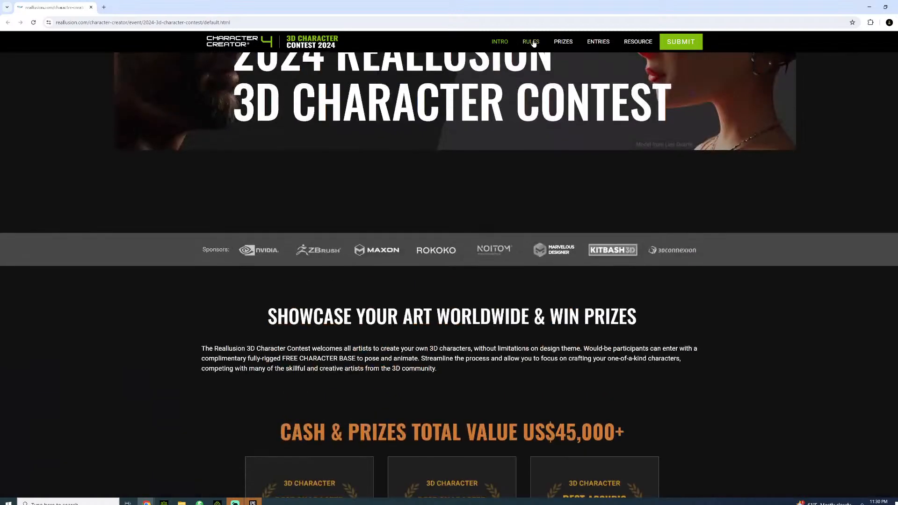
Open the contest's rules page and review the dates, rules, submission types and submission instructions
left_click(533, 42)
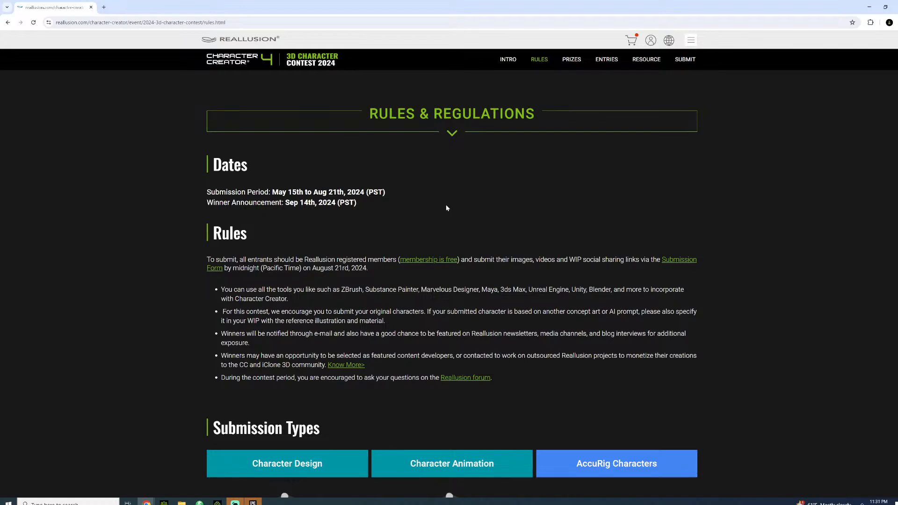
scroll(446, 207, "down", 4)
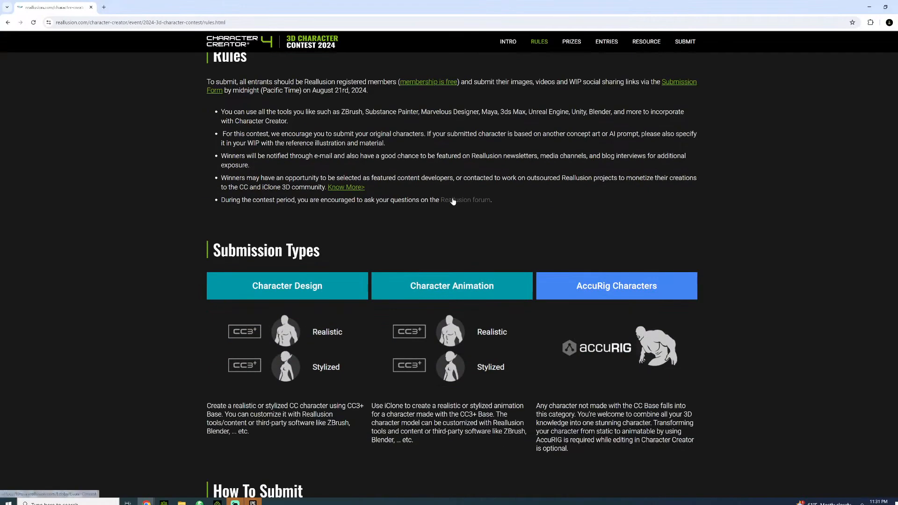
scroll(453, 201, "down", 5)
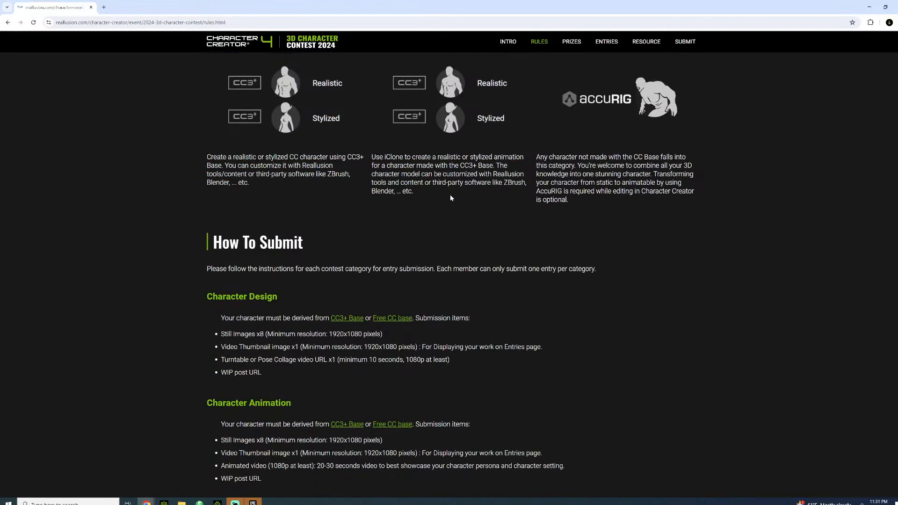
Open the contest's prizes page and review the award categories down to the sponsor prizes
left_click(571, 42)
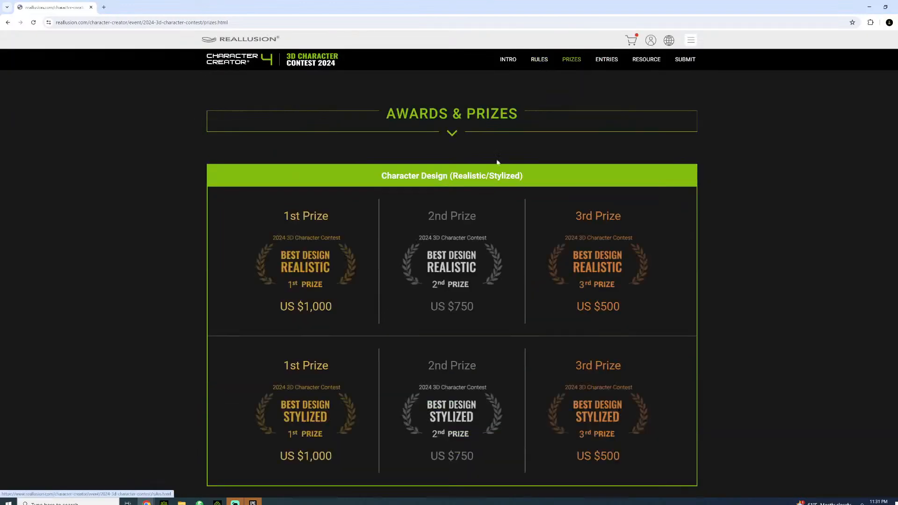
scroll(341, 148, "down", 10)
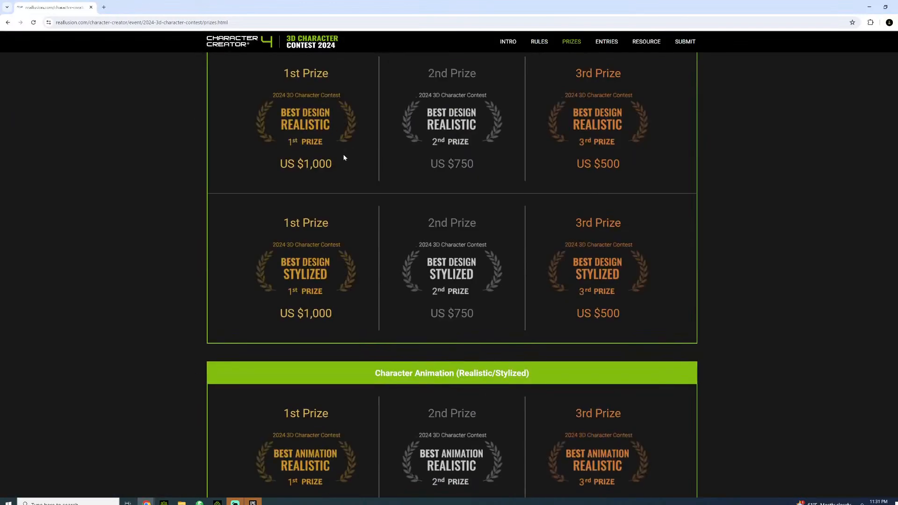
scroll(345, 158, "down", 5)
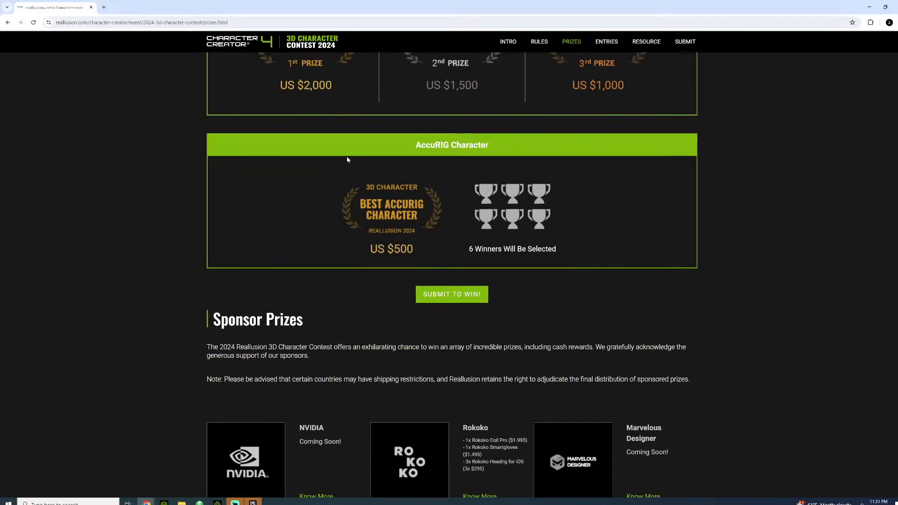
Look through the sponsor prizes section of the contest's prizes page
scroll(347, 160, "down", 2)
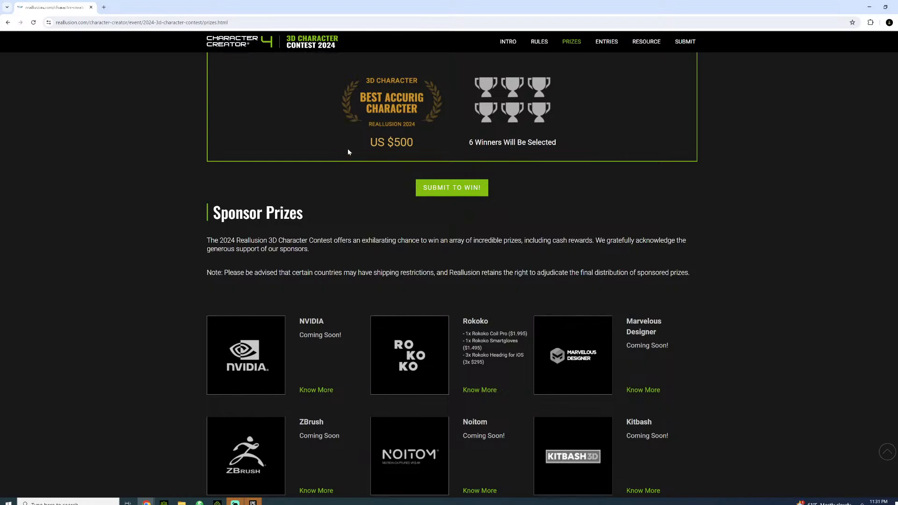
scroll(350, 152, "down", 2)
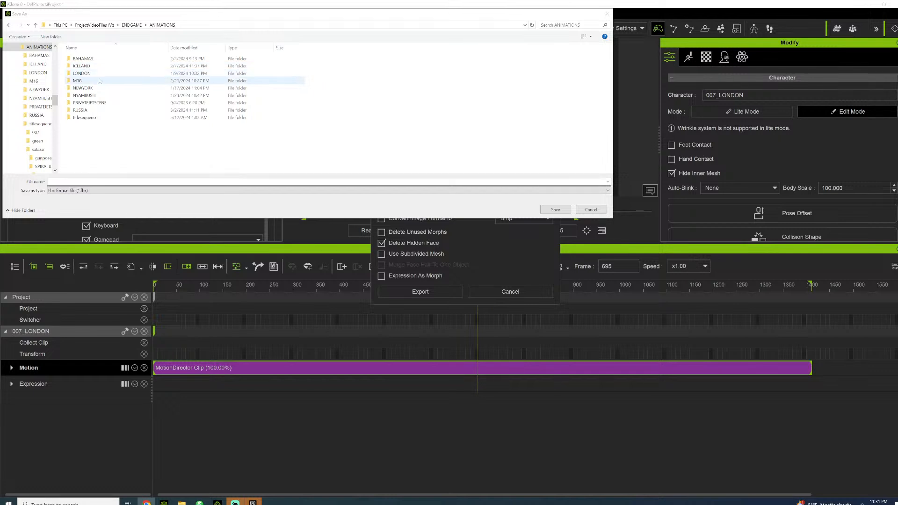
Switch back to iClone and create a breakin folder inside LONDON with a BONDWALKSIN subfolder as the export location
double_click(98, 73)
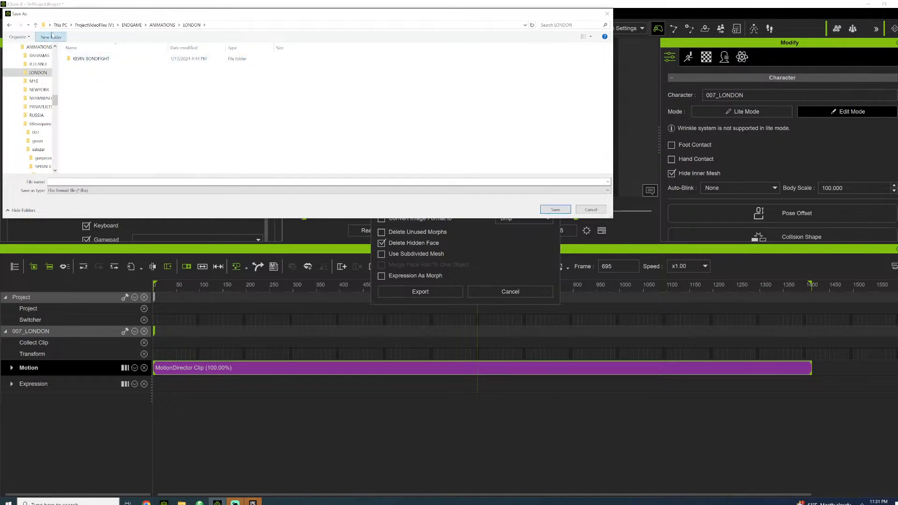
left_click(61, 39)
type("breakin")
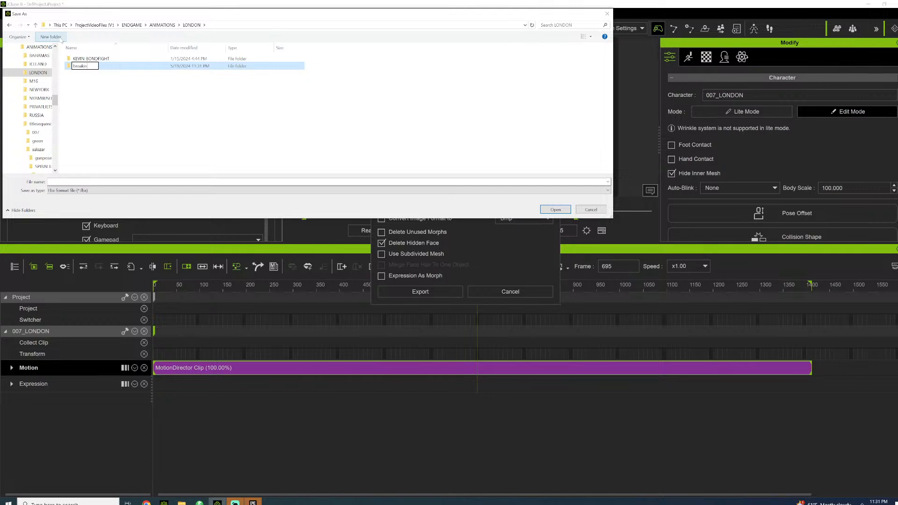
key("Return")
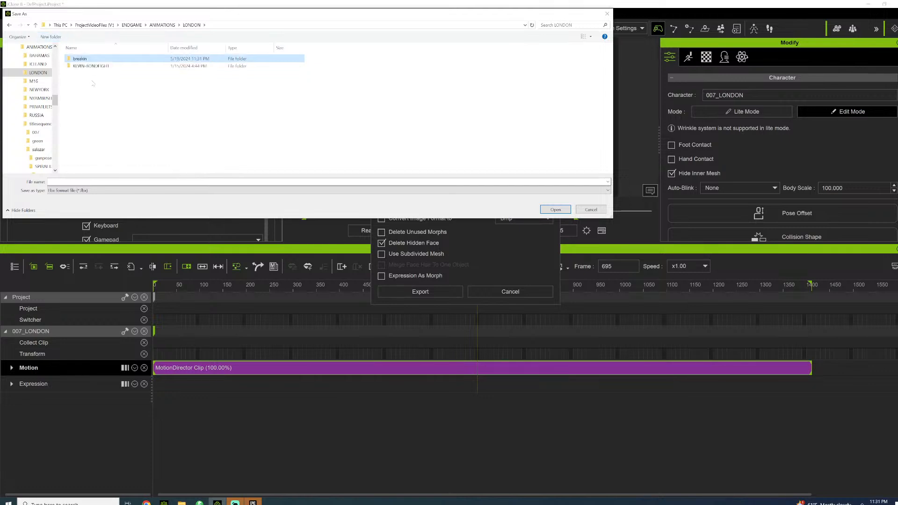
double_click(84, 66)
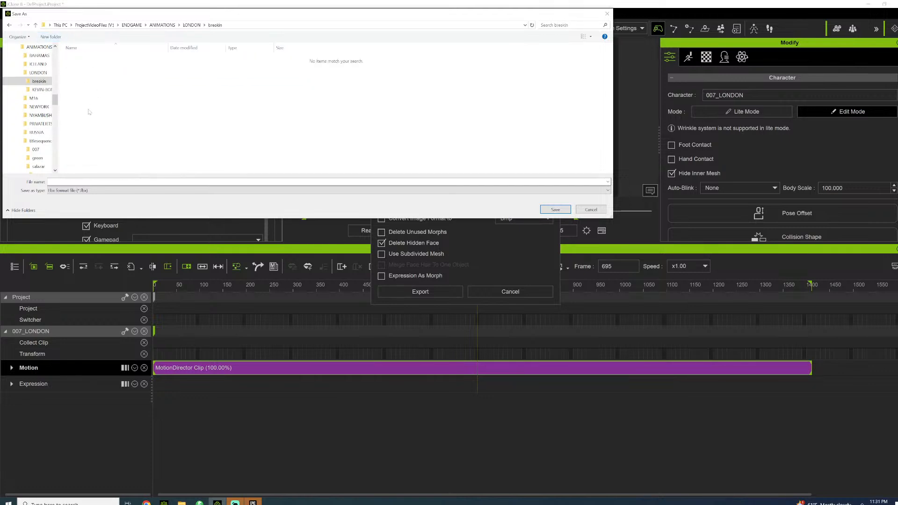
left_click(51, 37)
type("BONDWALKSIN")
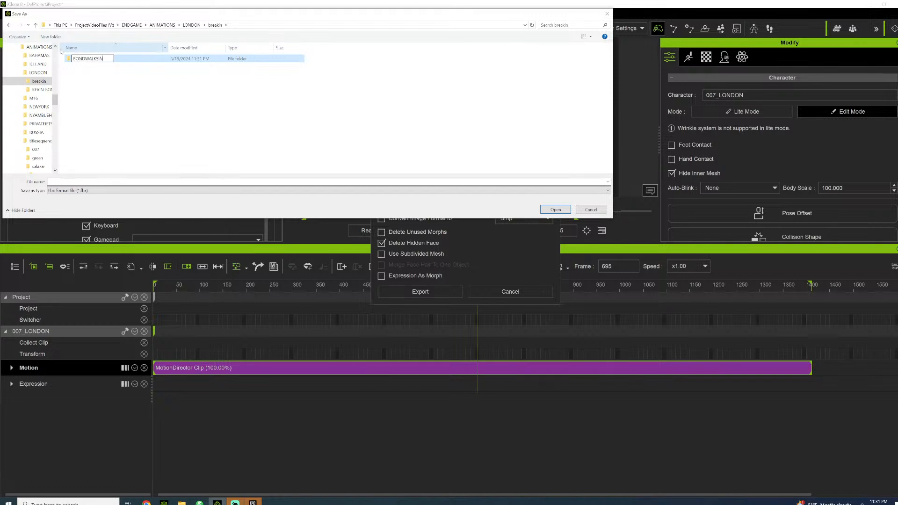
key("Return")
double_click(88, 59)
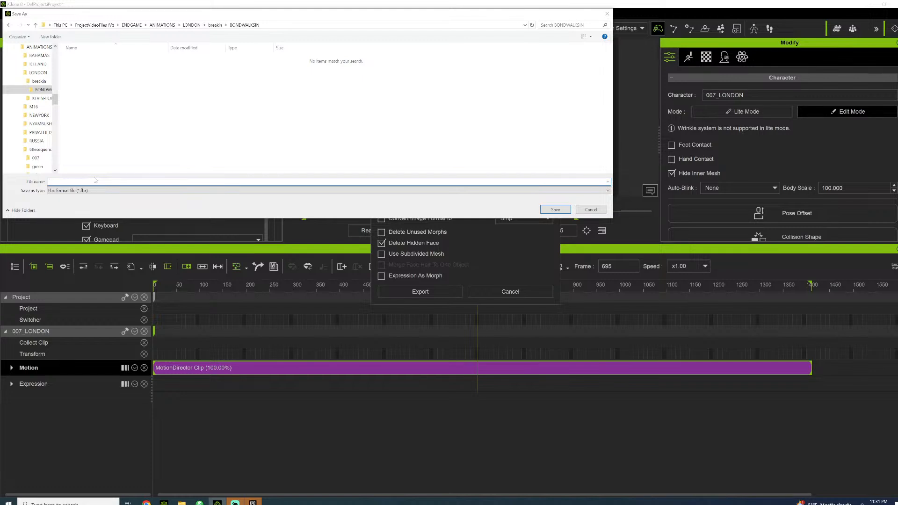
Export the walk animation as an FBX file named LONDON 007 WAKLKSIN
type("LONDON 007 WAKLKSIN")
key("Return")
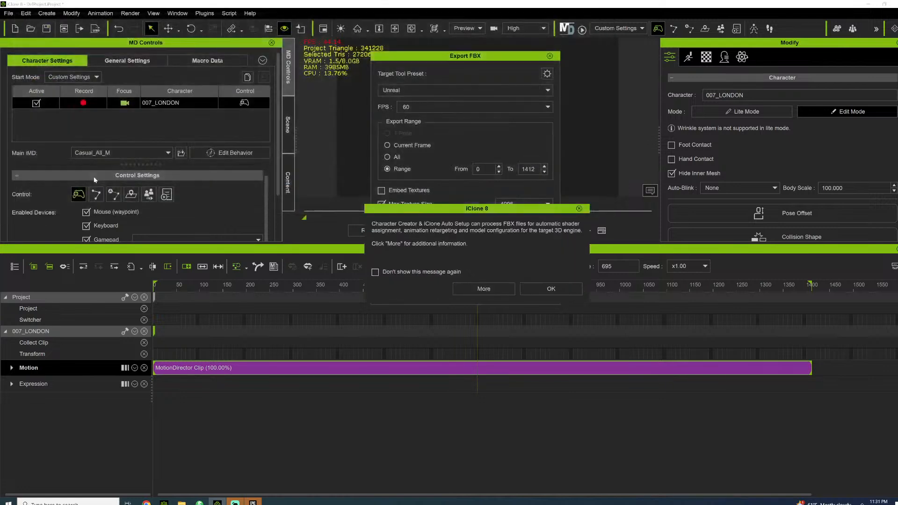
left_click(535, 291)
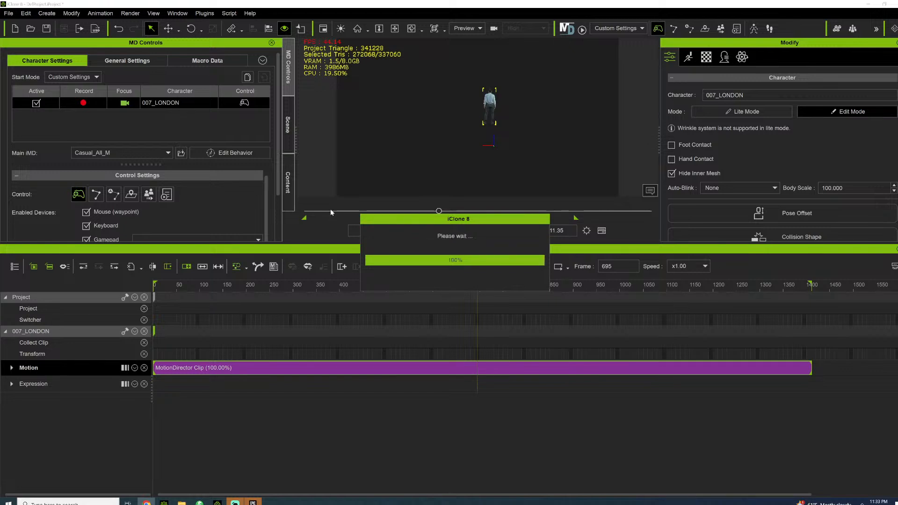
Delete the MotionDirector clip from the 007_LONDON character's motion track
left_click(395, 29)
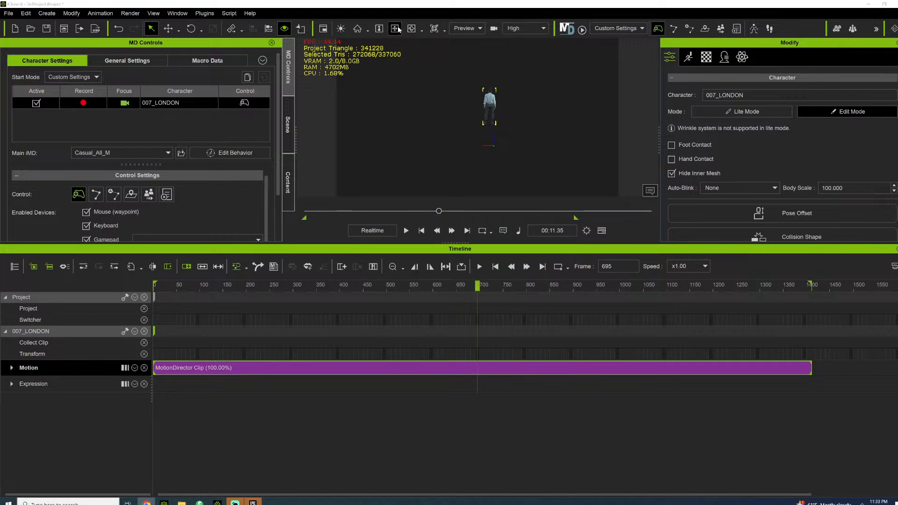
left_click_drag(433, 91, 419, 96)
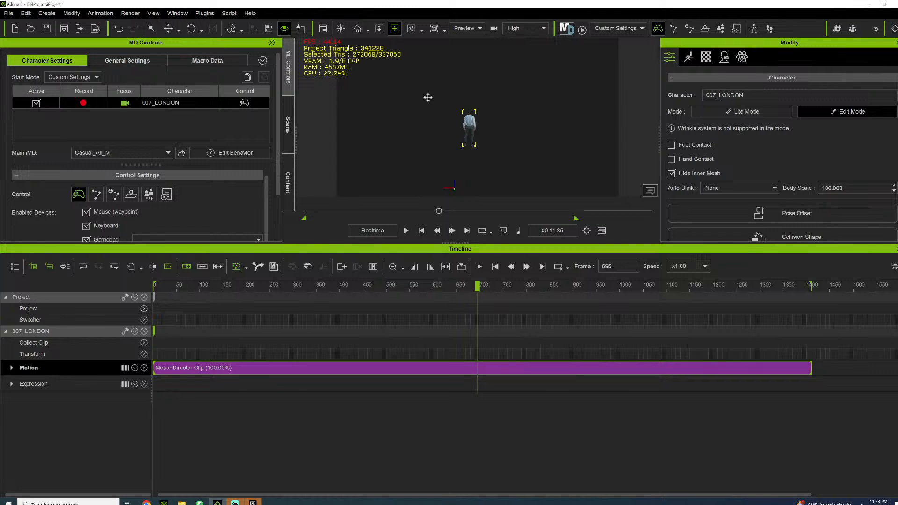
left_click_drag(439, 211, 302, 212)
left_click_drag(472, 148, 480, 64)
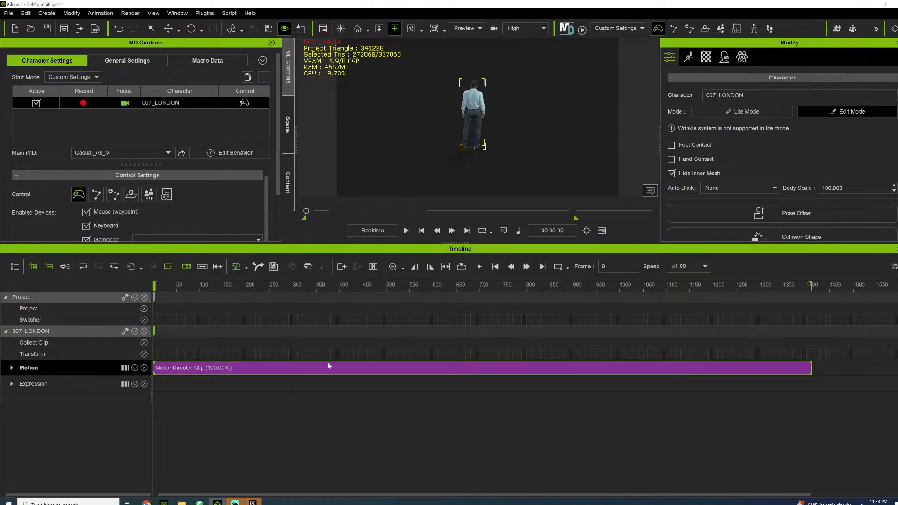
left_click(311, 368)
key("Delete")
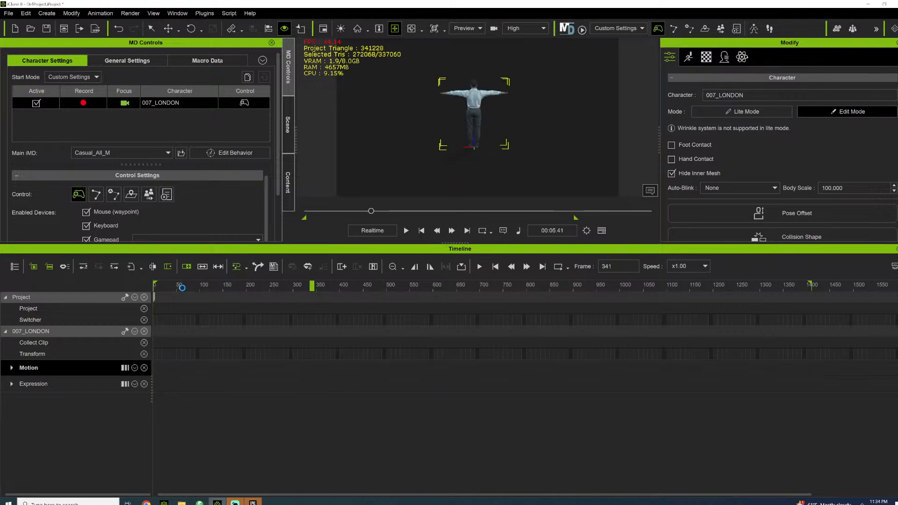
Apply the 007hoppingoverawall motion from the londonscene folder of MOTIONPLUS_FINAL to the 007_LONDON character at frame 0
left_click_drag(182, 286, 147, 290)
left_click(182, 502)
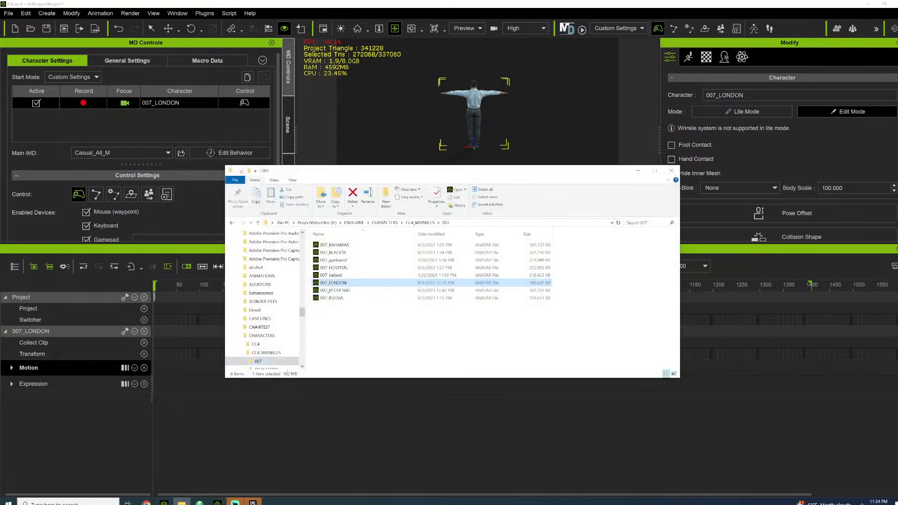
left_click(354, 223)
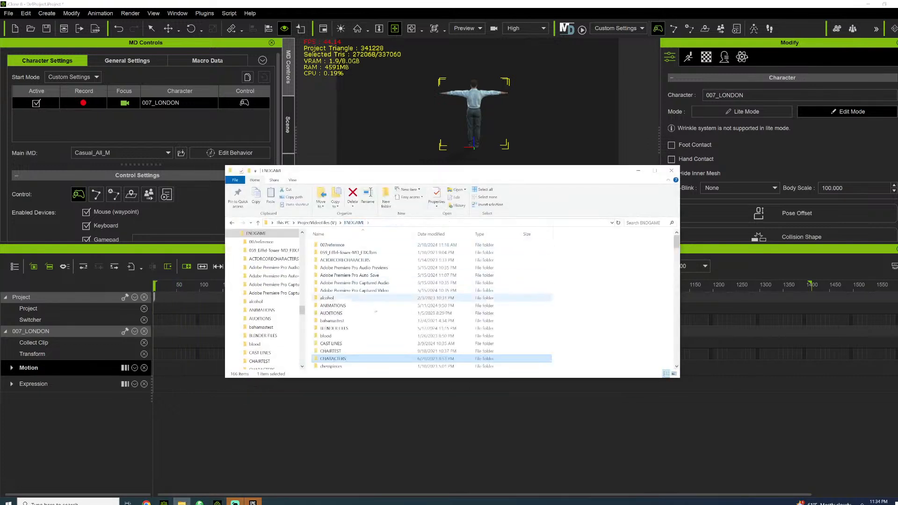
double_click(335, 351)
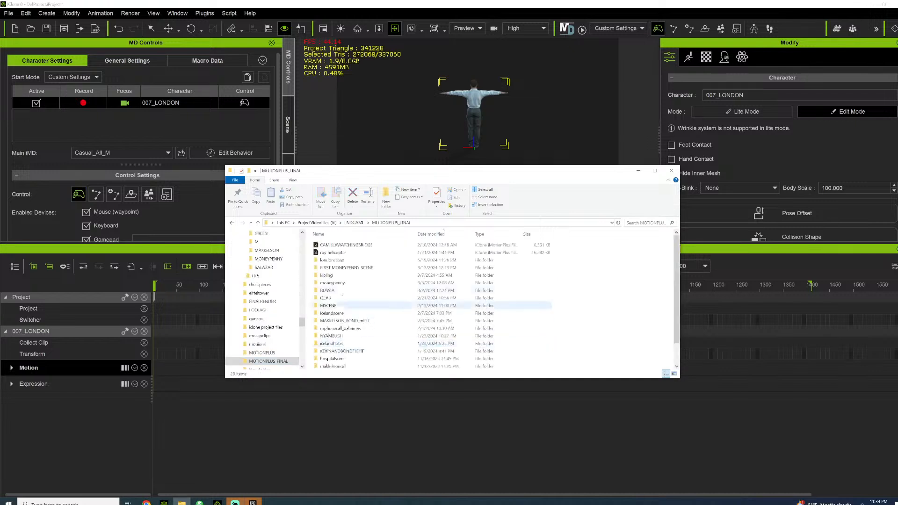
double_click(332, 260)
left_click_drag(340, 245, 471, 112)
left_click_drag(470, 112, 470, 113)
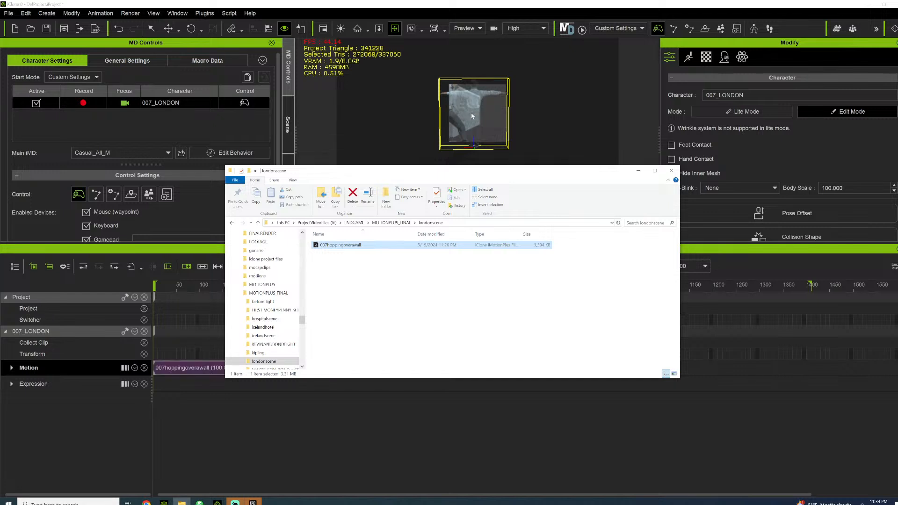
left_click(638, 172)
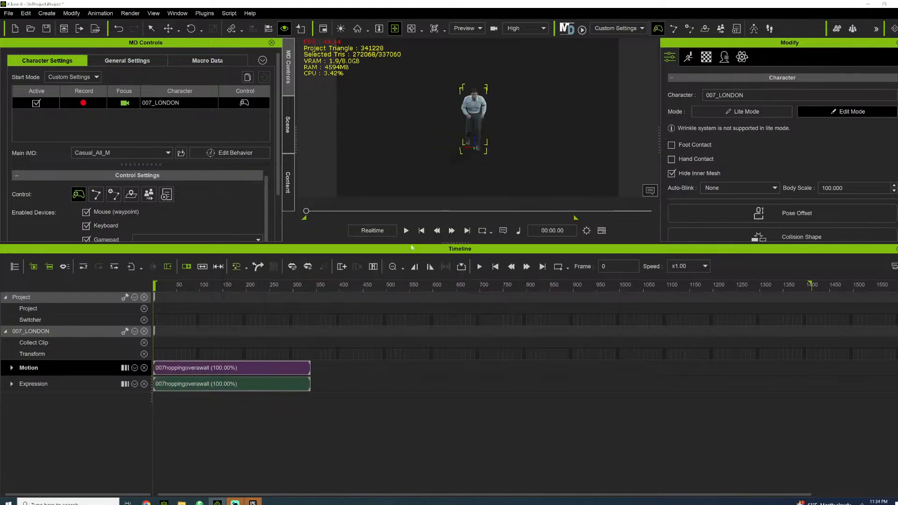
Play back the wall-hopping motion and set the end of the playback range to frame 337
key("space")
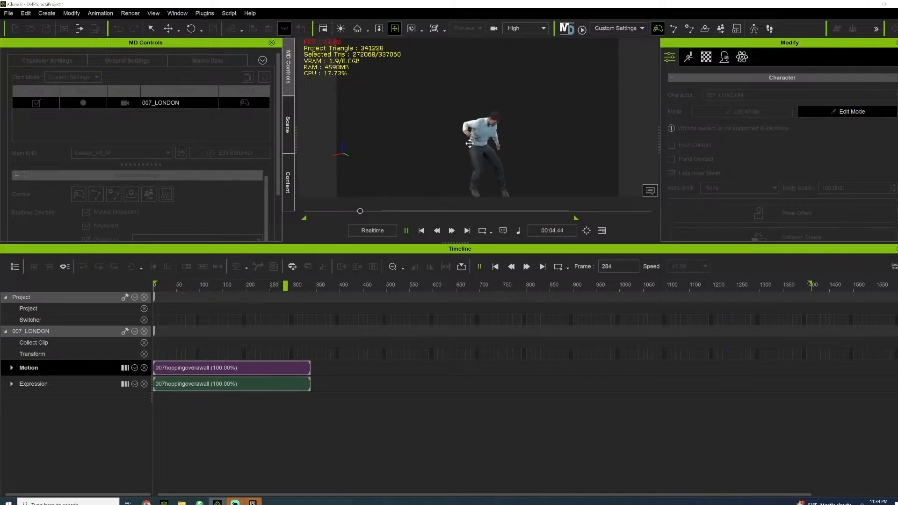
key("space")
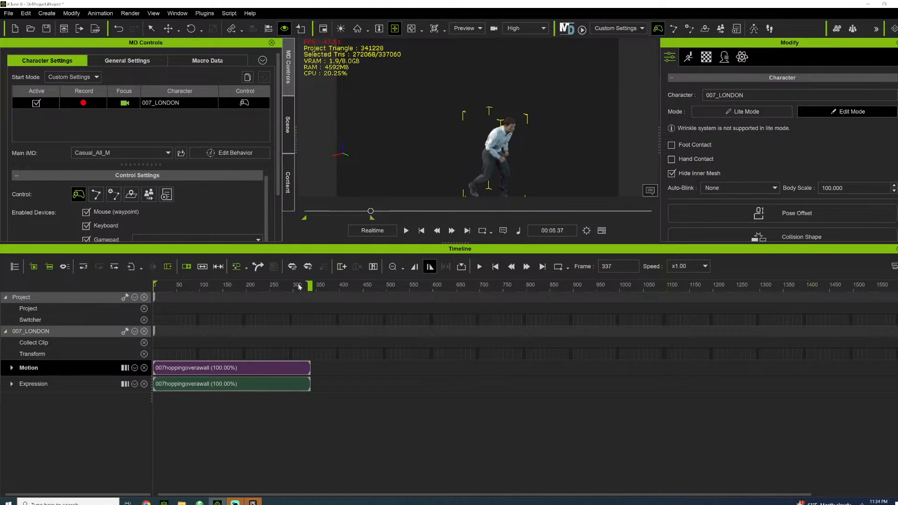
left_click_drag(300, 286, 155, 292)
key("space")
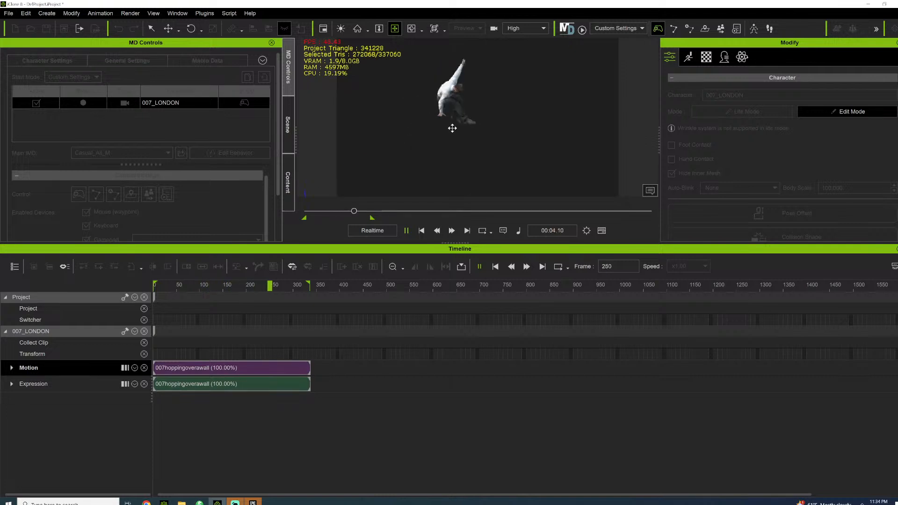
key("space")
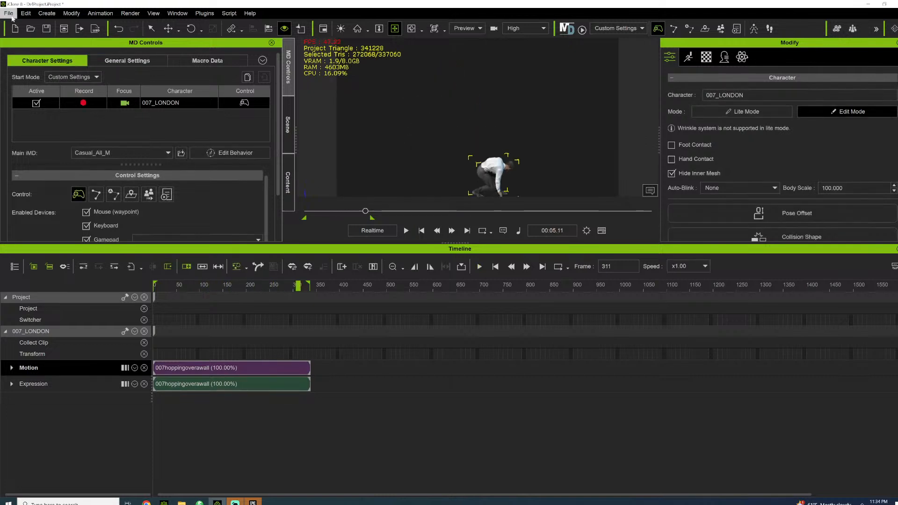
Set up an FBX export with the Unreal preset at 60 FPS over frames 0 to 337
left_click(10, 14)
mouse_move(41, 89)
left_click(153, 102)
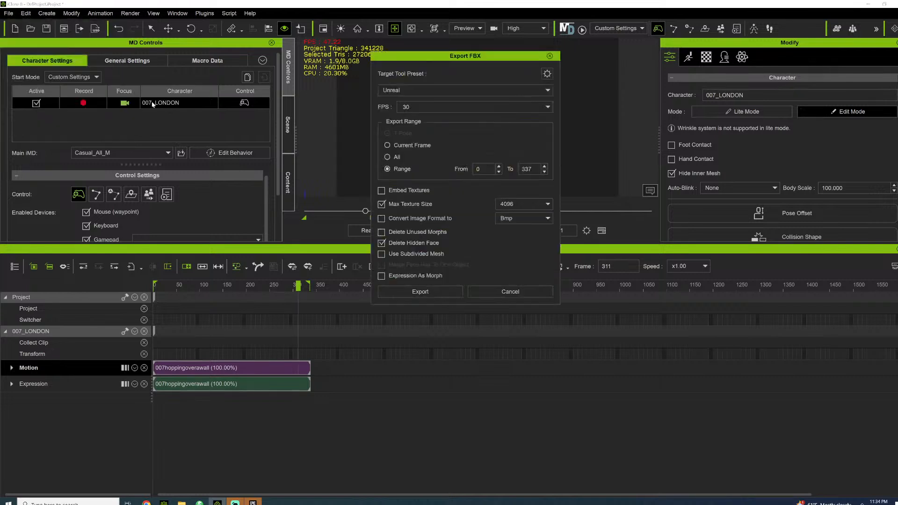
left_click(545, 112)
left_click(410, 147)
left_click(430, 294)
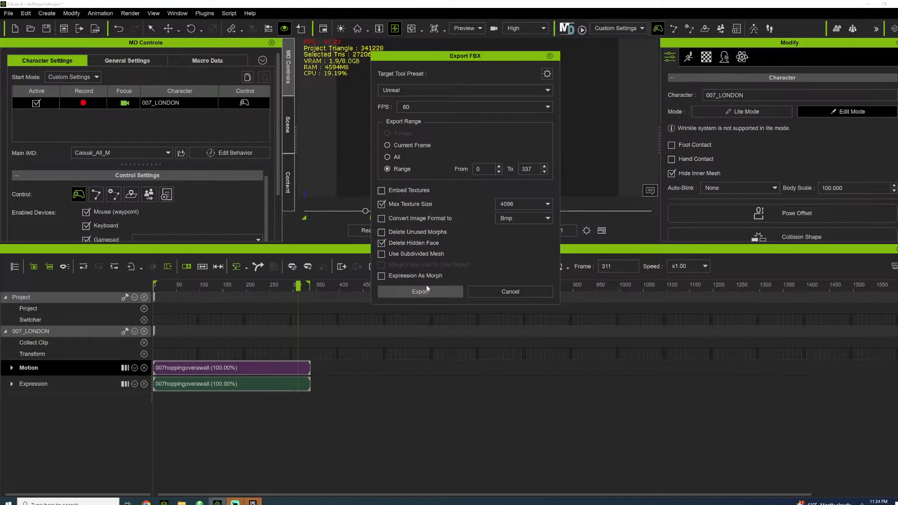
Create a BONDPARKOUR folder inside breakin and export the FBX into it with a name beginning LONDON 007 PARK
left_click(215, 25)
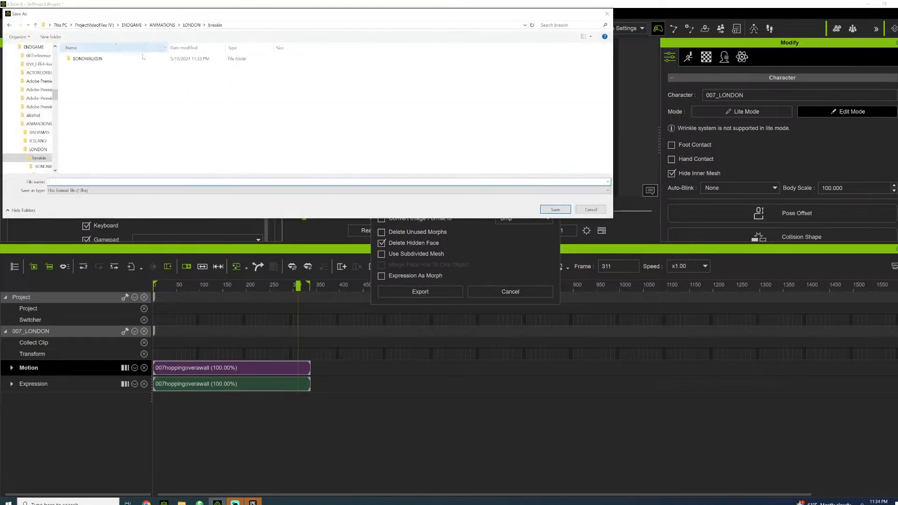
left_click(50, 36)
type("BONDPARKOUR")
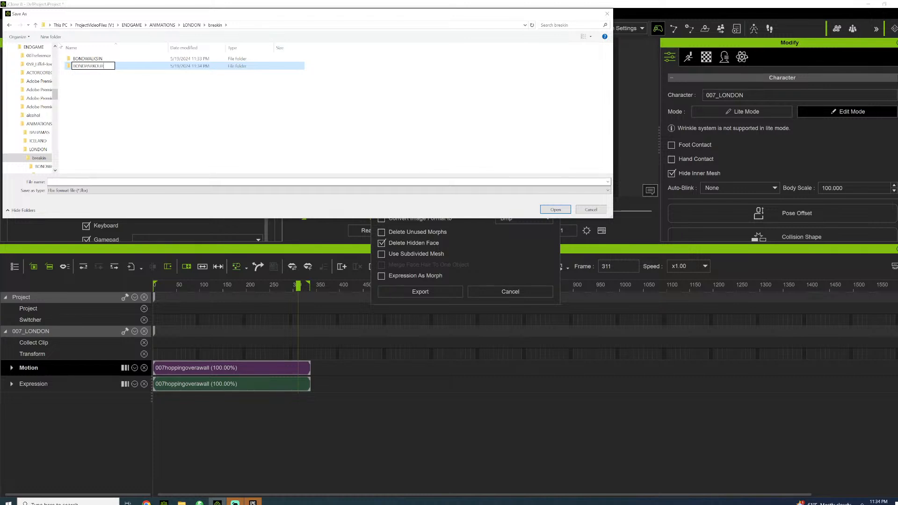
key("Return")
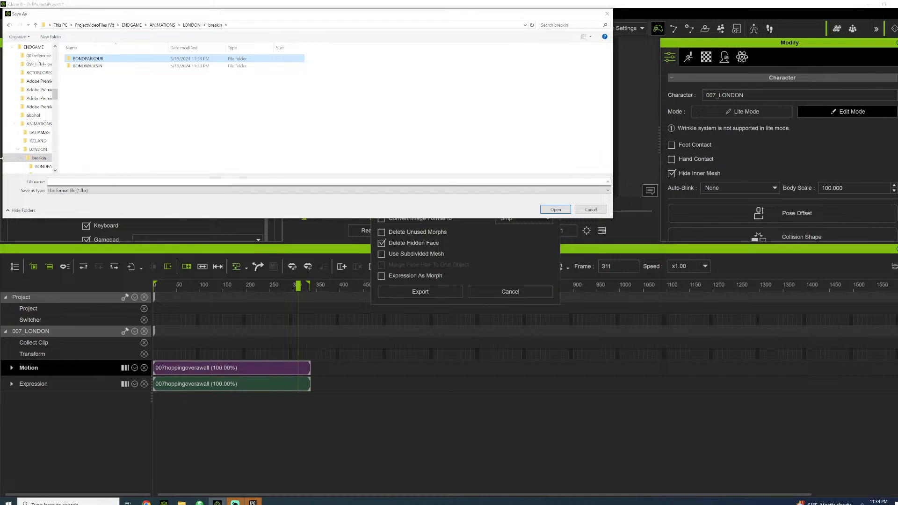
key("Return")
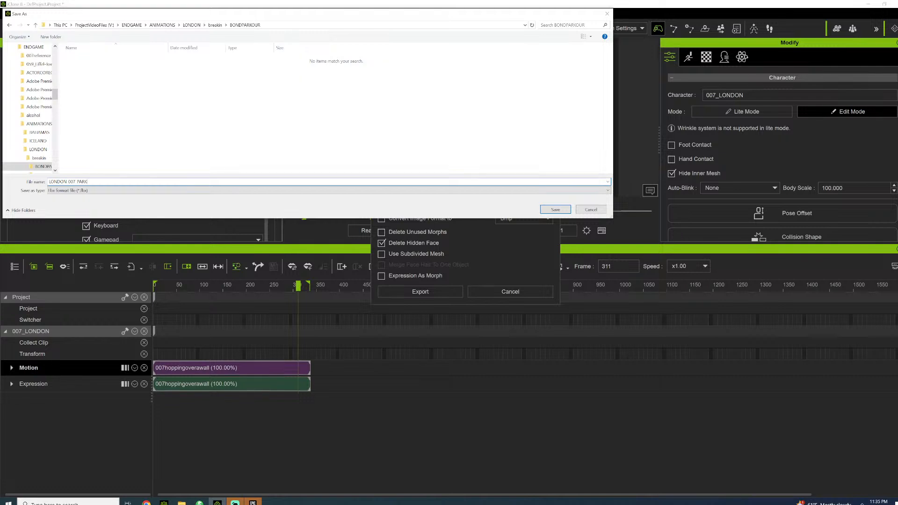
key("Return")
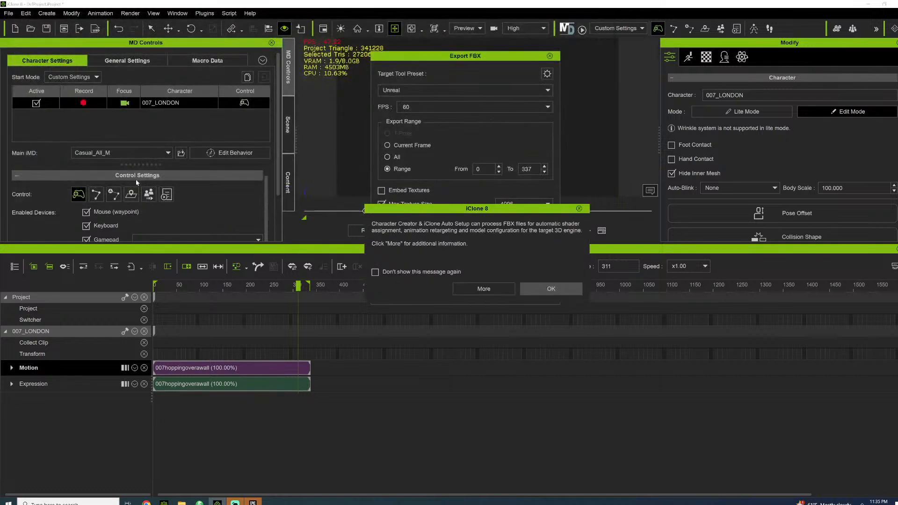
left_click(554, 290)
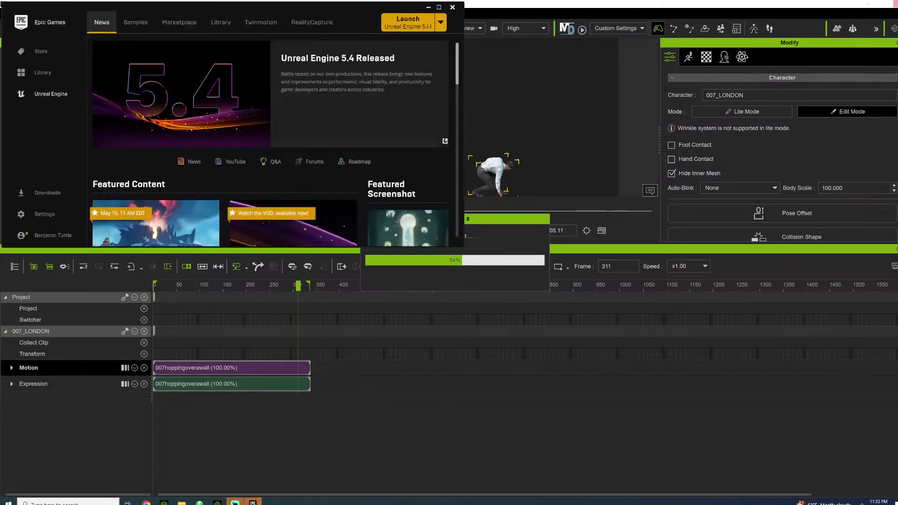
Open the ENDGAME_5_3 project from the Epic Games Launcher library in Unreal Engine and close the message log
left_click(220, 22)
scroll(304, 169, "down", 5)
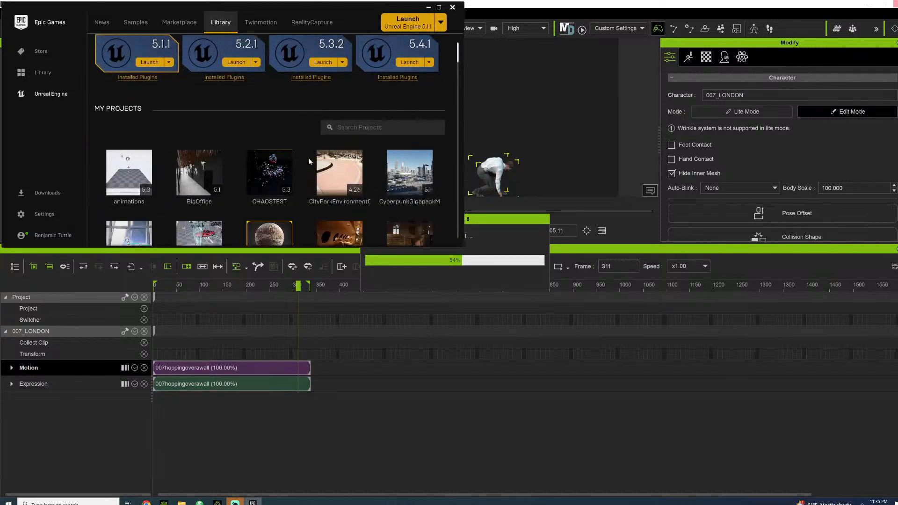
scroll(321, 160, "down", 1)
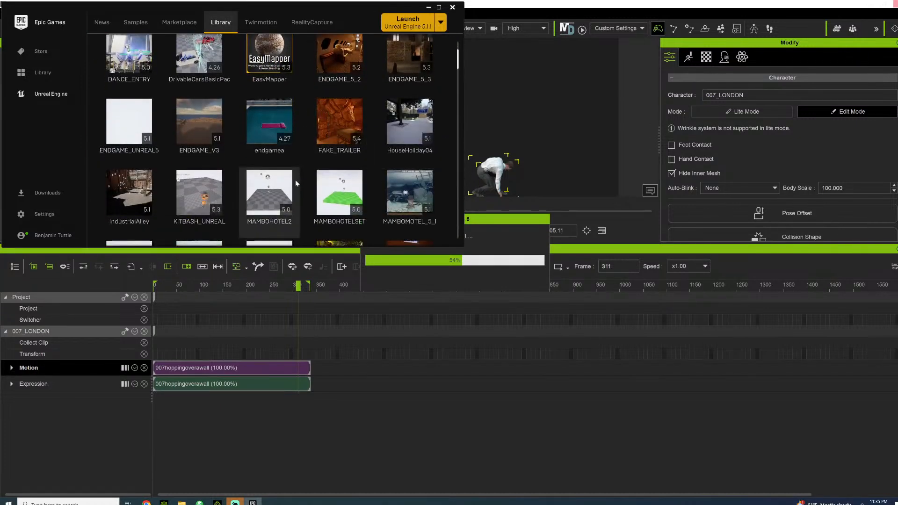
left_click(428, 7)
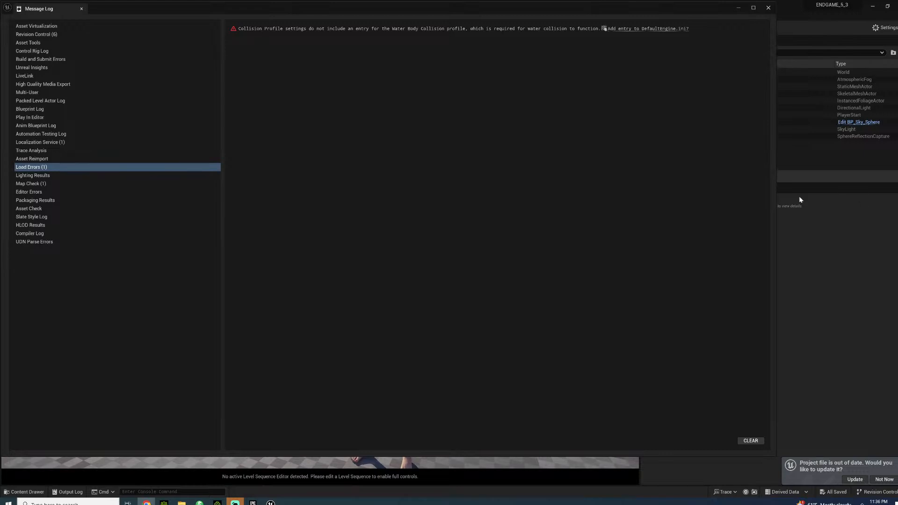
left_click(768, 8)
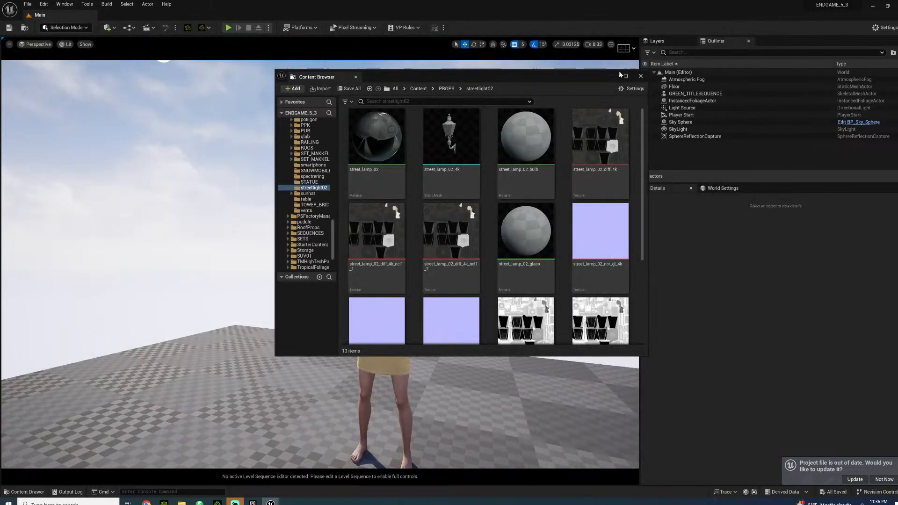
Close the floating asset browser and open the project's LONDON folder inside ANIMATIONS
left_click(640, 76)
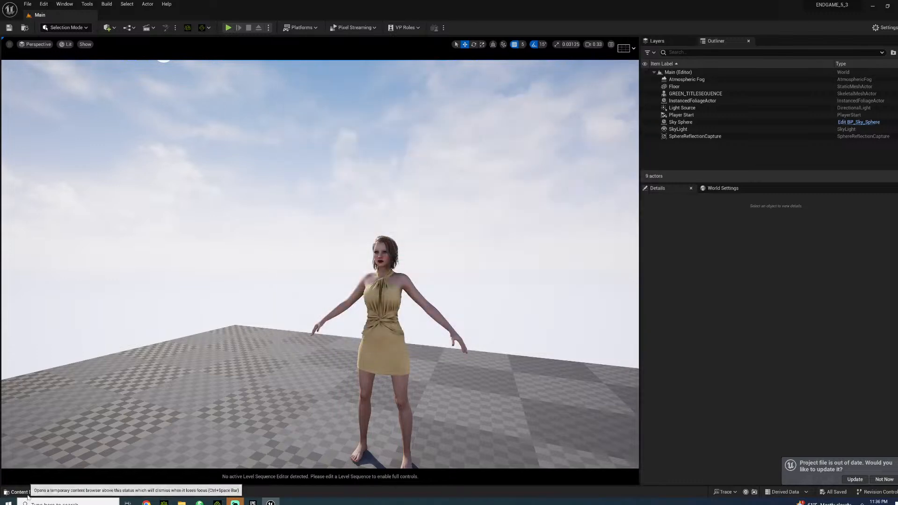
left_click(19, 492)
scroll(60, 358, "down", 3)
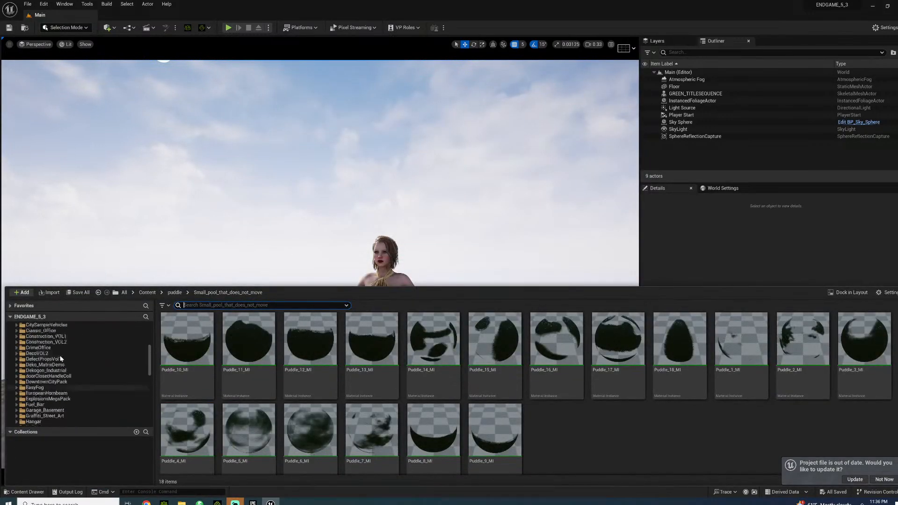
scroll(60, 359, "up", 8)
left_click(45, 337)
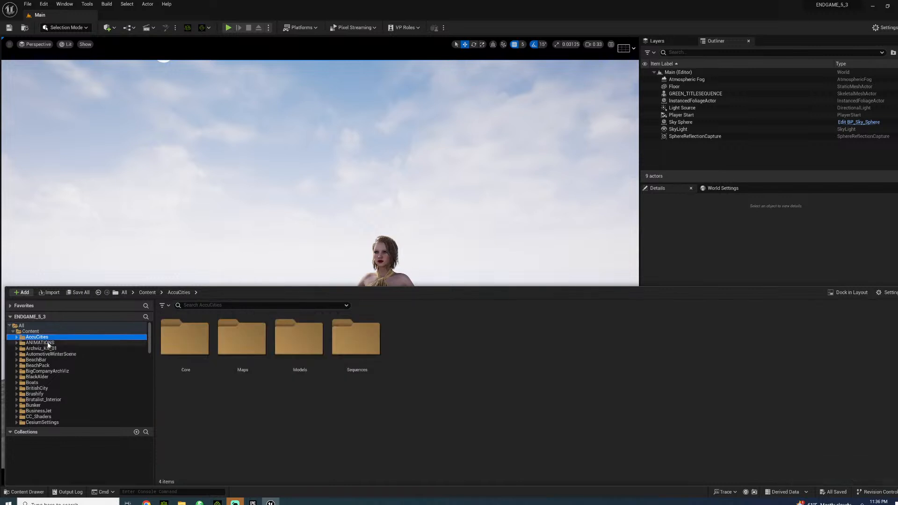
left_click(49, 344)
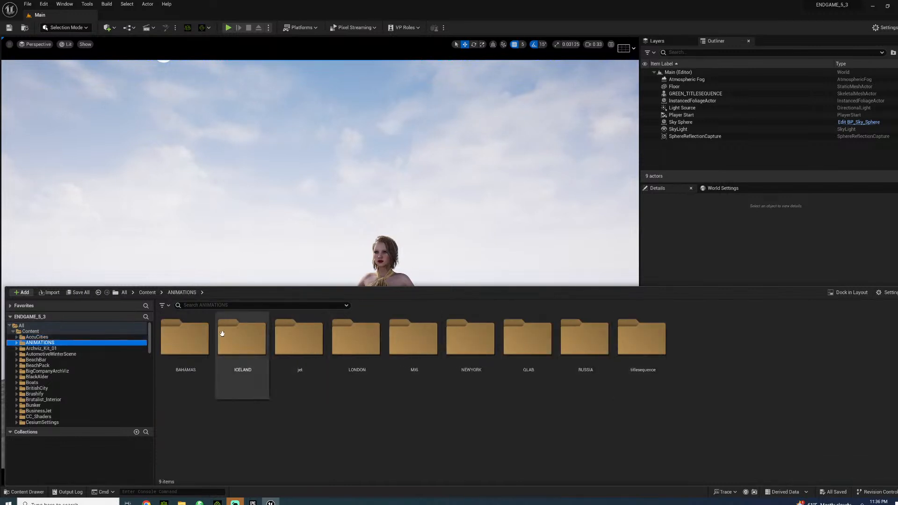
double_click(355, 355)
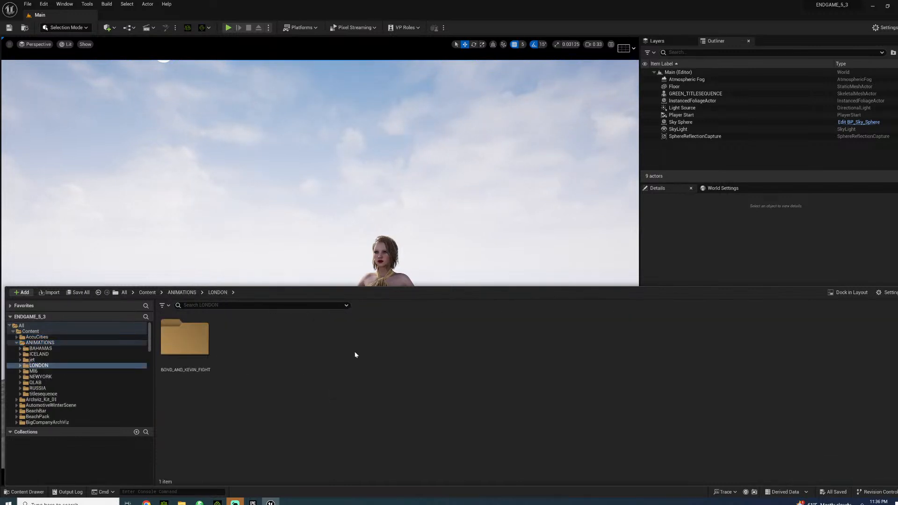
Create a folder named LONDONBREAKIN inside the LONDON animations folder and open it
right_click(250, 347)
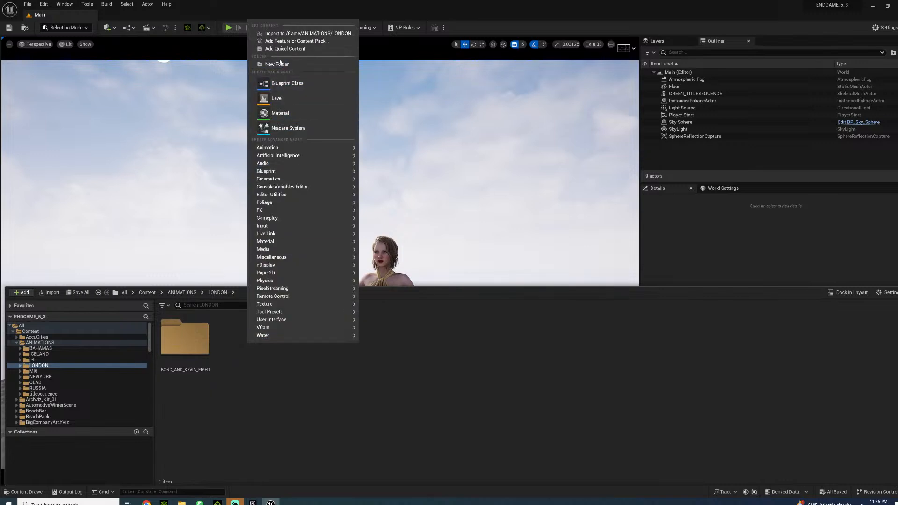
left_click(280, 63)
type("LONDO")
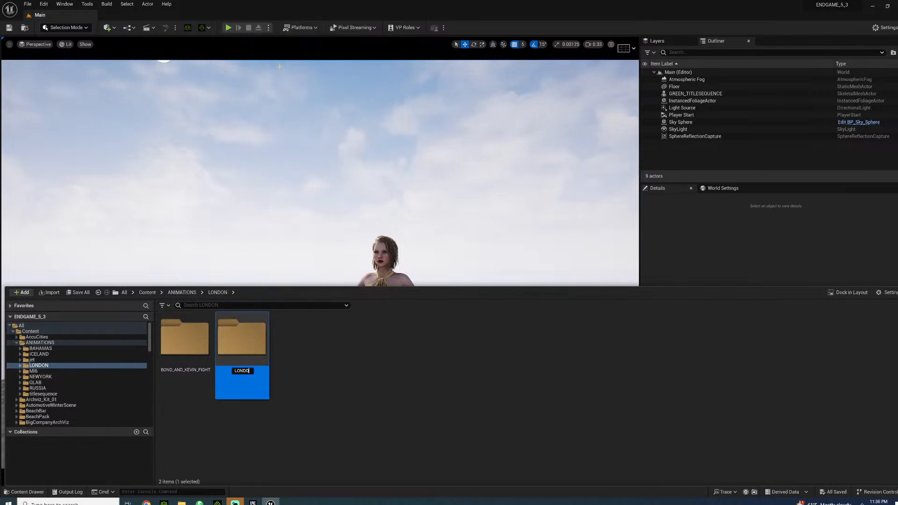
type("NBREAKIN")
key("Return")
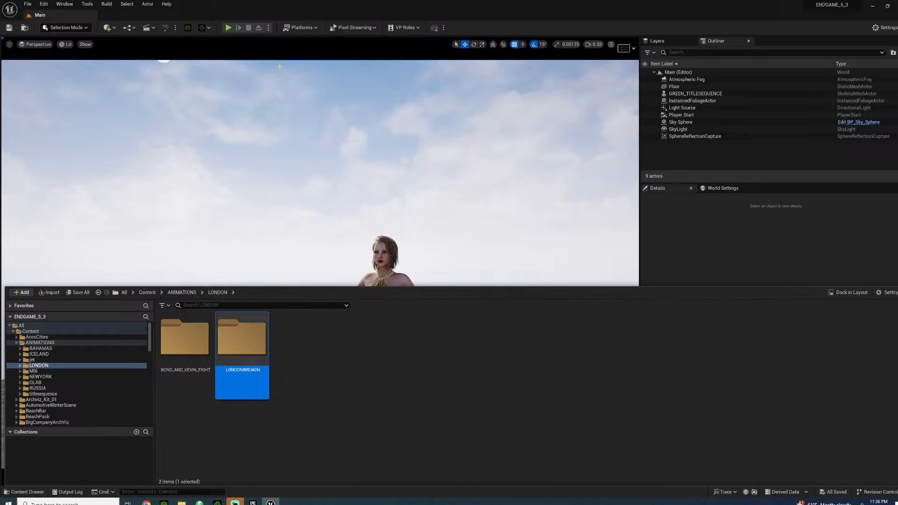
double_click(239, 322)
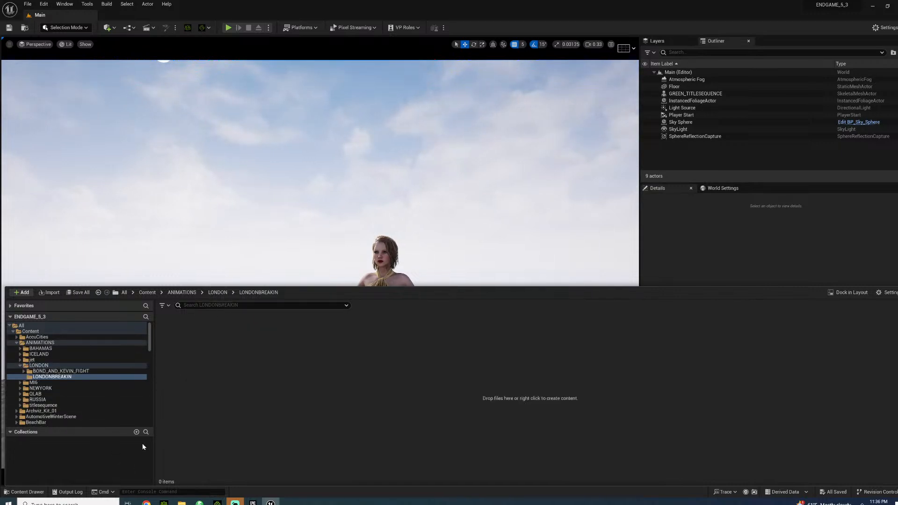
Create a 007 folder inside LONDONBREAKIN, then add and open a default-named subfolder within it
right_click(224, 392)
left_click(271, 113)
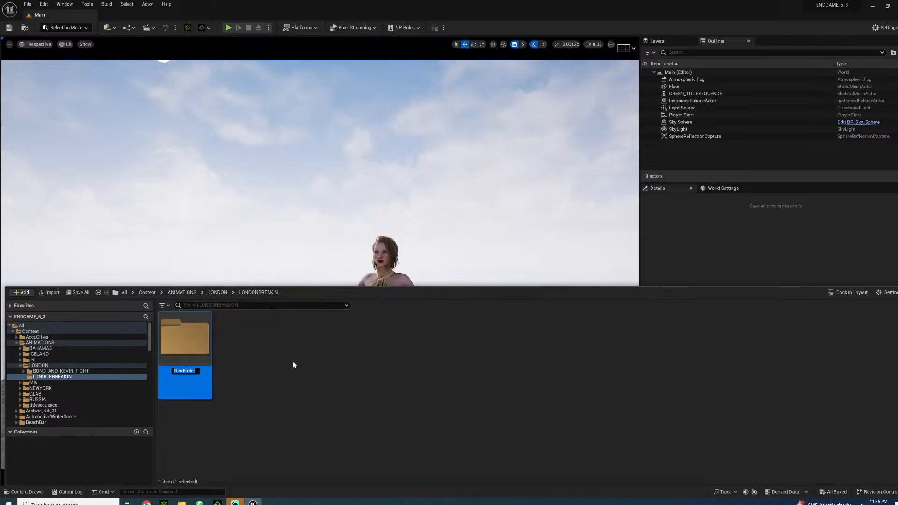
type("007")
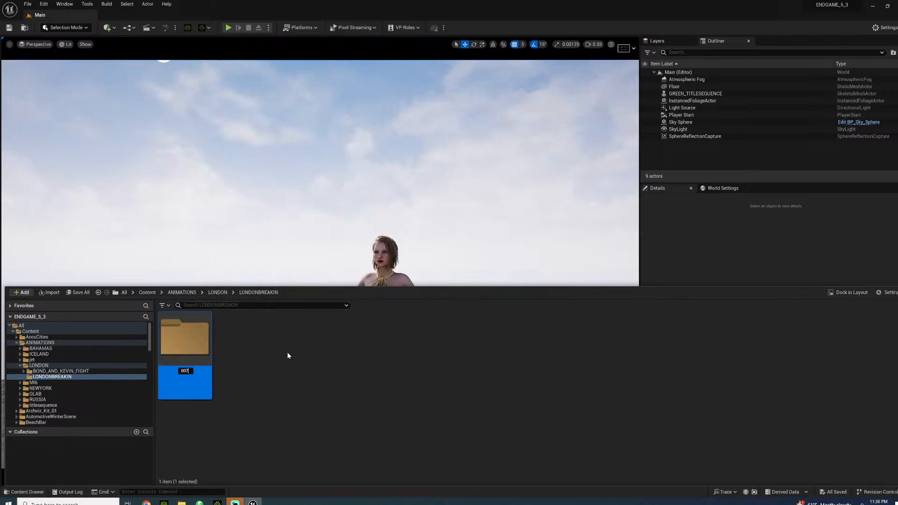
key("Return")
double_click(191, 353)
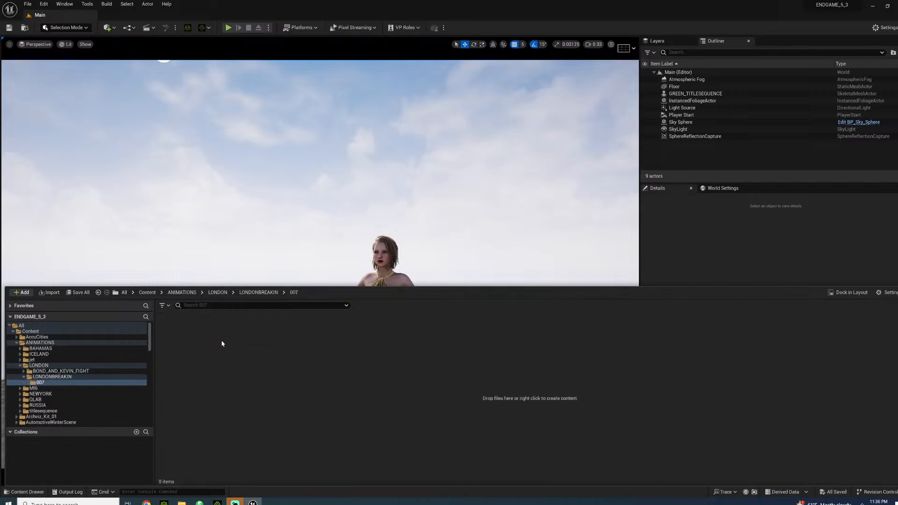
right_click(238, 340)
left_click(298, 59)
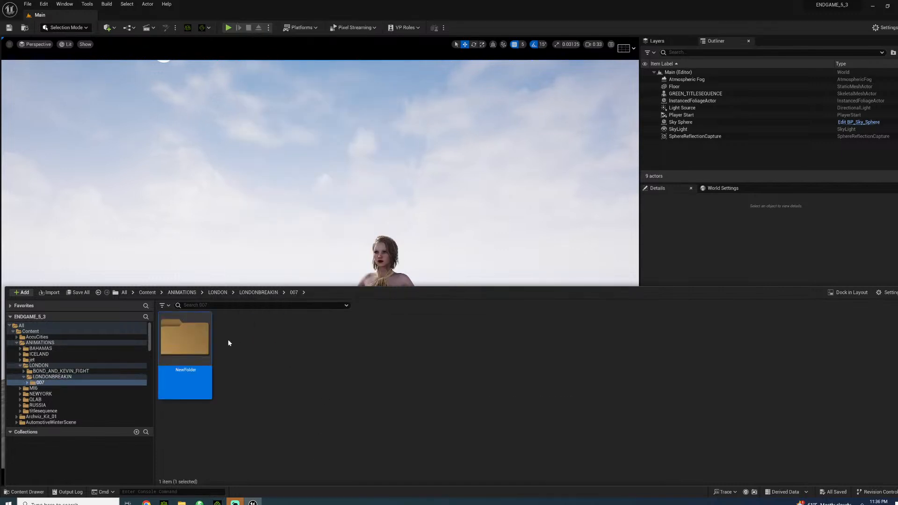
double_click(199, 342)
Browse File Explorer to the ENDGAME BONDPARKOUR export folder and check the FBX export's progress in iClone
left_click(181, 502)
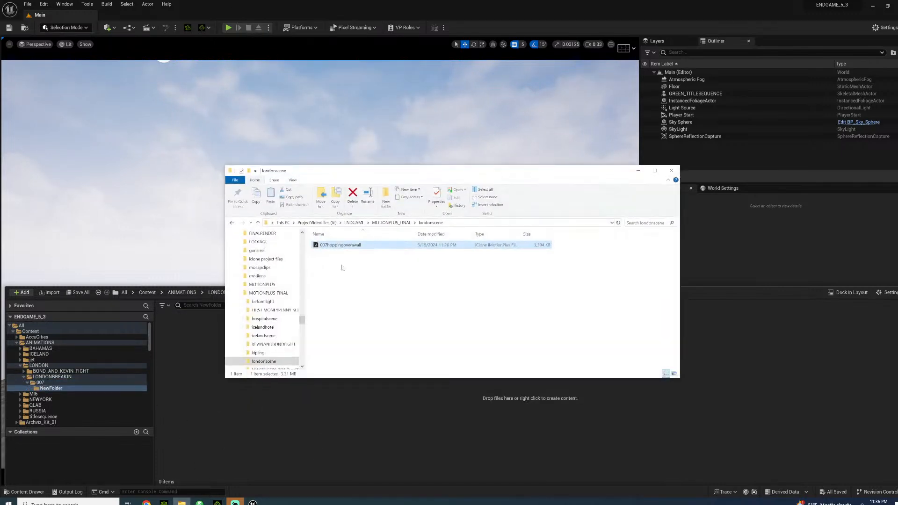
left_click(354, 223)
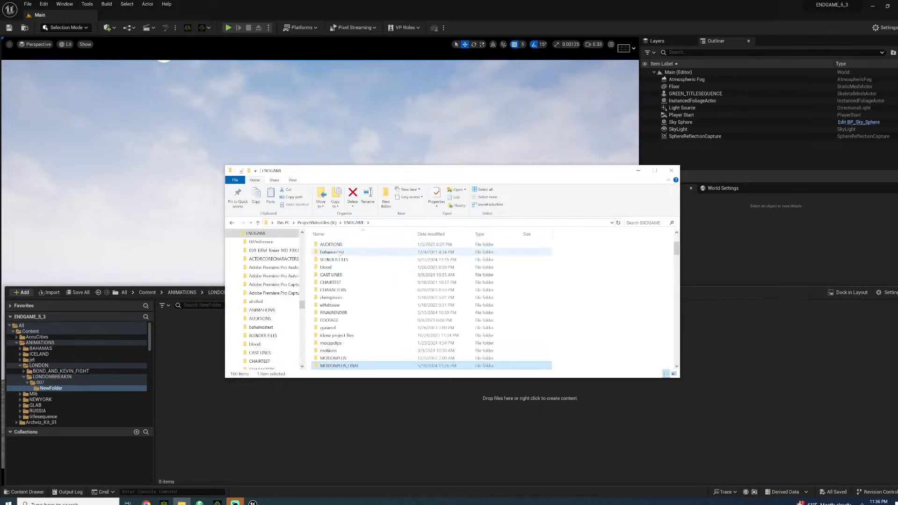
double_click(348, 306)
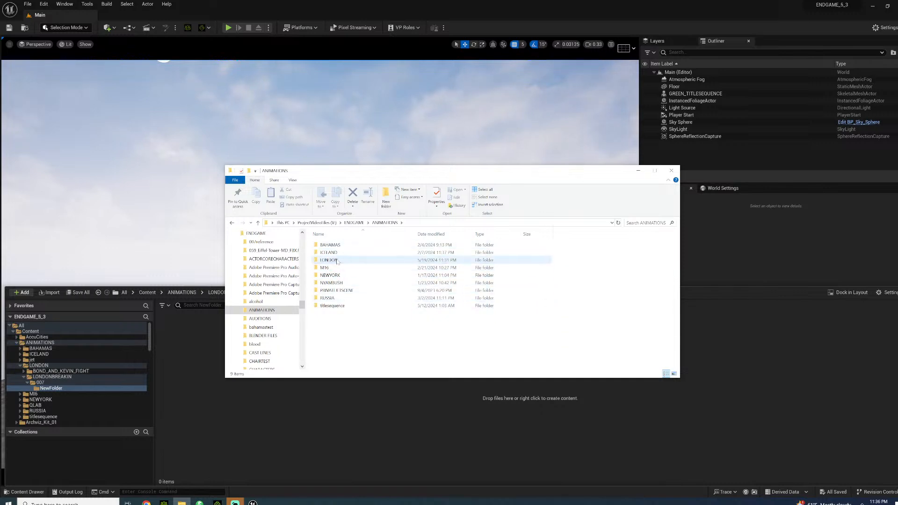
double_click(334, 261)
double_click(331, 245)
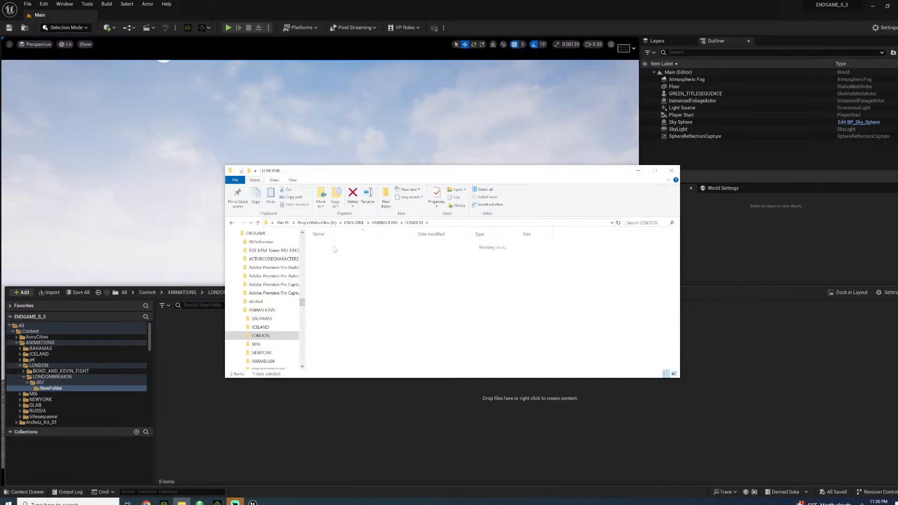
double_click(331, 245)
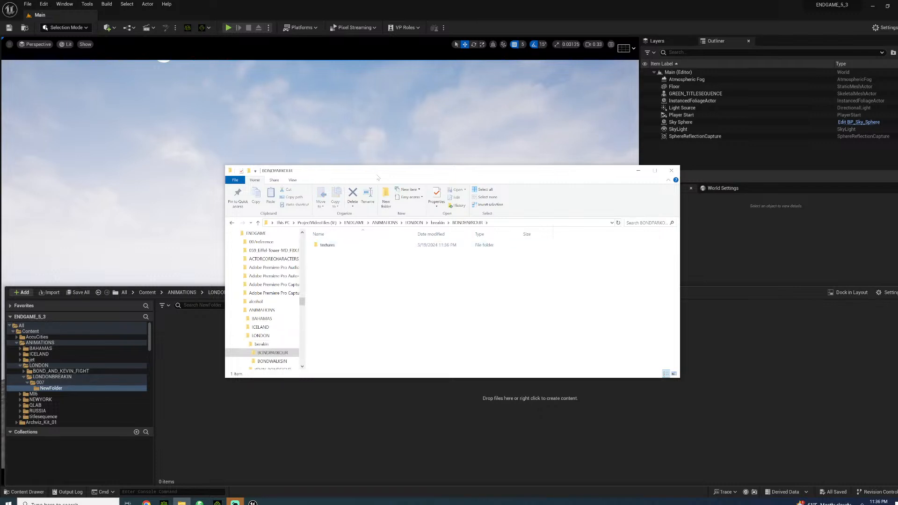
left_click(218, 503)
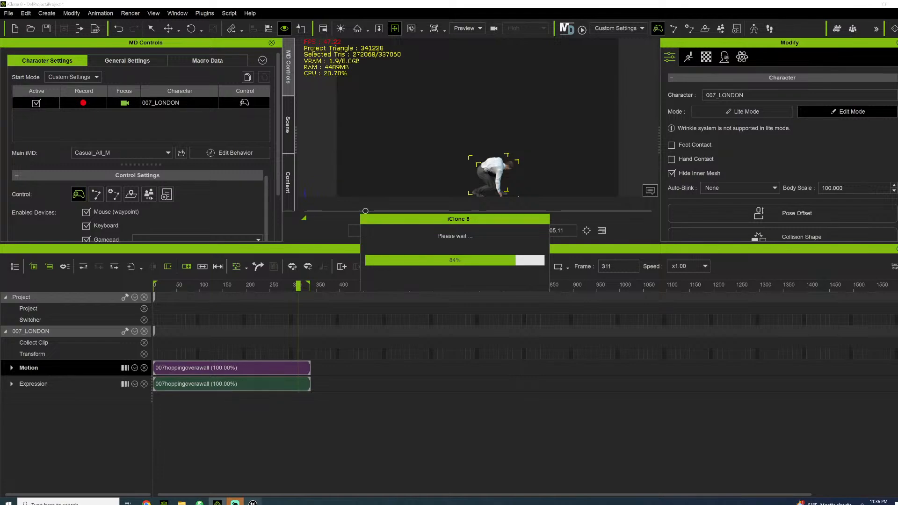
left_click(253, 503)
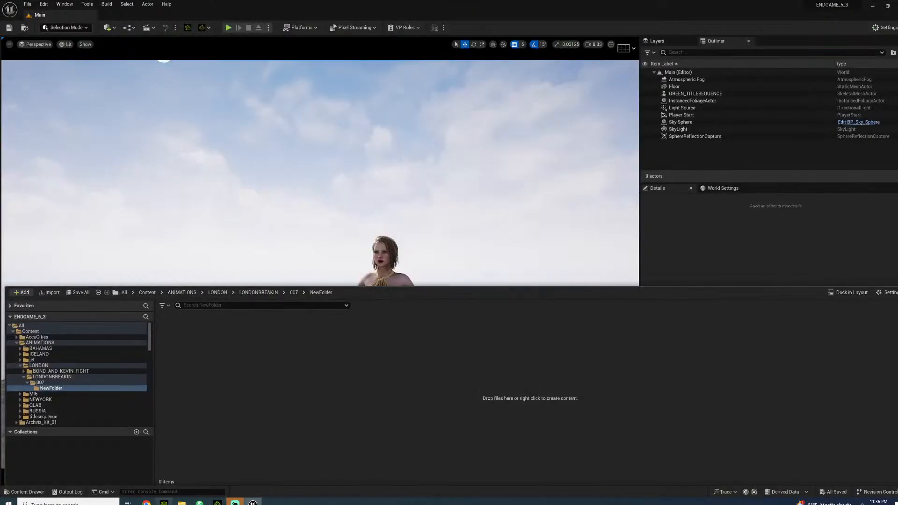
Bring the LONDON_007_WALKSIN FBX from the BONDWALKSIN folder into the open project subfolder, using iClone Auto Setup with HQ Shader
left_click(181, 502)
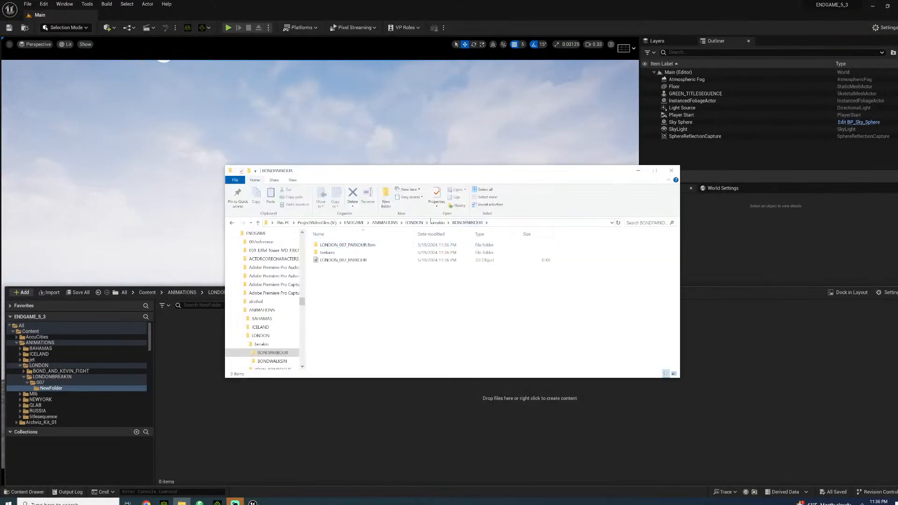
left_click(438, 223)
double_click(334, 253)
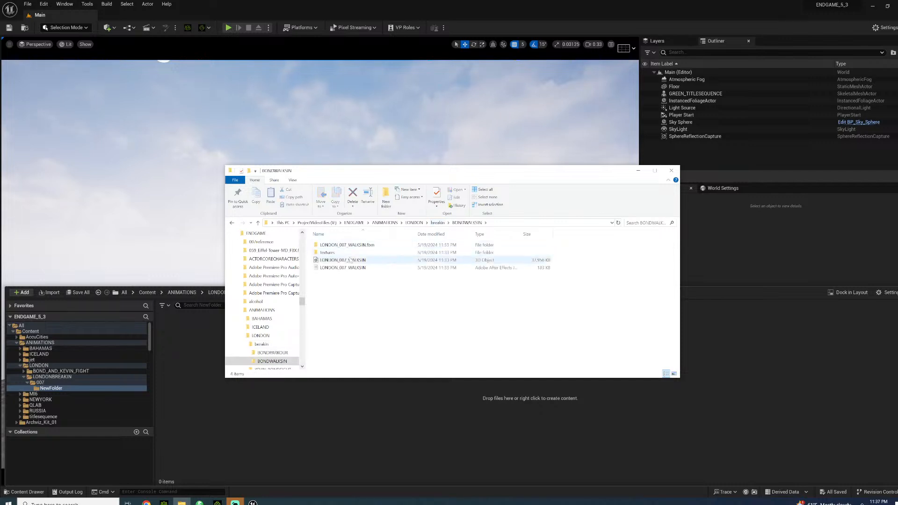
left_click_drag(342, 260, 381, 411)
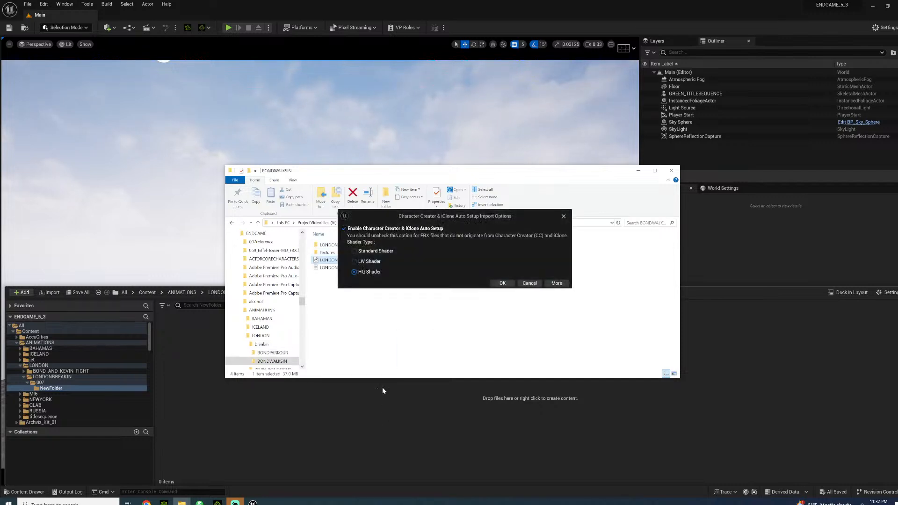
left_click(502, 283)
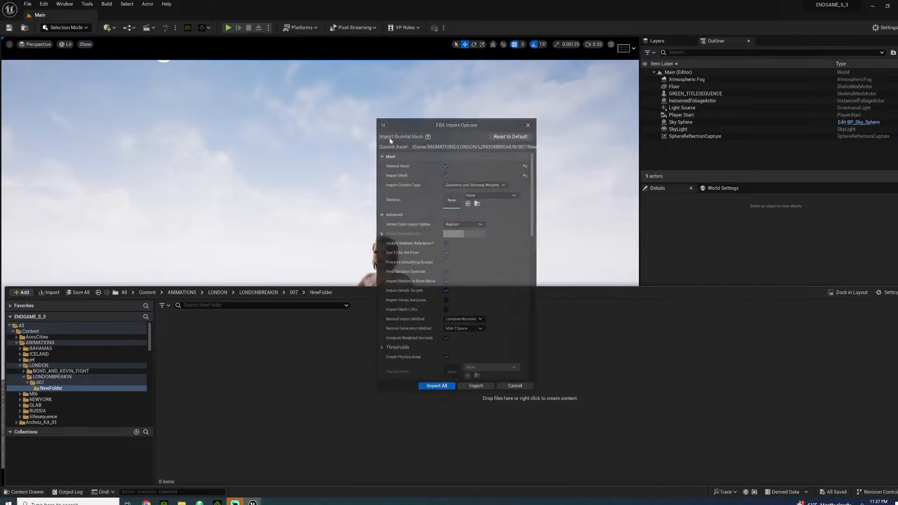
Assign 007_LONDON_Skeleton in the FBX animation import options, import all, and close the message log
left_click(496, 174)
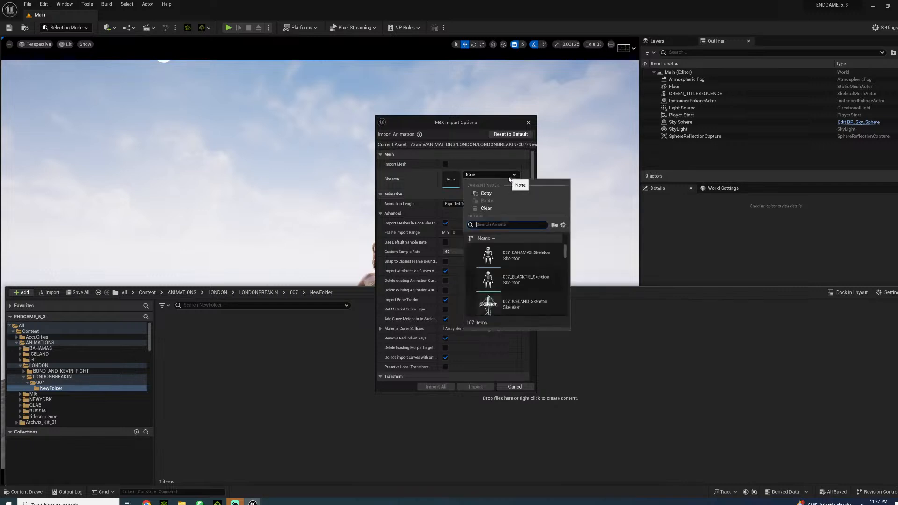
scroll(524, 281, "down", 2)
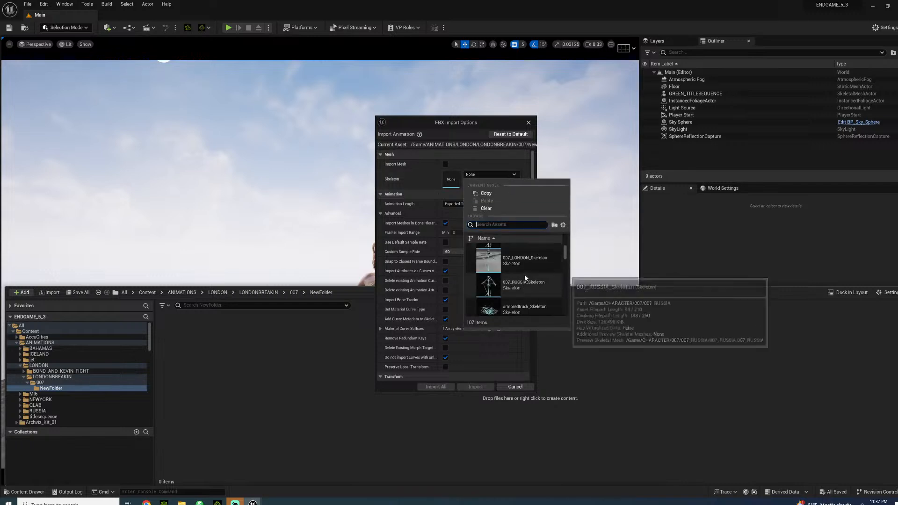
left_click(525, 270)
left_click(436, 387)
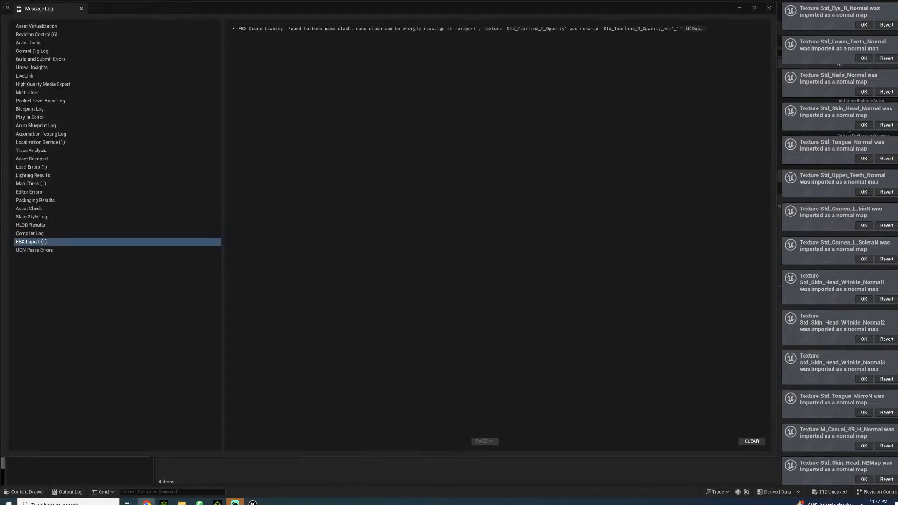
left_click(770, 7)
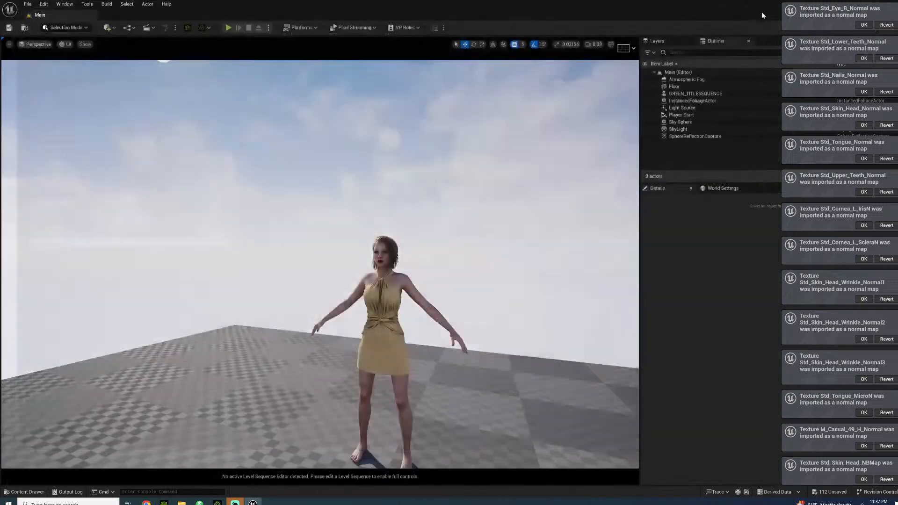
Rename the imported walk animation sequence LONDON_007_WALKSIN and move it up into the 007 folder
left_click(27, 491)
left_click(357, 348)
key("F2")
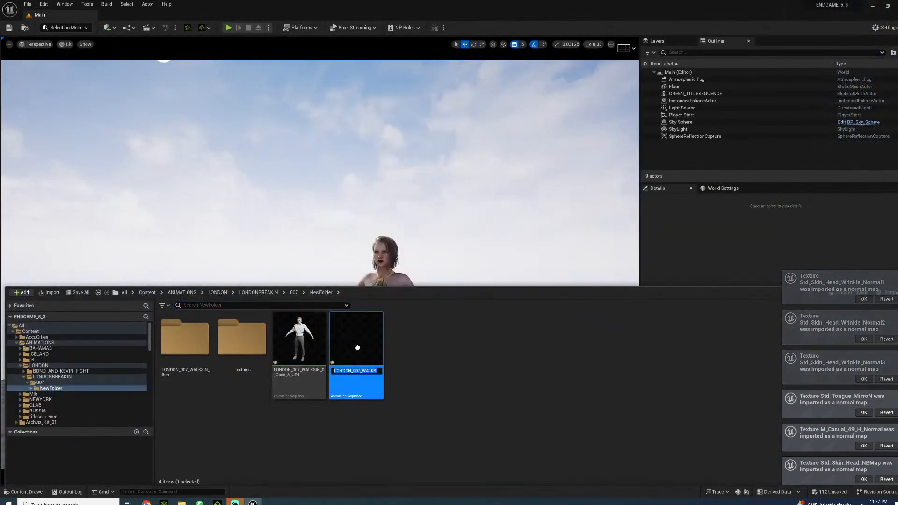
key("ctrl+v")
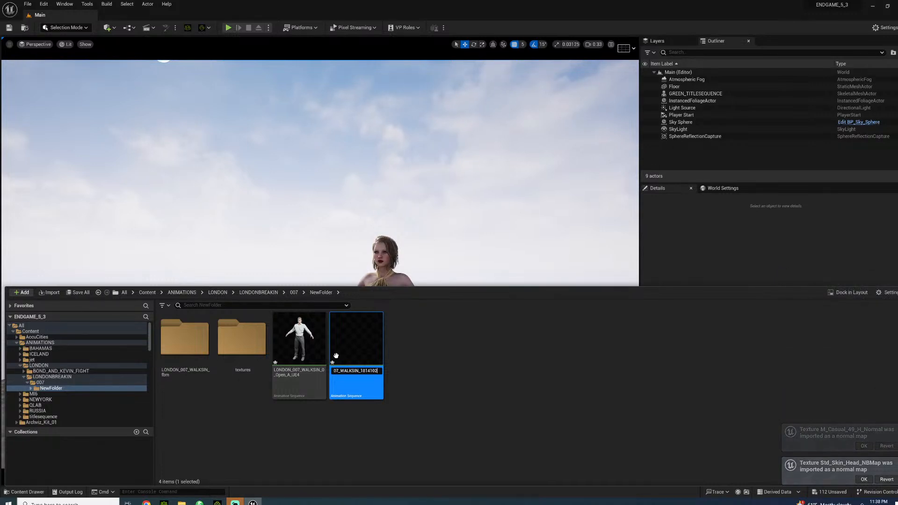
key("Return")
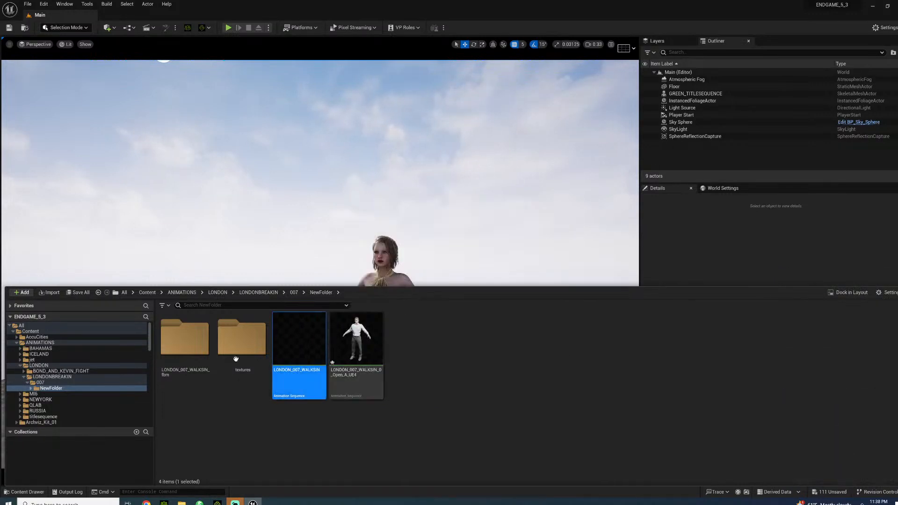
left_click_drag(318, 333, 52, 384)
left_click(72, 396)
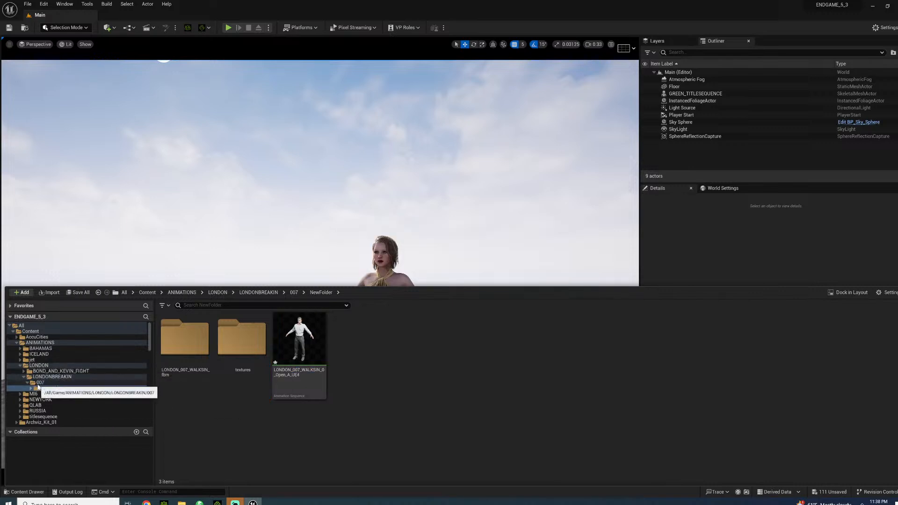
Delete the temporary NewFolder with its leftover import files from the 007 folder
left_click(55, 384)
left_click(202, 351)
key("Delete")
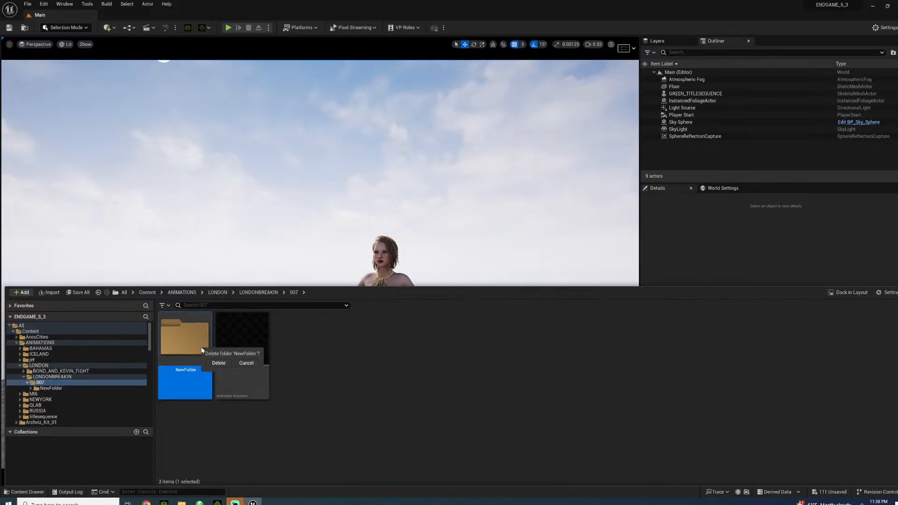
left_click(214, 364)
left_click(371, 368)
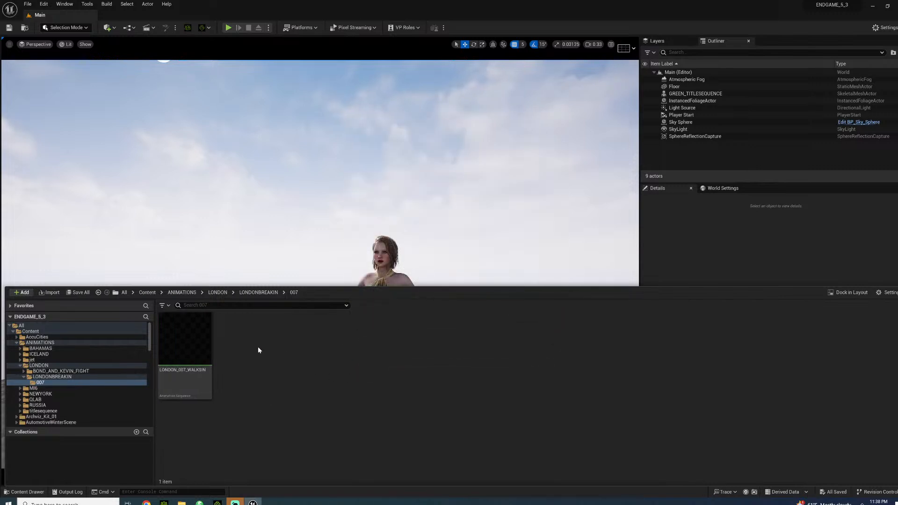
Create a temporary subfolder named NewFolder inside the 007 animation folder and open it
right_click(257, 347)
left_click(287, 69)
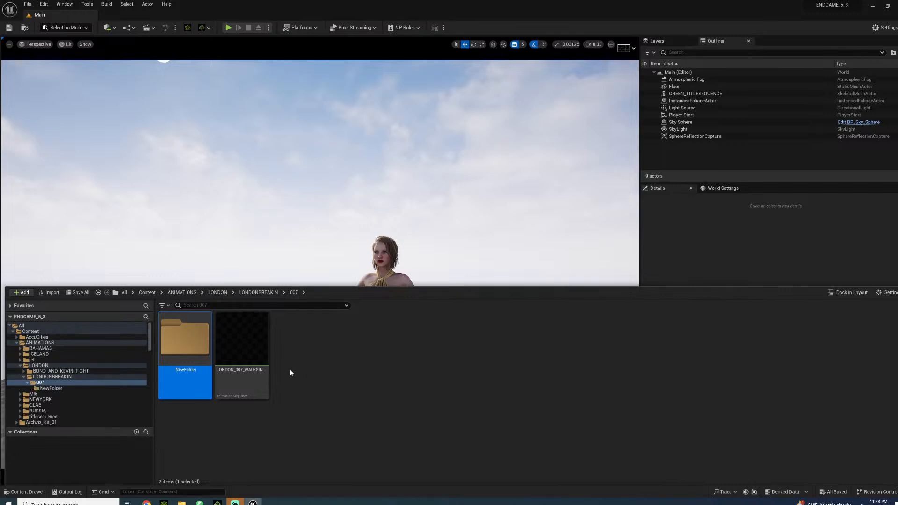
double_click(183, 342)
Bring the LONDON_007_PARKOUR FBX from the BONDPARKOUR folder into the open NewFolder, using iClone Auto Setup with HQ Shader
left_click(182, 502)
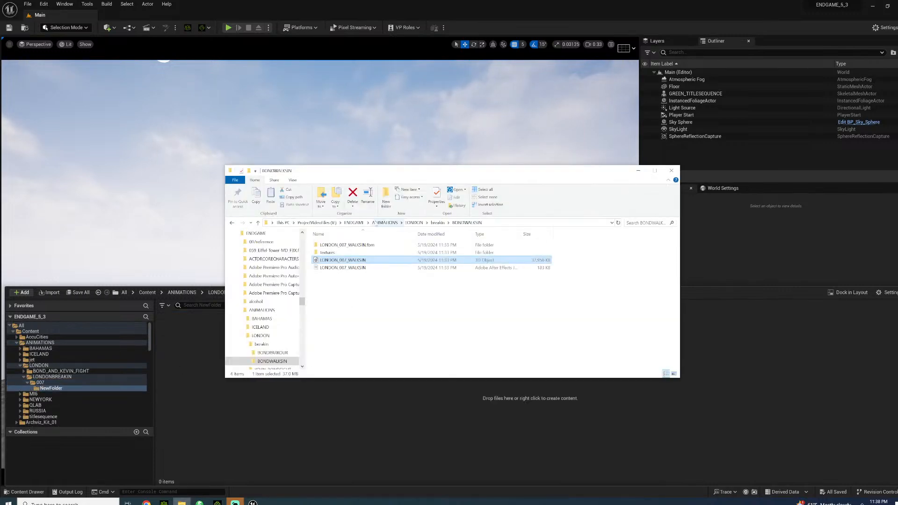
left_click(438, 223)
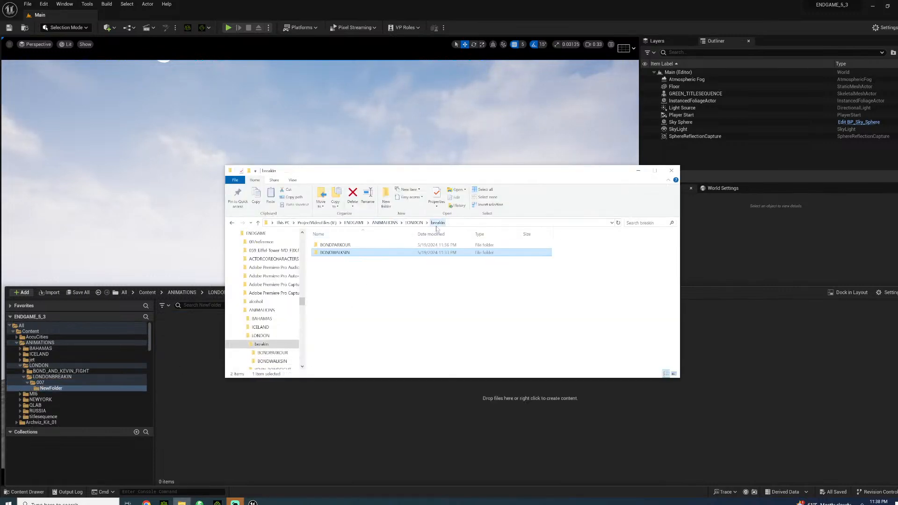
double_click(344, 245)
left_click(344, 260)
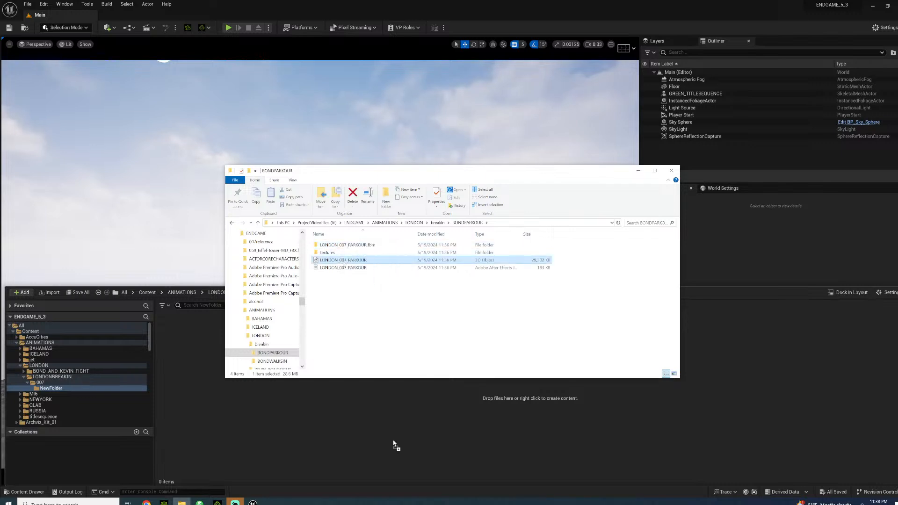
left_click_drag(392, 444, 393, 445)
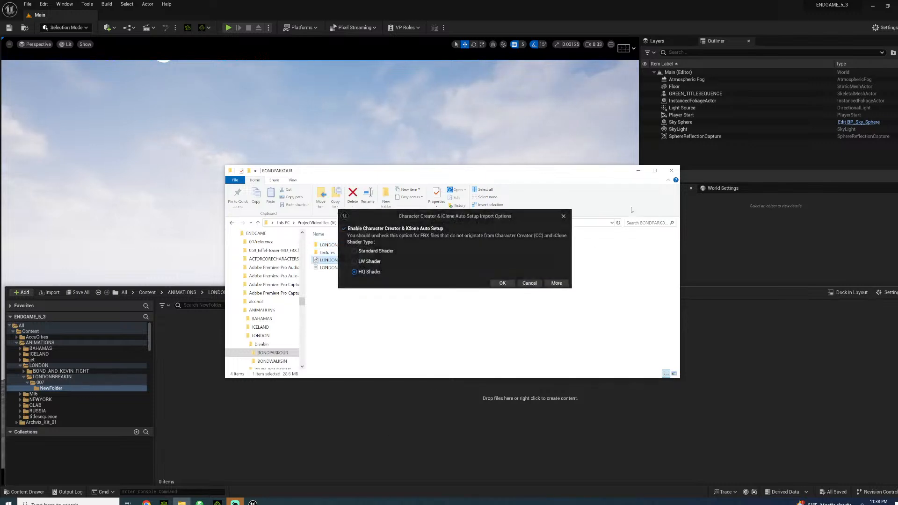
left_click(502, 283)
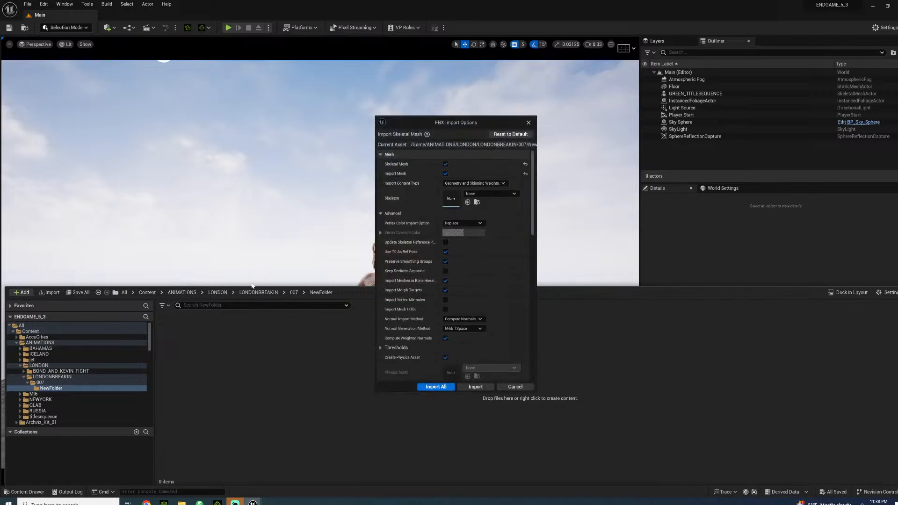
Turn off mesh import in the FBX options, assign 007_LONDON_Skeleton, import all, and close the message log
left_click(445, 174)
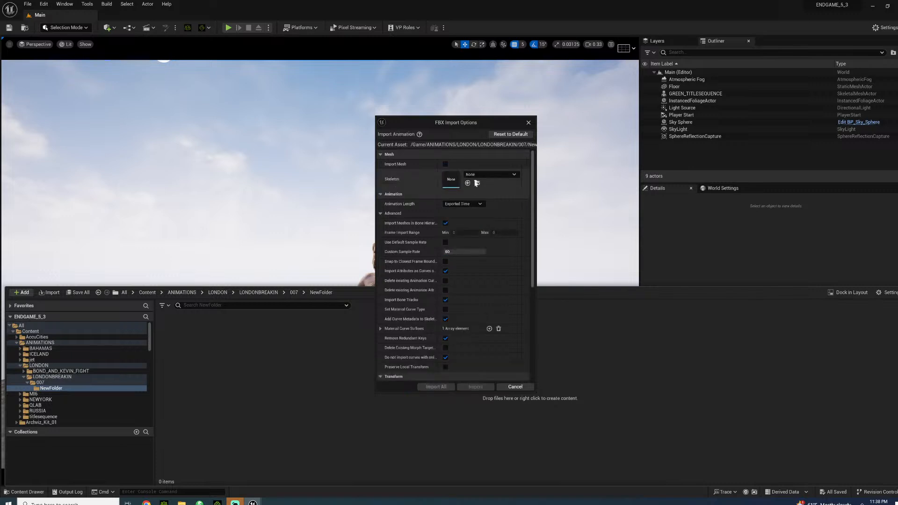
left_click(492, 177)
scroll(526, 279, "down", 3)
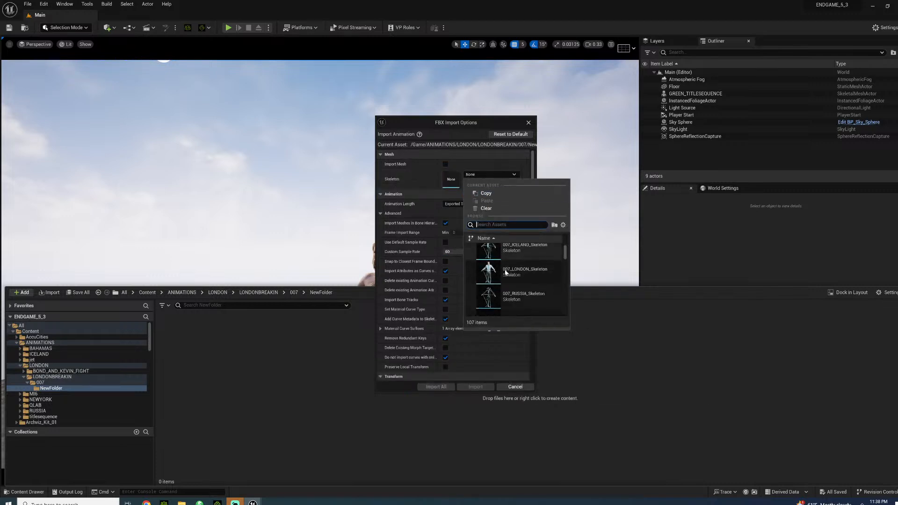
left_click(536, 276)
left_click(436, 388)
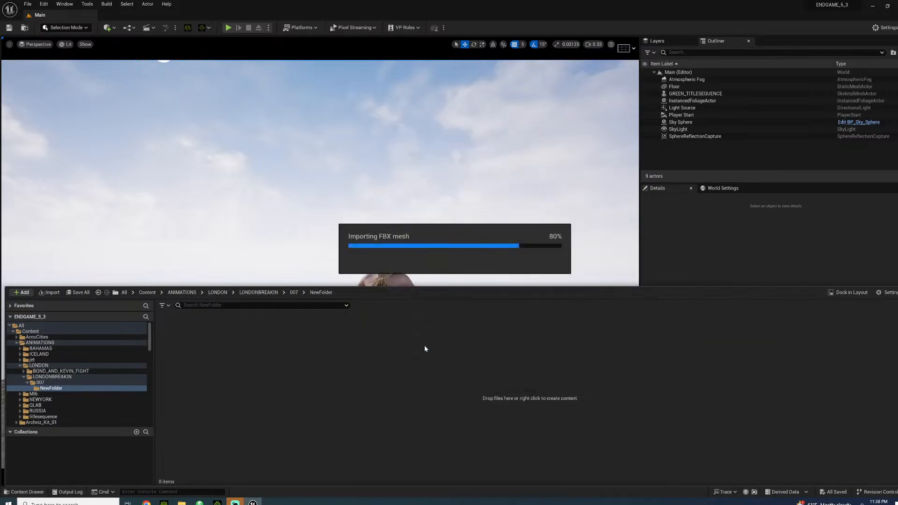
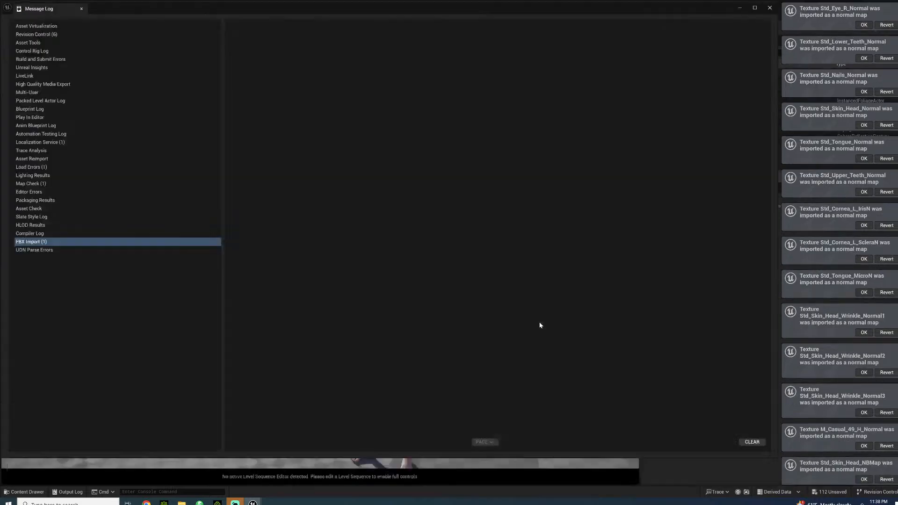
left_click(769, 9)
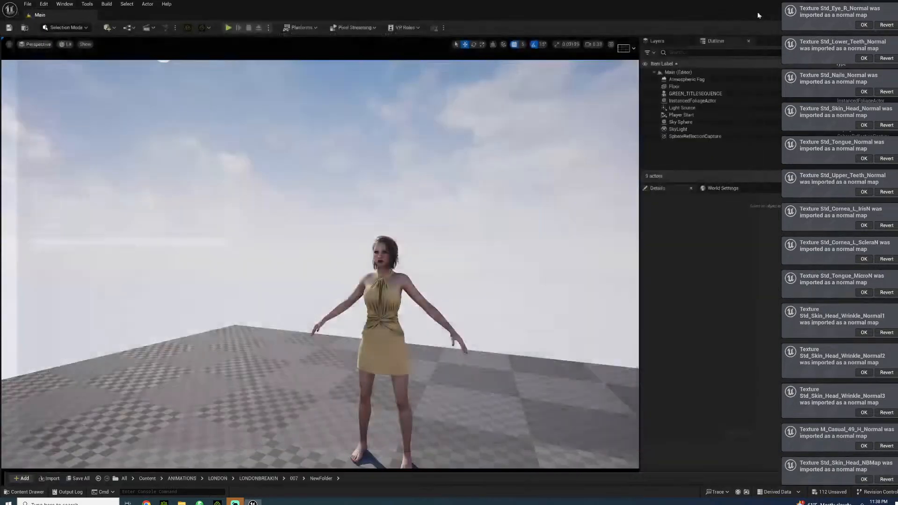
Rename the imported TempMotion animation sequence LONDON_007_PARKOUR and move it up into the 007 folder
left_click(22, 493)
left_click(364, 359)
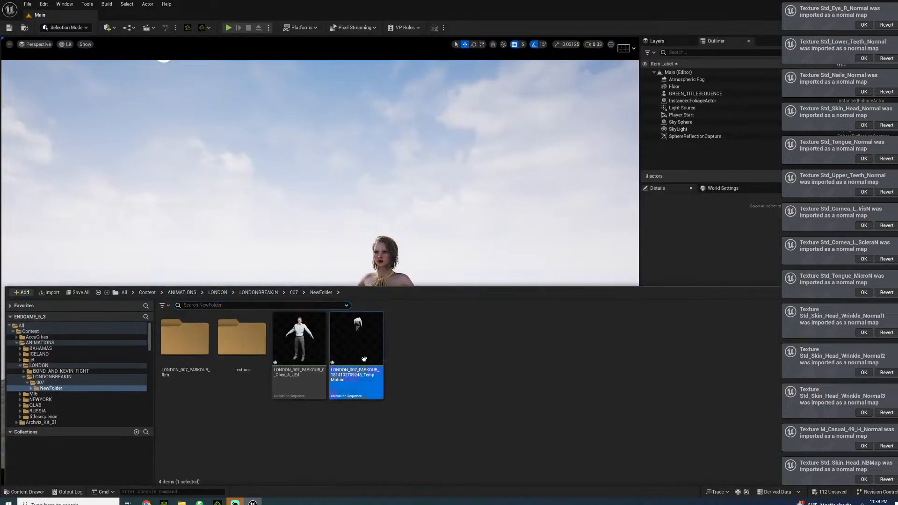
key("F2")
key("End")
key("BackSpace")
key("BackSpace")
key("BackSpace")
key("BackSpace")
key("BackSpace")
key("BackSpace")
key("BackSpace")
key("BackSpace")
key("BackSpace")
key("BackSpace")
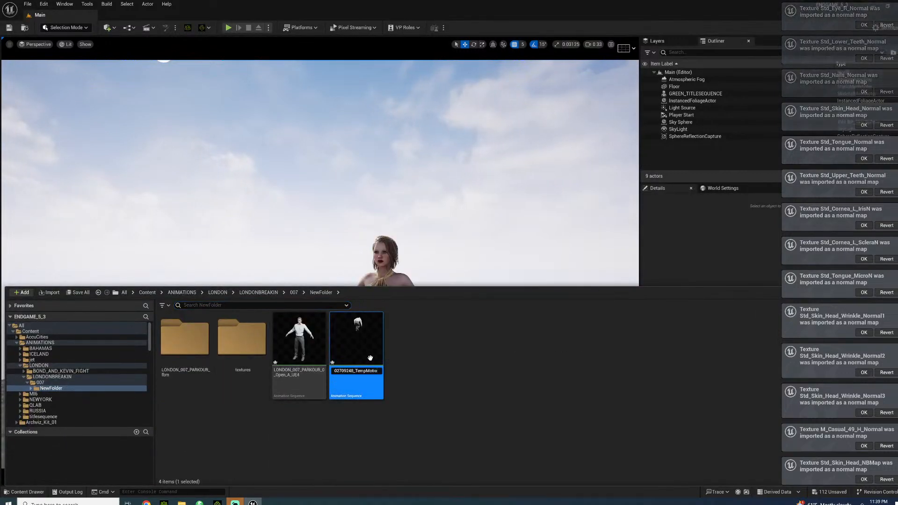
type("18141")
key("BackSpace")
key("BackSpace")
key("BackSpace")
key("BackSpace")
key("BackSpace")
key("BackSpace")
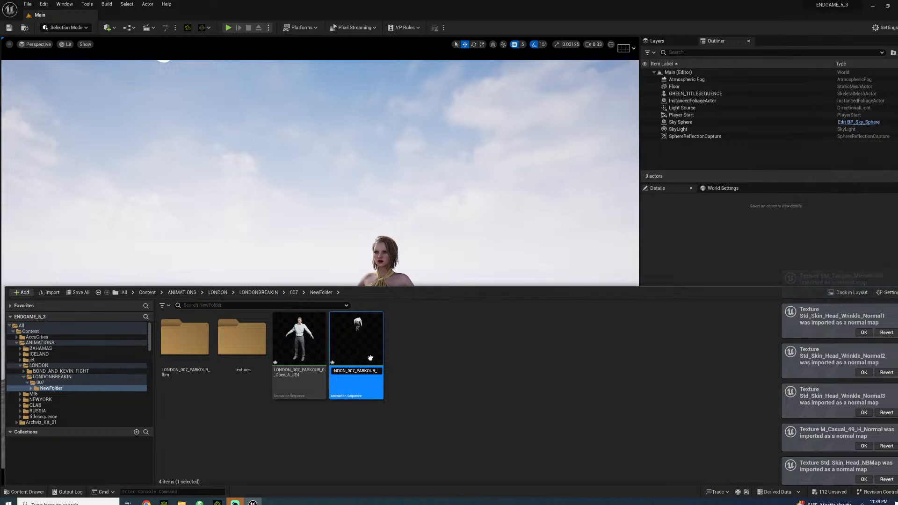
key("Return")
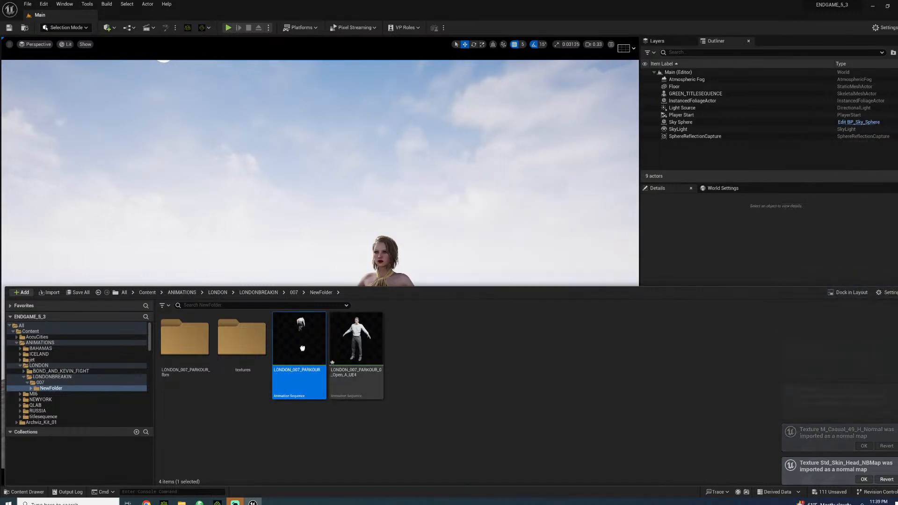
left_click_drag(300, 346, 41, 383)
left_click(70, 399)
Force-delete the temporary NewFolder with its leftover parkour import files from the 007 folder
left_click(40, 383)
left_click(203, 363)
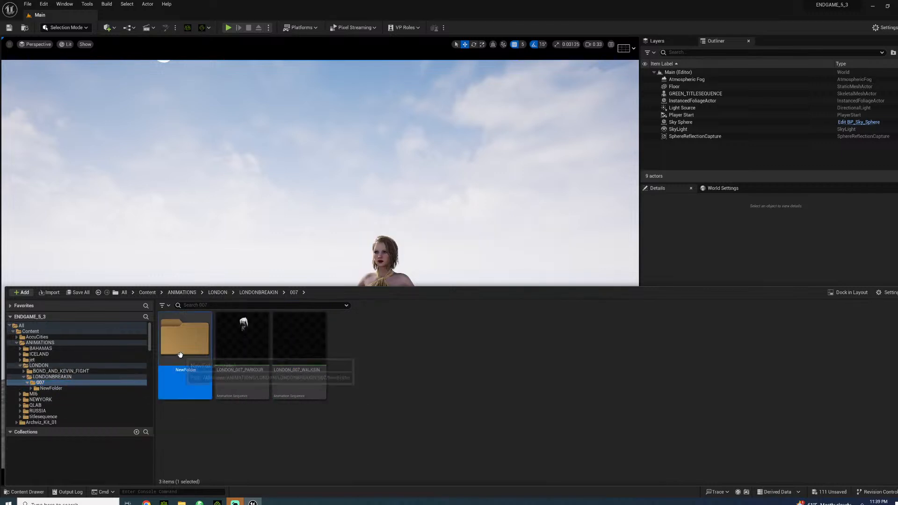
key("Delete")
left_click(197, 372)
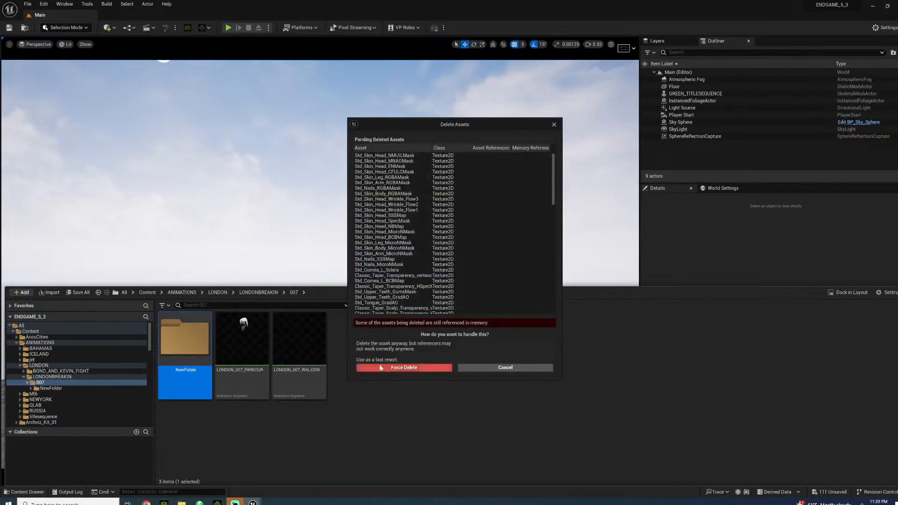
left_click(393, 366)
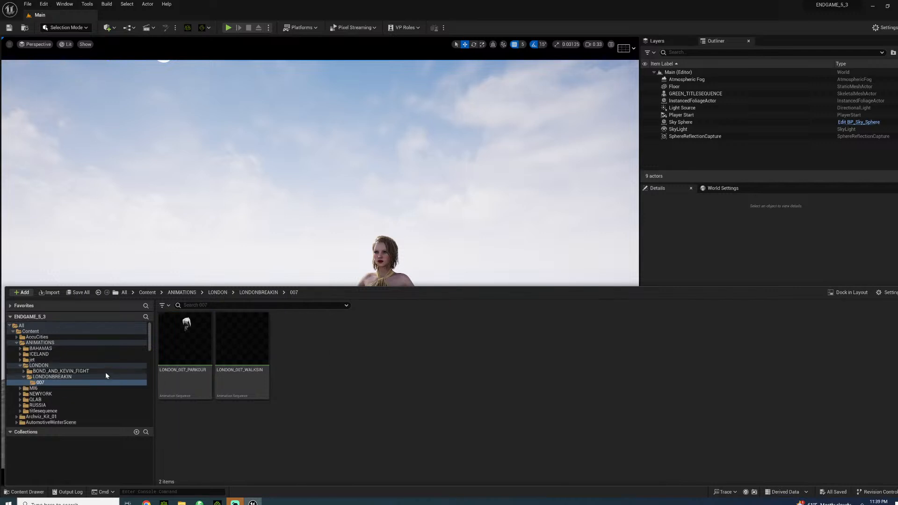
Open the weberst level from the SETS/UK/LONDON folder
scroll(52, 386, "down", 5)
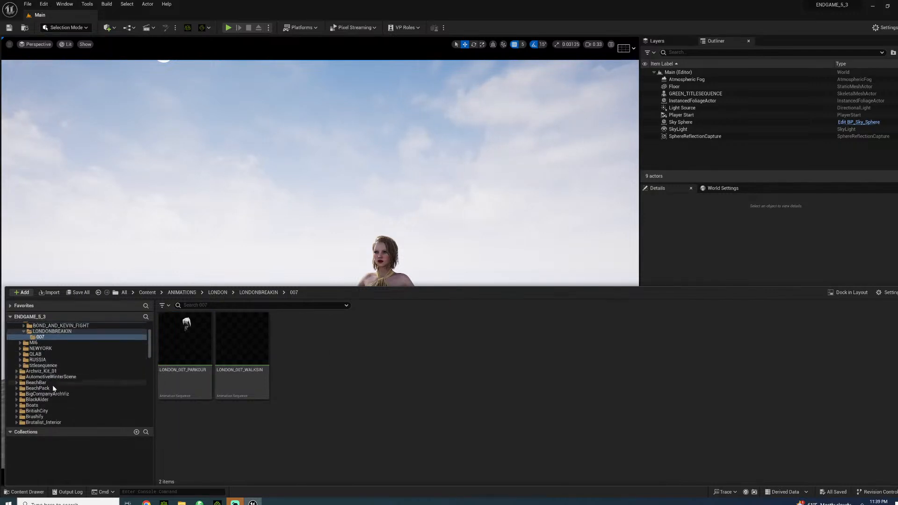
scroll(50, 396, "down", 8)
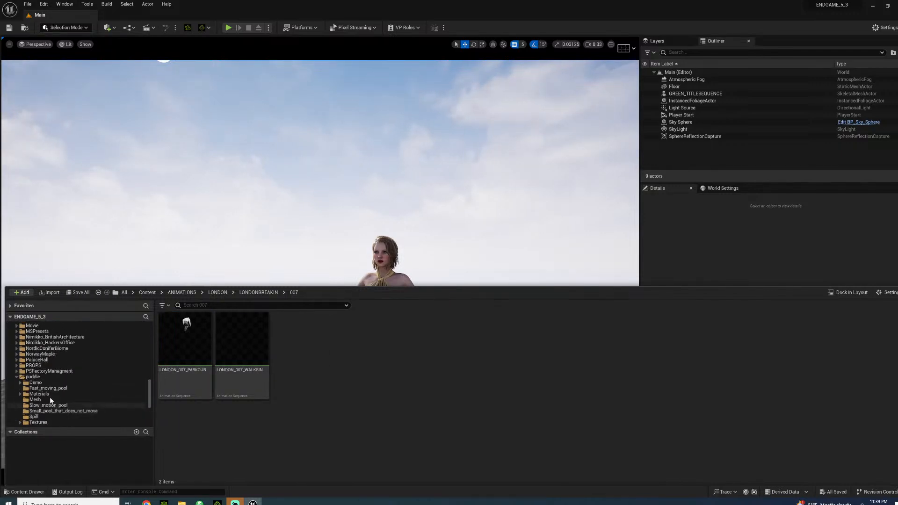
scroll(48, 368, "down", 5)
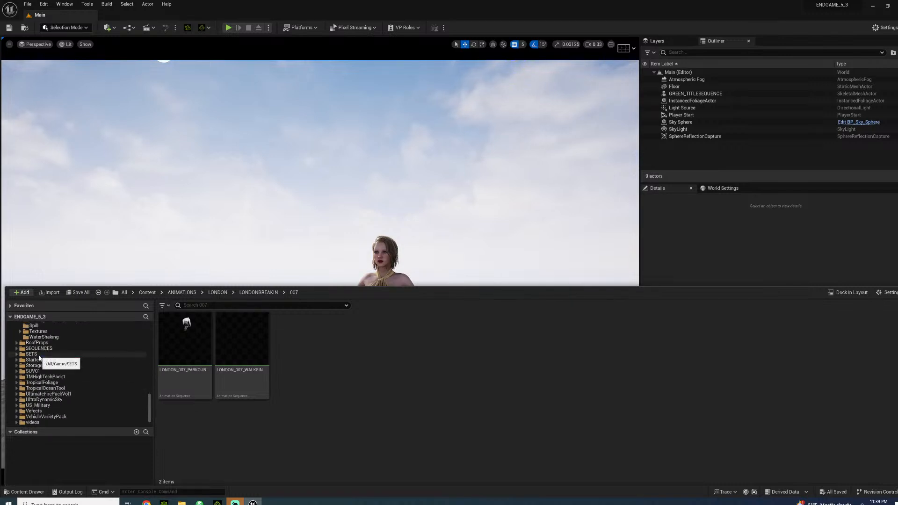
left_click(40, 356)
double_click(528, 341)
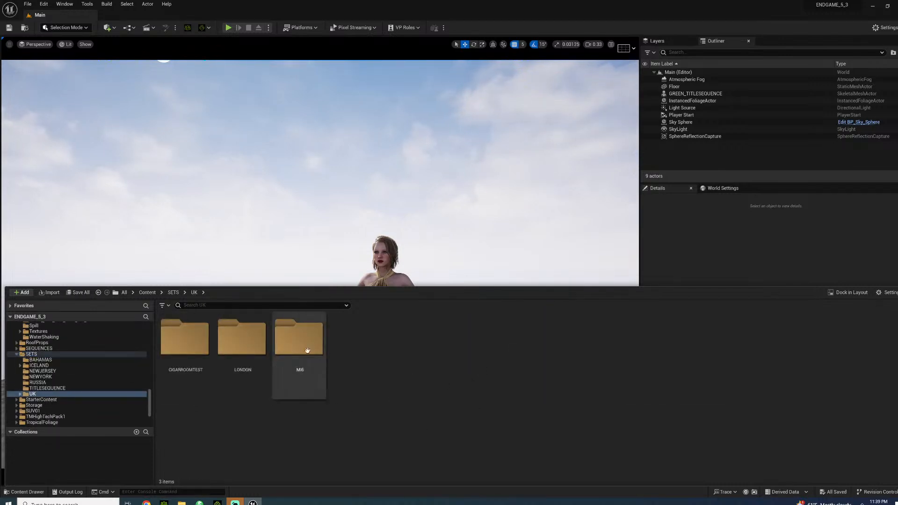
double_click(241, 339)
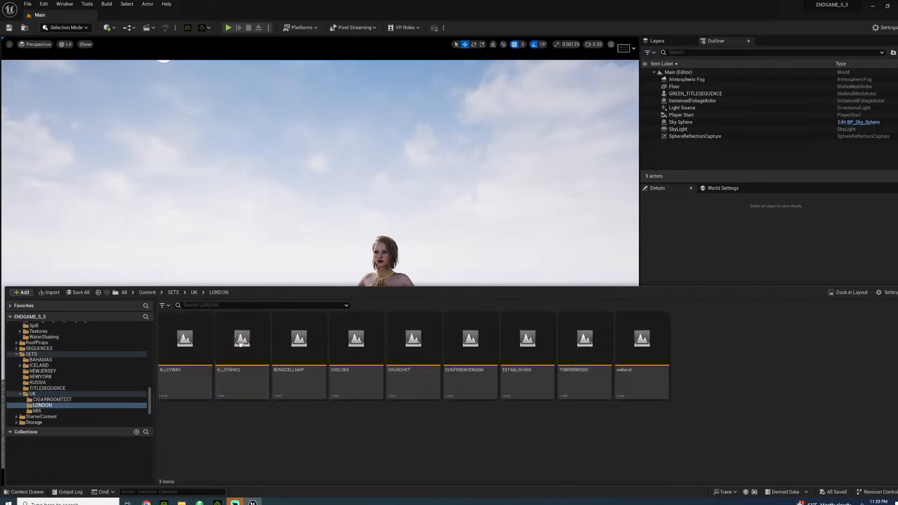
double_click(629, 360)
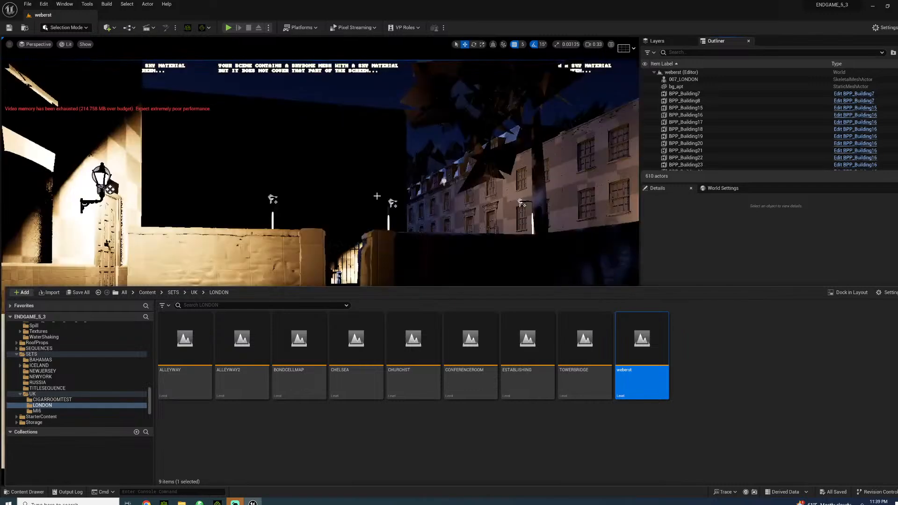
Select all the S_Modular_Stone_Wall pieces, Var1 through Var25, in the weberst level and lower them slightly
right_click_drag(388, 195, 396, 199)
key("s")
right_click_drag(392, 320, 461, 295)
key("w")
left_click(321, 253)
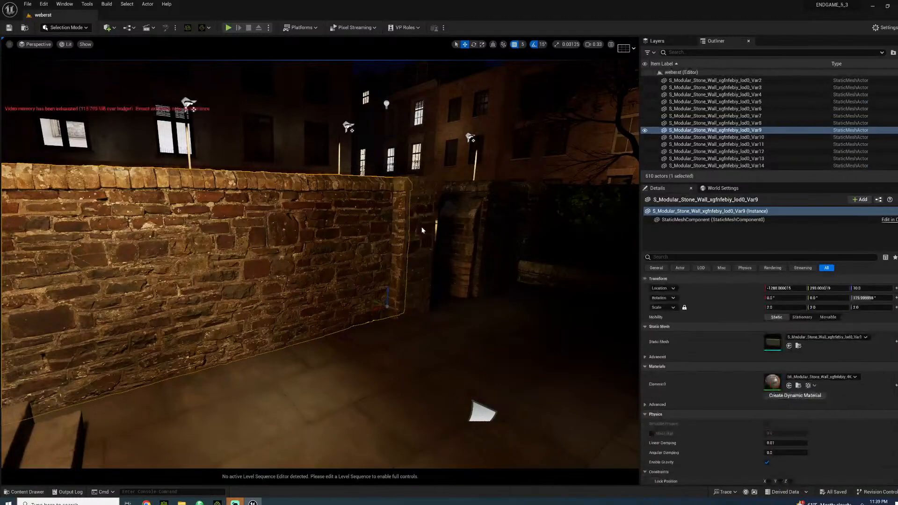
left_click(422, 230, "shift")
left_click(478, 225, "shift")
left_click(697, 120)
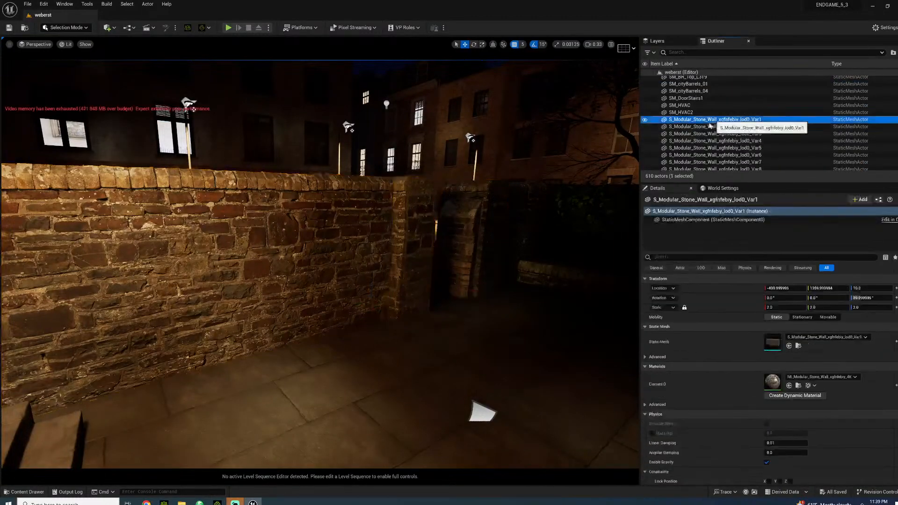
scroll(706, 145, "down", 5)
scroll(711, 153, "down", 3)
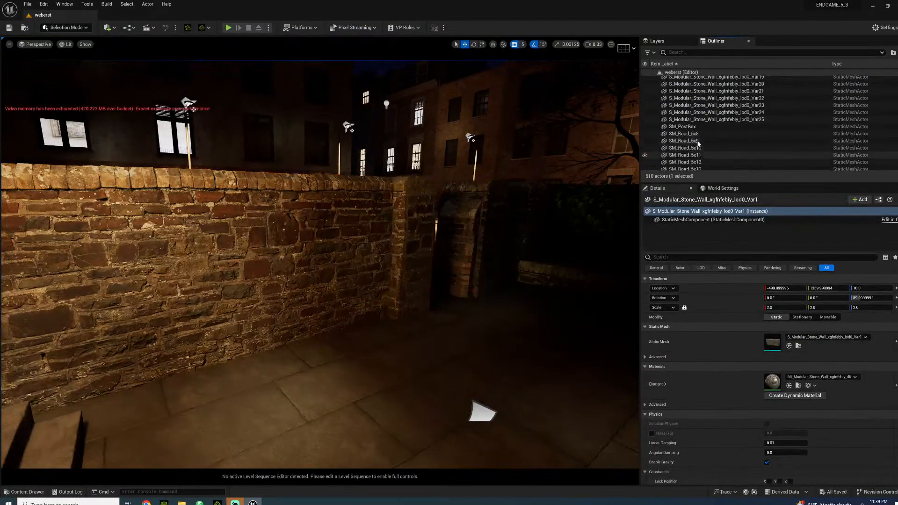
left_click(711, 121, "shift")
right_click_drag(376, 244, 381, 266)
left_click_drag(375, 273, 371, 281)
Create a level sequence named WEBBERST in the SEQUENCES/UK/LONDON folder
left_click(289, 141)
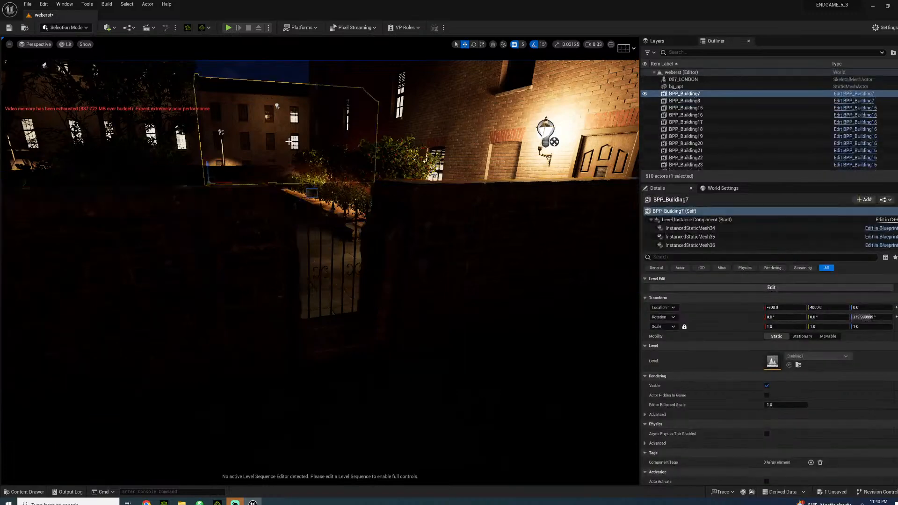
right_click_drag(289, 141, 268, 168)
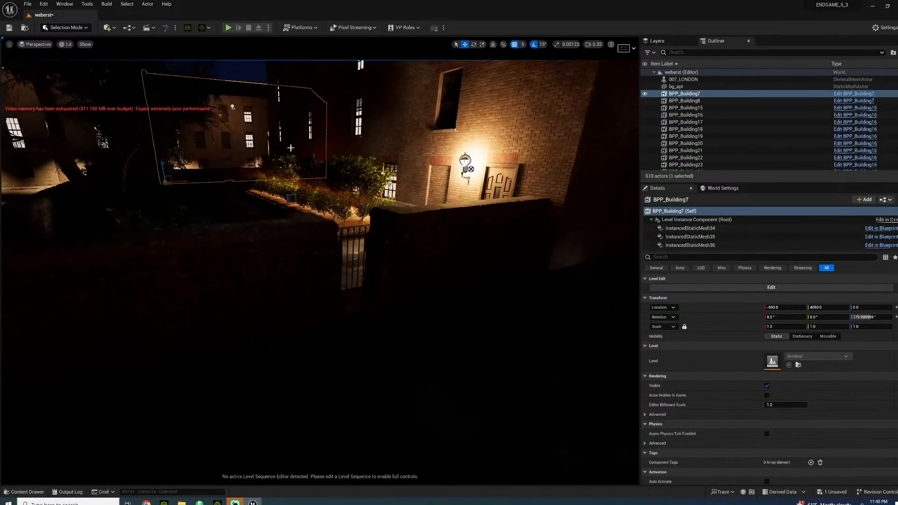
left_click(147, 28)
left_click(161, 47)
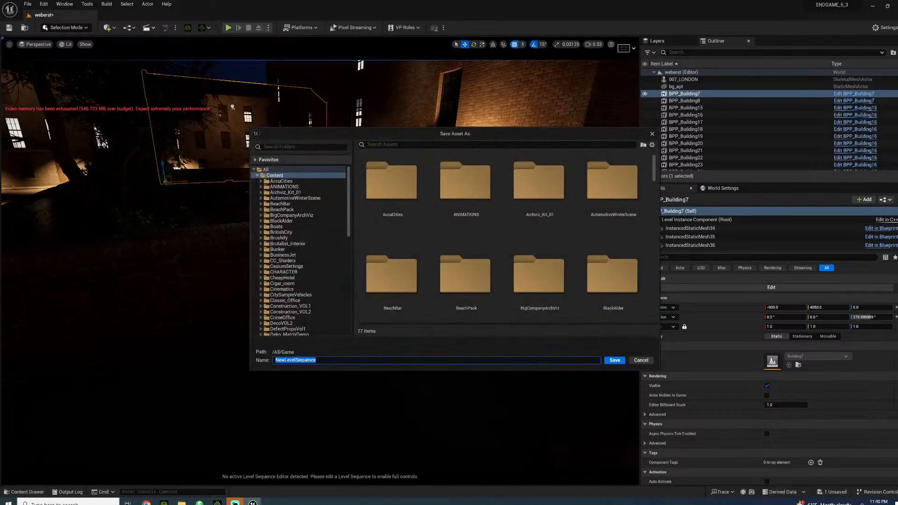
scroll(312, 290, "down", 6)
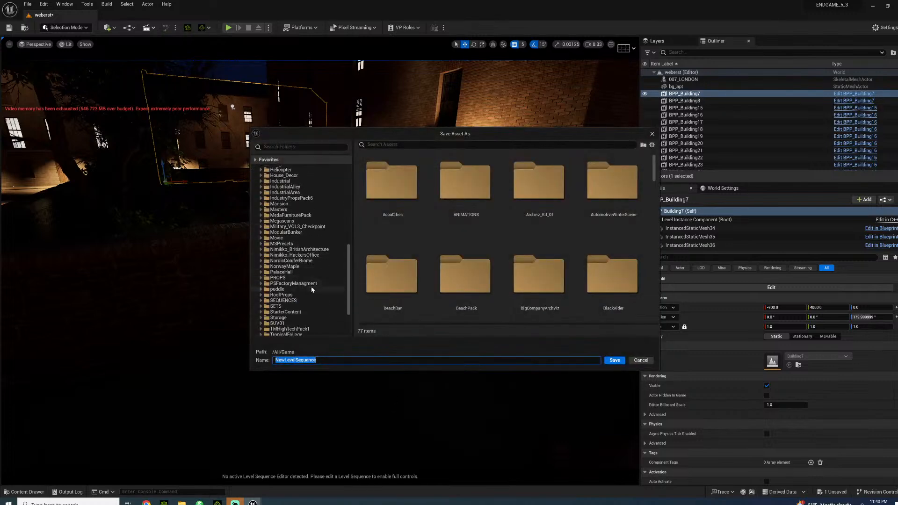
left_click(291, 301)
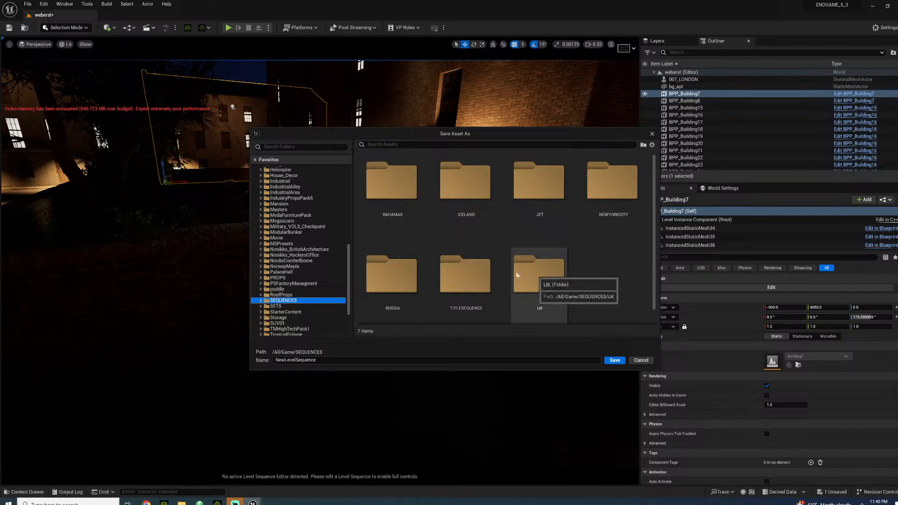
double_click(532, 275)
double_click(400, 178)
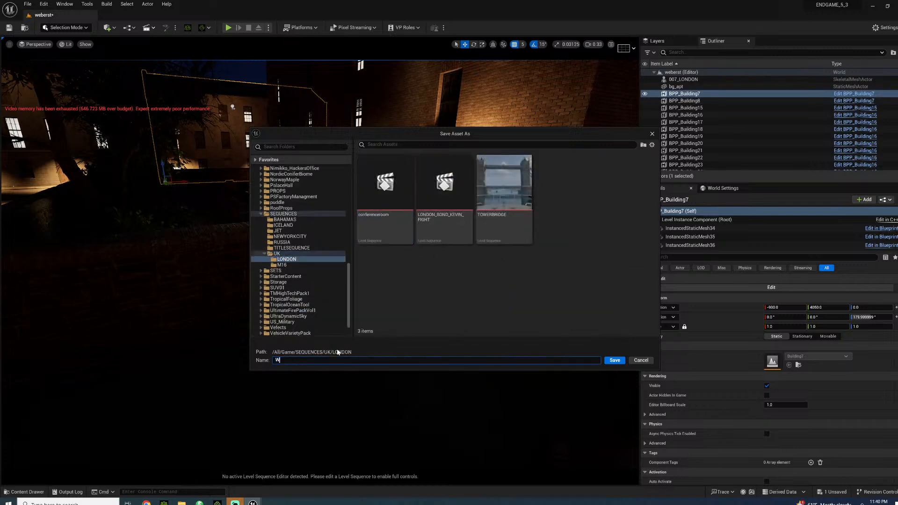
key("Return")
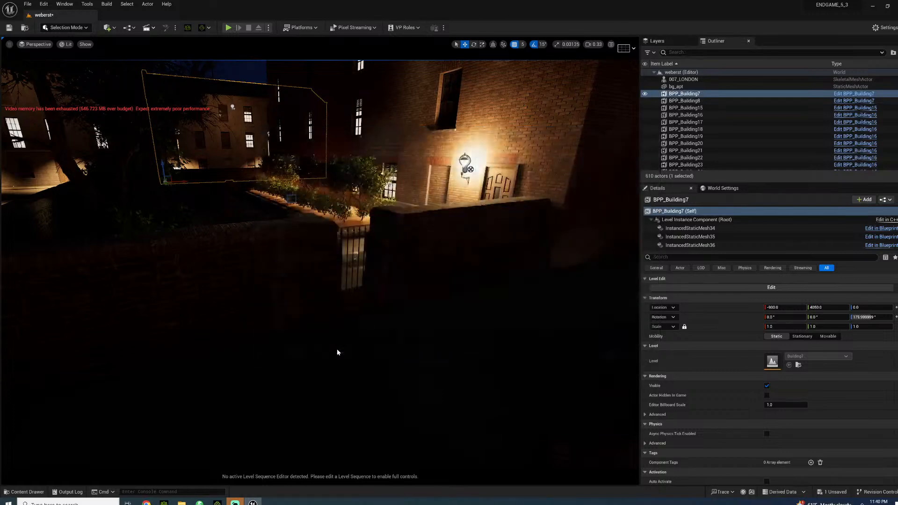
Set the WEBBERST sequence's display rate to 24 fps (film)
left_click(258, 382)
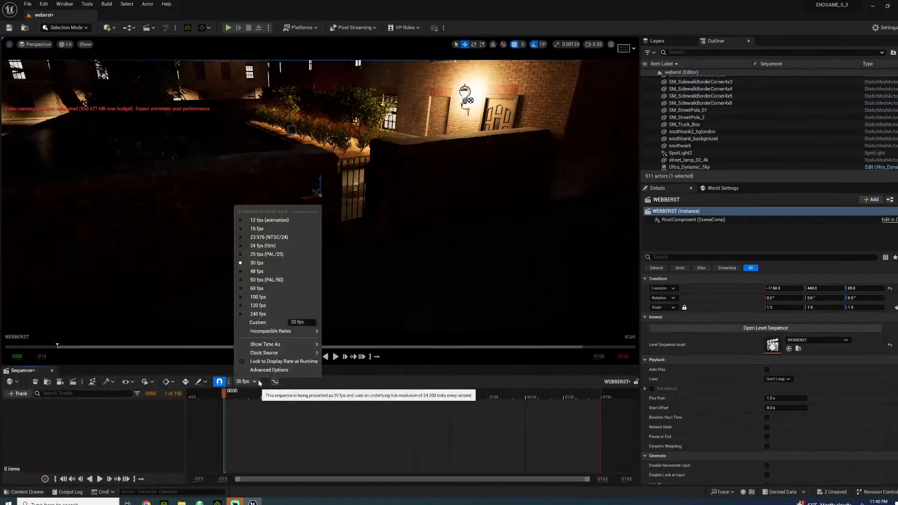
left_click(265, 247)
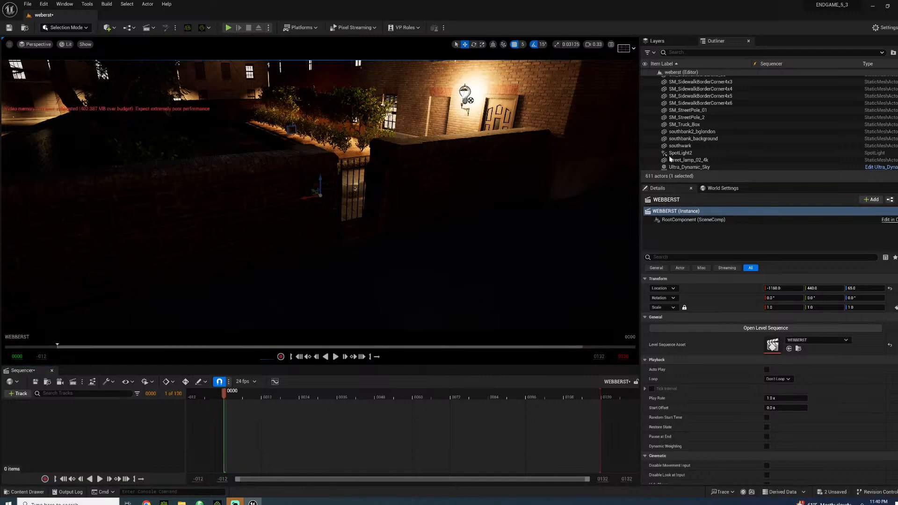
Delete the existing 007_LONDON character from the weberst level and save all modified files
right_click_drag(369, 133, 360, 187)
left_click(359, 198)
key("Delete")
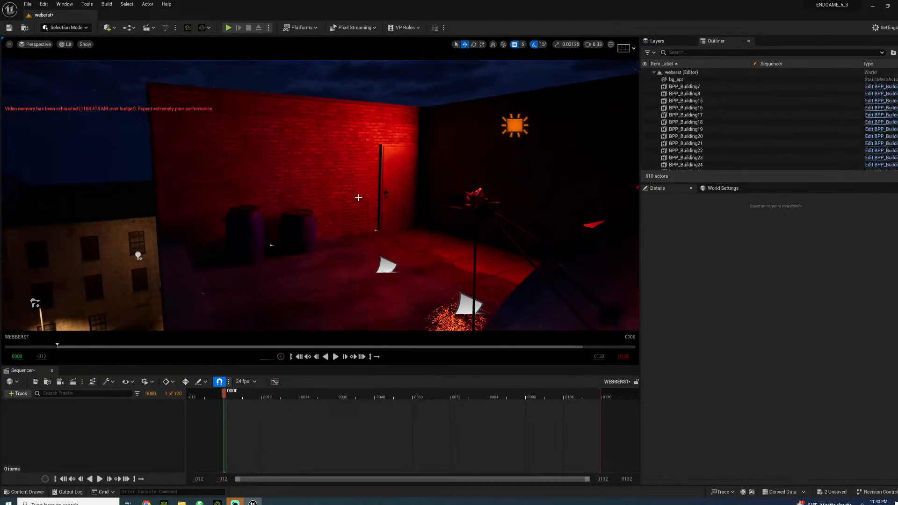
left_click(27, 4)
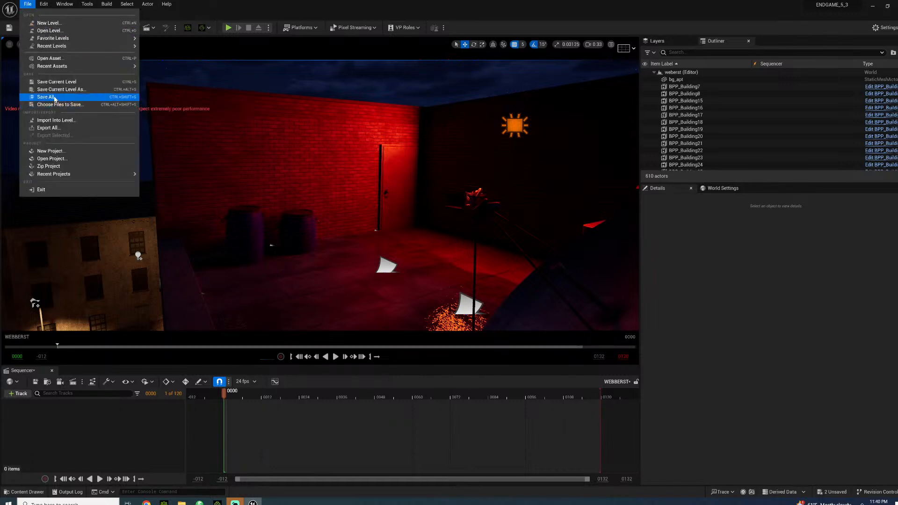
left_click(54, 99)
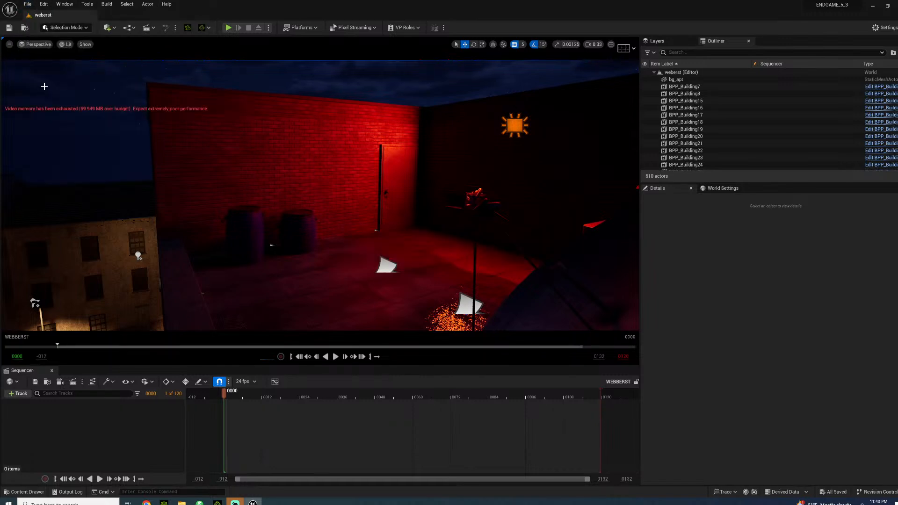
Place the 007_LONDON skeletal mesh from CHARACTER/007/007_LONDON on the pavement in front of the stone wall
key("w")
right_click_drag(320, 195, 629, 196)
key("w")
key("w")
key("w")
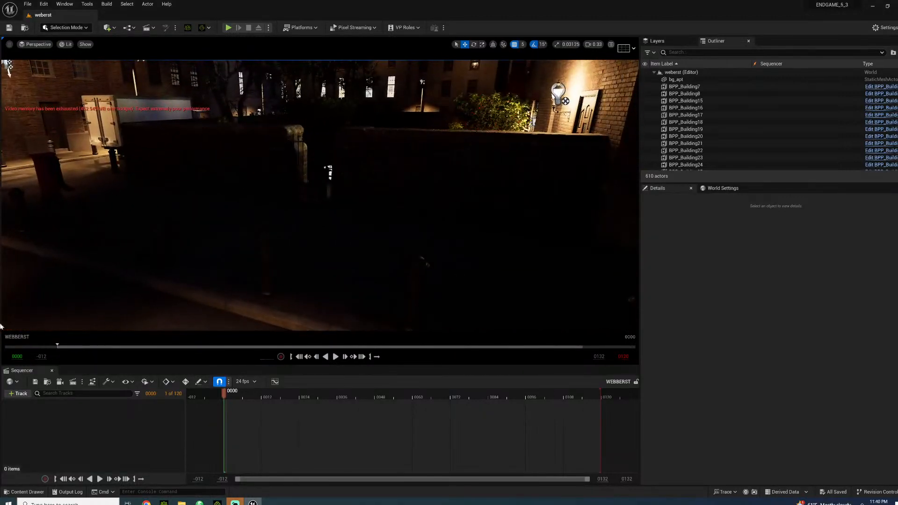
left_click(24, 493)
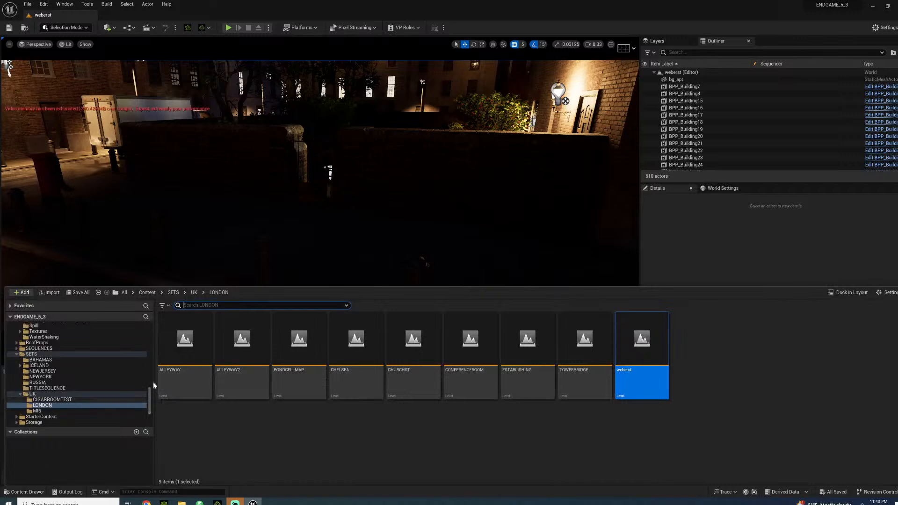
scroll(150, 349, "up", 10)
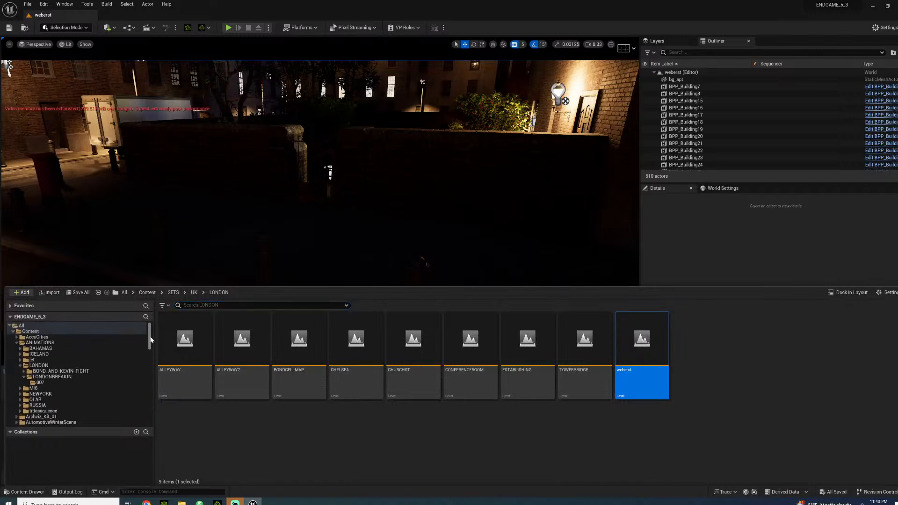
left_click_drag(150, 346, 146, 363)
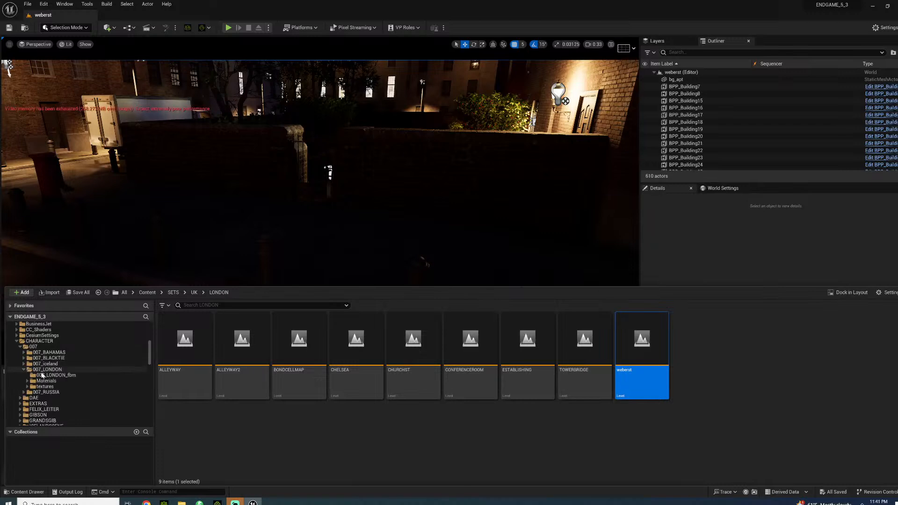
left_click(45, 370)
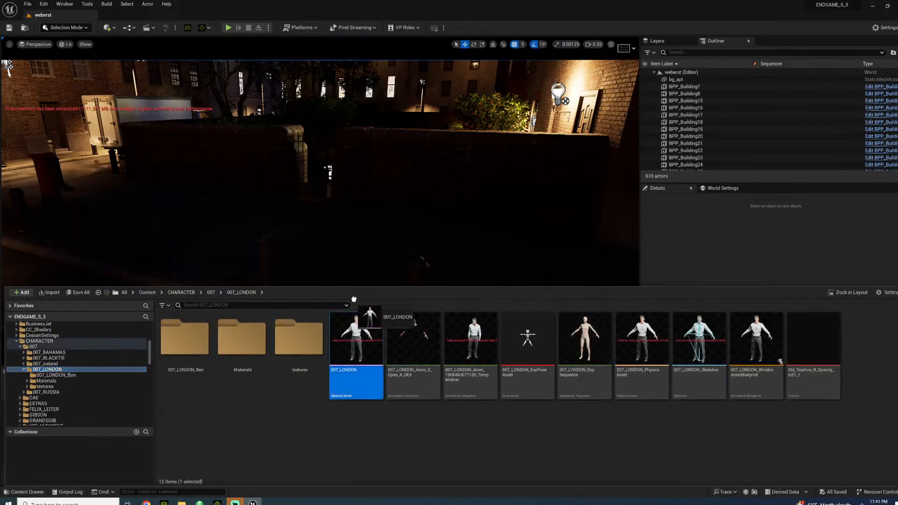
mouse_move(354, 299)
left_mouse_down()
mouse_move(335, 245)
mouse_move(347, 312)
left_mouse_up()
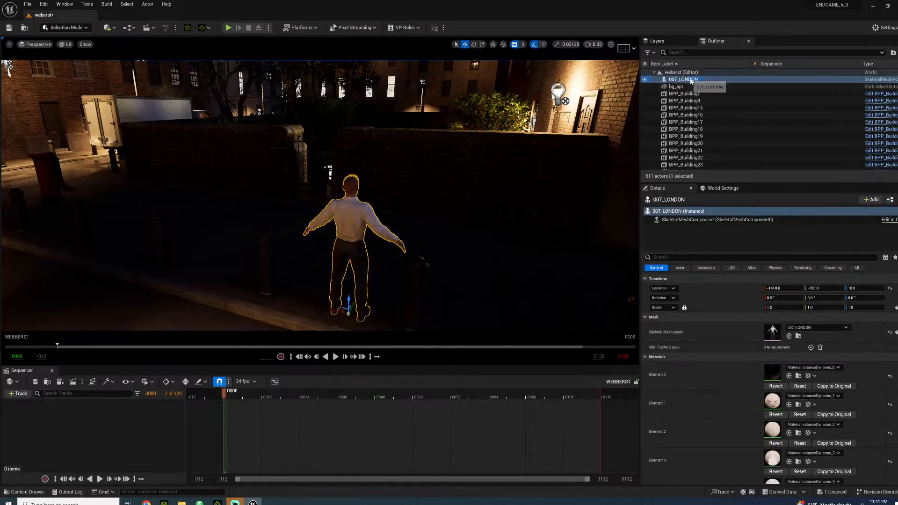
Add the 007_LONDON actor to the WEBBERST sequence and give it the LONDON_007_PARKOUR animation
left_click_drag(682, 79, 563, 230)
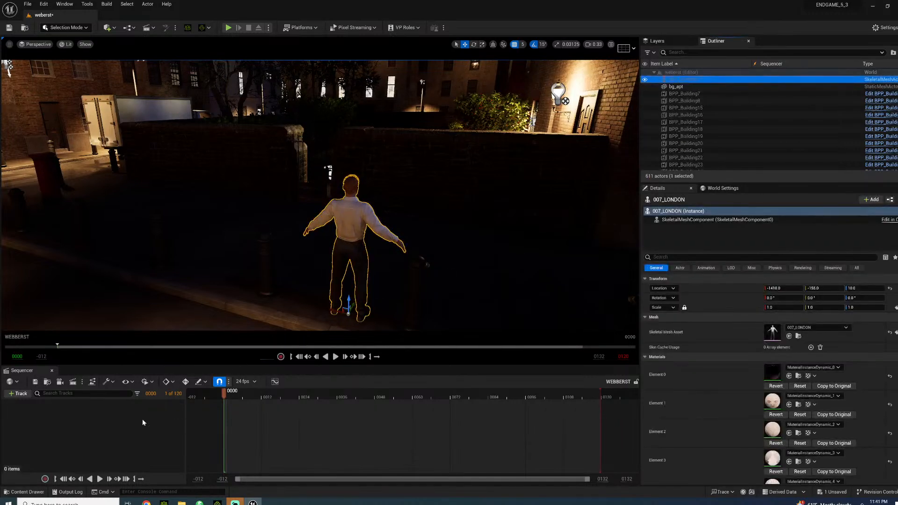
left_click_drag(143, 423, 143, 422)
left_click(177, 413)
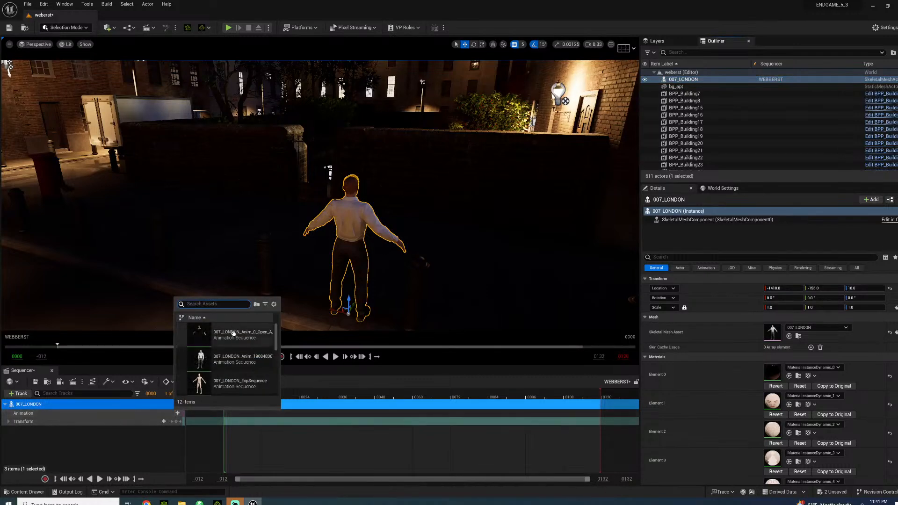
scroll(233, 346, "down", 5)
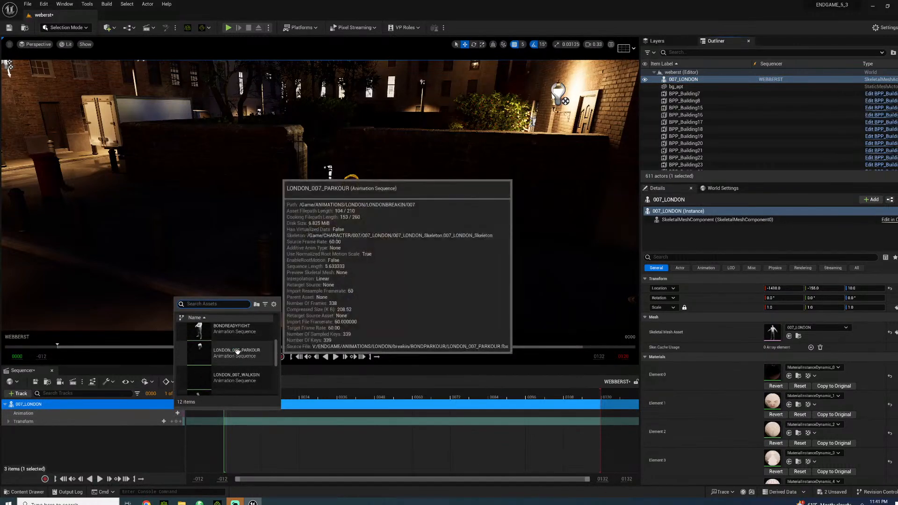
left_click(237, 352)
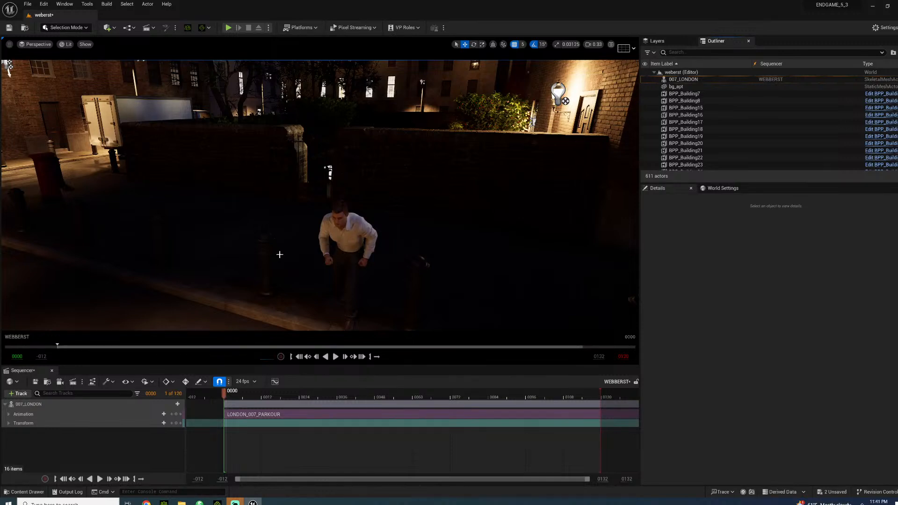
Set the 007_LONDON character's Z rotation to 180° so that he faces the stone wall during the parkour
key("s")
right_click_drag(301, 221, 322, 227)
left_click(296, 216)
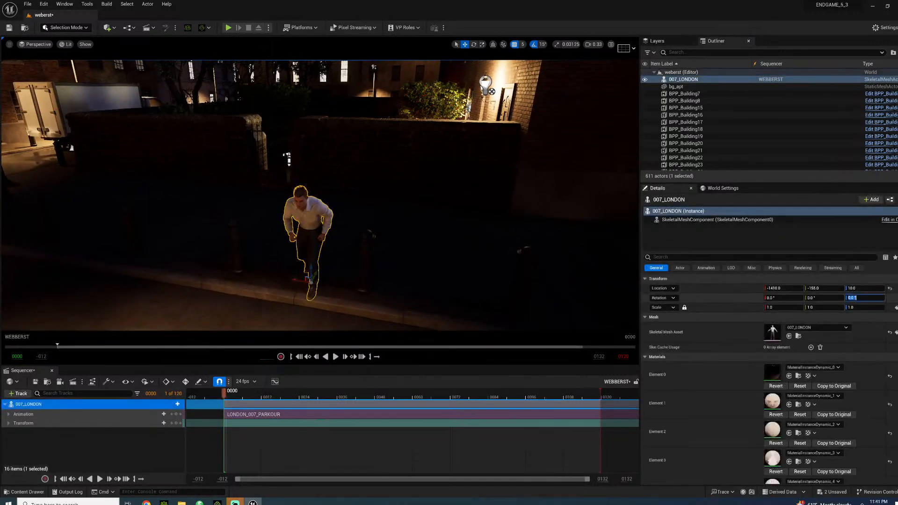
type("180")
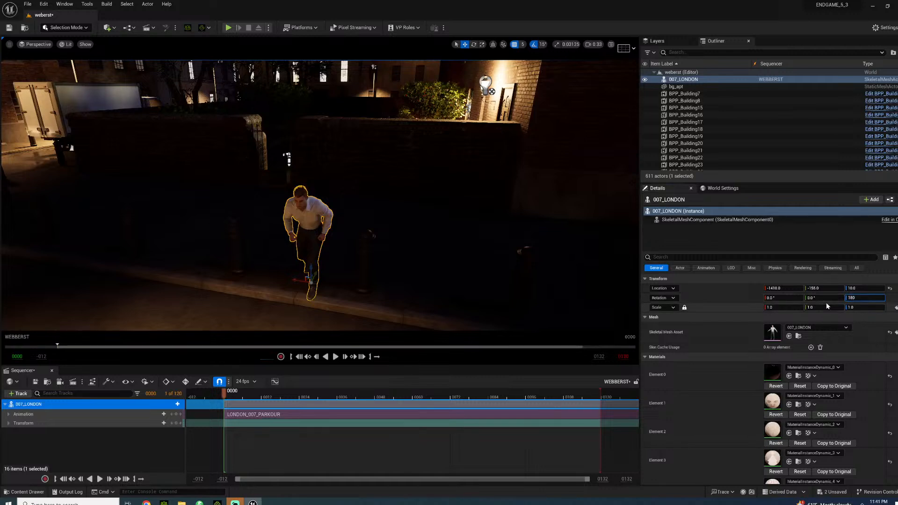
key("Return")
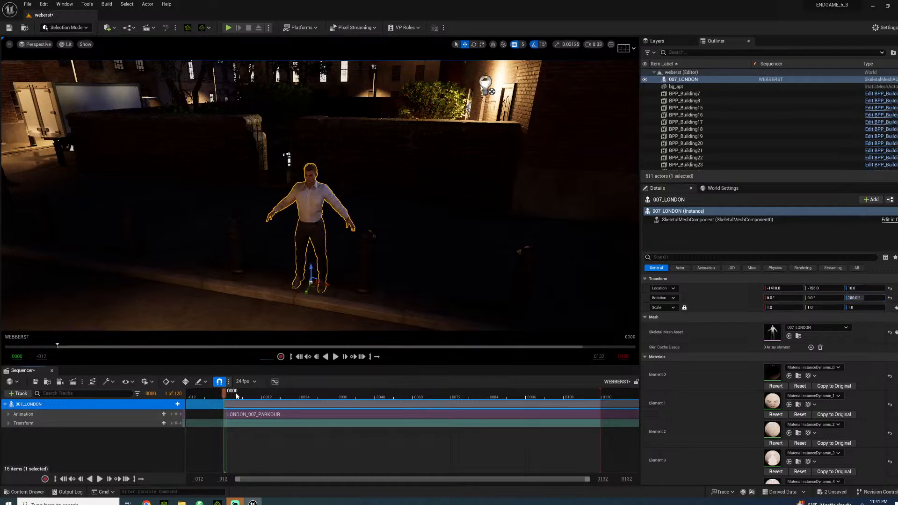
Scrub to frame 38 and move the 007_LONDON character towards the wall to Y -20, lining up his jump
left_click_drag(236, 396, 344, 371)
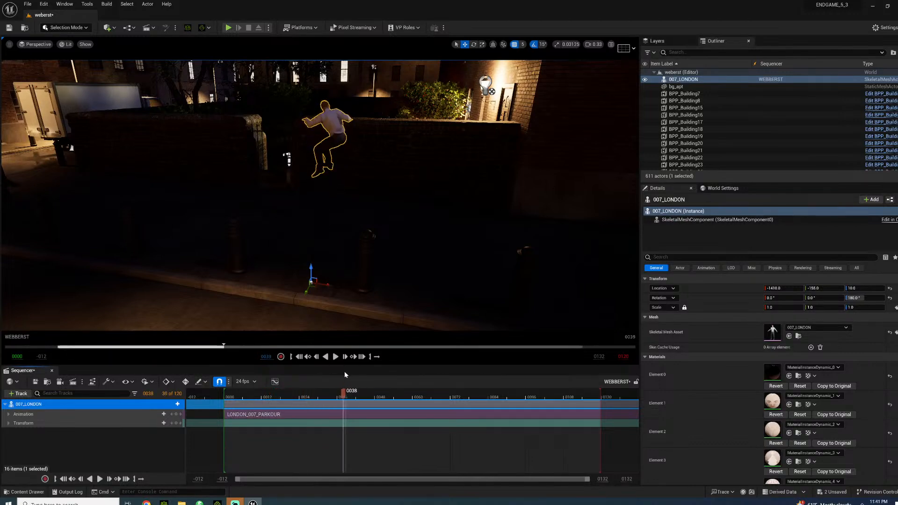
right_click_drag(327, 234, 164, 230)
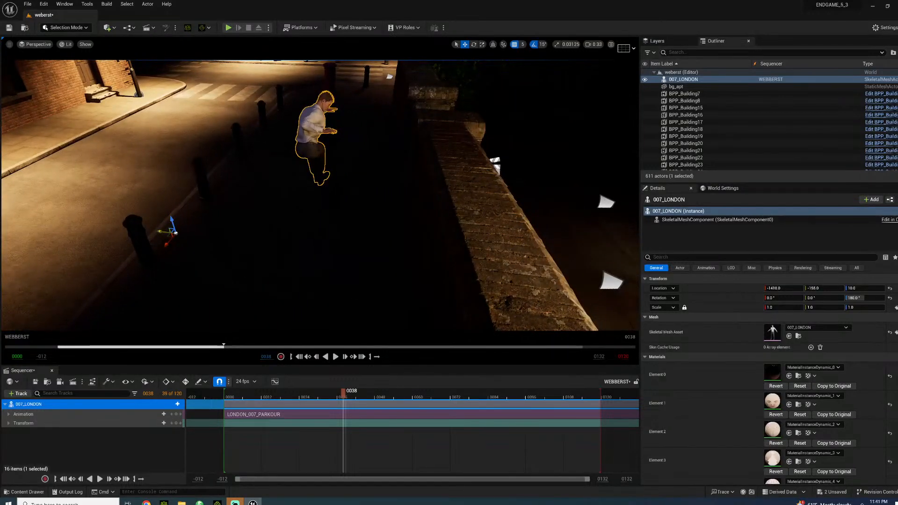
left_click_drag(175, 232, 239, 238)
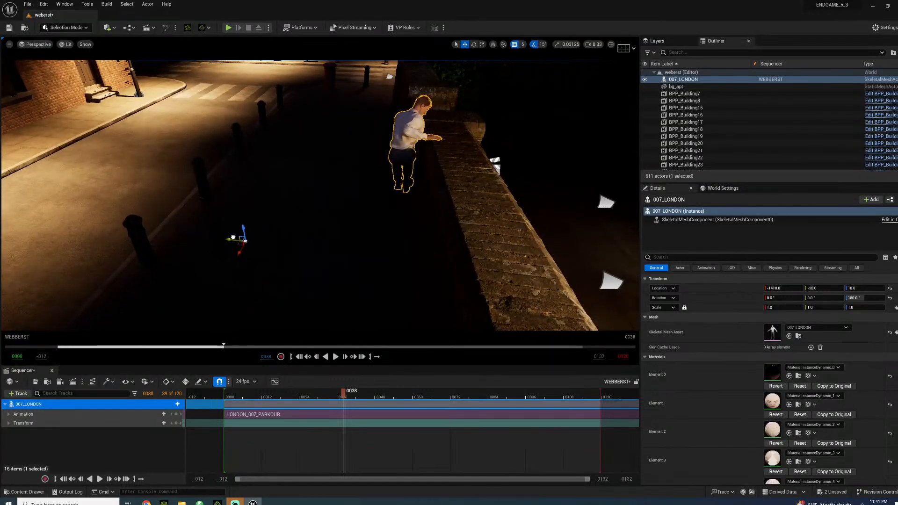
Scrub the parkour to frame 76, select all S_Modular_Stone_Wall pieces and examine their height and the courtyard landing area against the character
left_click_drag(368, 390, 454, 387)
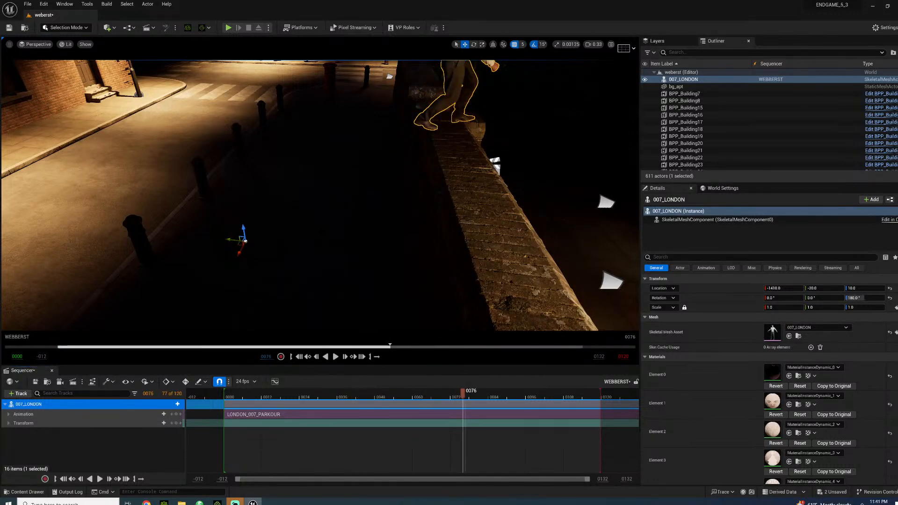
right_click_drag(113, 328, 112, 329)
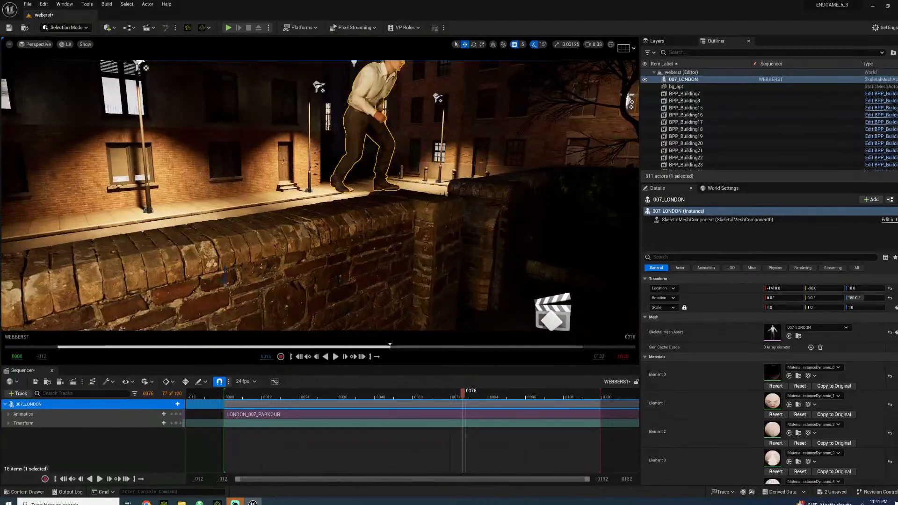
left_click(113, 329)
scroll(706, 113, "up", 3)
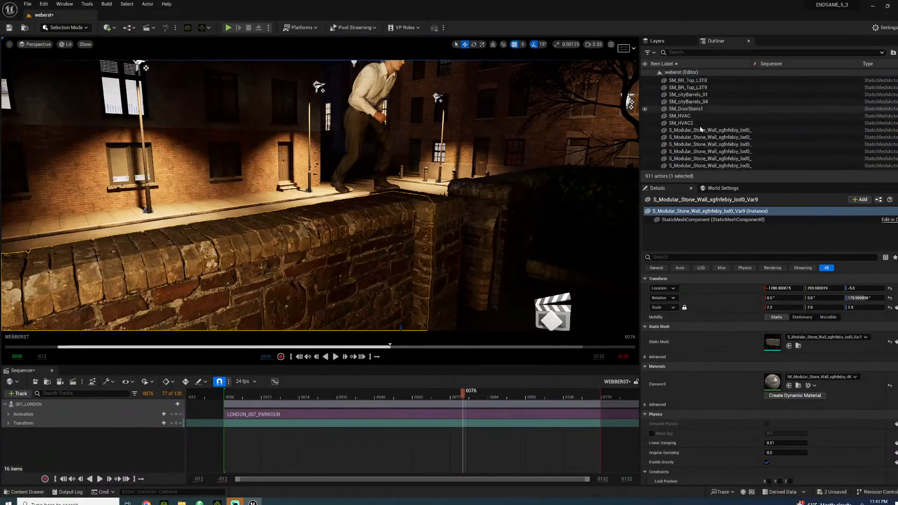
left_click(702, 136)
scroll(701, 130, "down", 5)
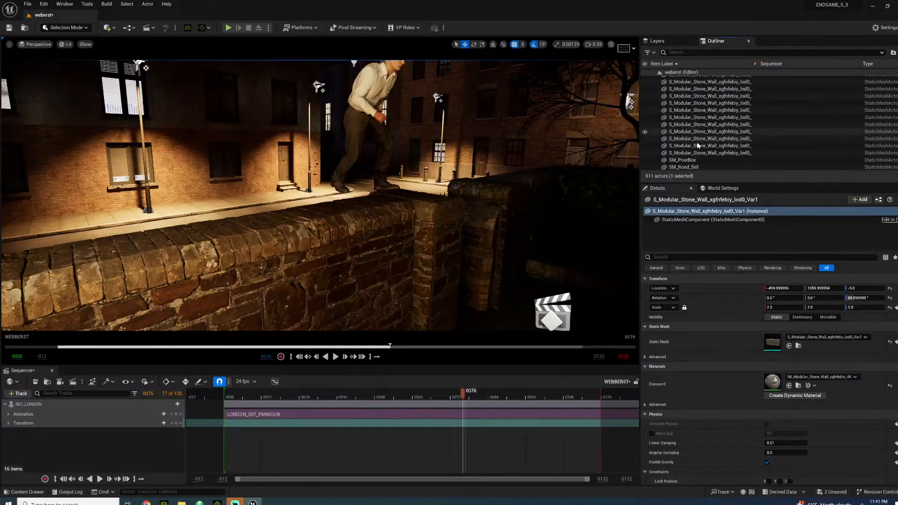
left_click(698, 107, "shift")
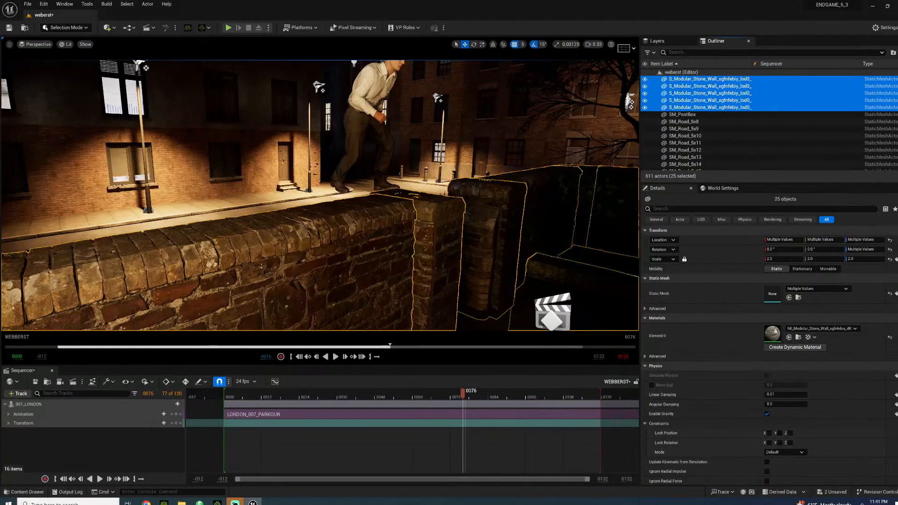
right_click_drag(402, 196, 393, 216)
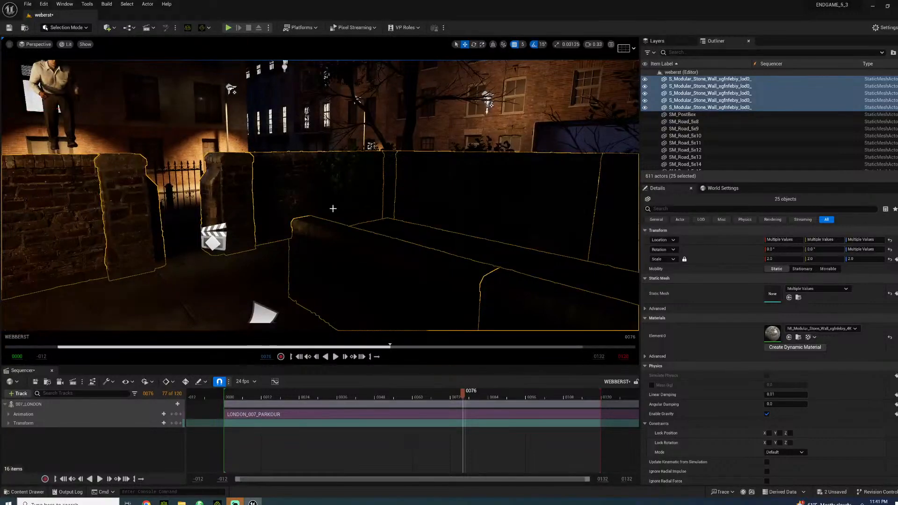
mouse_move(393, 215)
right_mouse_down()
mouse_move(510, 220)
mouse_move(403, 210)
right_mouse_up()
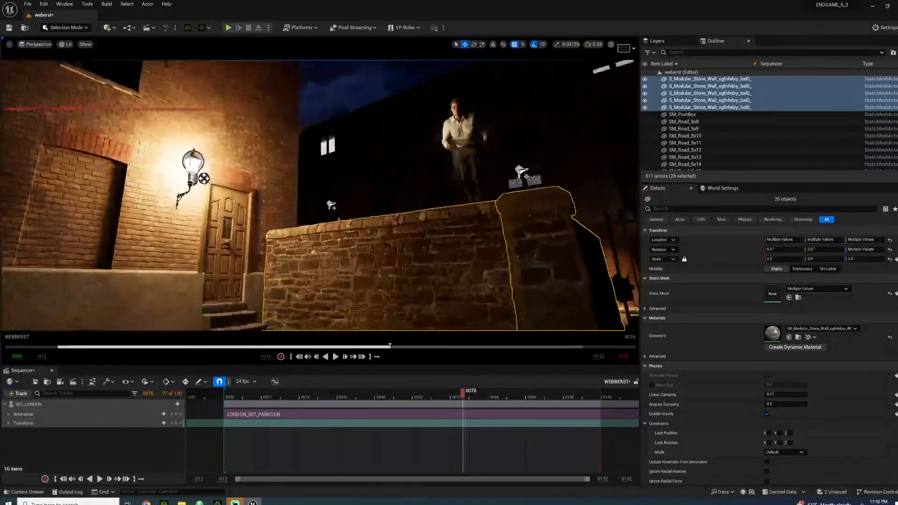
right_click_drag(331, 205, 293, 279)
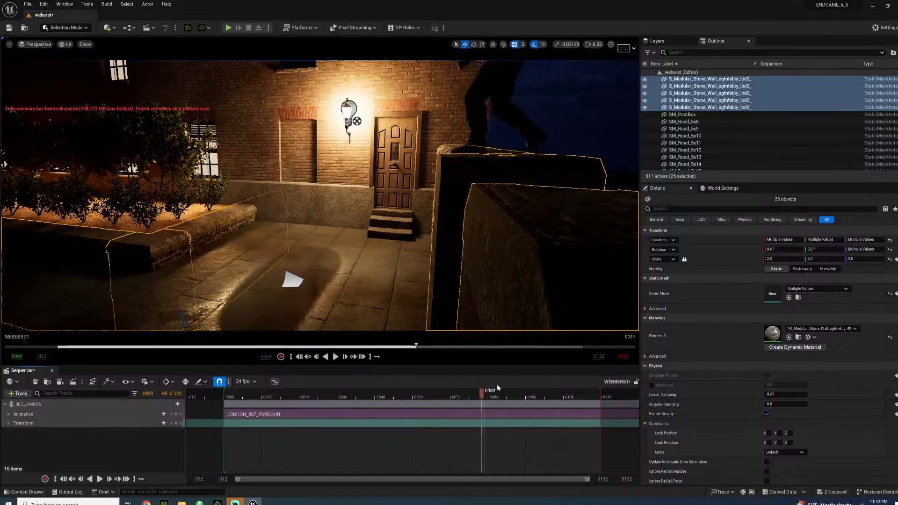
left_click_drag(526, 385, 296, 401)
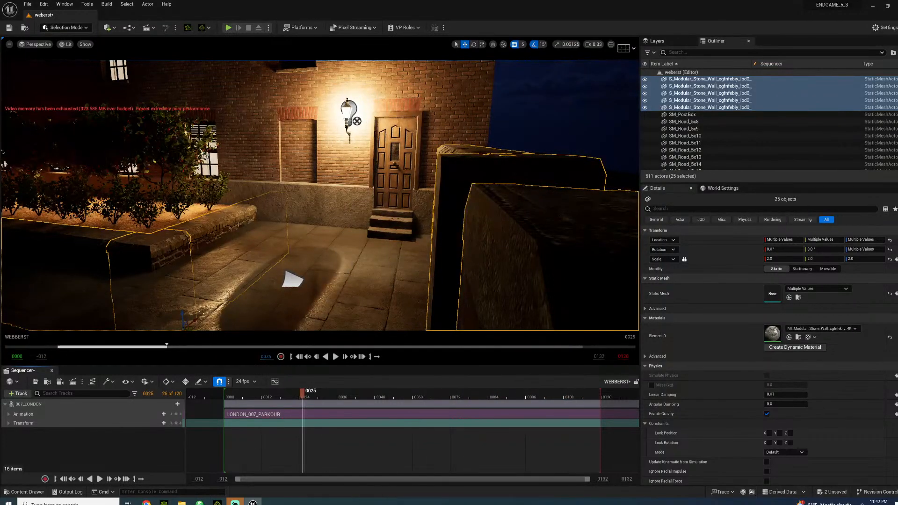
Select the RC_Camera_Cinema_HighEnd_ camera in the courtyard and pilot it to look through its lens
left_click(527, 112)
right_click_drag(527, 112, 213, 143)
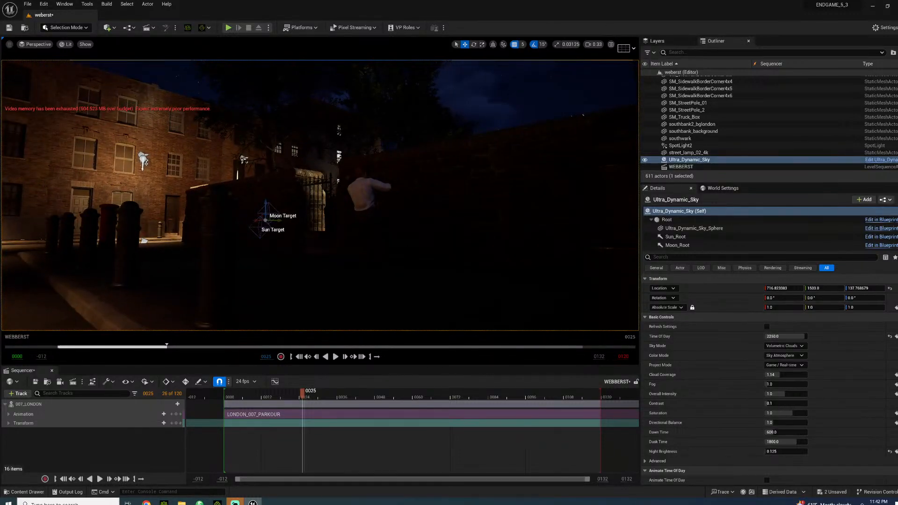
right_click_drag(583, 115, 673, 85)
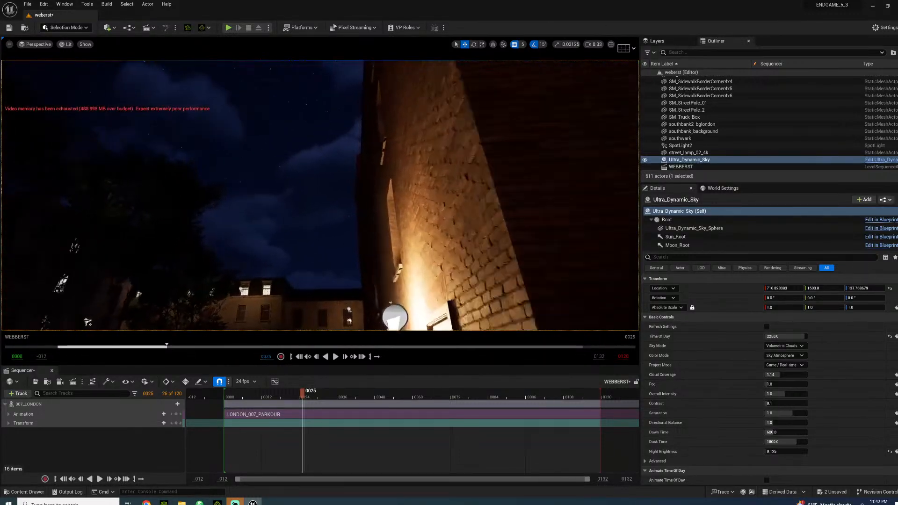
right_click_drag(421, 211, 402, 250)
left_click(317, 274)
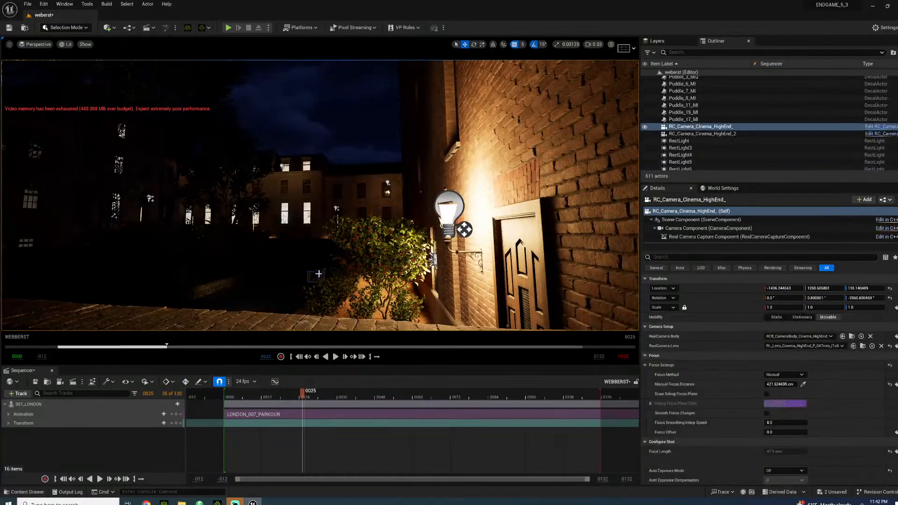
right_click(316, 273)
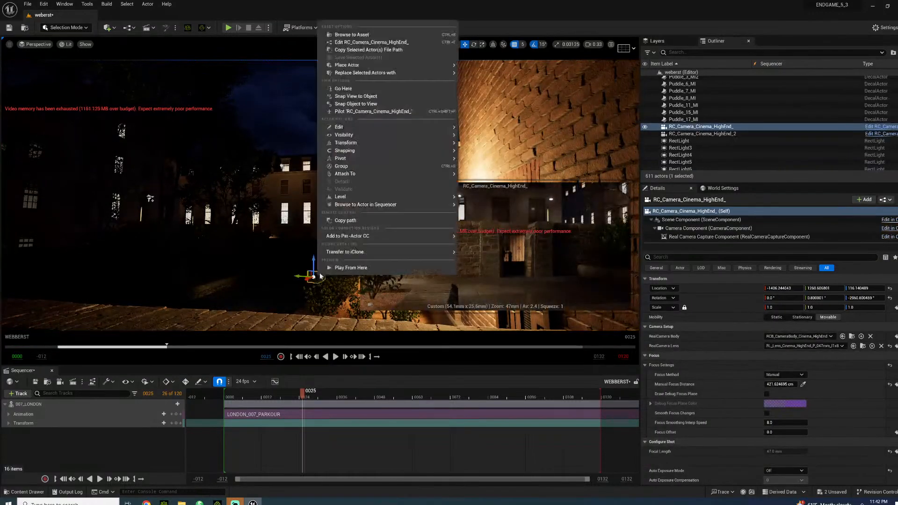
left_click(377, 112)
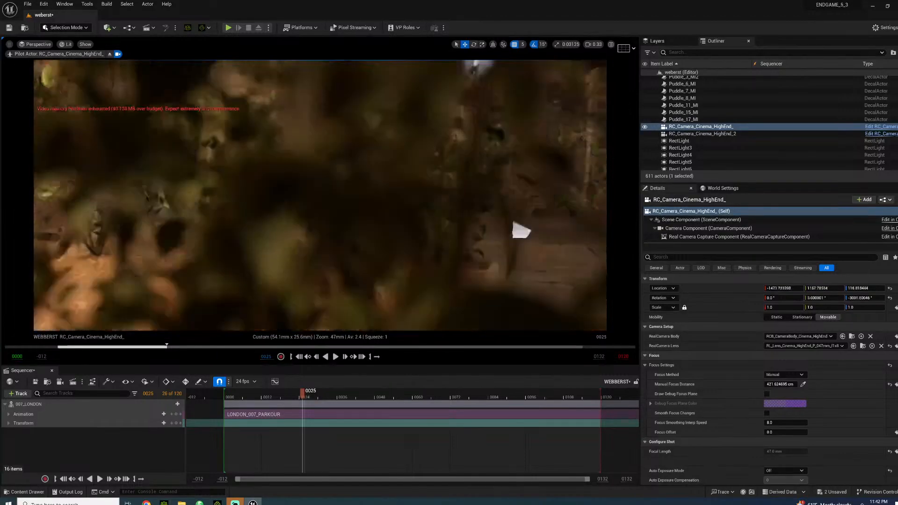
Fly the piloted camera out of the courtyard to the street side of the stone wall and scrub back to frame 5
key("w")
right_click_drag(377, 112, 597, 101)
key("s")
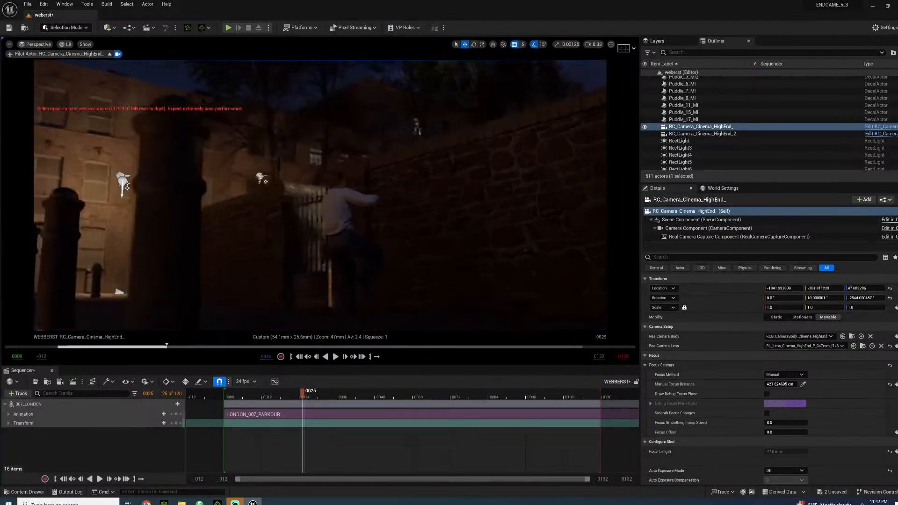
key("s")
right_click_drag(304, 210, 331, 210)
key("a")
key("w")
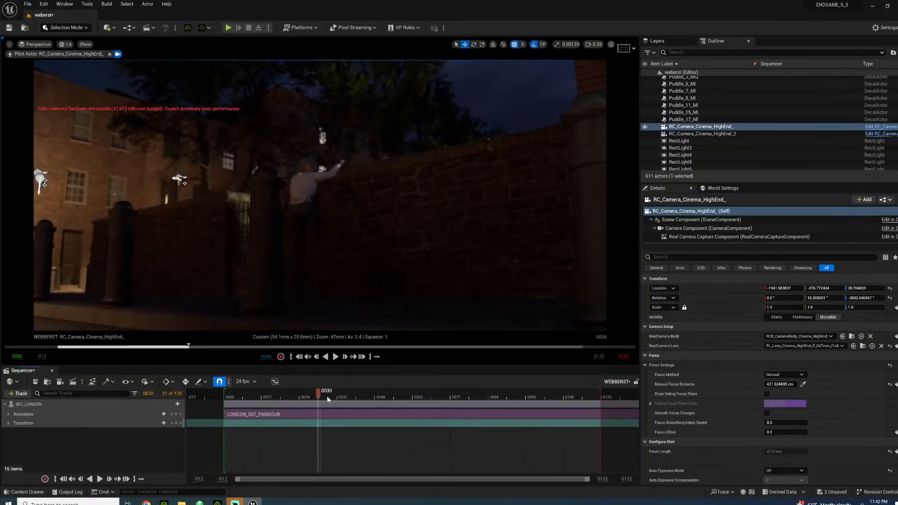
left_click_drag(352, 394, 220, 395)
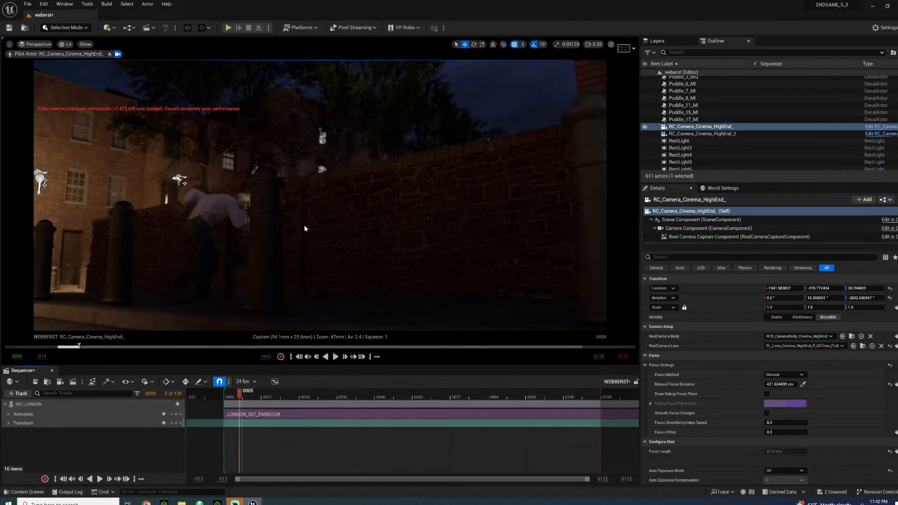
Try a low-angle framing along the stone wall with 007_LONDON at the side, and play the parkour from frame 5 to check it
key("w")
right_click_drag(304, 226, 253, 220)
key("d")
key("s")
key("w")
key("a")
key("s")
key("w")
key("s")
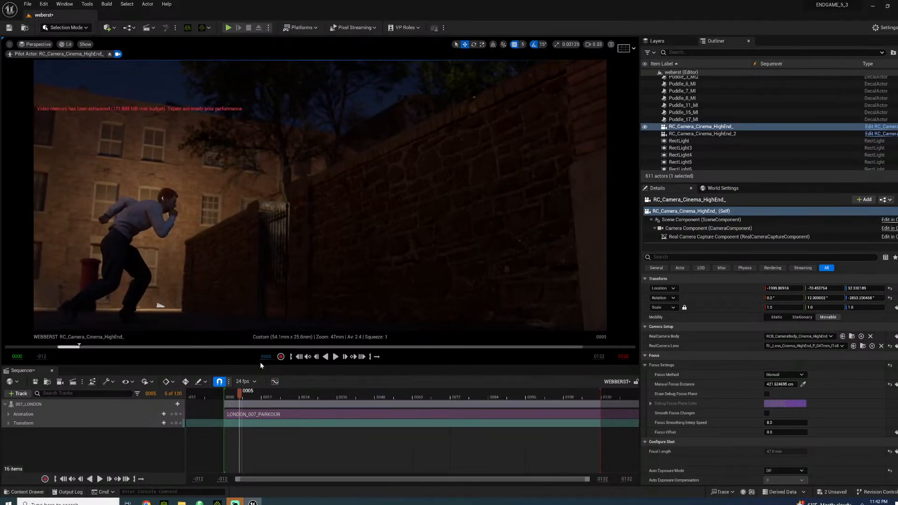
key("space")
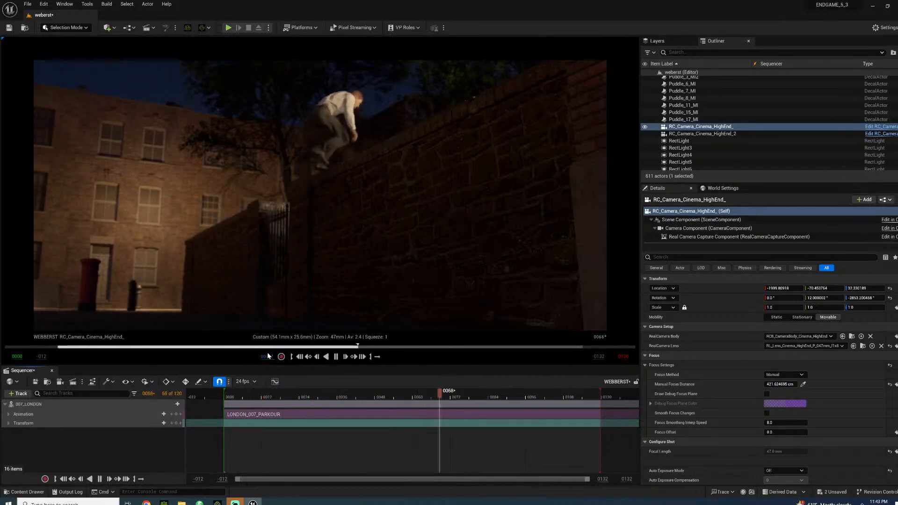
key("space")
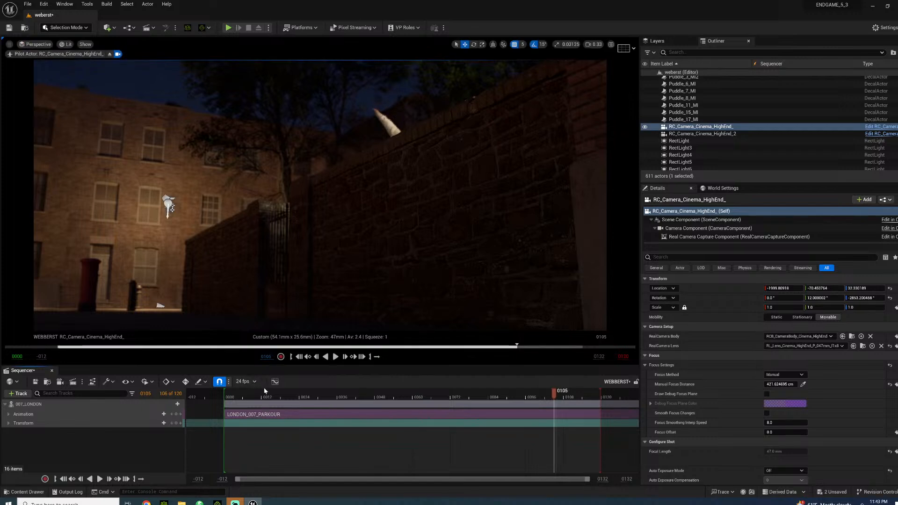
View the wall from above and scrub the parkour to frame 38 to inspect 007_LONDON's hands against the wall's top edge
mouse_move(288, 398)
left_mouse_down()
mouse_move(312, 395)
mouse_move(268, 392)
mouse_move(326, 386)
mouse_move(279, 386)
left_mouse_up()
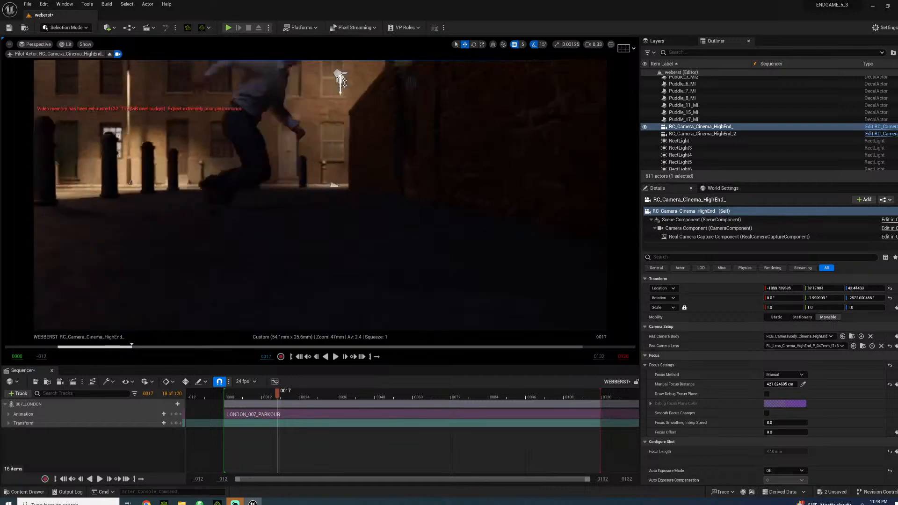
right_click_drag(320, 196, 291, 284)
left_click(235, 397)
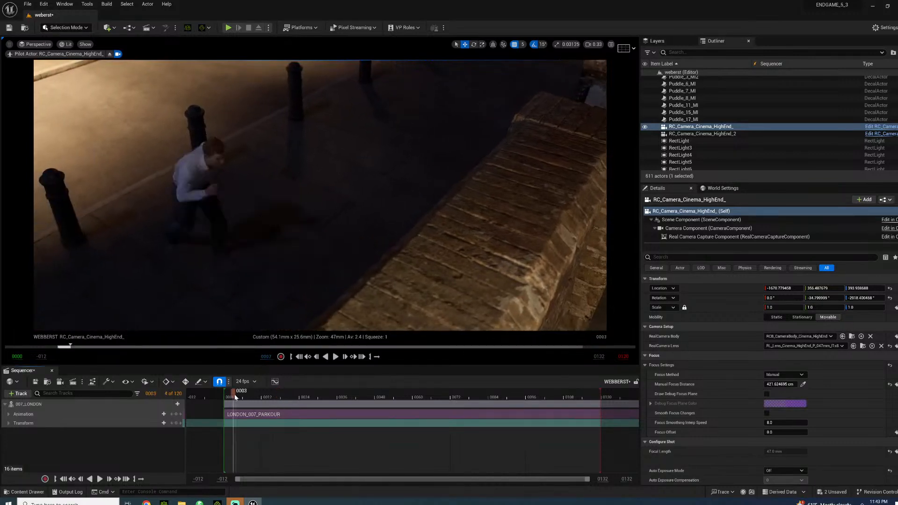
left_click_drag(250, 401, 344, 396)
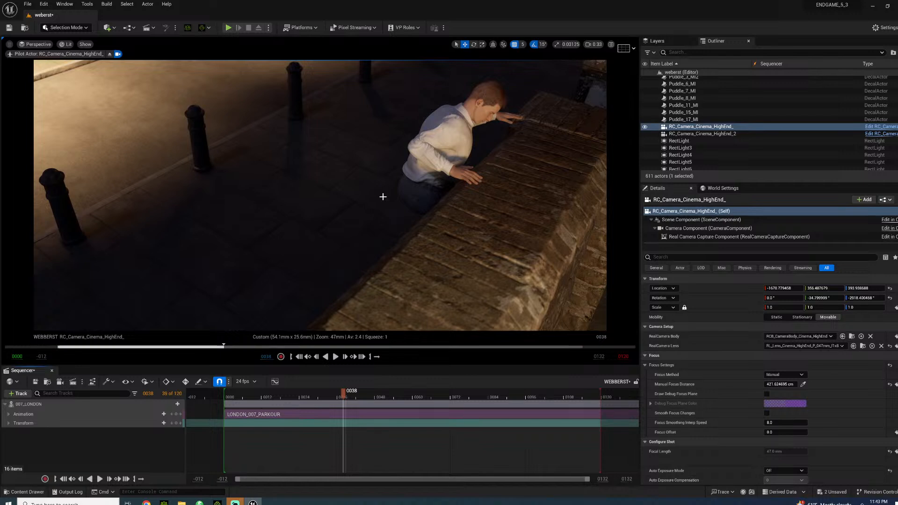
key("a")
right_click_drag(382, 196, 490, 193)
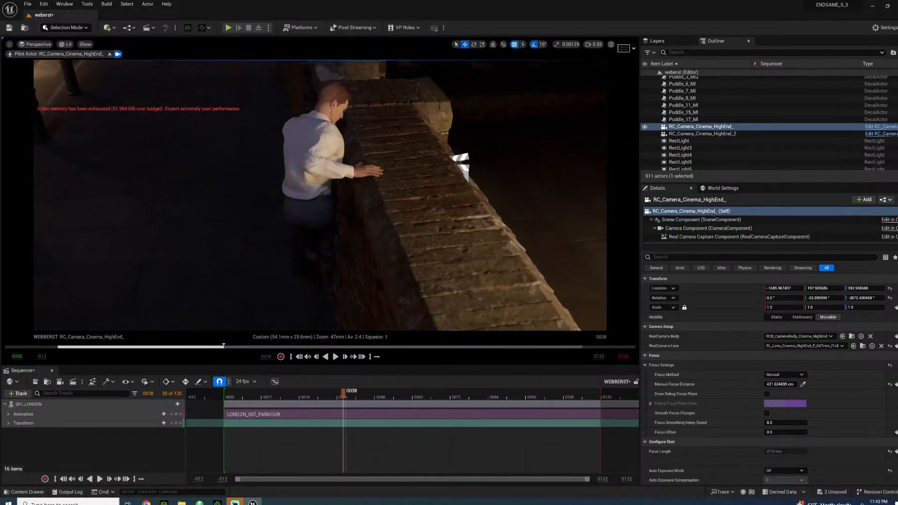
key("w")
right_click_drag(390, 117, 368, 122)
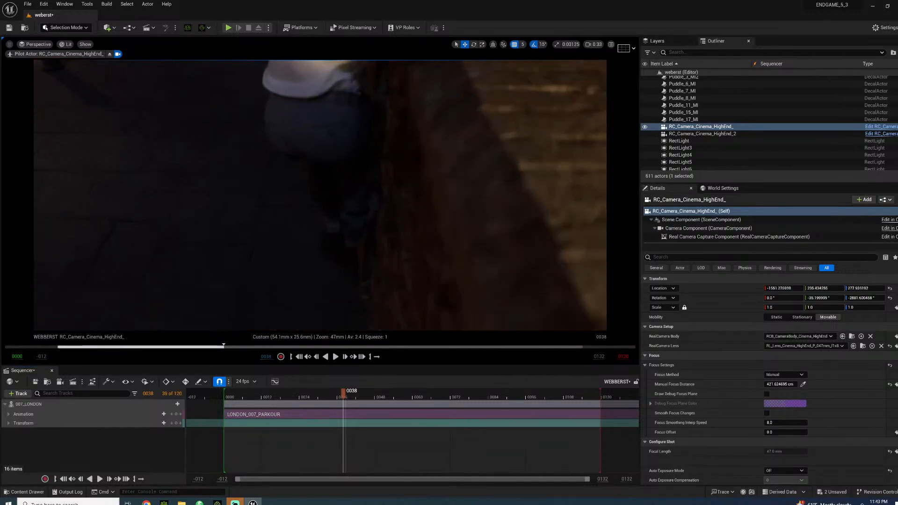
Select the 007_LONDON character and set his Transform location to X -1442 and Y -17, lining up his hands with the wall top
left_click(335, 165)
key("s")
right_click_drag(335, 165, 396, 164)
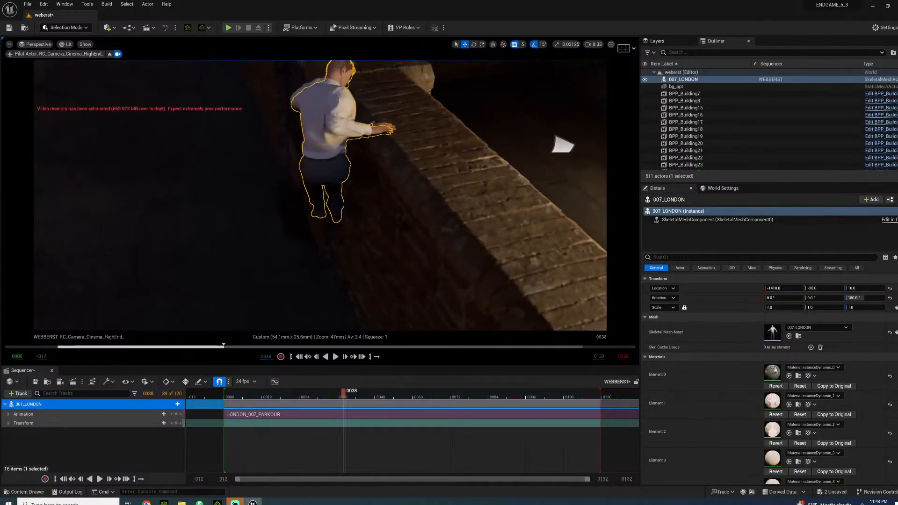
left_click(9, 423)
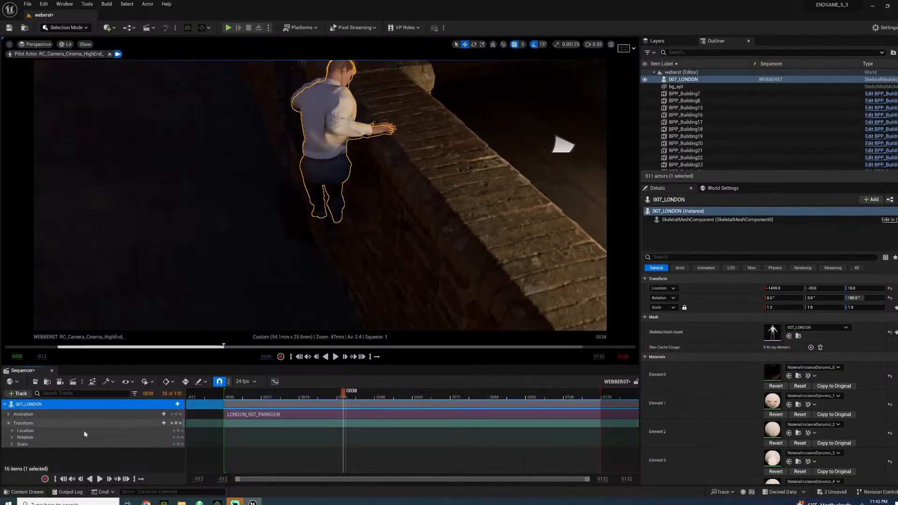
left_click(12, 430)
left_click_drag(144, 435, 144, 443)
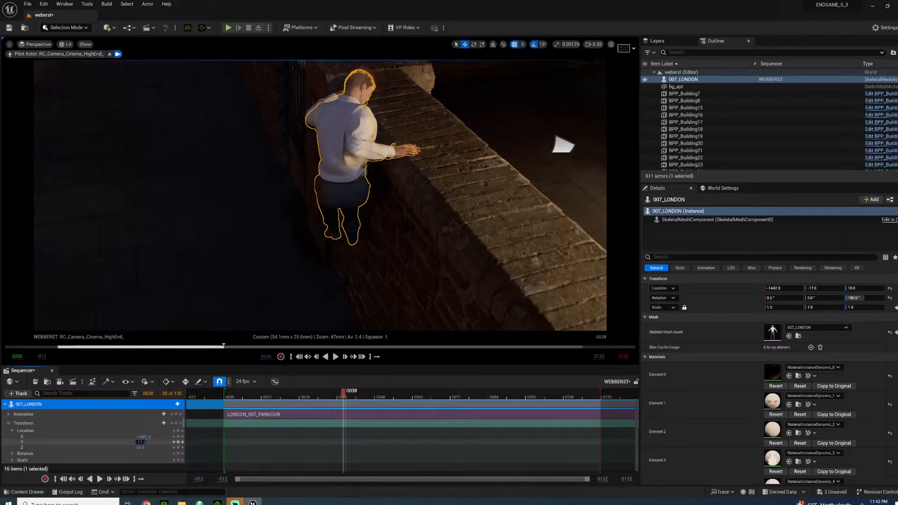
Check the parkour from around and above the wall by scrubbing to frame 43, playing it through and returning to frame 18
left_click_drag(271, 220, 192, 194, "alt")
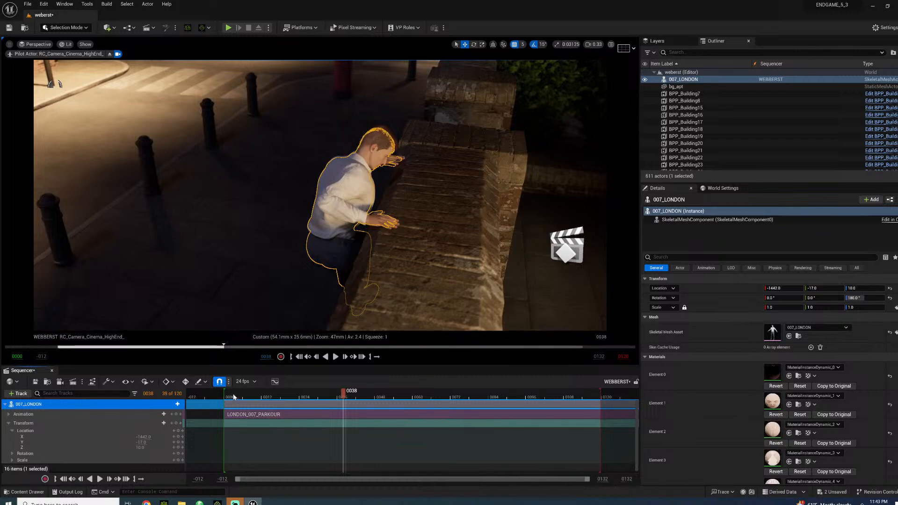
left_click_drag(235, 397, 362, 383)
left_click_drag(371, 244, 449, 243, "alt")
right_click_drag(449, 243, 456, 250)
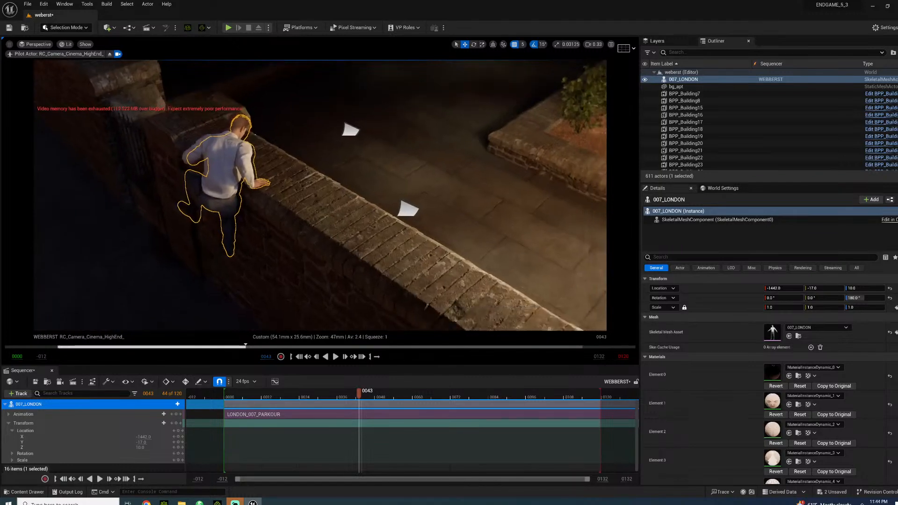
left_click(233, 398)
key("space")
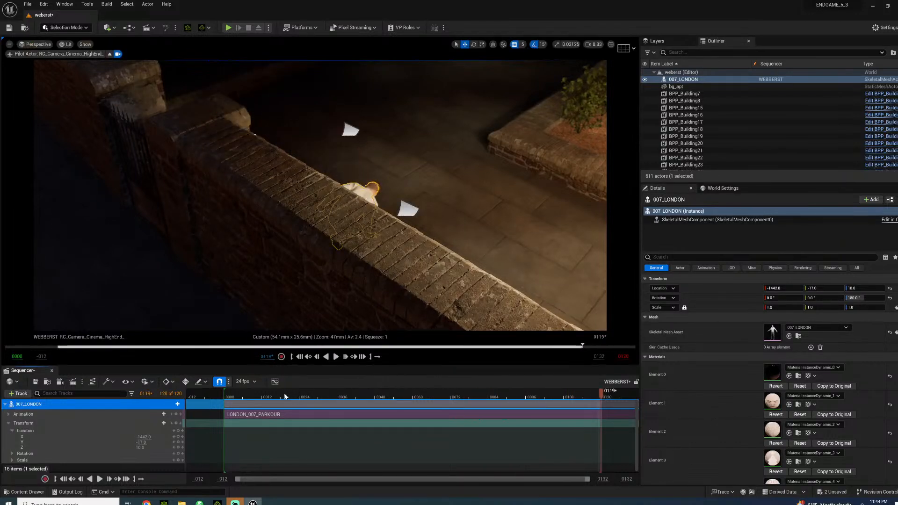
left_click(337, 396)
left_click_drag(369, 391, 281, 390)
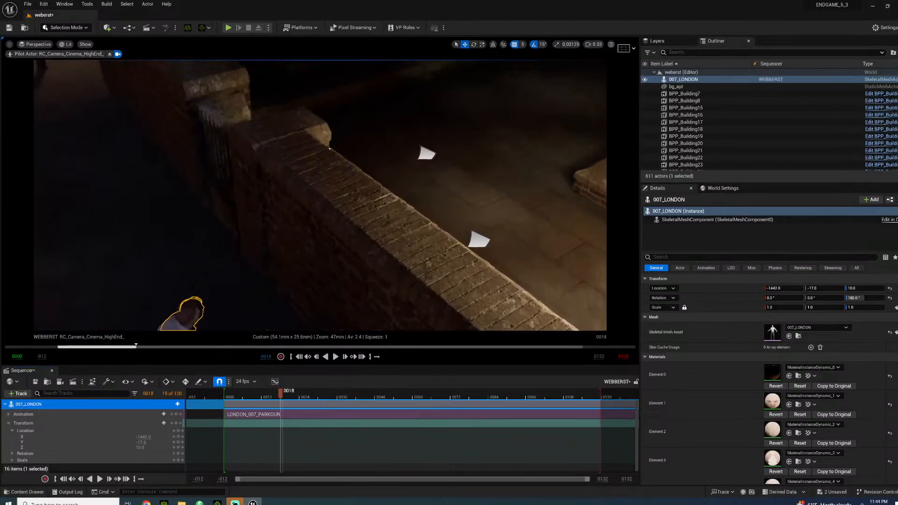
Lower the piloted camera to street level behind 007_LONDON, facing the wall, and pull it back at frame 43 to fit the jump
mouse_move(320, 195)
right_mouse_down()
mouse_move(264, 232)
mouse_move(286, 238)
mouse_move(318, 70)
mouse_move(300, 197)
mouse_move(283, 206)
mouse_move(304, 205)
mouse_move(285, 213)
mouse_move(276, 189)
mouse_move(289, 164)
mouse_move(295, 206)
mouse_move(282, 197)
mouse_move(301, 201)
mouse_move(281, 198)
mouse_move(311, 201)
right_mouse_up()
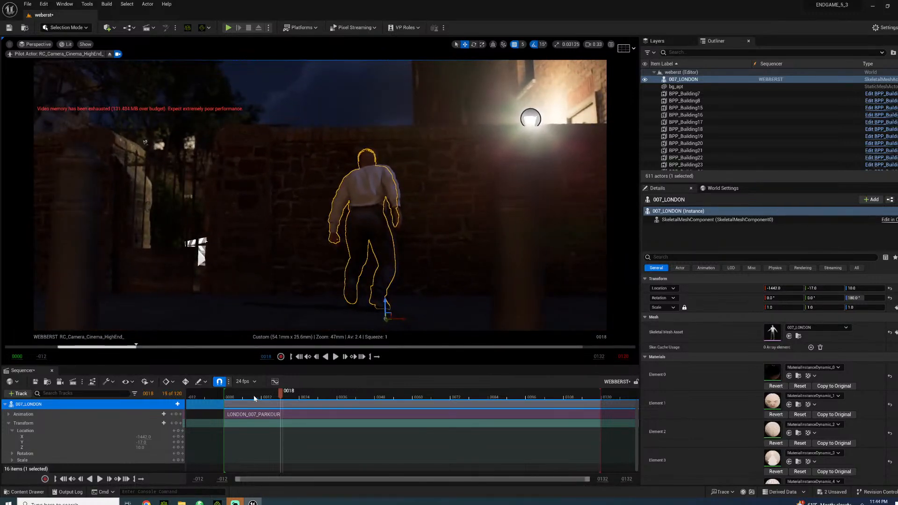
left_click_drag(298, 397, 359, 392)
right_click_drag(331, 238, 327, 233)
key("s")
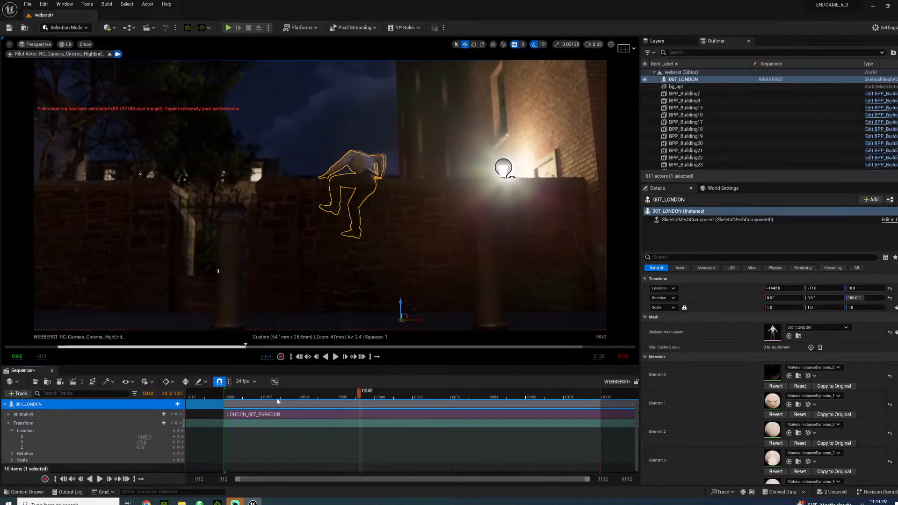
Refine the street-level framing at frame 7 with the kerb and bollards in view, play the climb to frame 55 and return to frame 4
left_click_drag(277, 396, 247, 391)
left_click(320, 351)
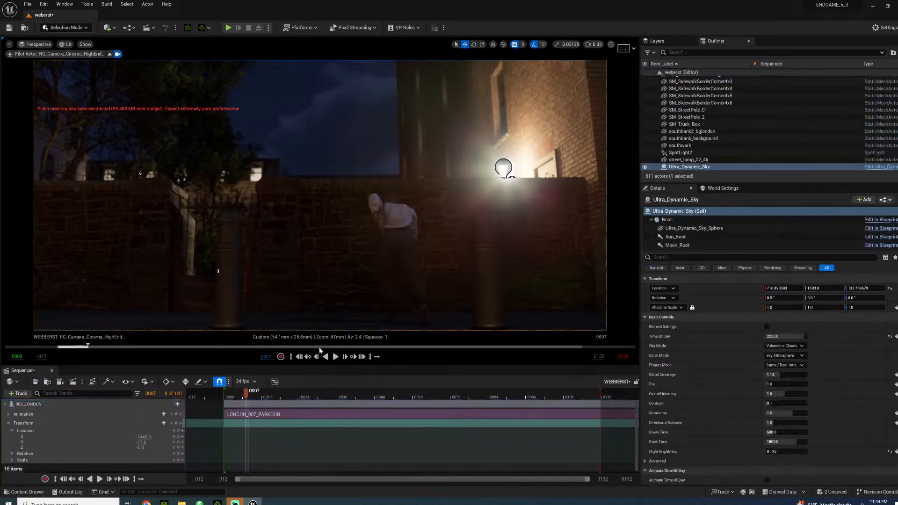
right_click_drag(331, 236, 328, 240)
right_click_drag(298, 338, 302, 333)
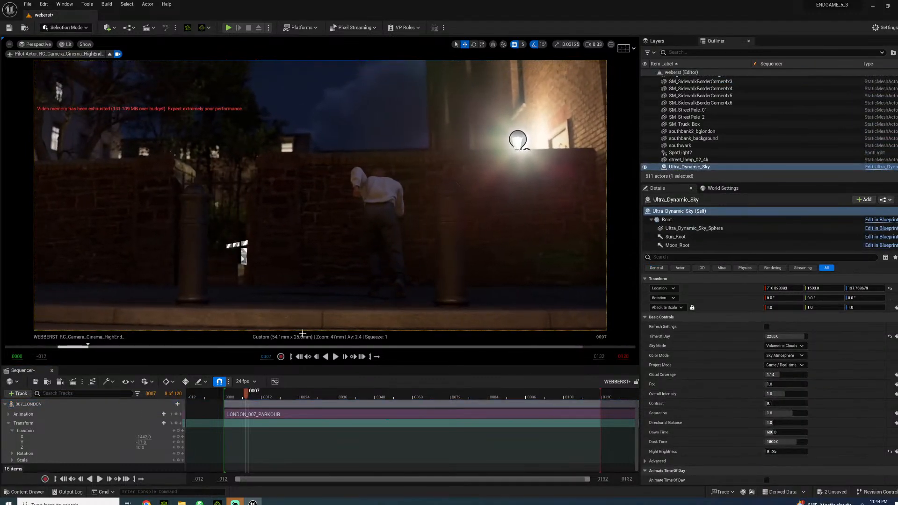
key("space")
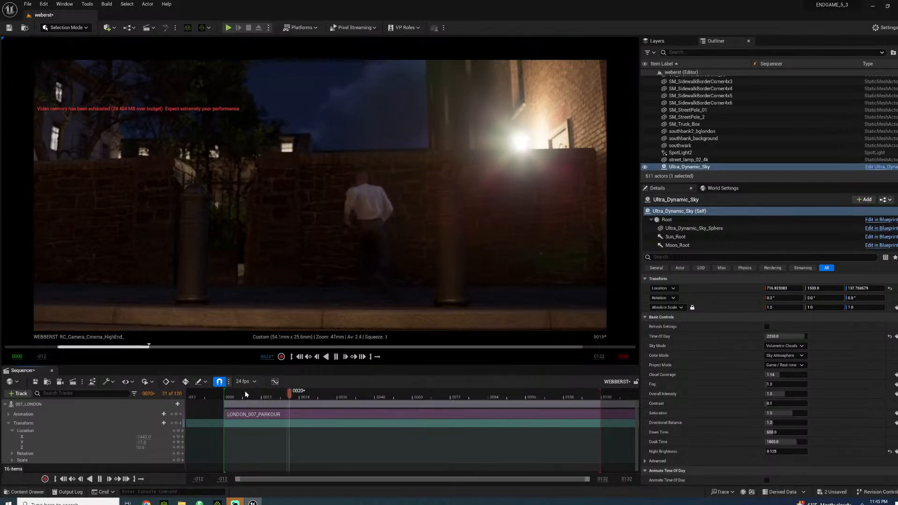
key("space")
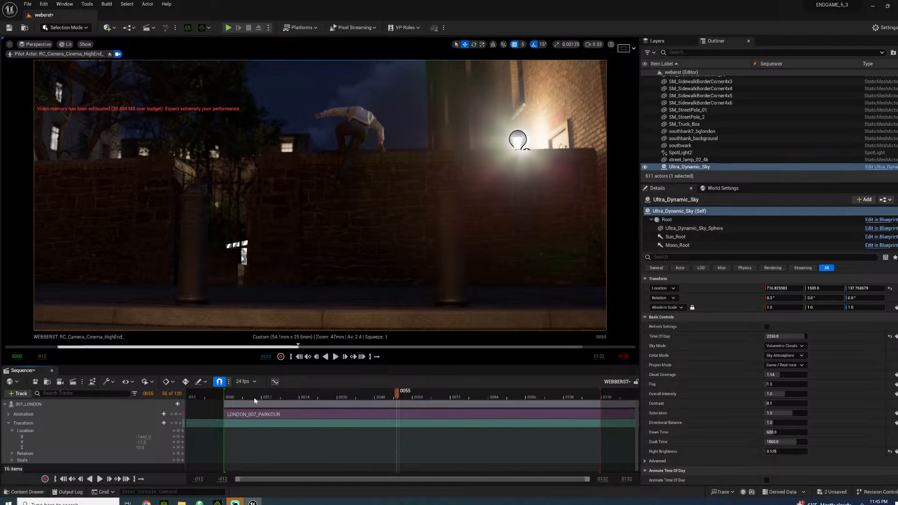
left_click_drag(255, 401, 237, 399)
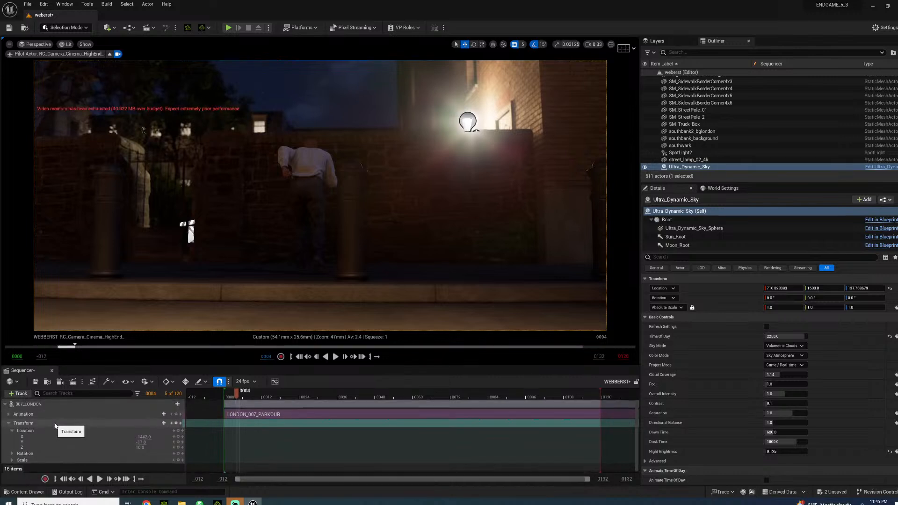
Search the level's actors for CAMERA, add RC_Camera_Cinema_HighEnd_ to the WEBBERST sequence and expand its Transform track
scroll(771, 103, "up", 1)
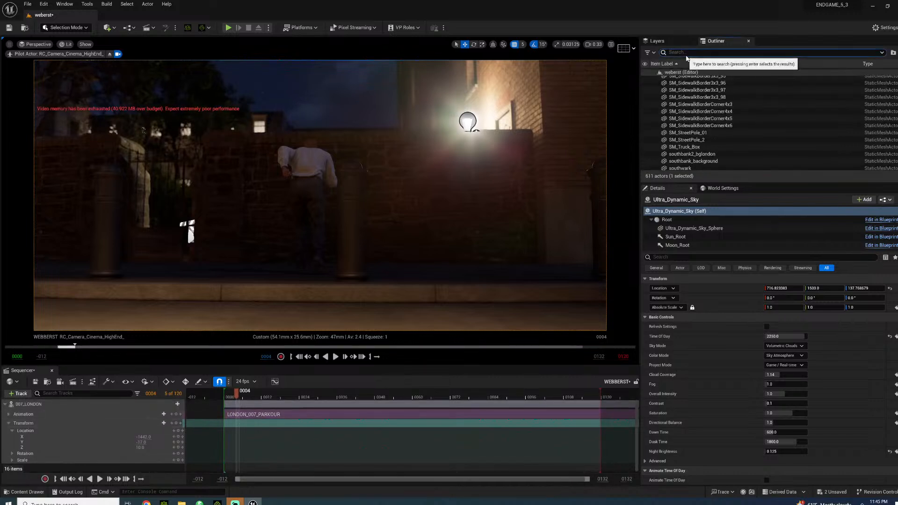
left_click(688, 52)
type("CAMW")
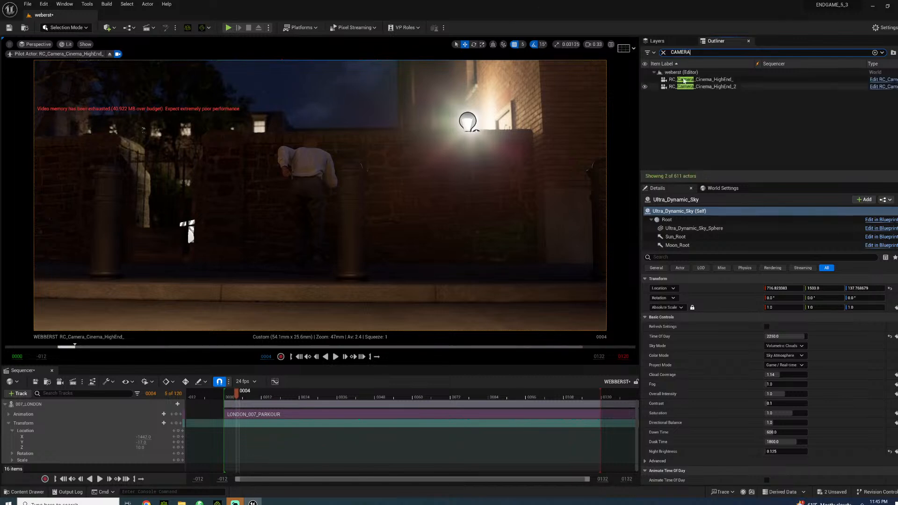
left_click(672, 79)
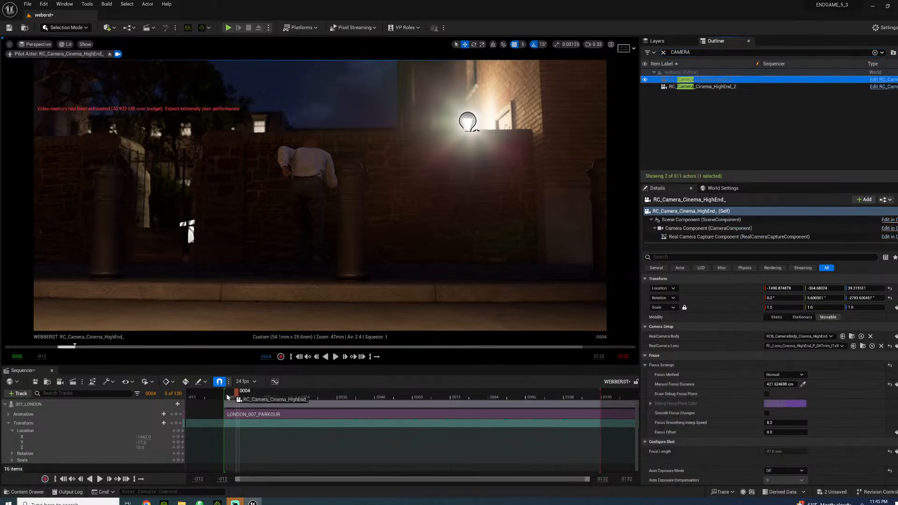
left_click_drag(227, 397, 228, 398)
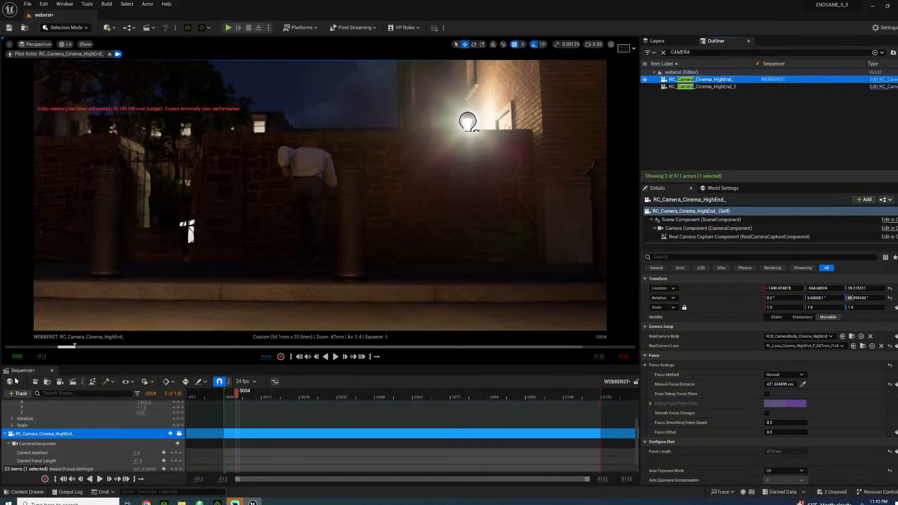
scroll(103, 437, "up", 5)
scroll(104, 435, "down", 5)
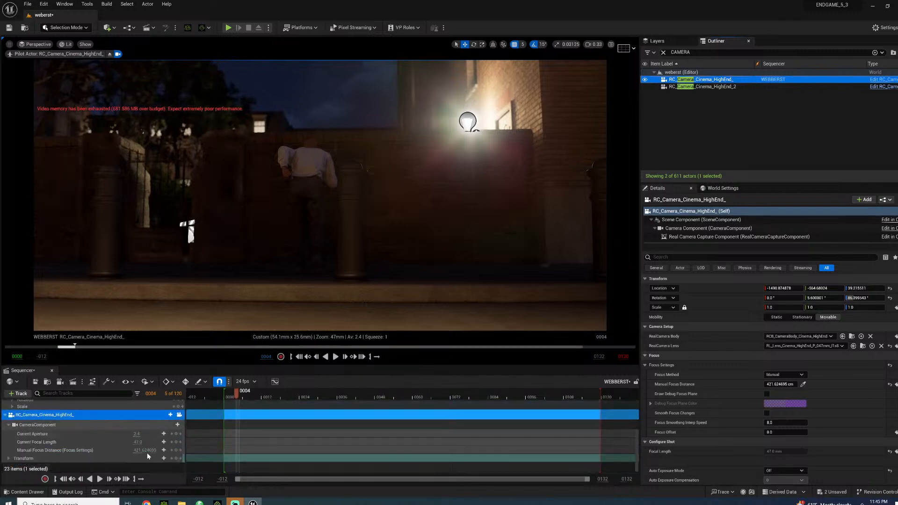
left_click(9, 458)
scroll(69, 423, "down", 1)
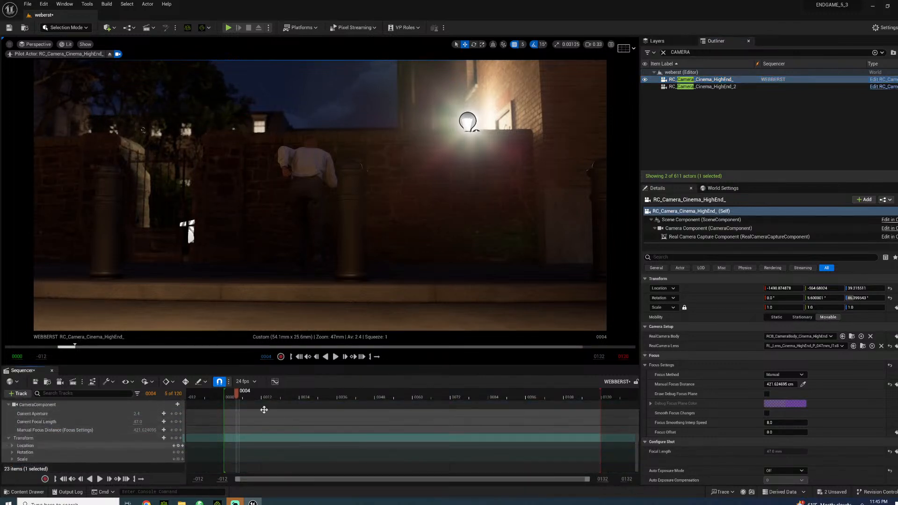
Set RC_Camera_Cinema_HighEnd_'s shutter angle to 90 and its Camera Component's post-process exposure compensation to 6
scroll(717, 332, "down", 4)
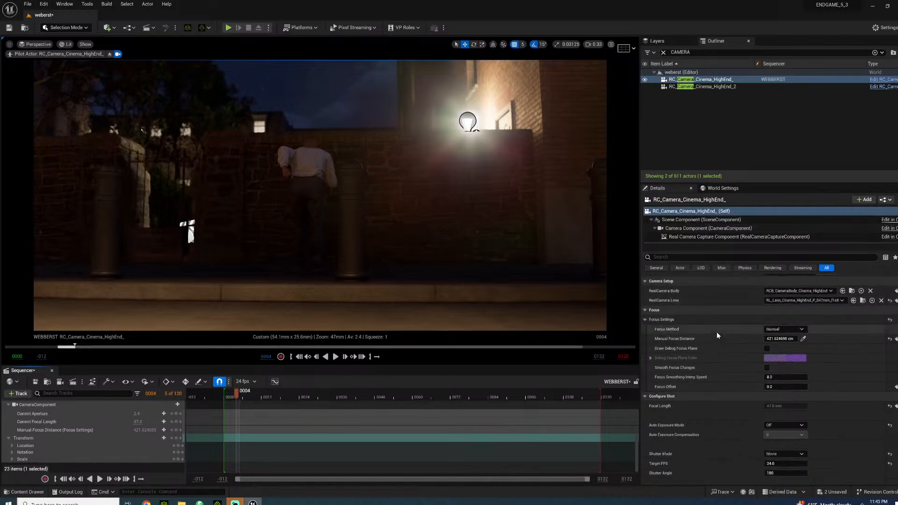
scroll(693, 355, "down", 2)
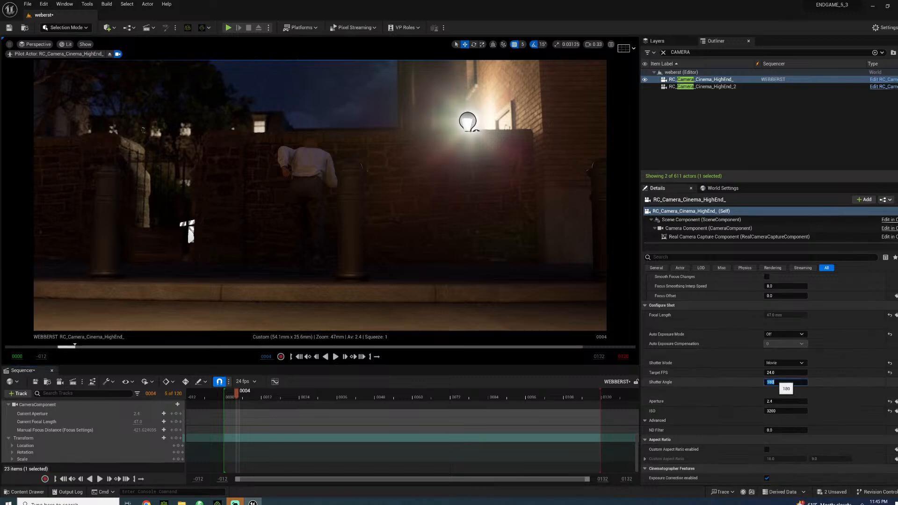
key("Return")
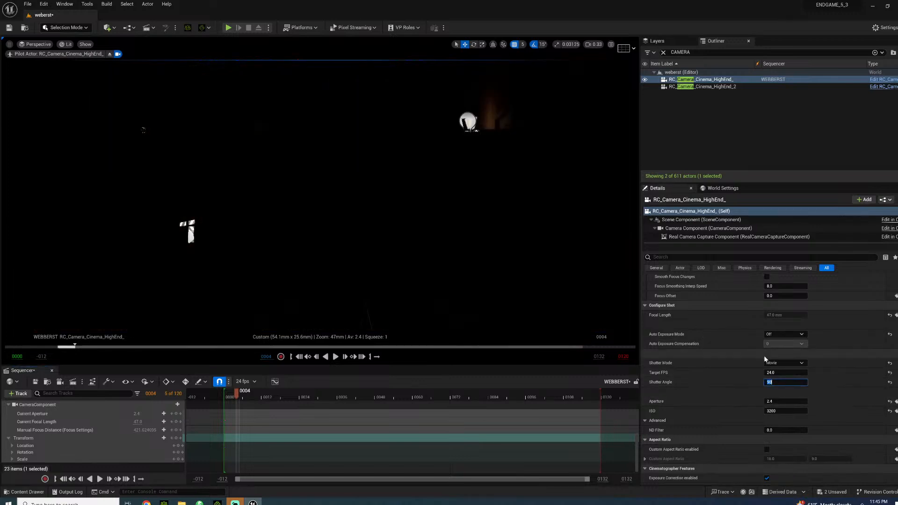
left_click(708, 228)
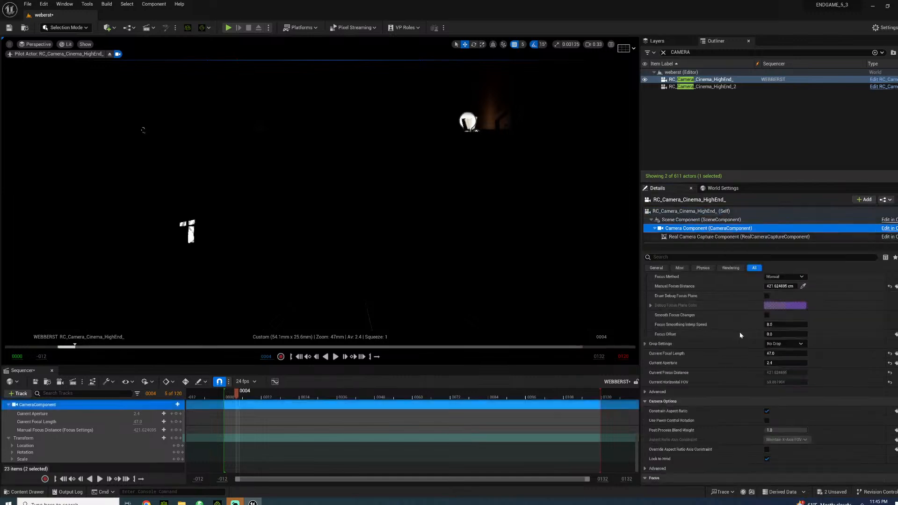
scroll(694, 394, "down", 5)
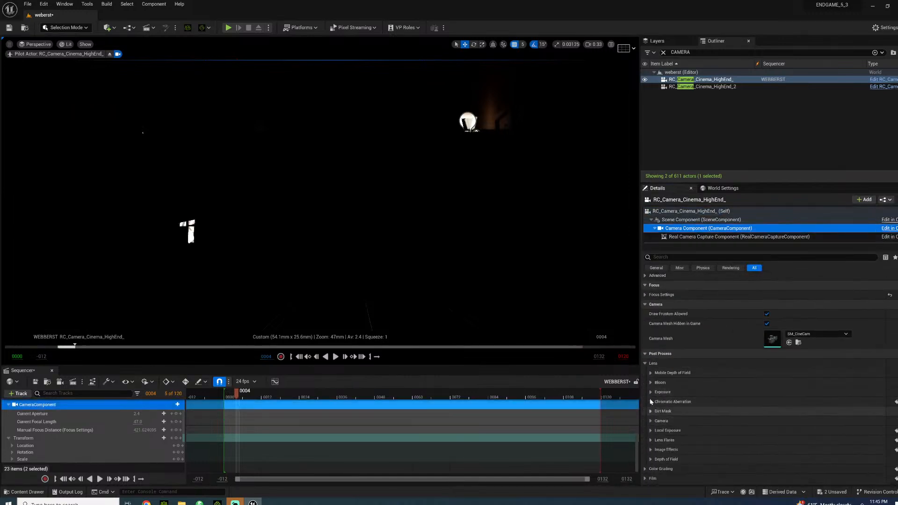
left_click(650, 392)
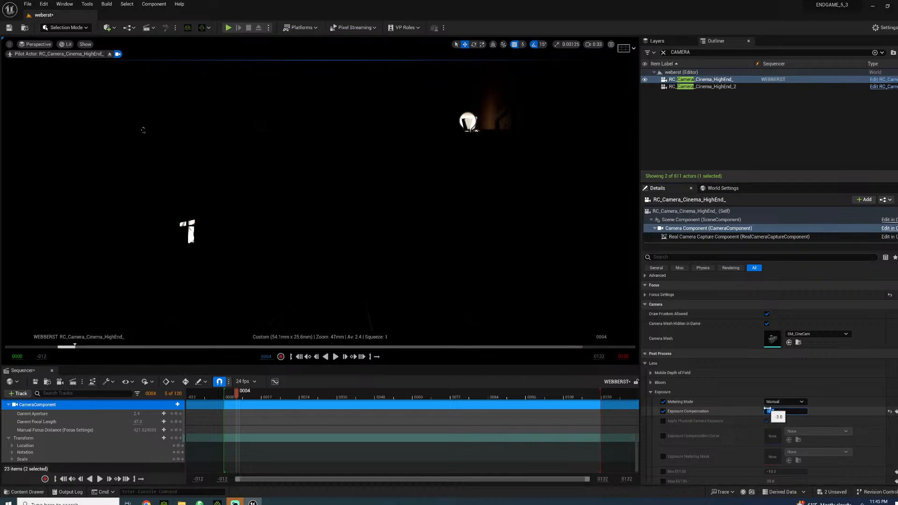
key("Return")
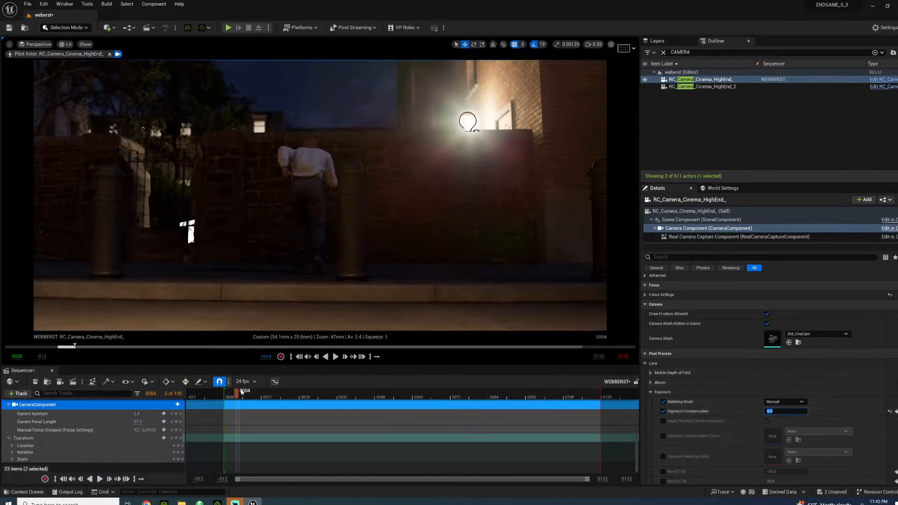
Play the shot to frame 12, return to the start and move the piloted camera closer behind 007_LONDON, ending at frame 3
key("space")
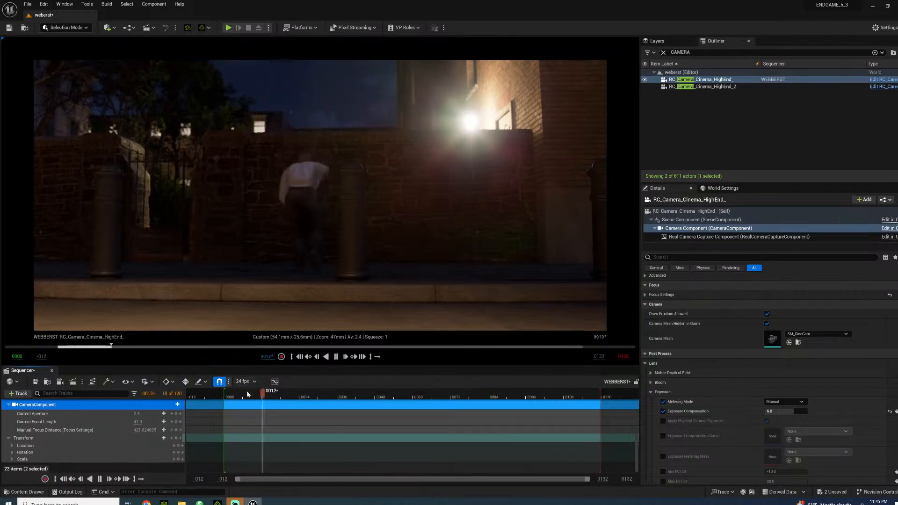
key("space")
left_click(234, 397)
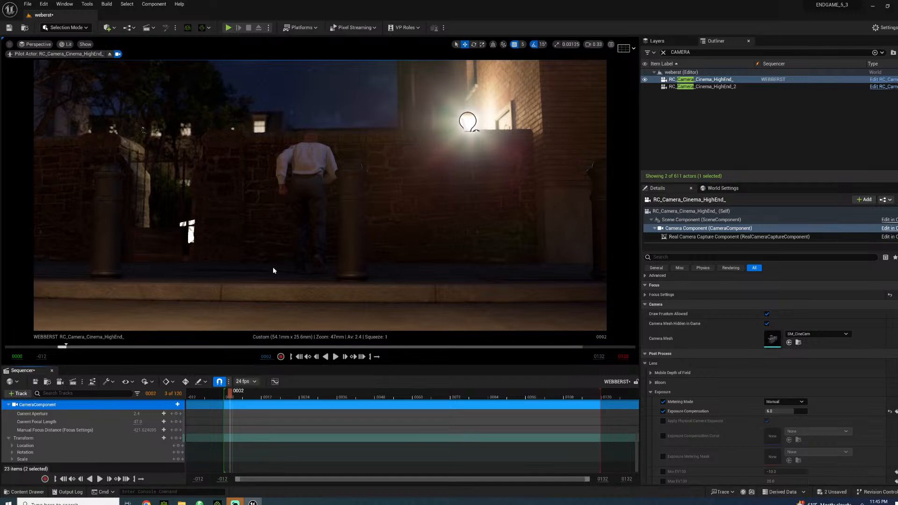
middle_click_drag(320, 196, 242, 199)
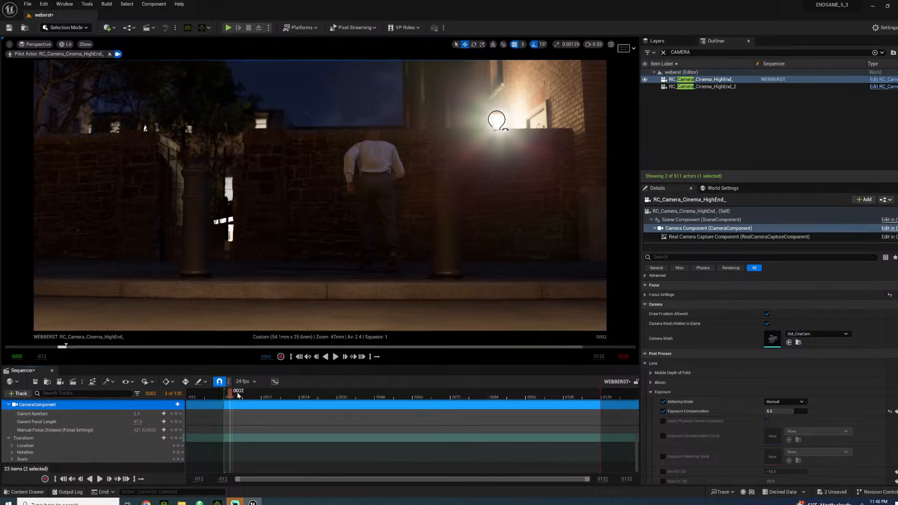
left_click_drag(238, 395, 240, 395)
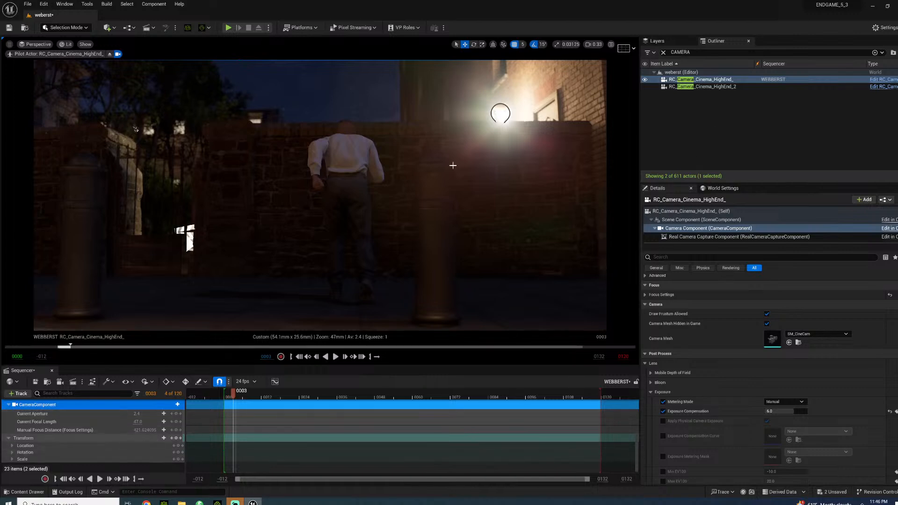
Try the 3x3 composition grid and look through the camera actor's shot and aspect ratio settings
left_click(624, 48)
left_click(666, 79)
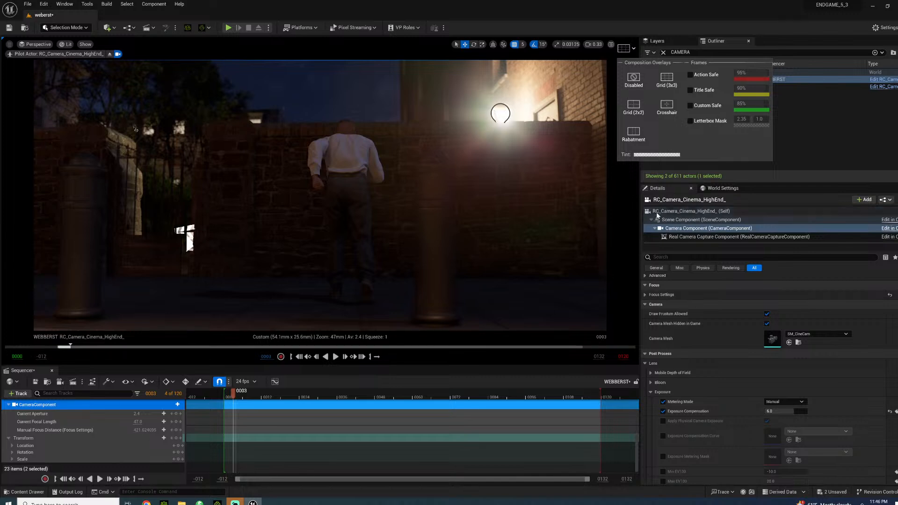
left_click(692, 211)
scroll(678, 364, "up", 5)
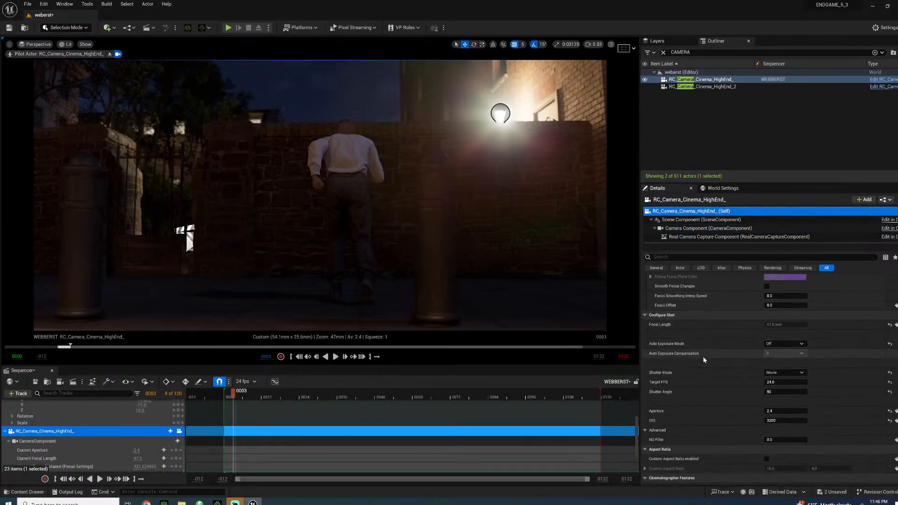
scroll(703, 357, "down", 4)
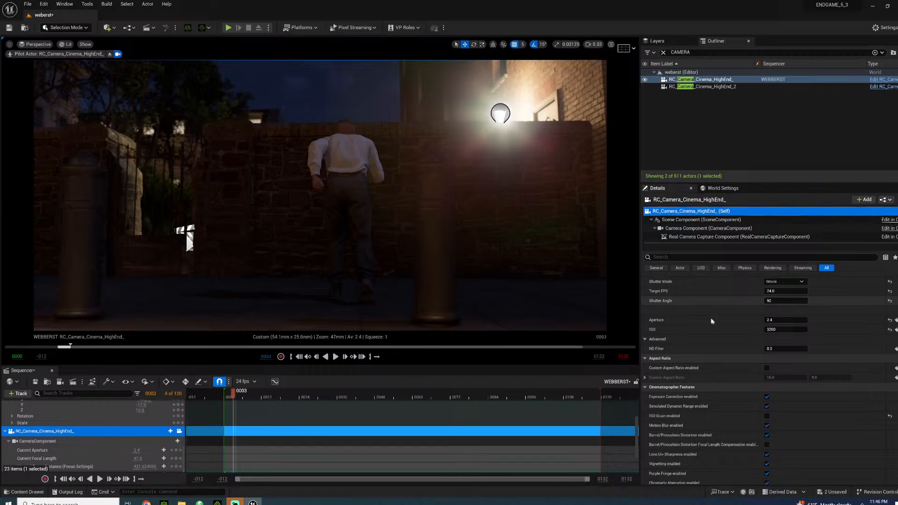
scroll(711, 319, "down", 1)
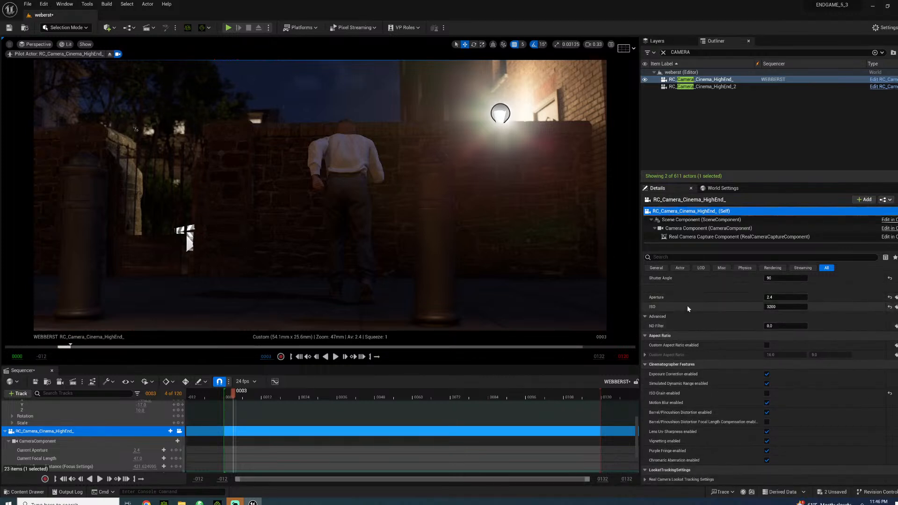
scroll(705, 316, "up", 2)
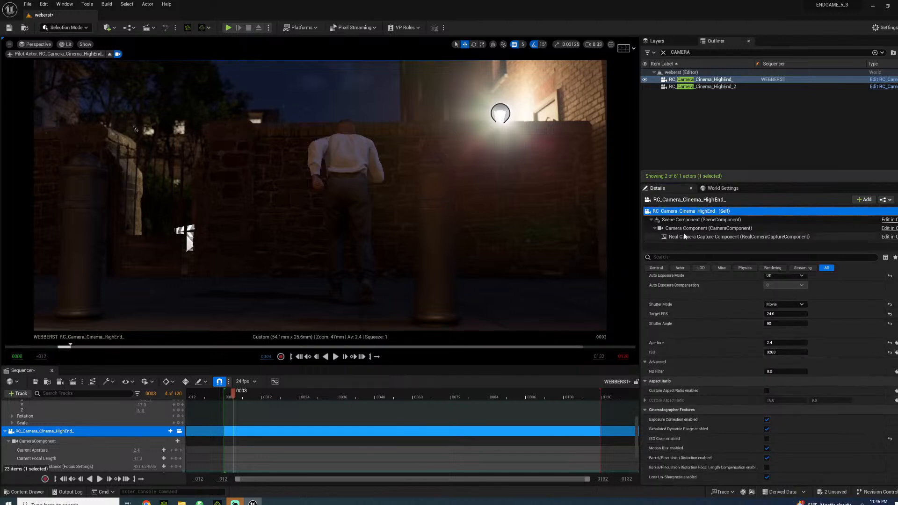
Set the Camera Component's crop to 2.39 and overlay the 3x3 composition grid on the viewport
left_click(684, 236)
left_click(685, 228)
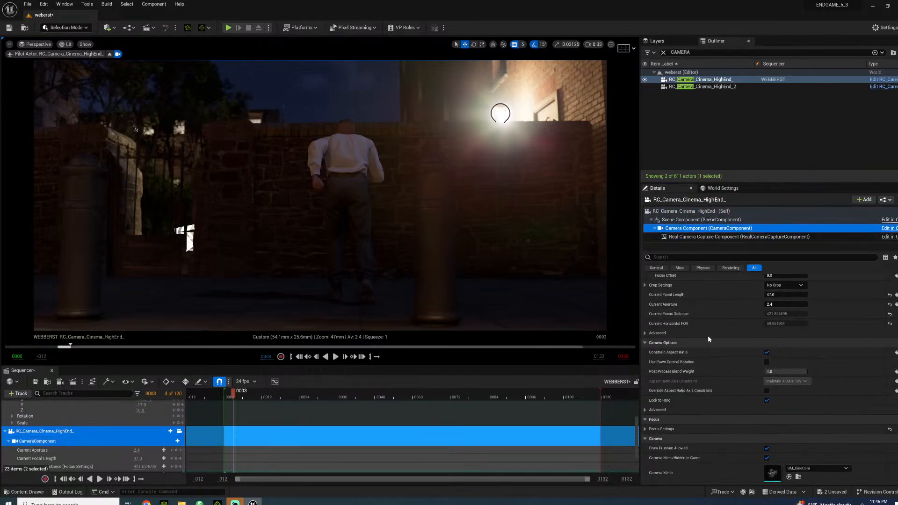
scroll(696, 340, "down", 2)
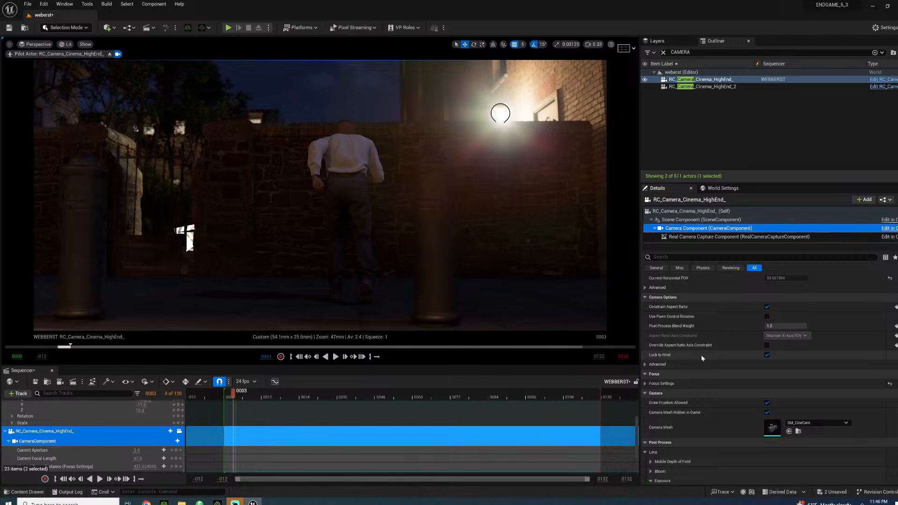
scroll(705, 346, "up", 3)
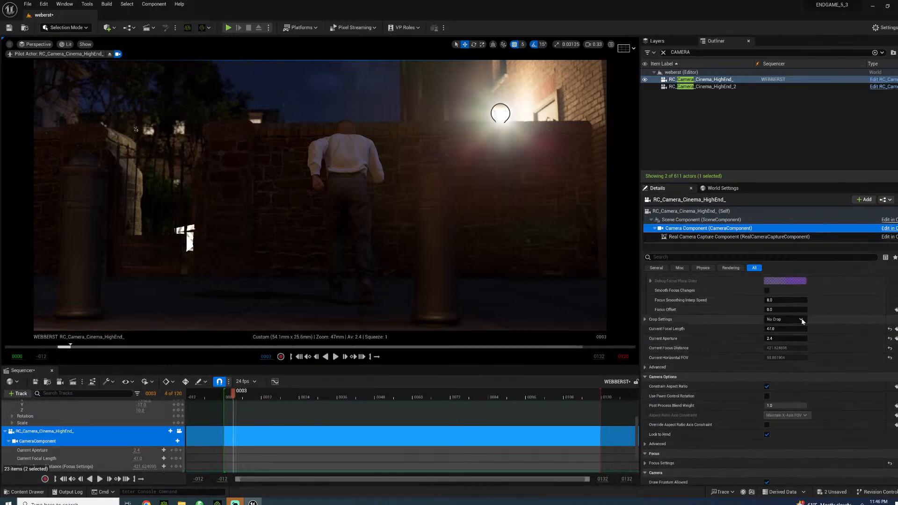
left_click(801, 320)
left_click(780, 348)
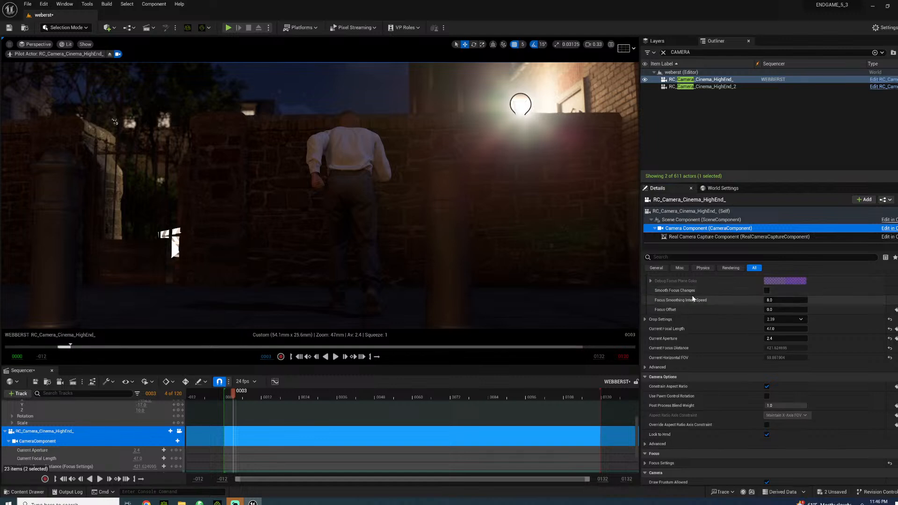
left_click(624, 48)
left_click(664, 81)
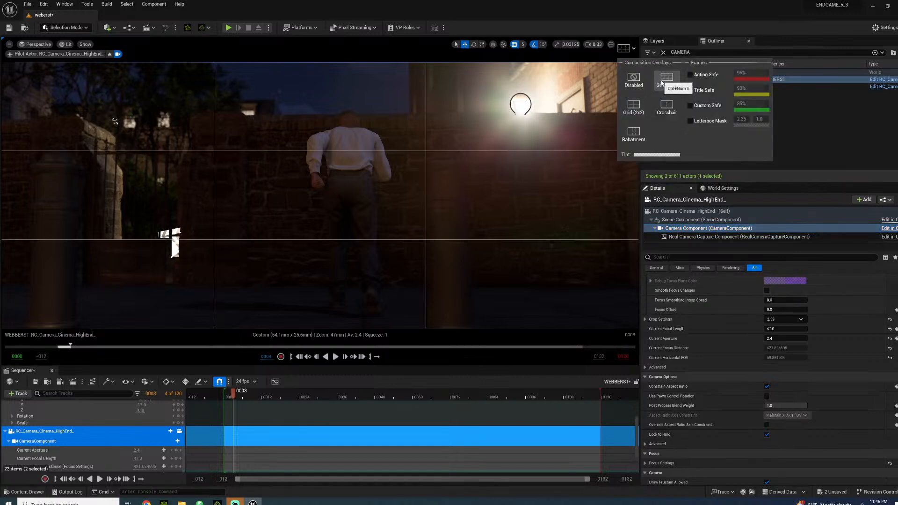
Raise the camera's Z location to bring 007_LONDON's head near the upper grid line and key the full Transform at frame 3
scroll(44, 449, "down", 3)
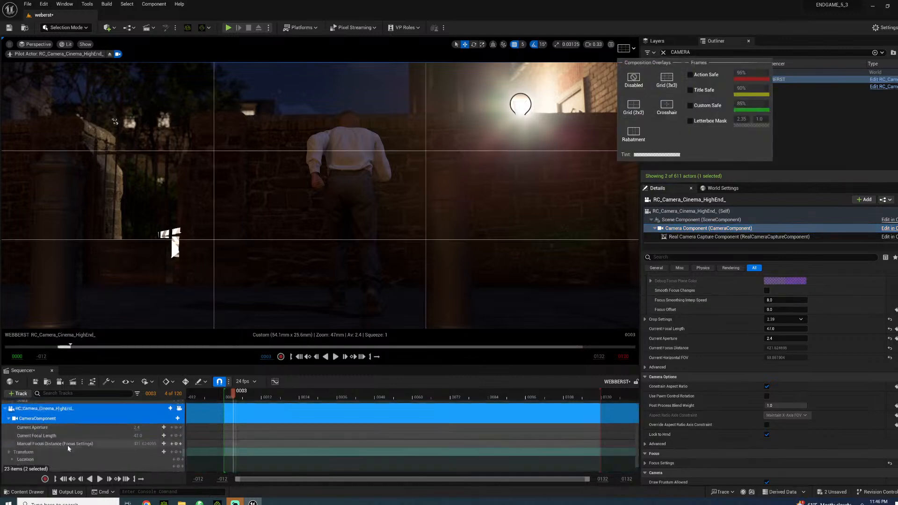
left_click(24, 448)
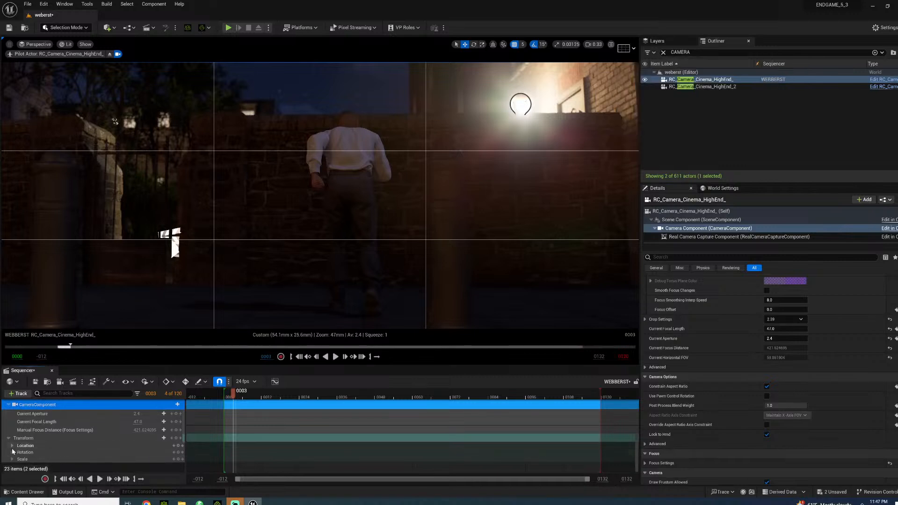
left_click(11, 445)
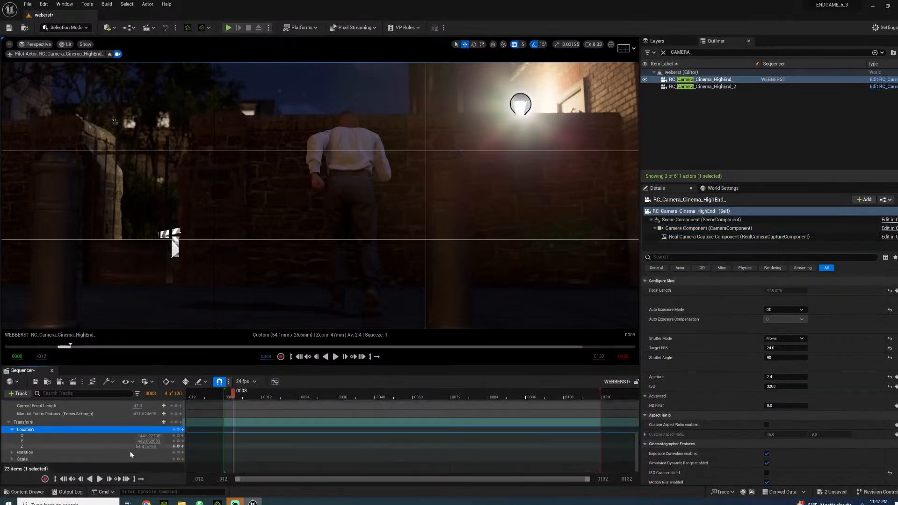
scroll(126, 449, "down", 1)
left_click_drag(140, 446, 151, 446)
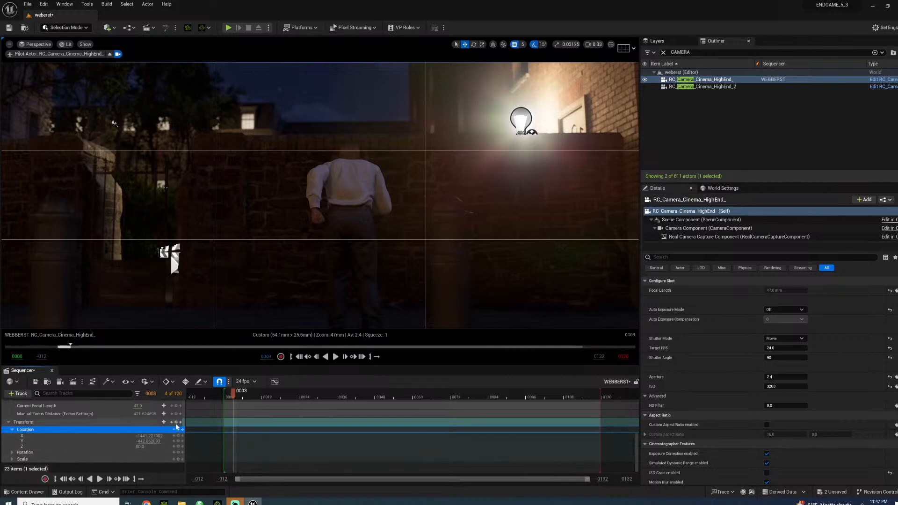
left_click(177, 422)
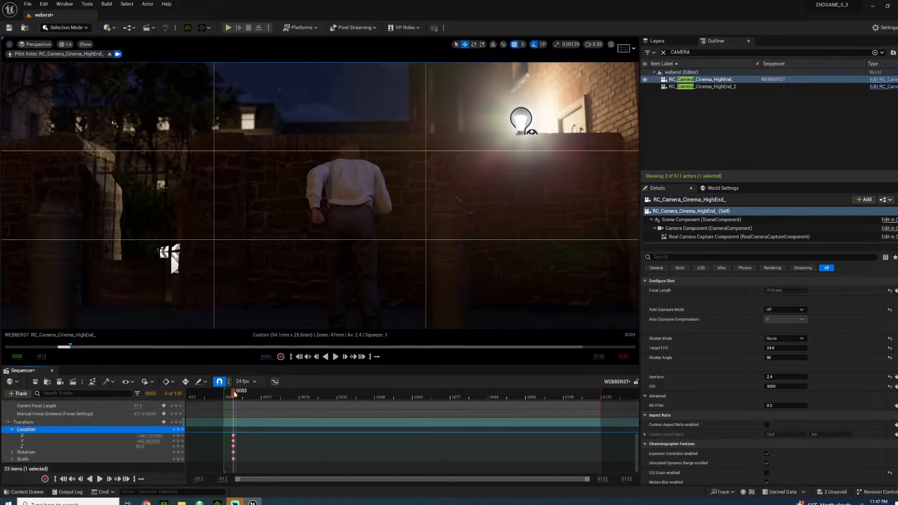
Key the camera's Location at frame 7 and set its rotation Pitch there to 3
mouse_move(235, 394)
left_mouse_down()
mouse_move(271, 394)
mouse_move(247, 398)
left_mouse_up()
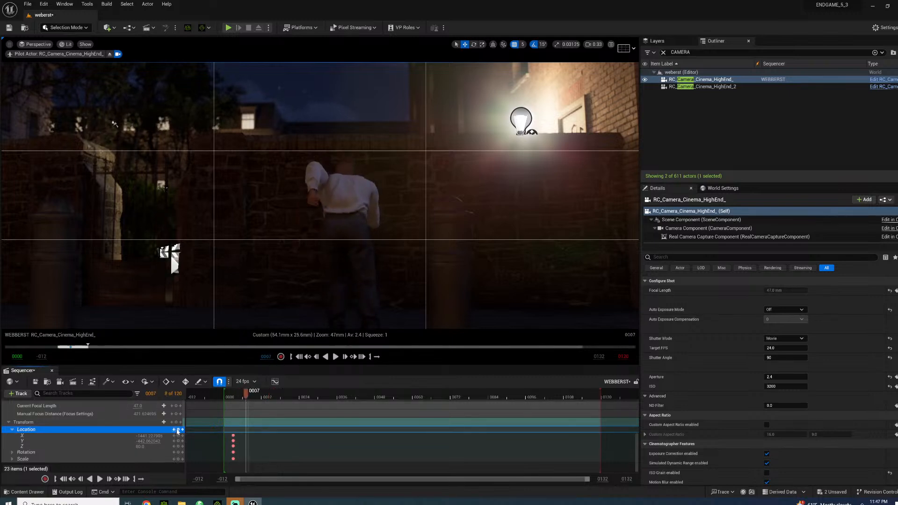
left_click(178, 429)
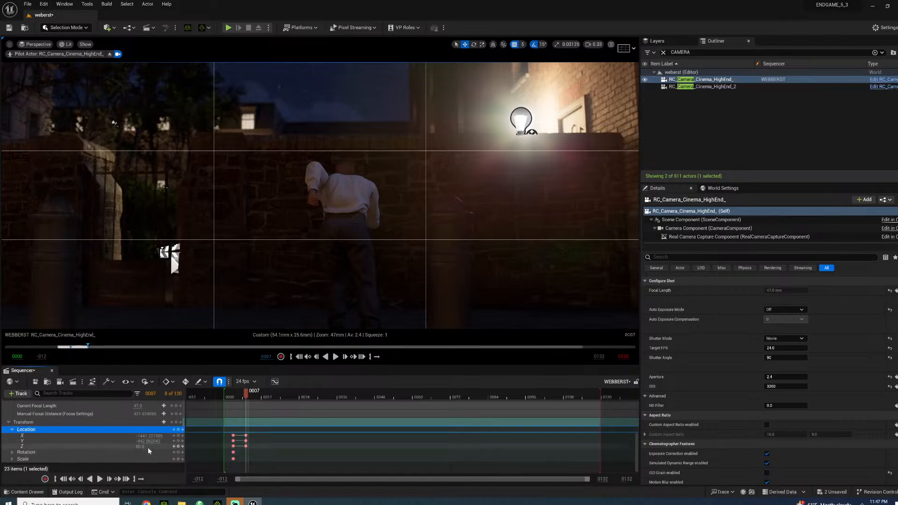
left_click(11, 452)
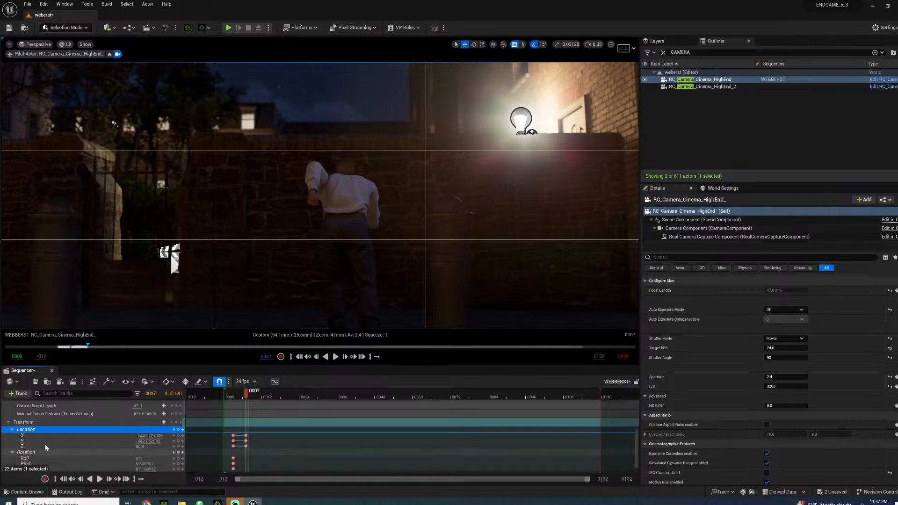
scroll(94, 444, "down", 1)
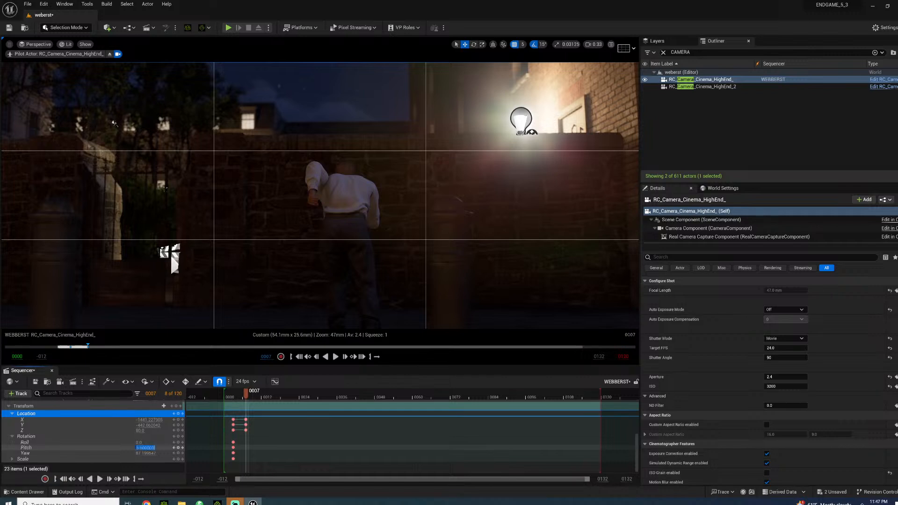
type("3")
key("Return")
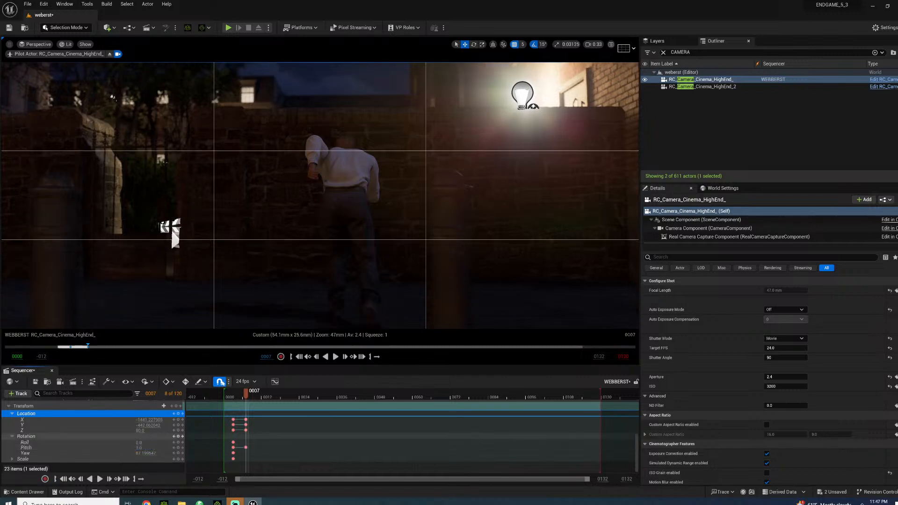
Check the keyed camera tilt by scrubbing the shot from frame 1 to frame 22
left_click(232, 397)
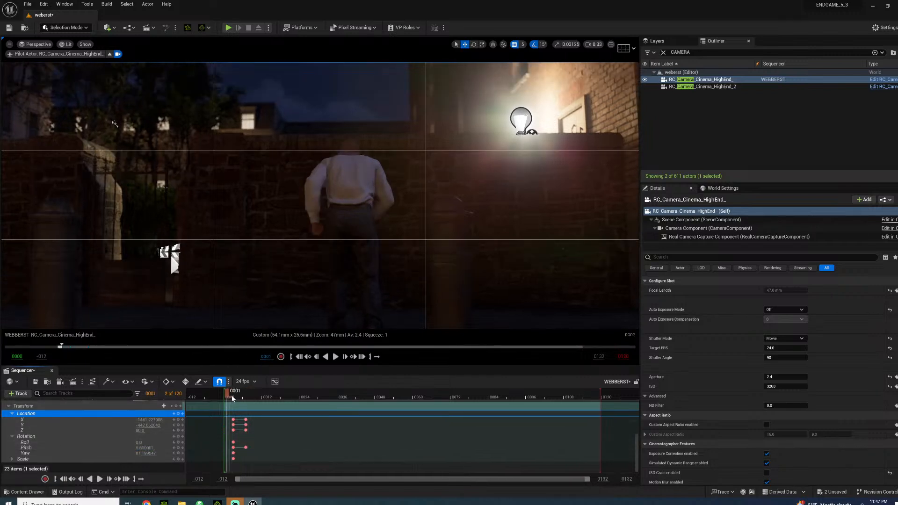
left_click_drag(233, 397, 277, 381)
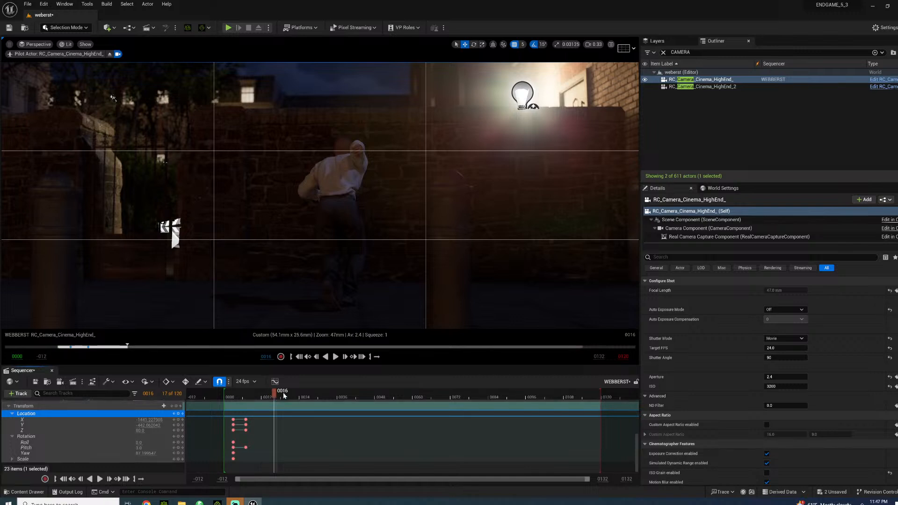
left_click_drag(284, 395, 295, 392)
Try shifting the camera's X location at frame 22, and undo the resulting key
left_click_drag(148, 420, 151, 422)
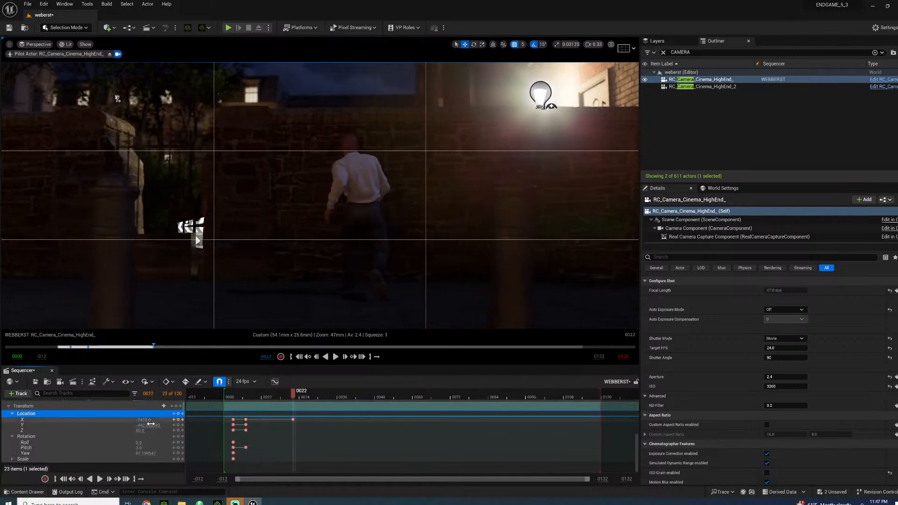
key("ctrl+z")
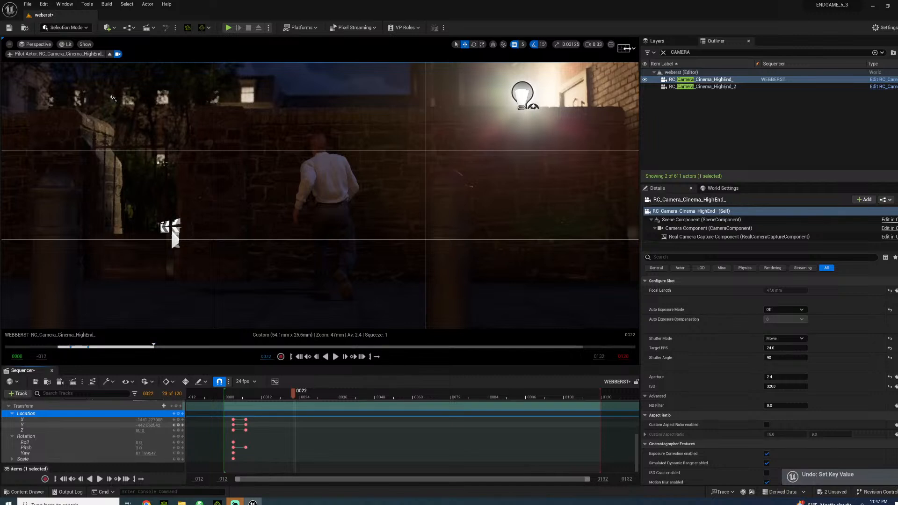
Try the 2x2 composition grid overlay in the viewport and return to the 3x3 grid
left_click(627, 48)
left_click(631, 105)
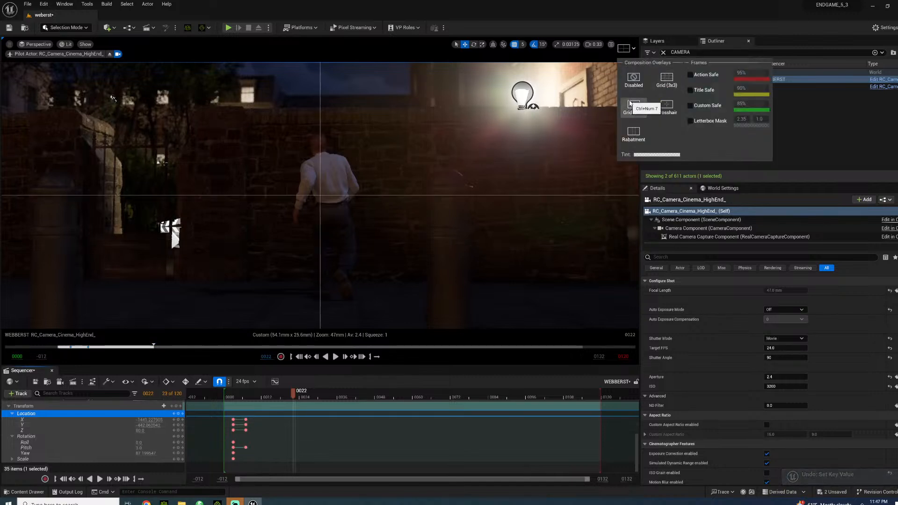
left_click(665, 77)
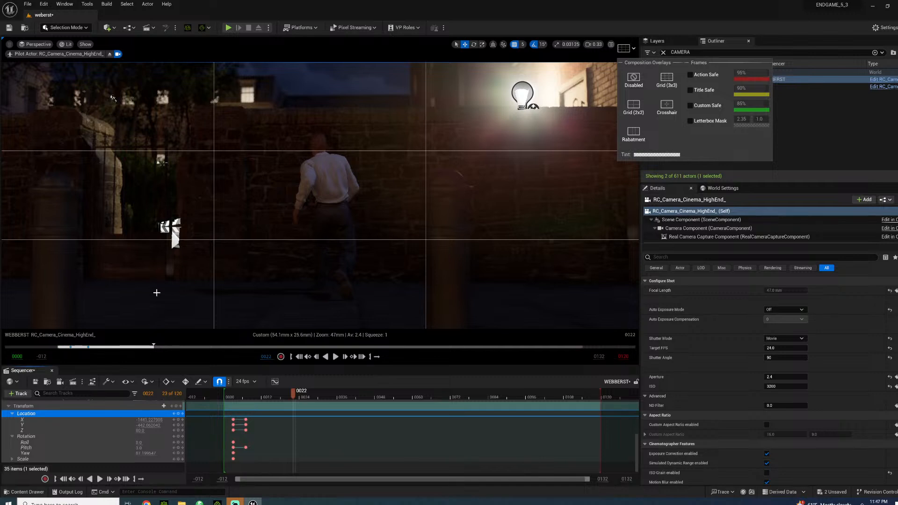
Move the camera forward in Location Y at frame 22 and set its rotation Pitch there to 7
left_click_drag(146, 425, 133, 449)
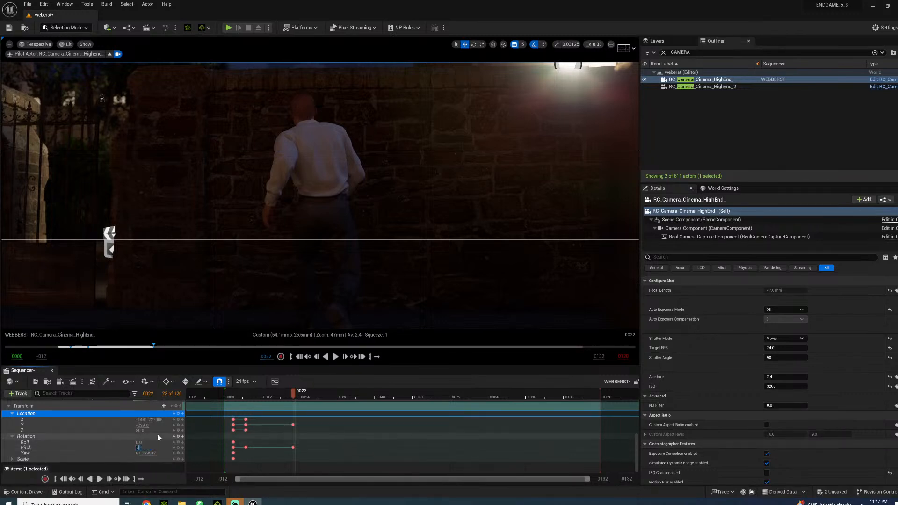
key("Return")
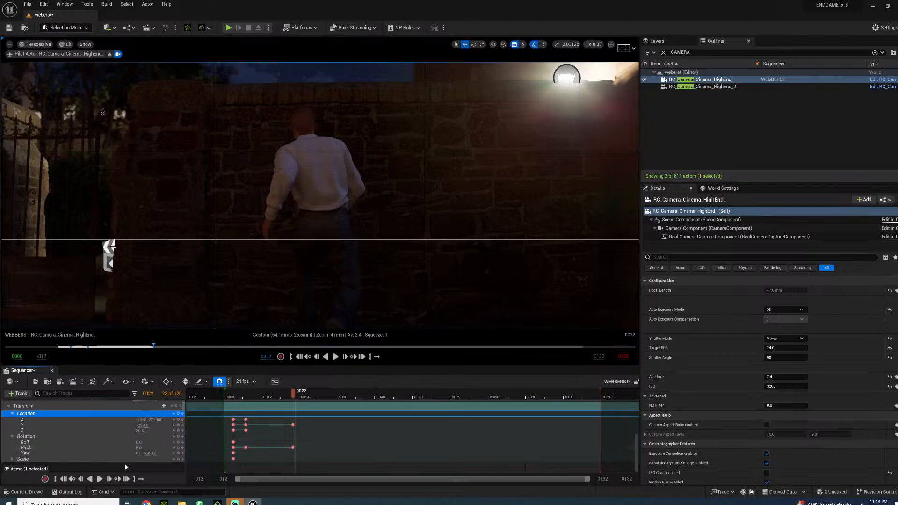
left_click(136, 447)
type("6")
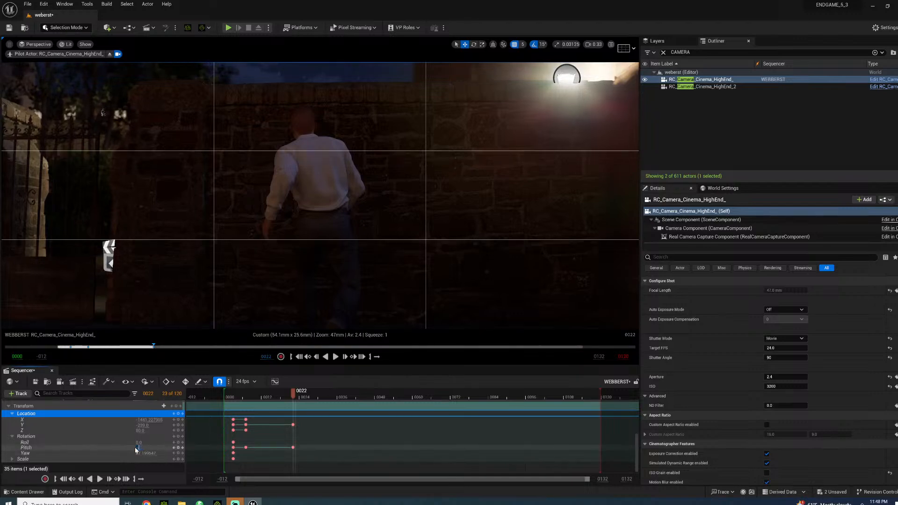
key("Return")
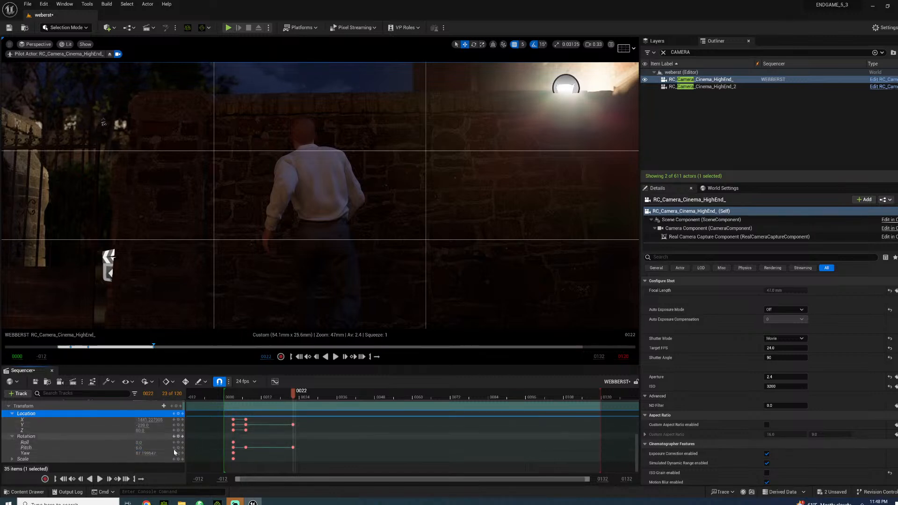
left_click(148, 448)
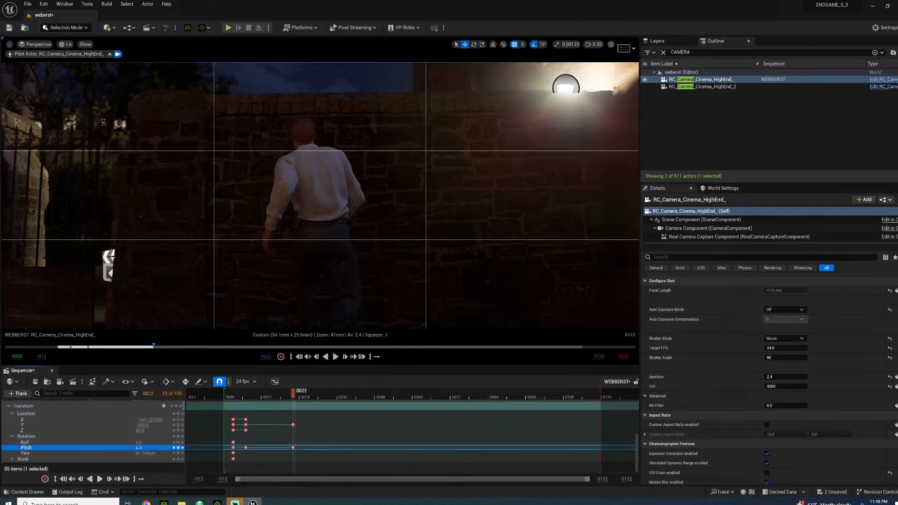
left_click(153, 447)
type("7")
key("Return")
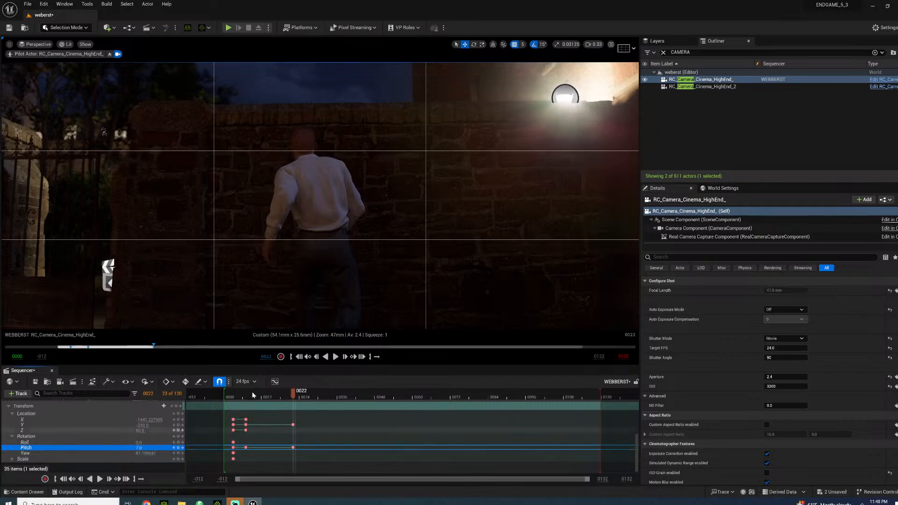
Key the camera's full Transform at frame 24, then key Pitch 13 and adjusted Y and Z locations at frame 30
left_click_drag(239, 397, 301, 394)
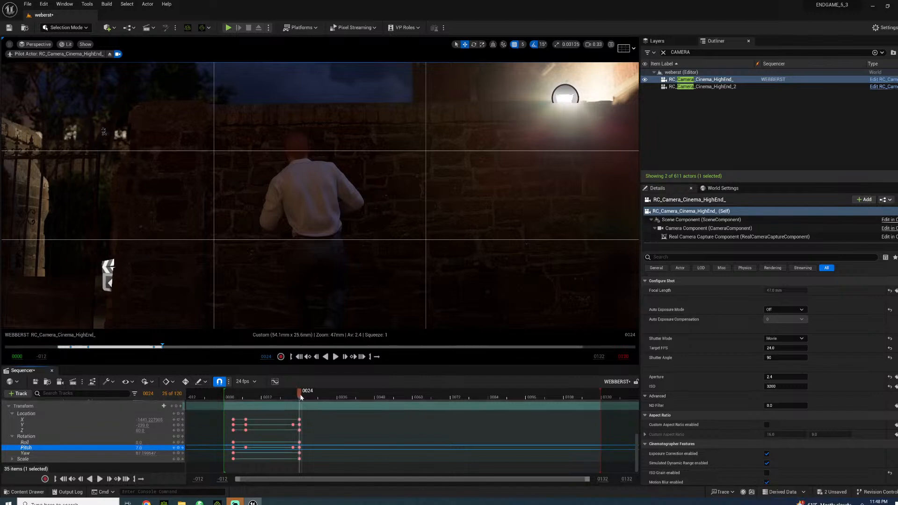
left_click_drag(299, 394, 318, 392)
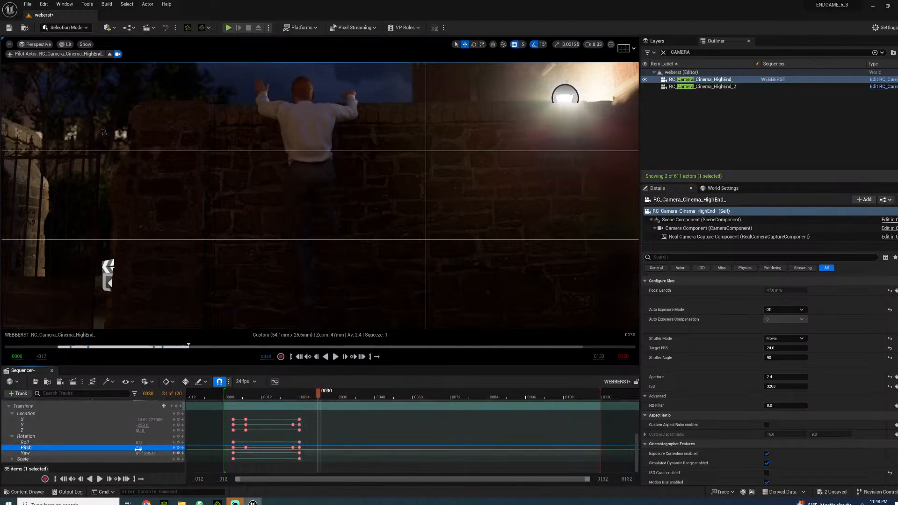
left_click_drag(139, 447, 164, 447)
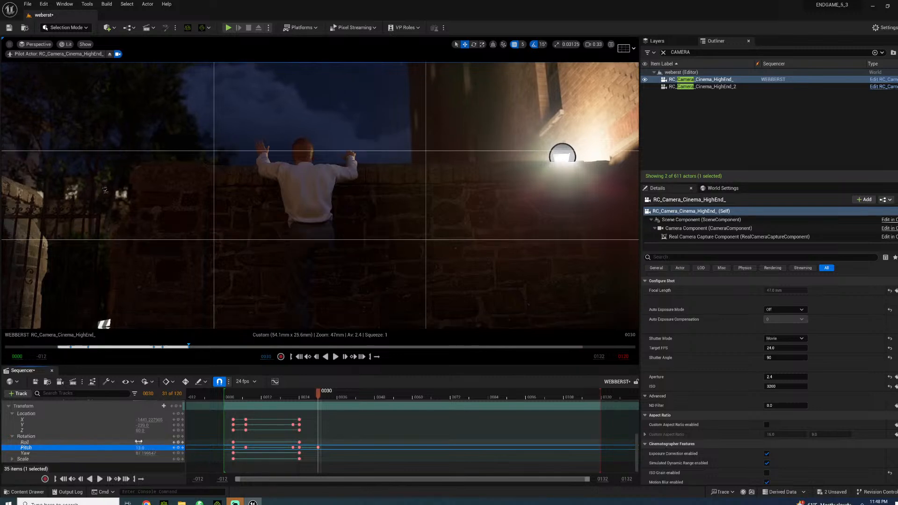
left_click_drag(142, 425, 167, 425)
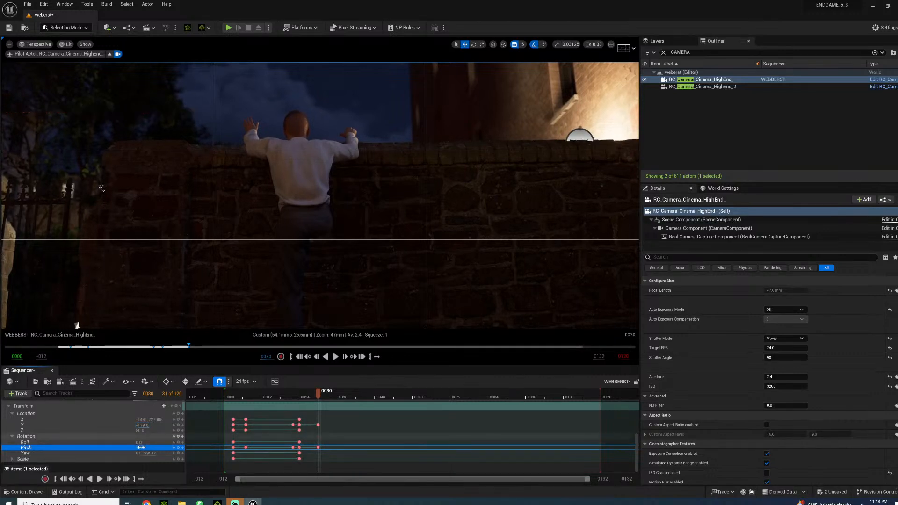
left_click_drag(146, 453, 154, 454)
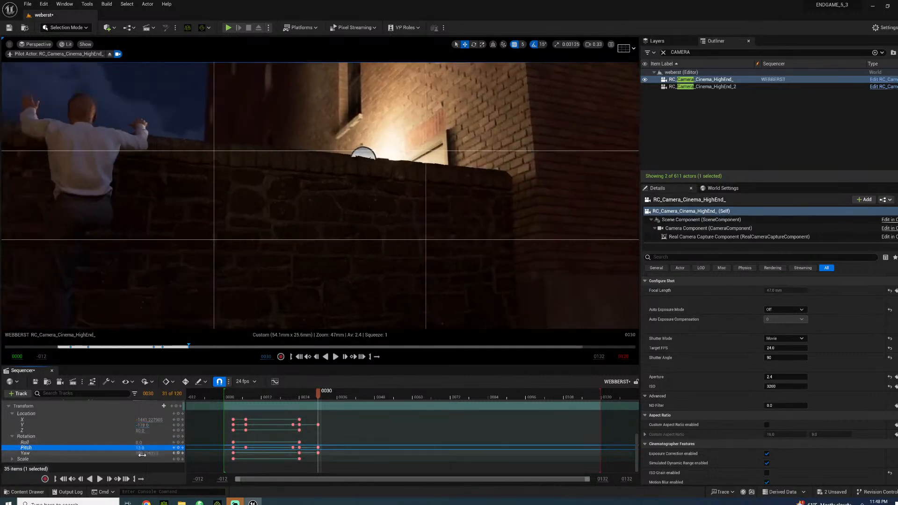
key("ctrl+z")
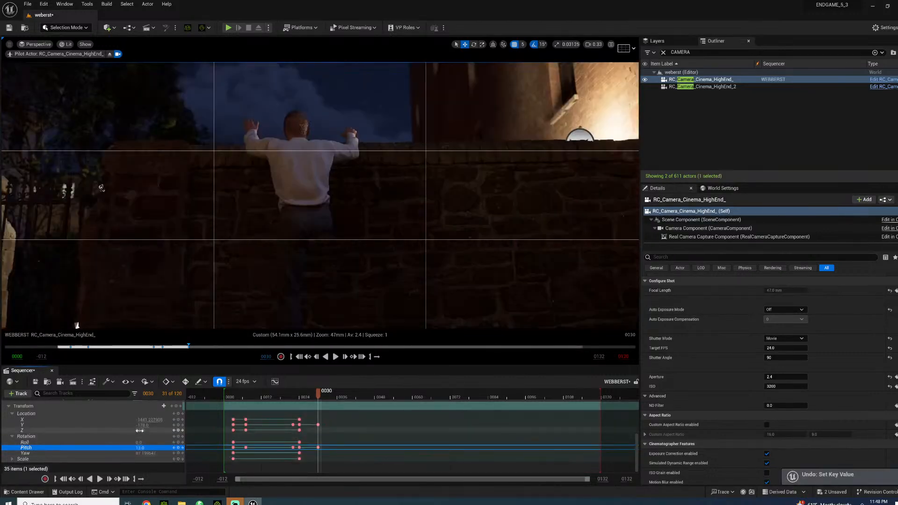
left_click_drag(140, 430, 147, 430)
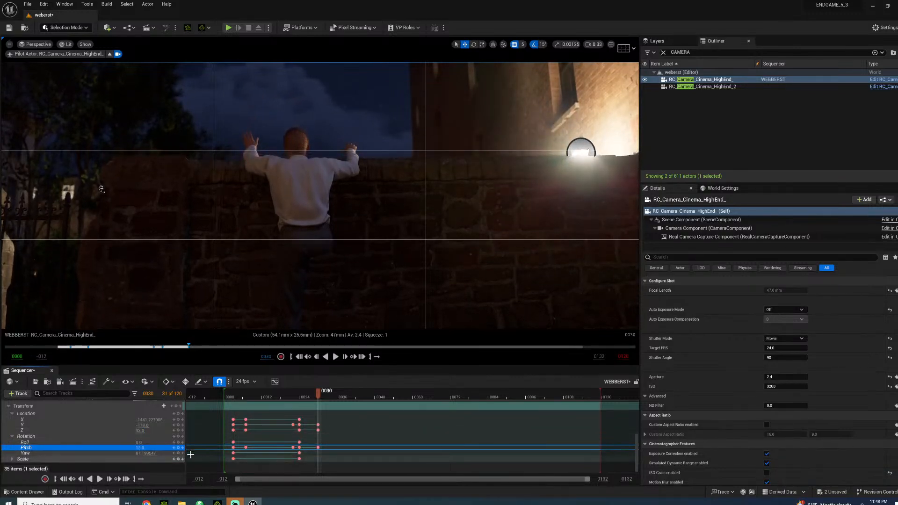
Go back to the camera's Yaw key at frame 3 and set it to 90
left_click(174, 456)
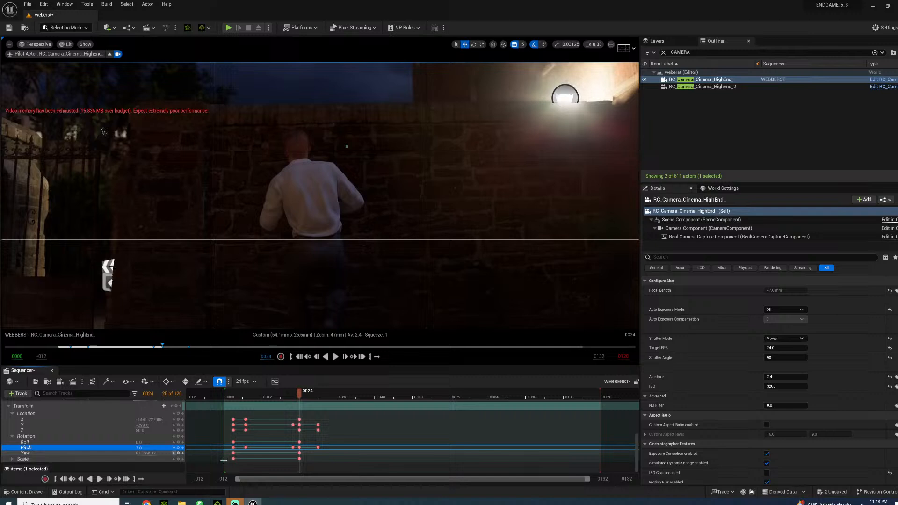
left_click(175, 455)
left_click(146, 453)
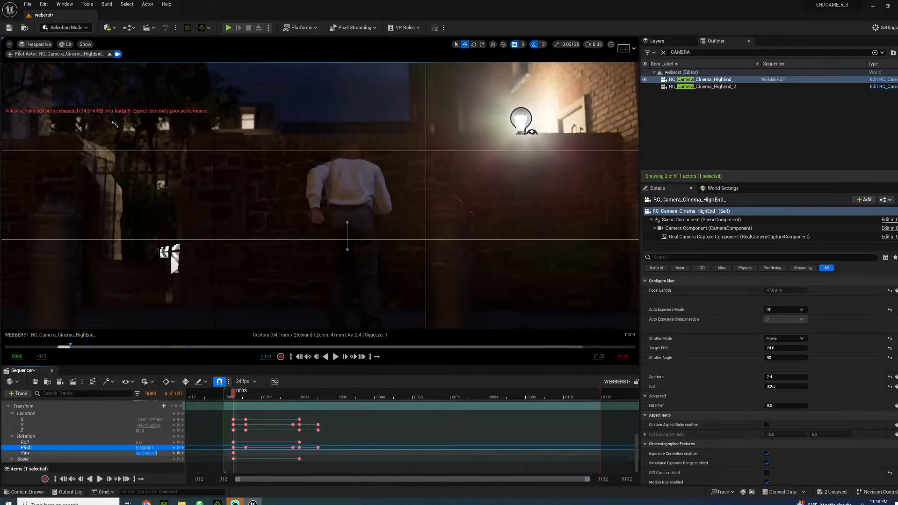
type("90")
key("Return")
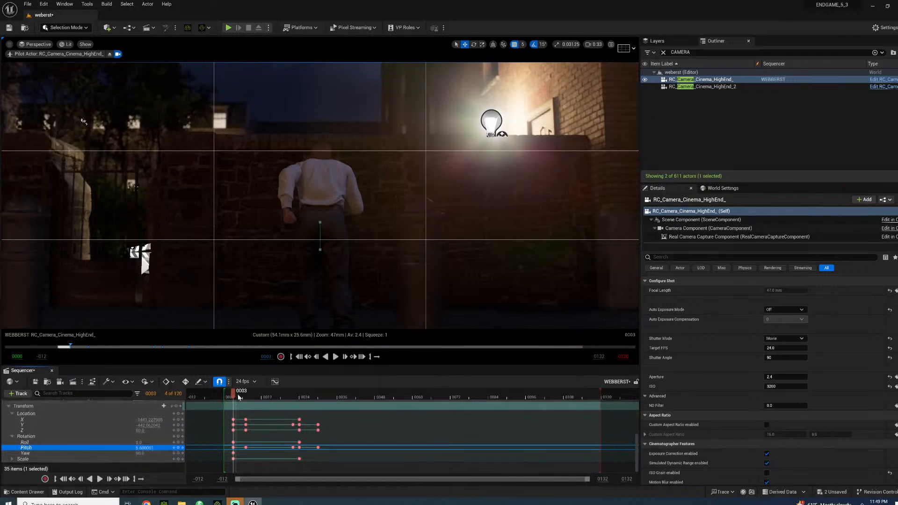
Key the camera at frame 39 with a raised Z, adjusted X and Y locations and a Pitch of about 6.4, following the climb
left_click_drag(244, 395, 349, 380)
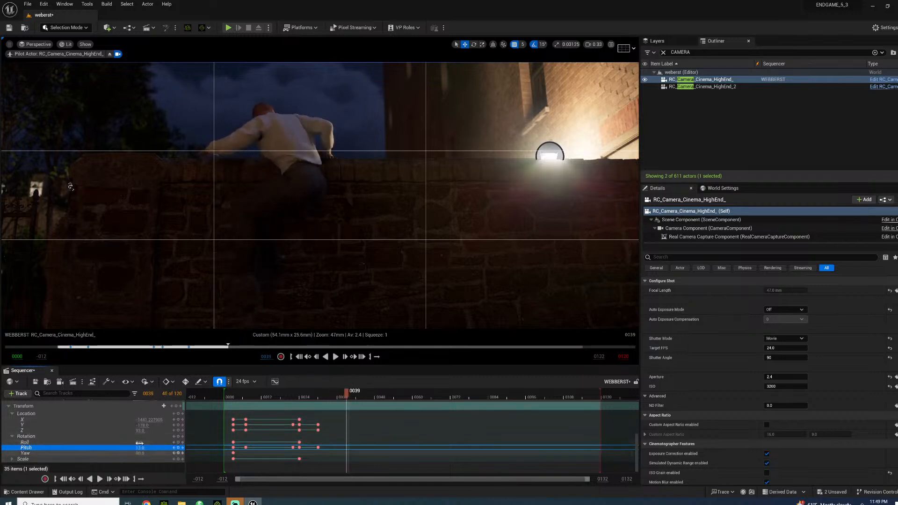
left_click_drag(140, 430, 143, 432)
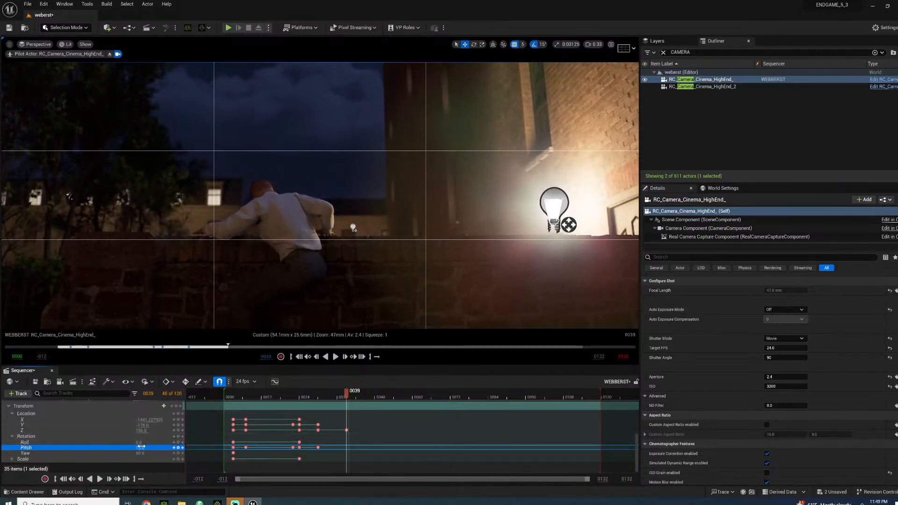
type("10")
key("Return")
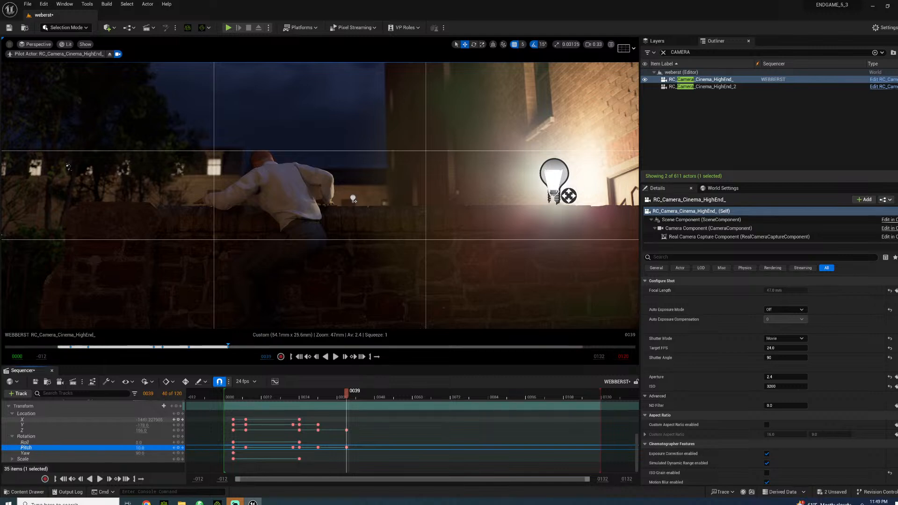
left_click_drag(144, 420, 134, 448)
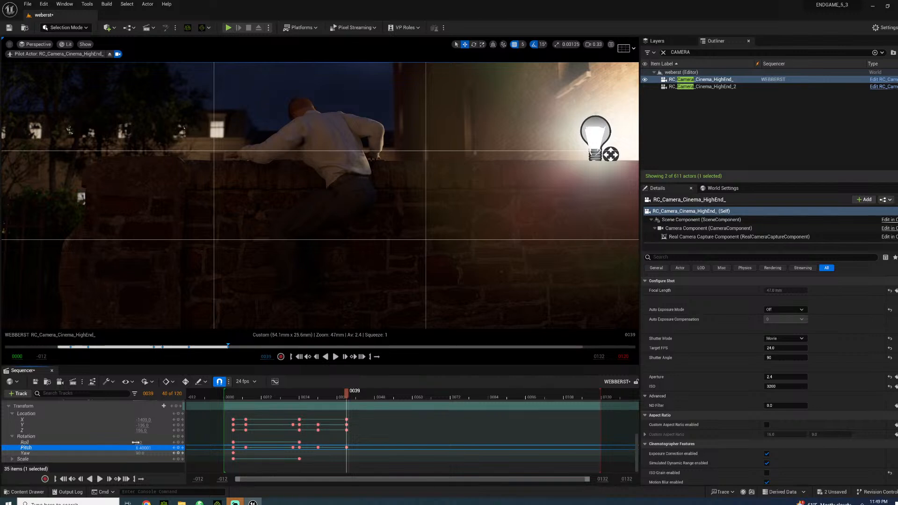
left_click_drag(139, 430, 147, 430)
Review the camera move by playing and scrubbing the shot from frame 2 to frame 40
left_click(231, 392)
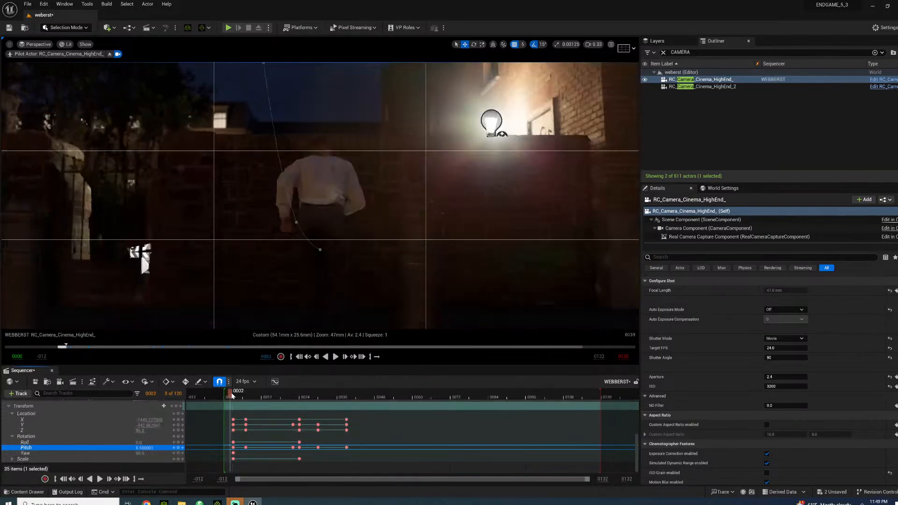
key("space")
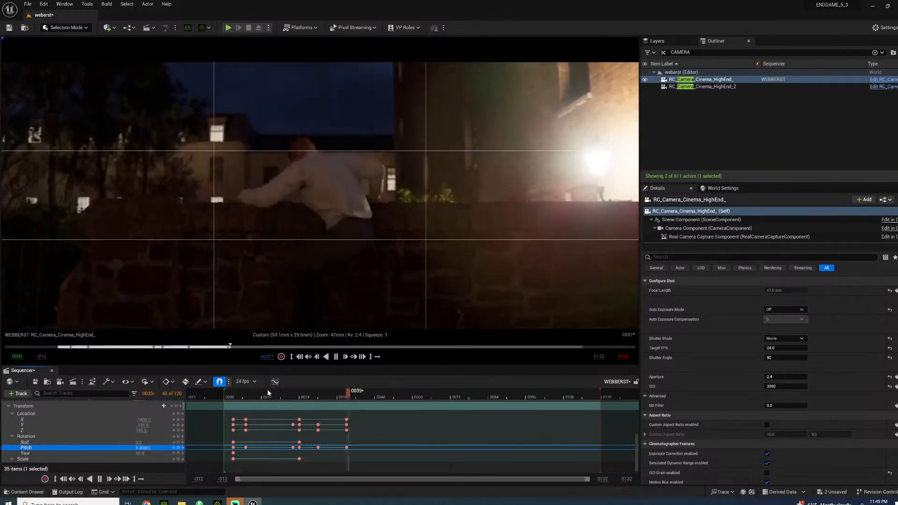
key("space")
left_click_drag(231, 398, 350, 392)
Set all of the camera's Location, Rotation and Scale keys to cubic smart auto interpolation in the curve editor
left_click(275, 382)
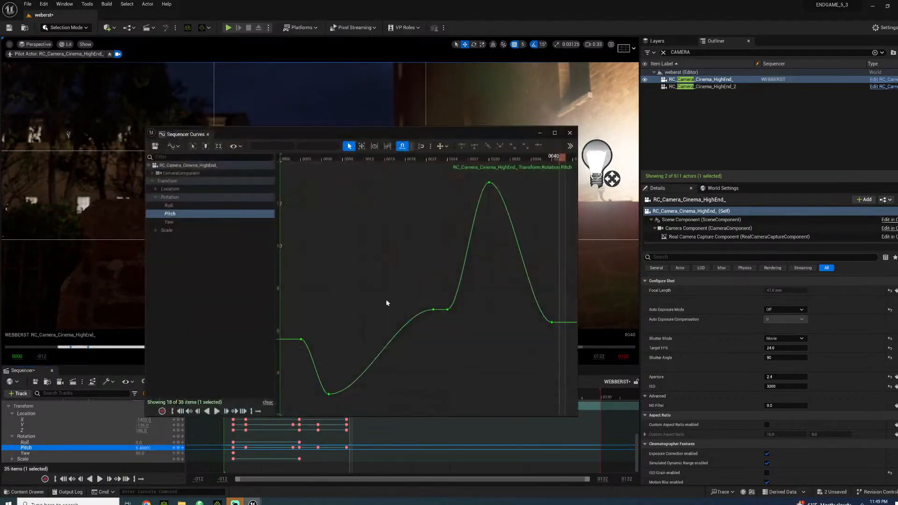
left_click(167, 189)
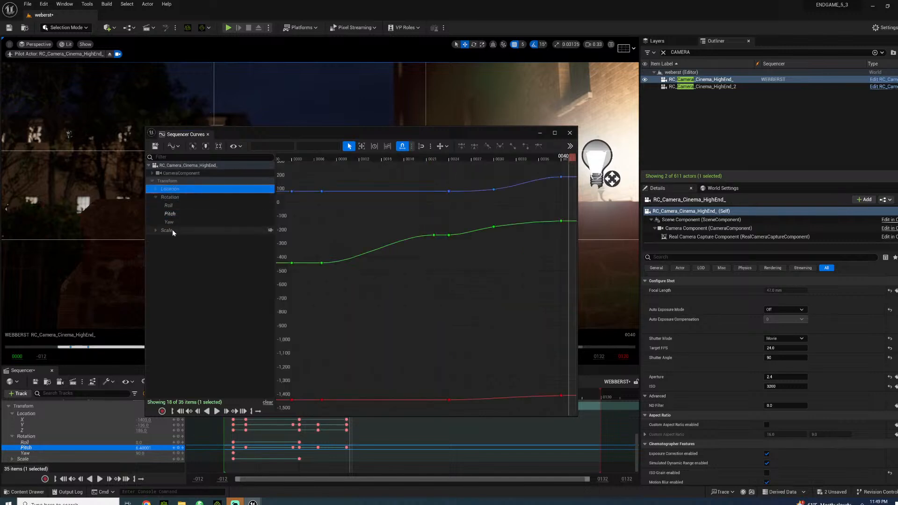
left_click(172, 230, "shift")
scroll(459, 290, "down", 8)
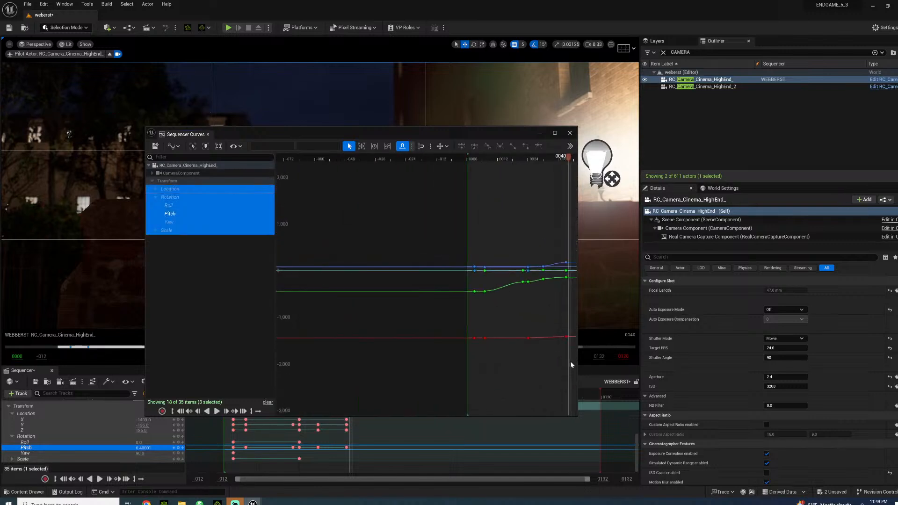
left_click_drag(567, 360, 509, 307)
left_click_drag(510, 221, 511, 220)
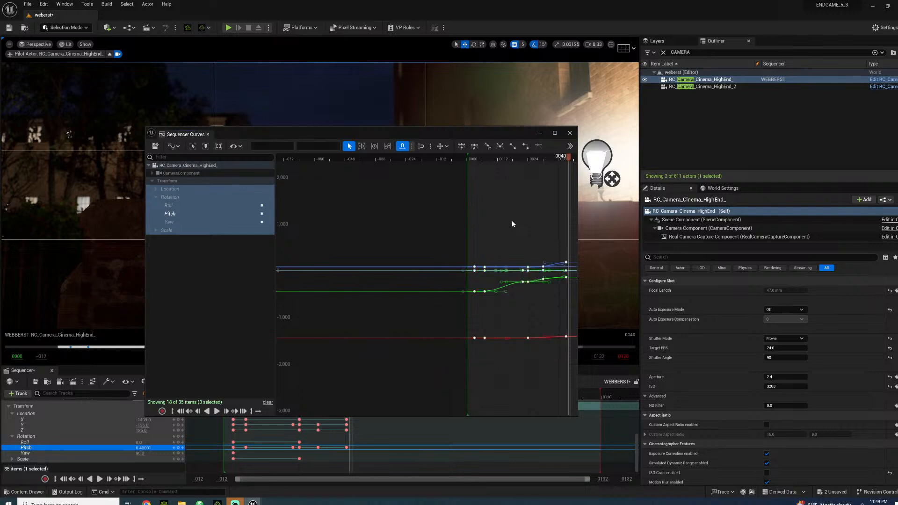
right_click(512, 220)
left_click(545, 301)
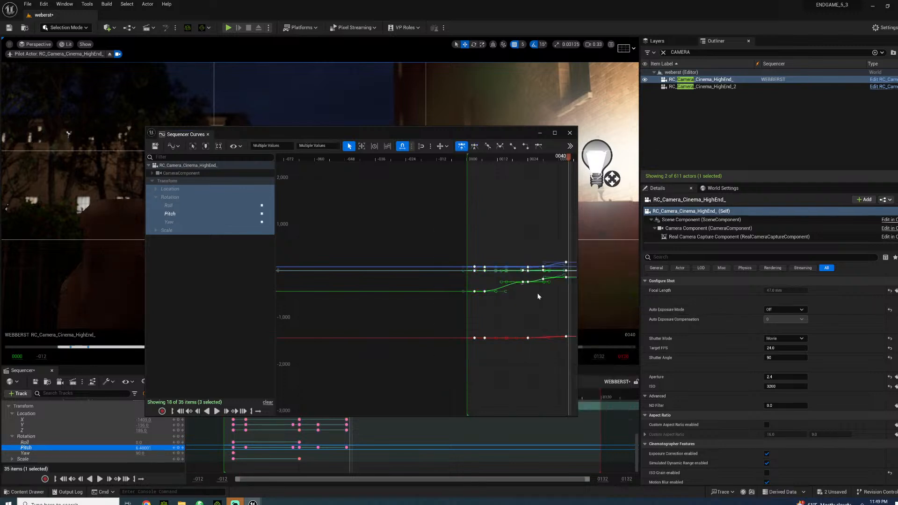
left_click(570, 133)
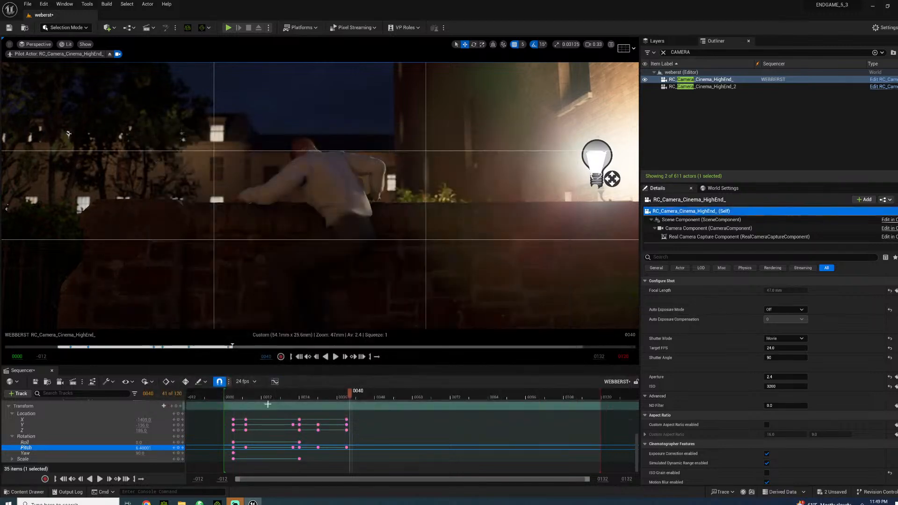
Play the smoothed camera move from frame 3 through the wall climb and scrub back to frame 13
left_click(233, 397)
key("space")
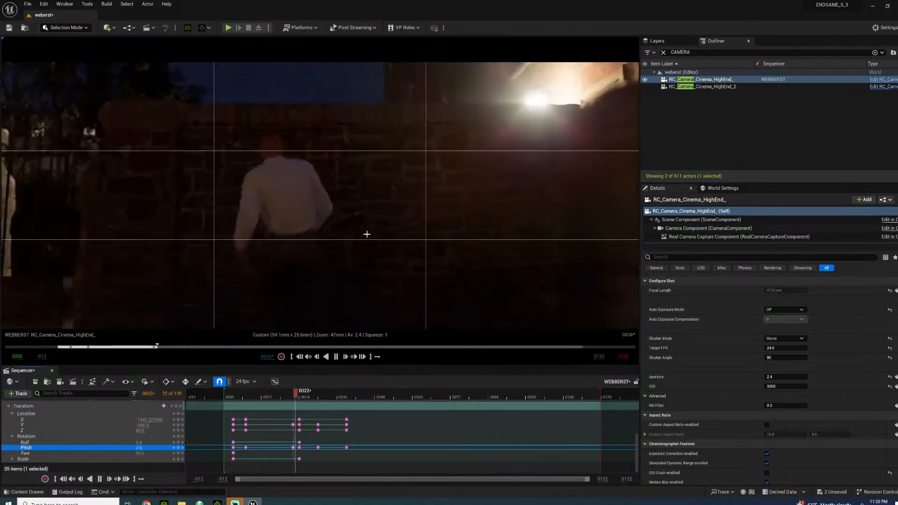
key("space")
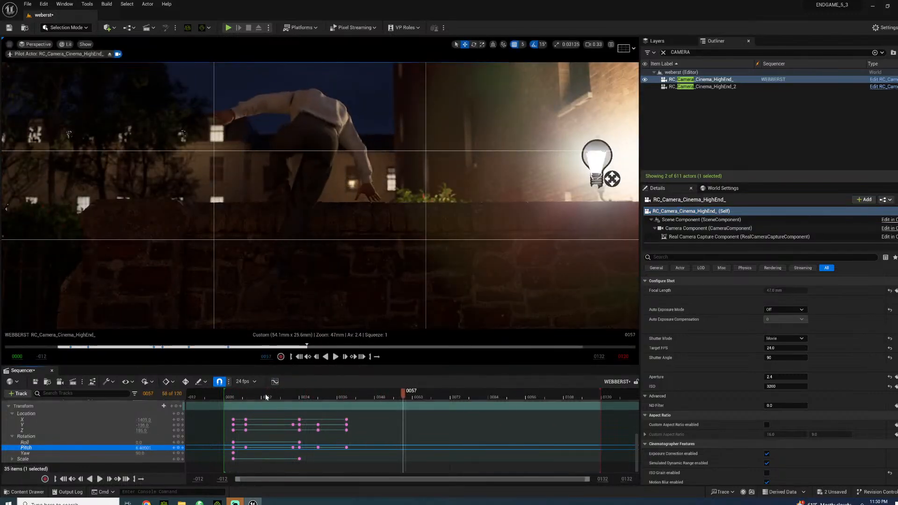
left_click_drag(287, 401, 266, 389)
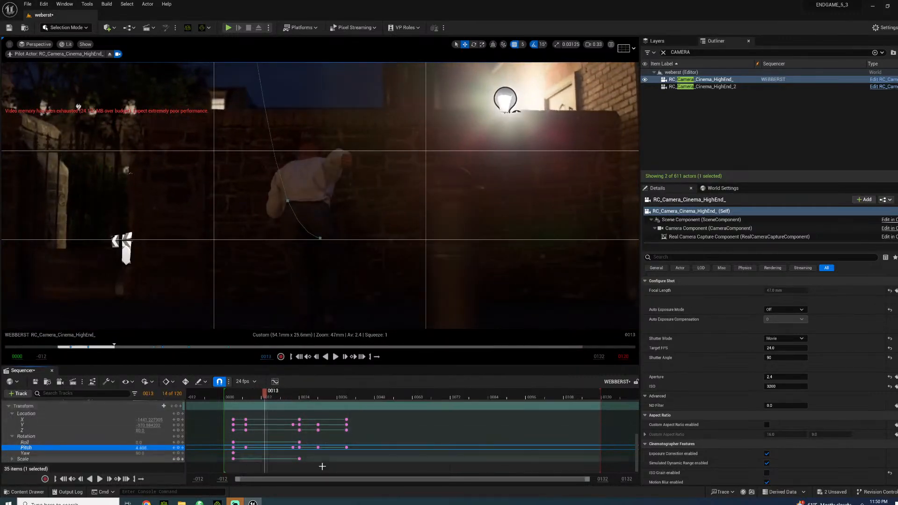
Delete the camera's Transform keys at frames 22, 24 and 30, and play back the simplified move
left_click_drag(295, 428, 241, 378)
key("Delete")
key("space")
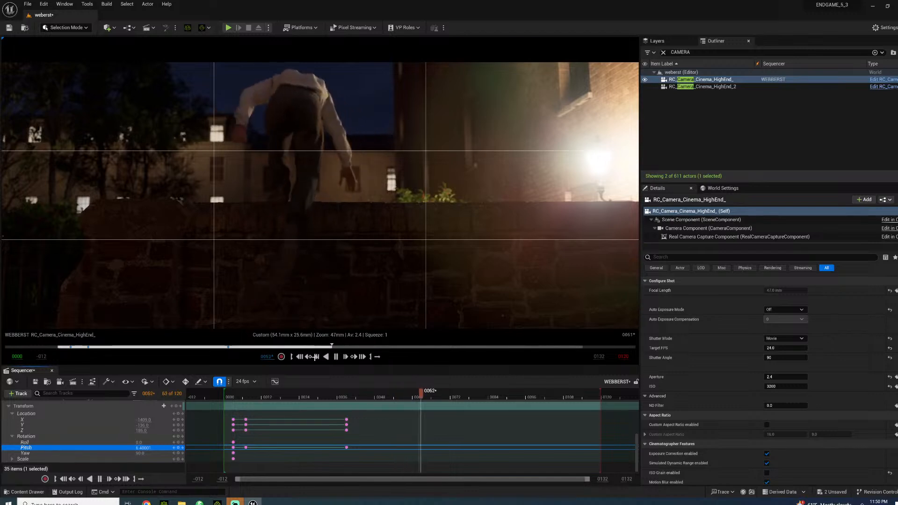
key("space")
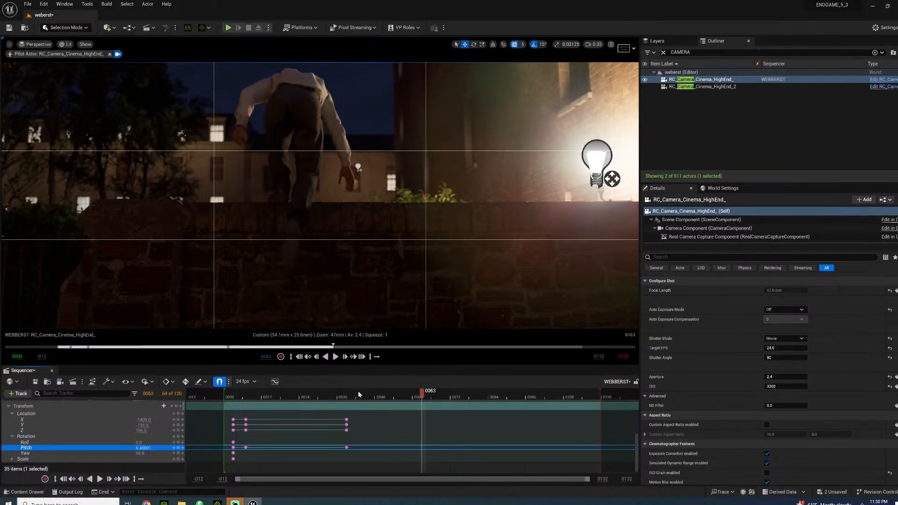
Key the cinema camera's Pitch at 8 on frame 49 and at 11 on frame 65
left_click_drag(365, 397, 380, 397)
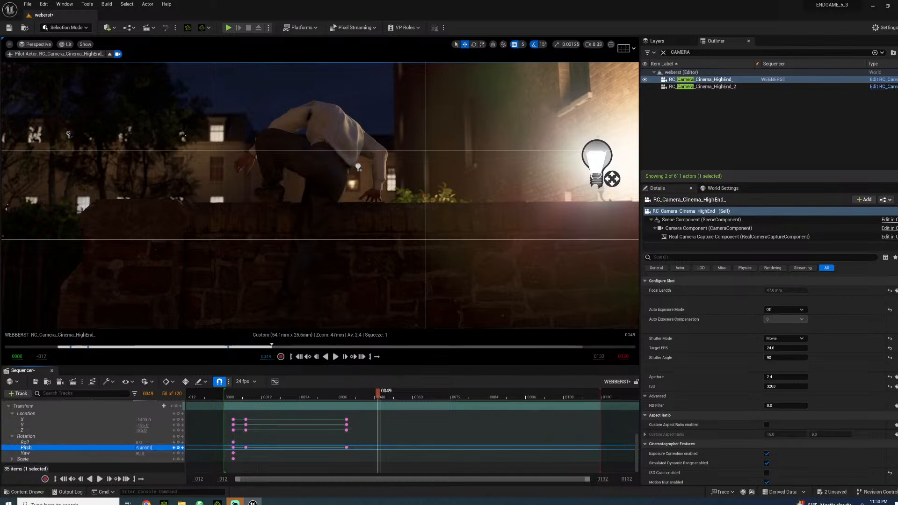
type("0")
key("Return")
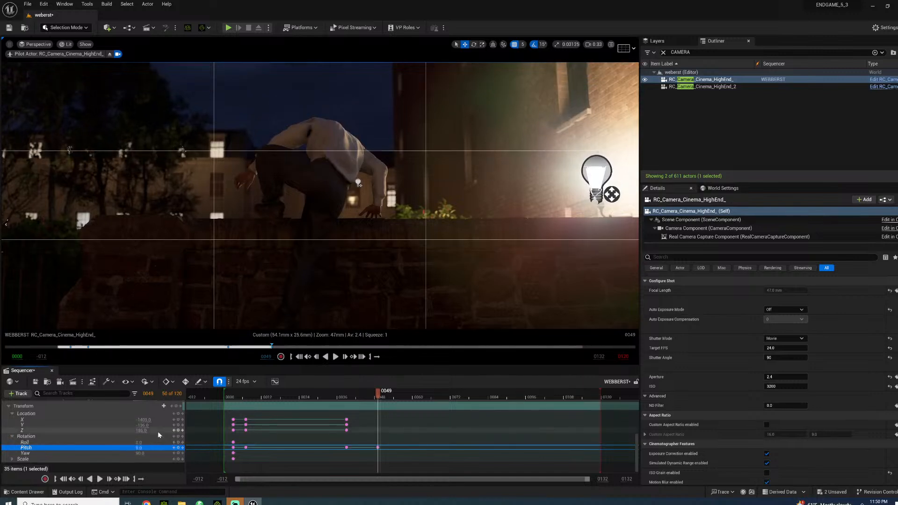
left_click_drag(383, 393, 426, 384)
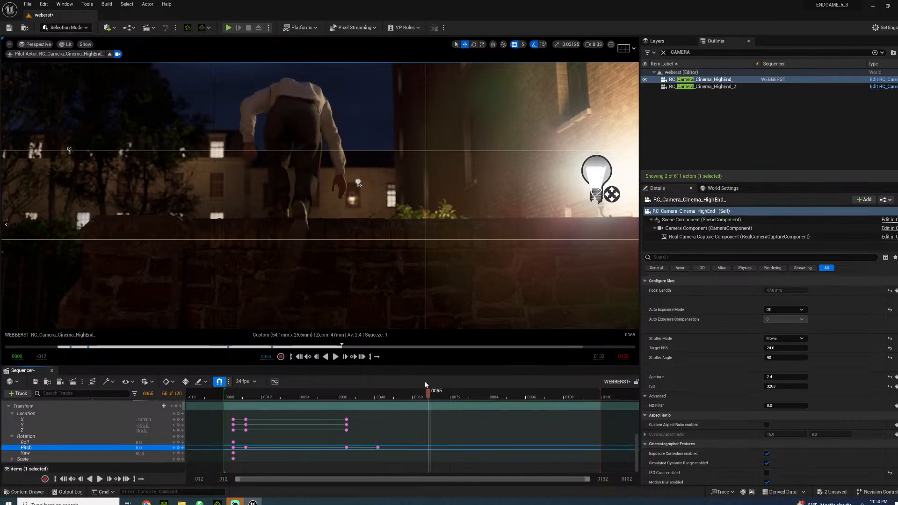
left_click(139, 447)
type("11")
key("Return")
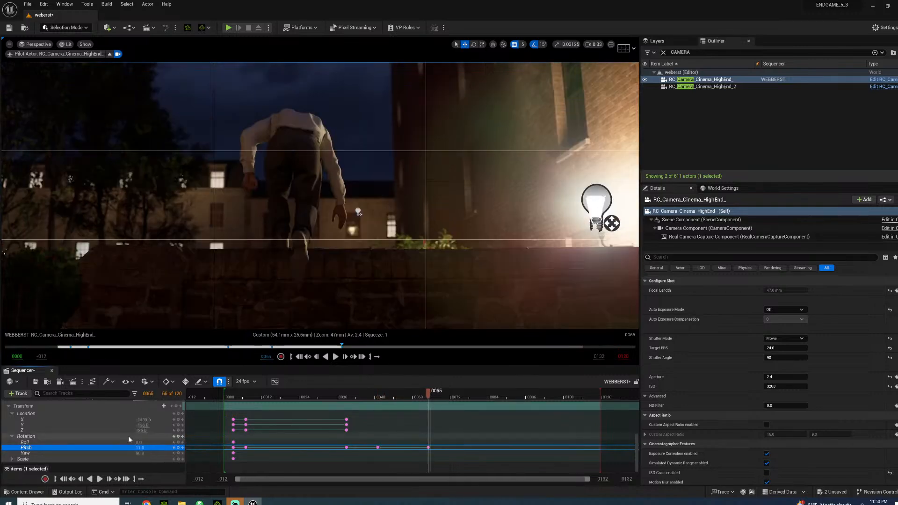
Key the camera's Pitch at 0 on frame 21 and play the revised move from the start of the shot
left_click_drag(433, 393, 473, 388)
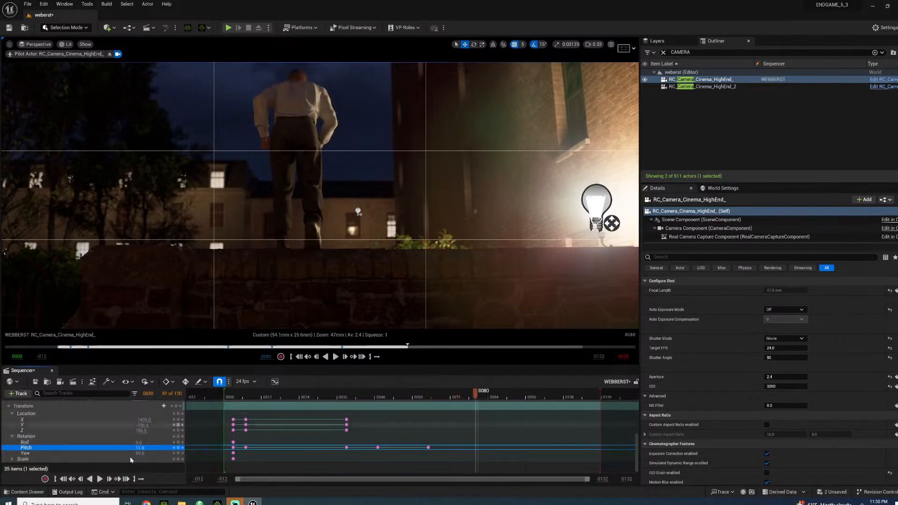
left_click(282, 393)
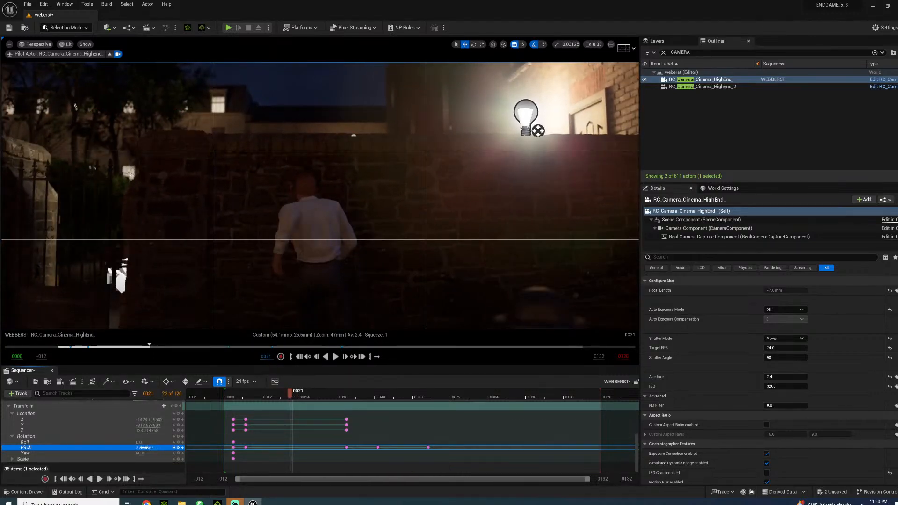
type("0")
key("Return")
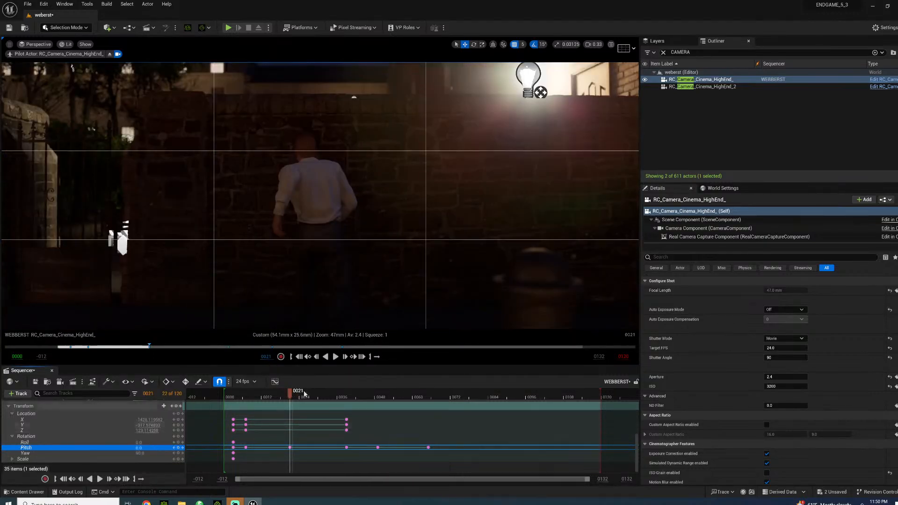
key("space")
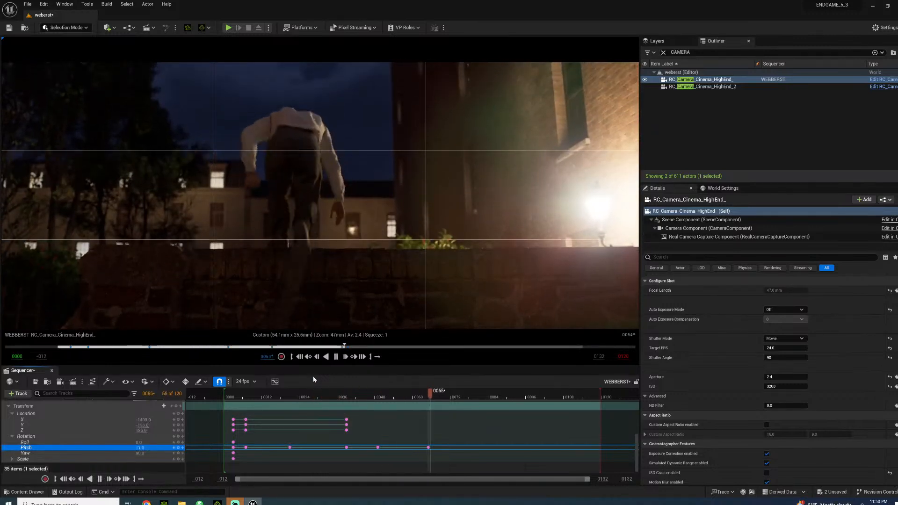
key("space")
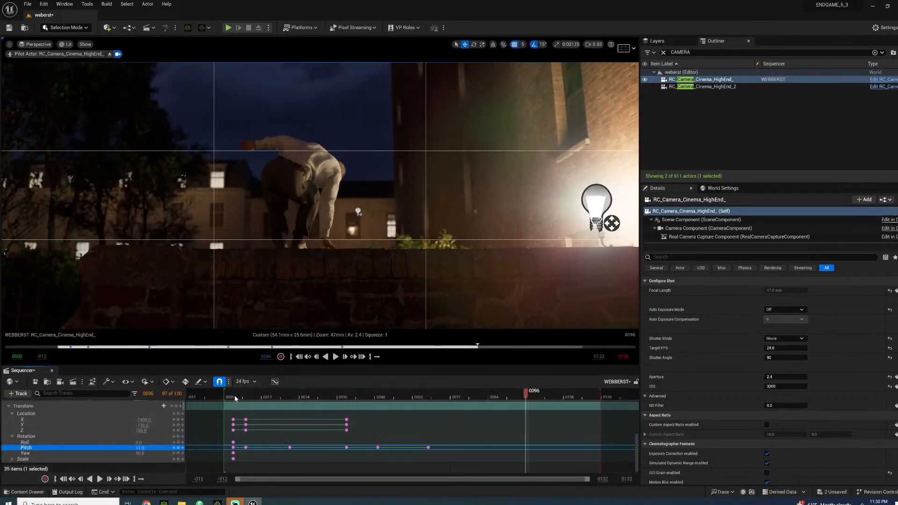
left_click(234, 395)
key("space")
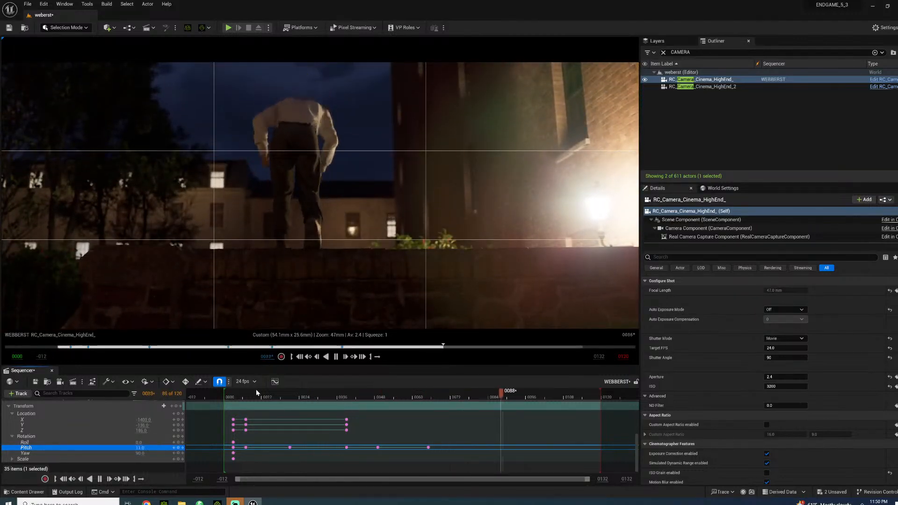
key("space")
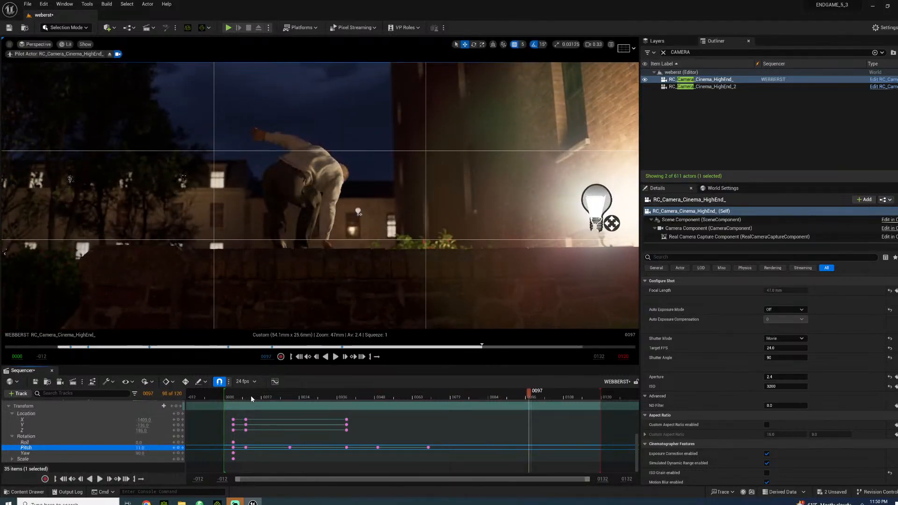
Add the B_CameraShakeLight camera shake to the cinema camera's CameraComponent track
left_click_drag(251, 397, 267, 440)
scroll(134, 446, "up", 3)
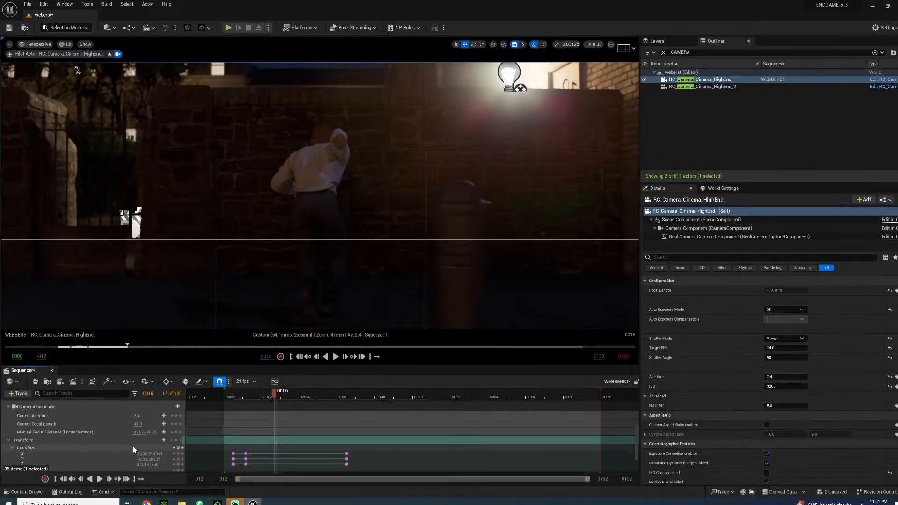
scroll(173, 408, "up", 3)
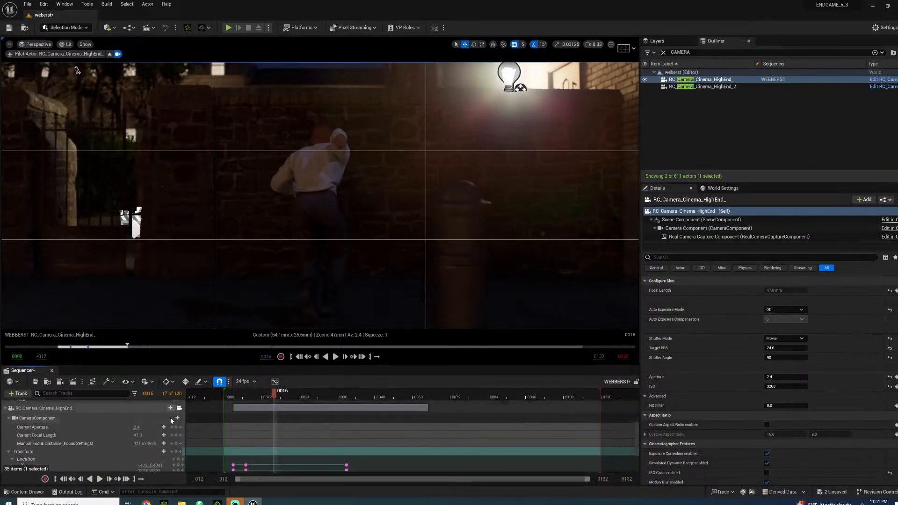
left_click(177, 441)
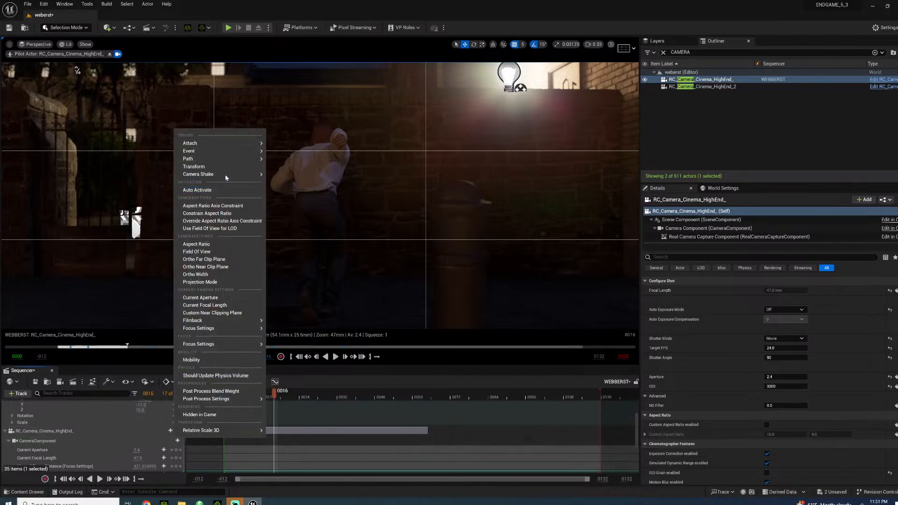
mouse_move(226, 176)
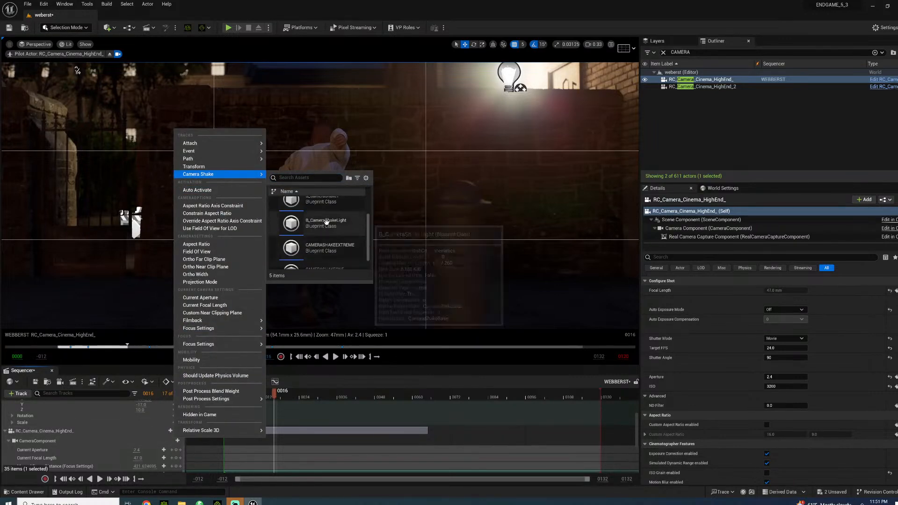
left_click(326, 221)
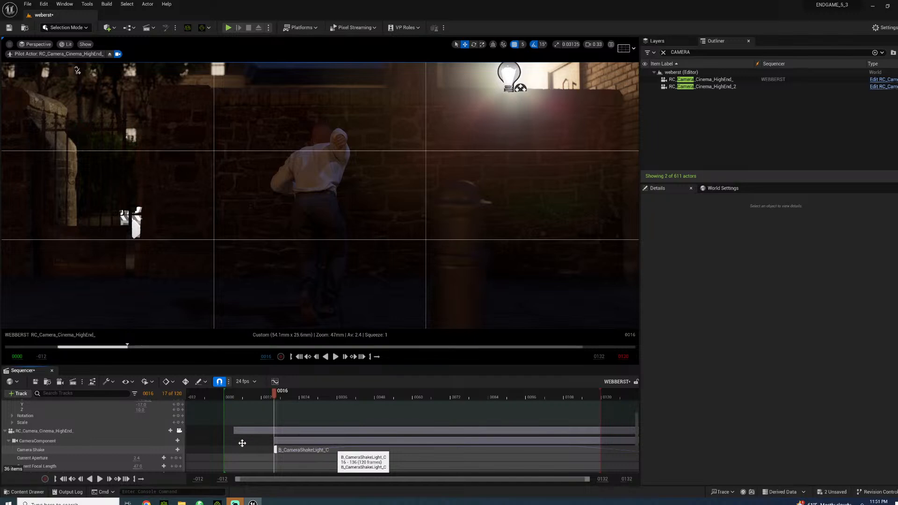
Shift the camera shake section to start at frame -22 and extend its end beyond the sequence's playback range
left_click_drag(241, 443, 215, 450)
left_click(335, 356)
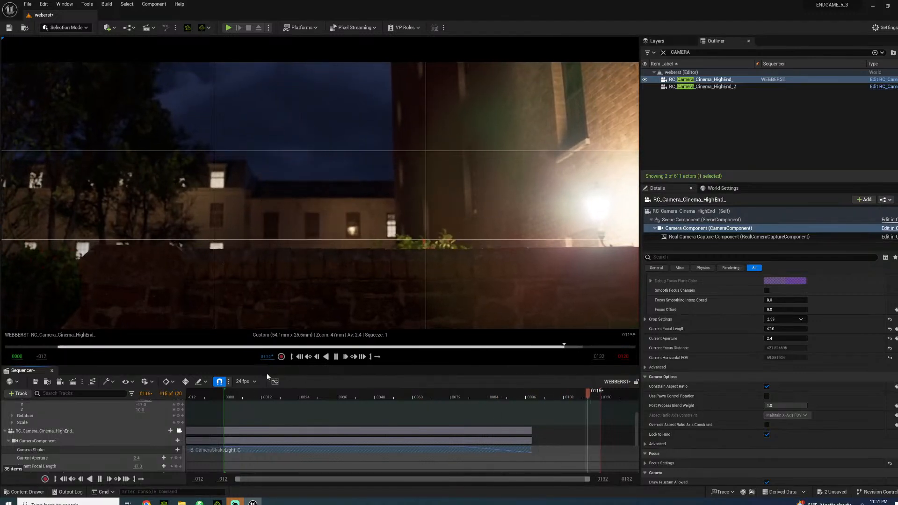
key("space")
left_click(239, 396)
key("space")
key("space")
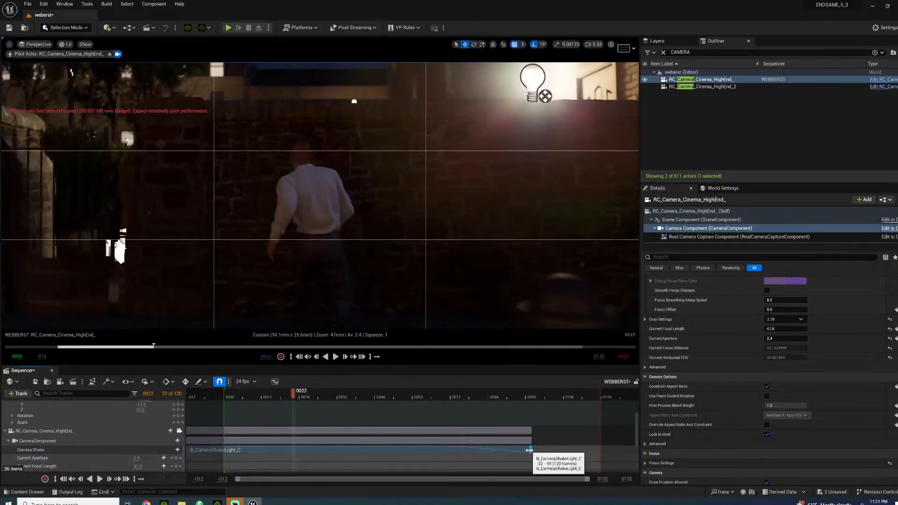
left_click_drag(529, 450, 635, 450)
Play the shot repeatedly from its opening frames to review the camera shake through the wall climb
key("space")
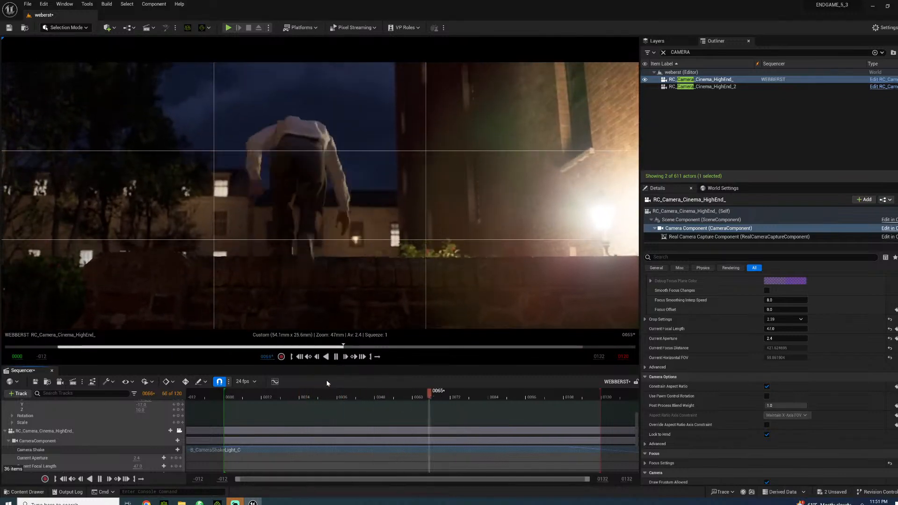
left_click(232, 396)
key("space")
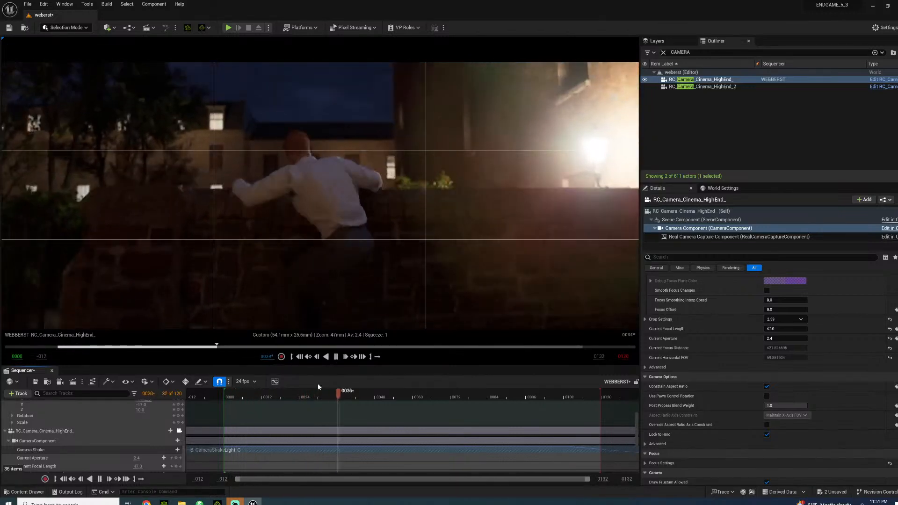
key("space")
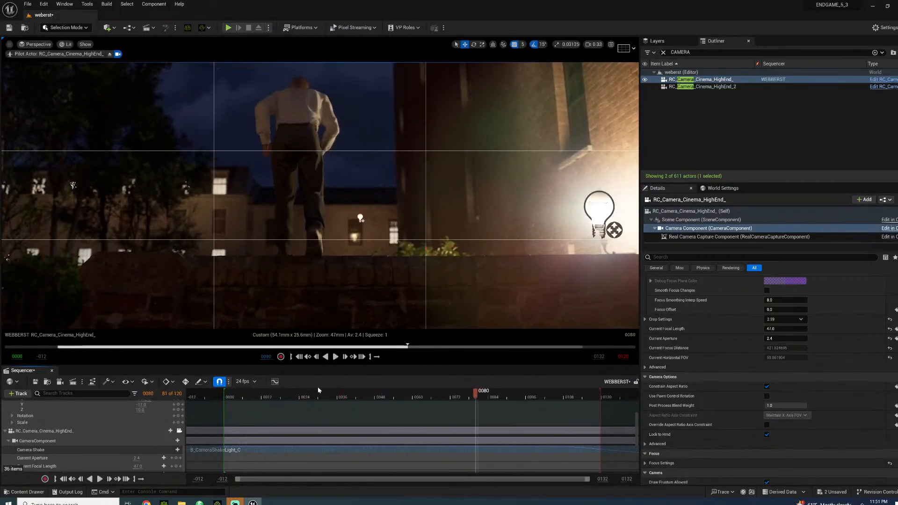
left_click(234, 396)
left_click_drag(240, 396, 262, 375)
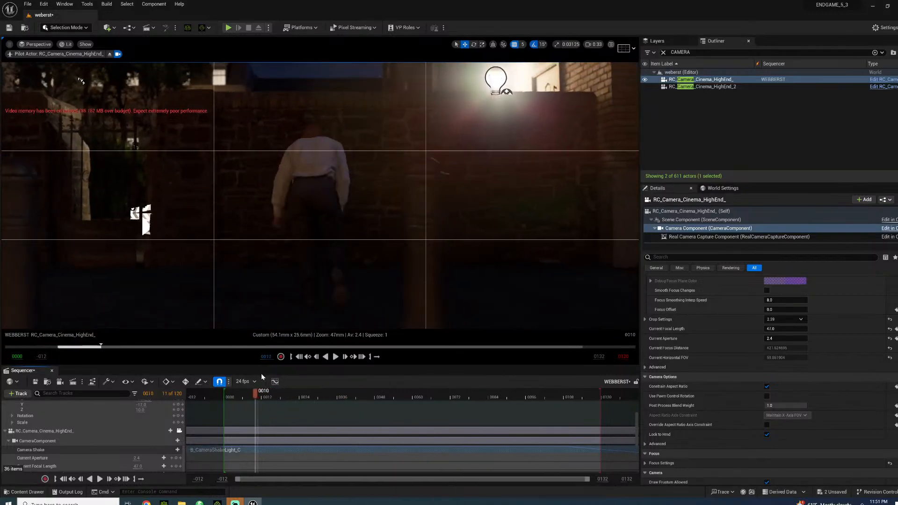
key("space")
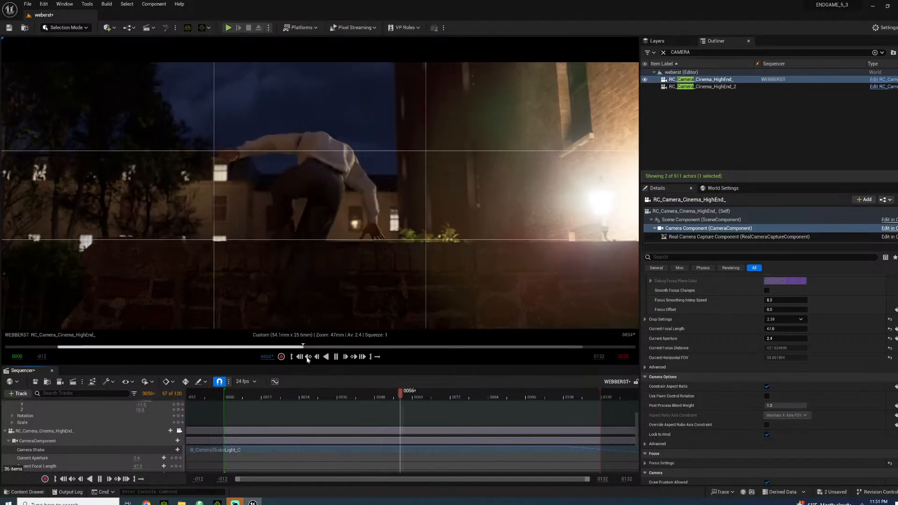
key("space")
Sample the camera's Manual Focus Distance from the character at frame 3 and key it
scroll(133, 461, "down", 5)
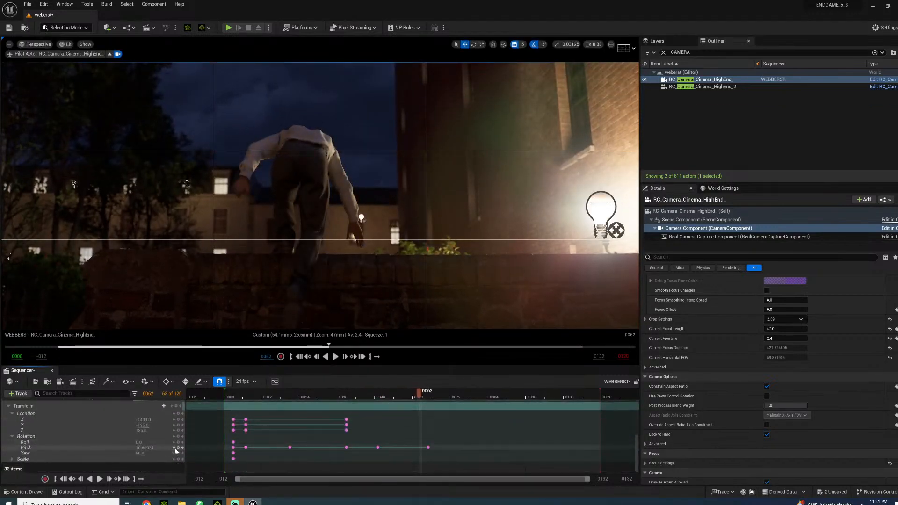
left_click(174, 448)
left_click(174, 448)
left_click(175, 448)
left_click(174, 448)
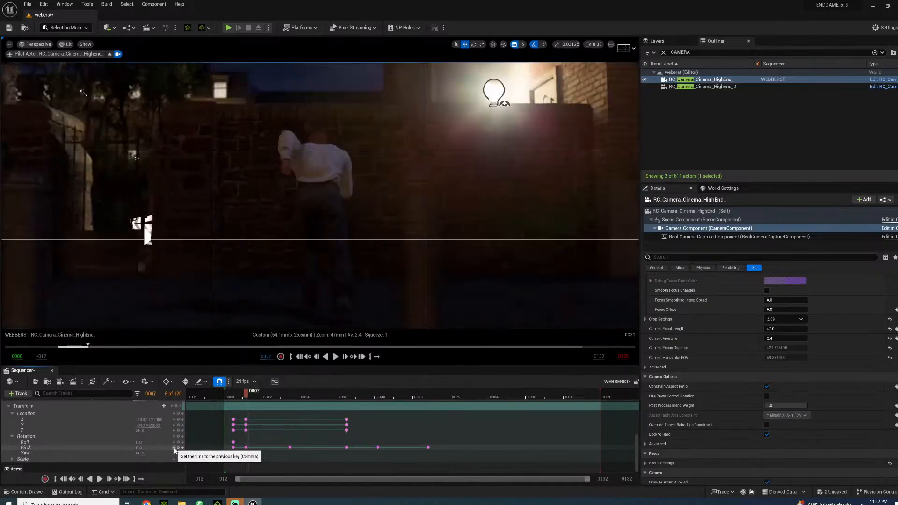
left_click(175, 448)
scroll(338, 420, "up", 3)
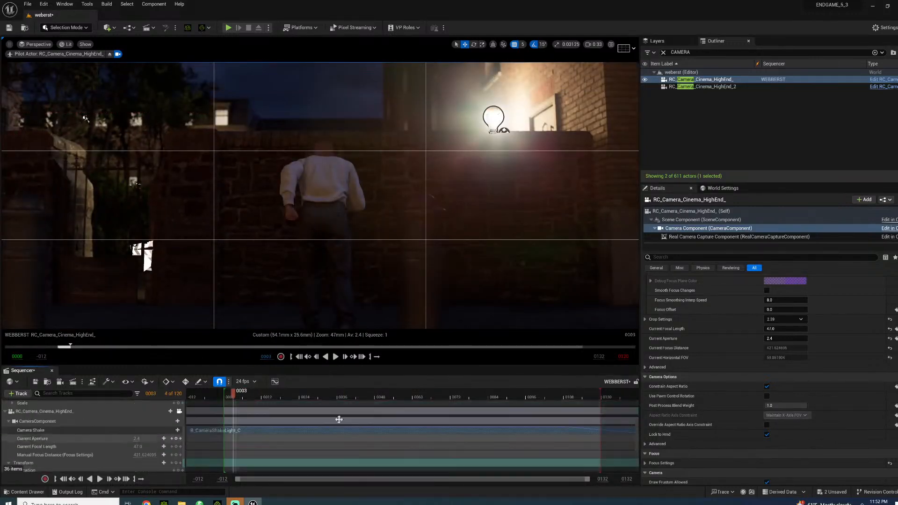
left_click(682, 211)
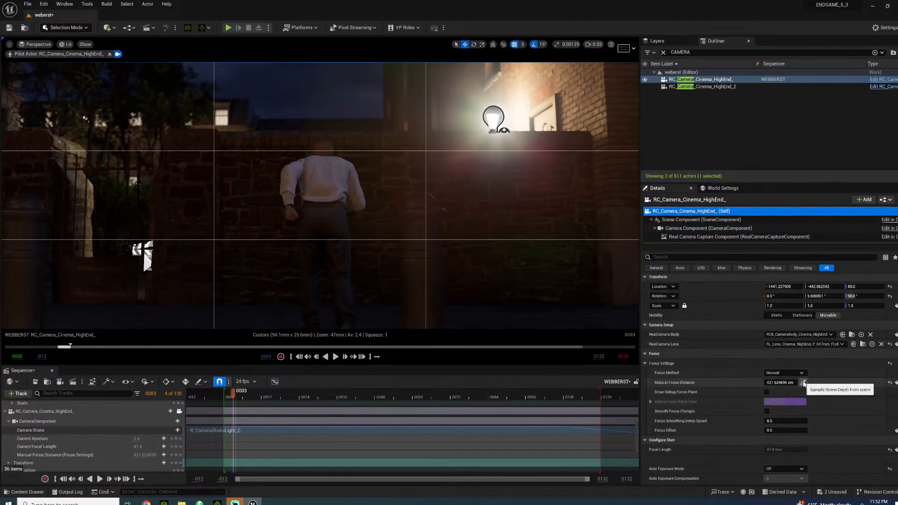
left_click(803, 382)
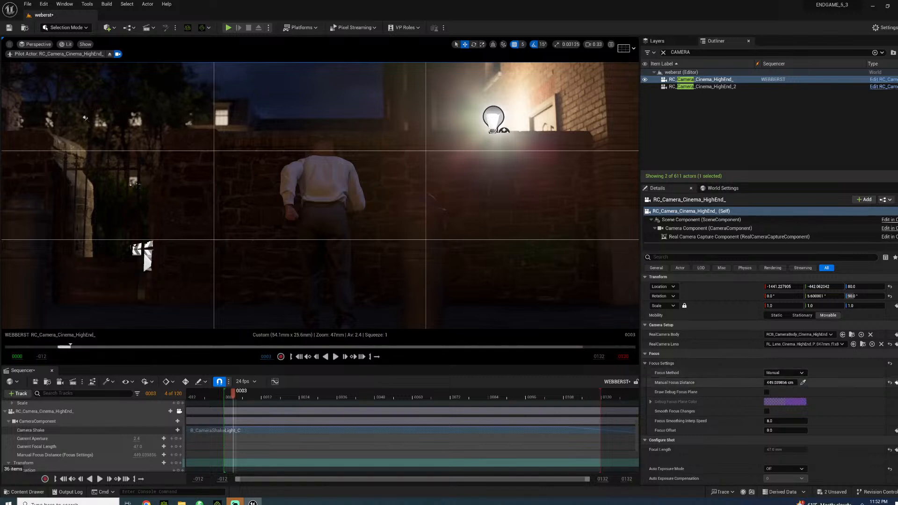
left_click(895, 382)
scroll(164, 437, "down", 3)
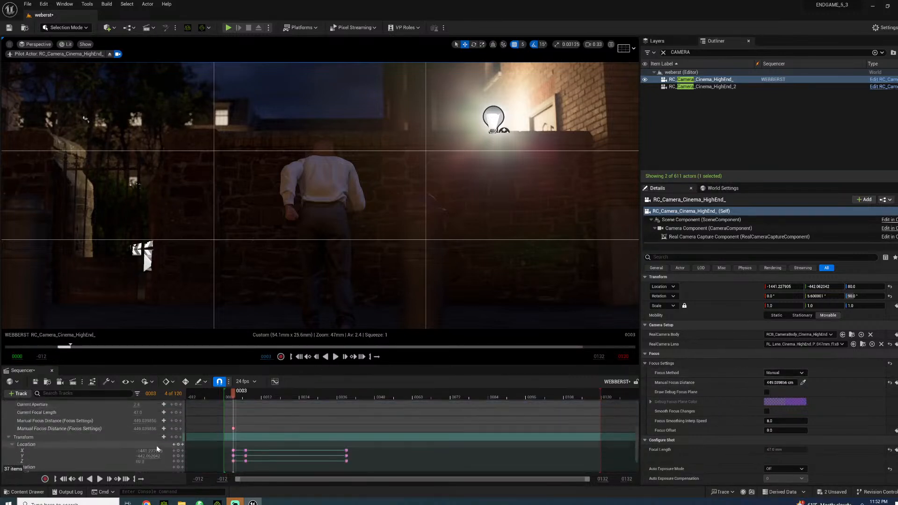
Resample the Manual Focus Distance on the character at frames 7 and 39 and key both values
key("period")
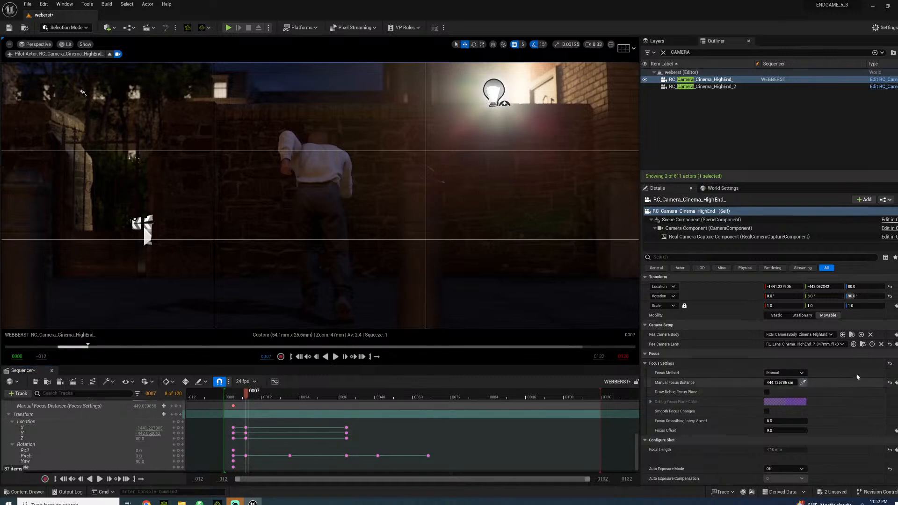
left_click(181, 433)
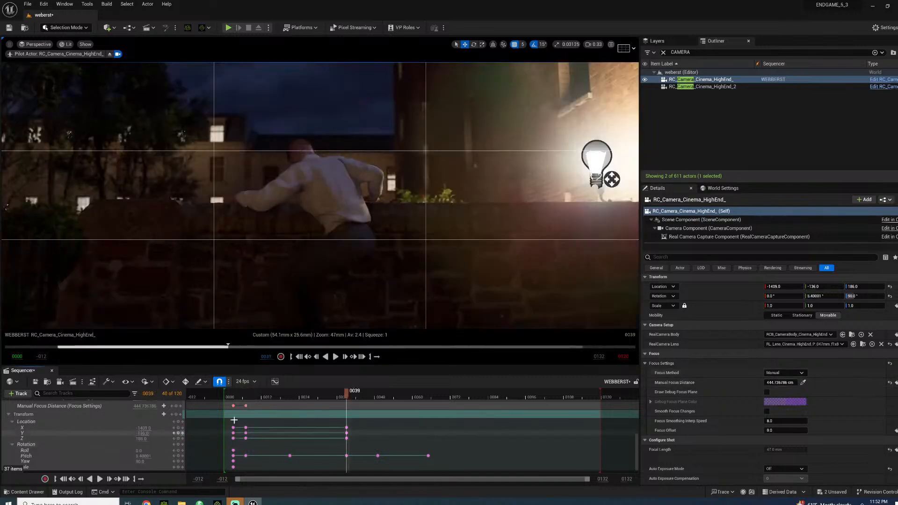
left_click(803, 382)
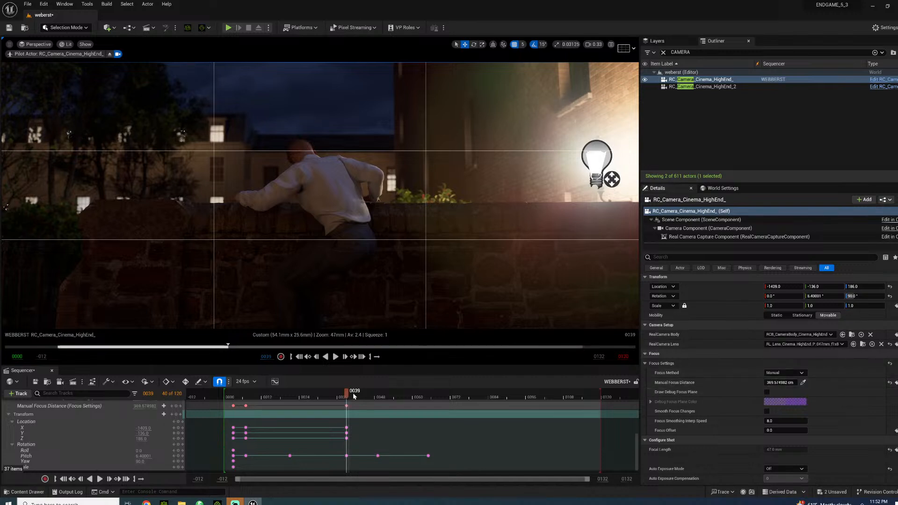
Play the shot from its opening frames to check the keyed focus and camera move over the wall
left_click_drag(352, 392, 231, 405)
key("space")
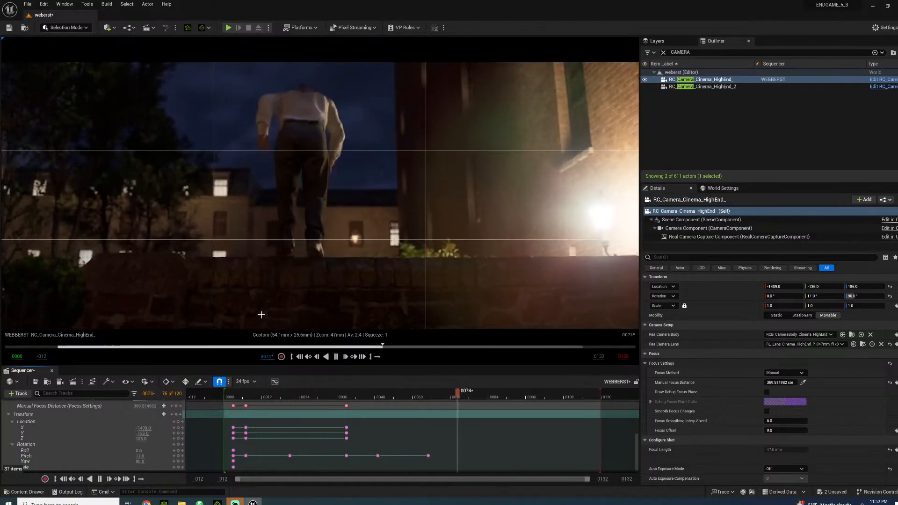
key("space")
left_click_drag(248, 396, 244, 370)
key("space")
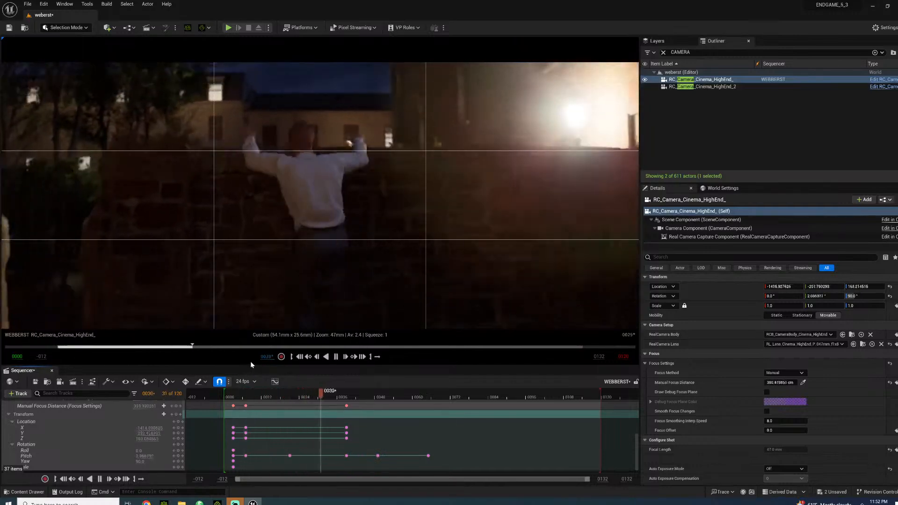
key("space")
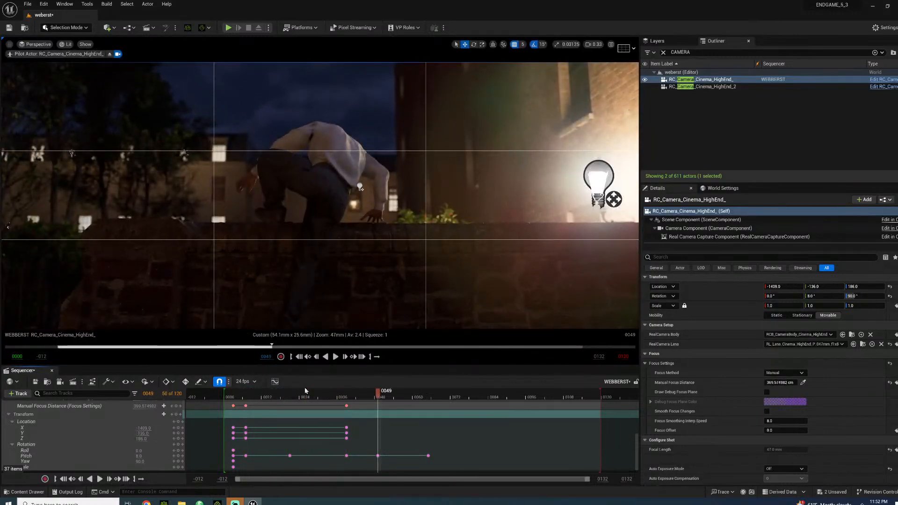
At frame 10, add a rect light to the scene and move it to Y -395 on the camera's side of the wall
left_click_drag(262, 394, 257, 398)
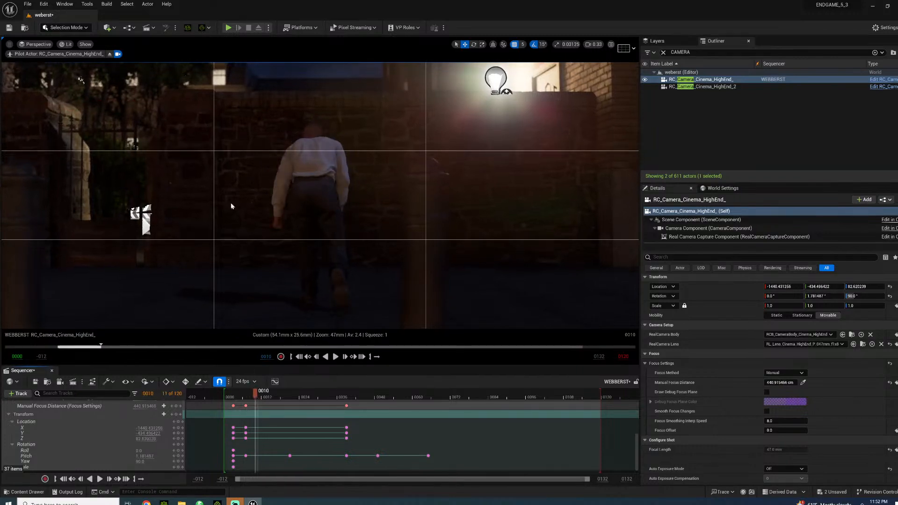
left_click(109, 27)
mouse_move(128, 94)
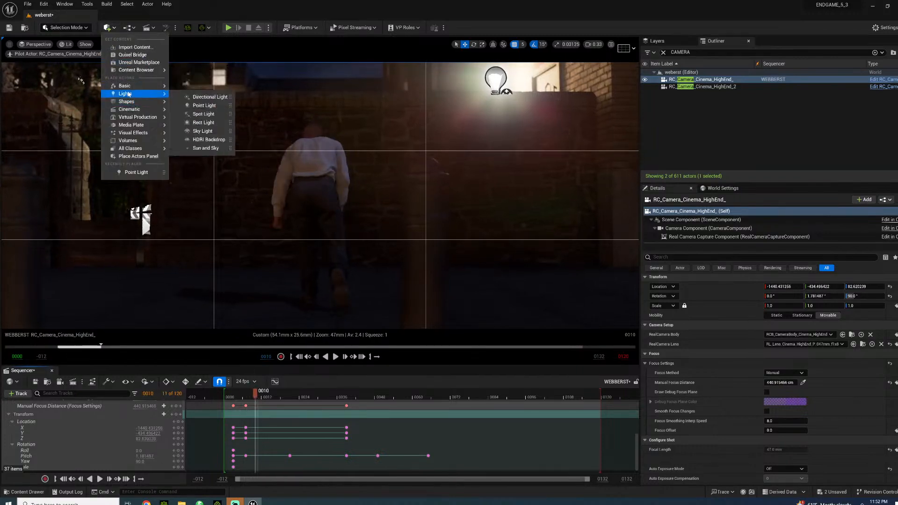
left_click(208, 122)
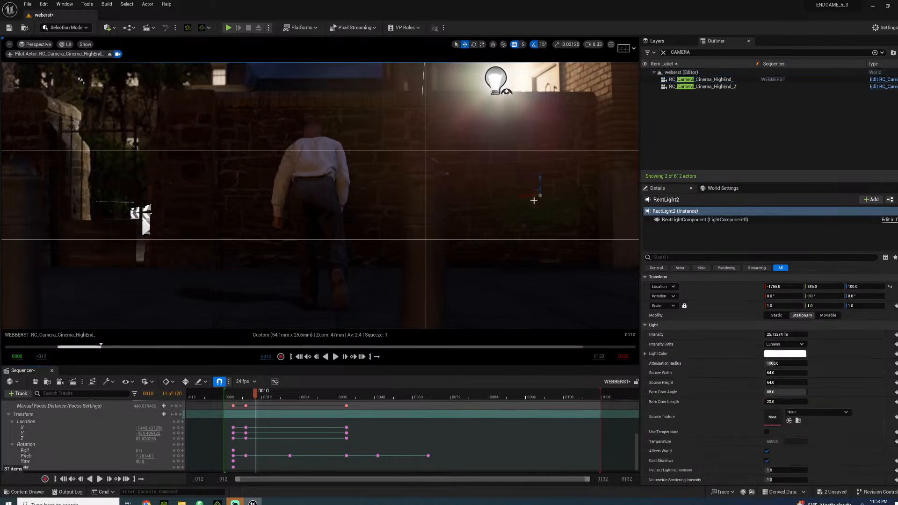
left_click_drag(616, 208, 524, 168)
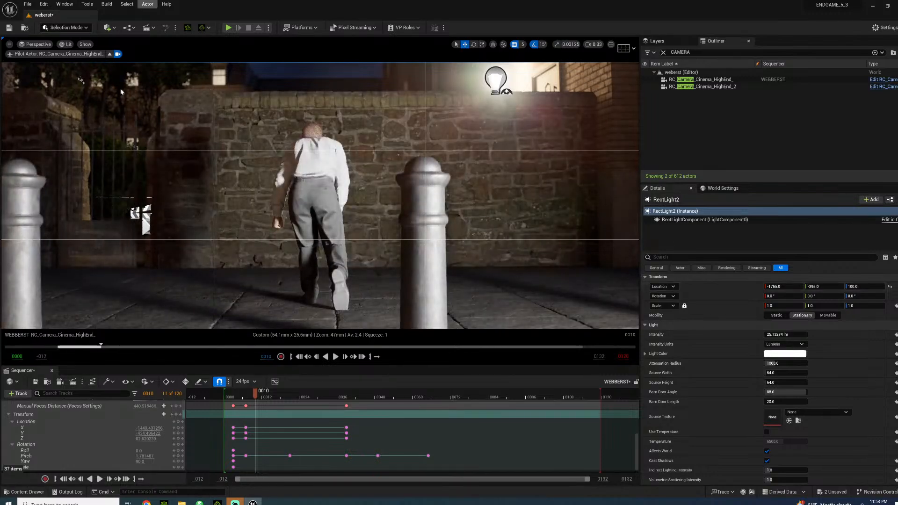
Outside the camera cut view, raise the rect light to Z 235, rotate it to -30° pitch and 45° yaw, and move it to Y -175
scroll(111, 436, "up", 5)
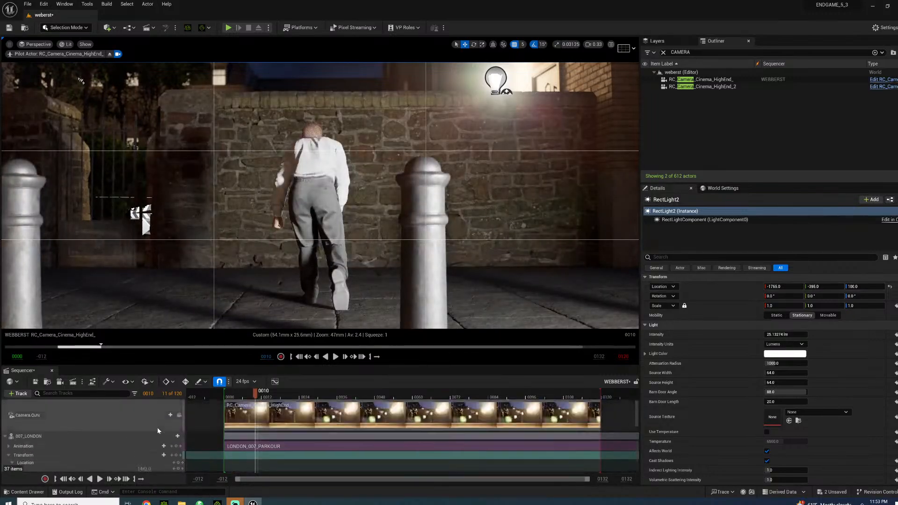
left_click(179, 416)
left_click(181, 416)
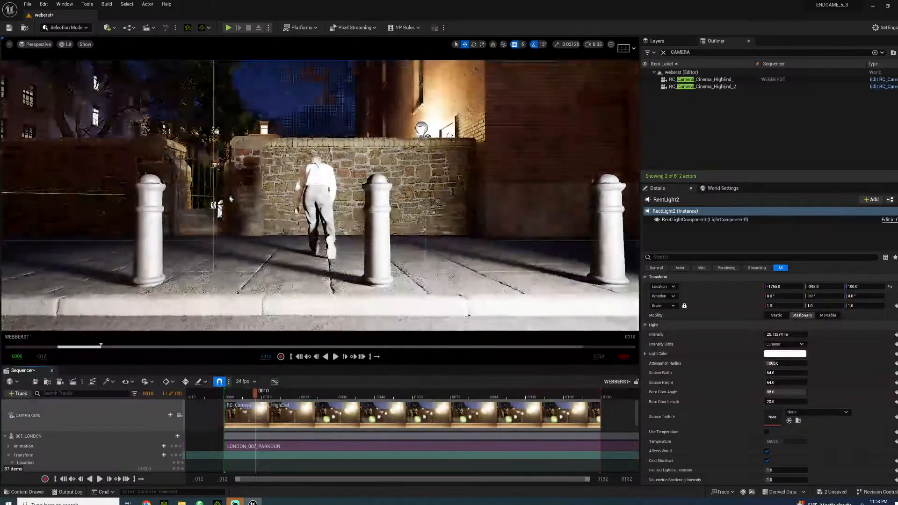
right_click_drag(243, 262, 309, 285)
key("e")
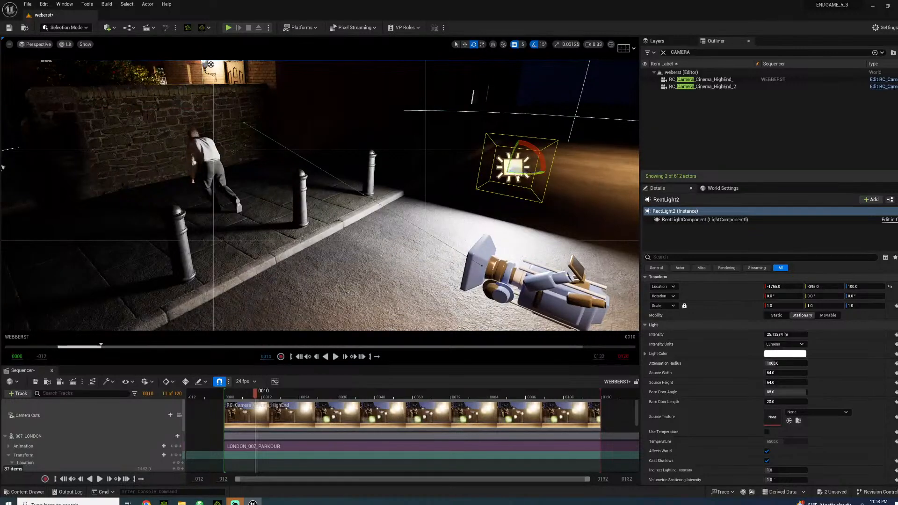
left_click_drag(538, 174, 499, 103)
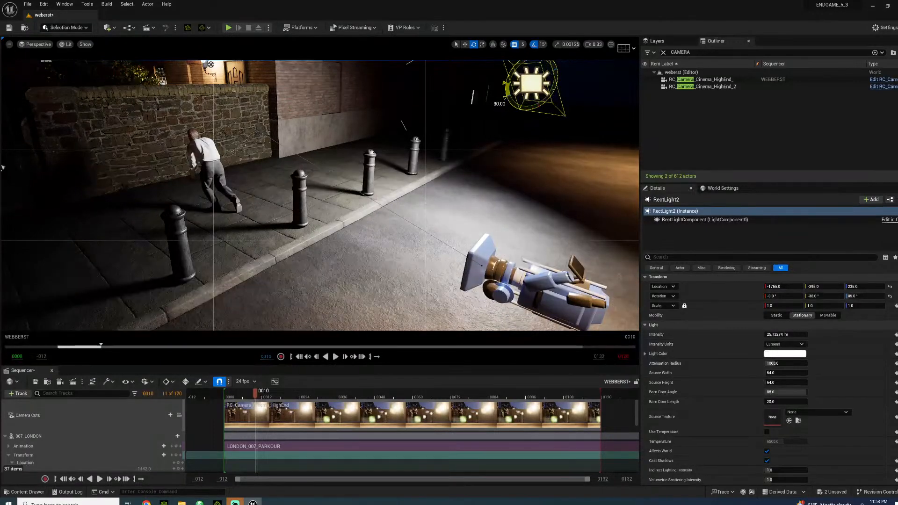
left_click(494, 44)
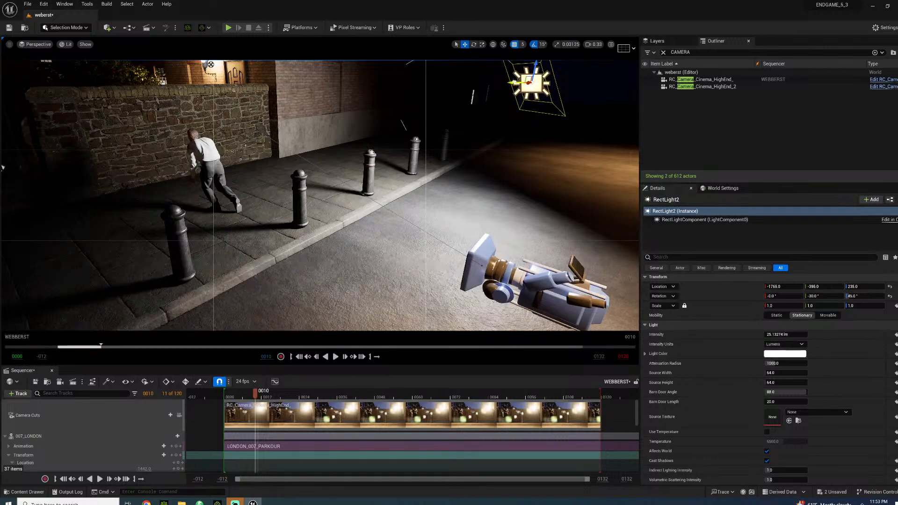
left_click_drag(514, 83, 388, 82)
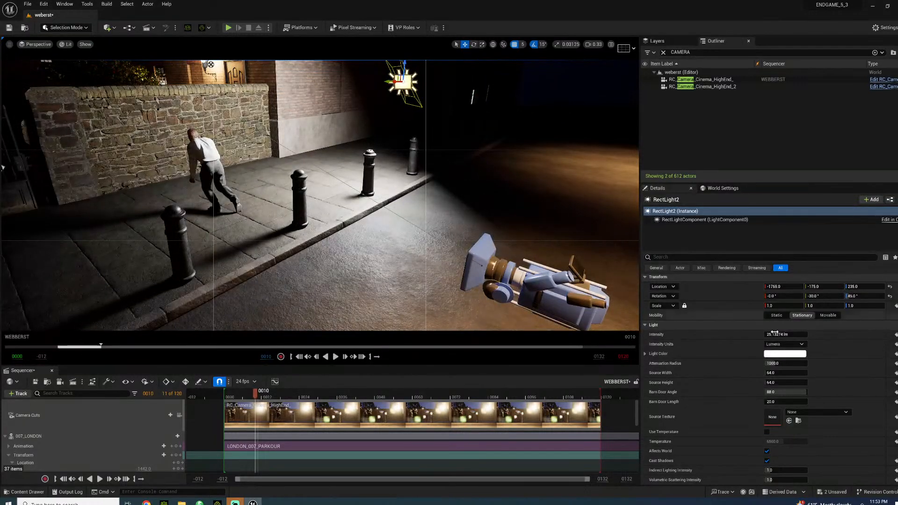
Set the rect light's intensity to 4 lm and enable Use Temperature with a temperature of 3200
type("4")
key("Return")
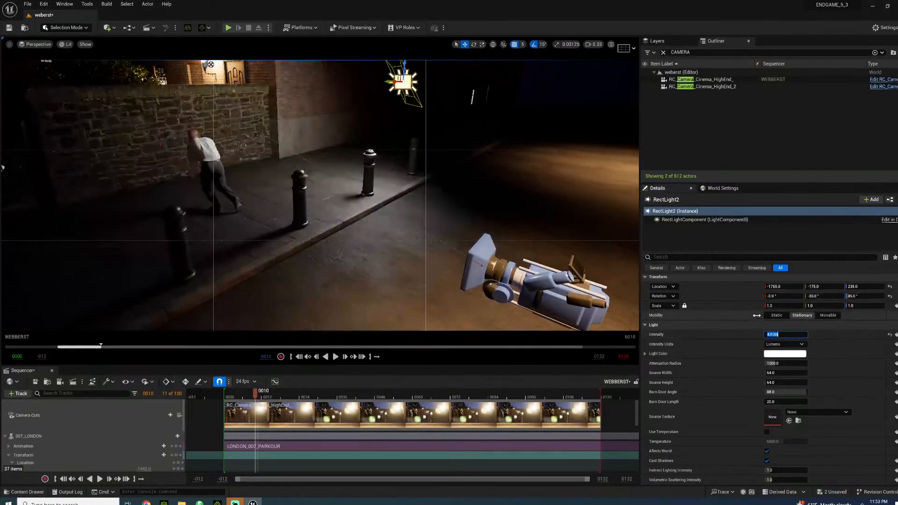
left_click(767, 432)
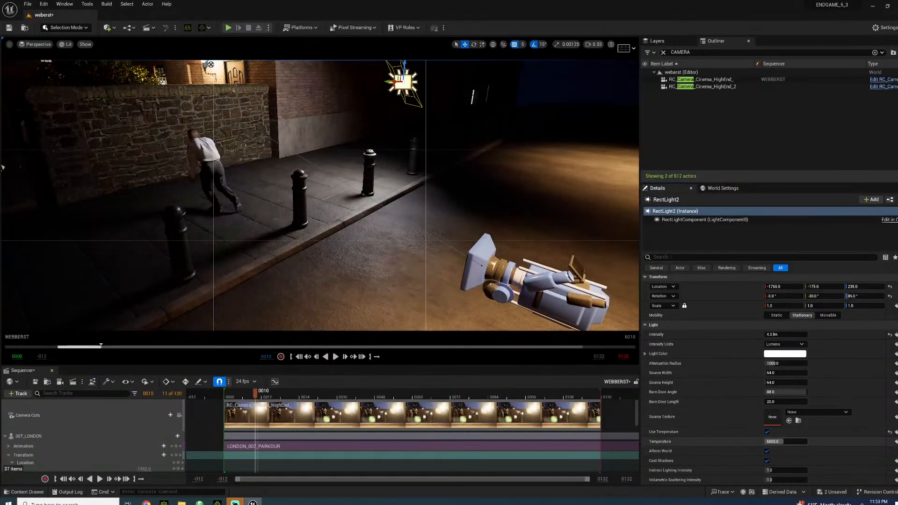
left_click(785, 441)
key("Return")
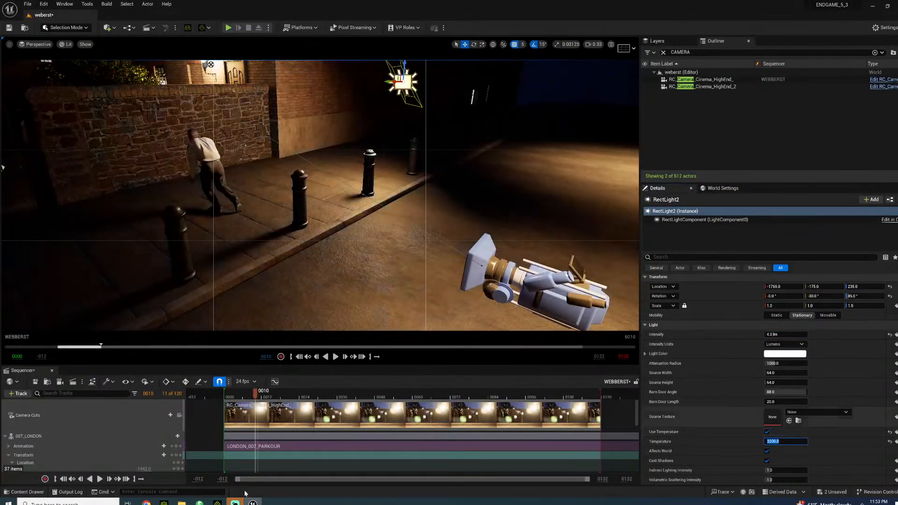
View the shot through the camera cuts and dim the rect light to 0.5 lm
left_click(179, 416)
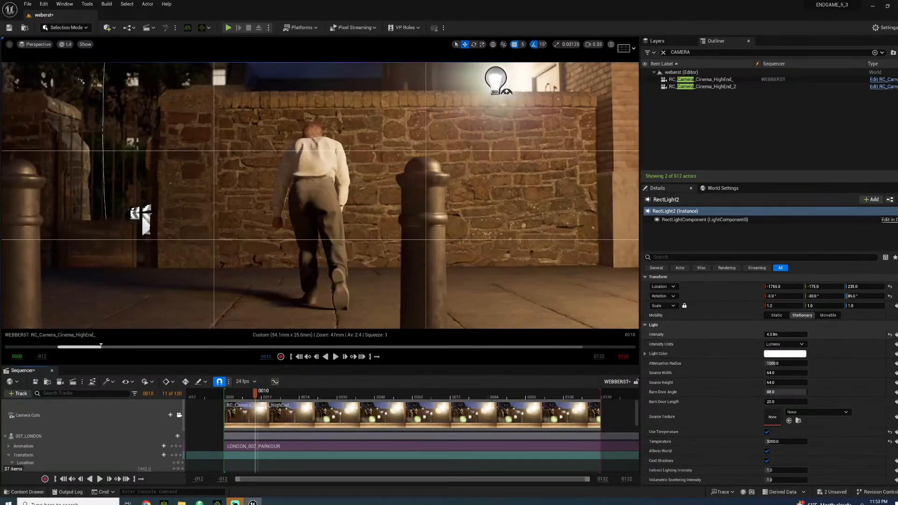
type("0.5")
key("Return")
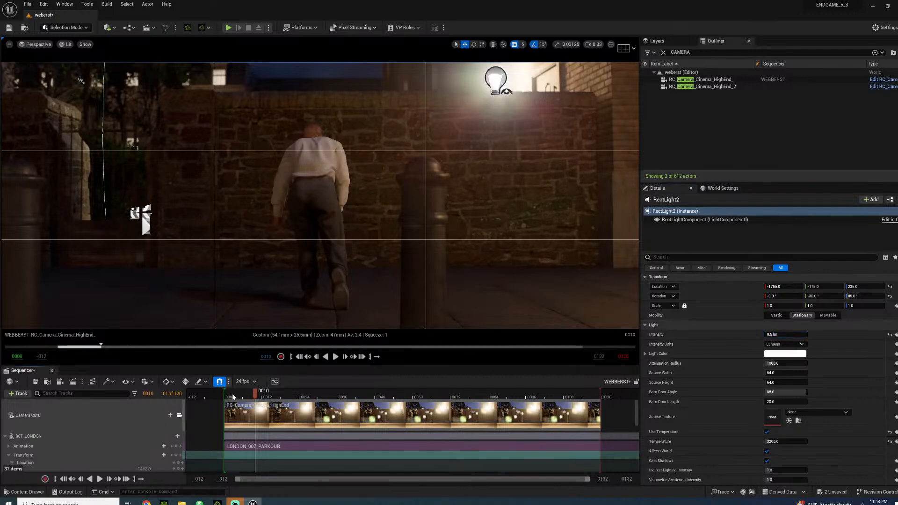
Play the shot to review the new lighting, and return the playhead to frame 10
key("space")
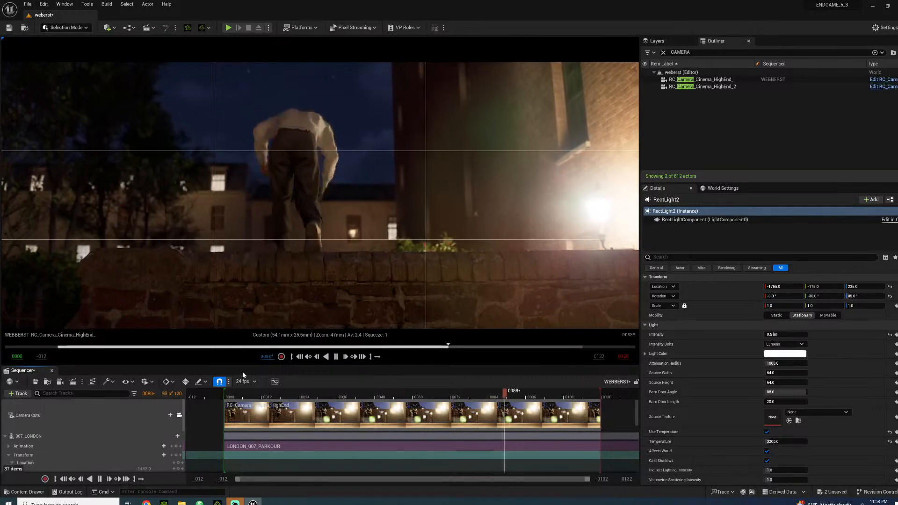
key("space")
left_click(236, 392)
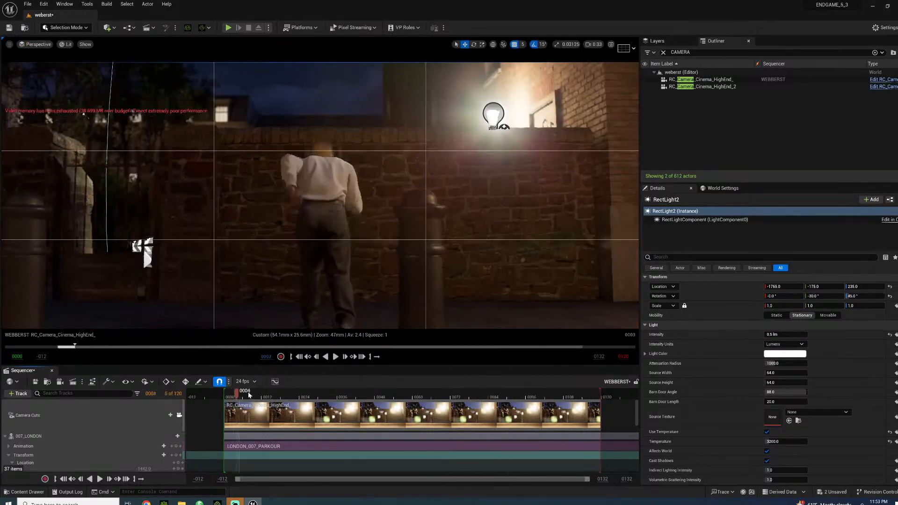
mouse_move(248, 394)
left_mouse_down()
mouse_move(374, 391)
mouse_move(273, 373)
mouse_move(241, 377)
mouse_move(255, 385)
left_mouse_up()
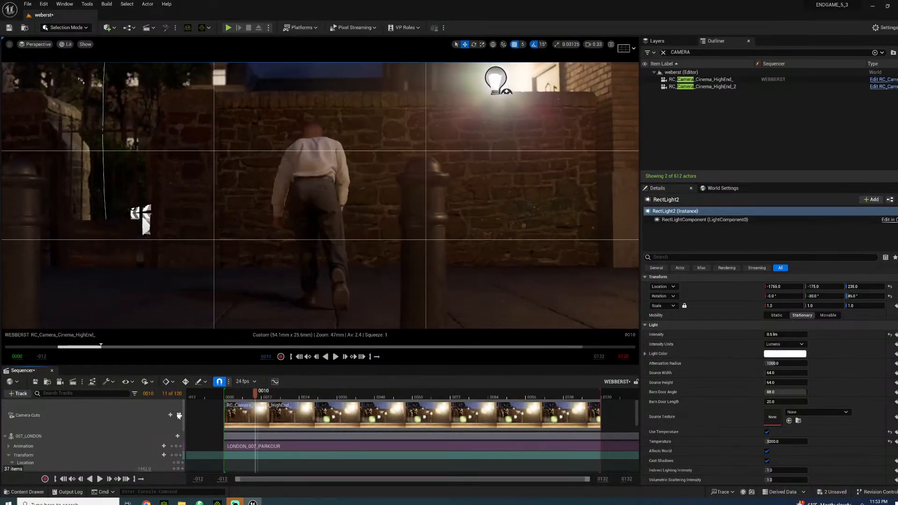
Leave the camera cut view, select the 007_LONDON character, and disable Receives Decals in its rendering settings
left_click(179, 416)
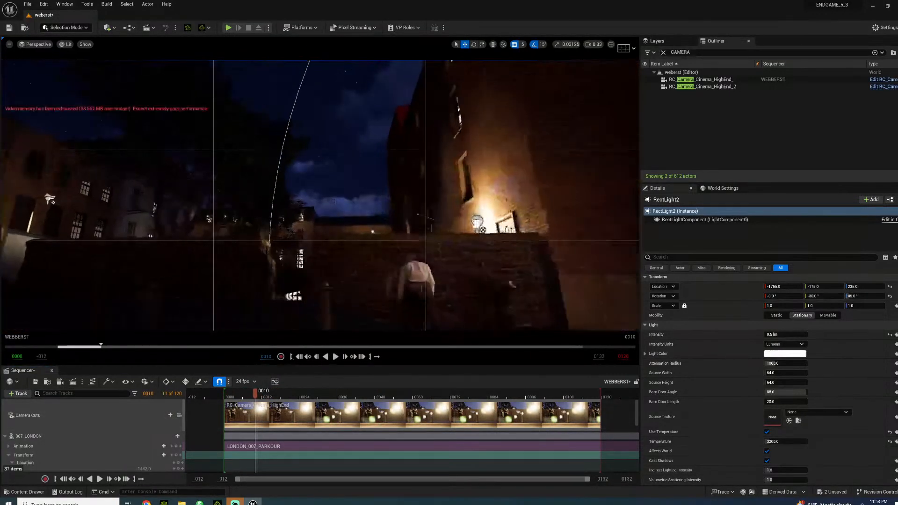
right_click_drag(320, 196, 337, 158)
left_click(395, 170)
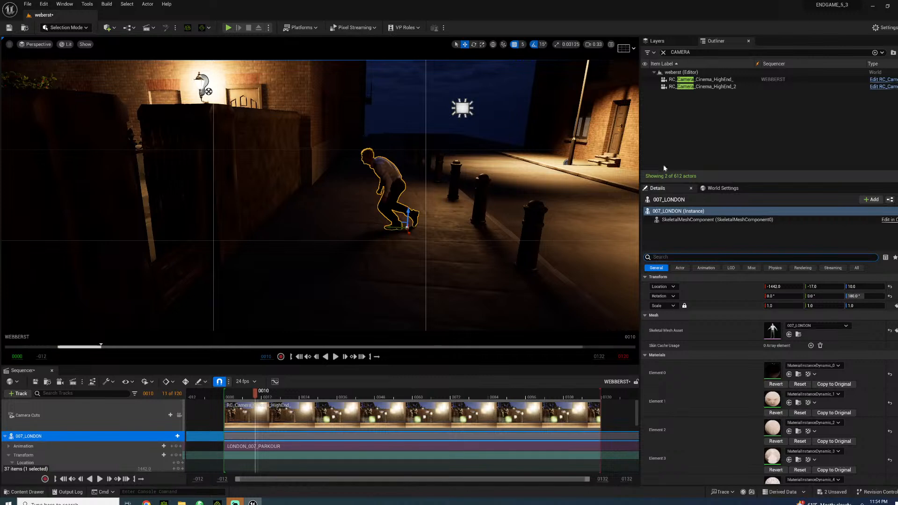
type("DECAL")
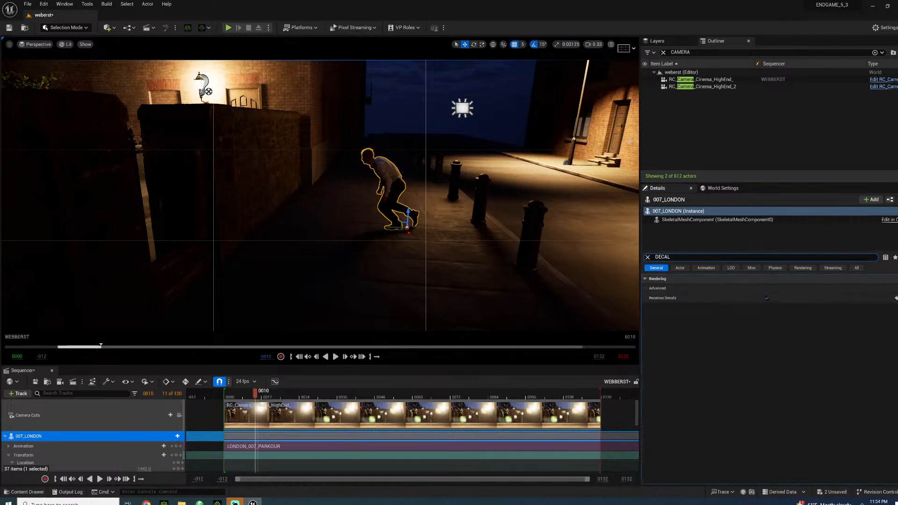
left_click(767, 298)
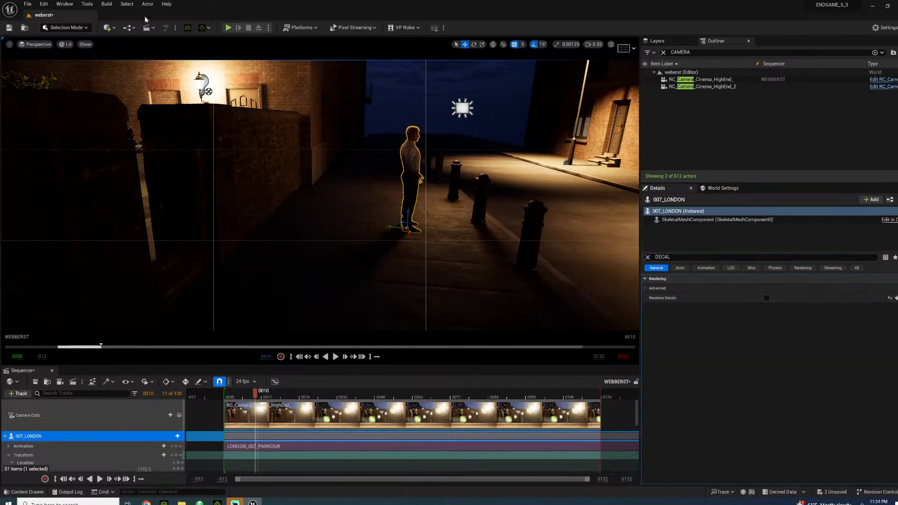
Open Quixel Bridge and search its Decals category for BRICK
left_click(107, 28)
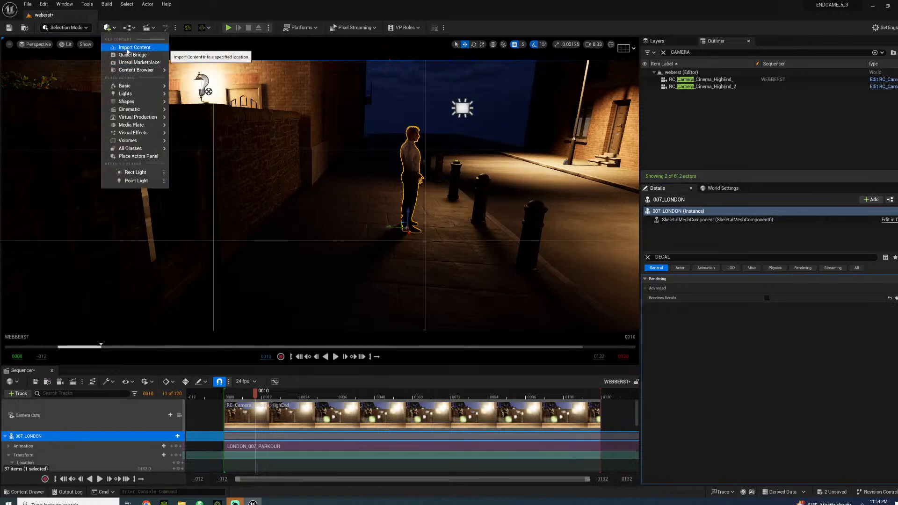
left_click(131, 55)
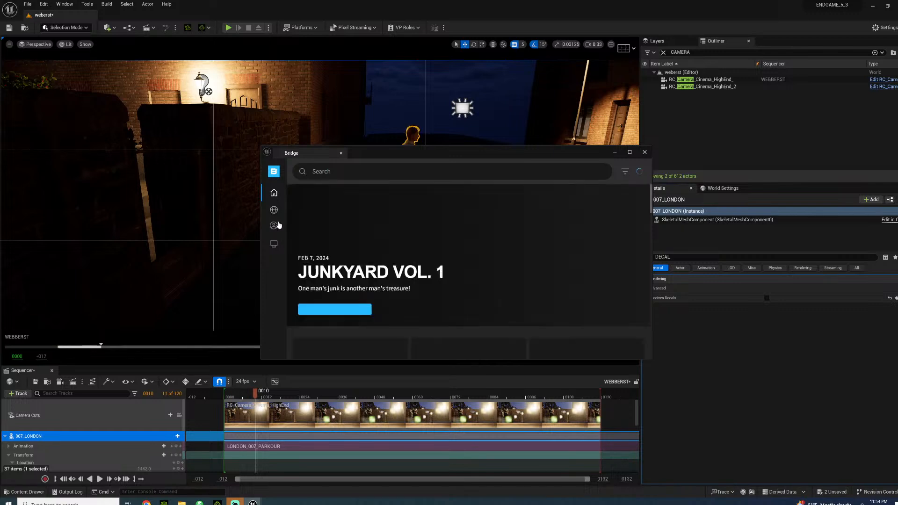
mouse_move(274, 192)
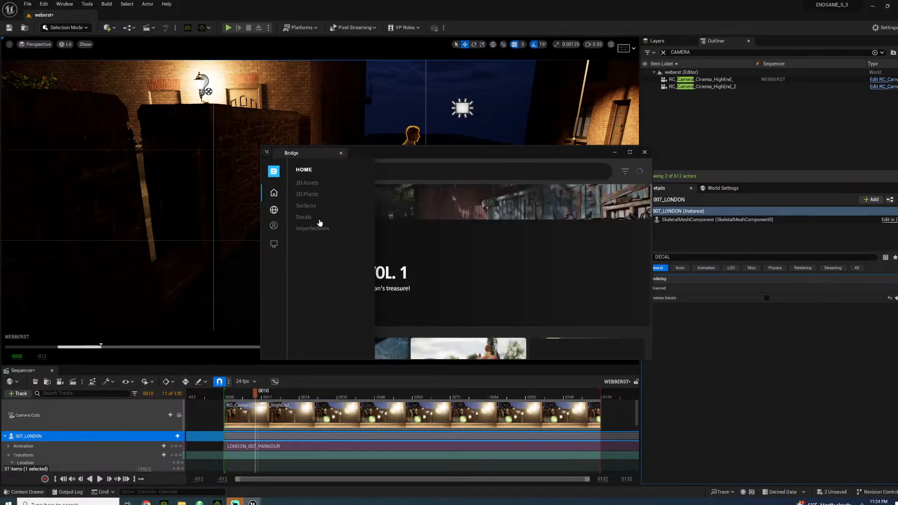
left_click(314, 218)
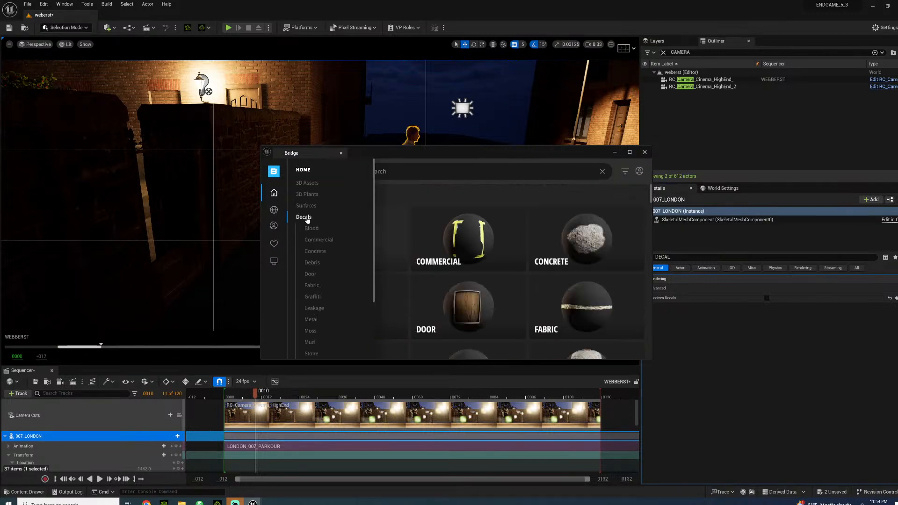
left_click(405, 170)
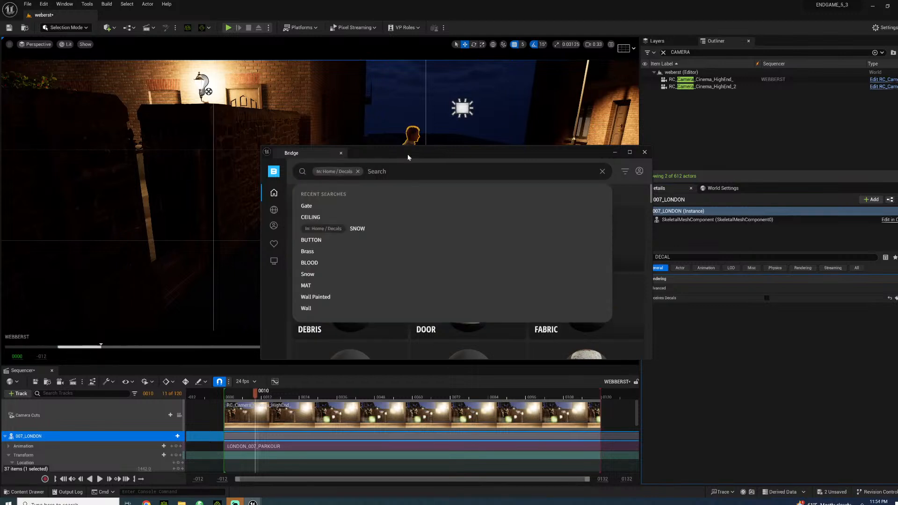
type("BRICK")
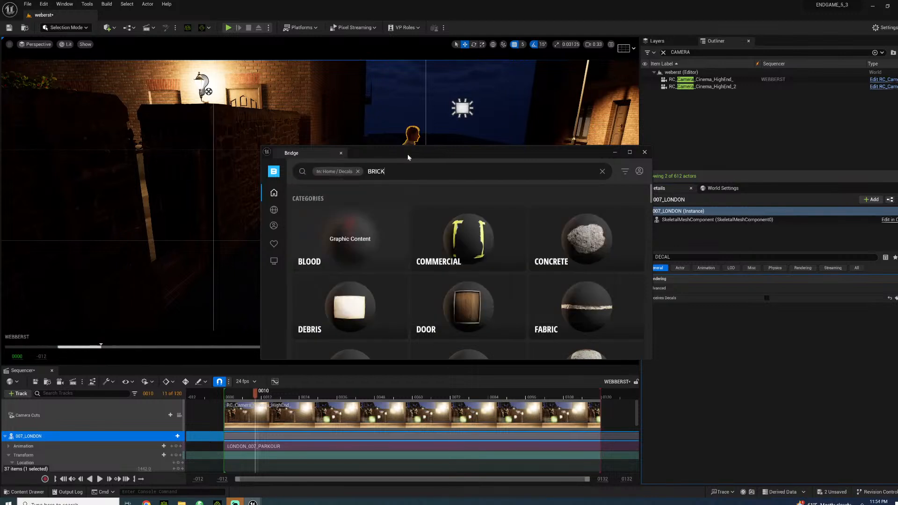
key("Return")
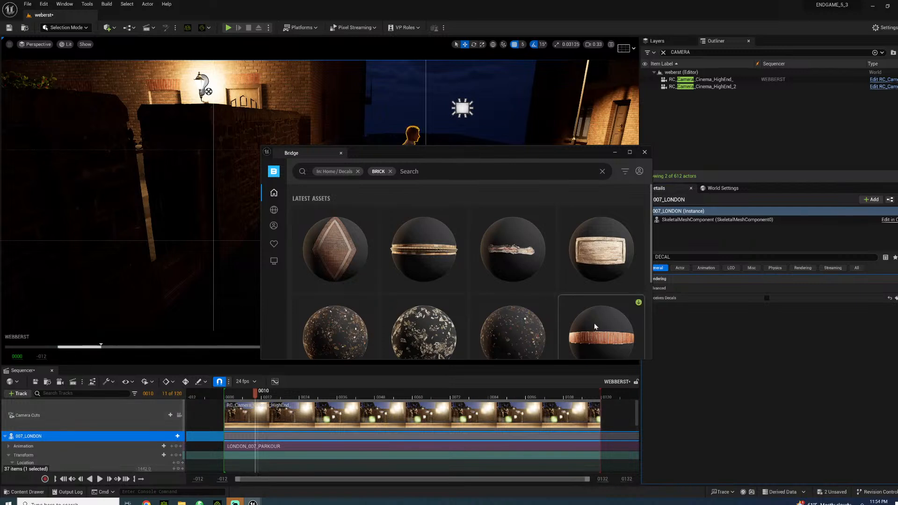
Browse the brick decals and open the details of Small Brick Border
scroll(593, 322, "down", 3)
scroll(496, 312, "down", 1)
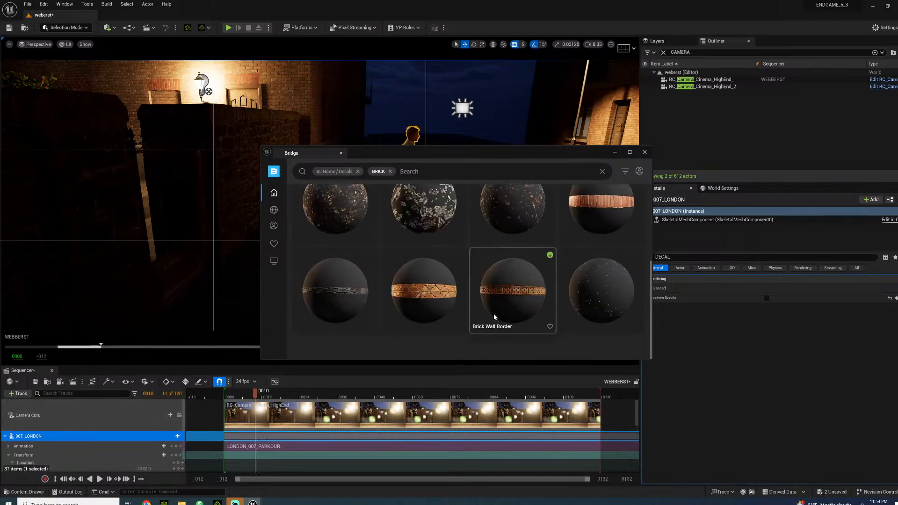
scroll(493, 313, "up", 3)
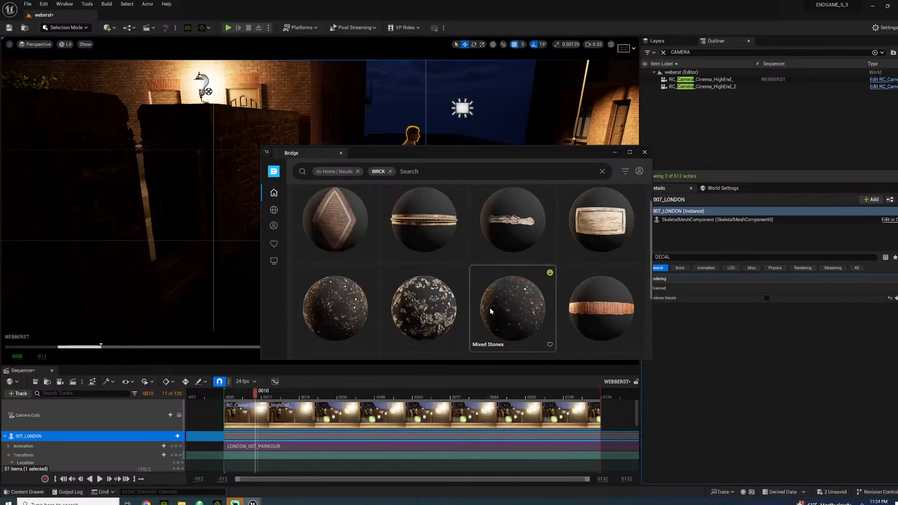
left_click(599, 301)
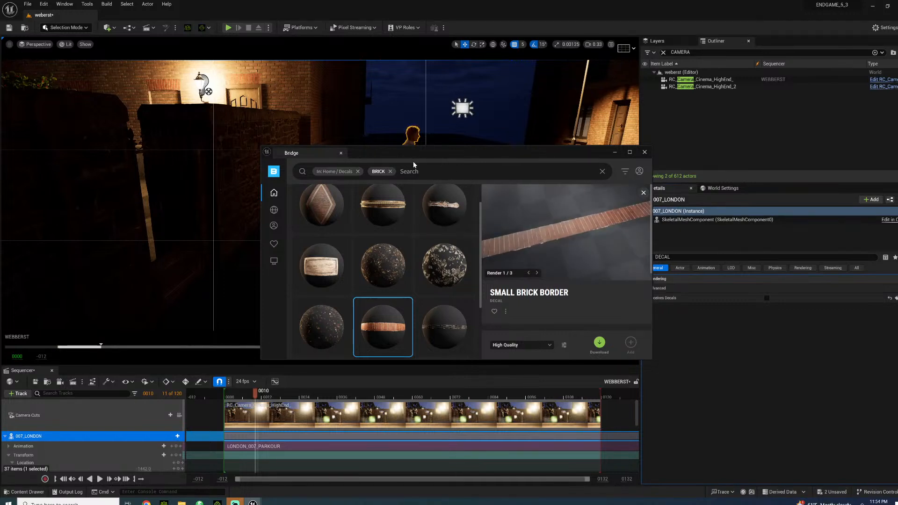
Search the Bridge decals for BORDER instead of BRICK, and download and add Stone Tile Border to the project
left_click(390, 172)
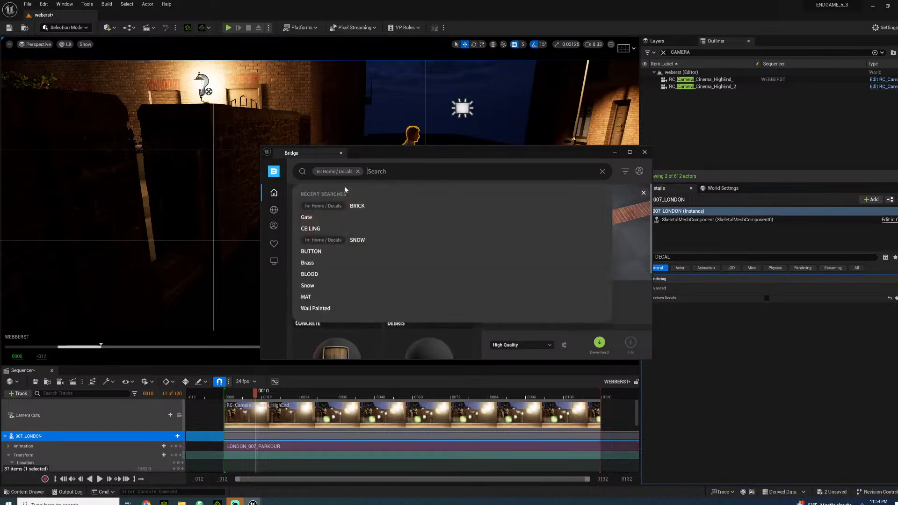
type("BORDER")
key("Return")
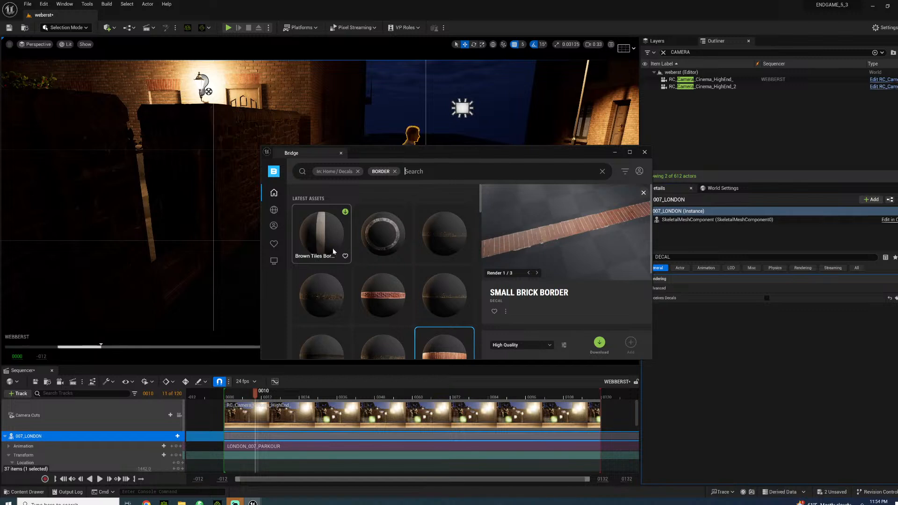
scroll(380, 278, "down", 5)
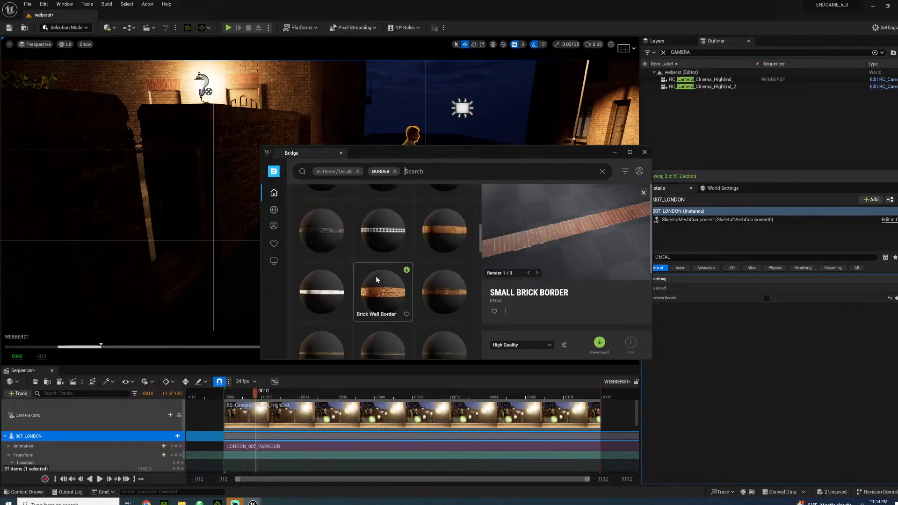
scroll(376, 280, "up", 1)
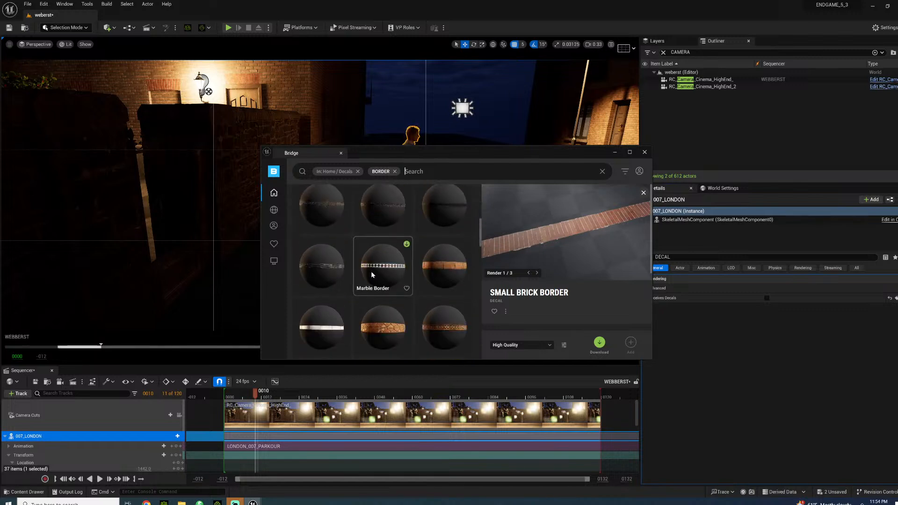
scroll(372, 273, "down", 3)
scroll(371, 276, "down", 2)
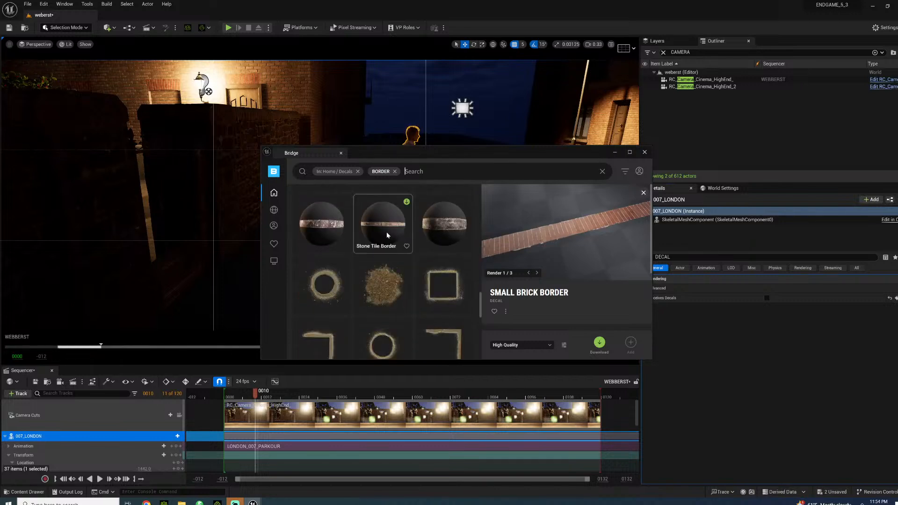
left_click(386, 234)
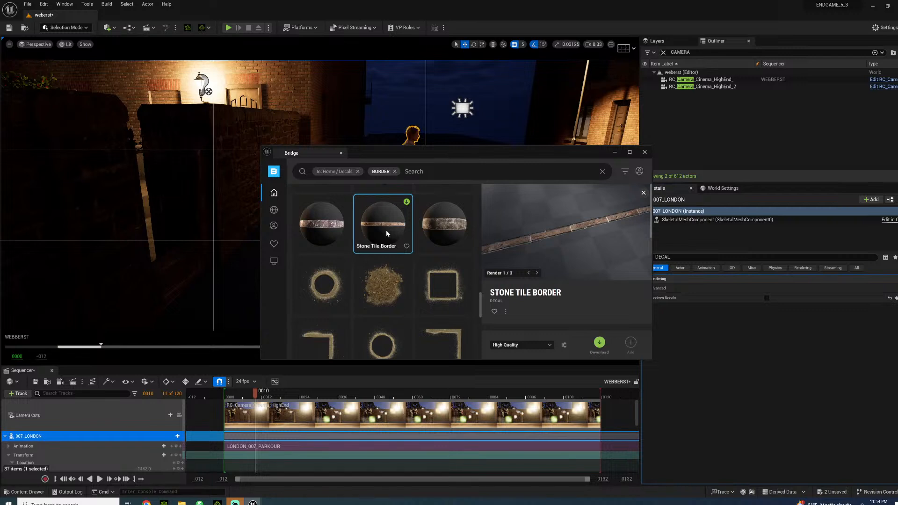
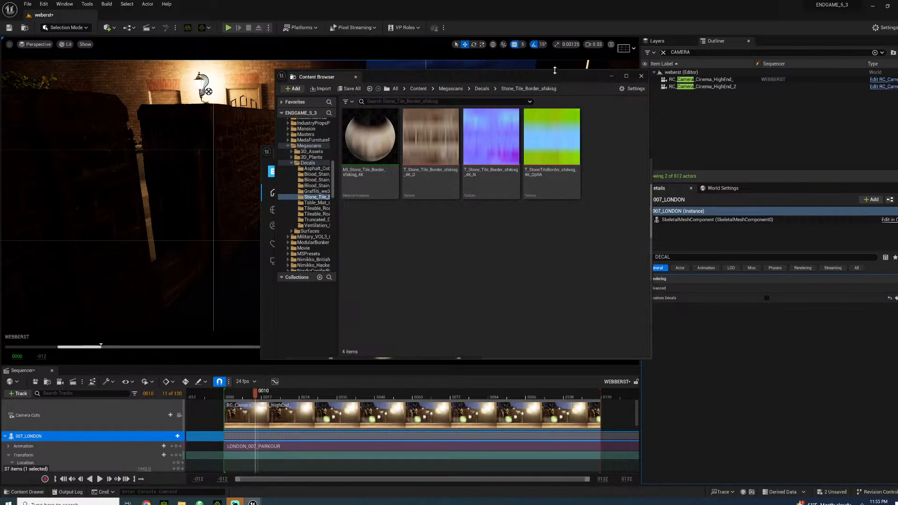
Clear the Bridge window away and place the MI_Stone_Tile_Border material as a decal on the pavement beside the stone wall
left_click_drag(555, 74, 814, 128)
left_click_drag(508, 151, 512, 169)
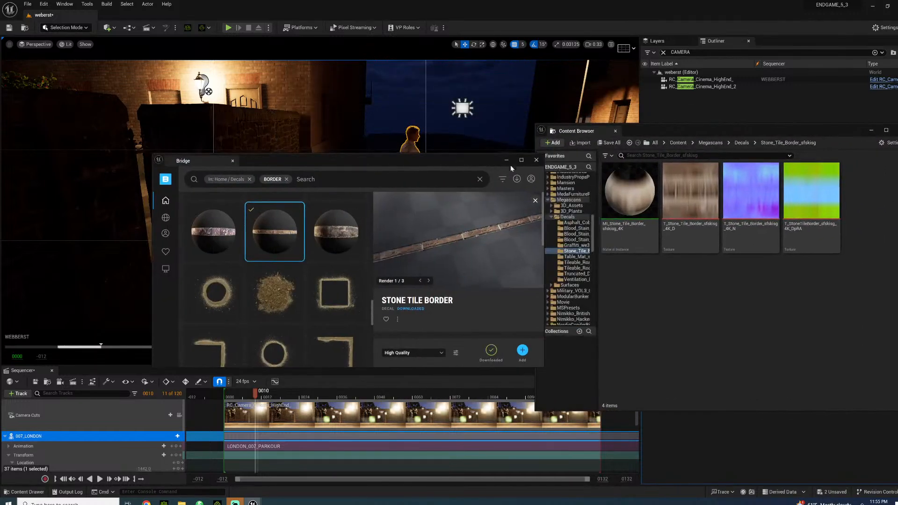
left_click(506, 160)
left_click_drag(629, 196, 325, 223)
Select the stone wall sections and the iron gate together, and disable Receives Decals for all four objects
left_click(262, 145)
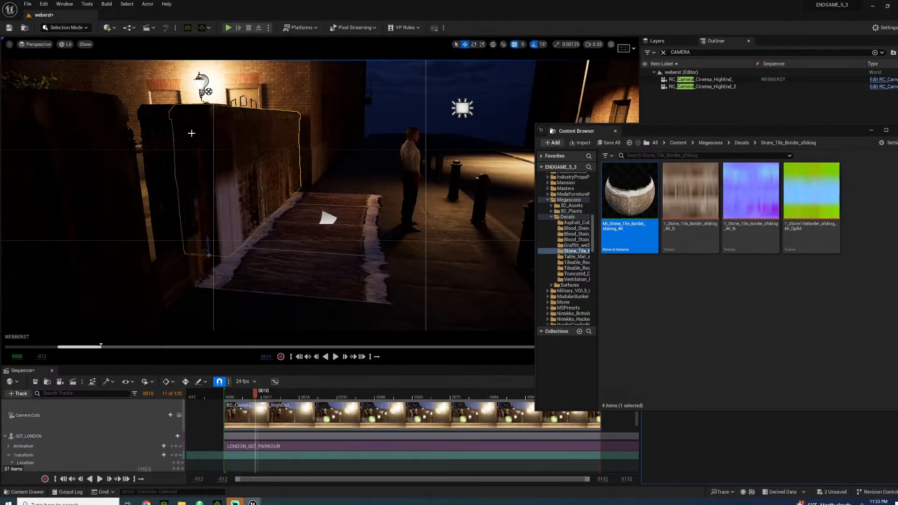
right_click_drag(191, 133, 295, 156)
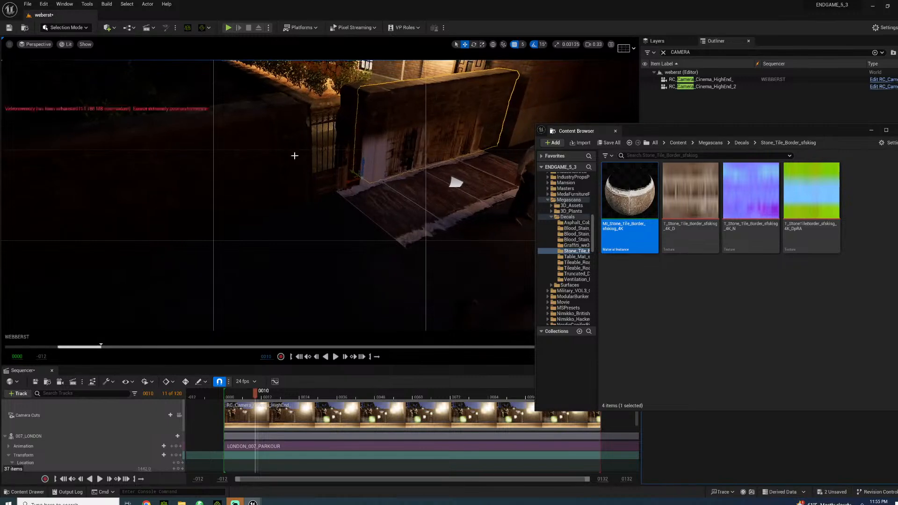
left_click(324, 178, "ctrl")
left_click(281, 161, "ctrl")
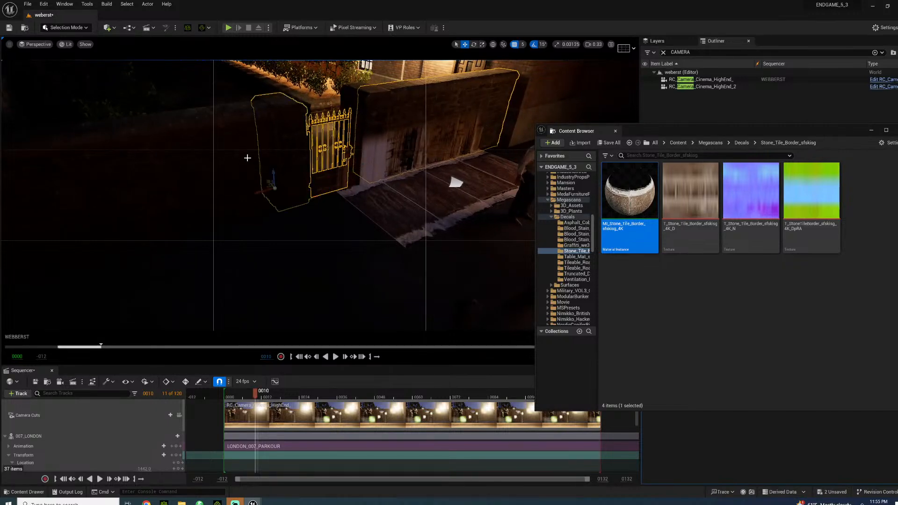
left_click(473, 168, "ctrl")
left_click_drag(790, 132, 366, 154)
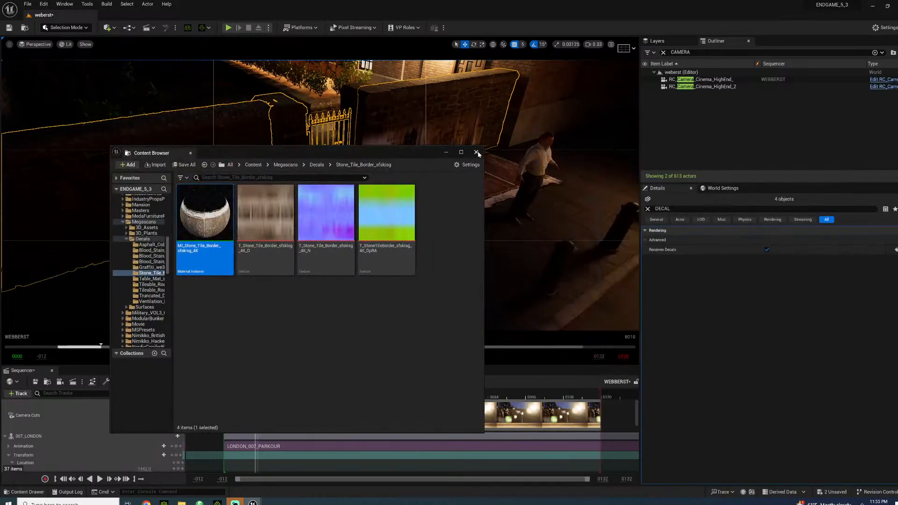
left_click(477, 153)
left_click(767, 249)
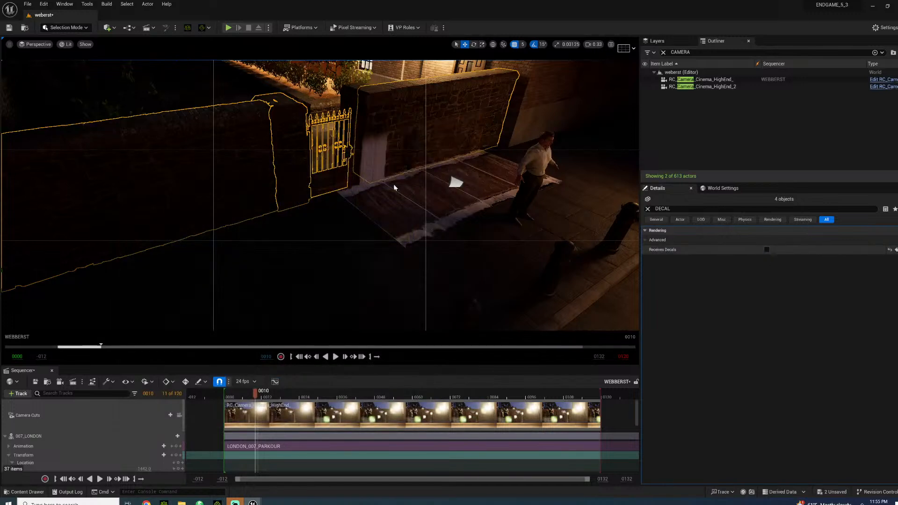
Disable Receives Decals on the stone pillar beside the gate
left_click(388, 202)
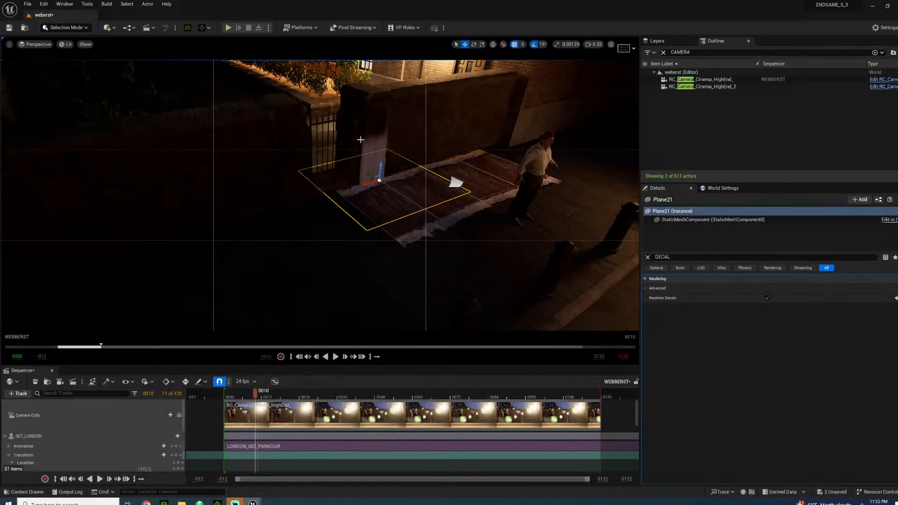
left_click(360, 139)
left_click(767, 298)
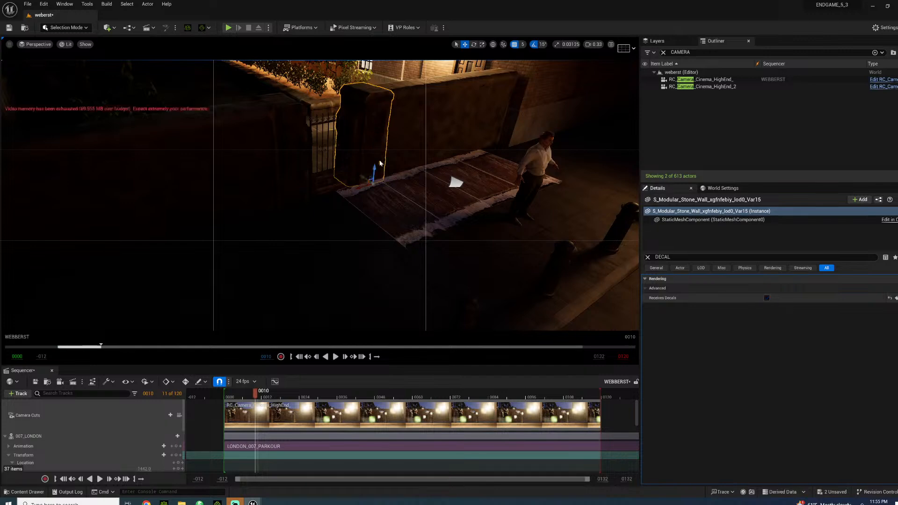
Select the Stone Tile Border decal and stretch it lengthwise along the pavement beside the wall
left_click(456, 183)
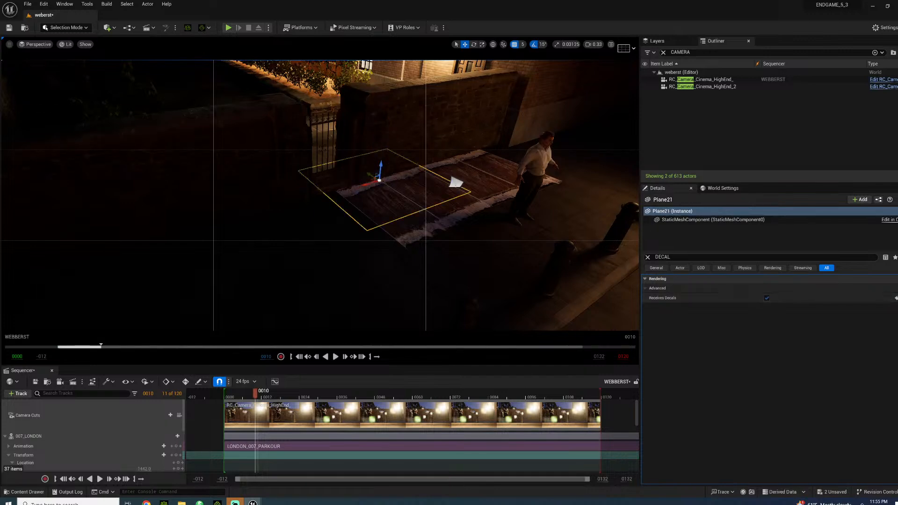
key("r")
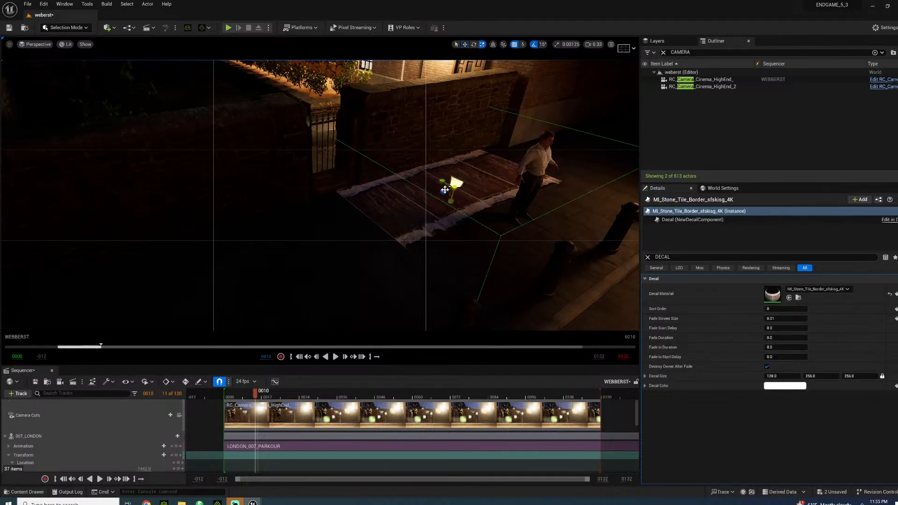
mouse_move(443, 193)
left_mouse_down()
mouse_move(455, 192)
mouse_move(444, 179)
left_mouse_up()
Select the four ground-floor wall pieces of the building past the stone wall and disable Receives Decals on them
right_click_drag(487, 147, 422, 141)
left_click(416, 152)
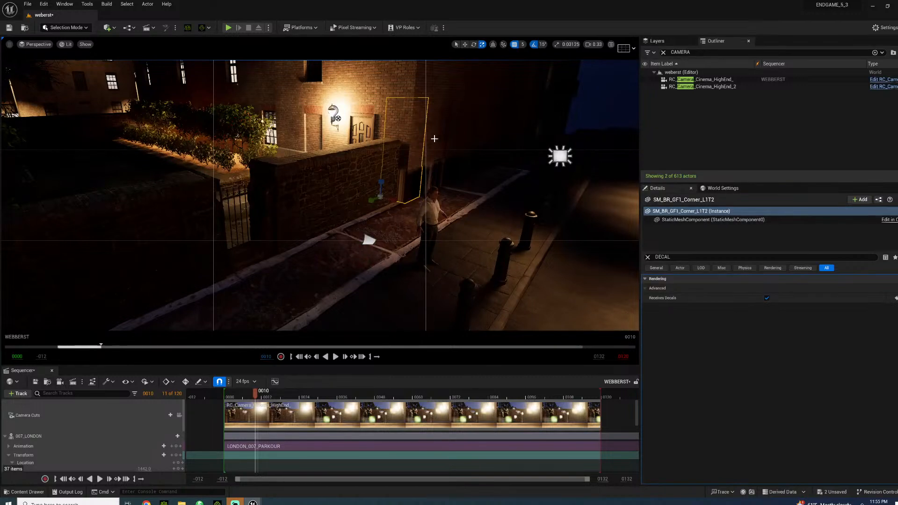
left_click(441, 132, "ctrl")
left_click(464, 125, "ctrl")
left_click(488, 118, "ctrl")
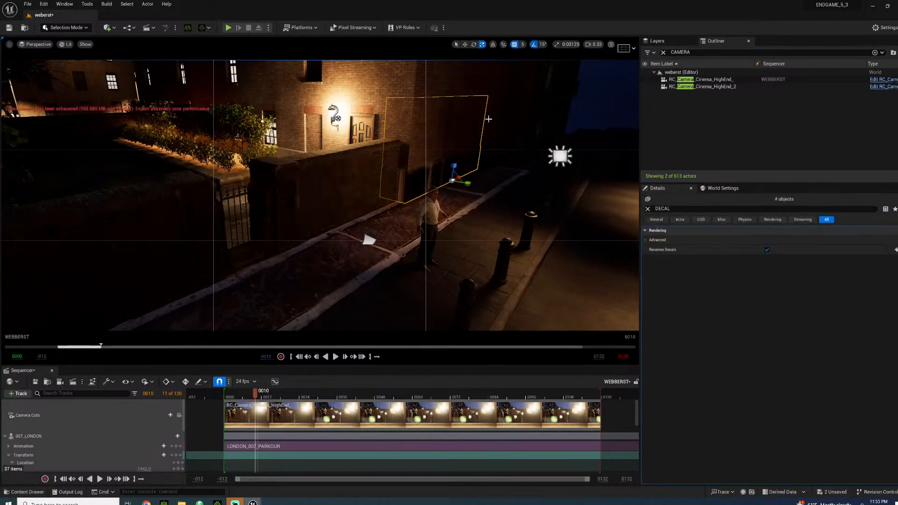
left_click(766, 250)
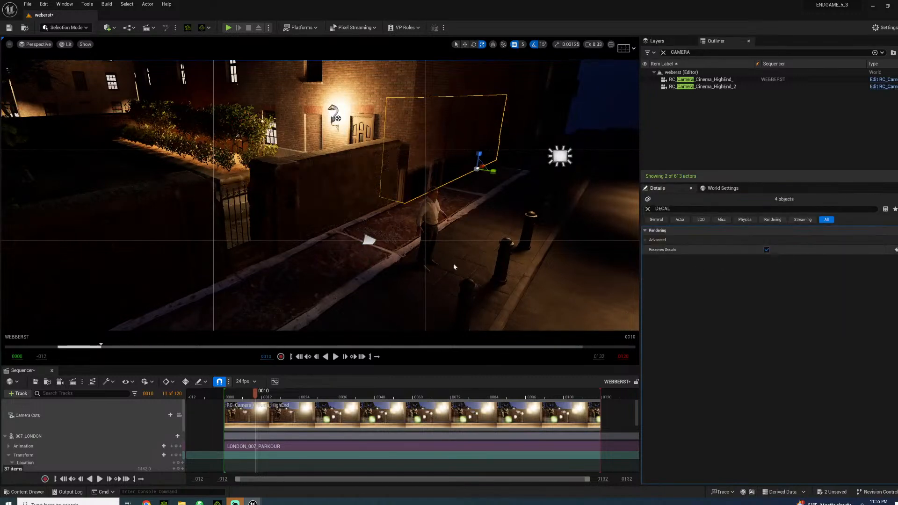
Narrow the Stone Tile Border decal into a thin strip and move it against the base of the wall
left_click(372, 257)
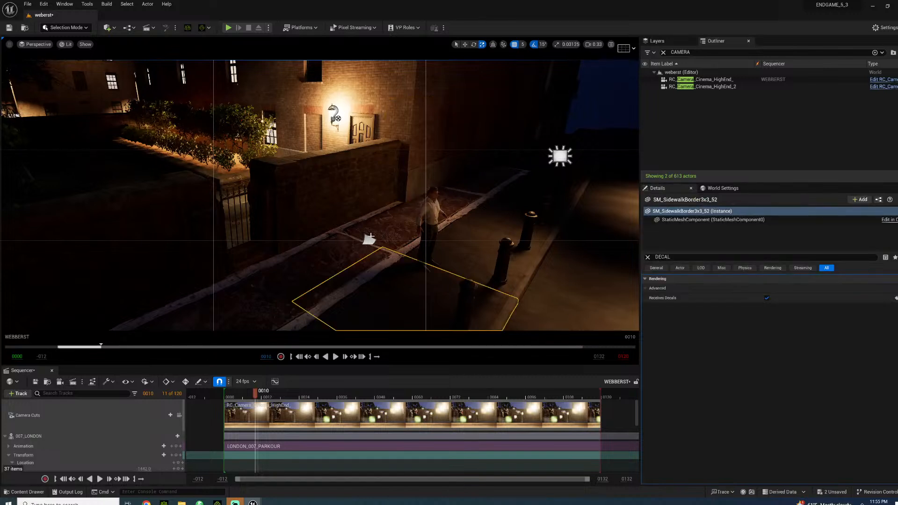
left_click(369, 239)
mouse_move(356, 239)
left_mouse_down()
mouse_move(376, 248)
mouse_move(356, 256)
left_mouse_up()
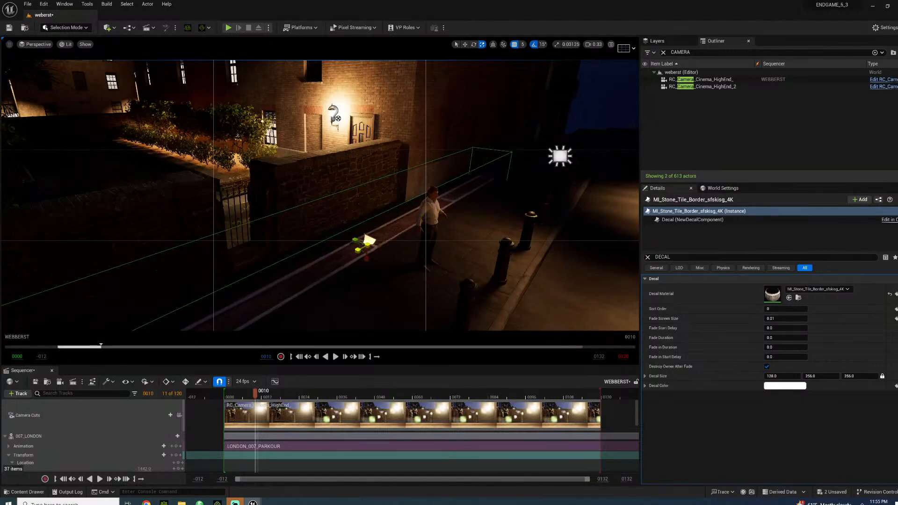
mouse_move(359, 250)
right_mouse_down()
mouse_move(386, 271)
mouse_move(359, 249)
right_mouse_up()
key("w")
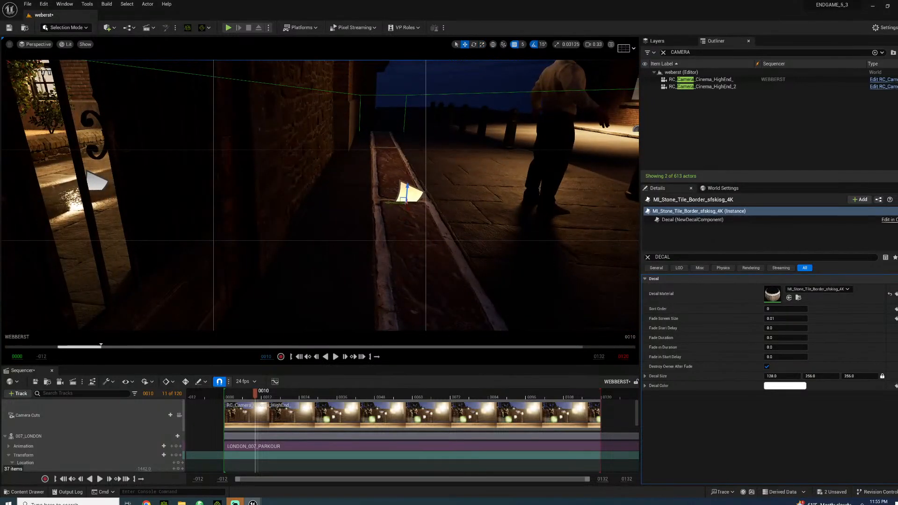
left_click_drag(383, 203, 304, 202)
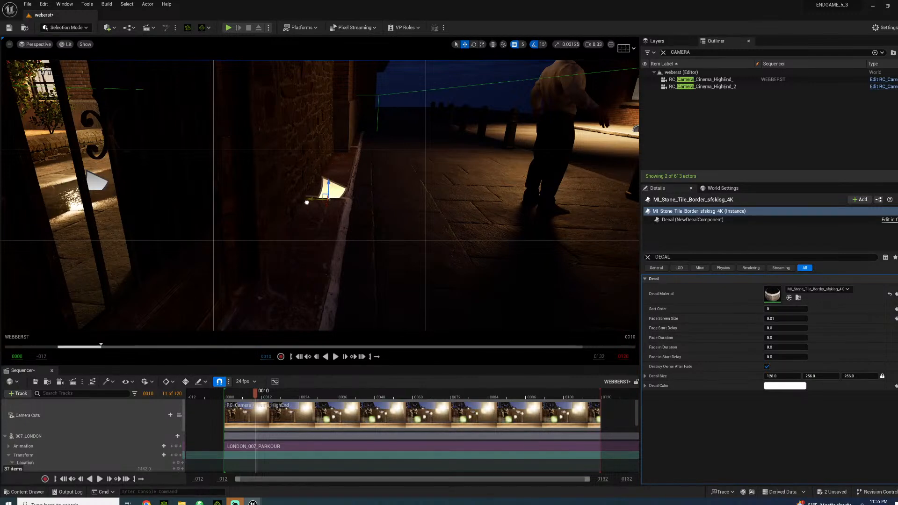
Slide the border decal along the wall toward its far end, and disable Receives Decals on the end wall piece there
right_click_drag(307, 202, 404, 217)
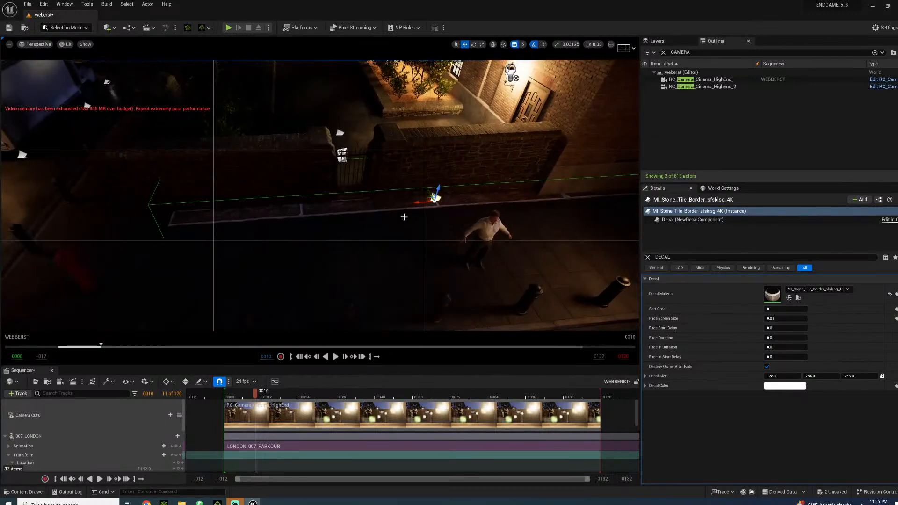
left_click_drag(418, 205, 370, 206)
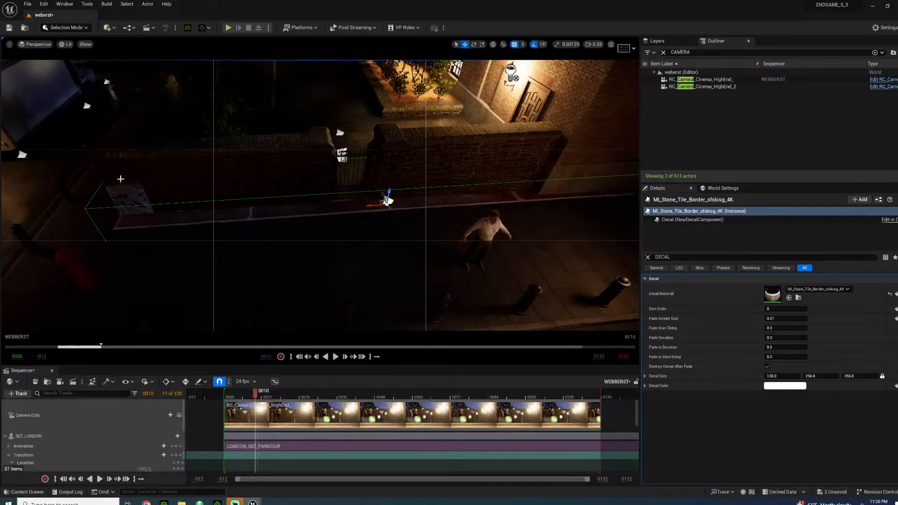
left_click(142, 181)
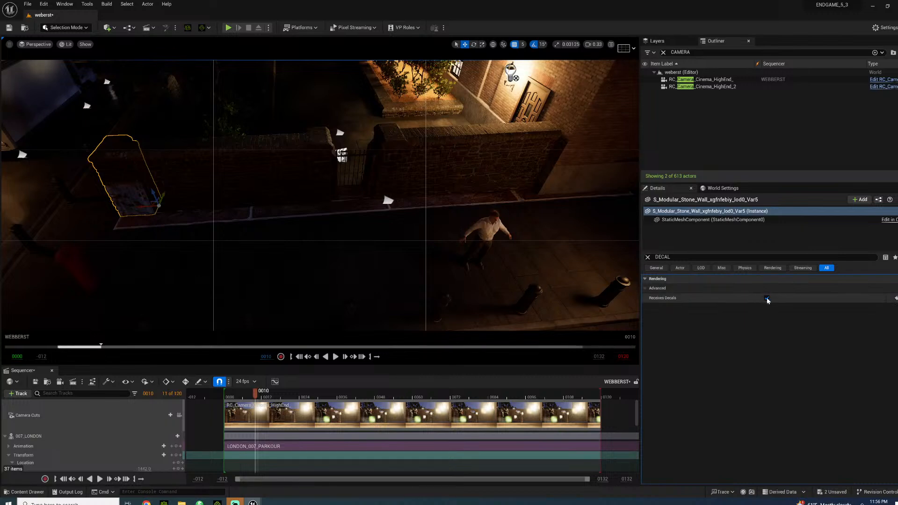
left_click(767, 298)
Duplicate the border decal farther along the wall toward the building, and return to the camera cut view
left_click(389, 201)
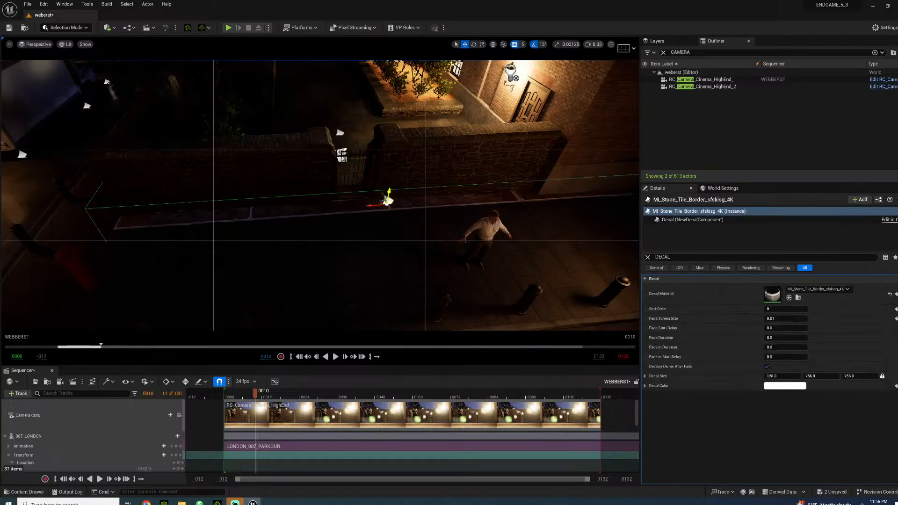
key("f")
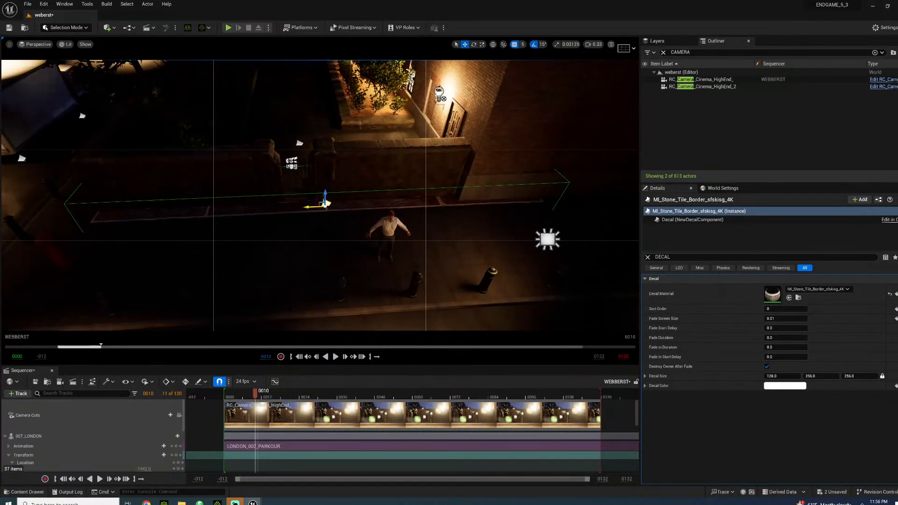
left_click_drag(312, 205, 628, 194, "alt")
right_click(717, 189)
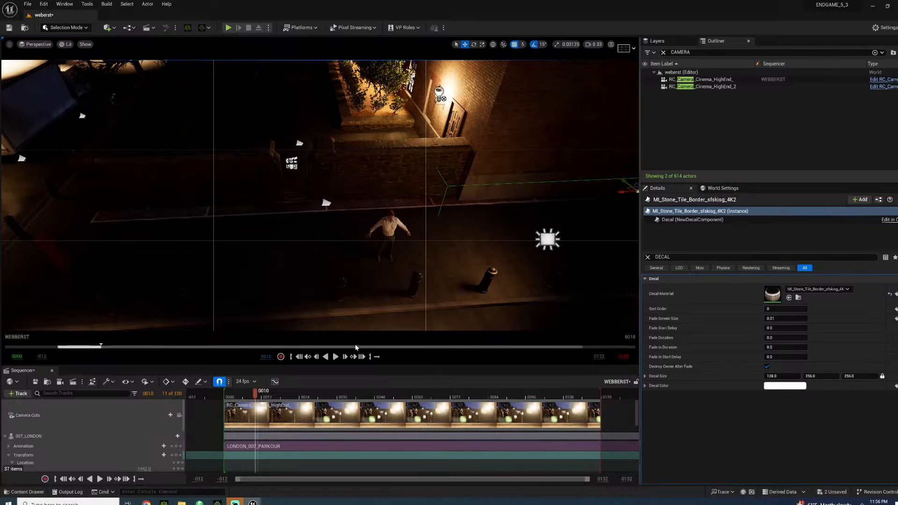
left_click(179, 415)
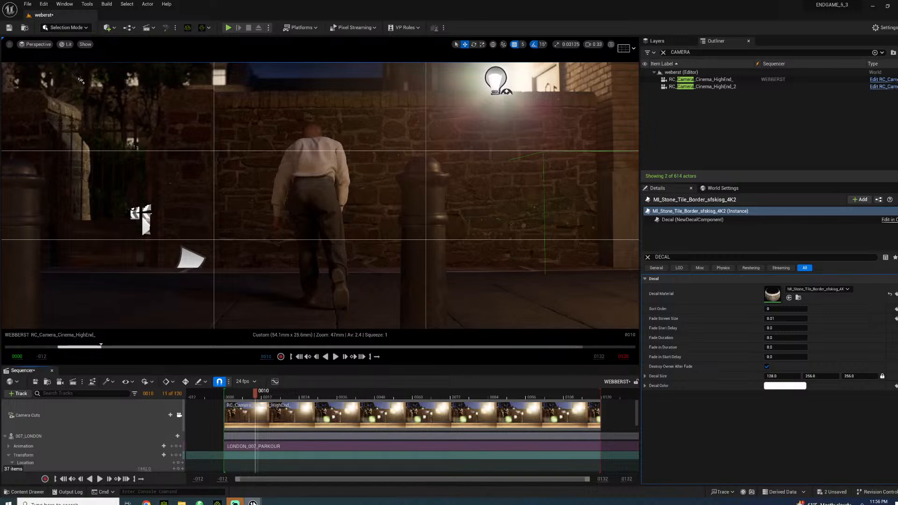
Reopen Bridge and browse the border decals, opening the details of Pavement Border and Road Gravel Dirt
mouse_move(253, 503)
left_click(314, 481)
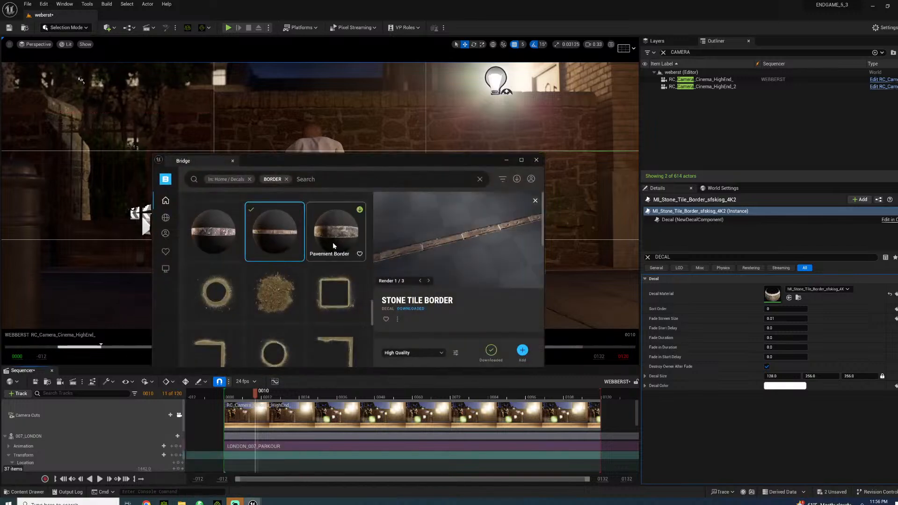
left_click(332, 242)
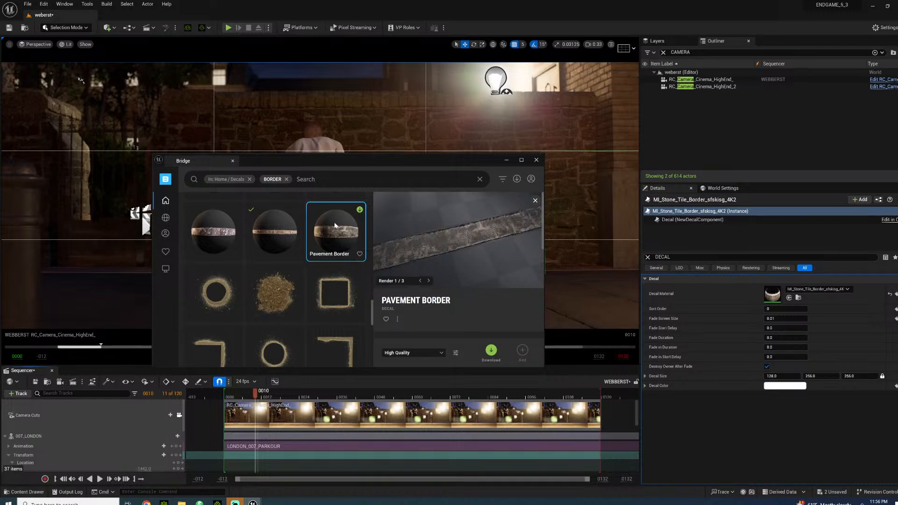
scroll(323, 241, "down", 5)
scroll(300, 271, "down", 6)
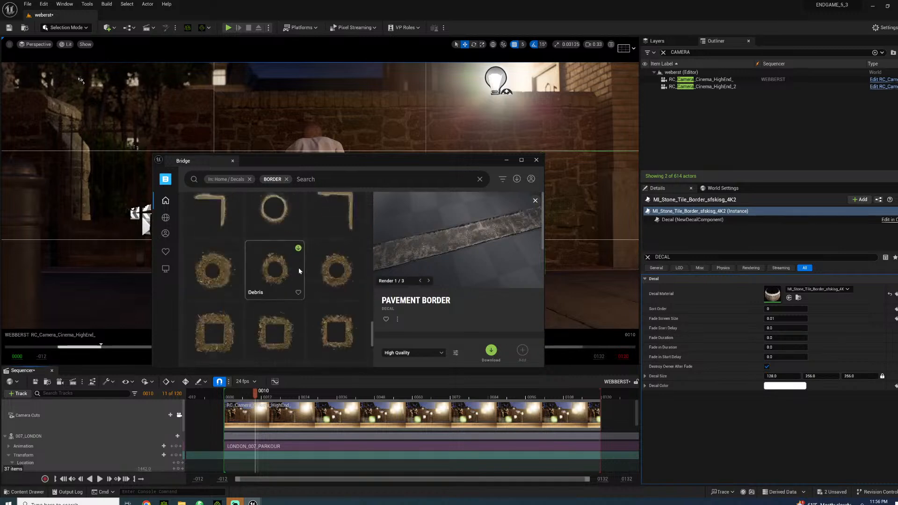
scroll(292, 262, "up", 3)
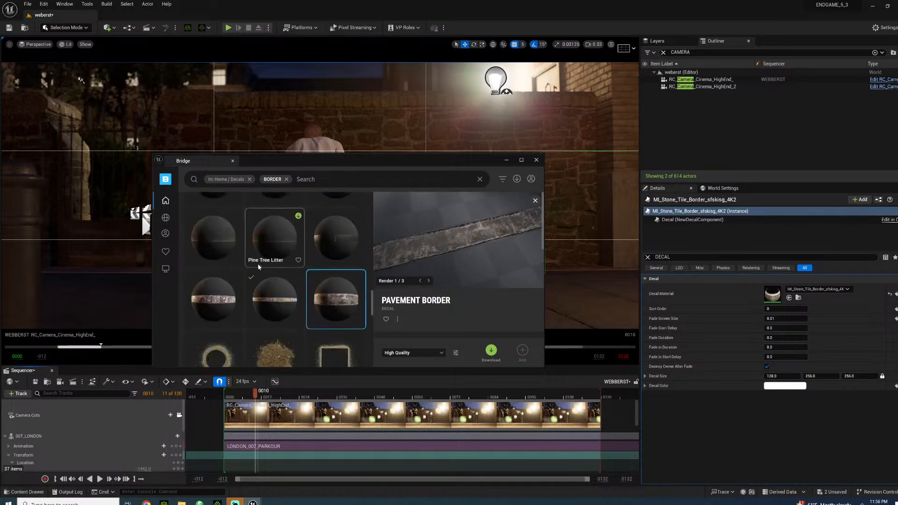
left_click(220, 248)
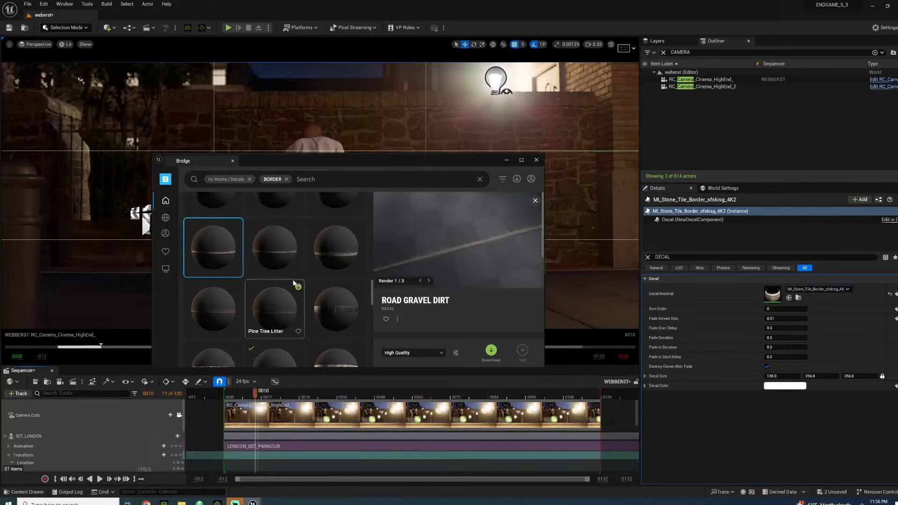
Find the downloaded Dry Leaves Litter decal in Bridge and place its MI_Dry_Leaves_Litter material on the pavement beside the walking man
scroll(281, 278, "down", 2)
left_click(278, 258)
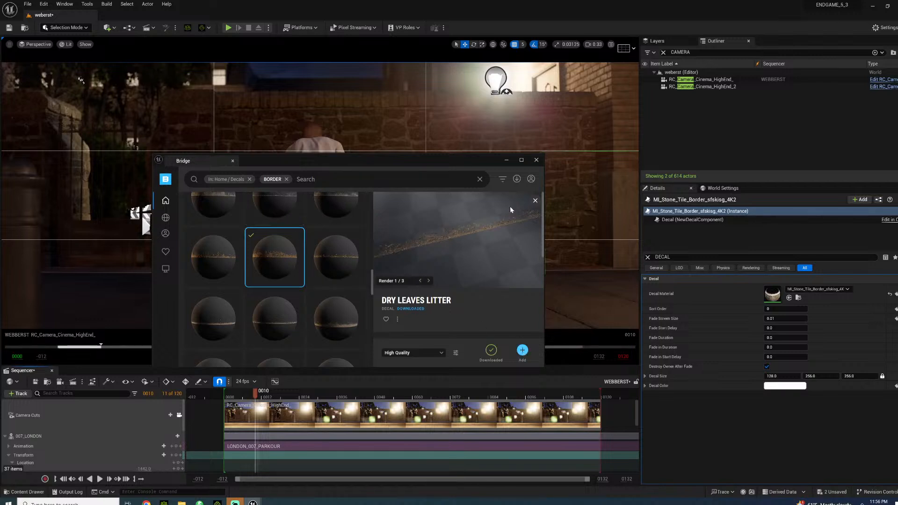
left_click(511, 160)
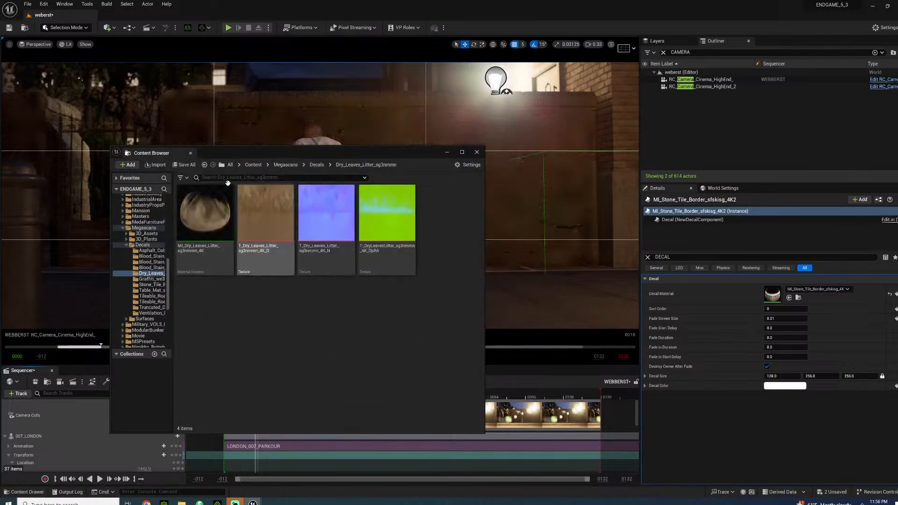
left_click_drag(254, 153, 632, 141)
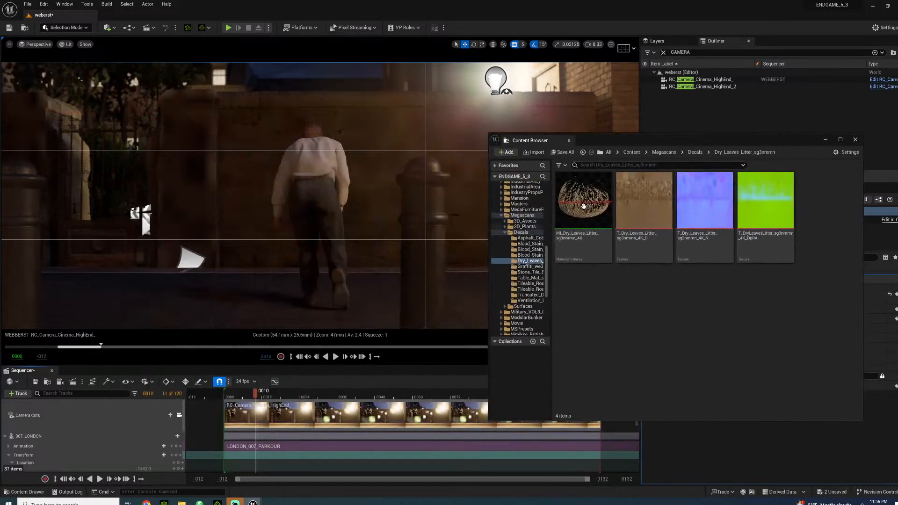
left_click_drag(584, 207, 291, 268)
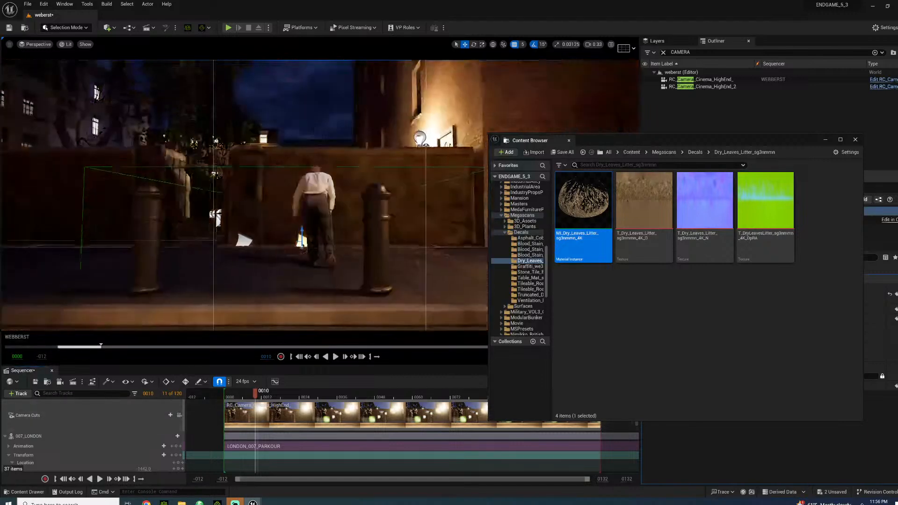
Rescale the dry leaves decal at the foot of the stone wall
right_click_drag(210, 281, 333, 180)
key("r")
left_click_drag(377, 170, 359, 174)
key("w")
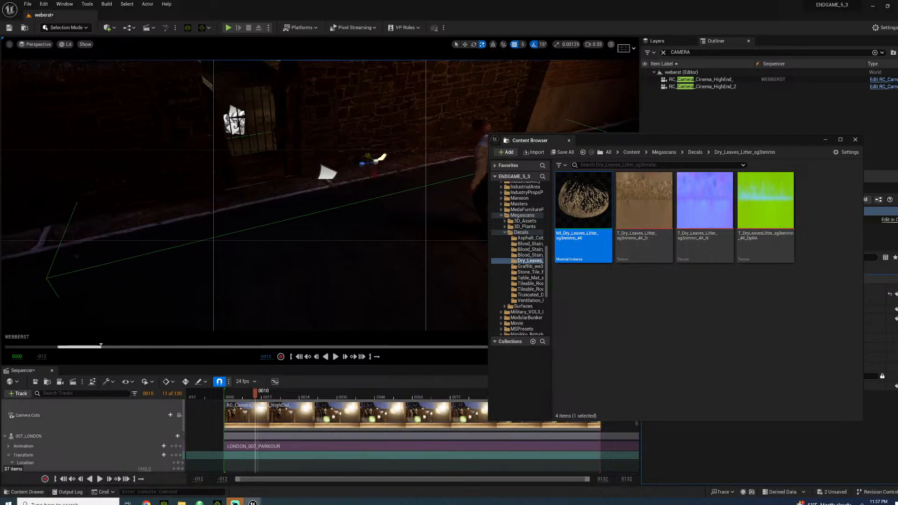
Copy the dry leaves decal along the base of the wall in both directions and return to the sequence camera view
right_click_drag(359, 173, 335, 201)
key("w")
left_click_drag(449, 149, 308, 180)
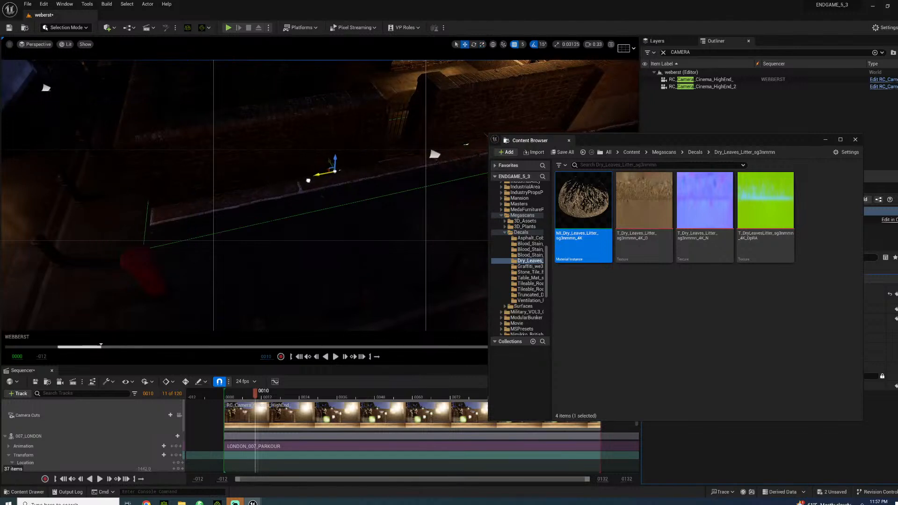
right_click_drag(304, 182, 358, 172)
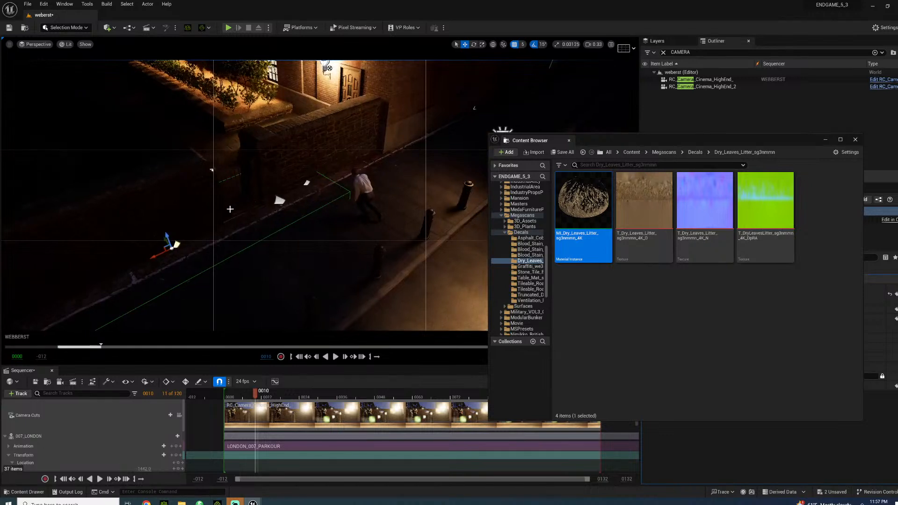
left_click_drag(160, 254, 434, 158, "alt")
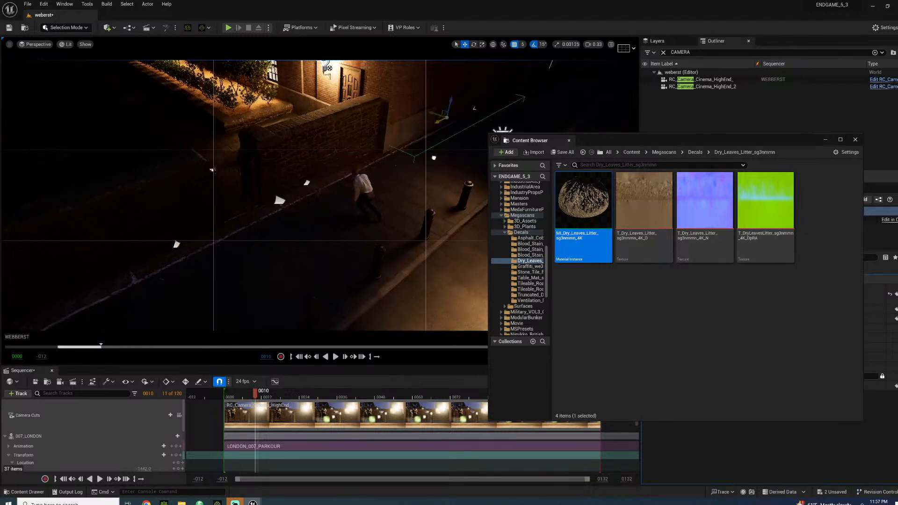
left_click(179, 416)
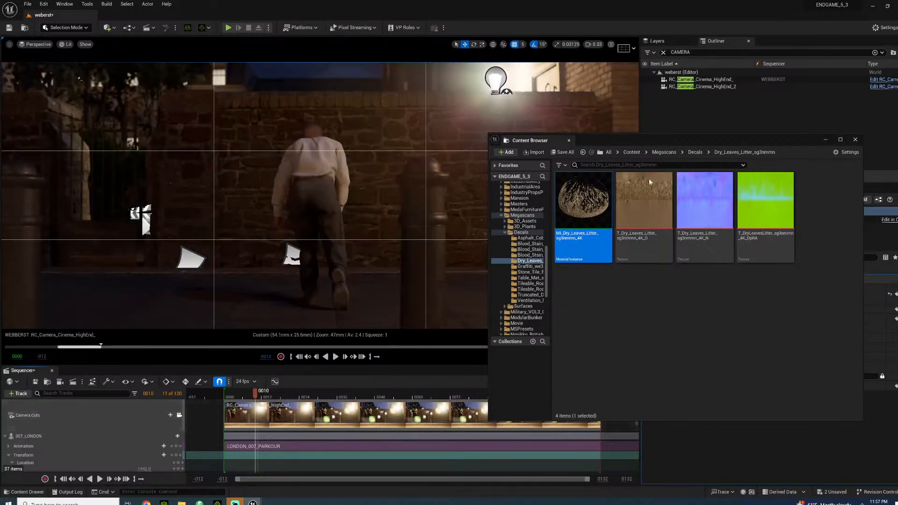
Place the Puddle_2_MI decal from the puddle folder's Small_pool_that_does_not_move set on the pavement behind the man
scroll(510, 304, "down", 5)
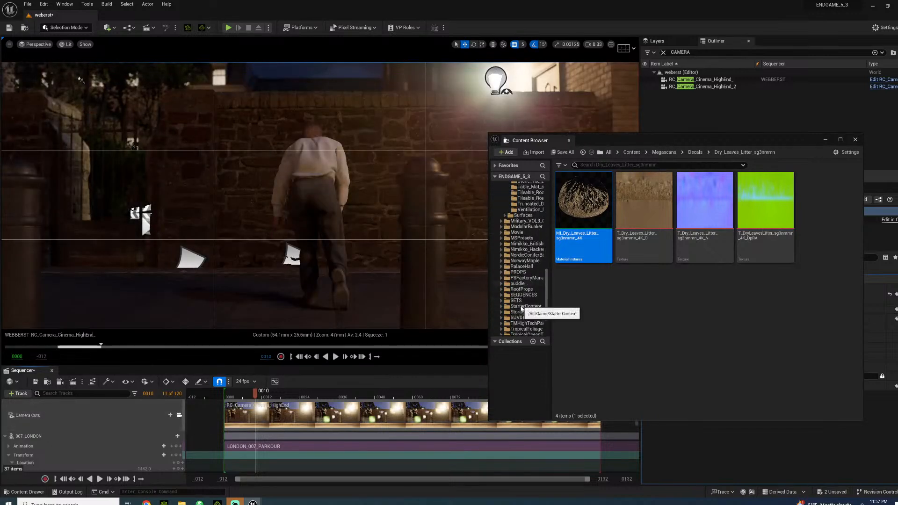
left_click(517, 284)
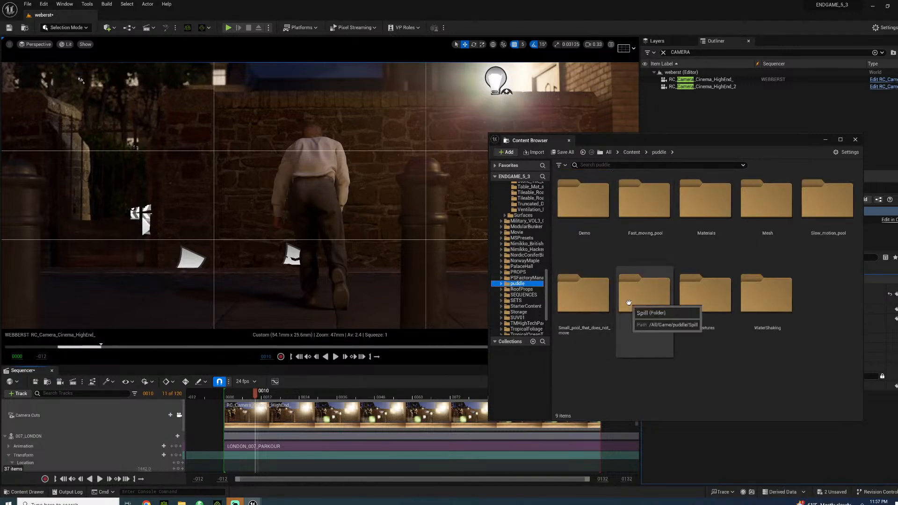
double_click(645, 298)
left_click(526, 317)
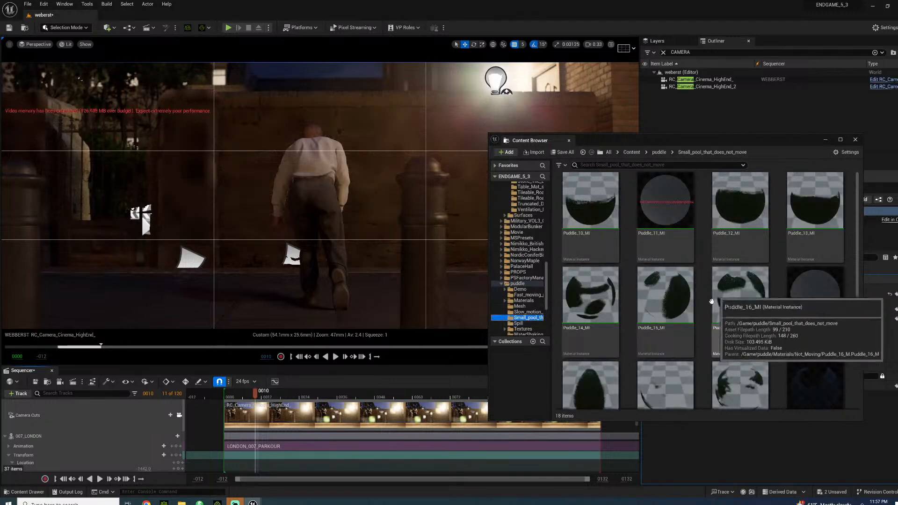
scroll(720, 309, "down", 3)
left_click_drag(726, 319, 248, 290)
left_click(249, 290)
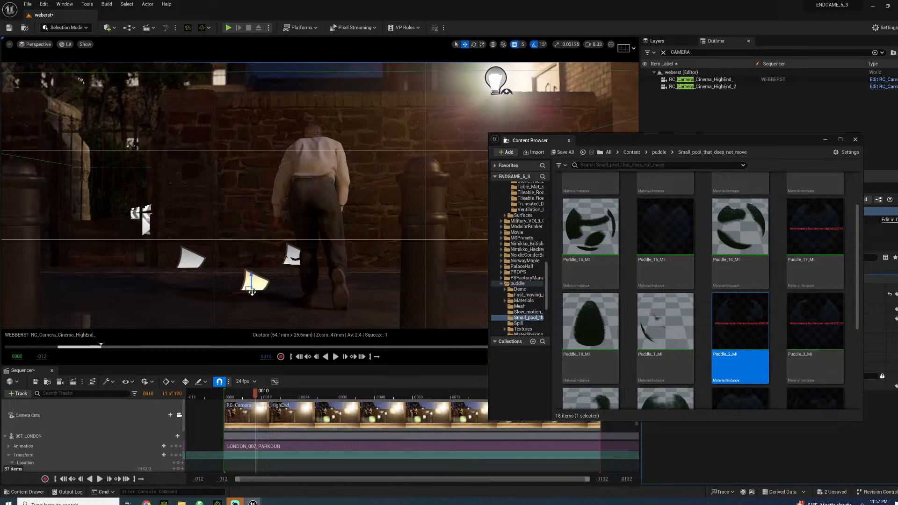
Close the Content Browser and turn off Receives Decals for the two foreground bollards
left_click(431, 231)
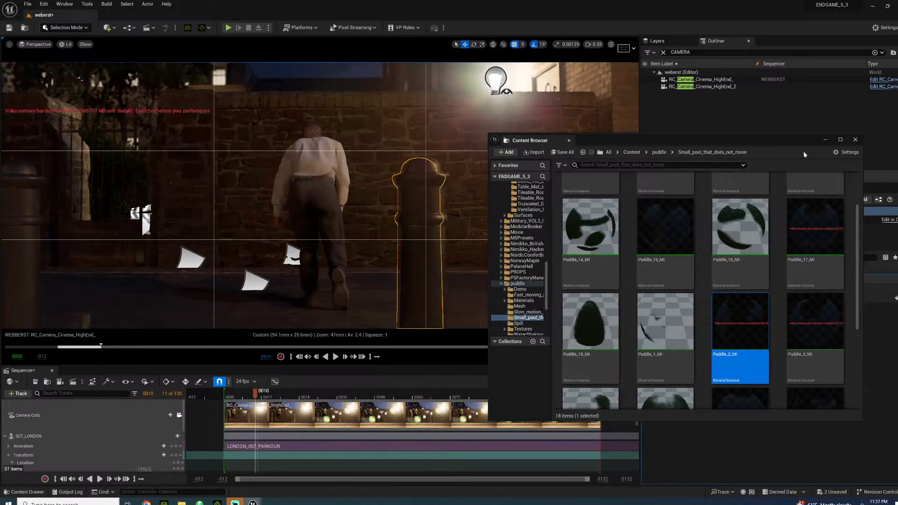
left_click(855, 139)
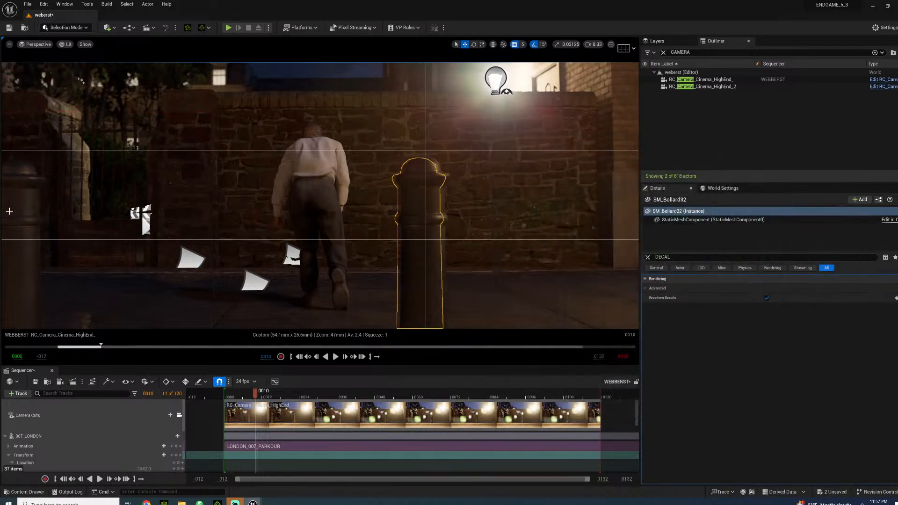
left_click(28, 215, "ctrl")
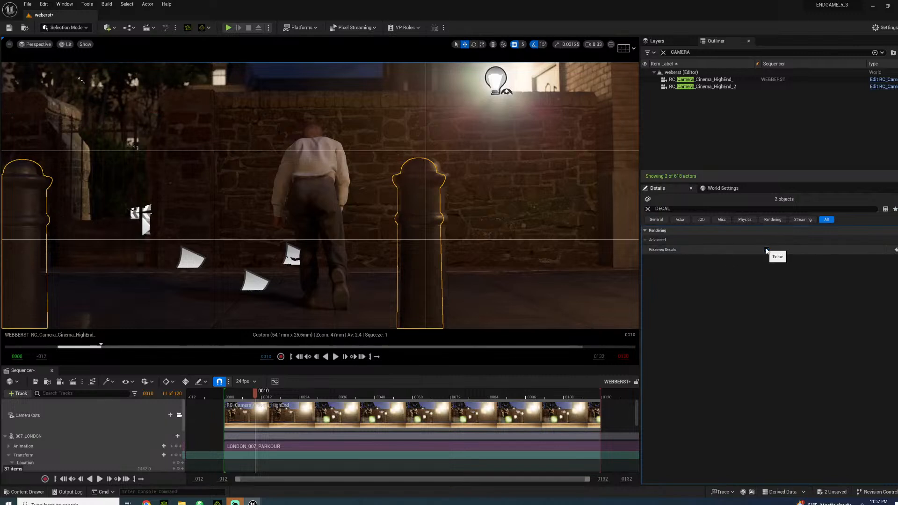
Play the shot from frame 2 and scrub through it to check the new decals
left_click(230, 396)
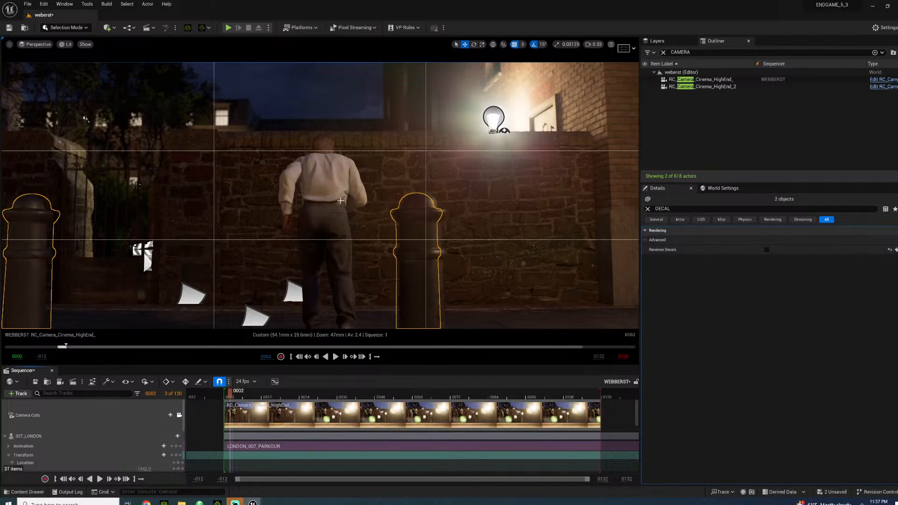
left_click(346, 137)
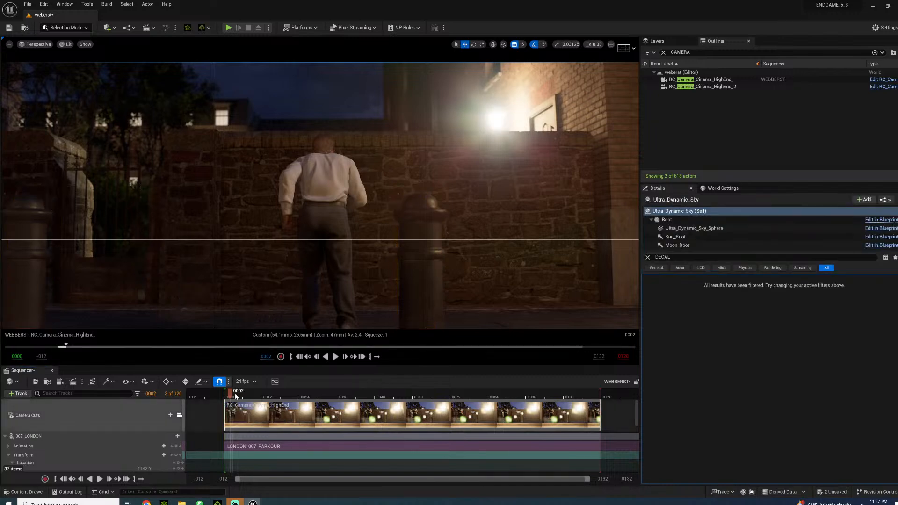
key("space")
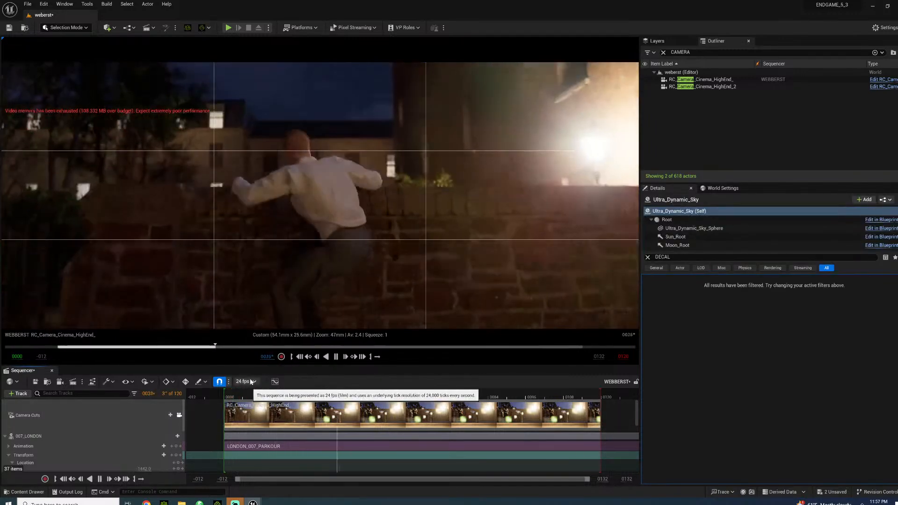
key("space")
left_click_drag(236, 396, 337, 348)
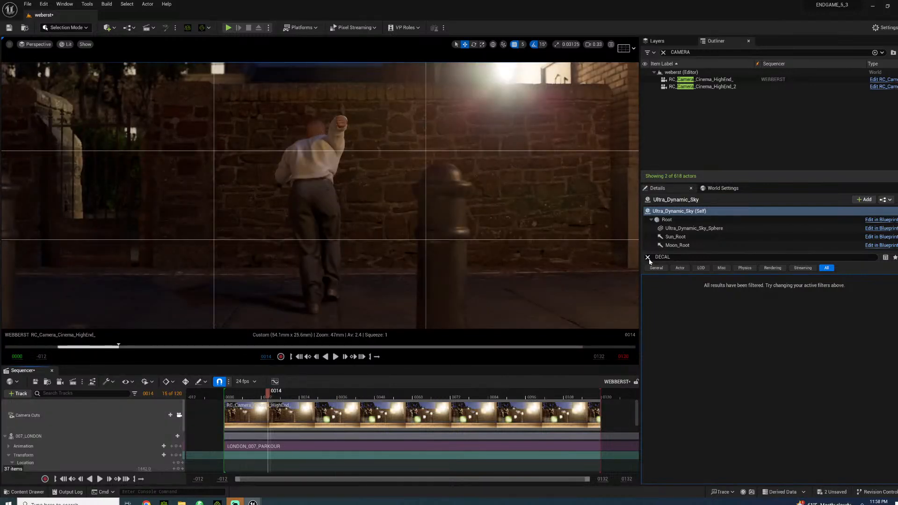
Clear the DECAL filter from the sky actor's properties and save all modified files
left_click(648, 257)
left_click(28, 5)
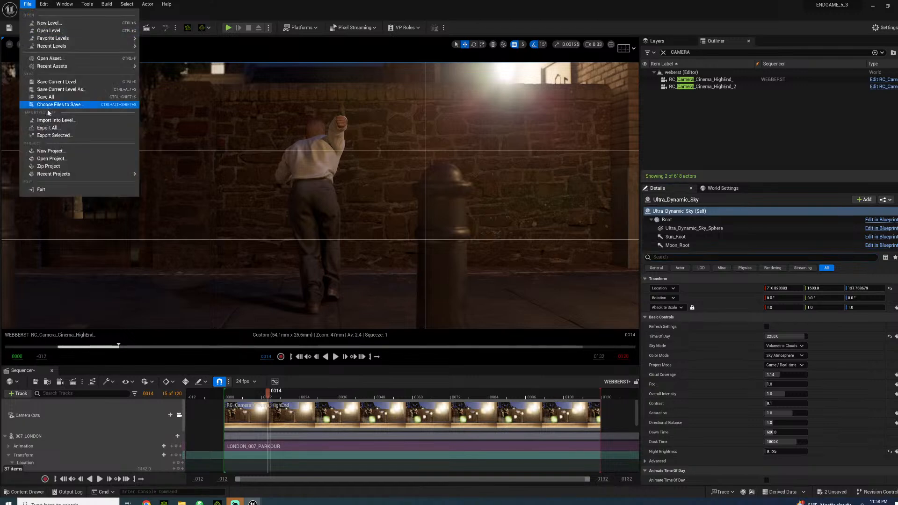
left_click(50, 98)
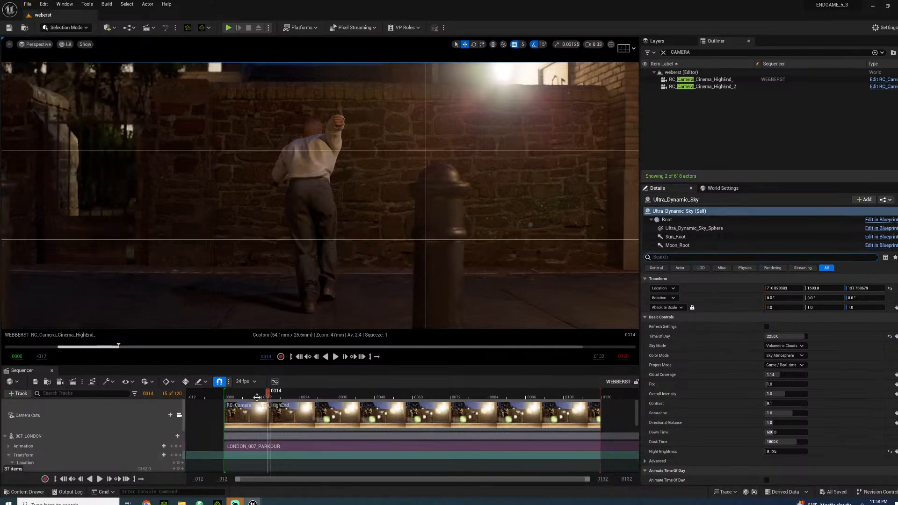
Play the sequence from near its start and scrub through the later frames to review the wall climb
left_click(236, 396)
key("space")
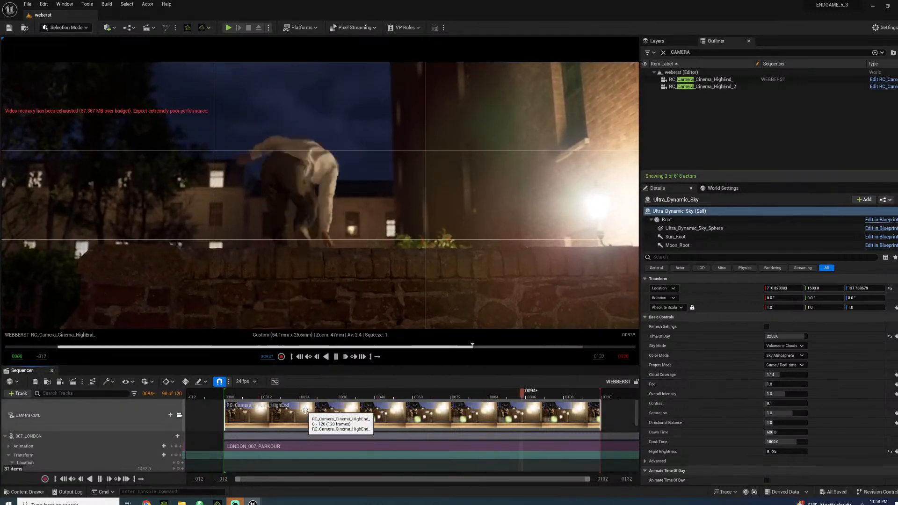
key("space")
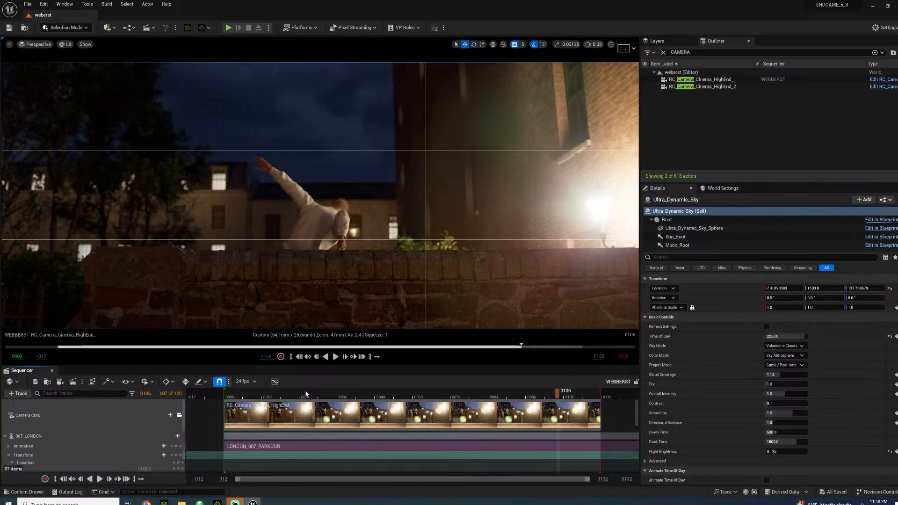
left_click_drag(337, 400, 454, 392)
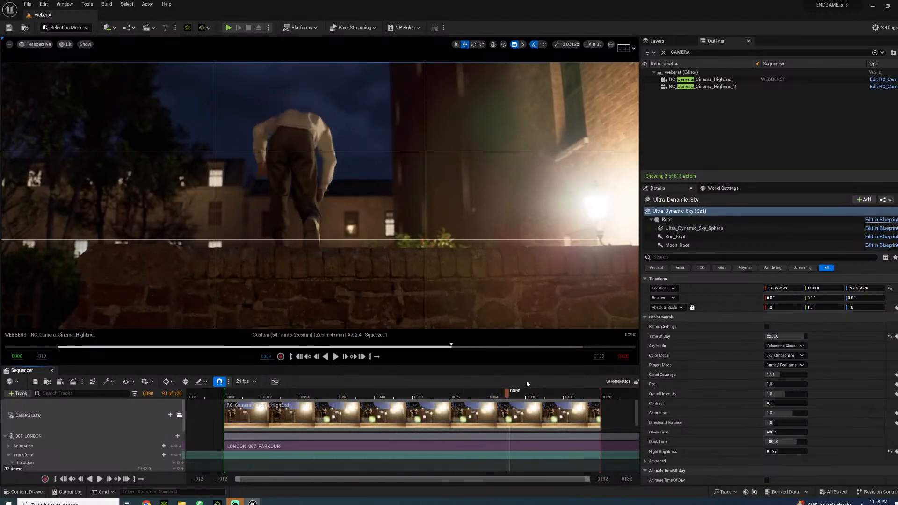
left_click_drag(576, 370, 335, 359)
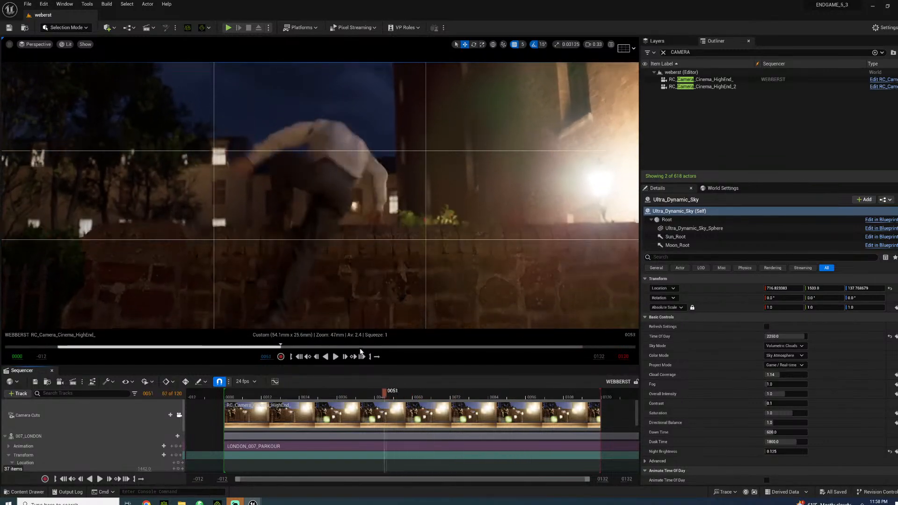
key("space")
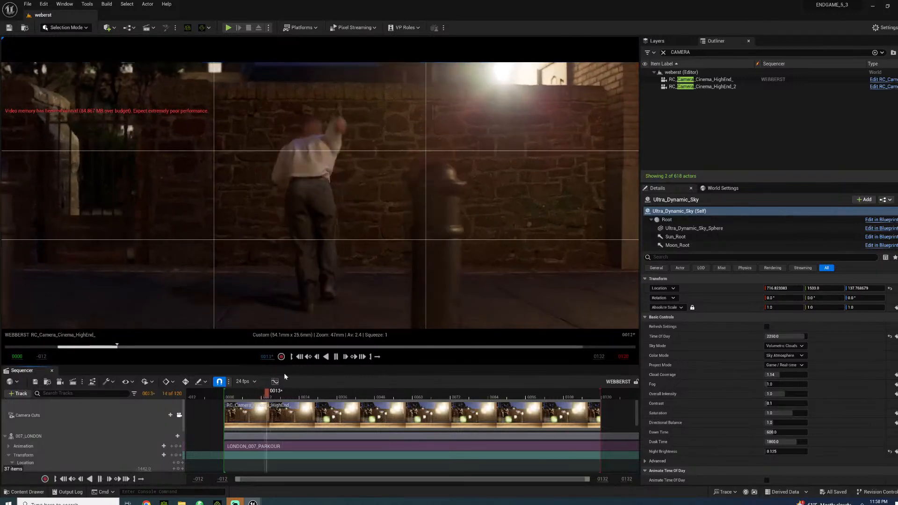
key("space")
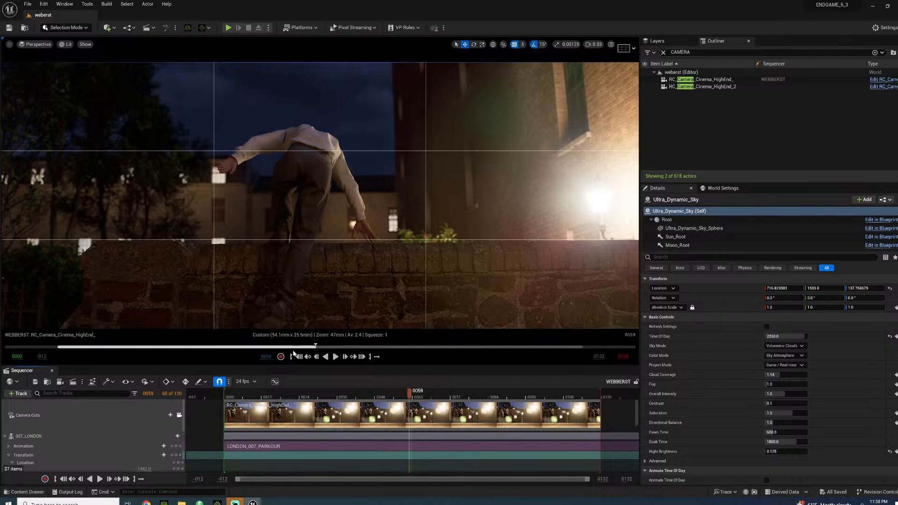
Duplicate the RC_Camera_Cinema_HighEnd_ camera actor
left_click(179, 416)
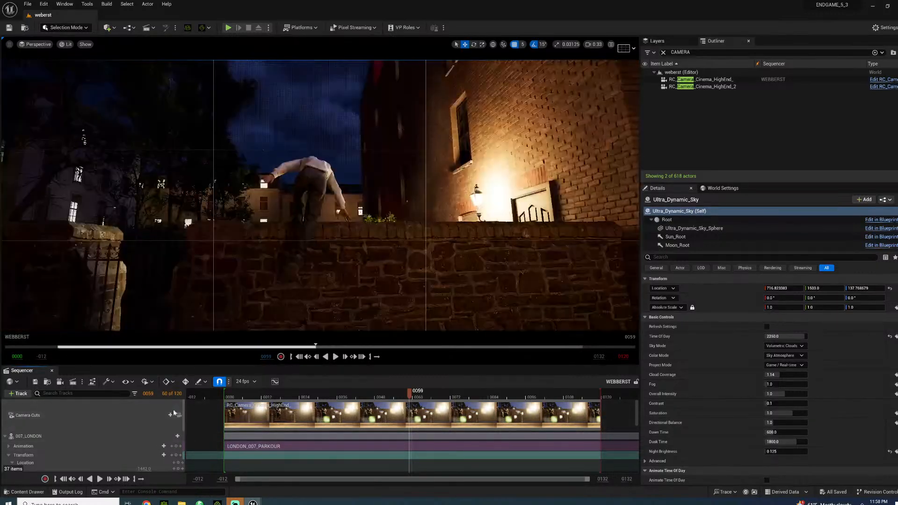
left_click(179, 415)
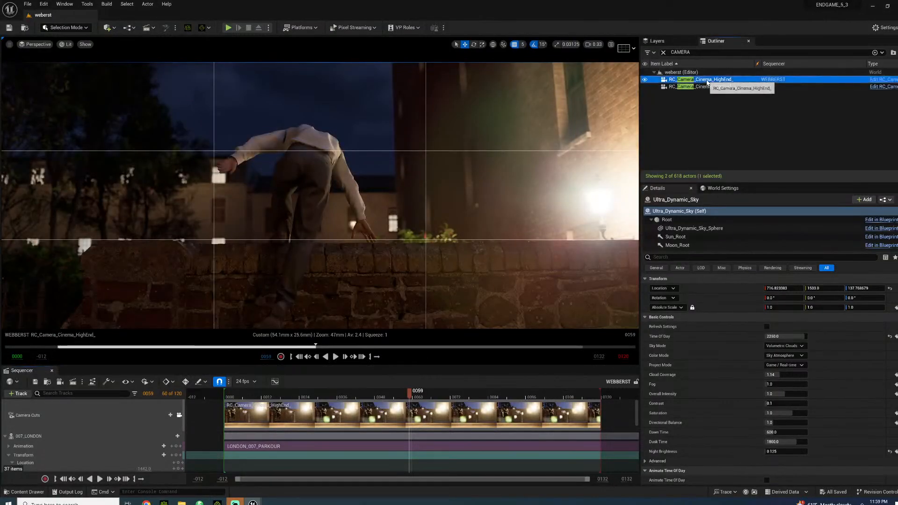
left_click(707, 86)
right_click(705, 87)
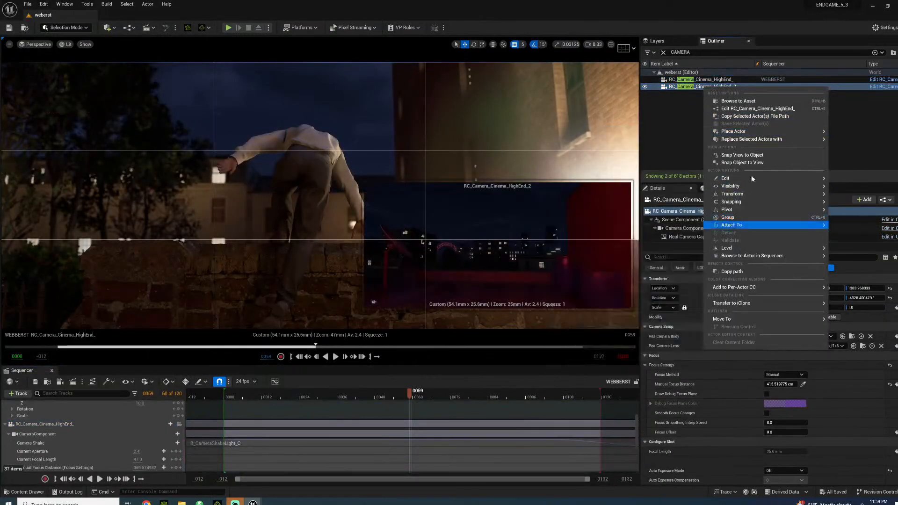
left_click(693, 79)
right_click(693, 81)
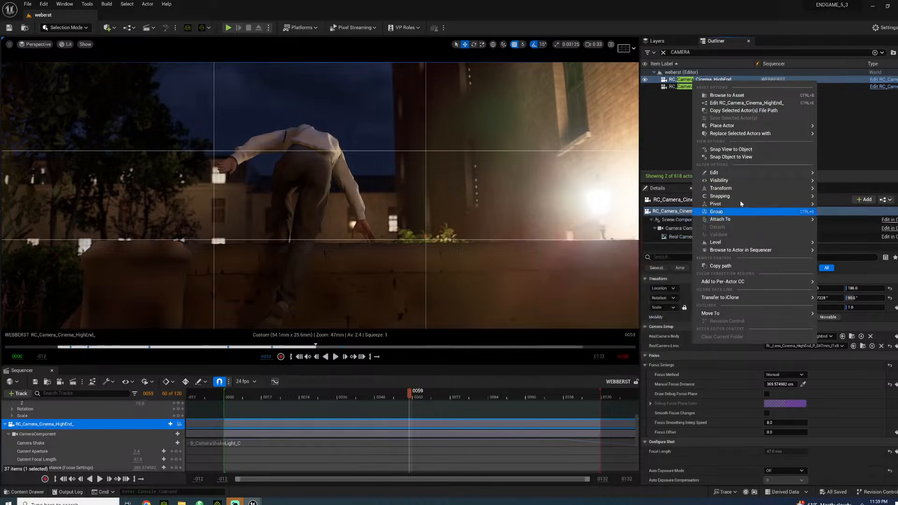
mouse_move(724, 176)
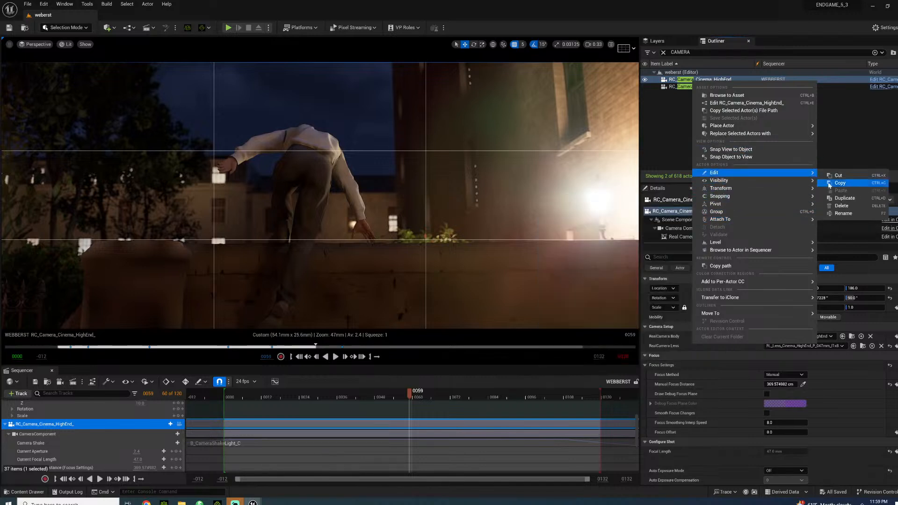
left_click(831, 199)
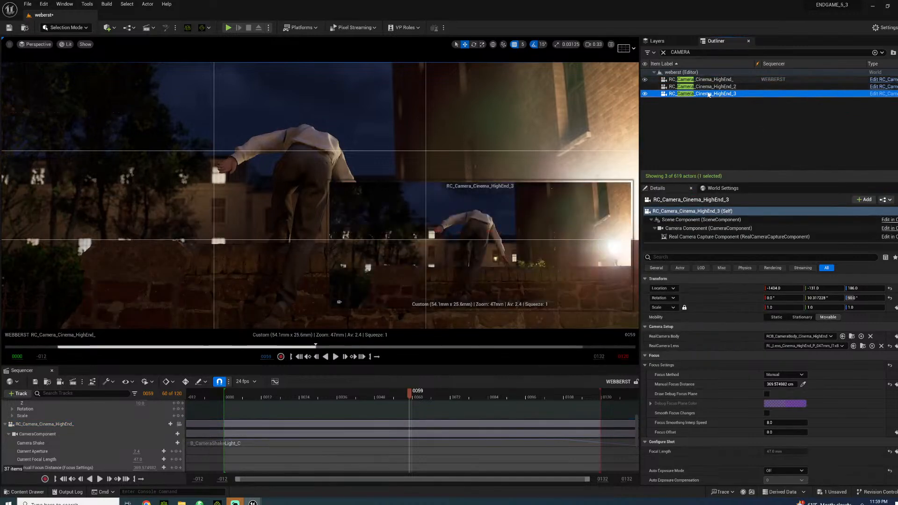
Release the viewport from the camera cuts and pilot the RC_Camera_Cinema_HighEnd_3 actor
right_click(705, 94)
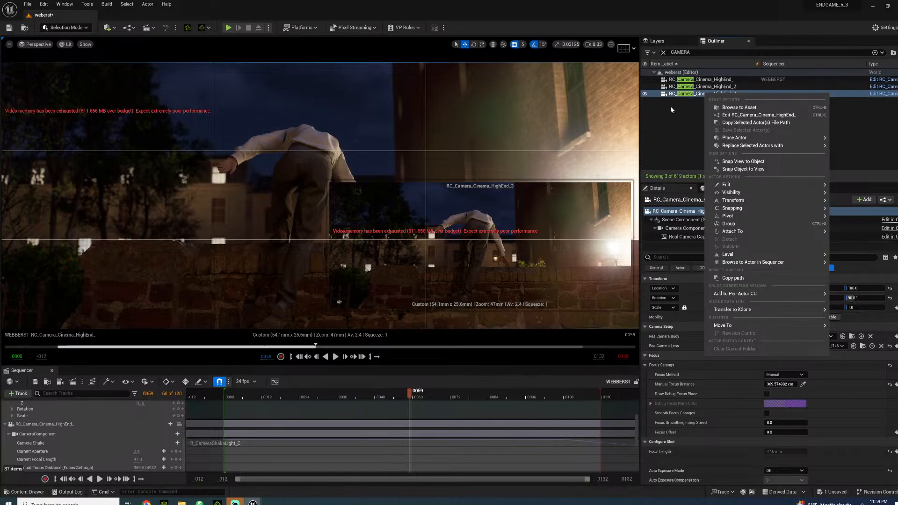
scroll(114, 408, "up", 5)
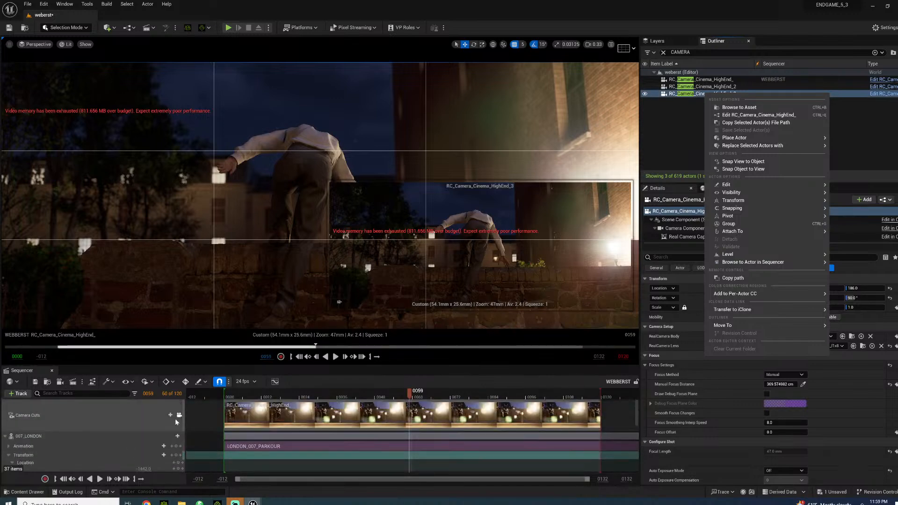
left_click(179, 414)
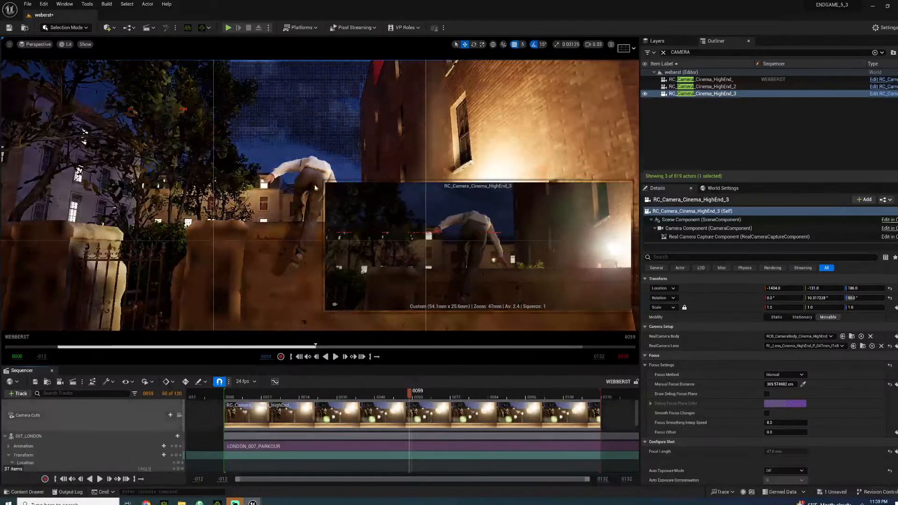
right_click(708, 95)
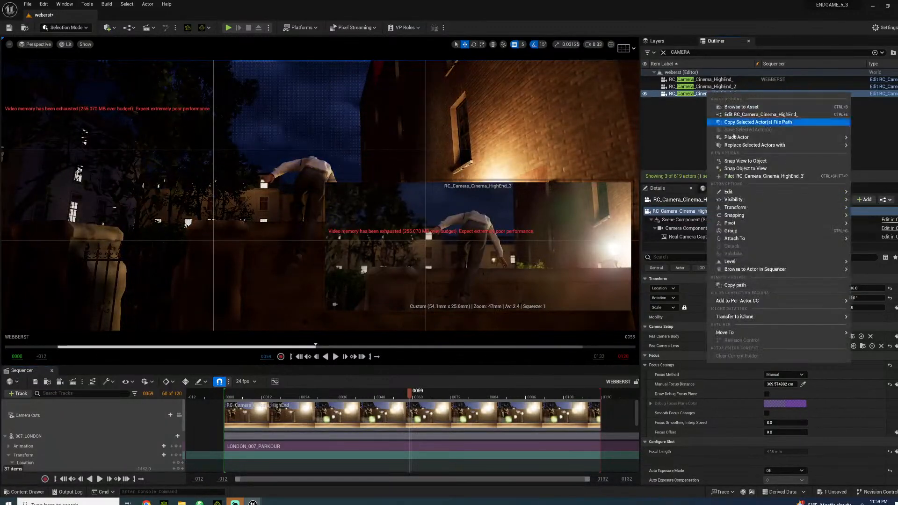
left_click(729, 169)
Fly the piloted camera to the far side of the brick wall, low down and looking up at the climber
right_click_drag(521, 181, 144, 307)
key("s")
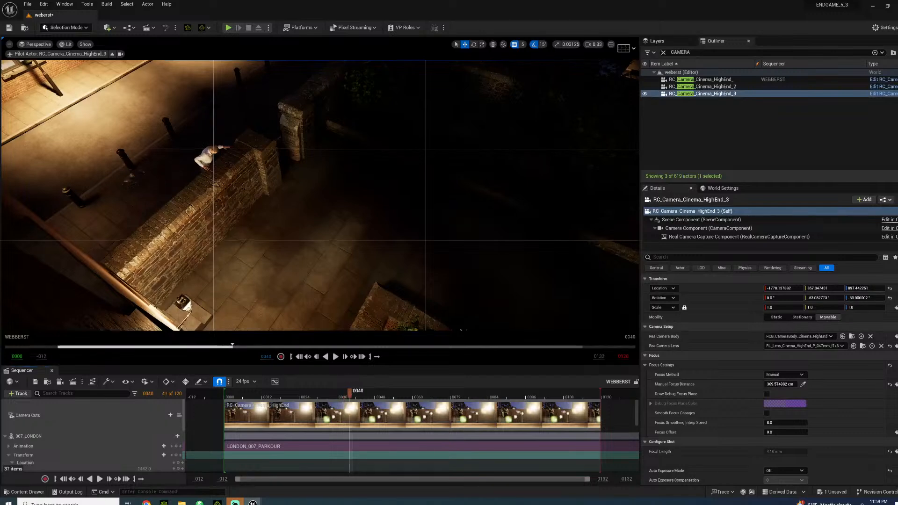
key("w")
right_click_drag(320, 196, 374, 81)
key("a")
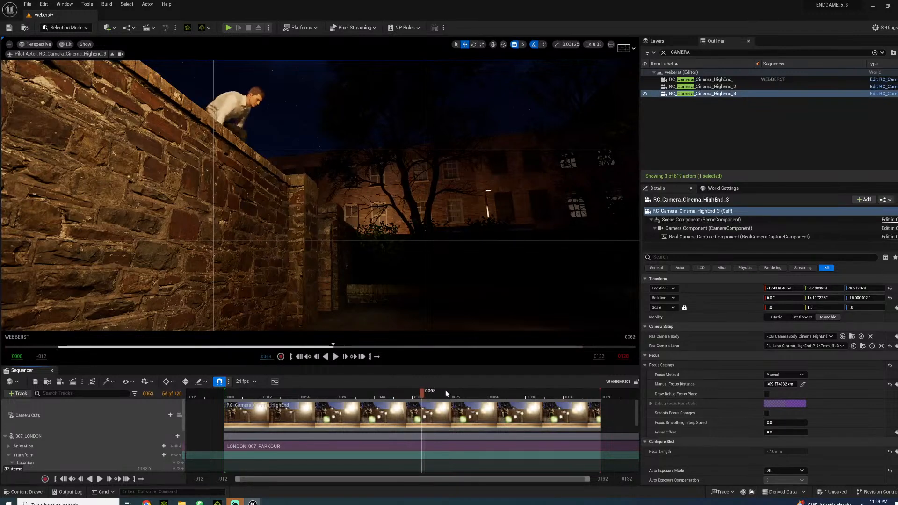
Scrub to frame 101 and set the 007_LONDON character's Y location to -34.0 in its sequence transform track
mouse_move(513, 386)
left_mouse_down()
mouse_move(524, 387)
mouse_move(497, 388)
left_mouse_up()
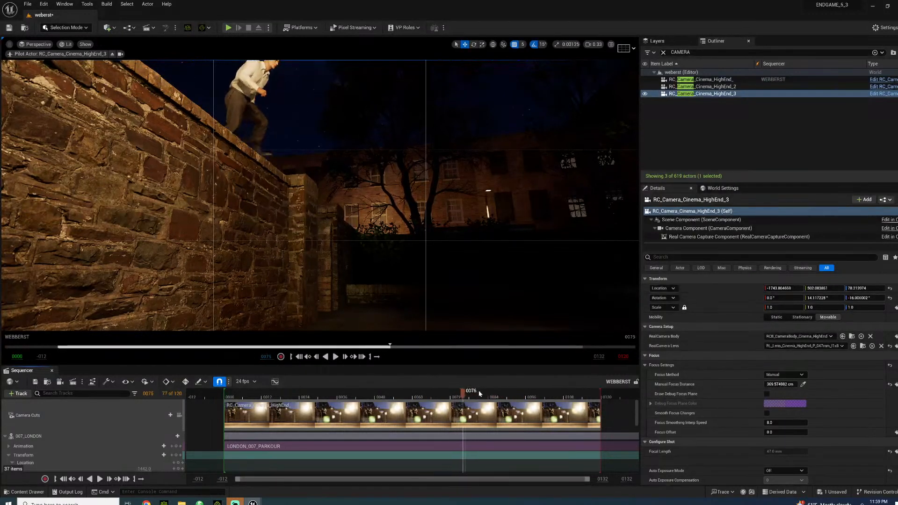
left_click_drag(443, 397, 545, 393)
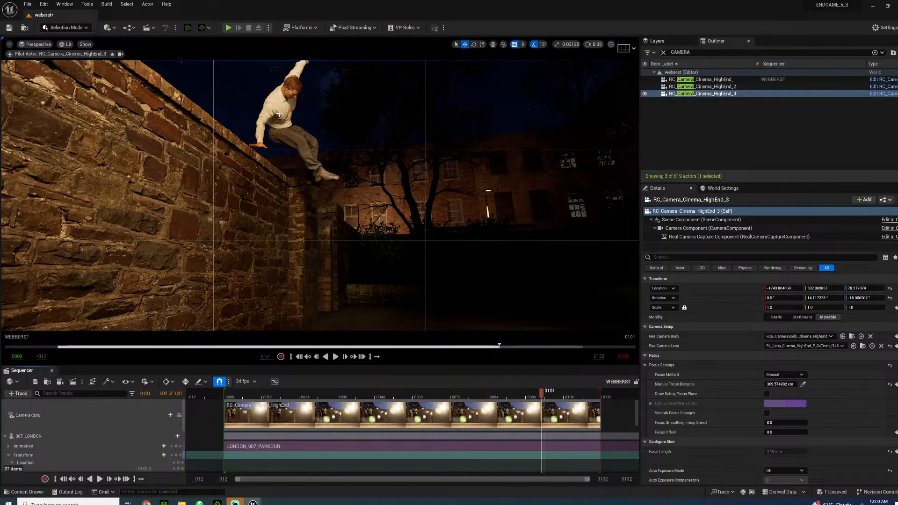
left_click(280, 140)
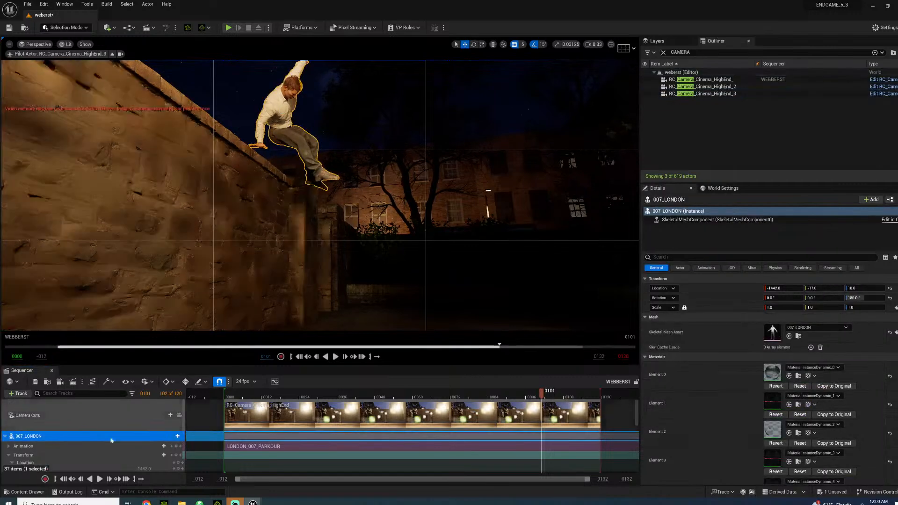
scroll(73, 445, "down", 2)
left_click(12, 428)
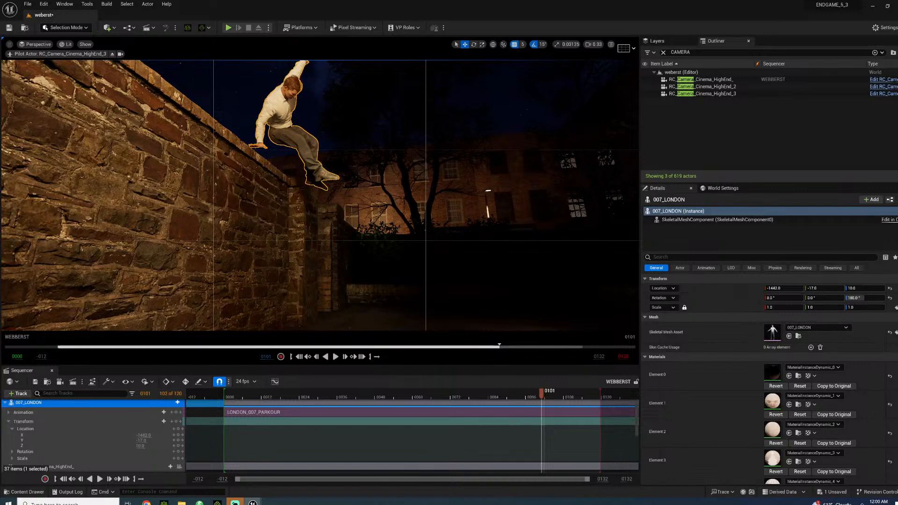
right_click_drag(320, 195, 368, 206)
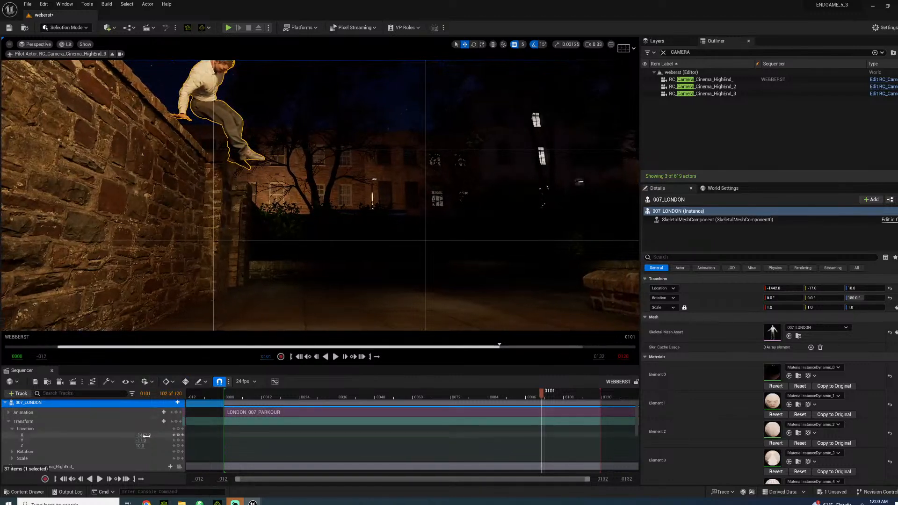
left_click_drag(145, 440, 136, 440)
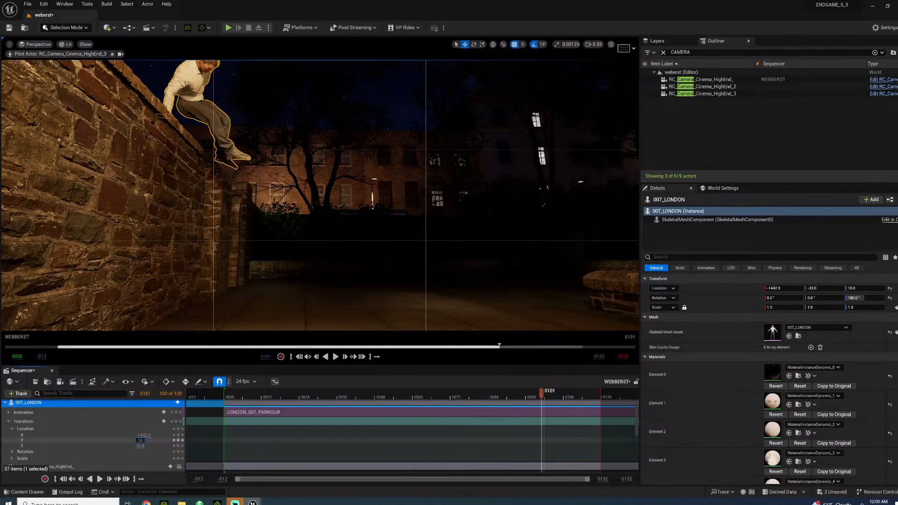
key("Return")
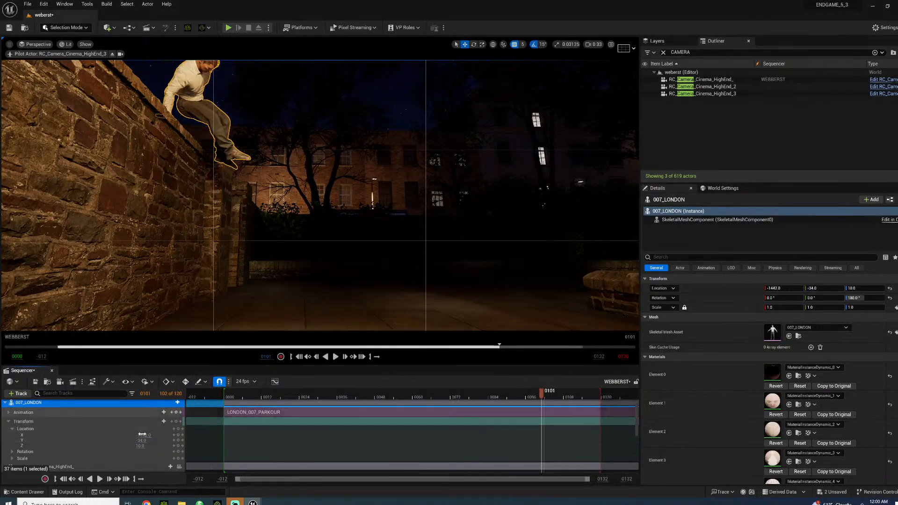
Lock the viewport to the camera cuts, then play and scrub the sequence from frame 6 to check the climb
scroll(156, 432, "up", 1)
left_click(179, 404)
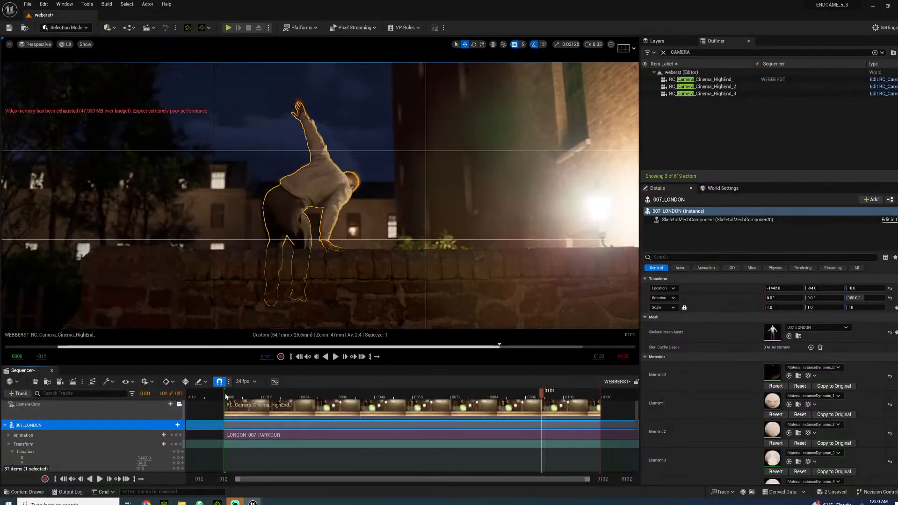
left_click_drag(226, 396, 257, 392)
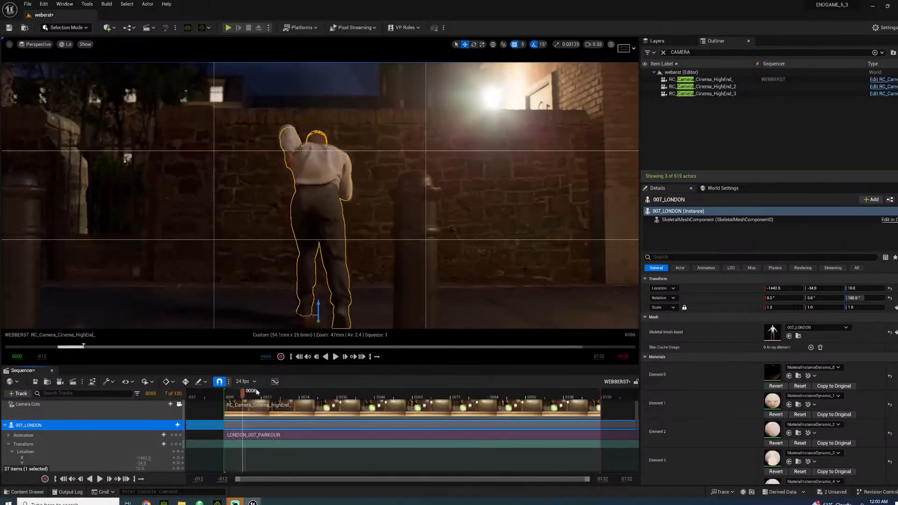
key("space")
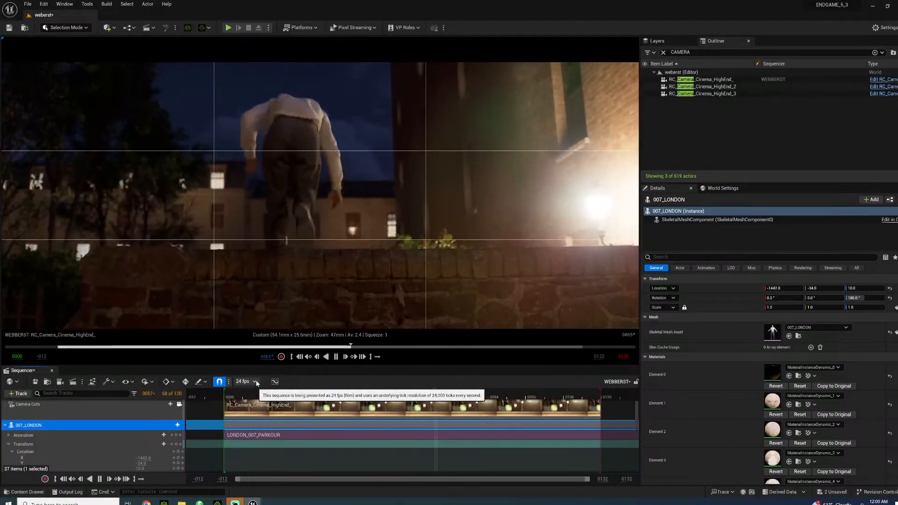
key("space")
left_click_drag(278, 396, 358, 390)
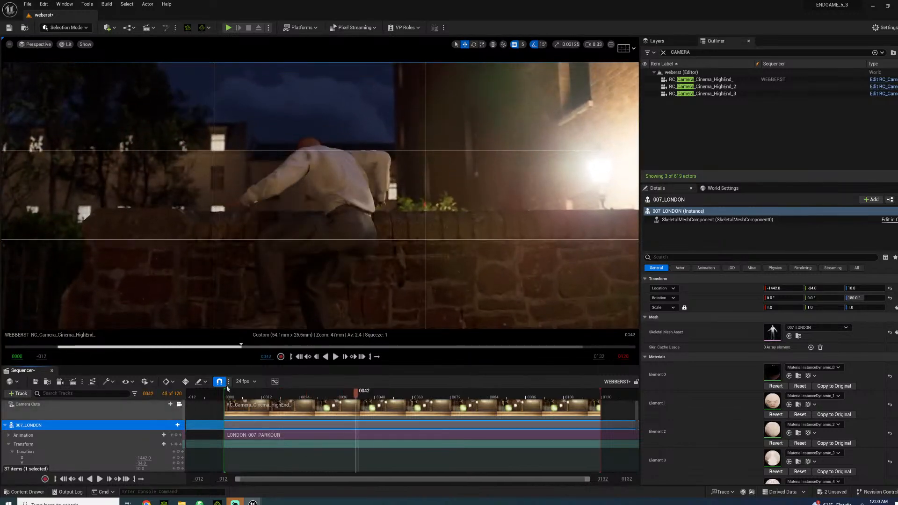
Select the RC_Camera_Cinema_HighEnd_3 actor and replay the opening frames through the camera cuts with its preview shown
left_click(712, 95)
right_click(712, 95)
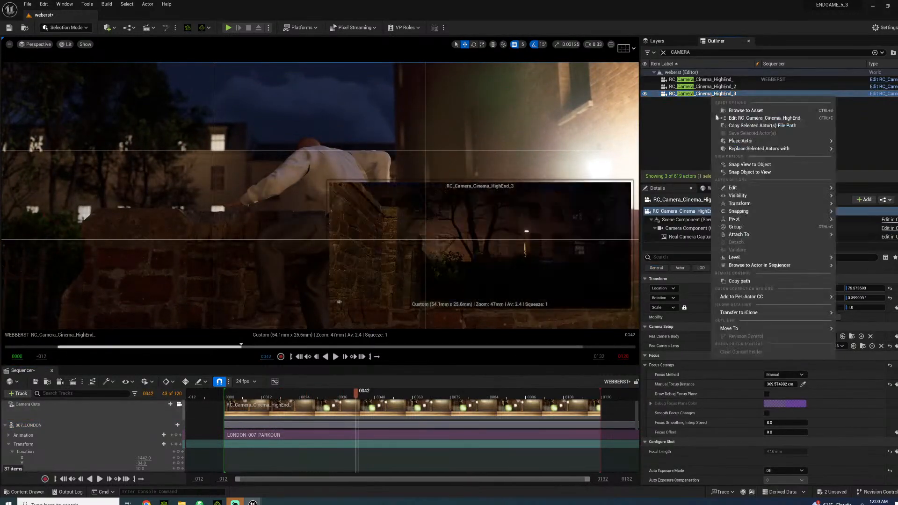
left_click(234, 393)
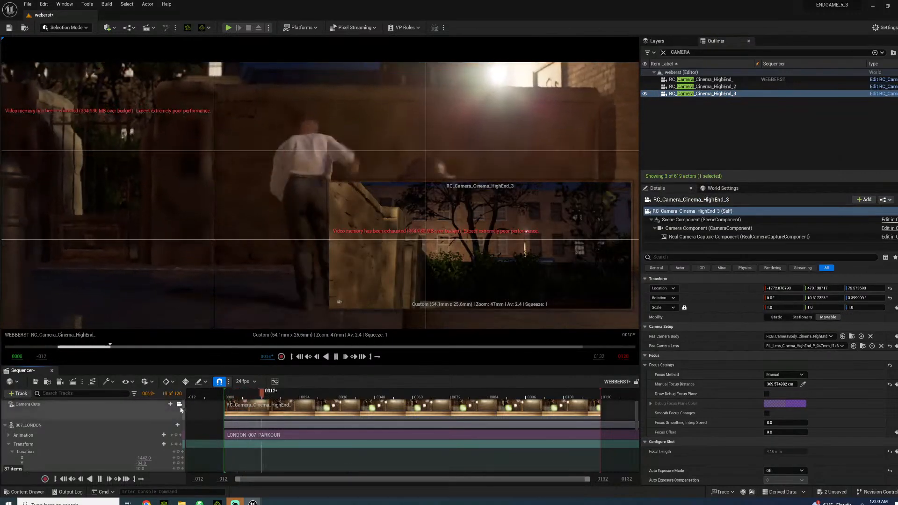
left_click(179, 404)
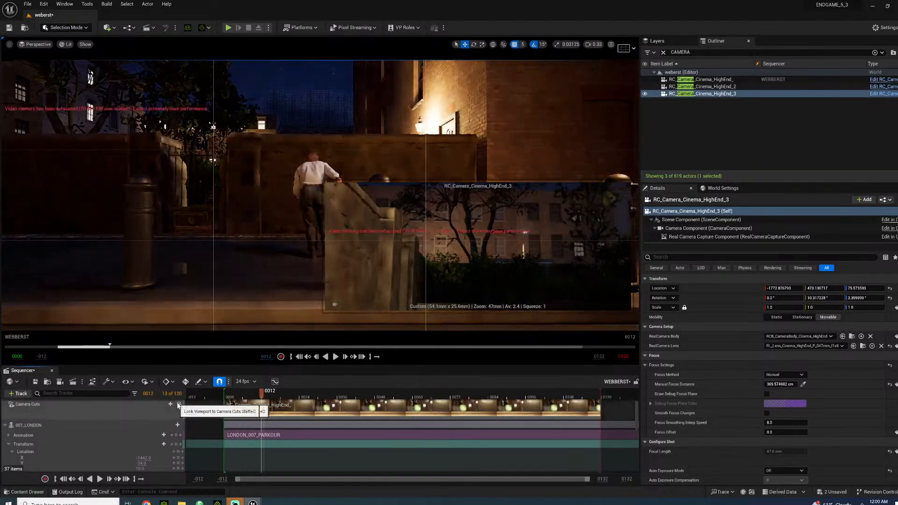
left_click(237, 391)
key("space")
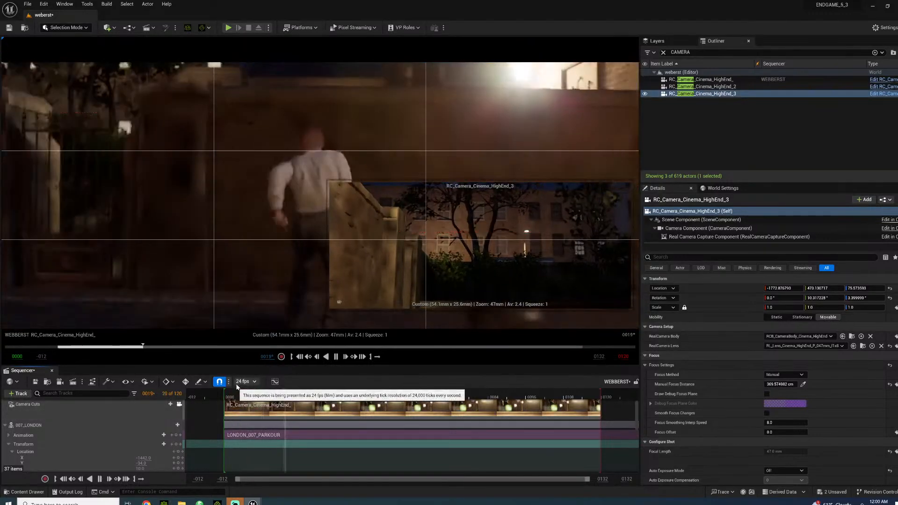
key("space")
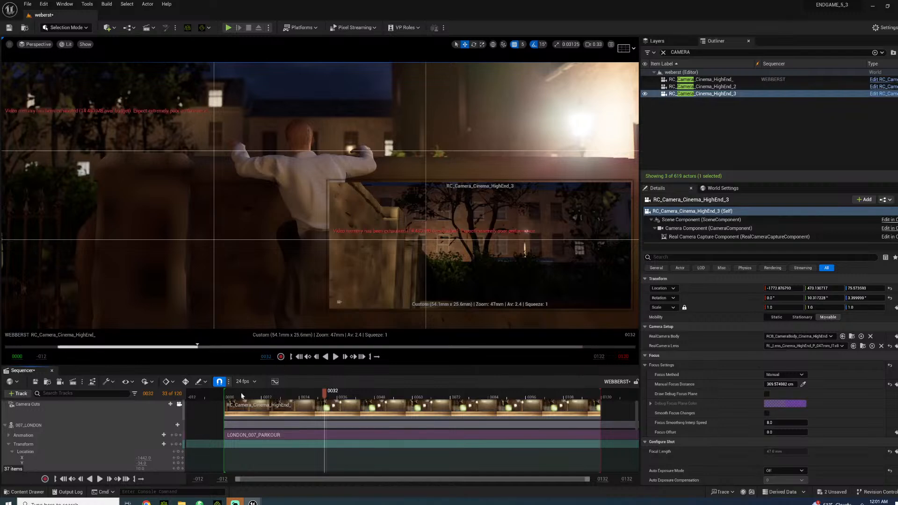
left_click_drag(239, 392, 337, 392)
key("space")
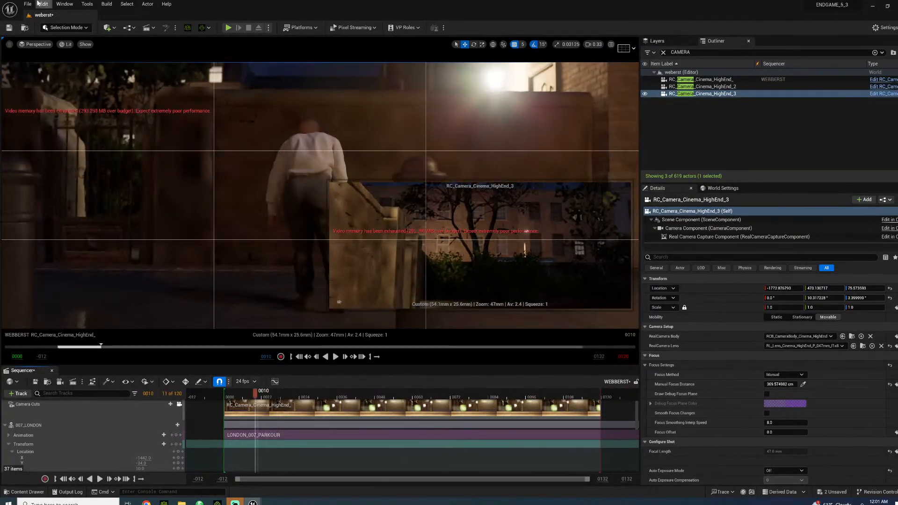
Save all modified files and queue the WEBBERST sequence in the Movie Render Queue with the ENDGAME_PRESET configuration
left_click(28, 3)
left_click(54, 97)
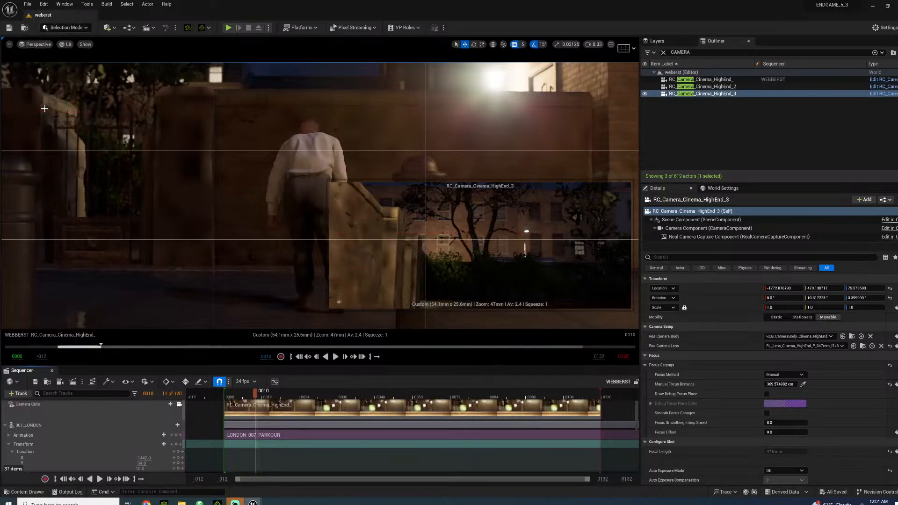
left_click(76, 384)
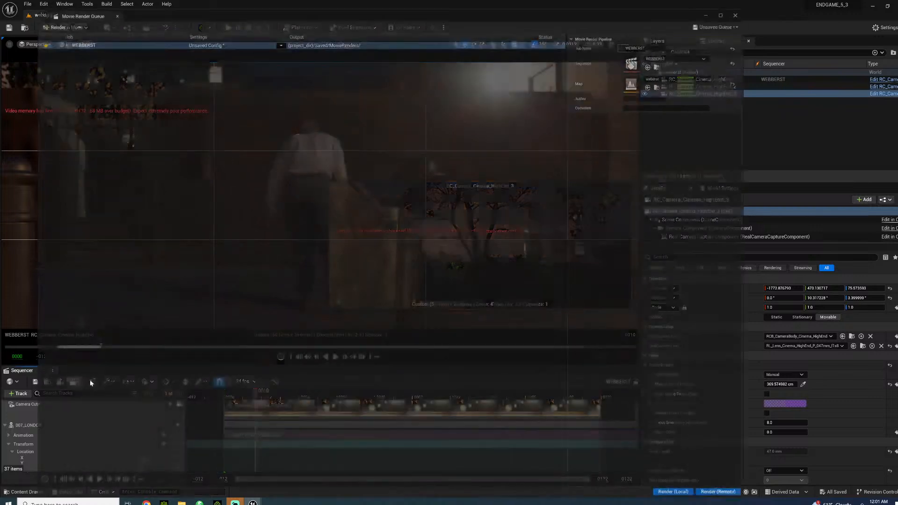
left_click(281, 42)
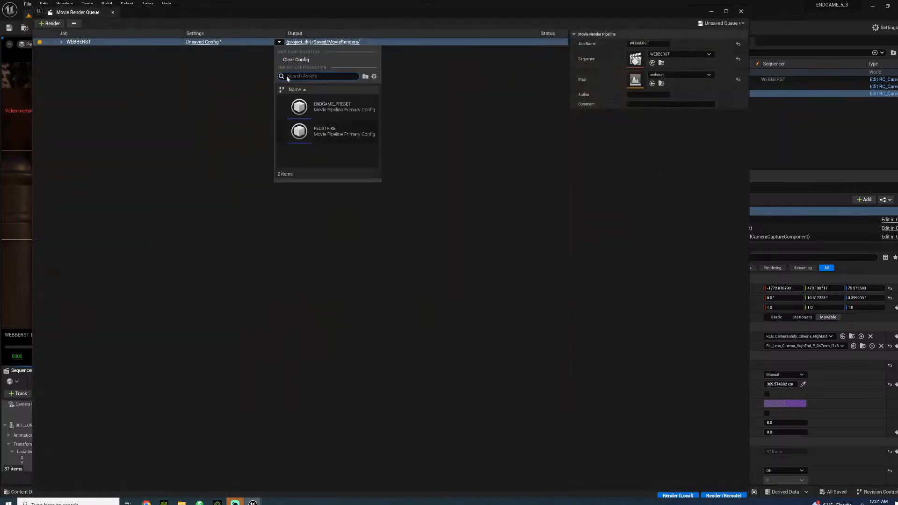
left_click(327, 107)
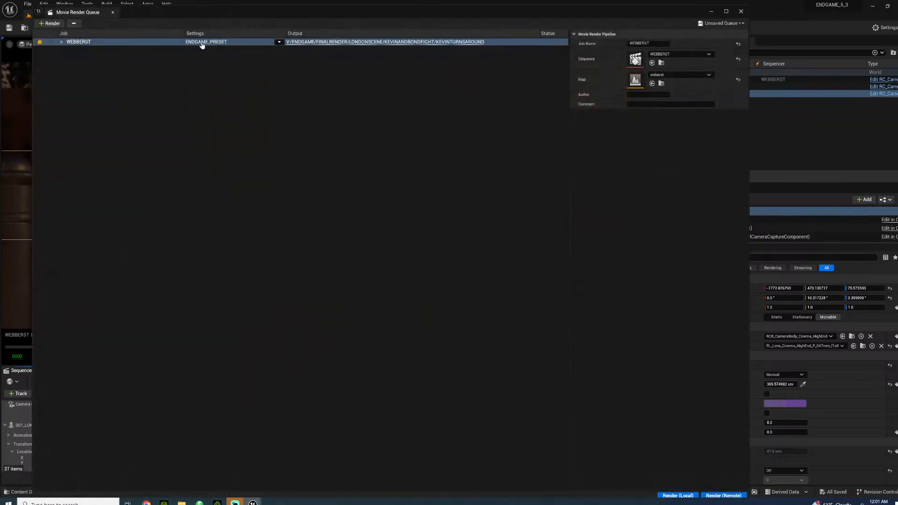
Open the queued job's output settings and browse for its output directory to the LONDONSCENE folder inside FINALRENDER
left_click(201, 42)
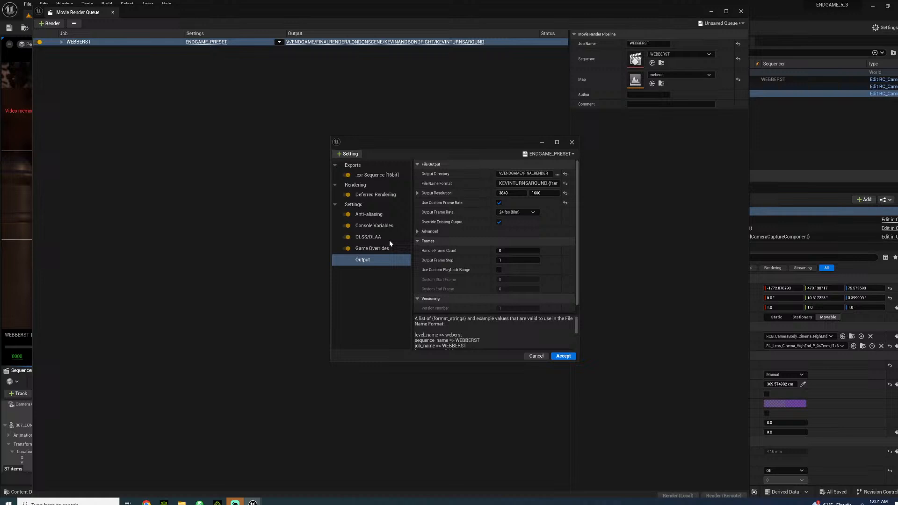
left_click(557, 174)
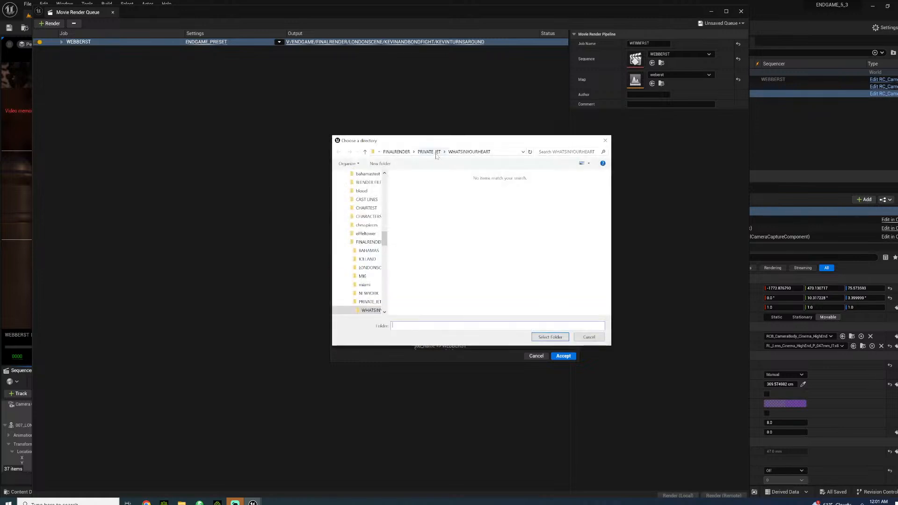
left_click(429, 151)
left_click(425, 152)
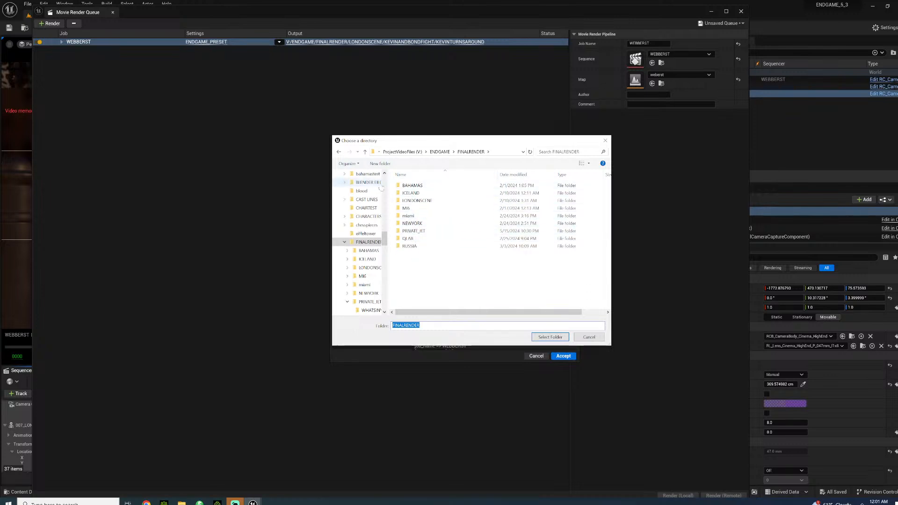
double_click(416, 201)
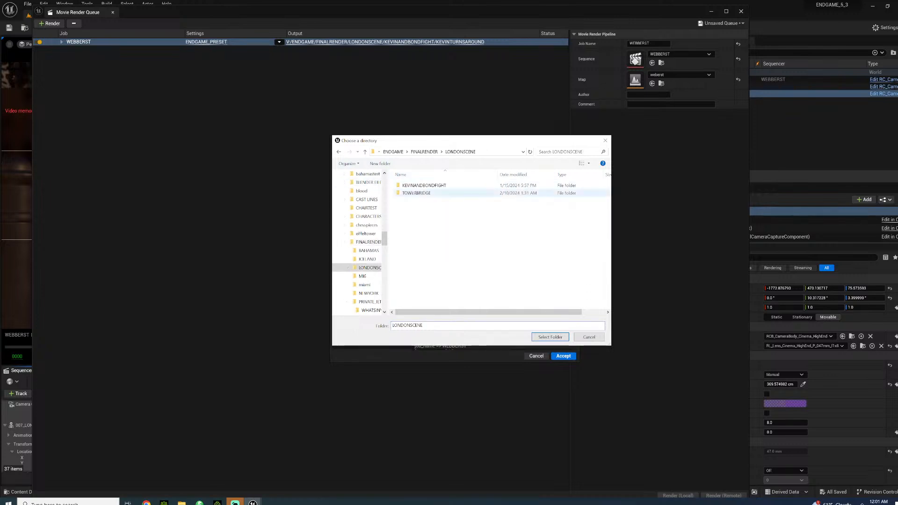
Create a folder named WEBBERST inside LONDONSCENE and select it as the render's output directory
left_click(380, 164)
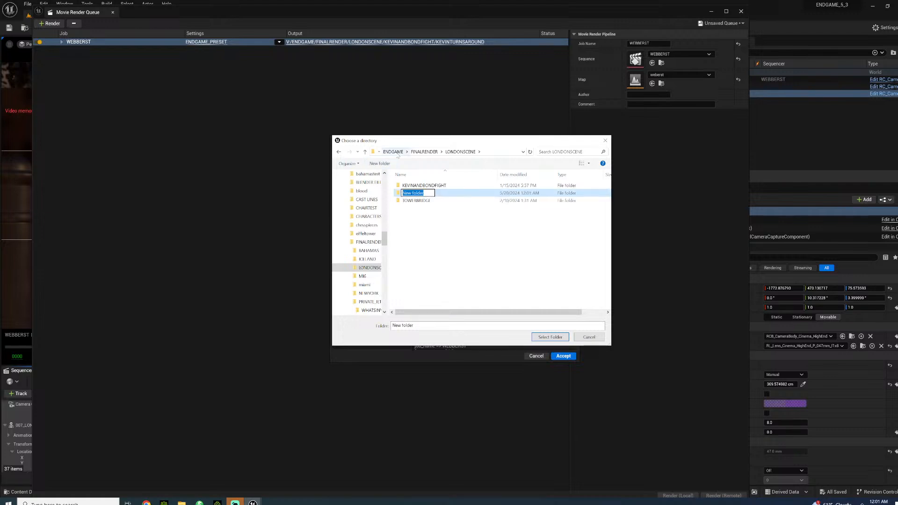
type("BRE")
type("BERS")
type("T")
key("Return")
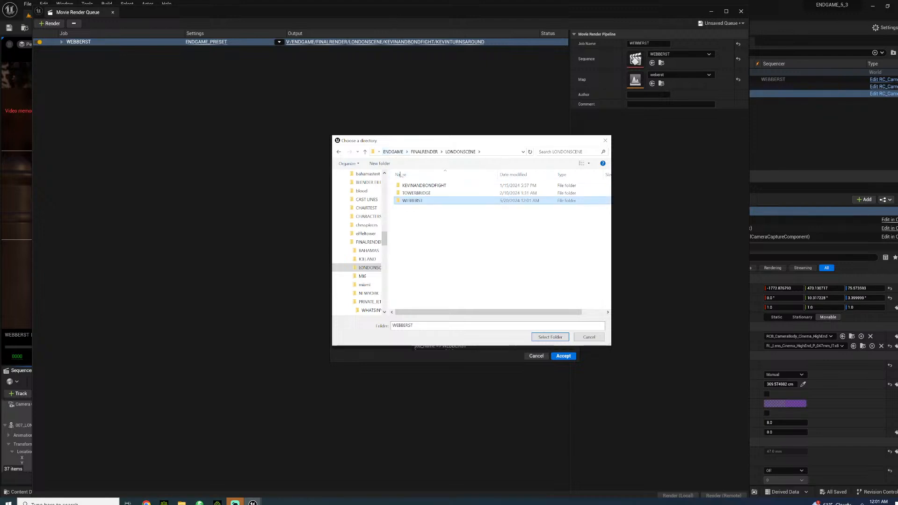
left_click(541, 338)
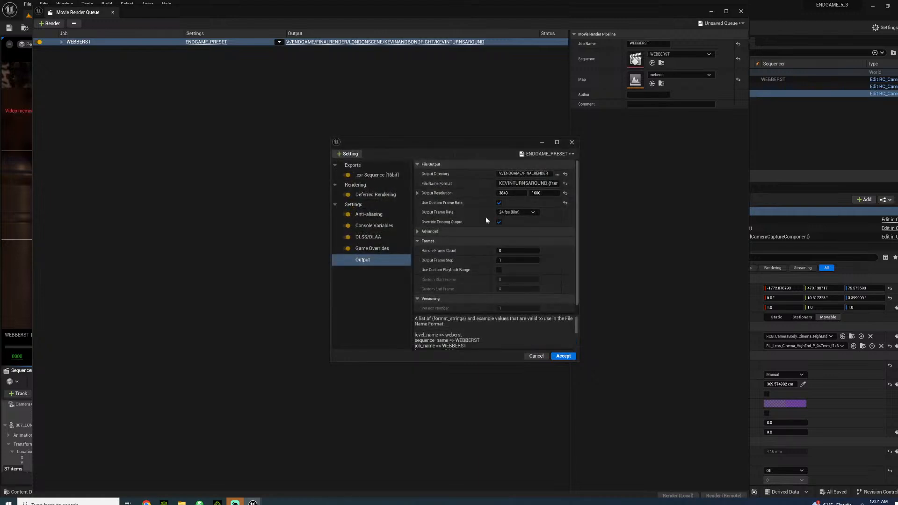
Create a folder named BONDPARKOURA inside the WEBBERST folder and select it as the render's output directory
left_click(557, 174)
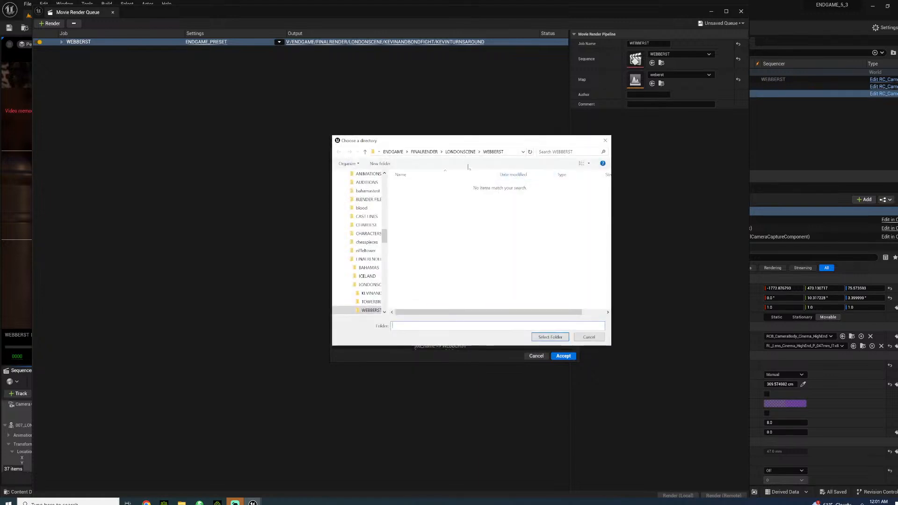
left_click(380, 164)
type("BONDPARKOURA")
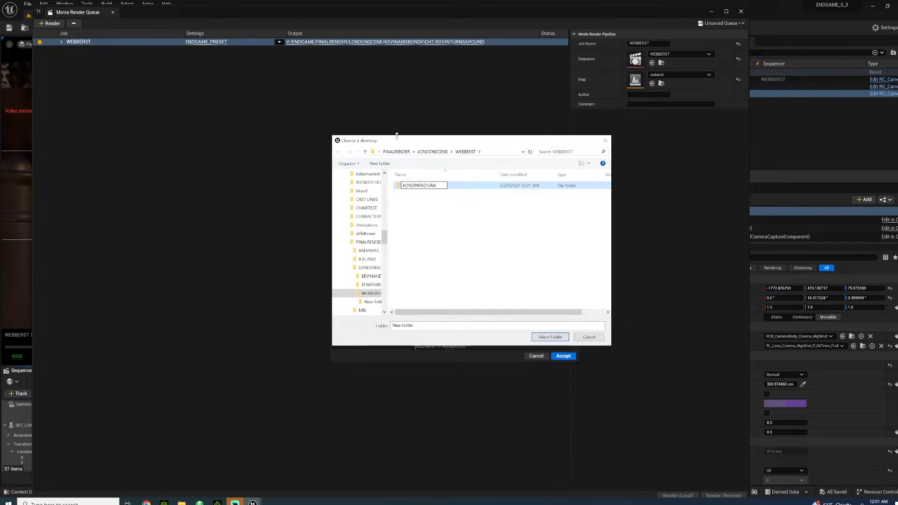
key("Return")
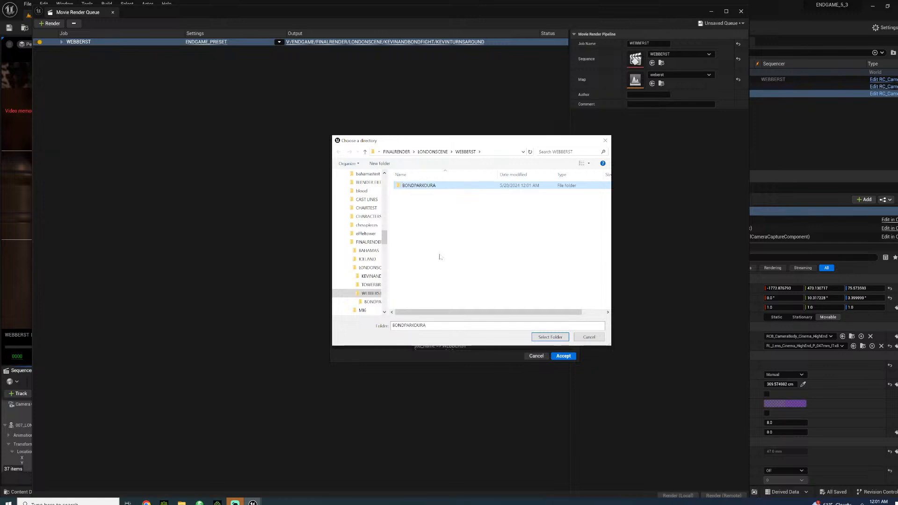
left_click(550, 337)
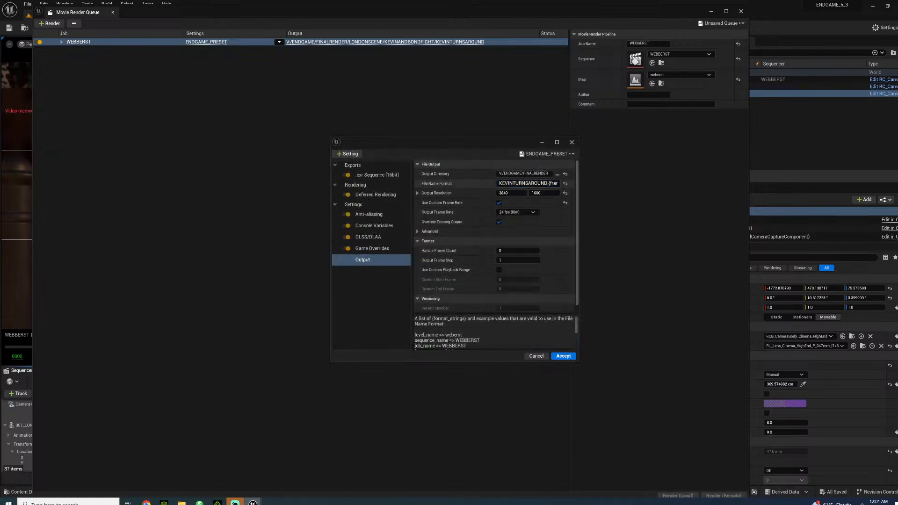
Replace KEYINTURNSAROUND in the output file name format with BONDPARKOURA, keeping the frame number token, and accept the render settings
double_click(524, 185)
type("BONDPARKOUER")
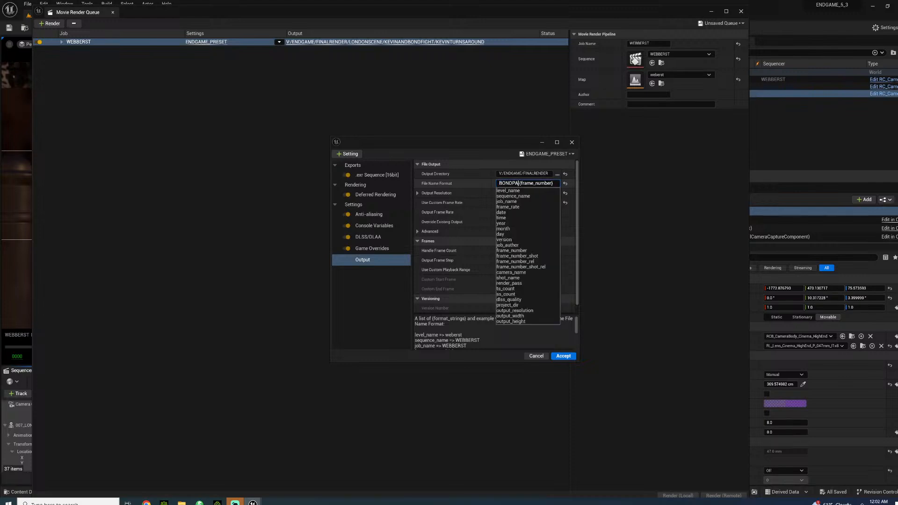
key("BackSpace")
key("BackSpace")
type("RKOUR")
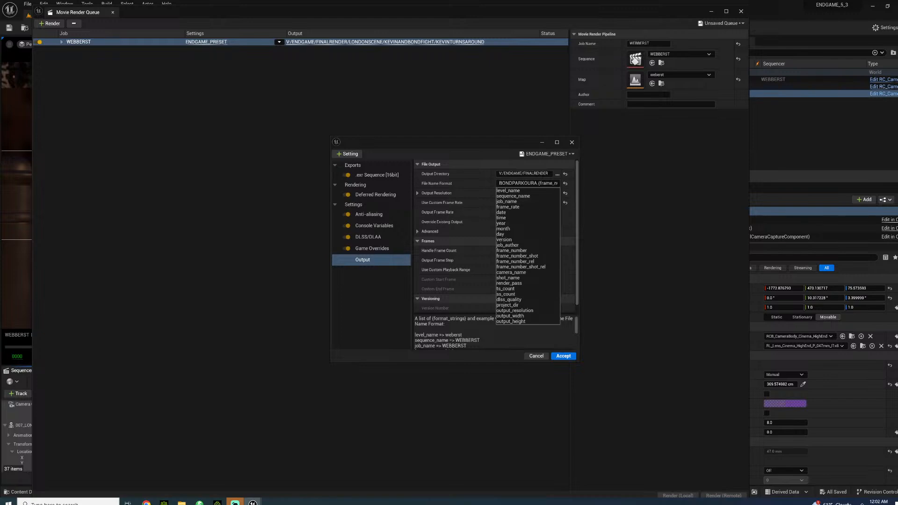
left_click(563, 356)
Switch to iClone 8 and close the program, answering its closing prompt
left_click(217, 502)
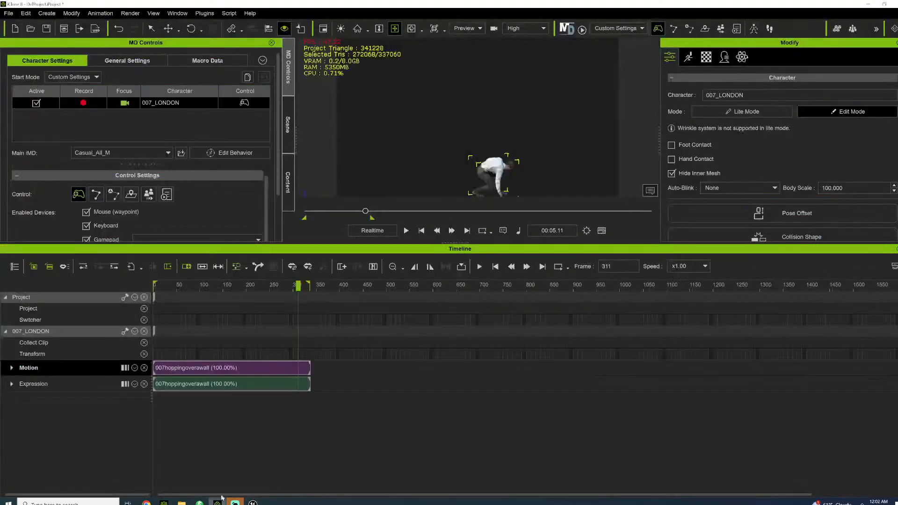
left_click(891, 4)
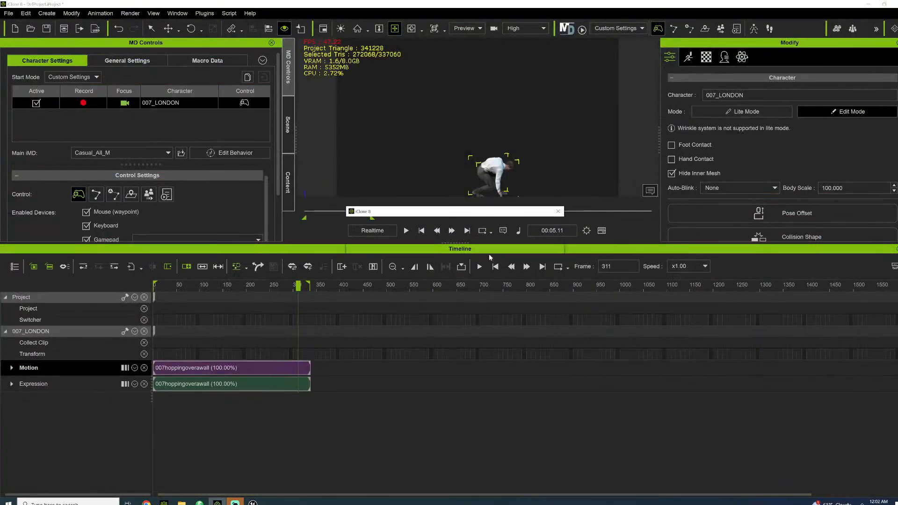
left_click(470, 275)
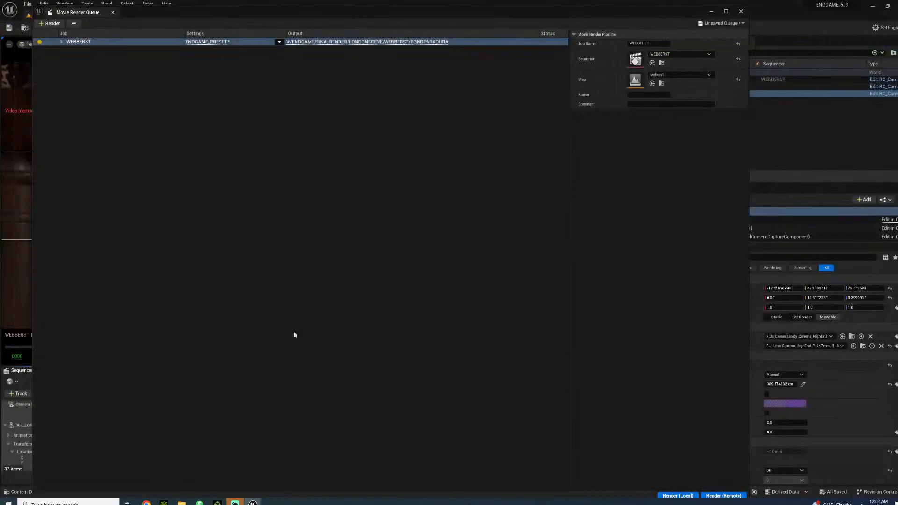
Minimize the Movie Render Queue and replay the opening of the WEBBERST sequence up to frame 26
left_click(712, 12)
left_click(238, 396)
key("space")
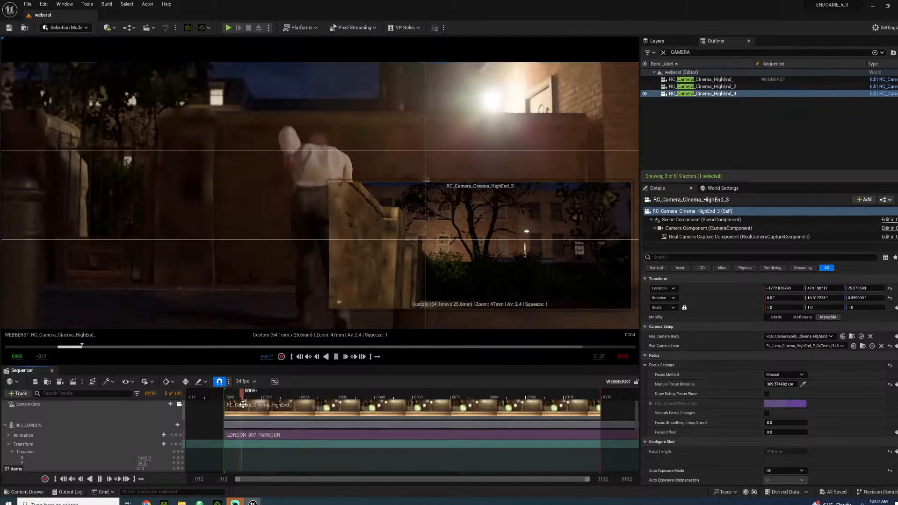
key("space")
Bring back the Movie Render Queue and render the WEBBERST job locally
left_click(254, 503)
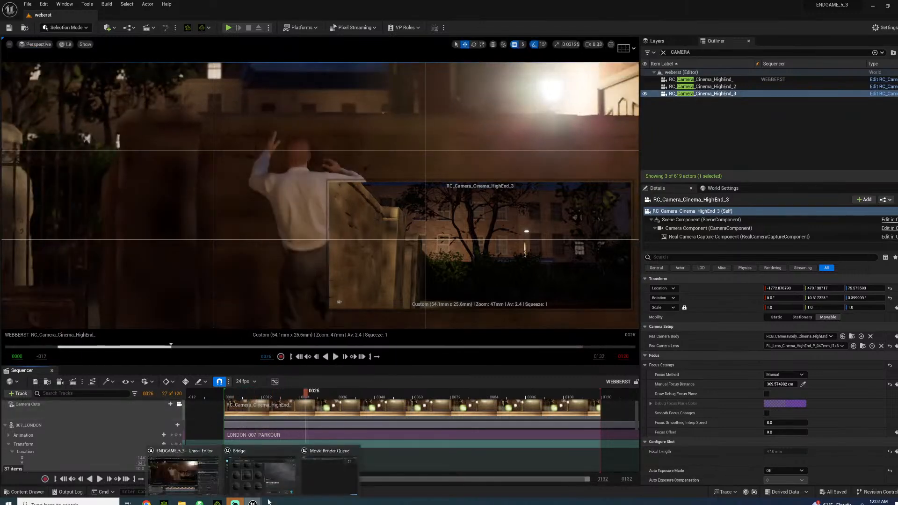
left_click(316, 477)
left_click(665, 496)
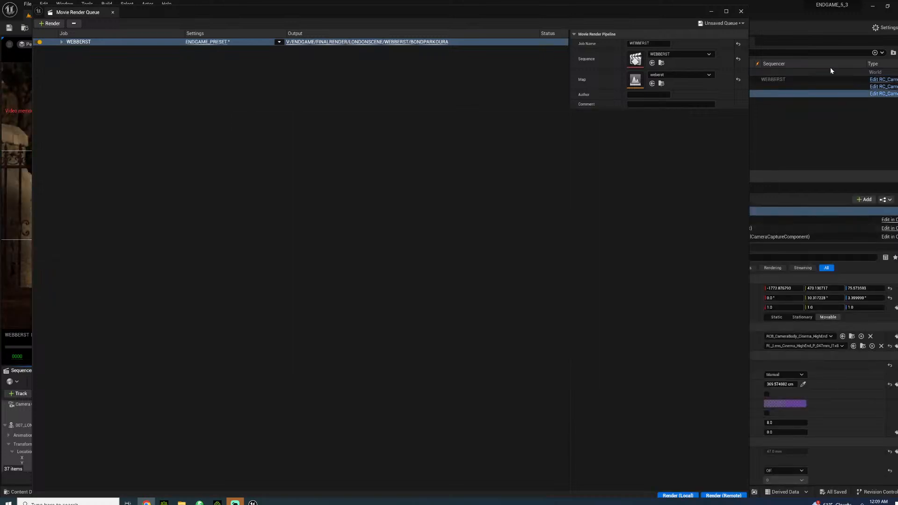
Close the Movie Render Queue and delete the camera cut section and the RC_Camera_Cinema_HighEnd_ track from the sequence
left_click(741, 14)
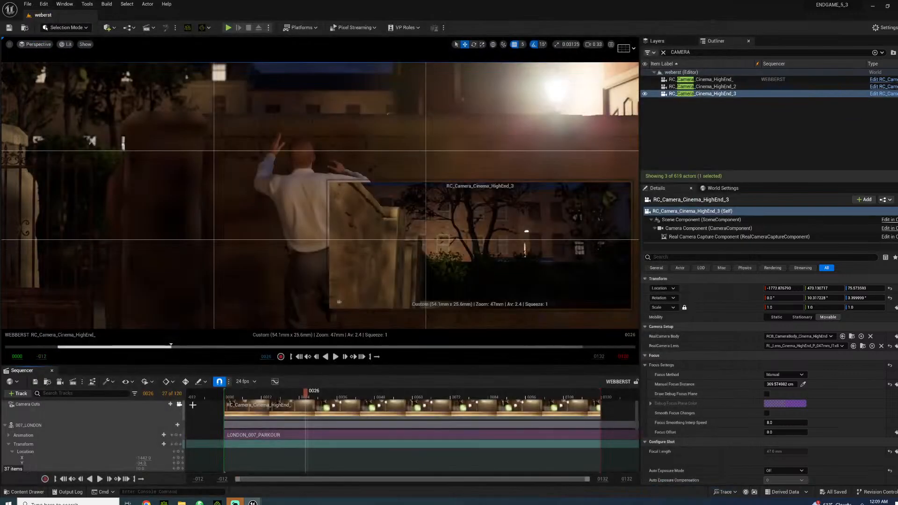
left_click(274, 408)
key("Delete")
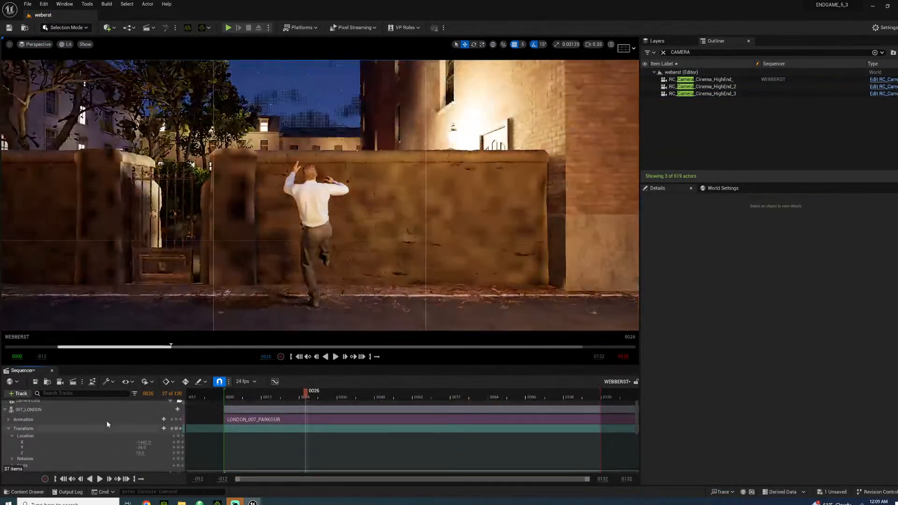
scroll(87, 443, "down", 5)
scroll(85, 431, "up", 2)
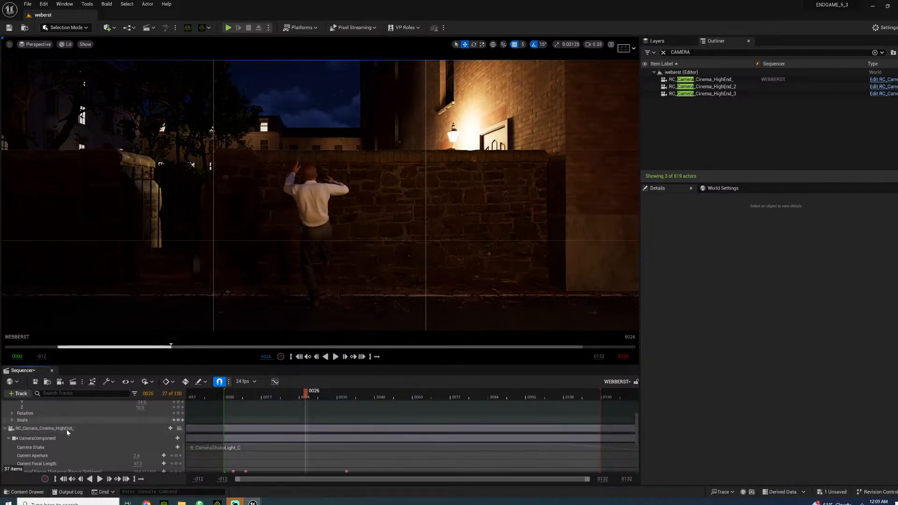
left_click(67, 429)
key("Delete")
Pilot the RC_Camera_Cinema_HighEnd_3 actor and add it to the WEBBERST sequence
left_click(693, 94)
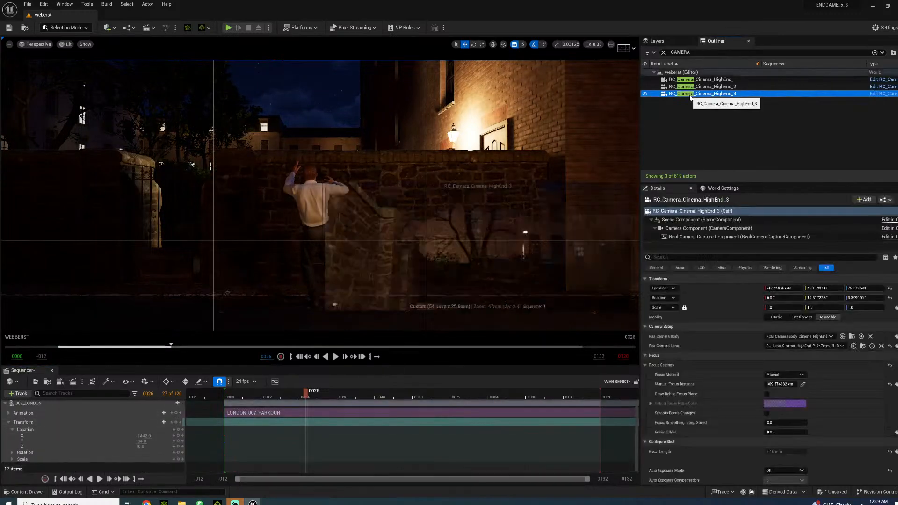
right_click(693, 95)
left_click(734, 180)
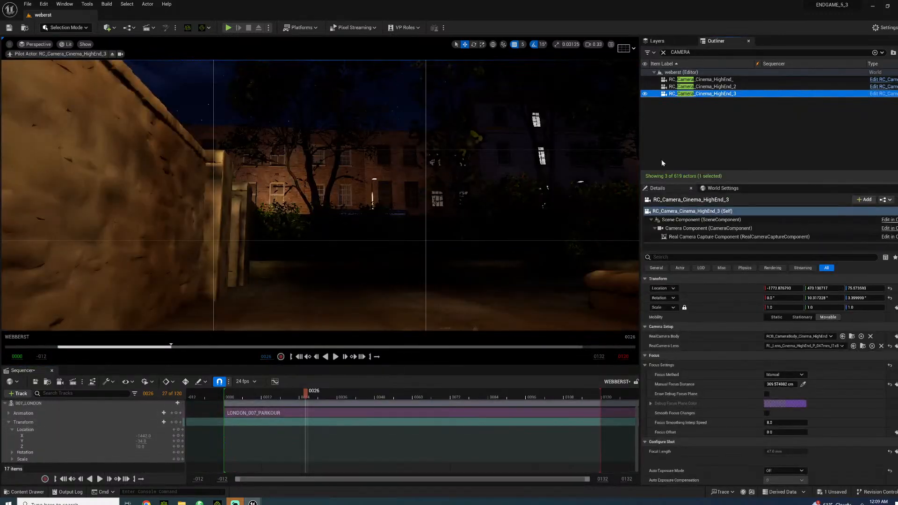
left_click_drag(679, 96, 141, 425)
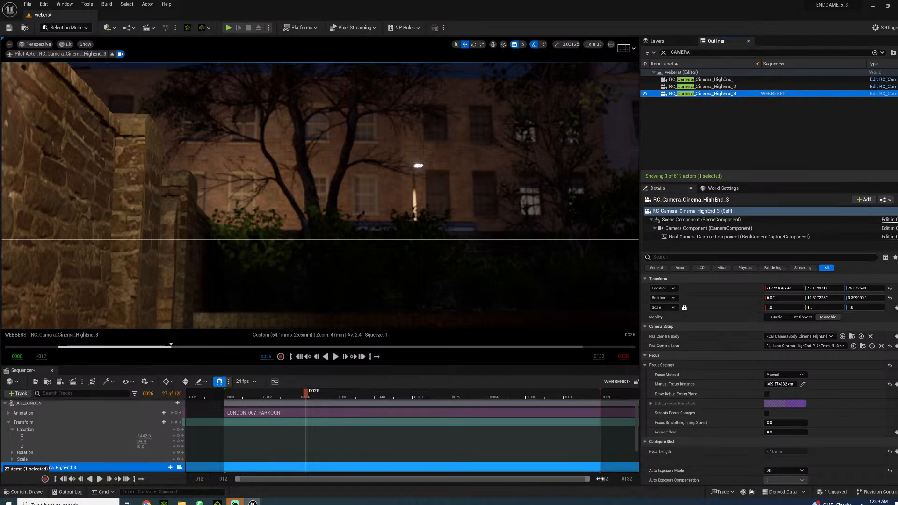
Set the timeline's view range end to 200 and extend the playback range to the end of the LONDON_007_PARKOUR animation
left_click(602, 479)
type("200")
key("Return")
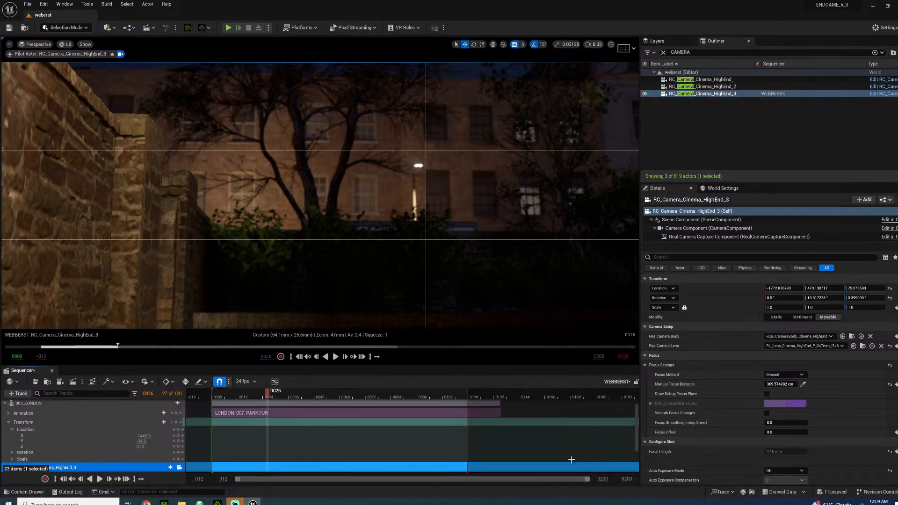
left_click_drag(467, 394, 502, 396)
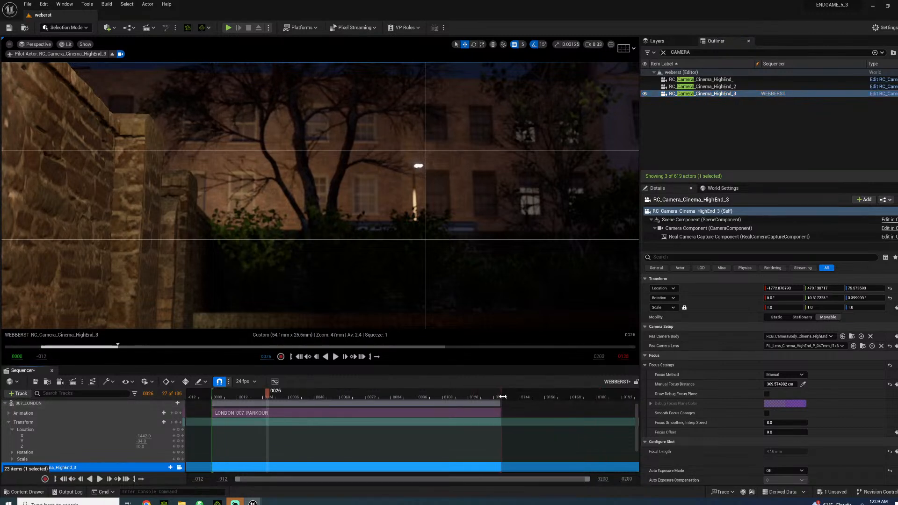
At frame 89, rotate RC_Camera_Cinema_HighEnd_3 to about 24.75° pitch and -10.69° yaw, framing the character on the wall, and key its transform
left_click_drag(264, 398, 401, 396)
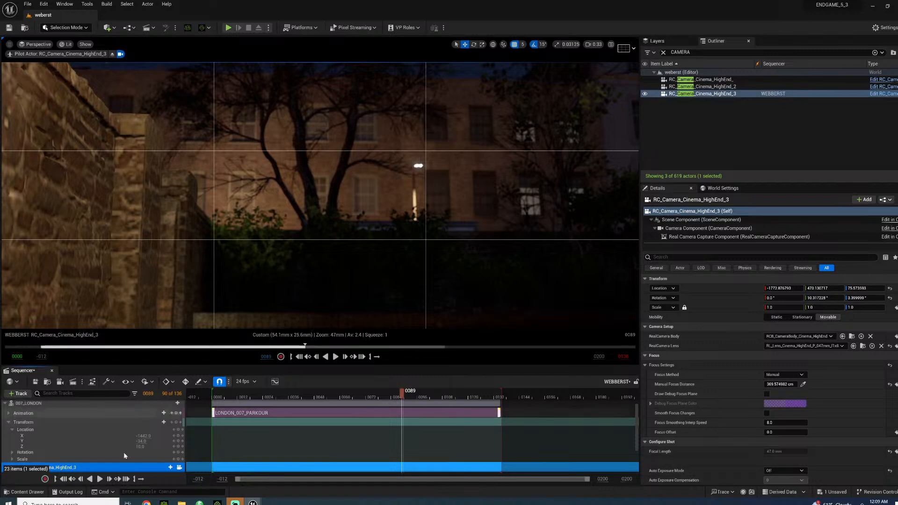
scroll(93, 453, "down", 2)
scroll(40, 456, "down", 1)
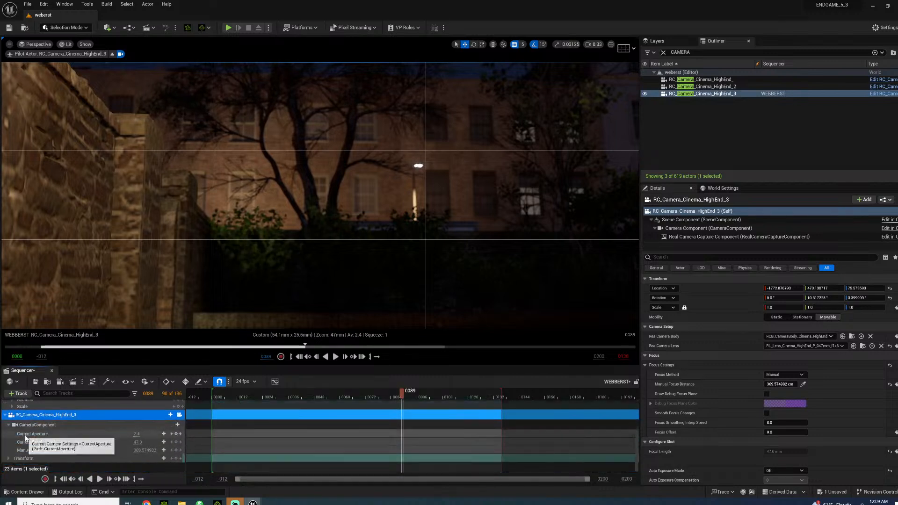
scroll(88, 442, "down", 1)
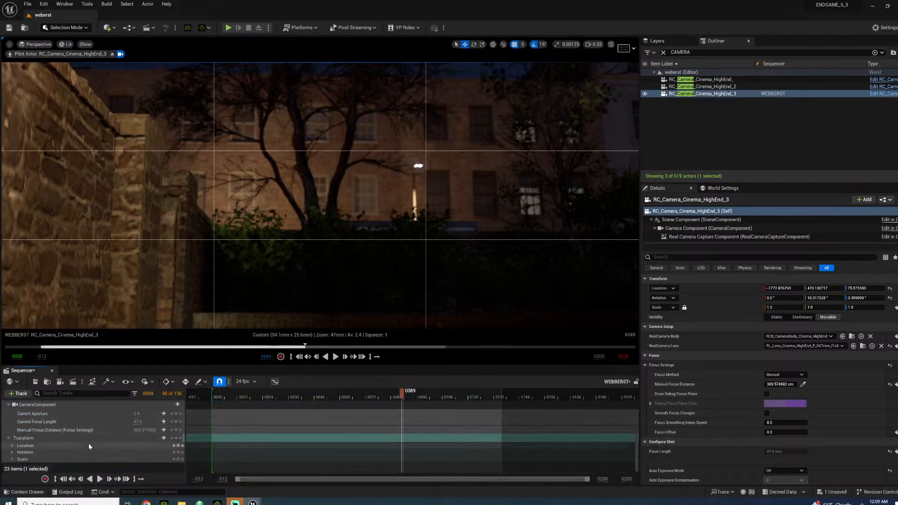
left_click(12, 453)
mouse_move(142, 463)
left_mouse_down()
mouse_move(169, 463)
mouse_move(144, 464)
mouse_move(161, 463)
mouse_move(142, 453)
mouse_move(196, 453)
mouse_move(144, 457)
left_mouse_up()
scroll(119, 454, "down", 1)
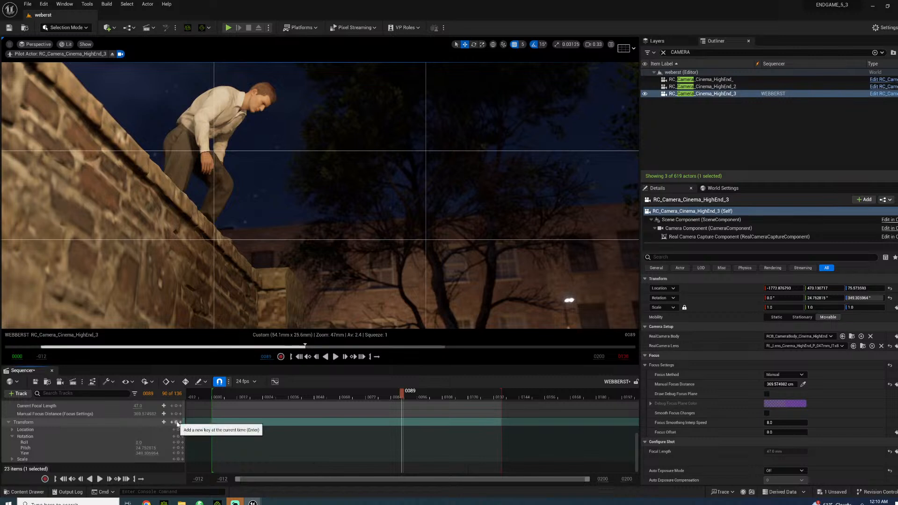
left_click(178, 422)
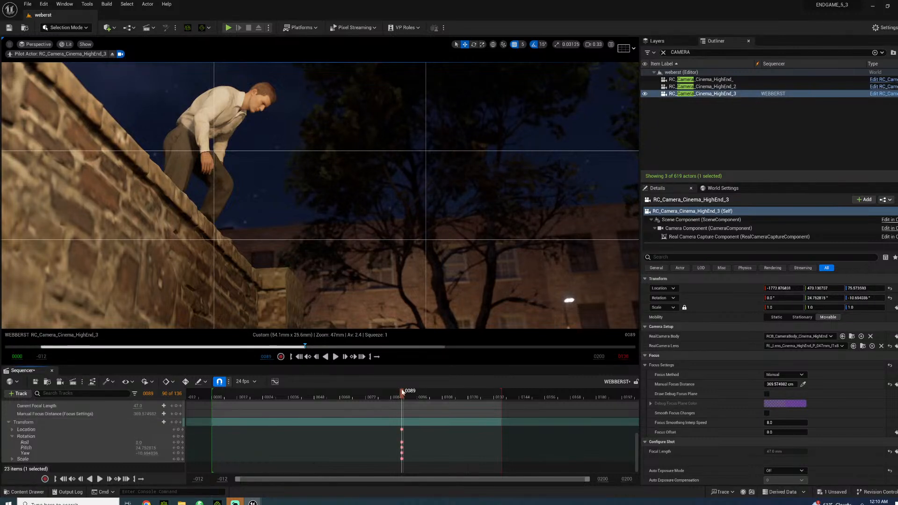
At frame 101, key the camera's yaw at -5 to follow the character dropping off the wall
left_click_drag(402, 391, 429, 395)
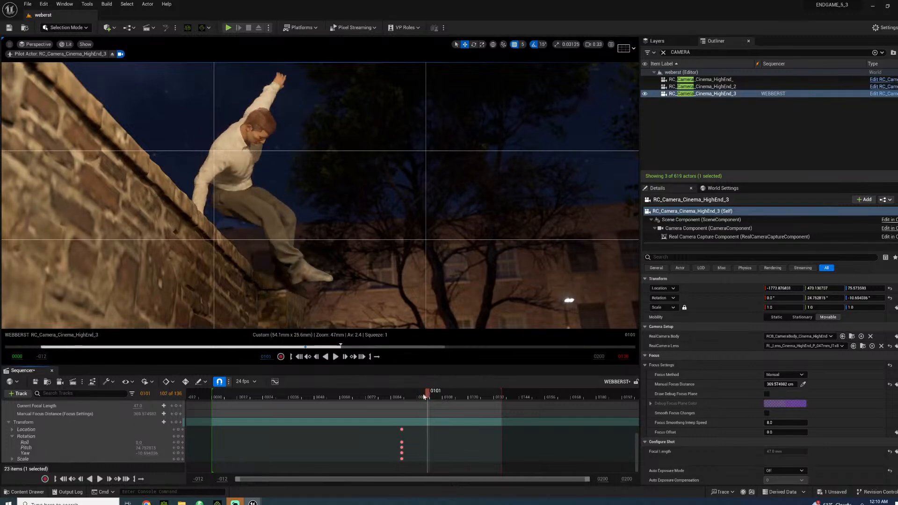
mouse_move(149, 454)
left_mouse_down()
mouse_move(162, 454)
mouse_move(153, 454)
left_mouse_up()
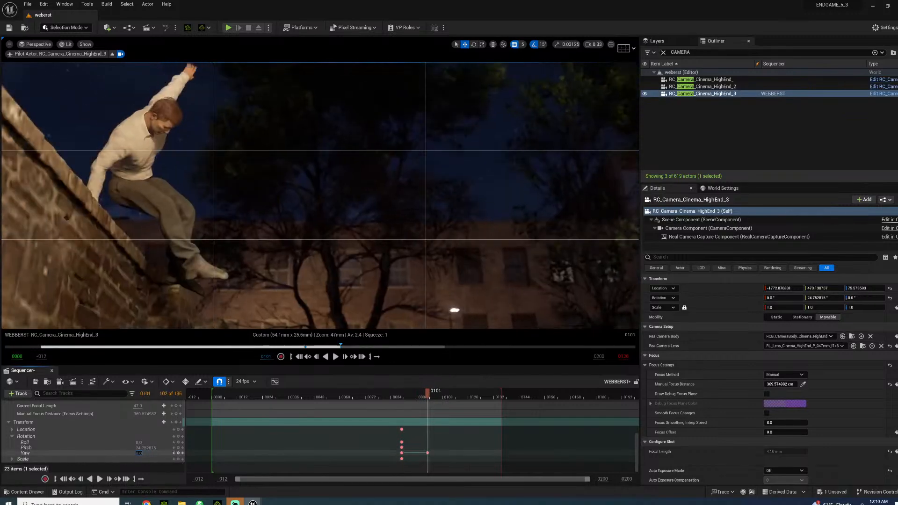
left_click(139, 453)
type("-2")
key("Return")
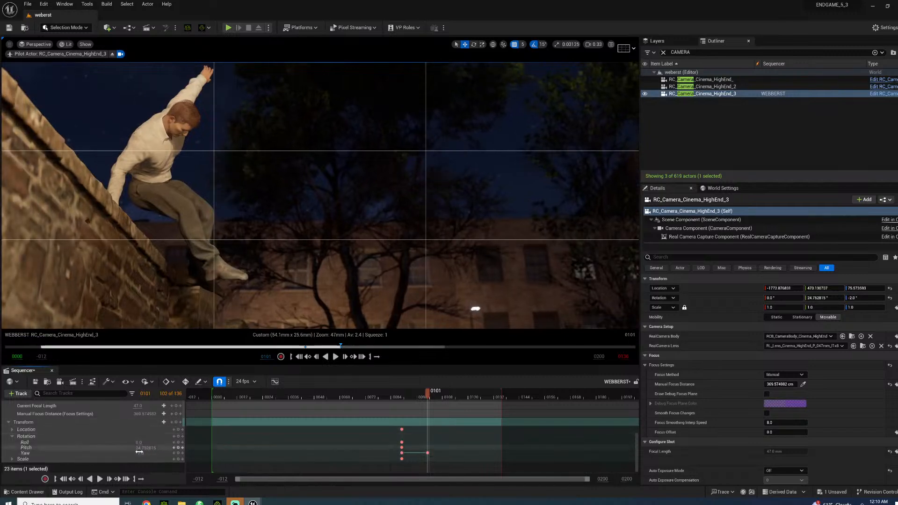
left_click(140, 453)
type("-5")
key("Return")
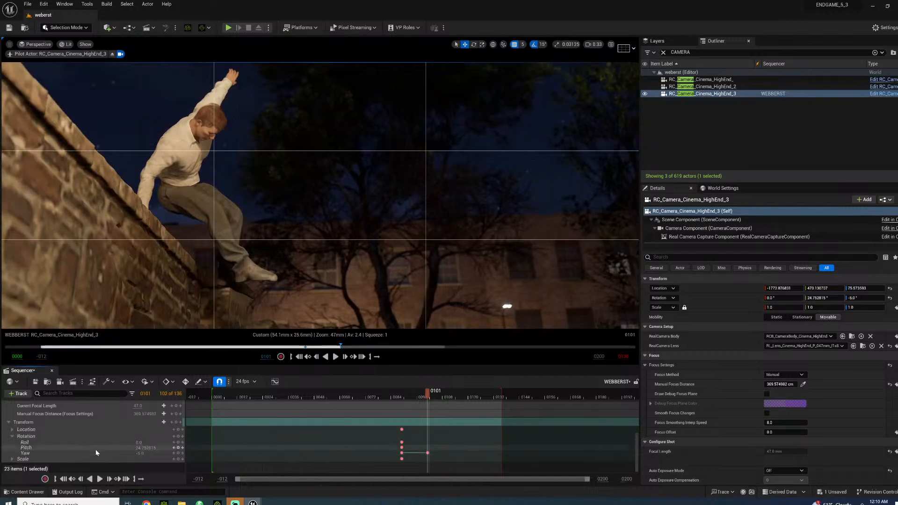
At frame 106, key the camera's rotation with yaw -2, roll 0 and pitch 22
left_click_drag(402, 391, 442, 395)
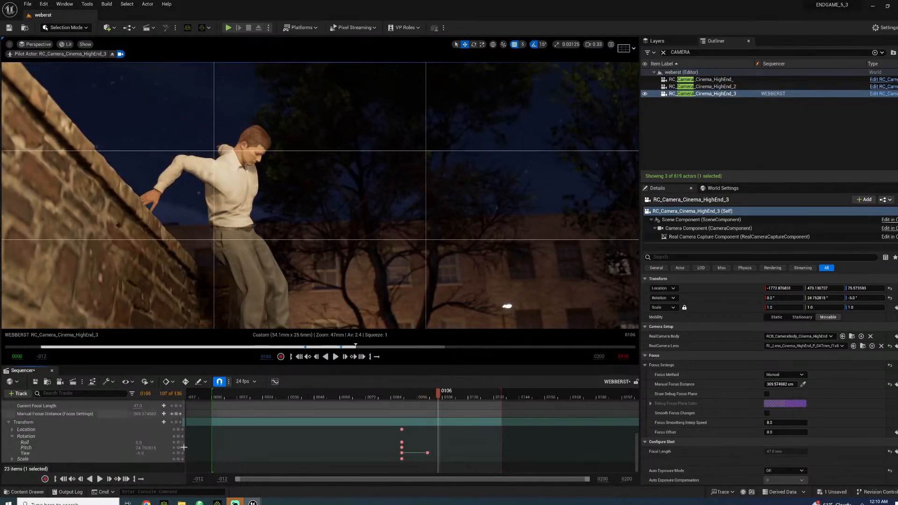
left_click(140, 453)
type("-2")
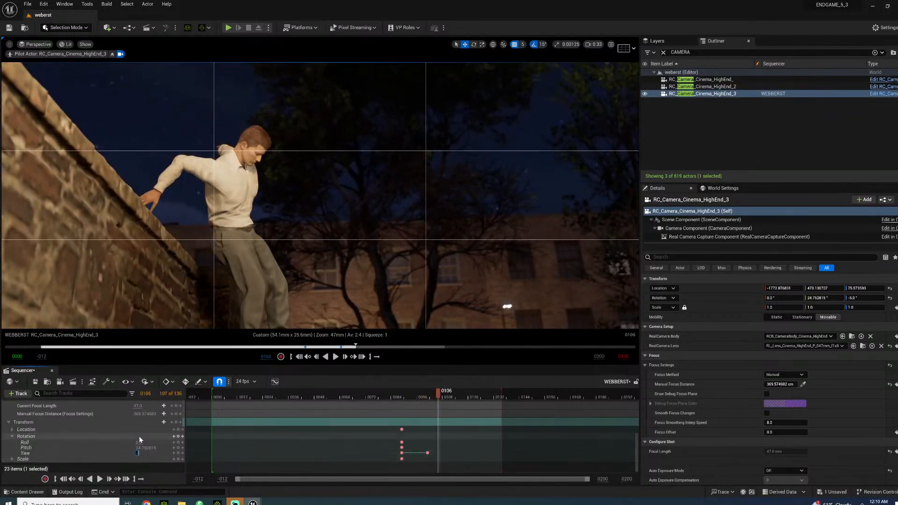
key("Return")
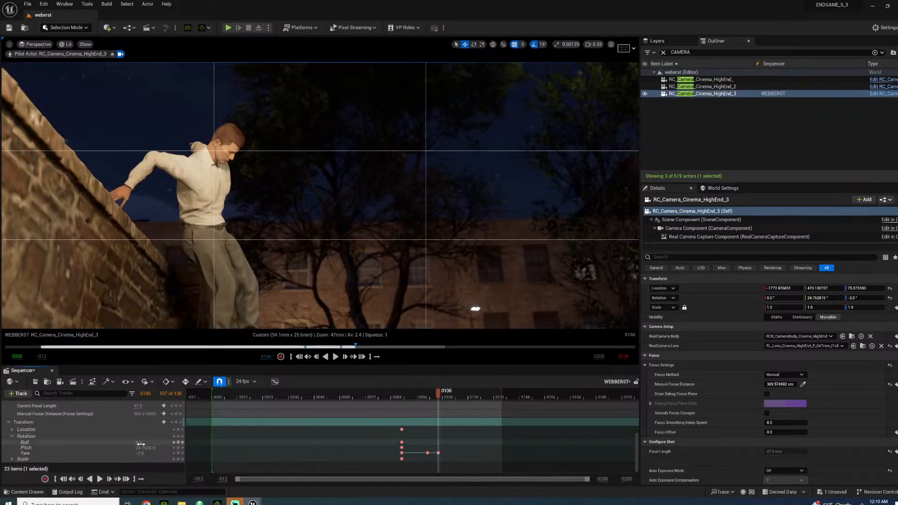
left_click(140, 443)
key("Return")
left_click(143, 447)
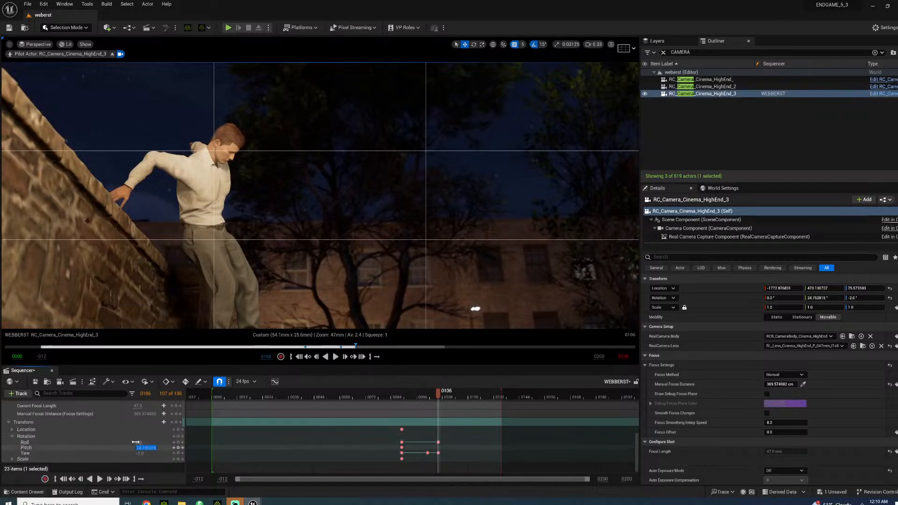
type("22")
key("Return")
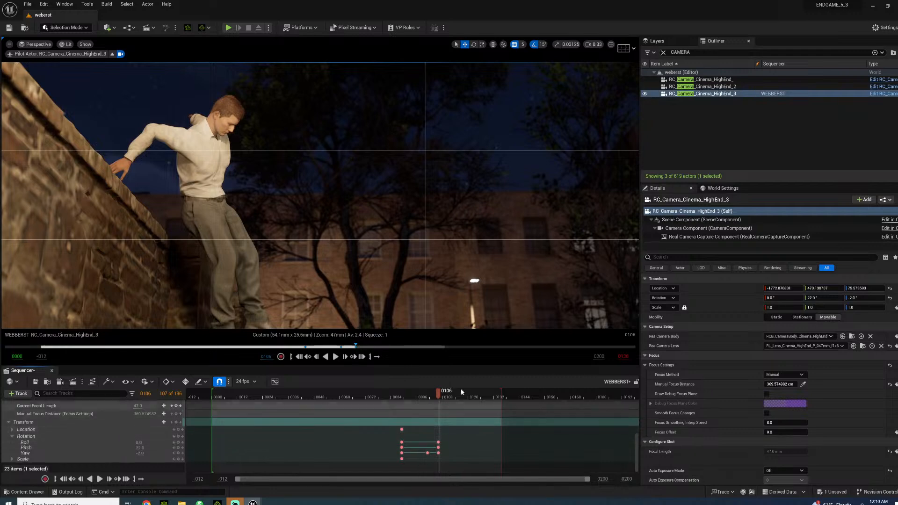
At frame 112, key the camera's rotation with pitch about 10.8 and yaw 2 to follow the character down the wall
mouse_move(438, 392)
left_mouse_down()
mouse_move(405, 392)
mouse_move(453, 392)
left_mouse_up()
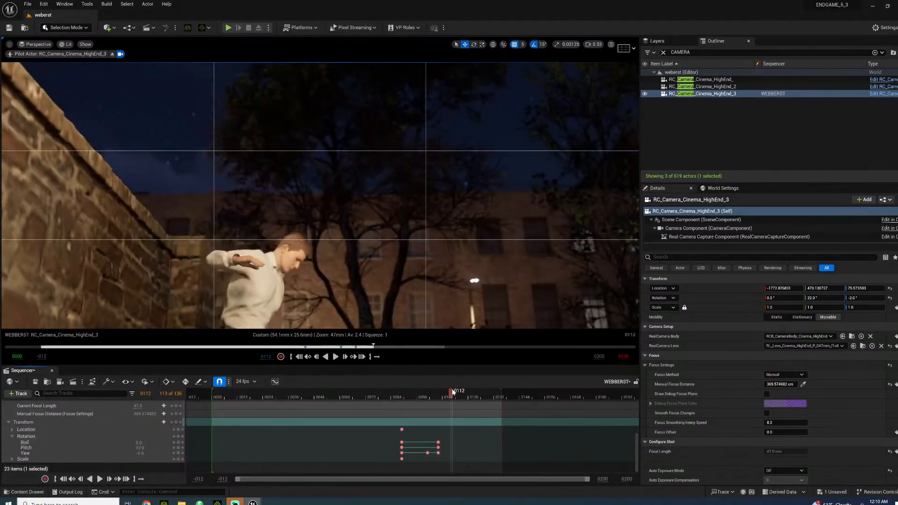
left_click(140, 453)
type("0")
key("Return")
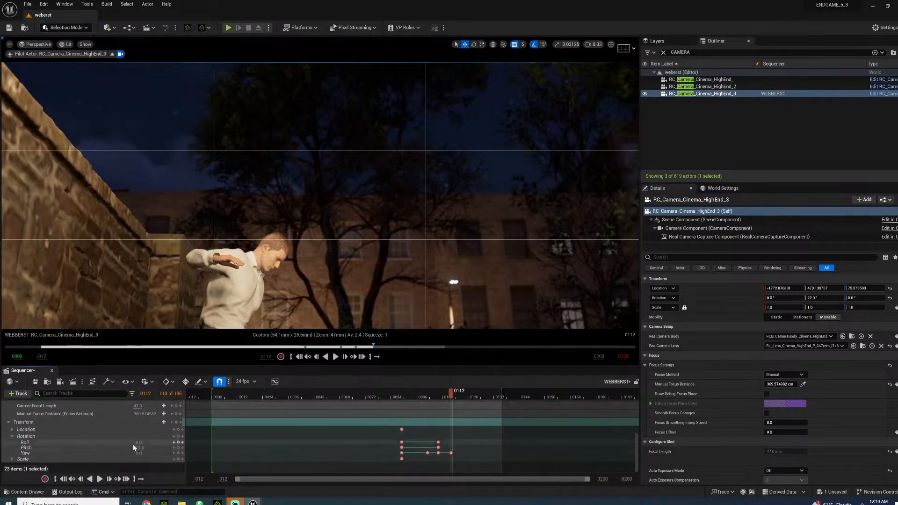
mouse_move(140, 448)
left_mouse_down()
mouse_move(71, 448)
mouse_move(144, 447)
left_mouse_up()
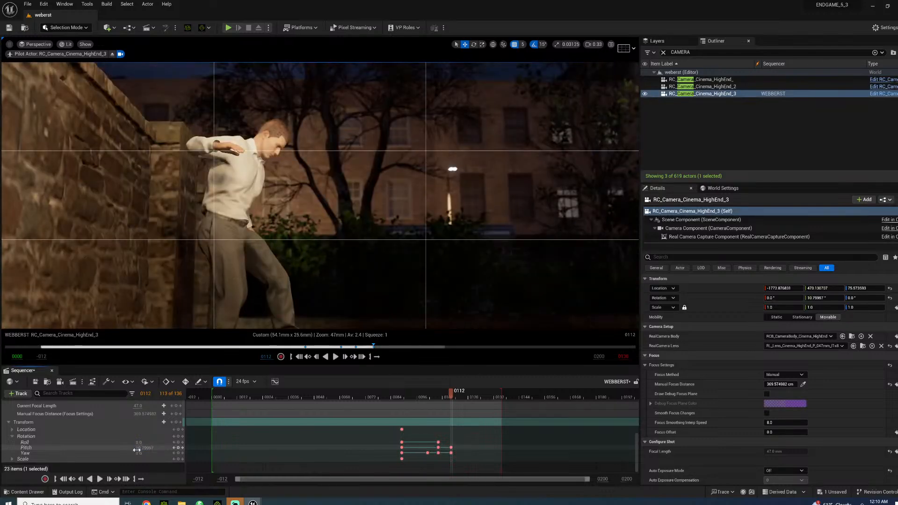
left_click(139, 453)
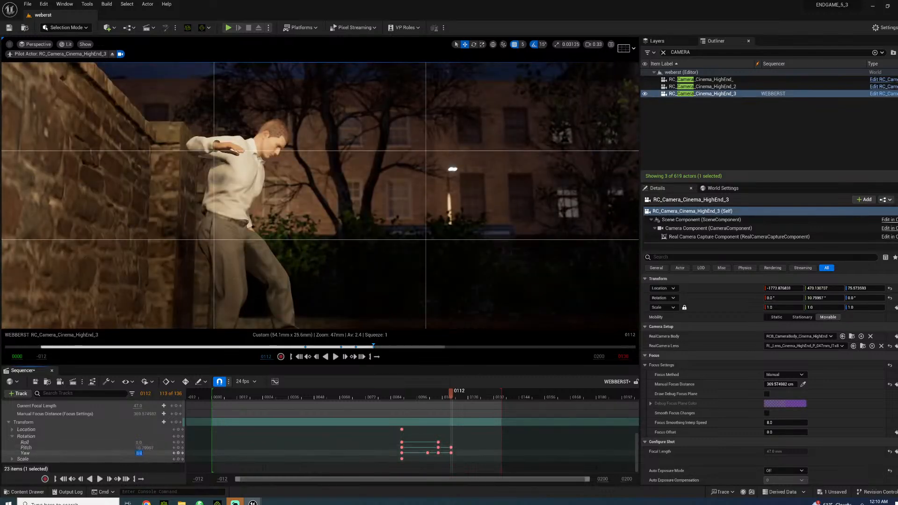
type("2")
key("Return")
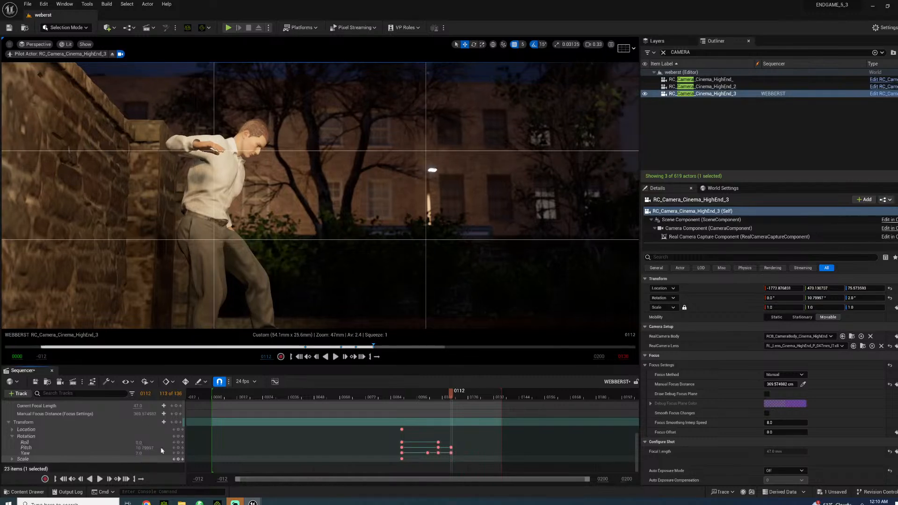
Review the camera move, then at frame 116 key the camera's pitch at 0 and yaw at 4 on the crouching character
left_click(404, 397)
key("space")
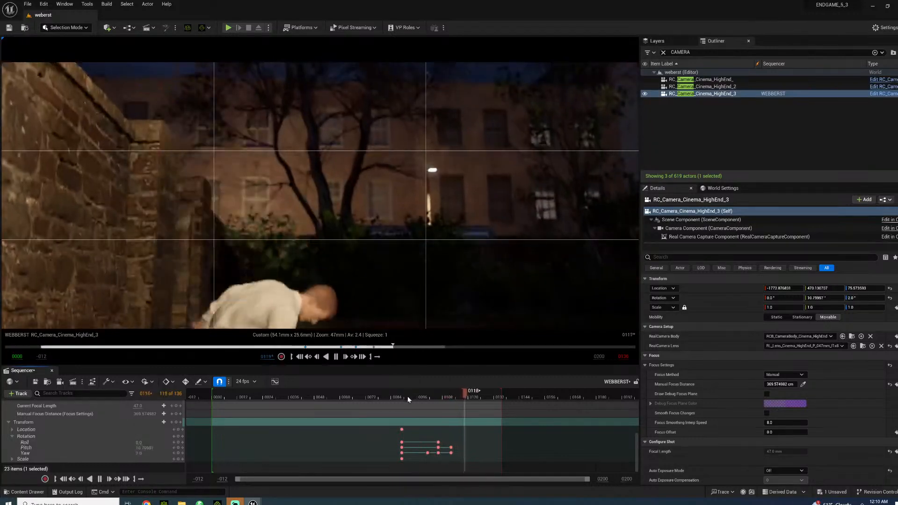
key("space")
left_click_drag(450, 396, 461, 397)
left_click(132, 442)
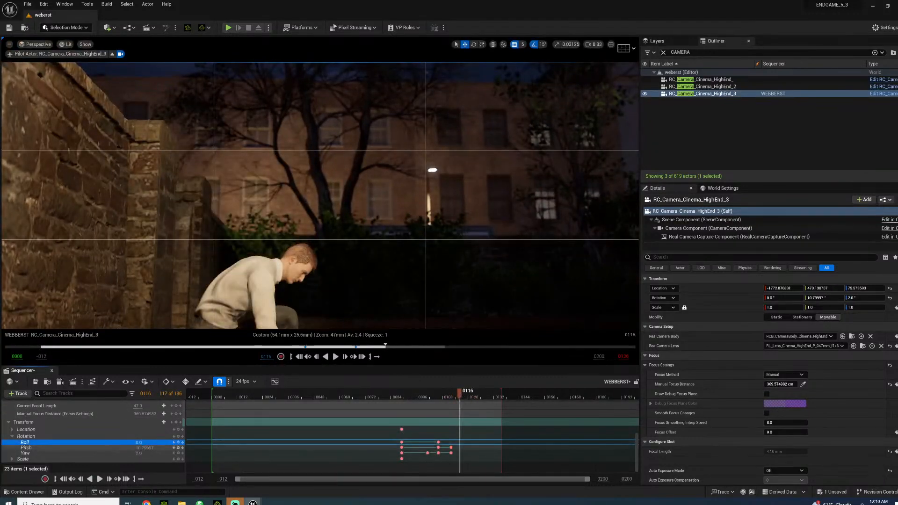
type("0")
key("Return")
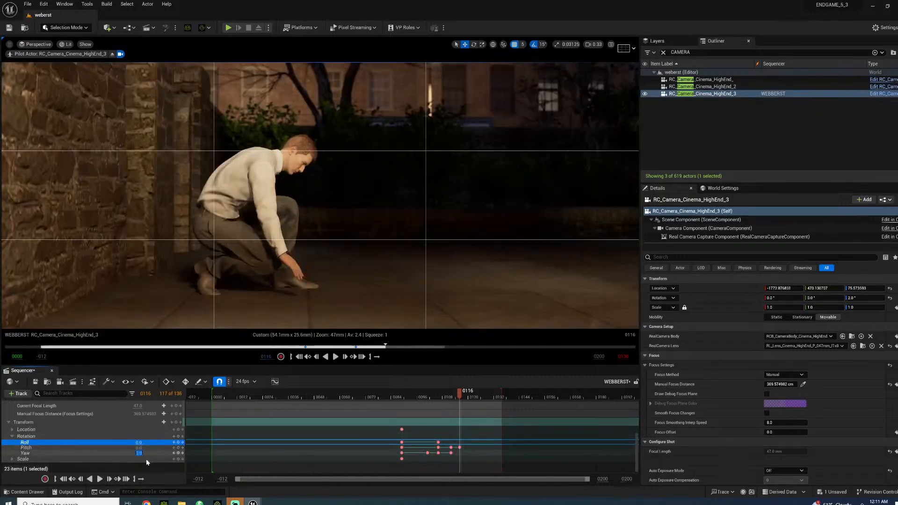
type("4")
key("Return")
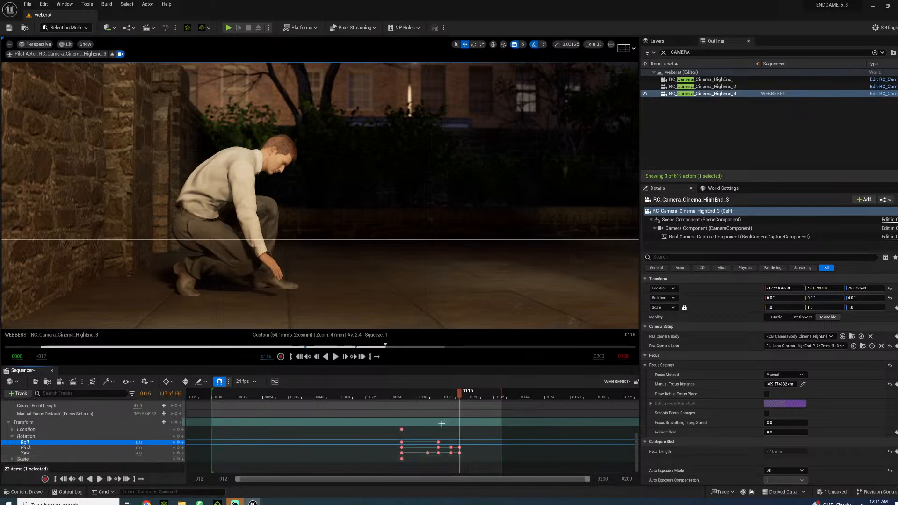
Key the camera's pitch at -5 on frame 121 and at 2 on frame 128 to follow the character's landing and rise
left_click_drag(468, 394, 499, 387)
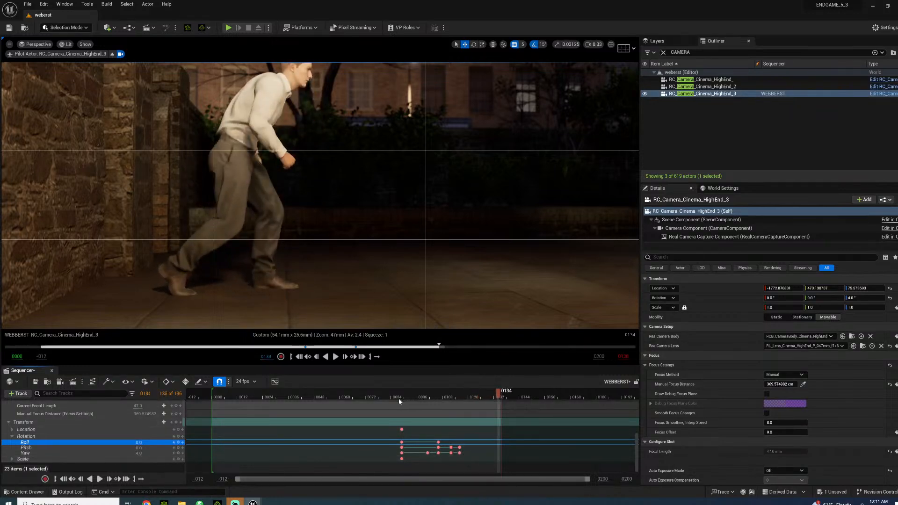
left_click_drag(399, 401, 370, 397)
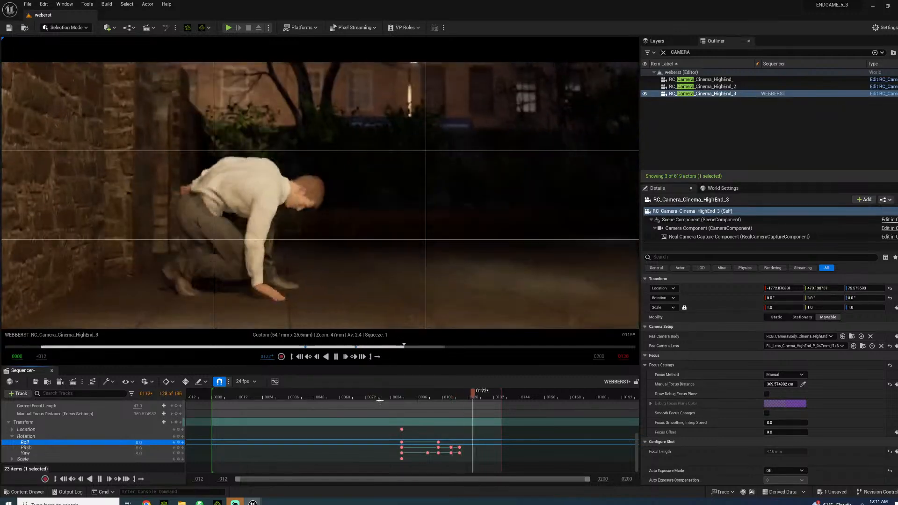
left_click_drag(463, 397, 473, 397)
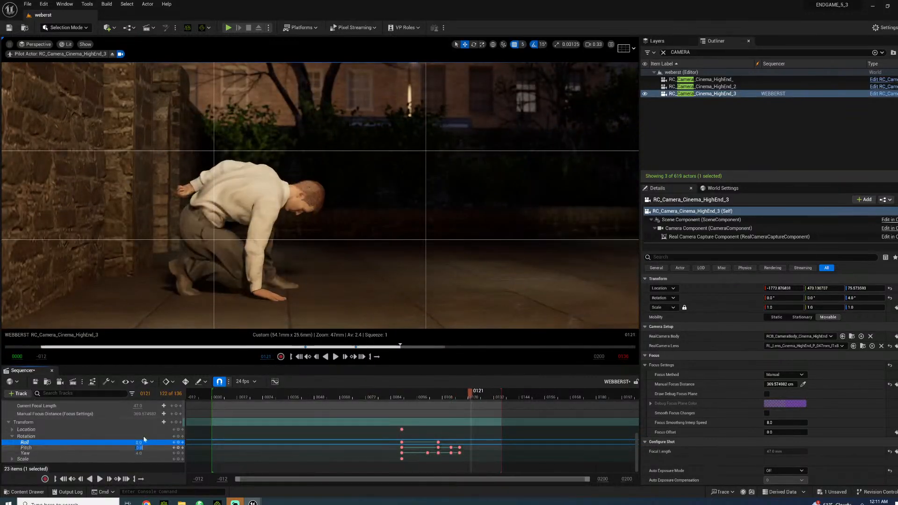
type("-5")
key("Return")
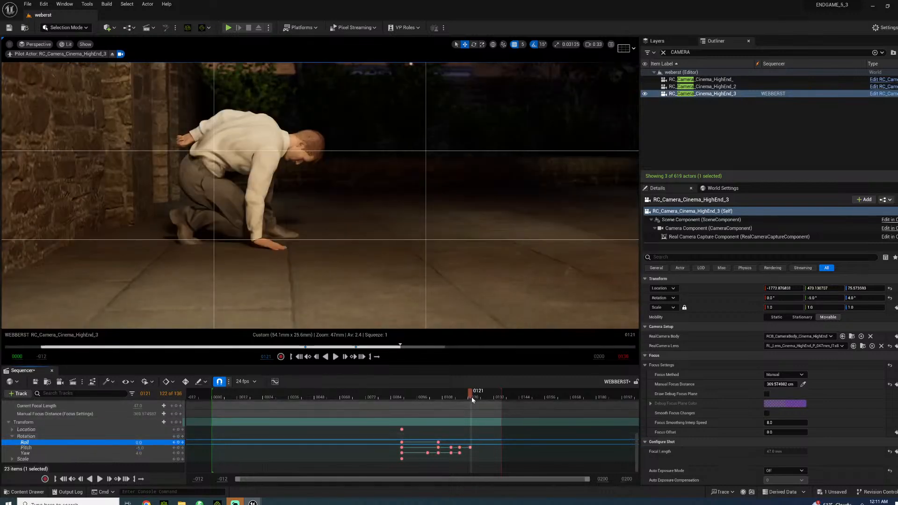
key("space")
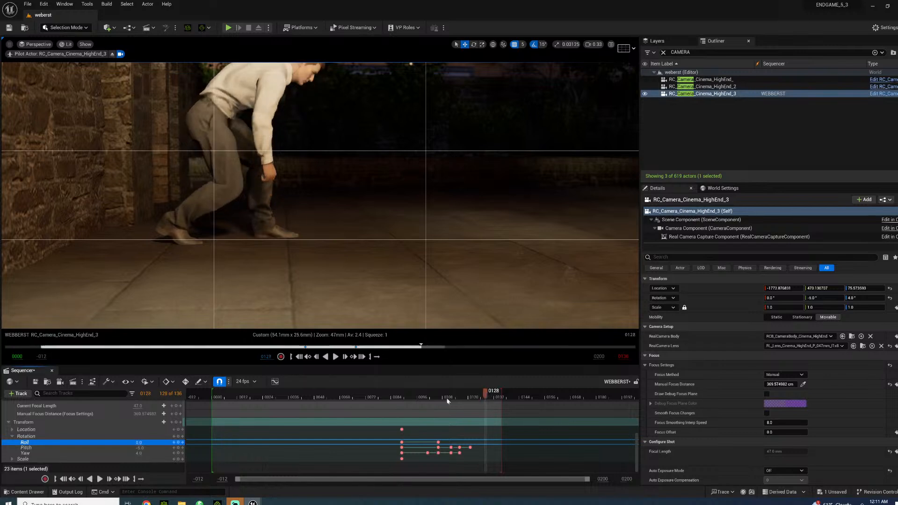
left_click_drag(141, 444, 148, 432)
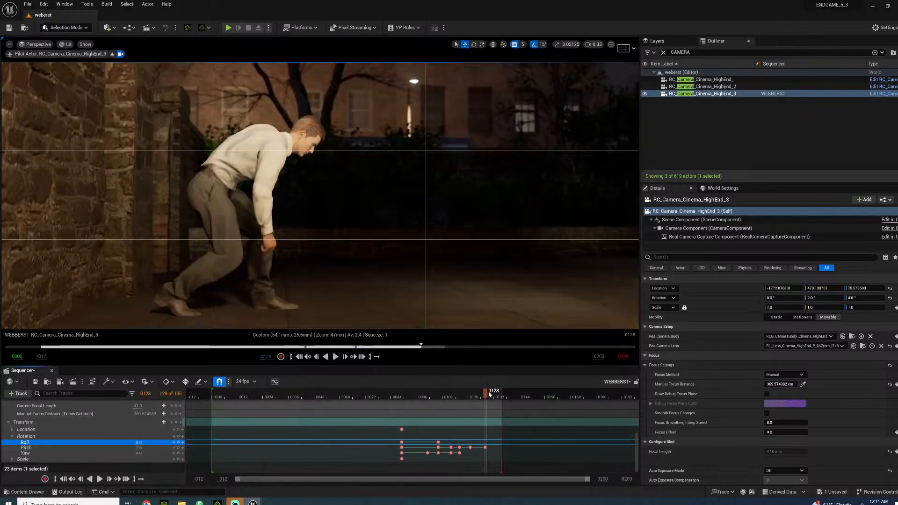
At frame 132, key the camera's pitch at 6 as the character stands up
left_click_drag(489, 394, 495, 393)
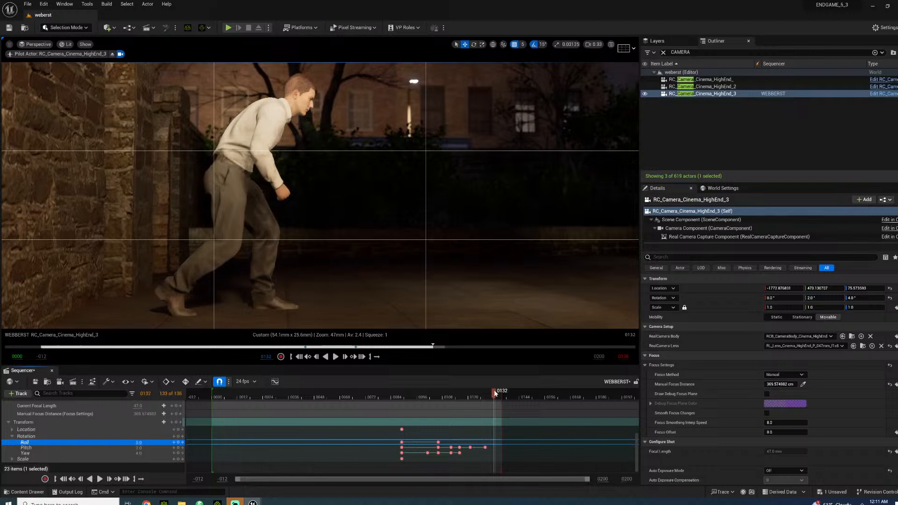
left_click(138, 448)
type("4")
key("Return")
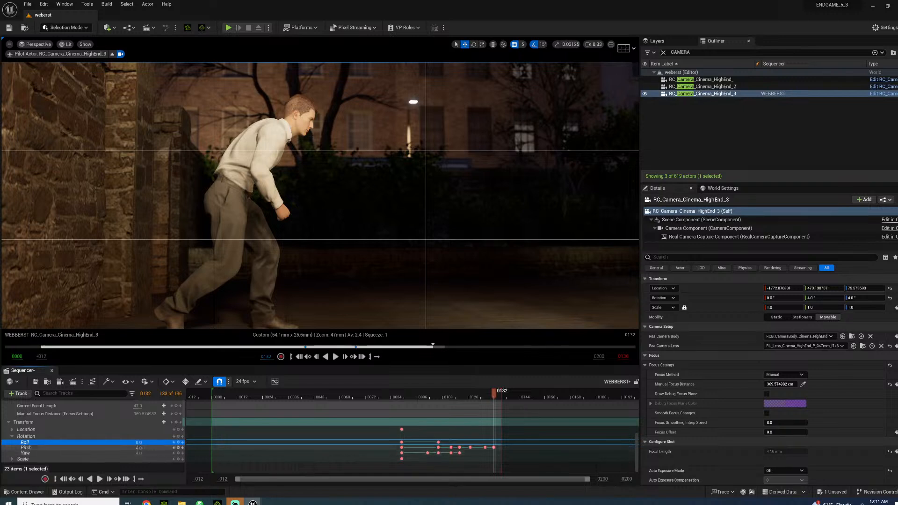
left_click(139, 448)
type("6")
key("Return")
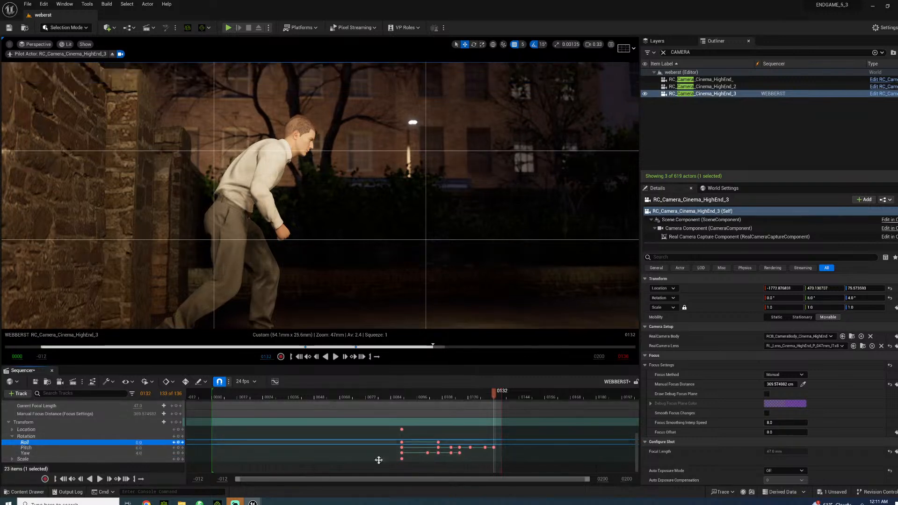
Key the camera's yaw at 7 on frames 121, 128 and 132
left_click(174, 448)
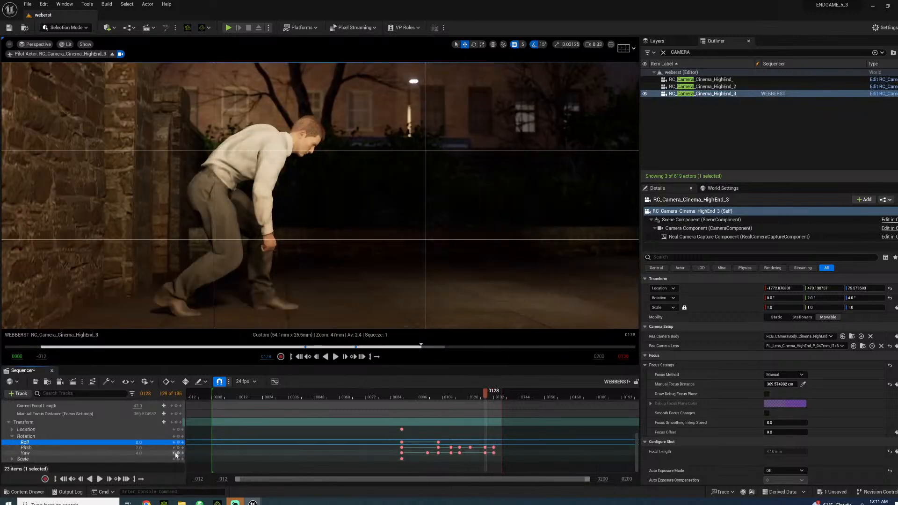
left_click(173, 453)
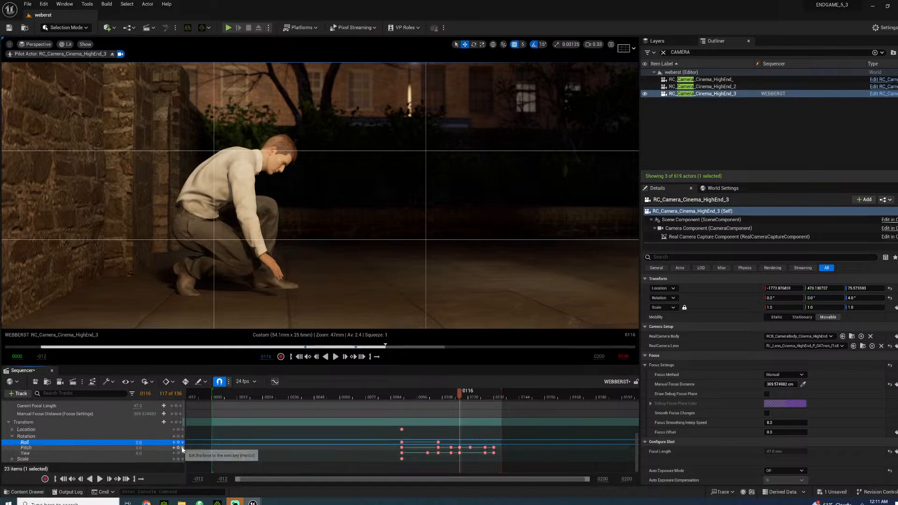
left_click(182, 448)
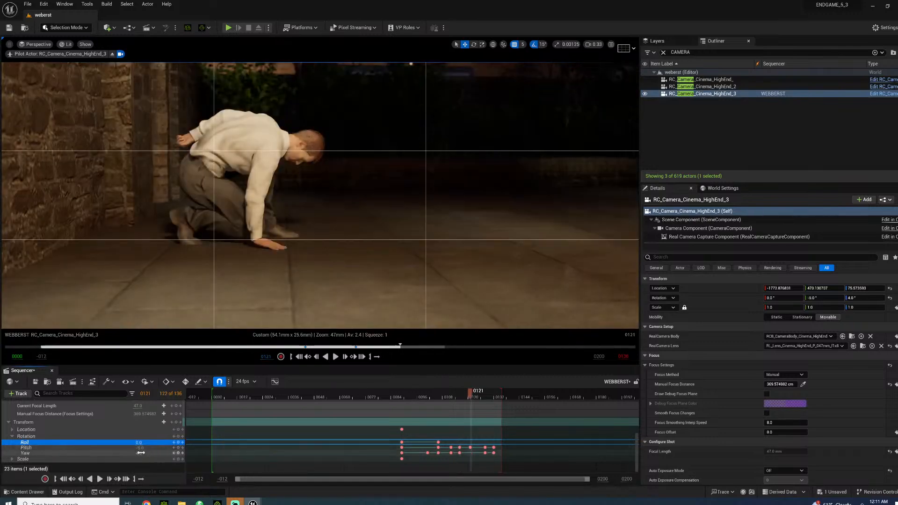
type("7")
key("Return")
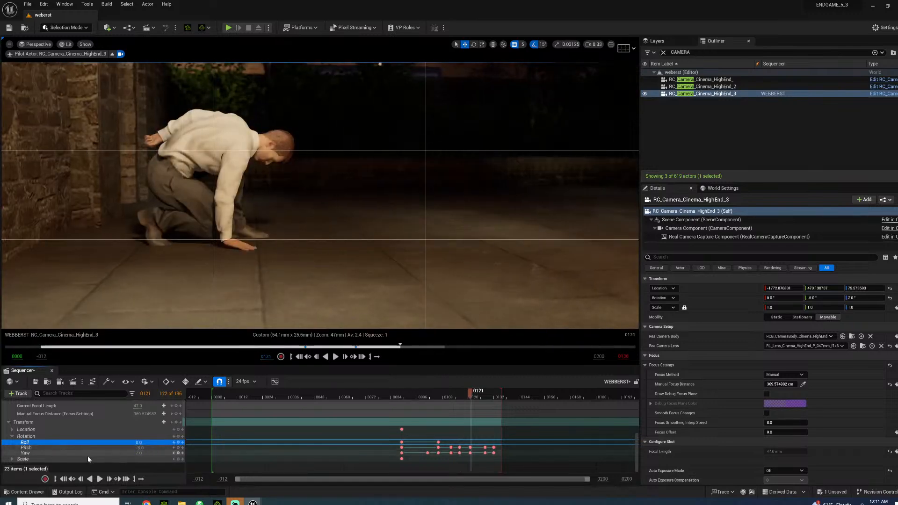
left_click(182, 453)
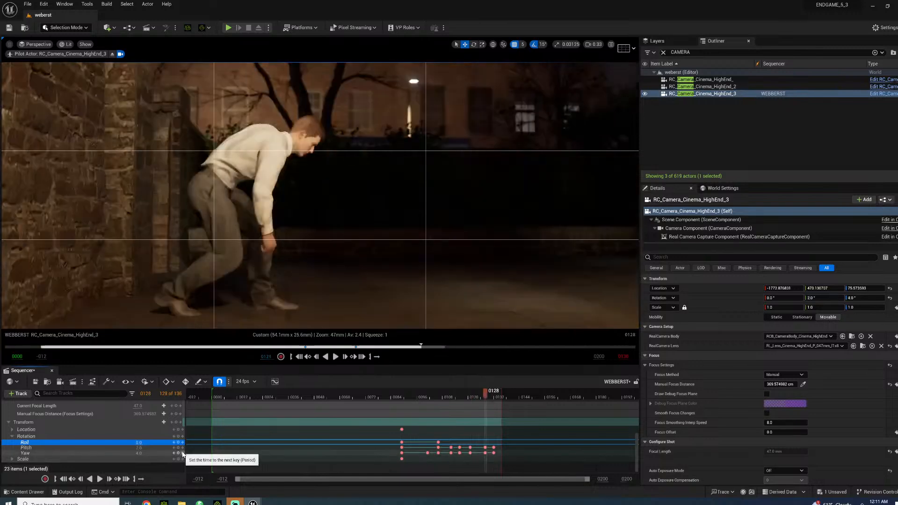
type("7")
key("Return")
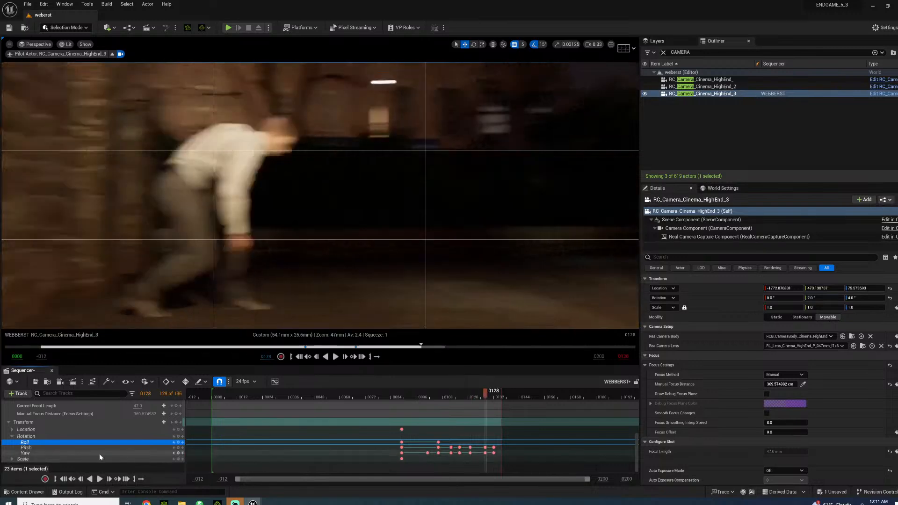
left_click(182, 453)
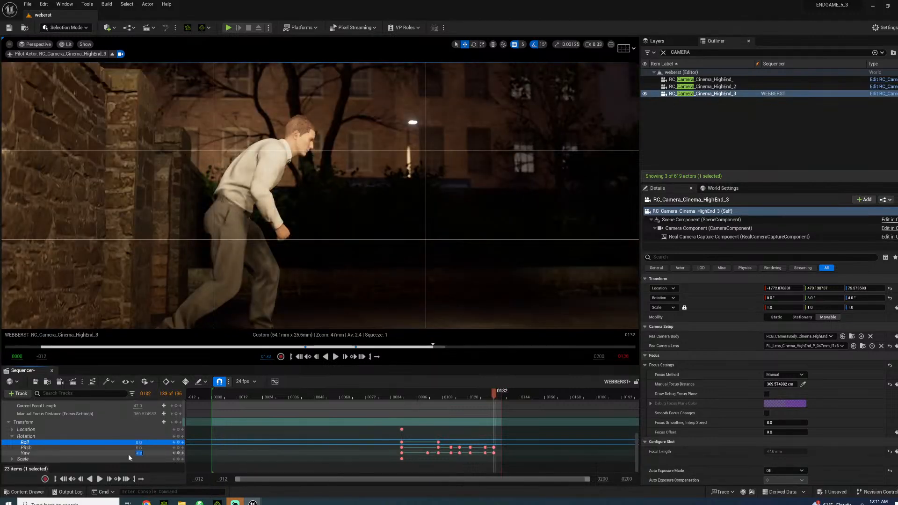
type("7")
key("Return")
At frame 65, set RC_Camera_Cinema_HighEnd_3's manual focus distance on the character's head and check it with the debug focus plane
key("space")
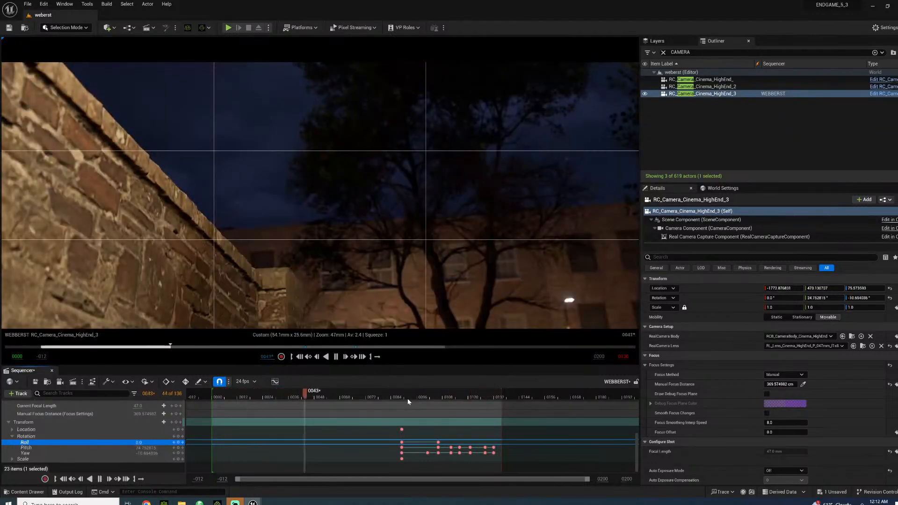
key("space")
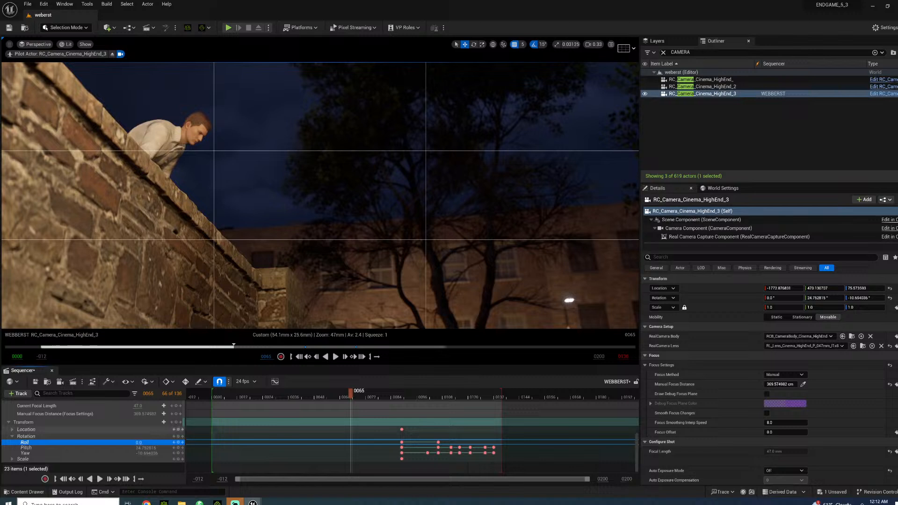
scroll(72, 445, "up", 3)
left_click(65, 438)
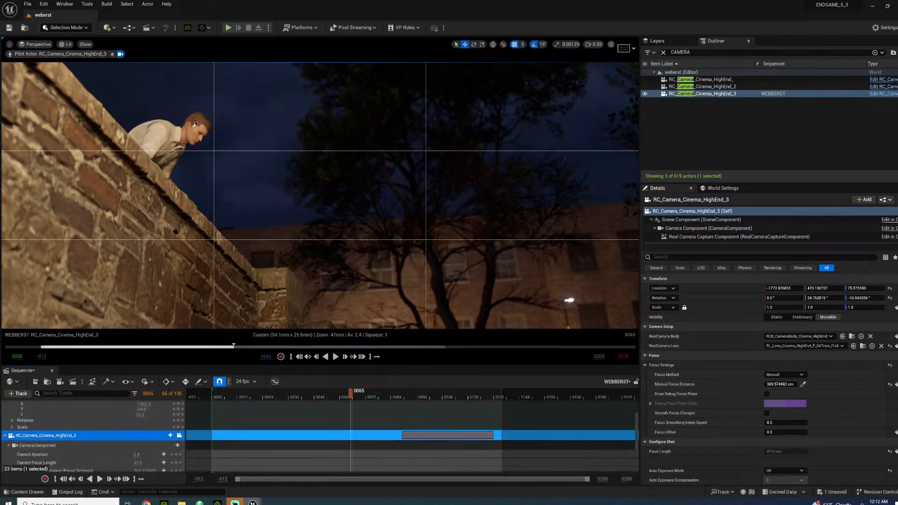
left_click(767, 395)
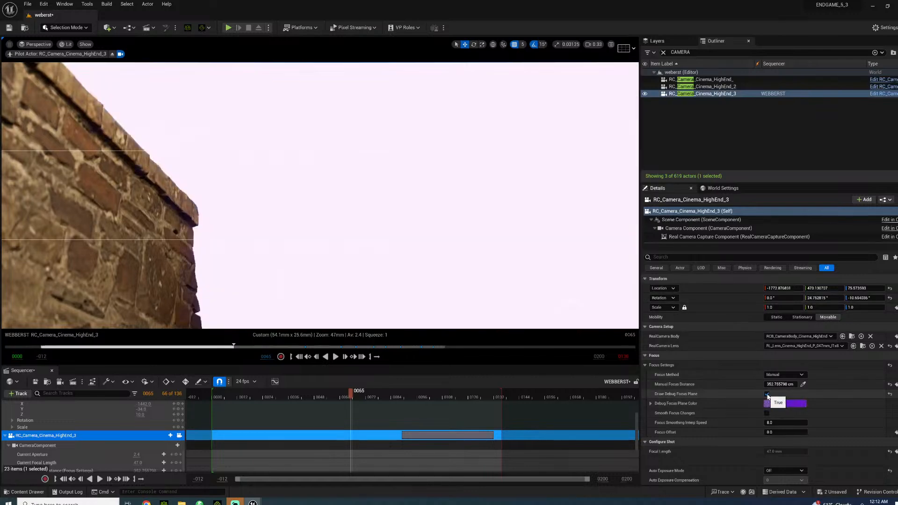
left_click(766, 394)
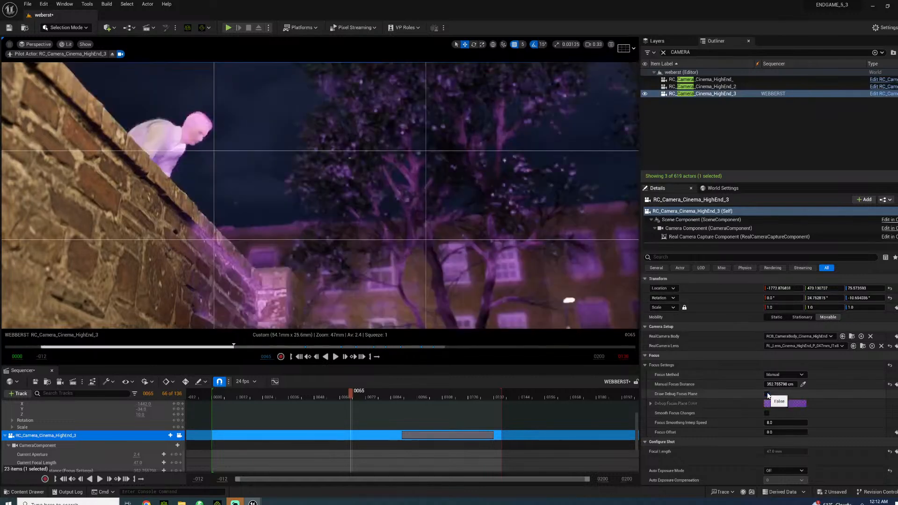
Play back the shot to check focus and camera movement through frame 120, and save the level
key("space")
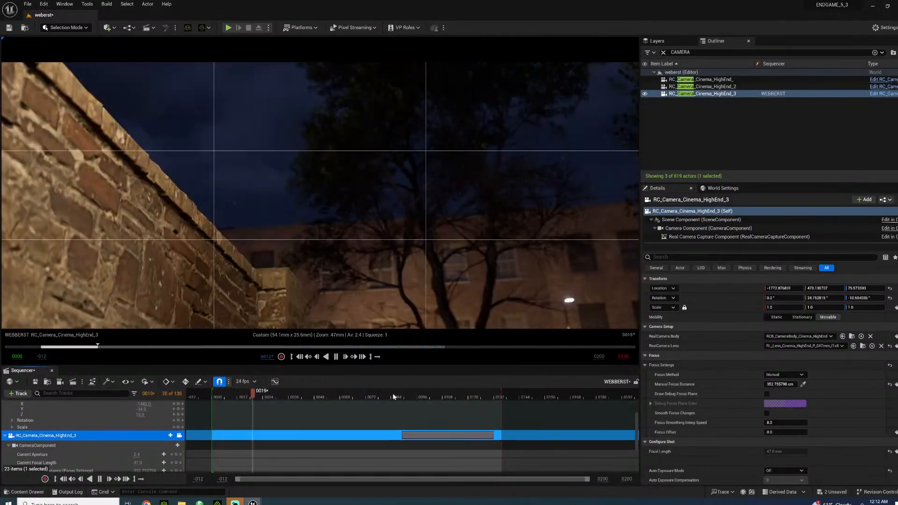
left_click_drag(393, 397, 469, 402)
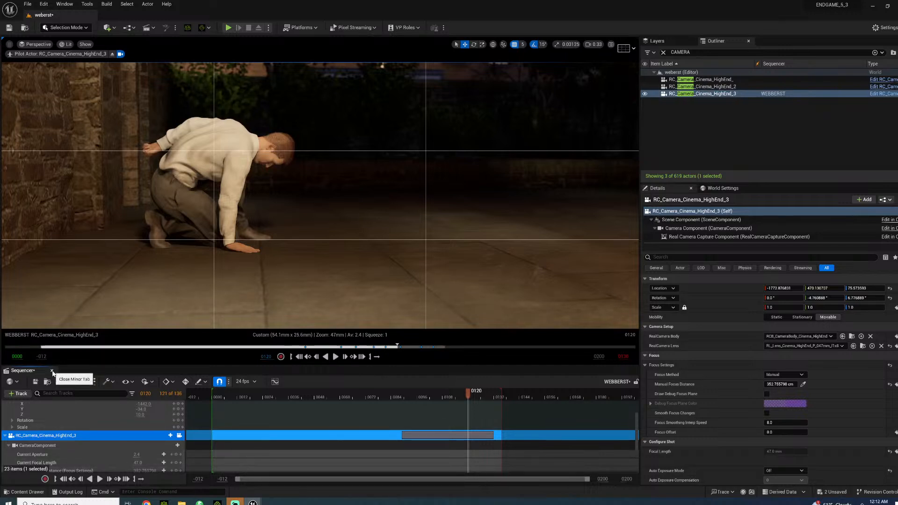
left_click(9, 27)
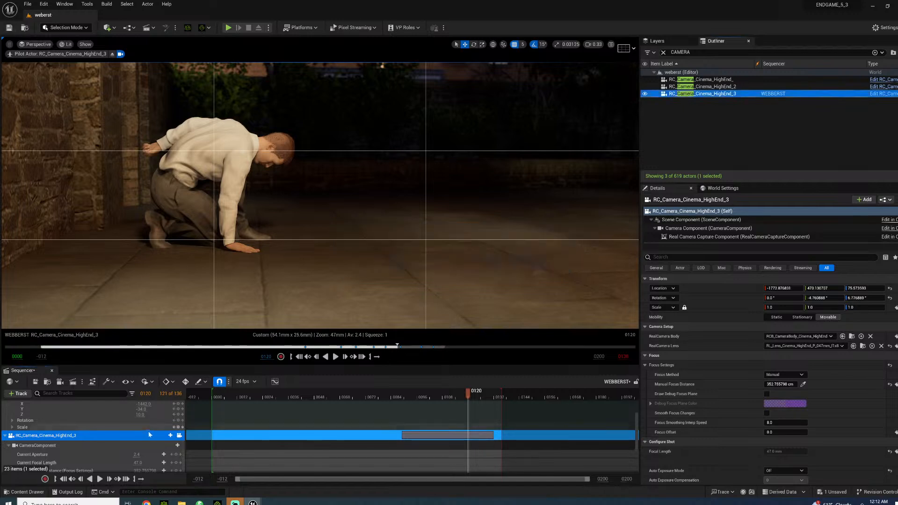
scroll(139, 431, "up", 5)
scroll(146, 435, "down", 5)
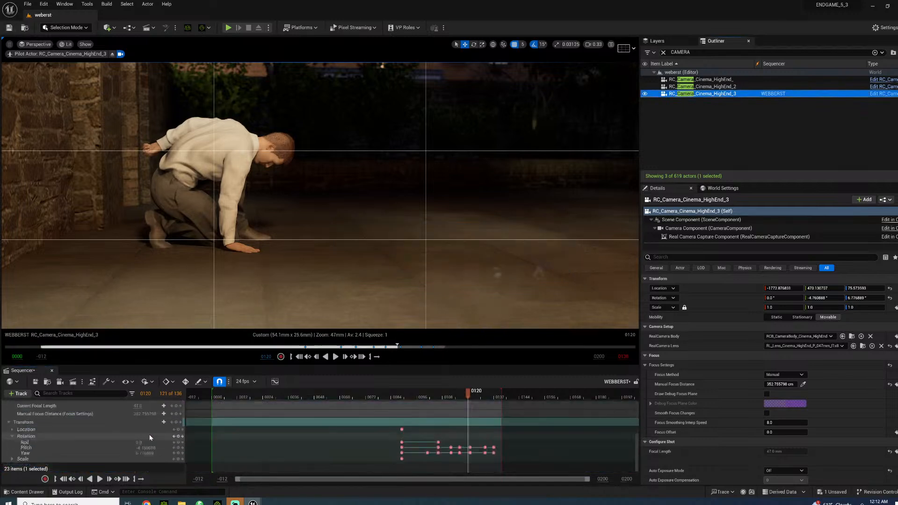
scroll(150, 435, "up", 2)
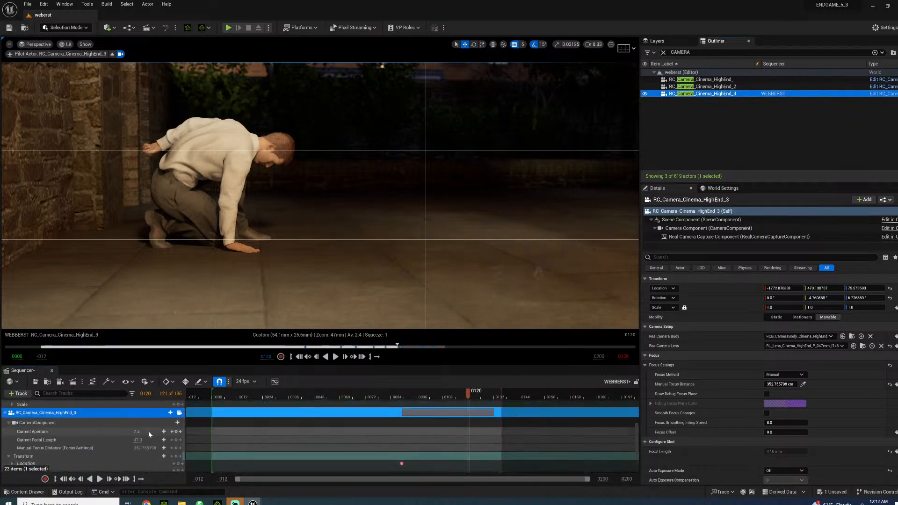
Add the light camera shake (B_CameraShakeLight) to RC_Camera_Cinema_HighEnd_3, cover the whole shot with it, and play it back
left_click(170, 413)
mouse_move(211, 156)
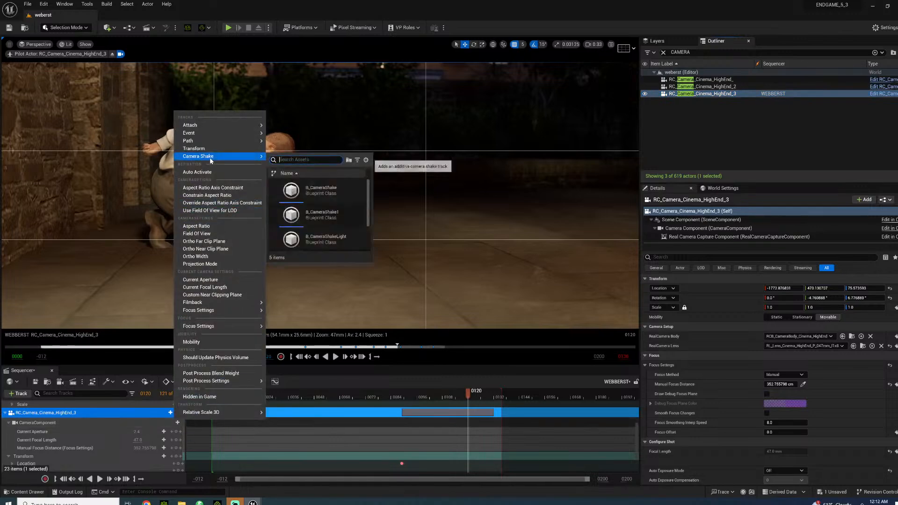
left_click(325, 215)
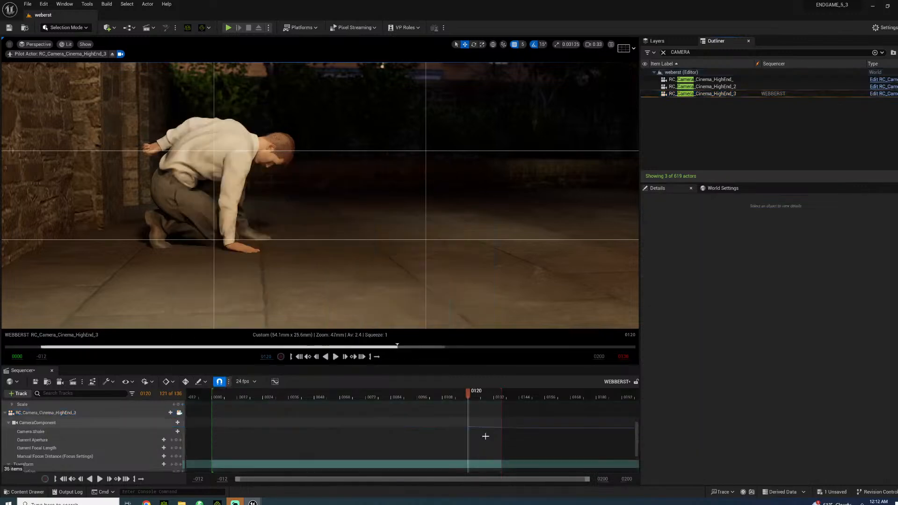
left_click_drag(469, 431, 313, 431)
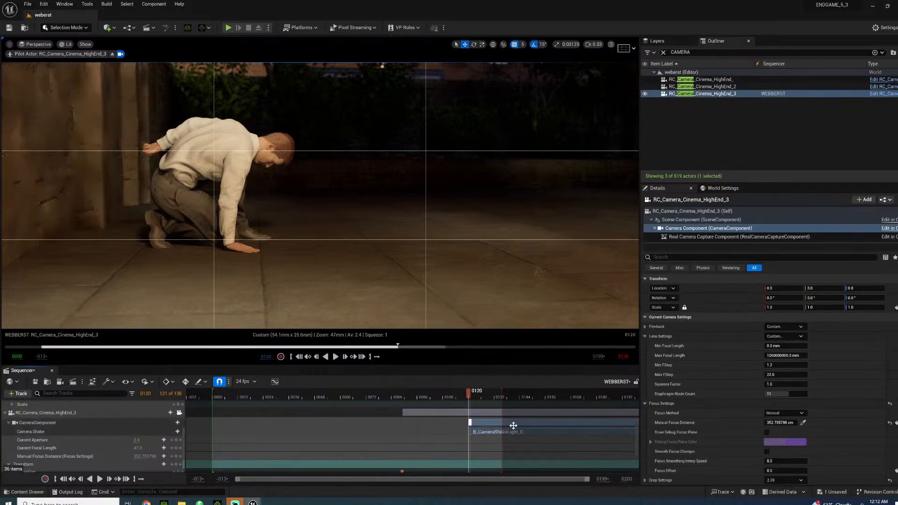
left_click_drag(512, 426, 218, 423)
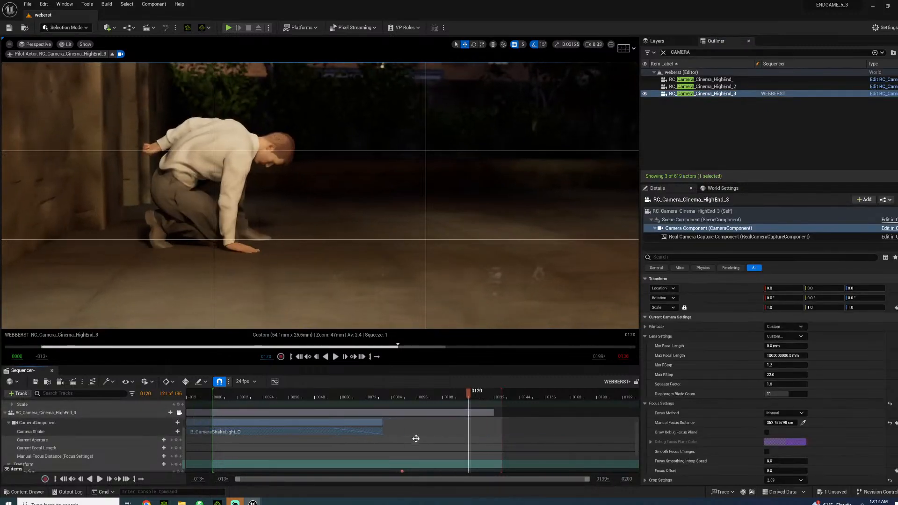
left_click_drag(383, 431, 594, 430)
left_click(296, 393)
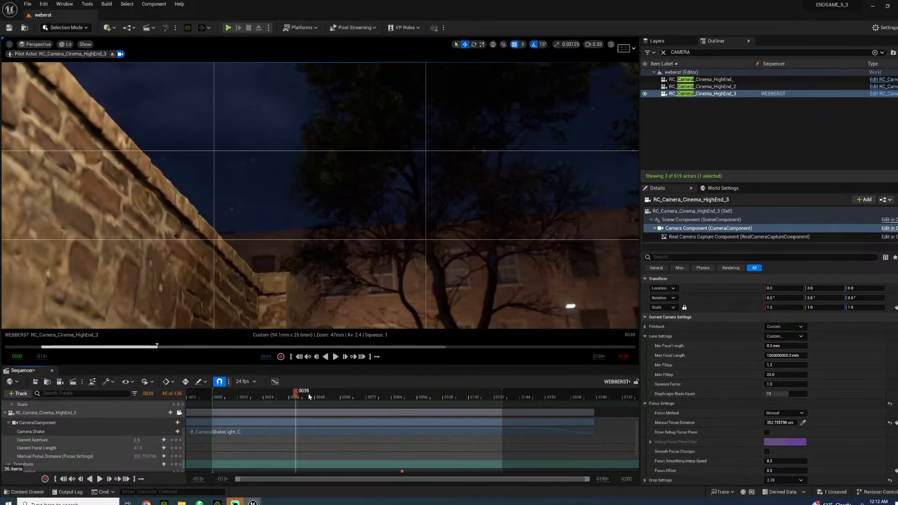
key("space")
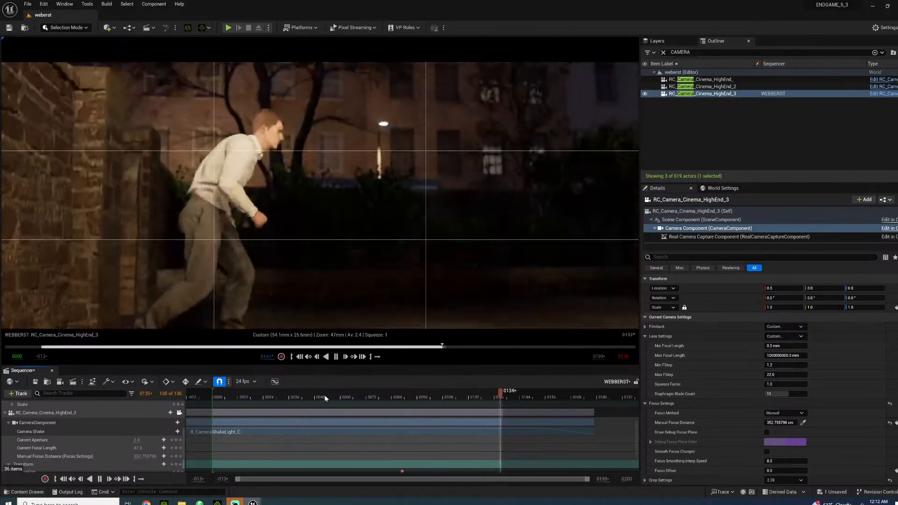
At frame 67, key the camera's yaw at -15 and raise its pitch to reframe the character on the wall, checking playback
left_click_drag(324, 395, 359, 381)
scroll(159, 427, "down", 4)
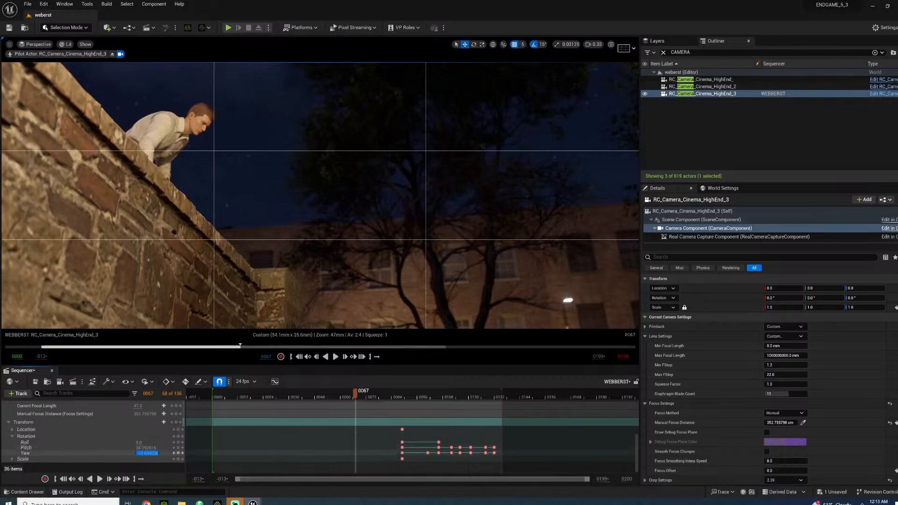
key("Return")
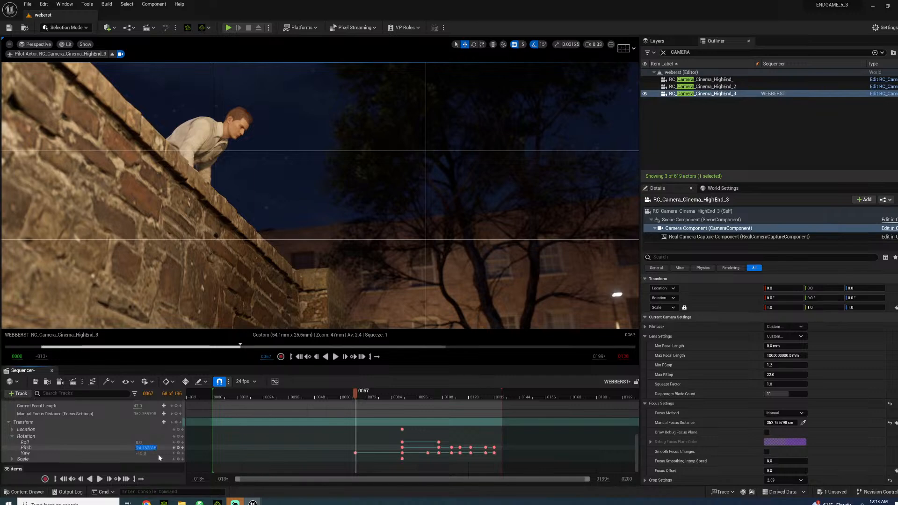
key("Return")
key("space")
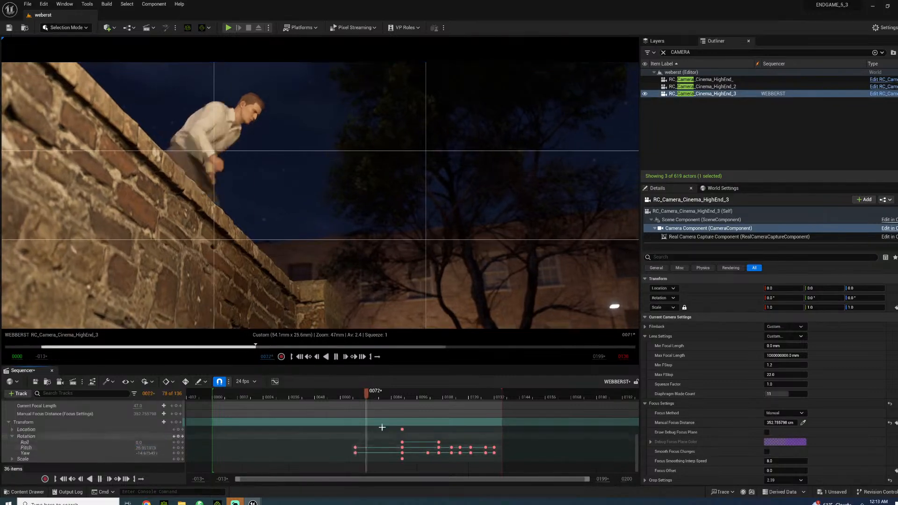
key("space")
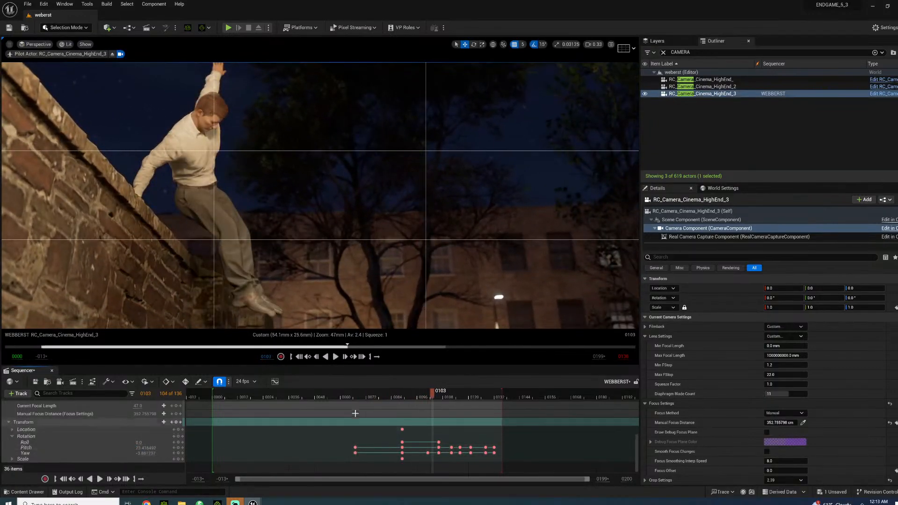
At frame 78, key a higher camera pitch to keep headroom above the character standing on the wall
left_click(373, 396)
left_click_drag(375, 396, 378, 396)
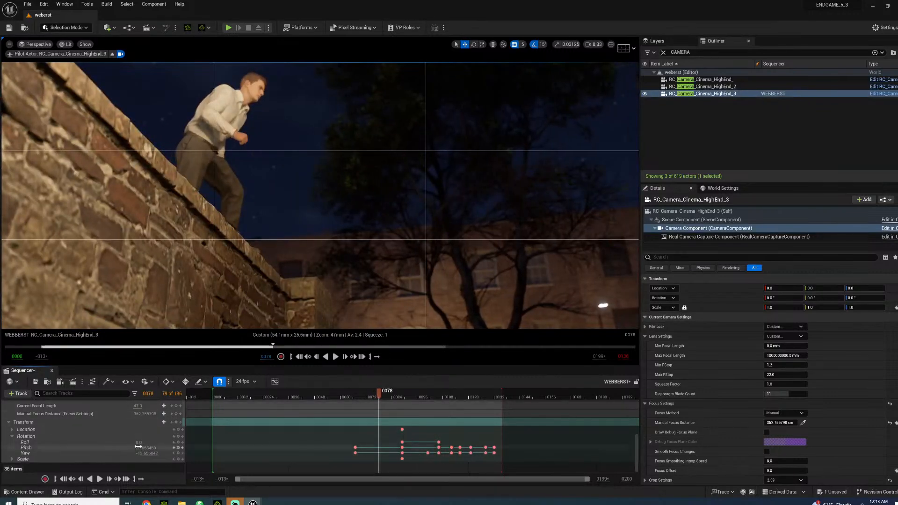
type("-7")
key("Return")
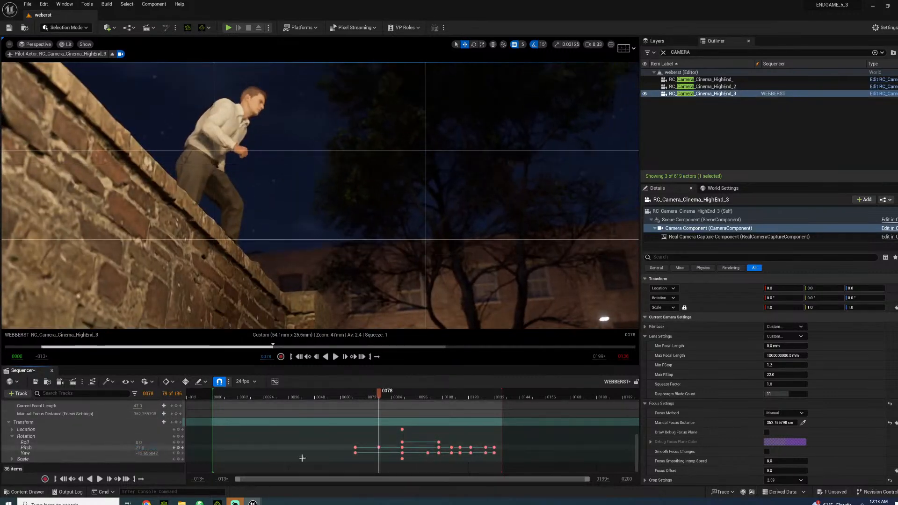
Play back the shot from frame 67 to check the camera framing through the character's landing
left_click(356, 392)
key("space")
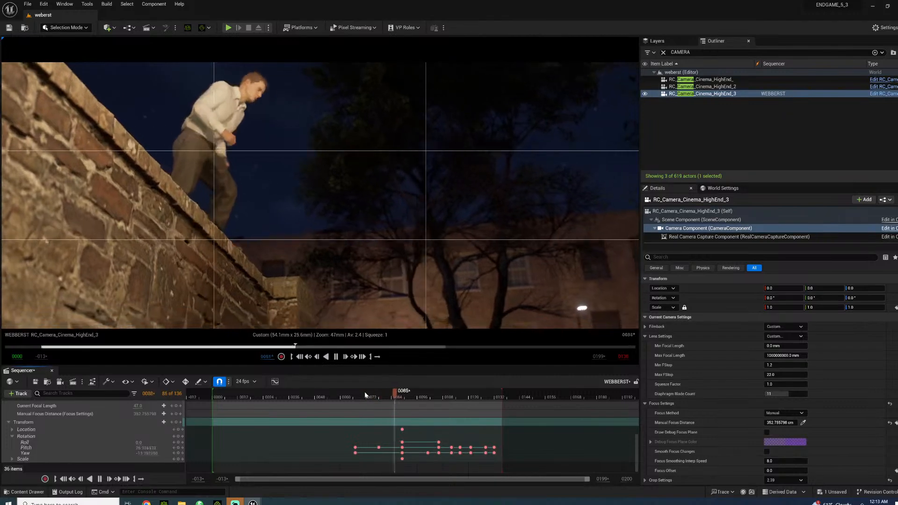
key("space")
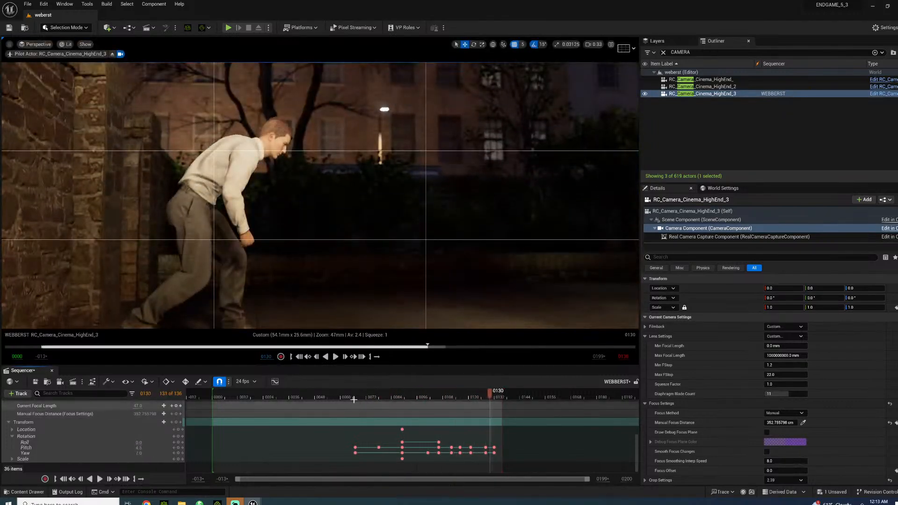
left_click(354, 393)
key("space")
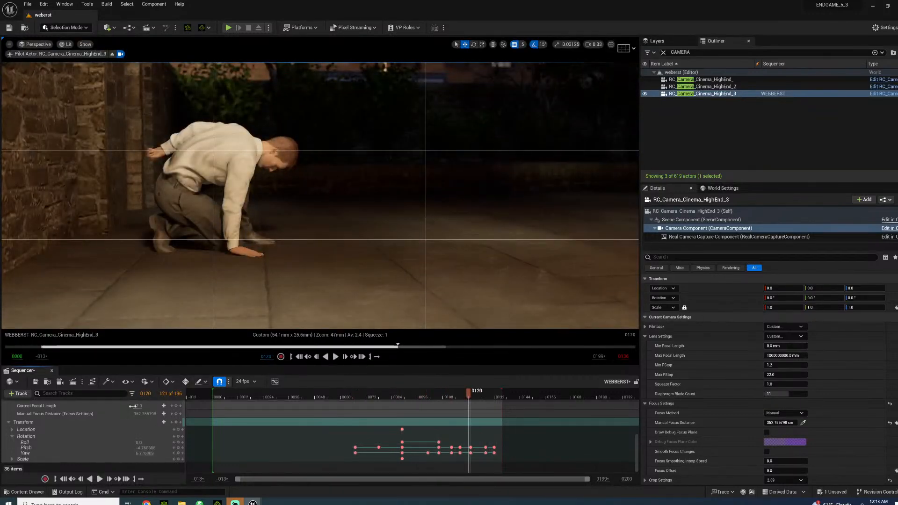
key("space")
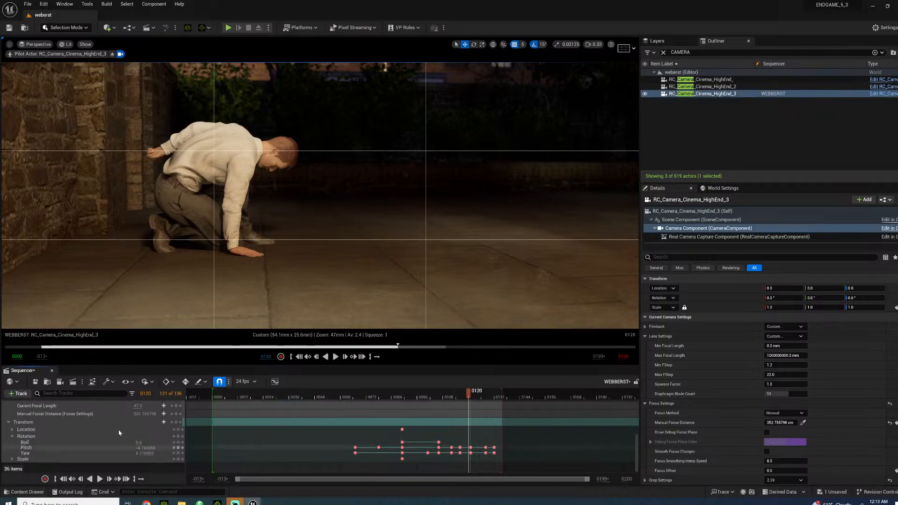
Unlock the viewport from the Camera Cuts track to return to the free perspective view
scroll(125, 434, "up", 3)
scroll(125, 434, "up", 5)
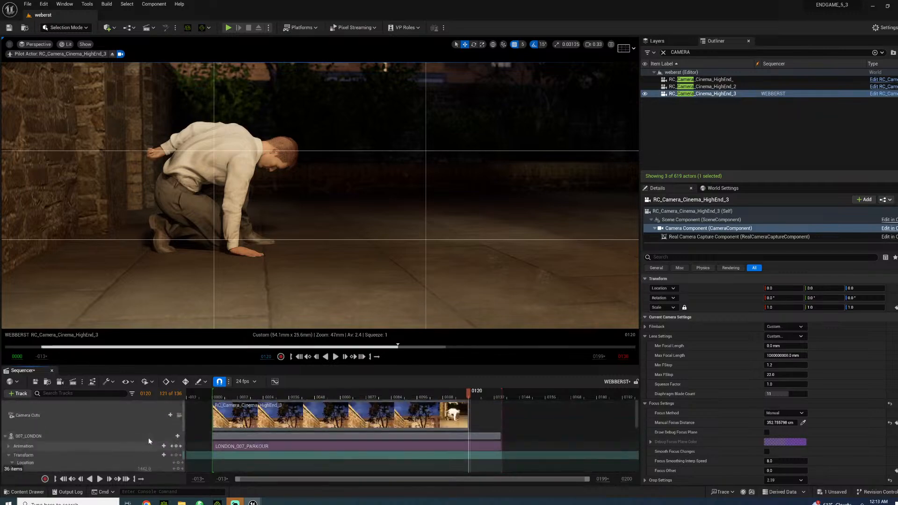
left_click(180, 415)
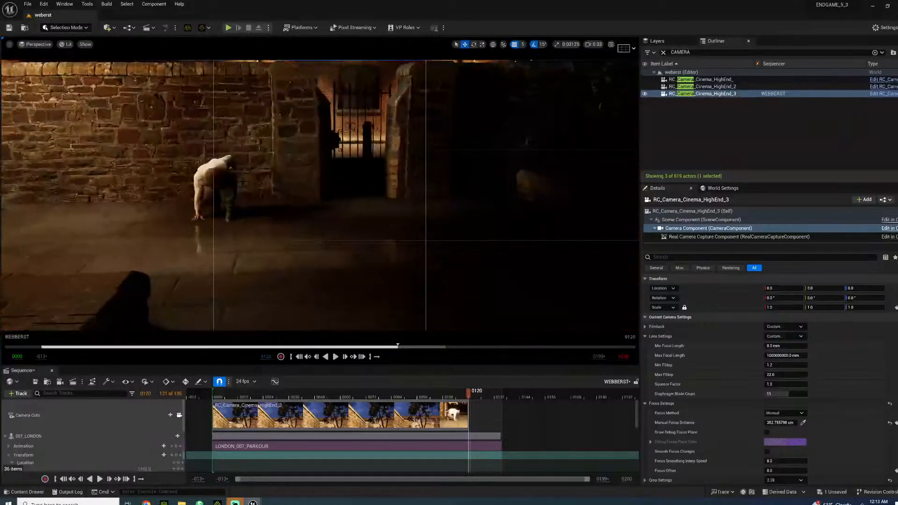
Switch to Bridge and browse the border decals
left_click(24, 492)
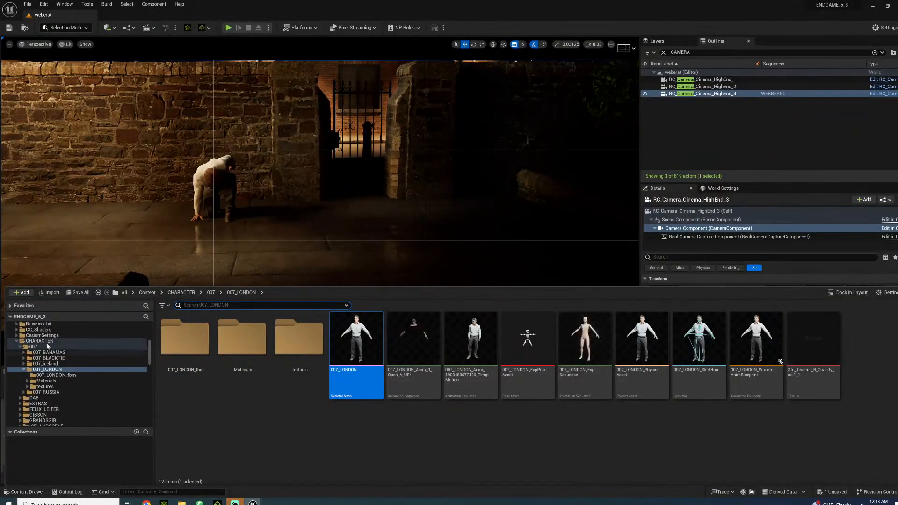
scroll(50, 346, "up", 4)
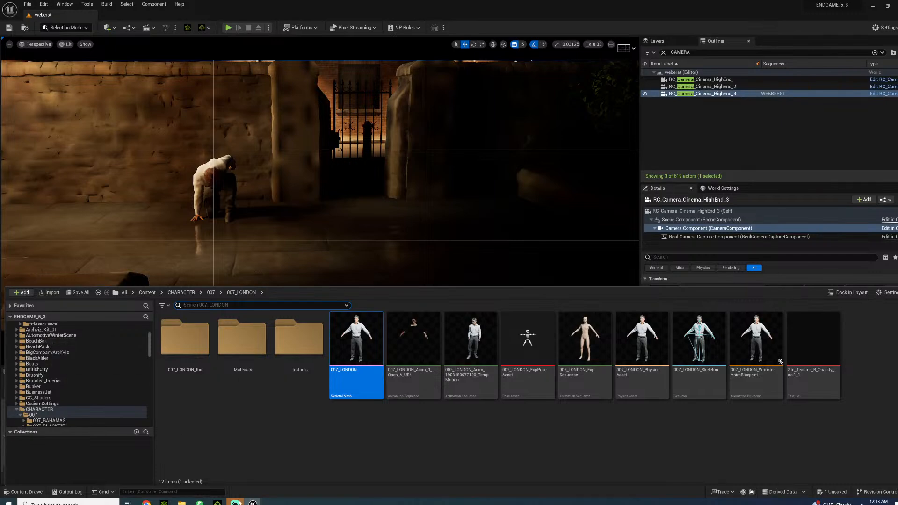
mouse_move(252, 501)
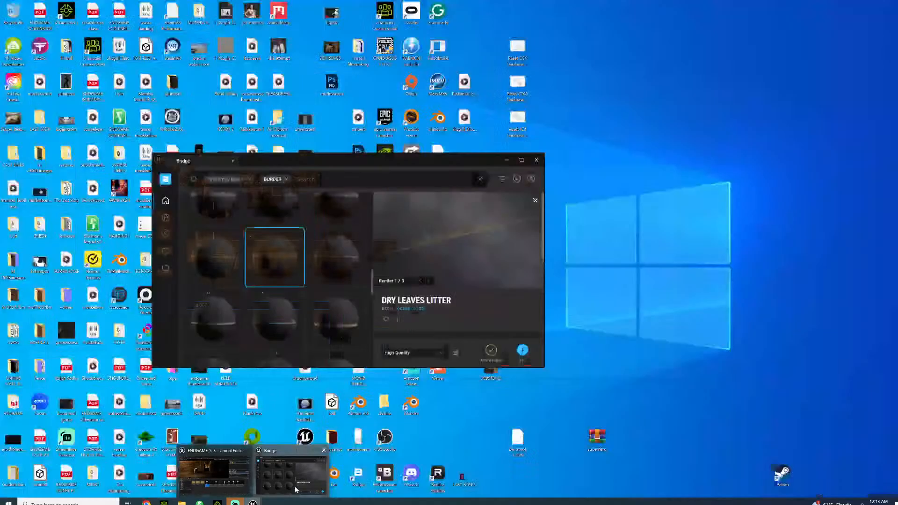
left_click(295, 486)
scroll(336, 301, "down", 3)
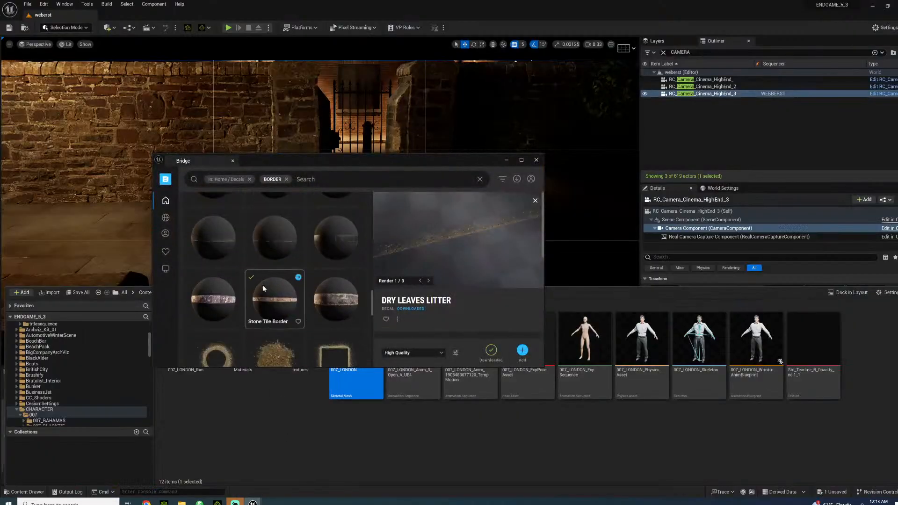
scroll(262, 288, "down", 5)
scroll(306, 276, "down", 3)
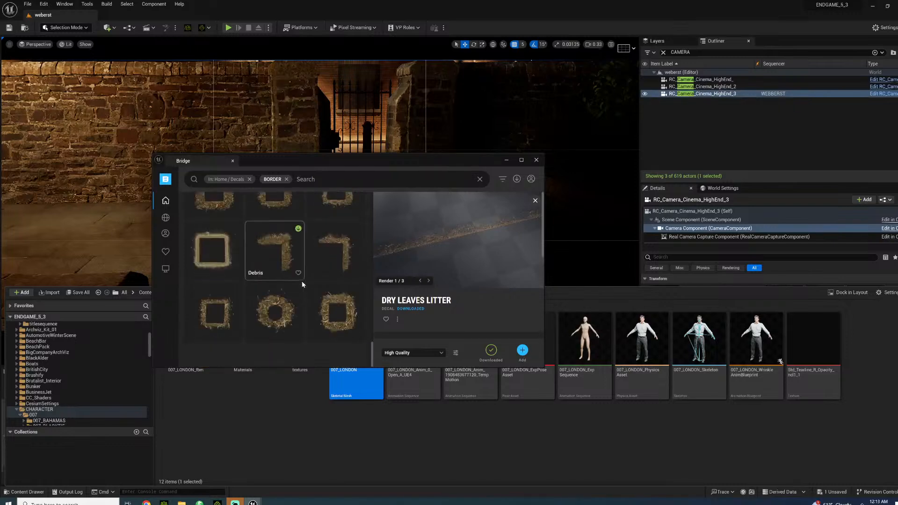
Clear the BORDER search term in Bridge and open the stone trim decals category
left_click(286, 179)
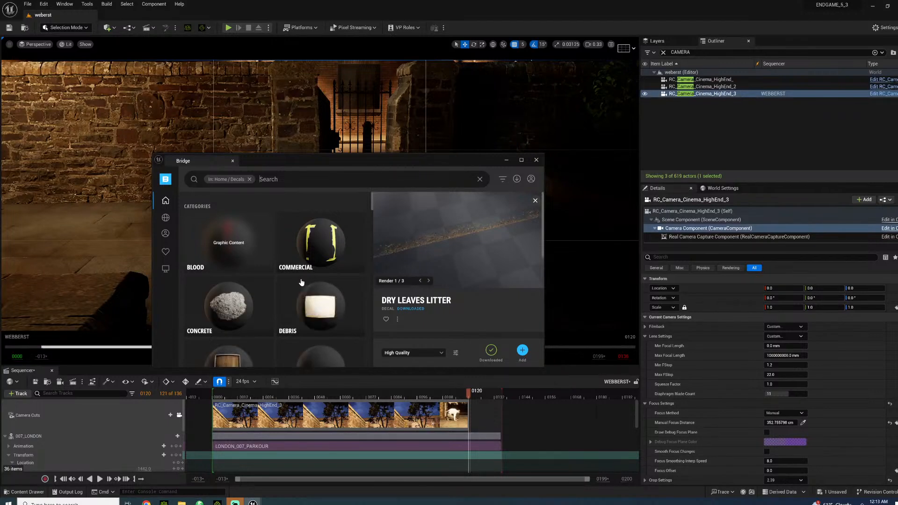
scroll(299, 288, "down", 5)
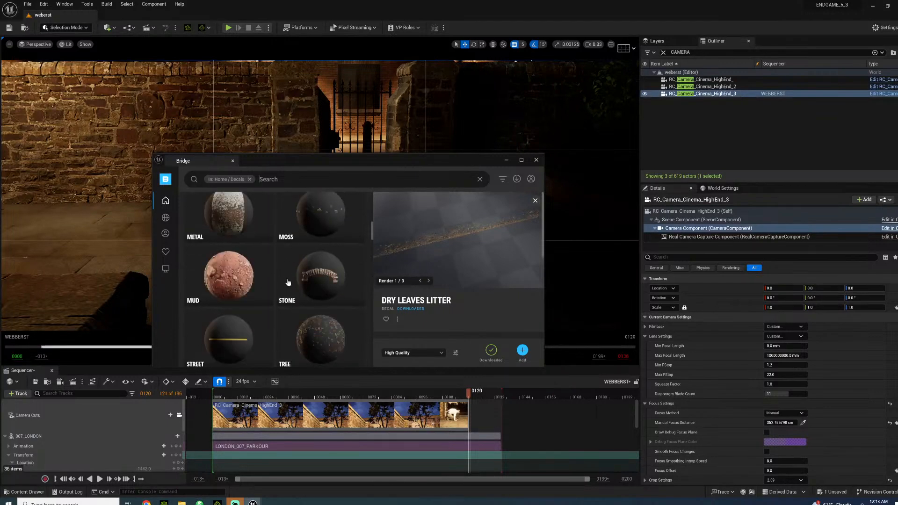
left_click(294, 274)
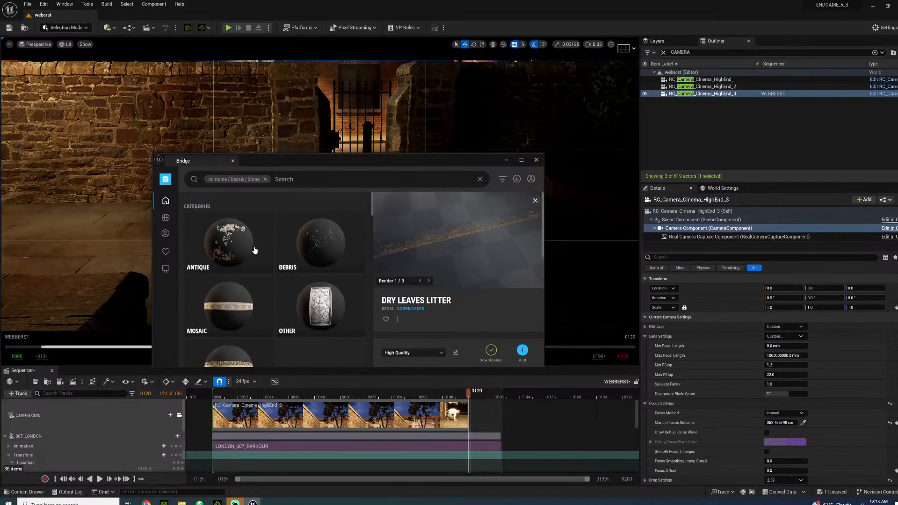
scroll(255, 251, "down", 3)
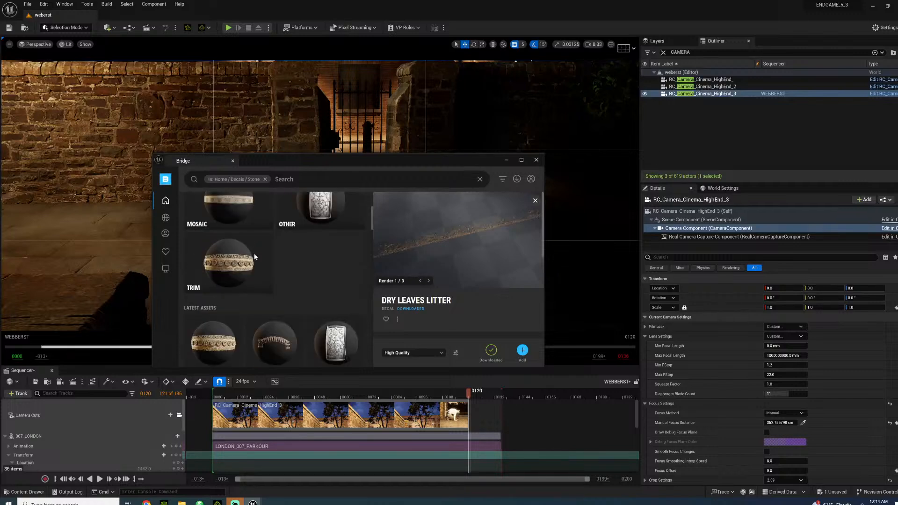
scroll(254, 256, "down", 2)
scroll(248, 252, "up", 3)
left_click(241, 246)
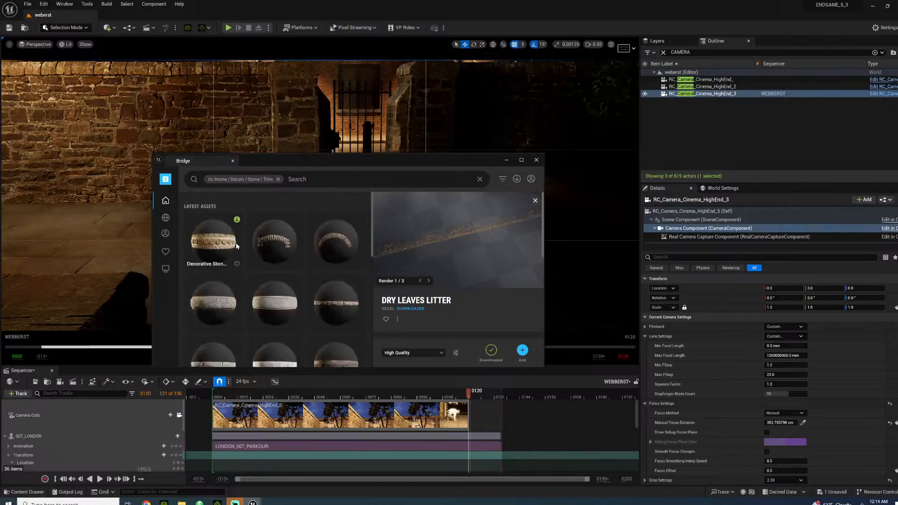
Download the Asphalt Cobblestone Transition decal, add it to the project, and minimize Bridge
scroll(289, 275, "down", 2)
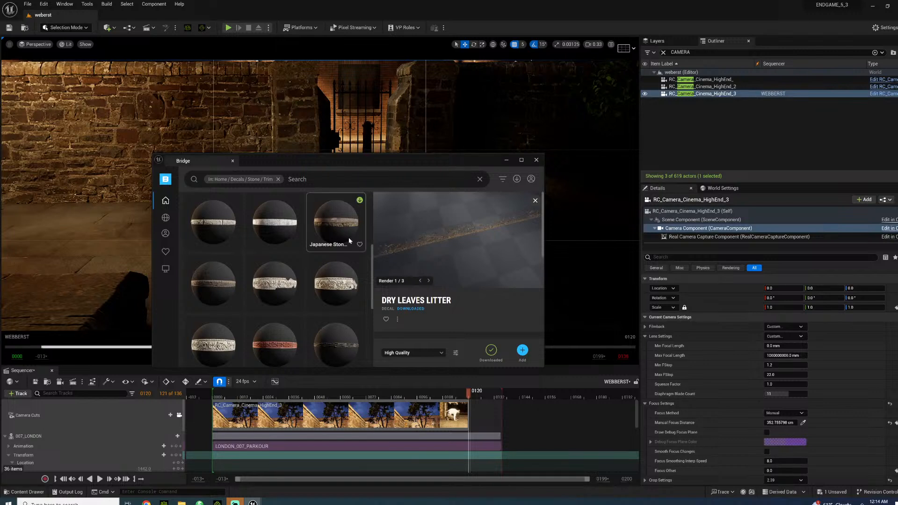
scroll(334, 313, "down", 3)
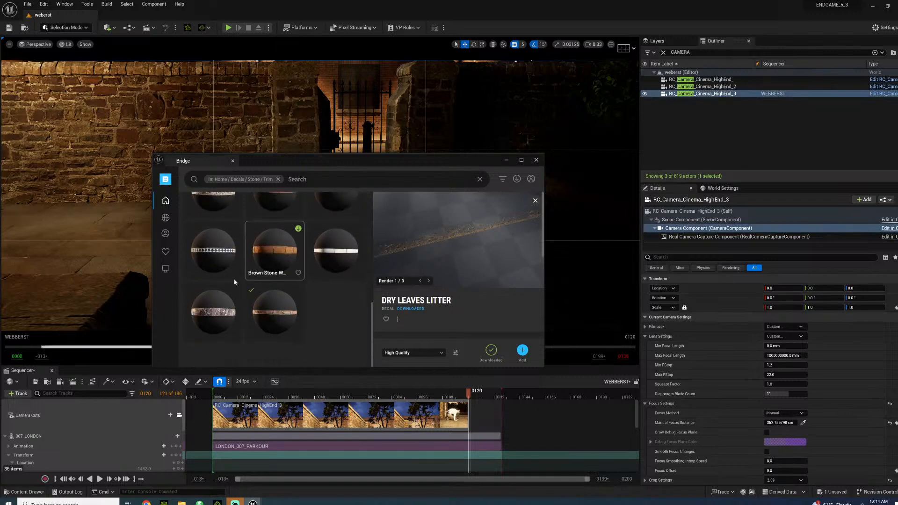
scroll(236, 277, "up", 5)
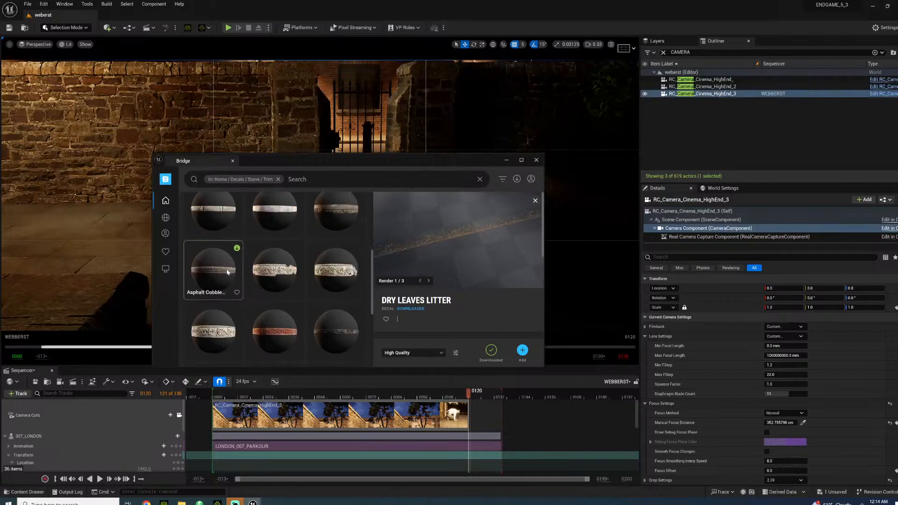
left_click(227, 270)
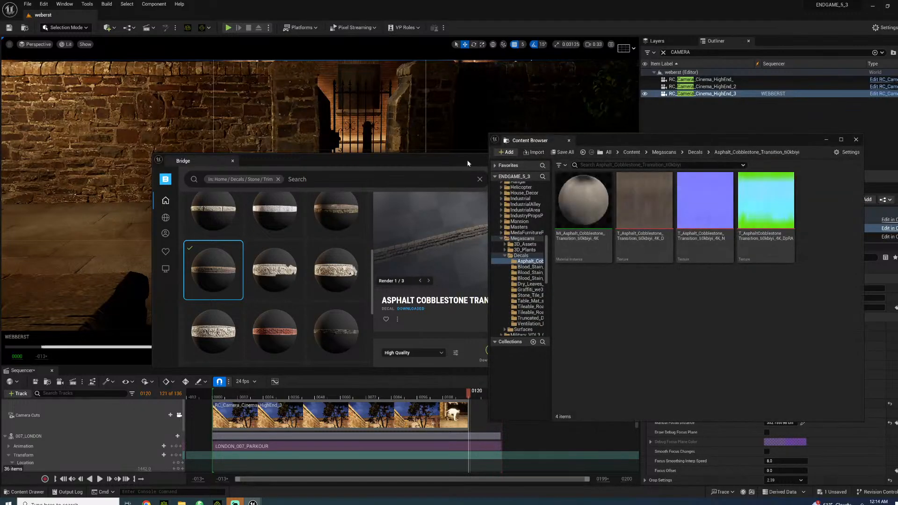
left_click(507, 161)
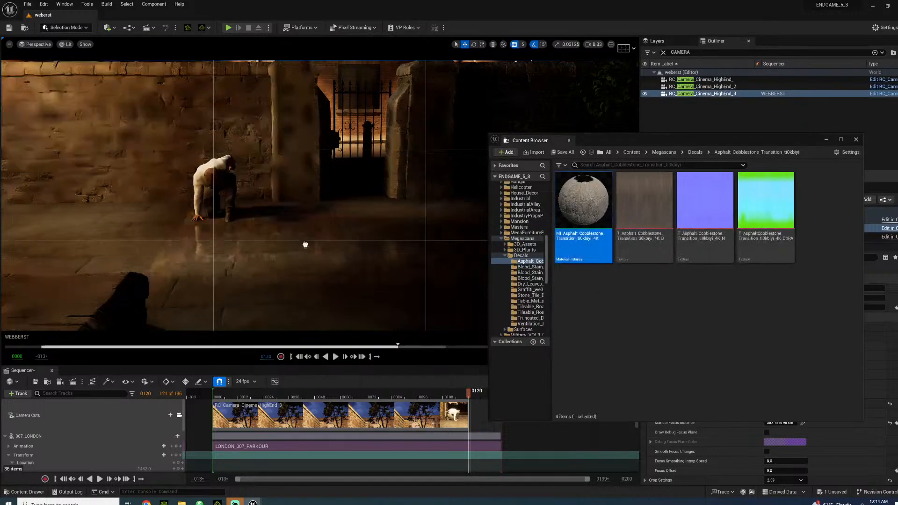
Place the Asphalt Cobblestone Transition decal on the pavement beside the crouching character and stretch it along the foot of the wall
left_click_drag(187, 219, 186, 219)
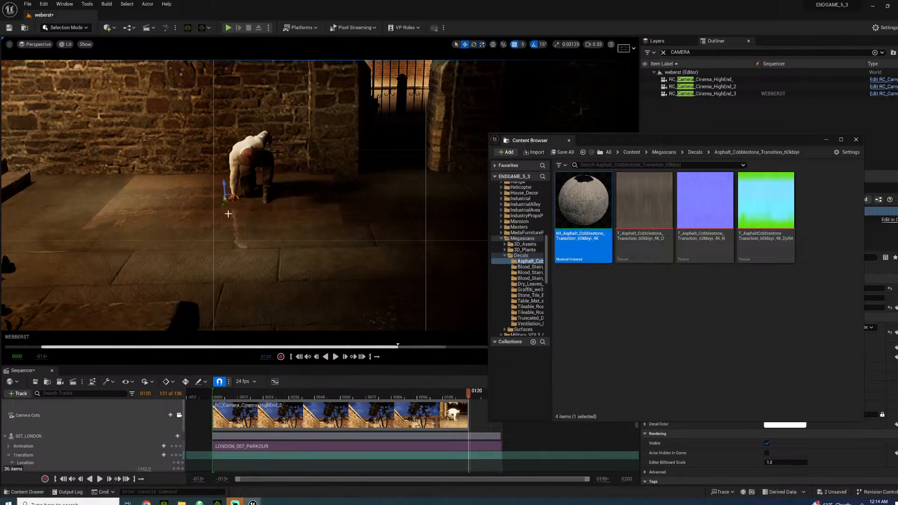
left_click_drag(223, 206, 262, 192)
key("r")
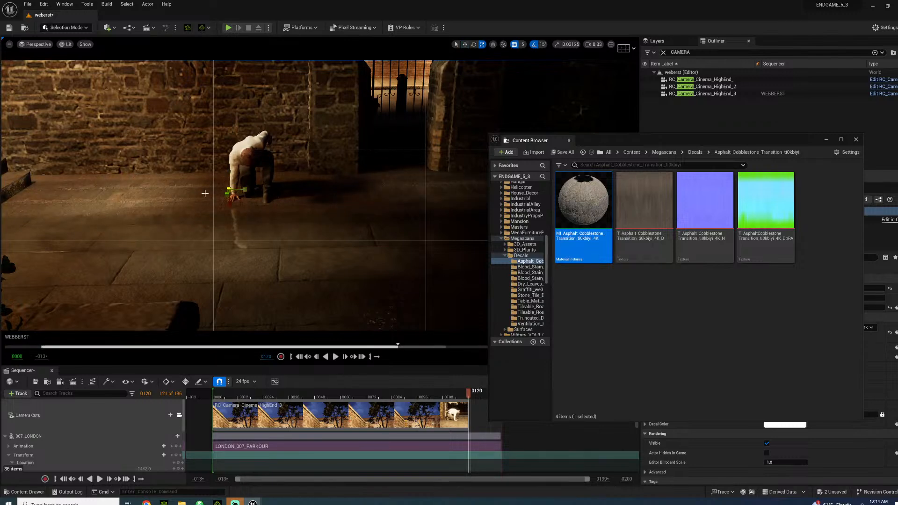
right_click_drag(204, 194, 141, 190)
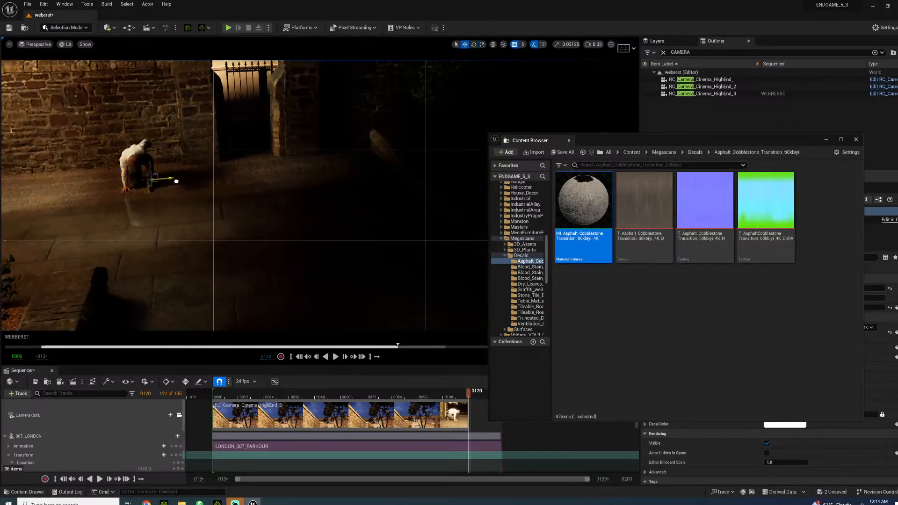
right_click_drag(195, 179, 136, 170)
Minimize the Content Browser and turn off Receives Decals for the stone door stairs
left_click(136, 170)
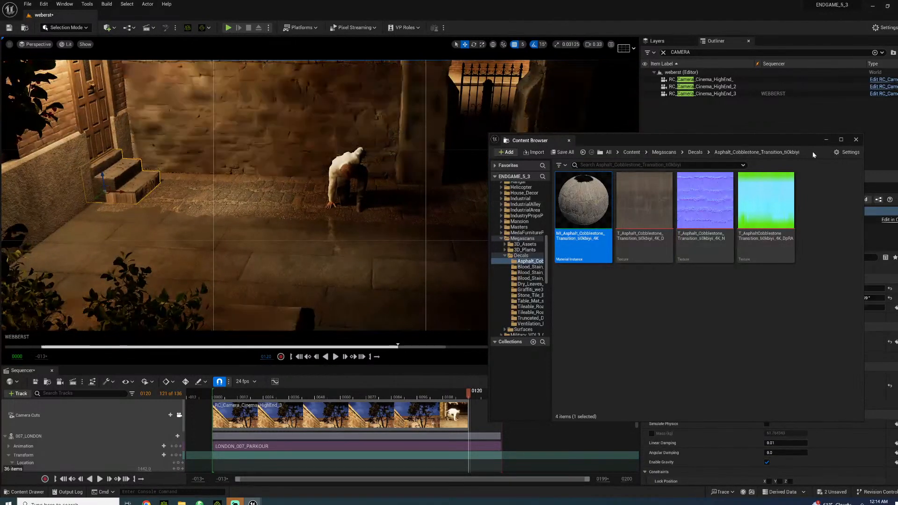
left_click(826, 140)
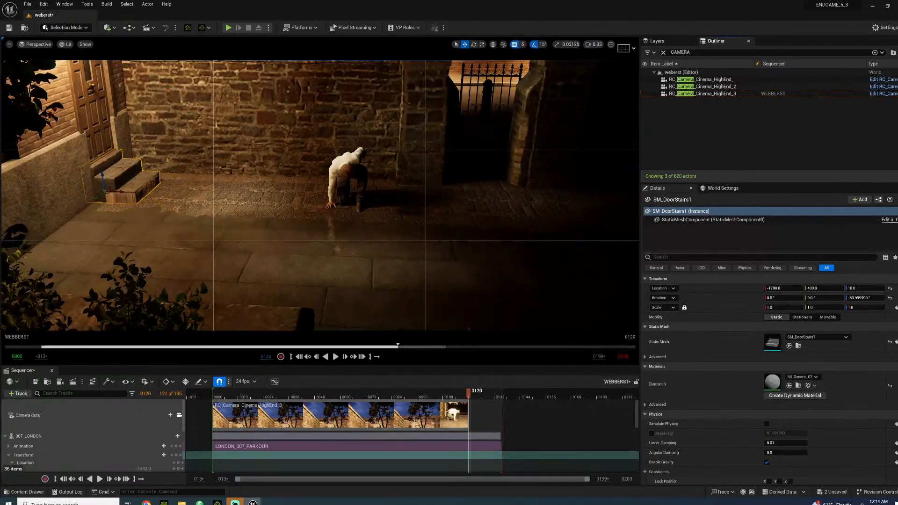
left_click(700, 257)
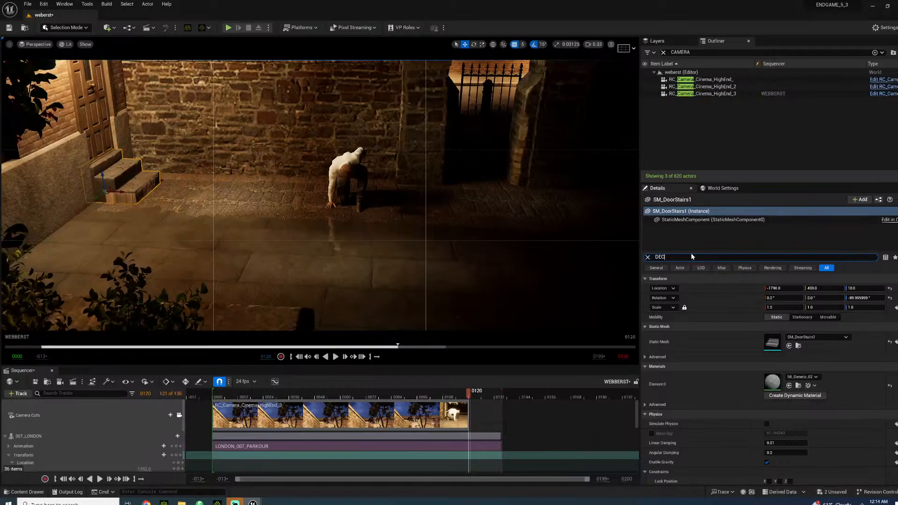
type("DECAL")
left_click(766, 299)
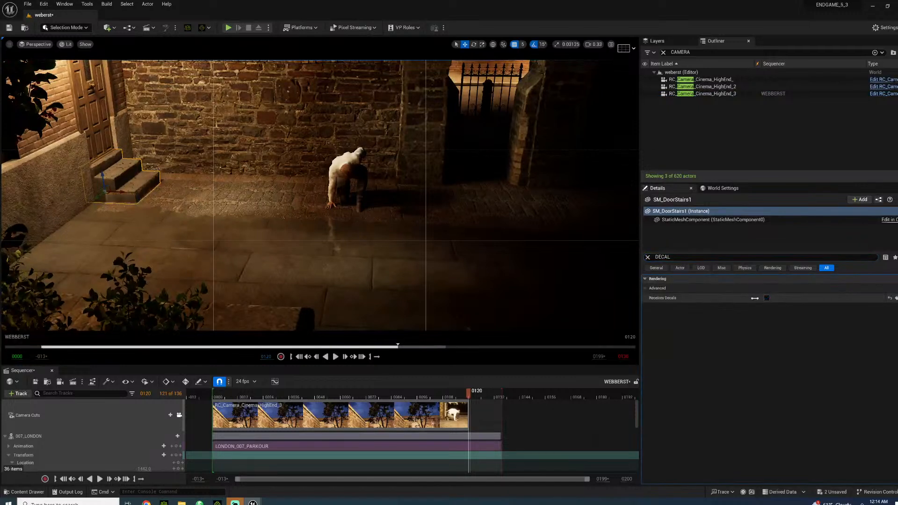
Filter the Outliner by DECAL, select the Asphalt Cobblestone Transition decal and adjust its scale on the pavement
right_click_drag(356, 185, 340, 198)
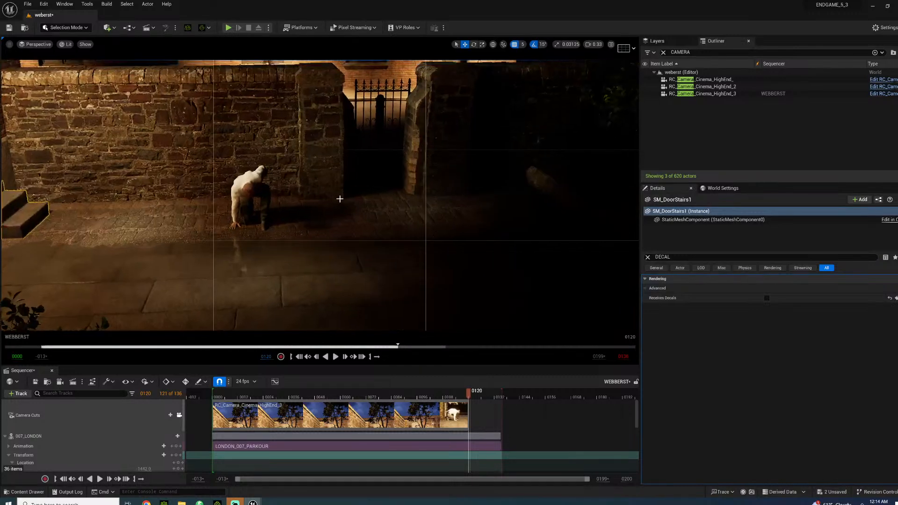
left_click(341, 211)
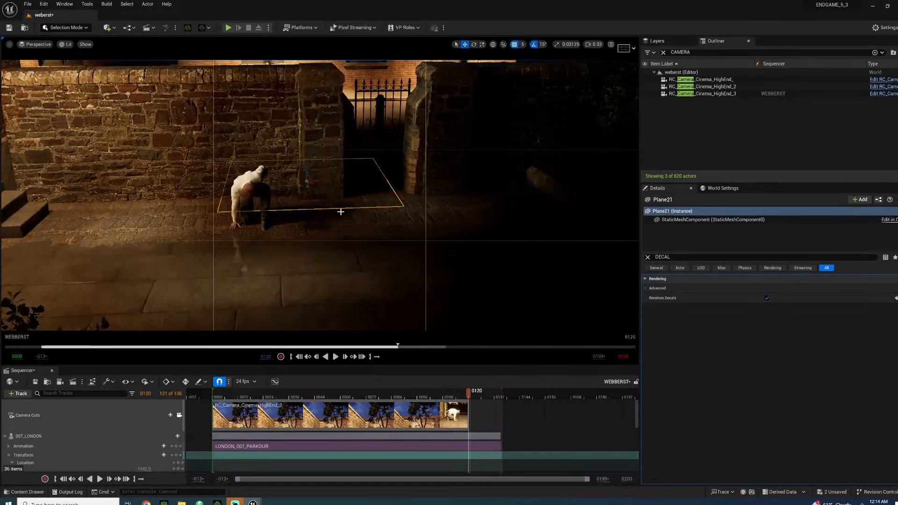
left_click(663, 52)
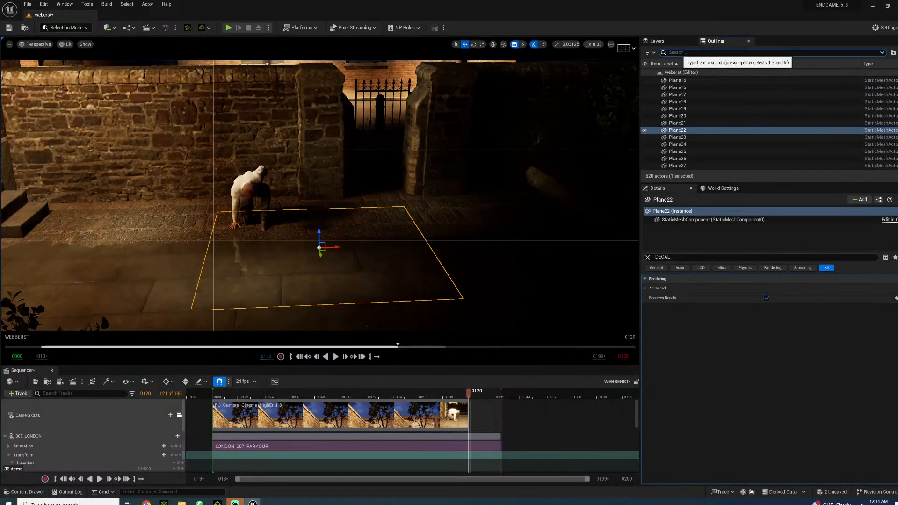
type("DECAL")
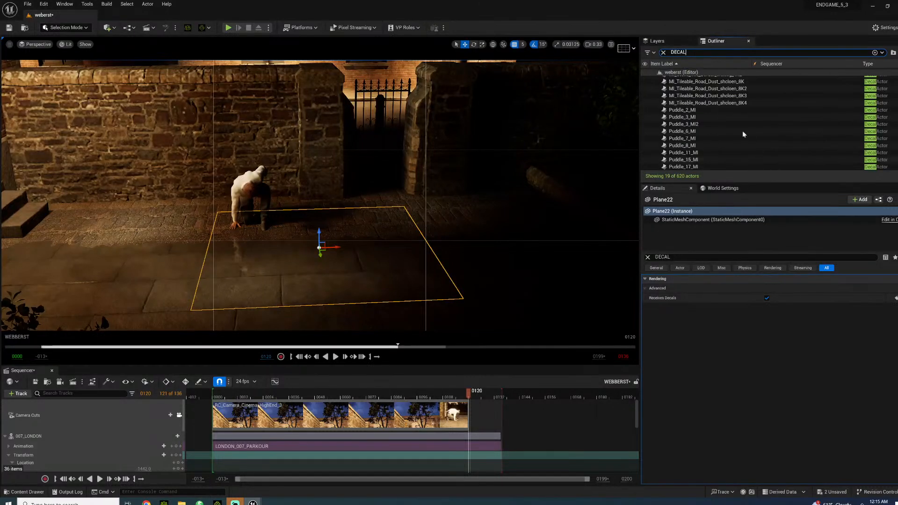
scroll(744, 134, "up", 3)
left_click(758, 79)
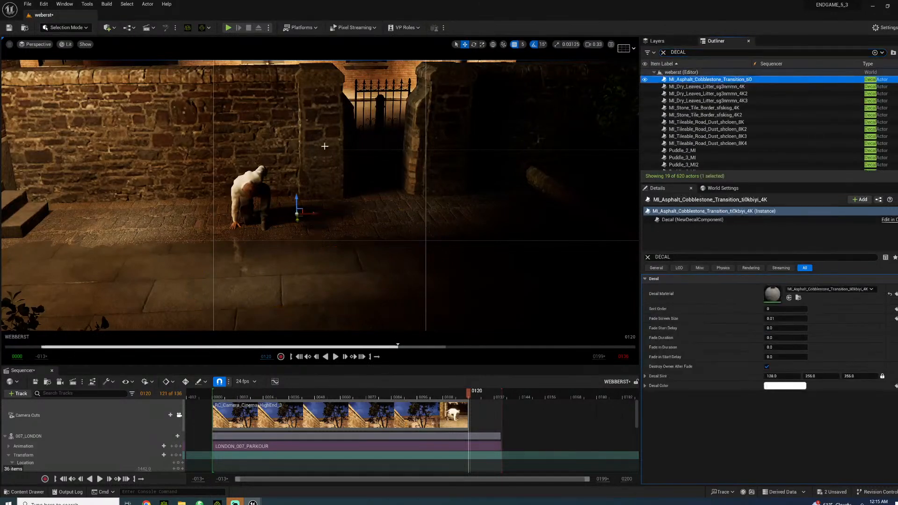
key("r")
left_click(317, 215)
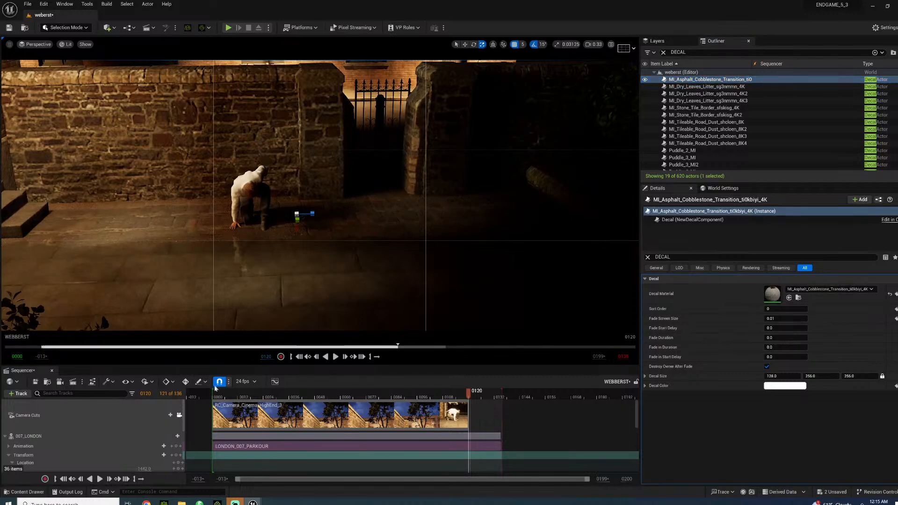
Extend the RC_Camera_Cinema_HighEnd_3 camera cut past the end of the parkour animation and play the shot through the camera
left_click(179, 415)
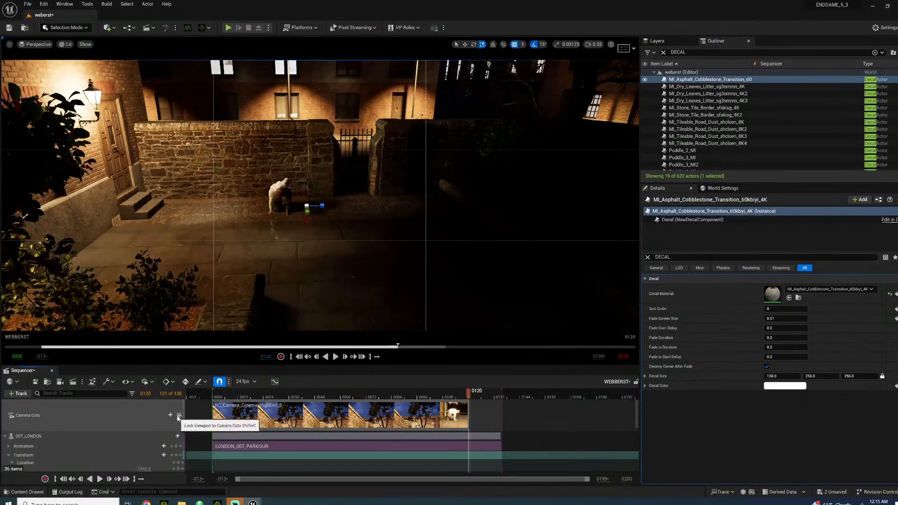
left_click(237, 397)
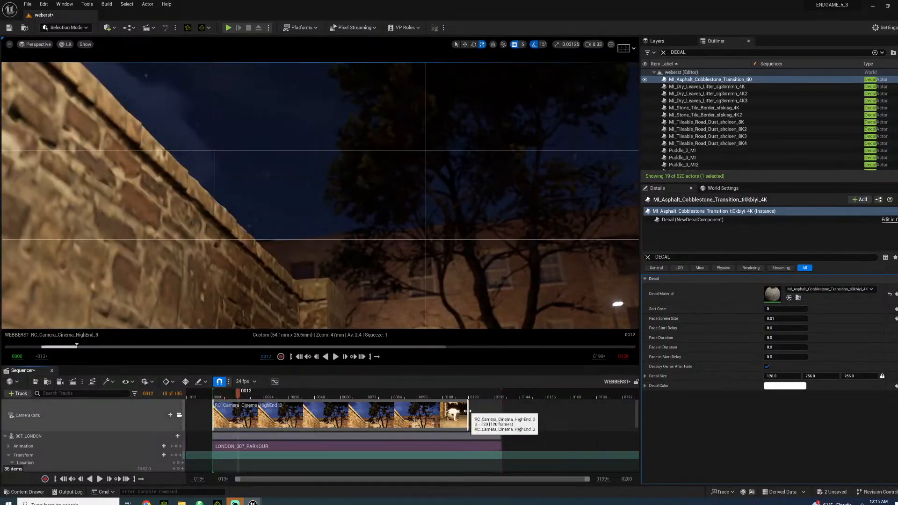
left_click_drag(467, 411, 524, 411)
left_click(275, 396)
key("space")
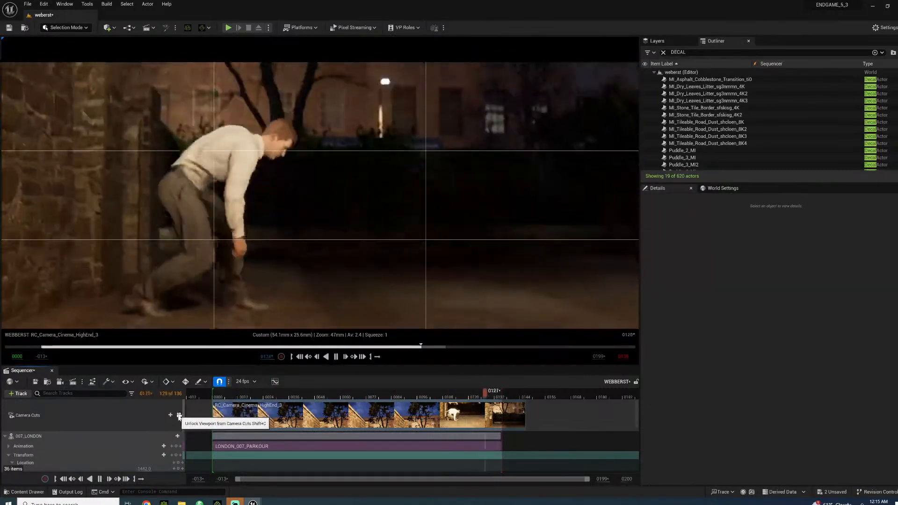
left_click(180, 416)
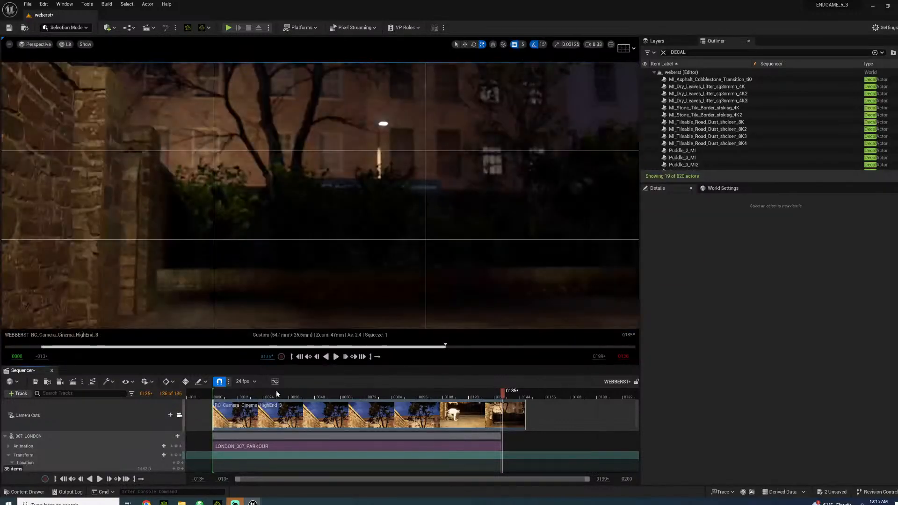
At frame 121, rescale and shift the Asphalt Cobblestone Transition decal near the character, checking it through the shot camera
left_click_drag(341, 396, 472, 391)
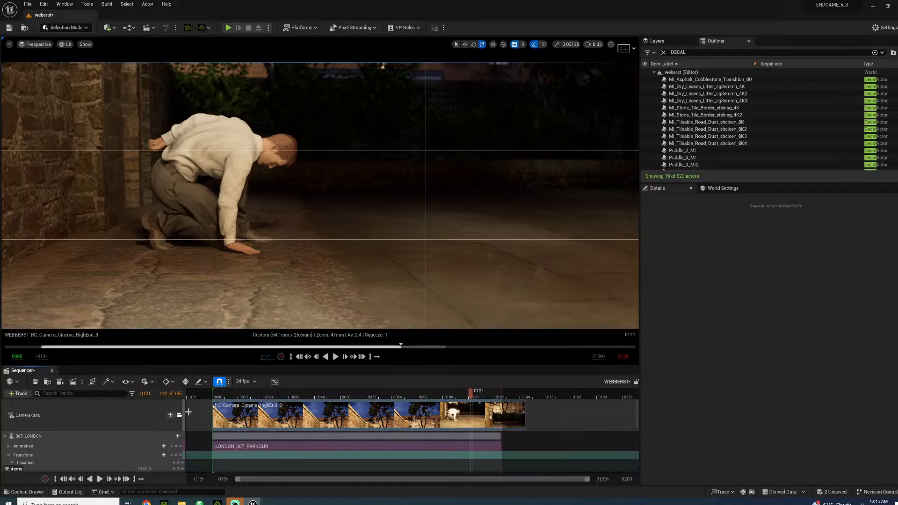
left_click(179, 416)
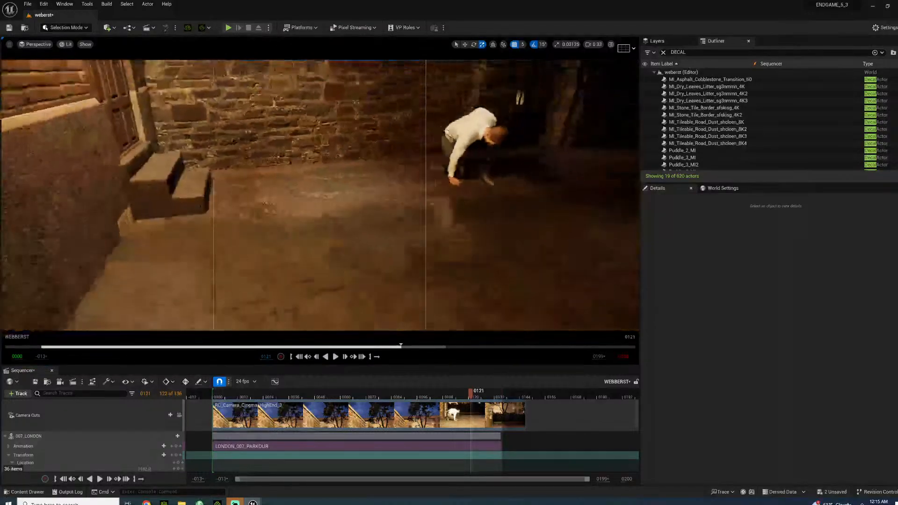
left_click(692, 79)
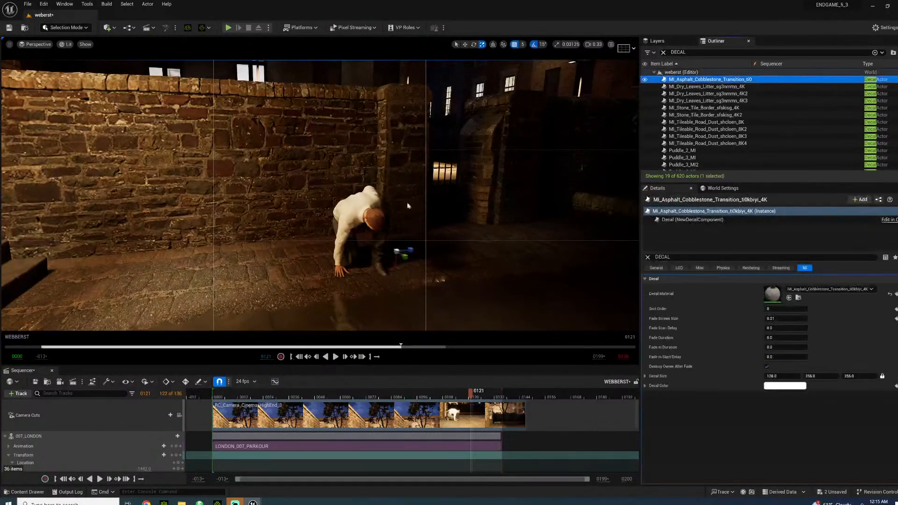
left_click(403, 261)
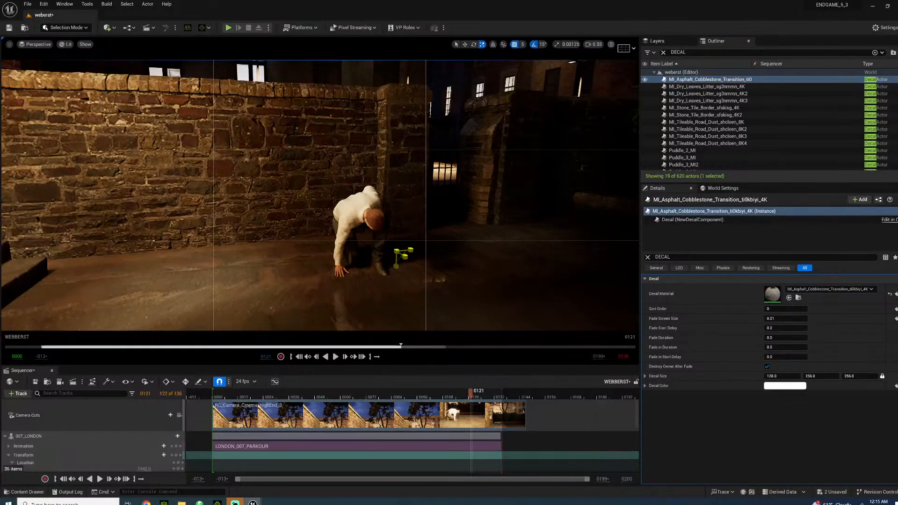
left_click_drag(402, 261, 405, 259)
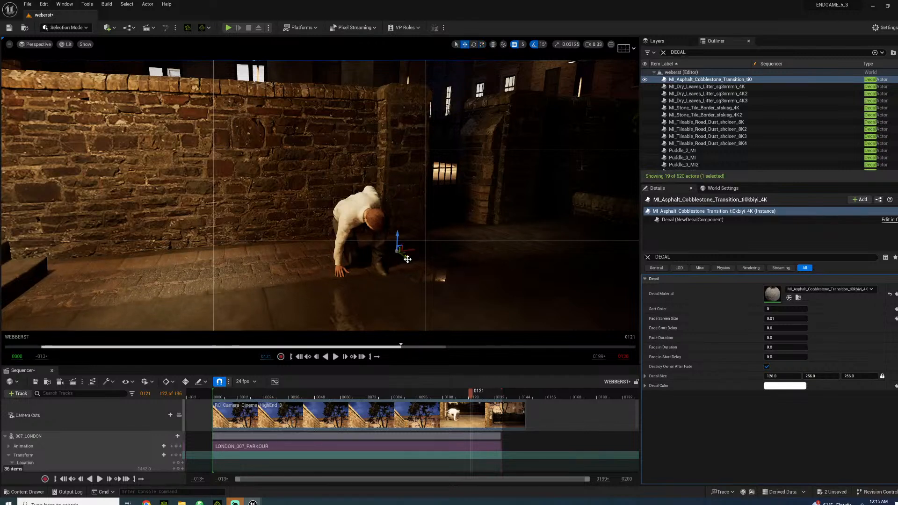
left_click_drag(405, 255, 390, 251)
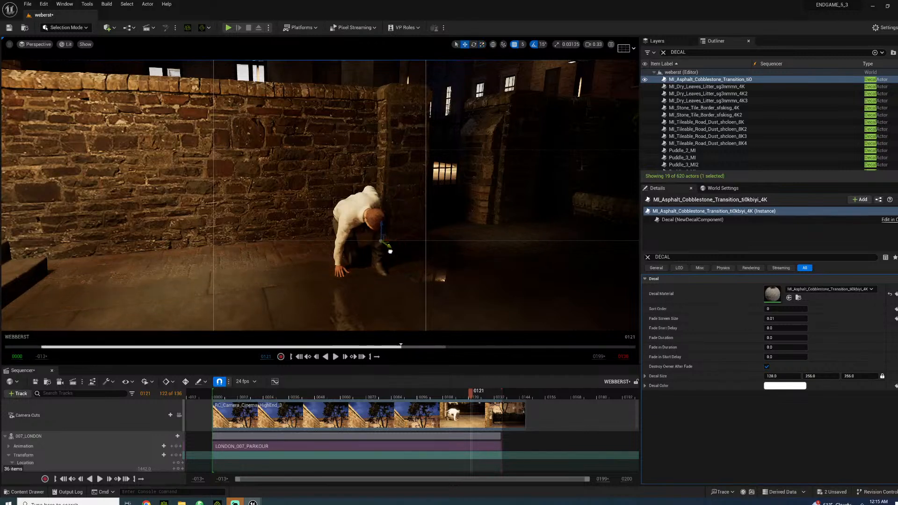
left_click(179, 415)
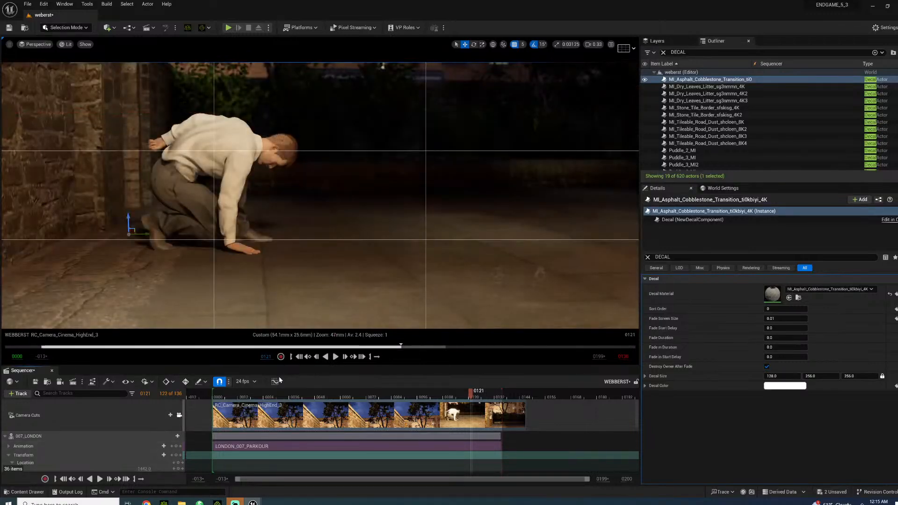
left_click(179, 415)
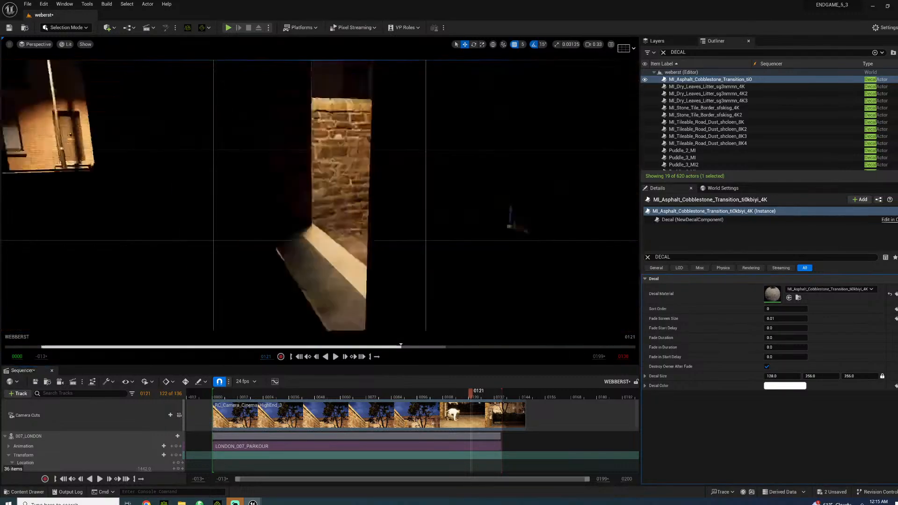
Find the MI_Dry_Leaves_Litter decal along the street wall and duplicate it towards the character's side of the wall
right_click_drag(320, 196, 337, 225)
right_click_drag(255, 189, 253, 191)
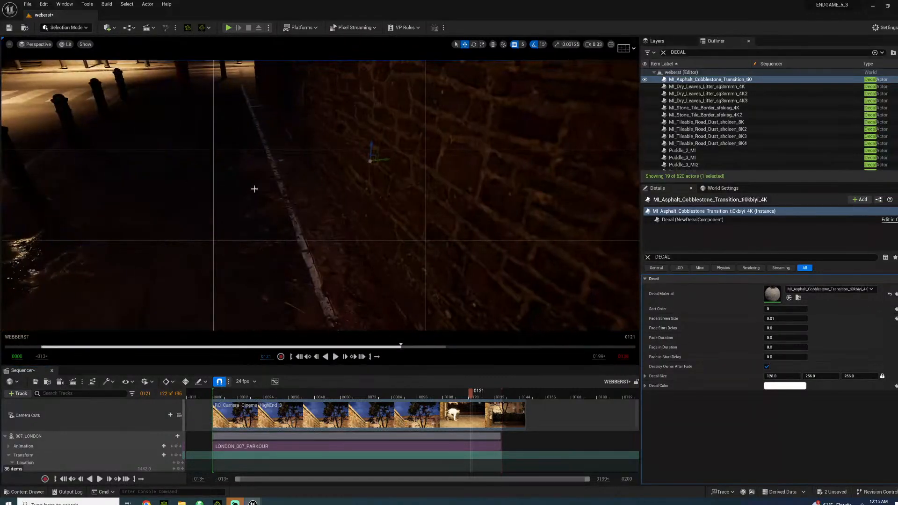
left_click(255, 189)
left_click(734, 143)
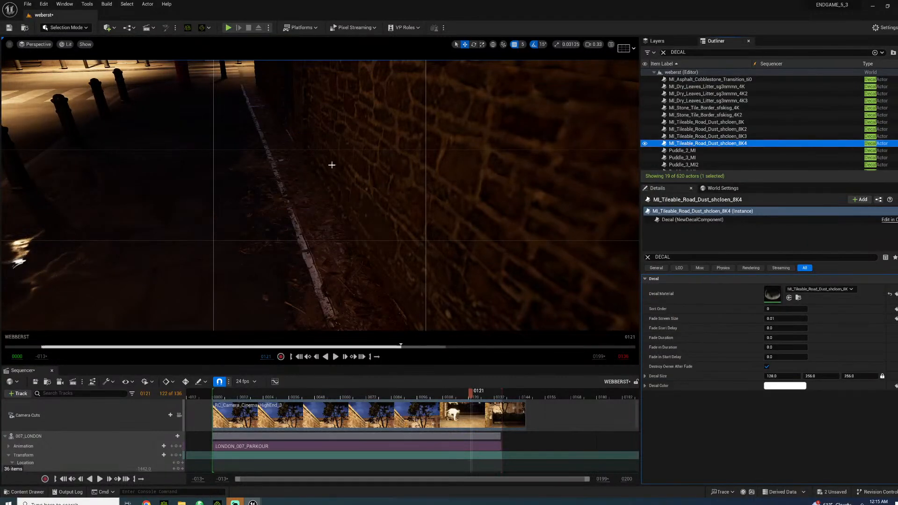
left_click(266, 133)
right_click_drag(266, 133, 285, 113)
left_click(701, 87)
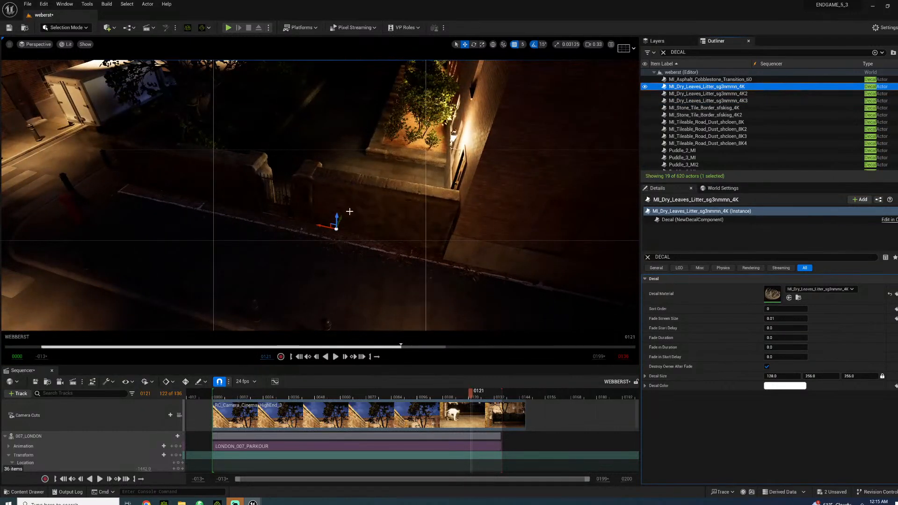
left_click_drag(336, 229, 369, 188, "alt")
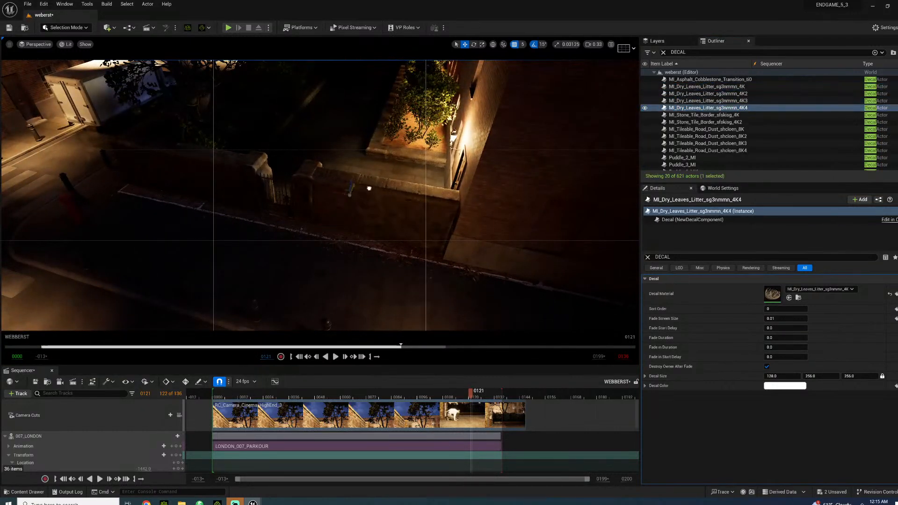
Rotate the duplicated dry leaves decal and move it against the wall behind the character, checking it through the shot camera
right_click_drag(353, 188, 374, 213)
key("e")
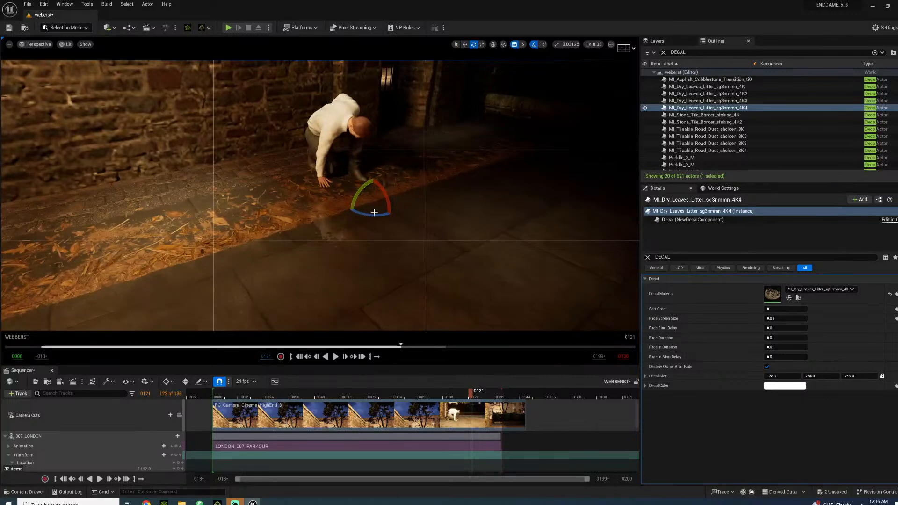
left_click_drag(376, 213, 290, 158)
key("w")
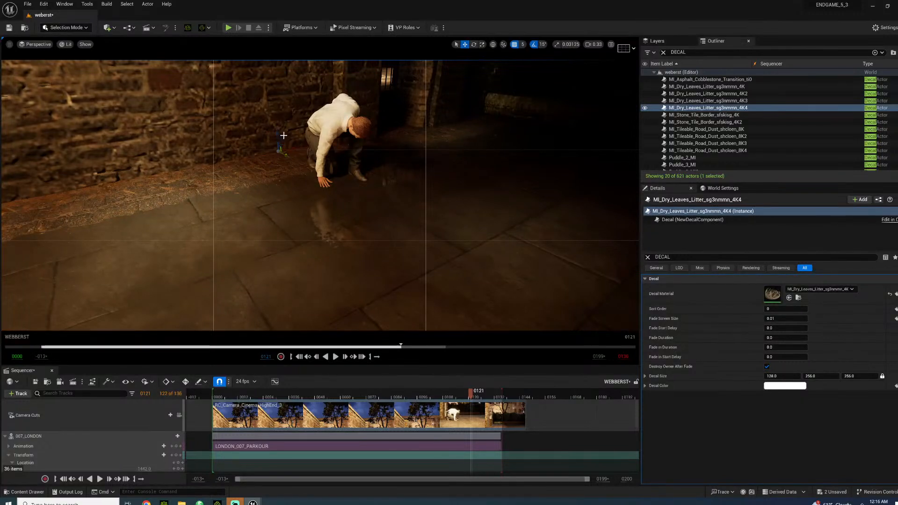
left_click(180, 415)
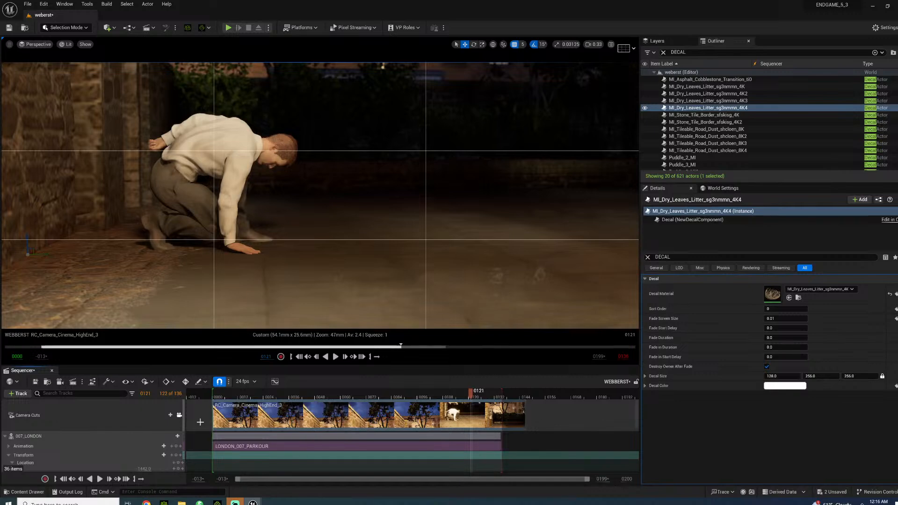
left_click(179, 415)
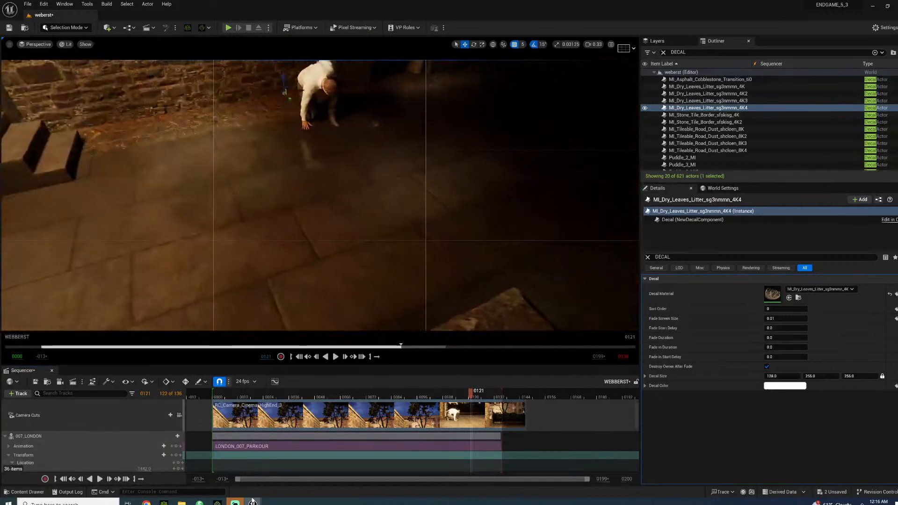
Switch to Quixel Bridge and browse the Decals / Tree / Branch category, previewing the Thick Chestnut Branches decal
mouse_move(253, 503)
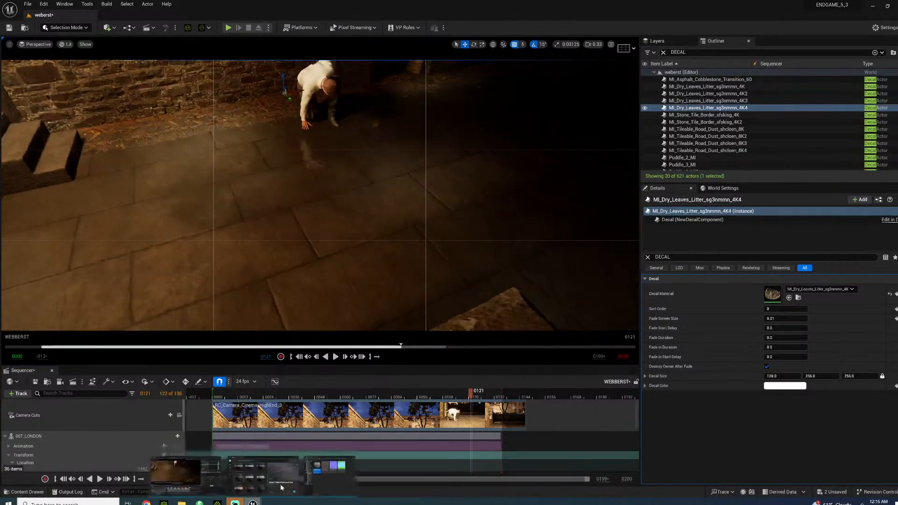
left_click(322, 476)
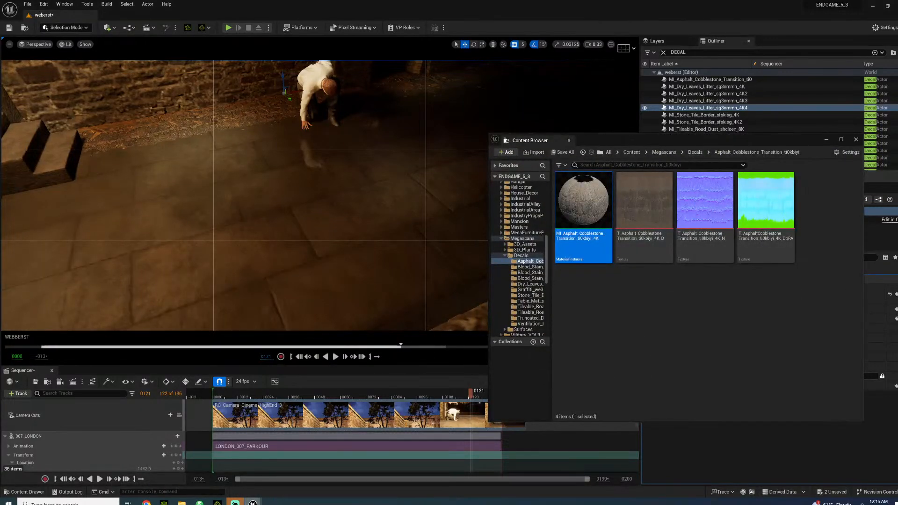
left_click(264, 471)
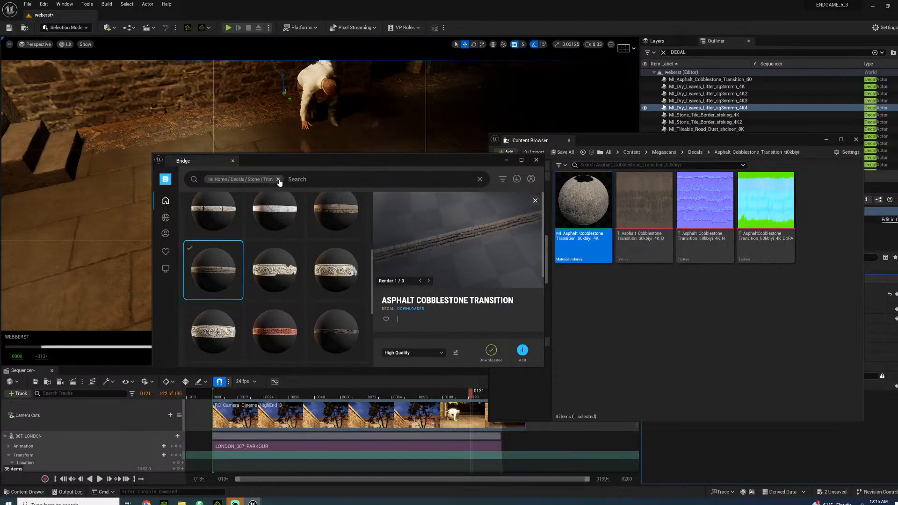
left_click(165, 200)
mouse_move(163, 218)
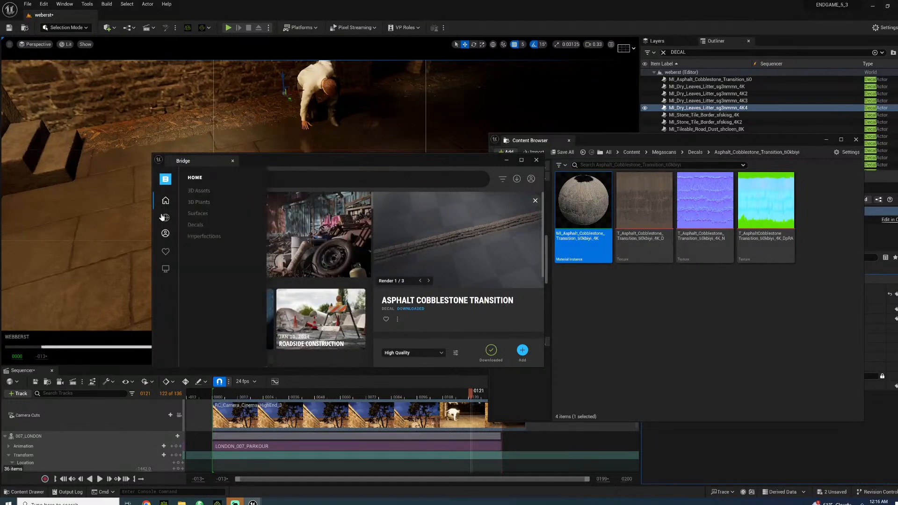
left_click(197, 225)
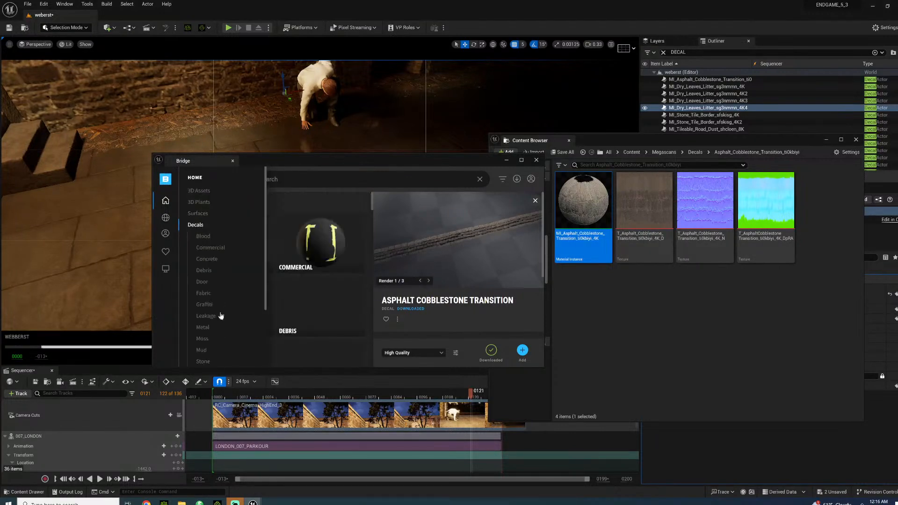
scroll(225, 340, "down", 3)
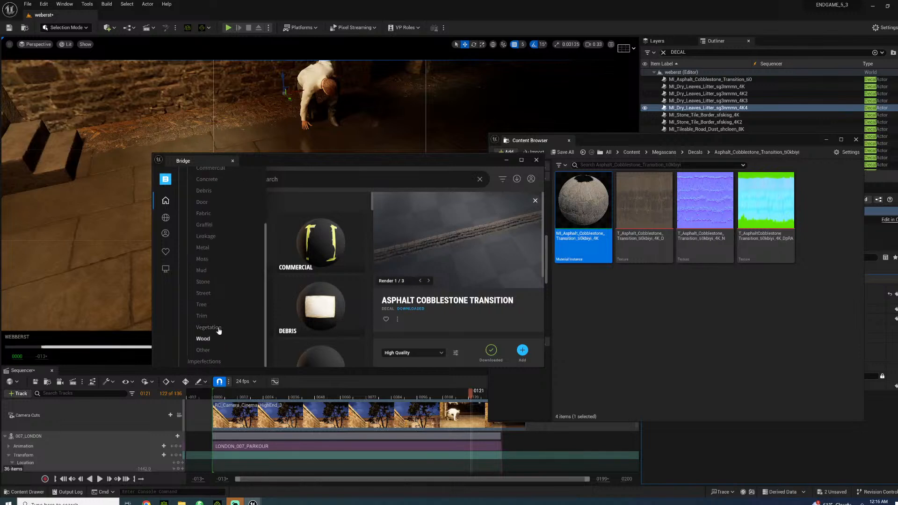
left_click(207, 306)
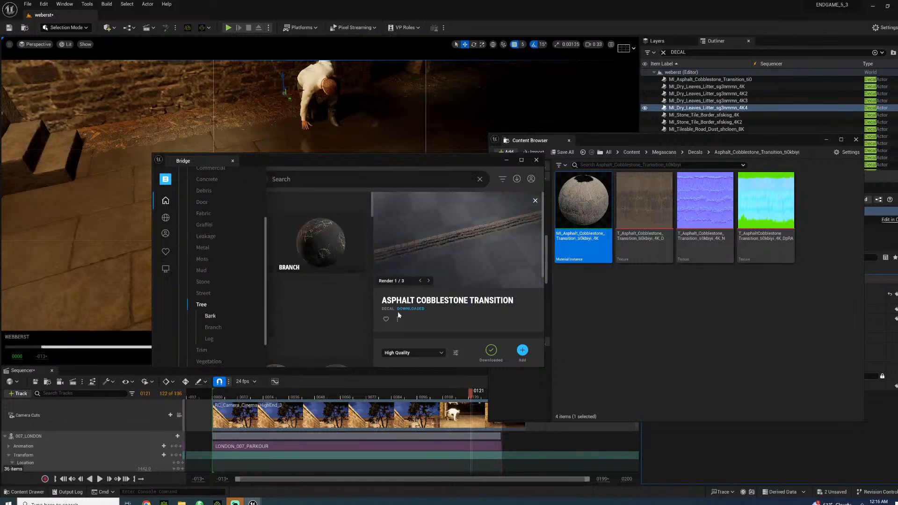
left_click(331, 239)
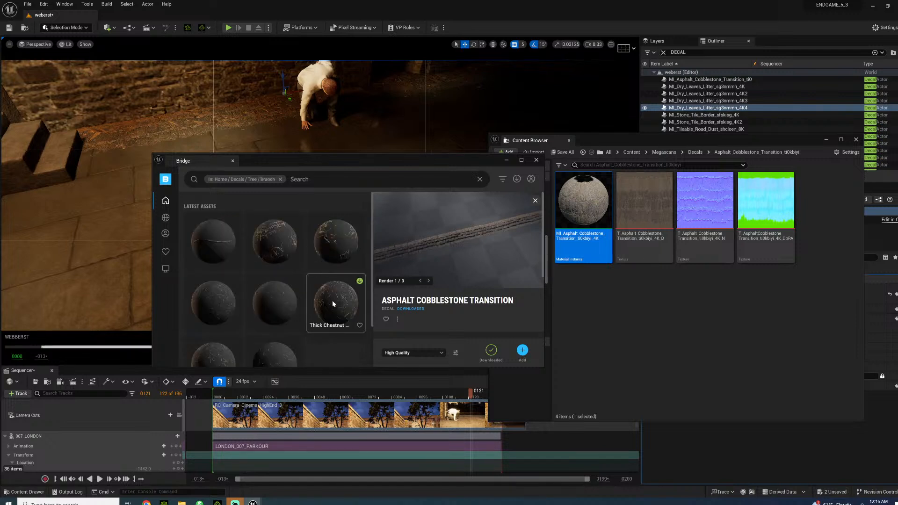
left_click(332, 301)
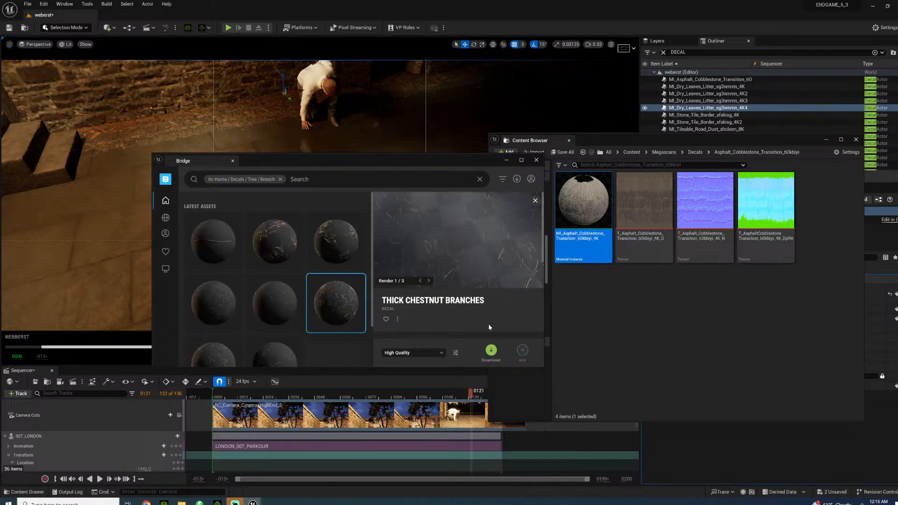
Browse Bridge's Decals / Vegetation / Dried category and preview the Scattered Dry Leaves decal
mouse_move(168, 221)
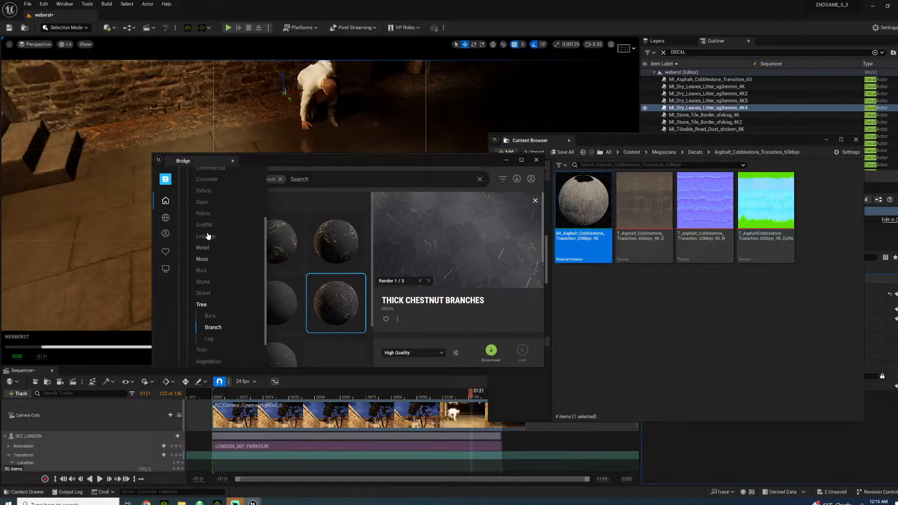
scroll(208, 219, "down", 2)
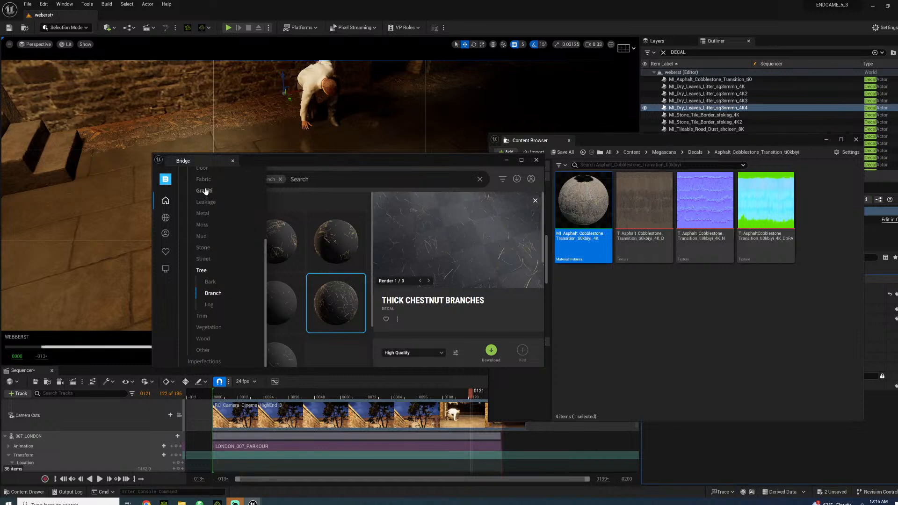
left_click(211, 327)
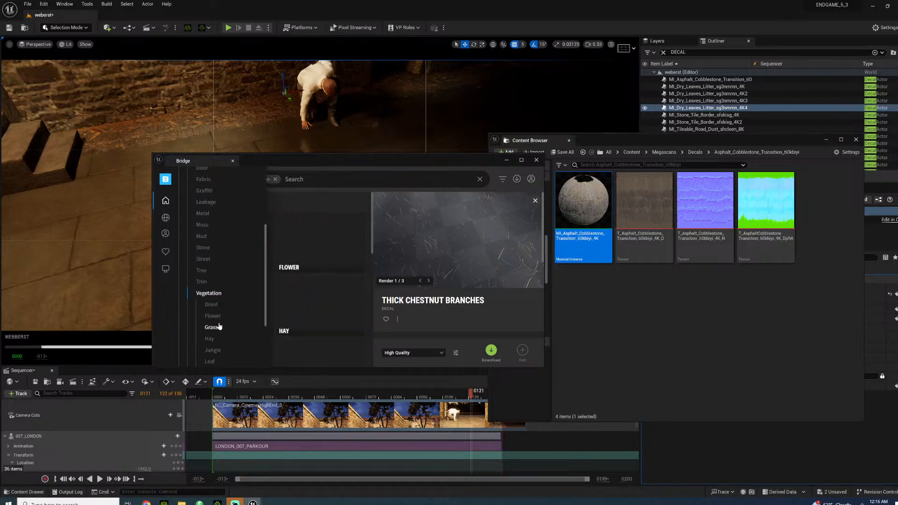
left_click(212, 304)
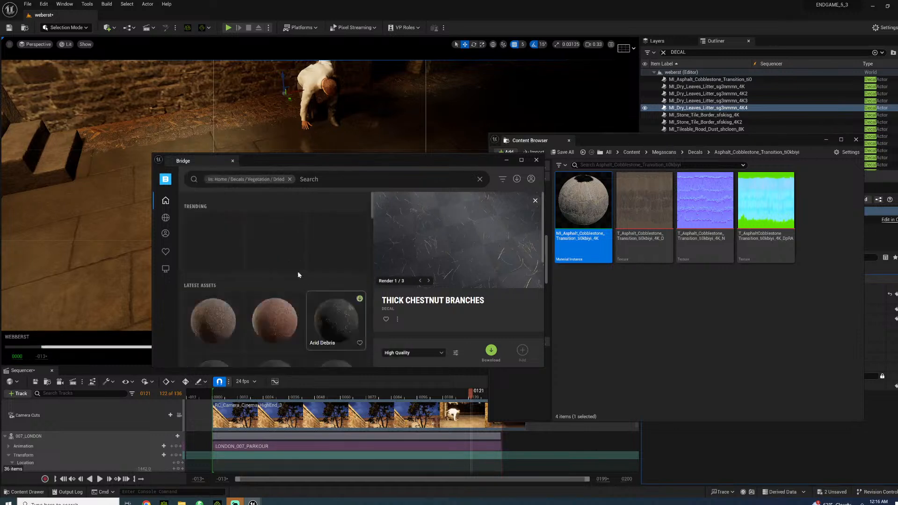
scroll(300, 294, "down", 3)
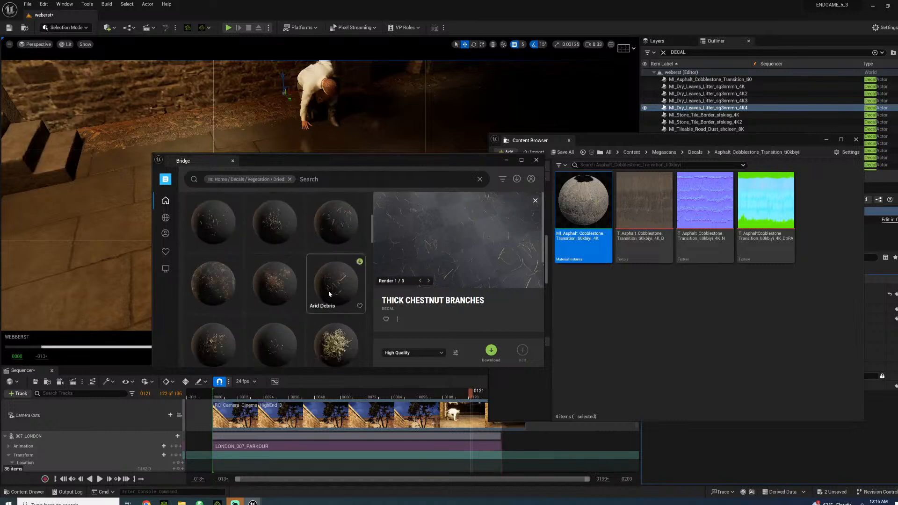
scroll(321, 293, "down", 6)
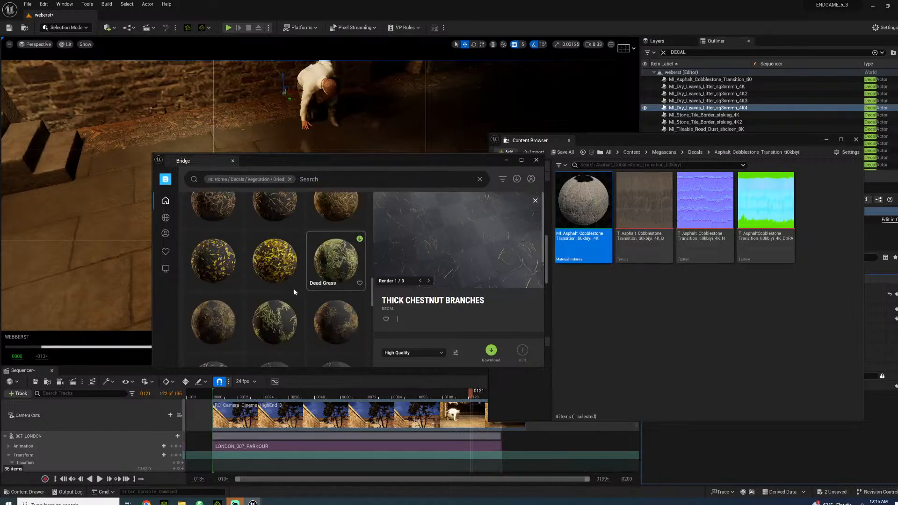
scroll(294, 288, "down", 5)
scroll(297, 288, "down", 2)
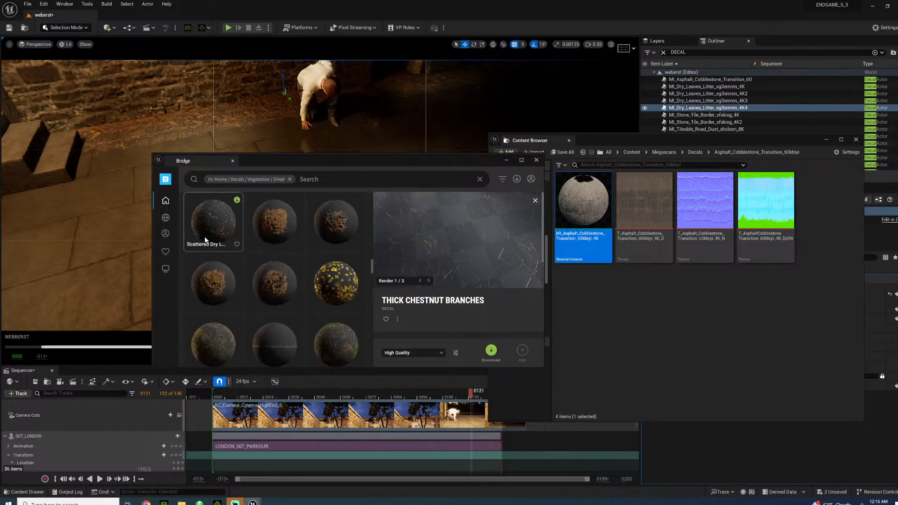
left_click(208, 235)
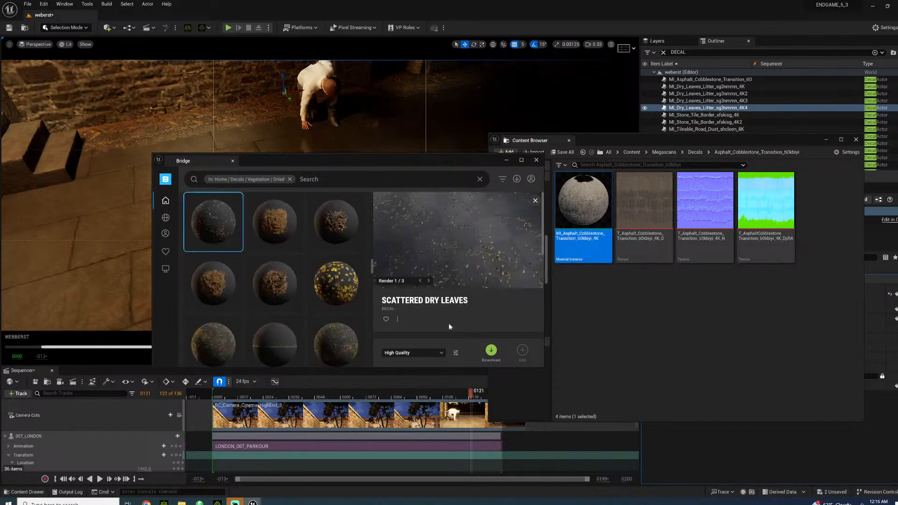
Find the Yellow Dried Leaves decal further down the Dried category, download it in High Quality and add it to the project
scroll(248, 283, "down", 2)
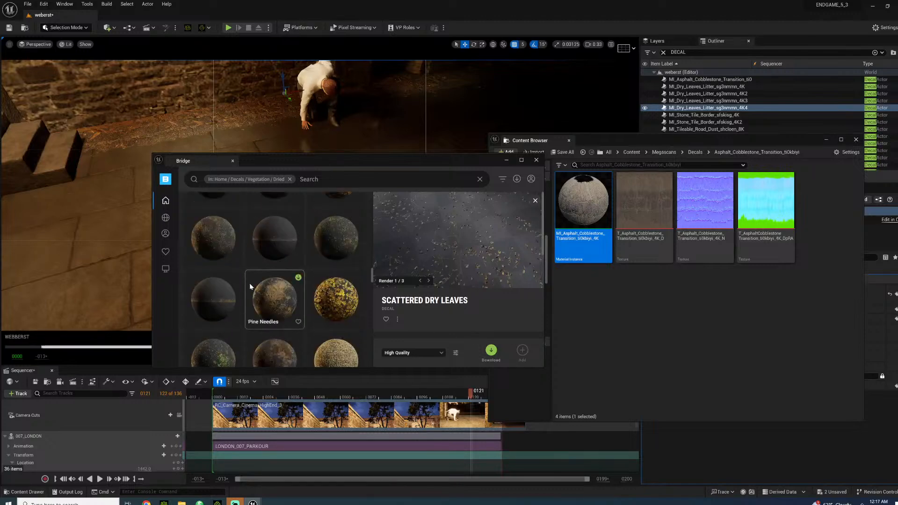
scroll(251, 283, "down", 2)
scroll(253, 284, "down", 5)
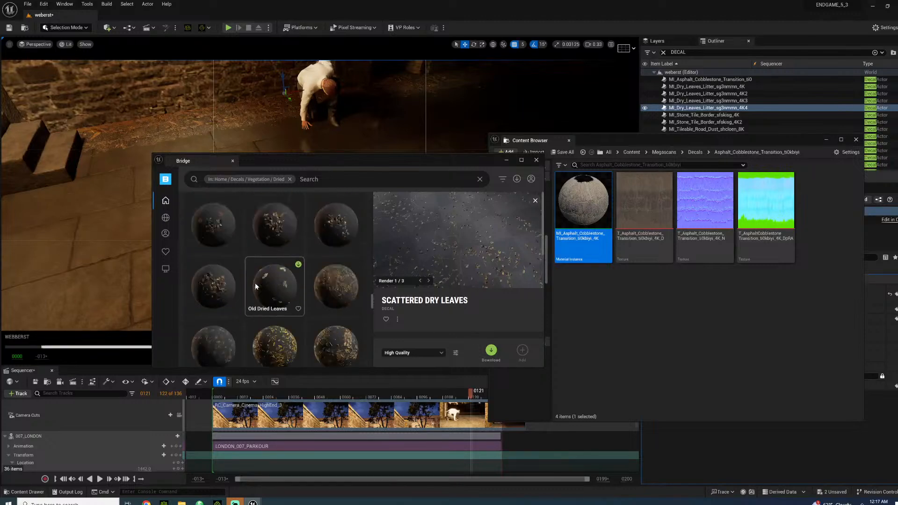
scroll(254, 283, "down", 3)
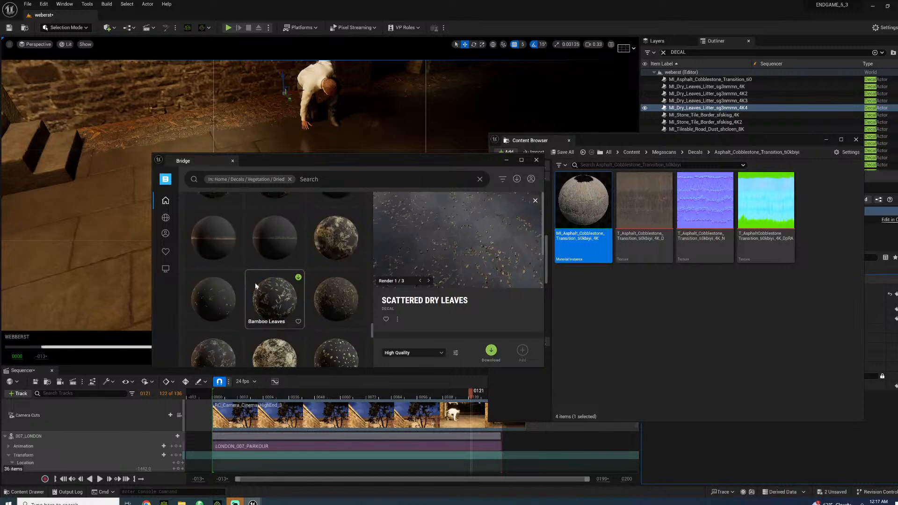
left_click(354, 268)
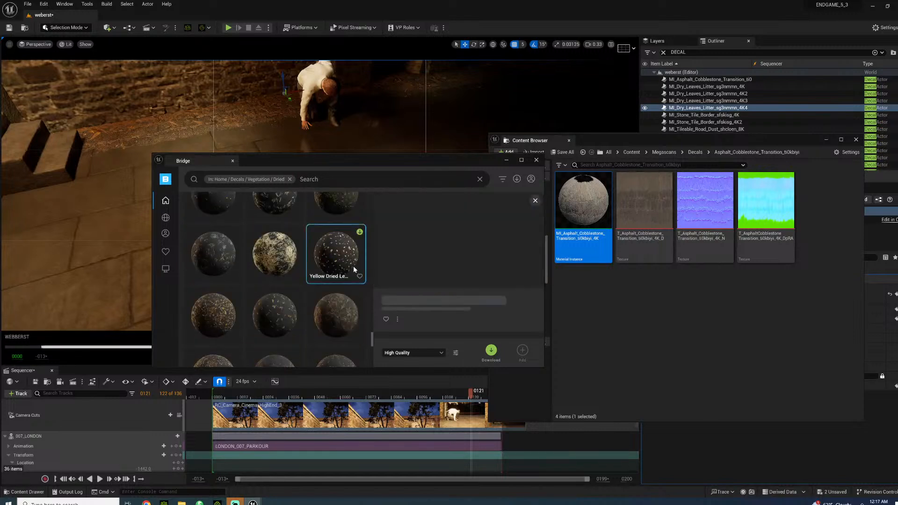
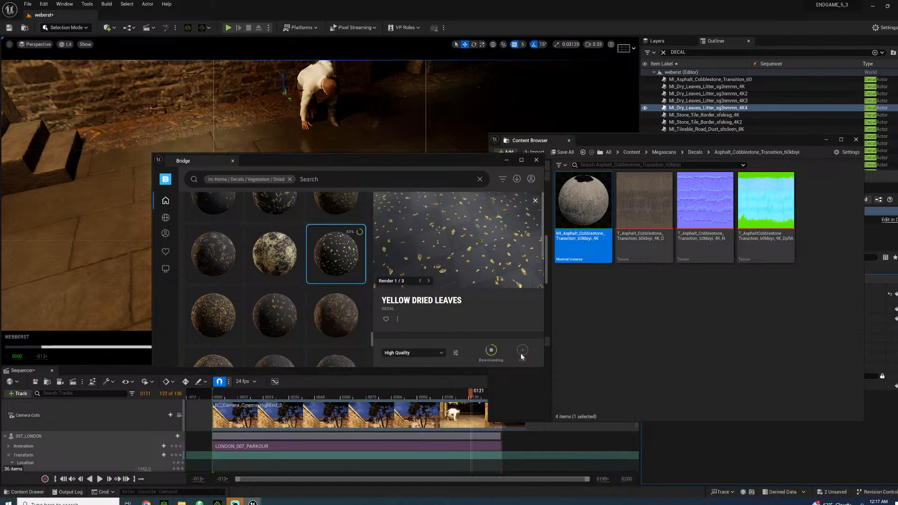
left_click(507, 161)
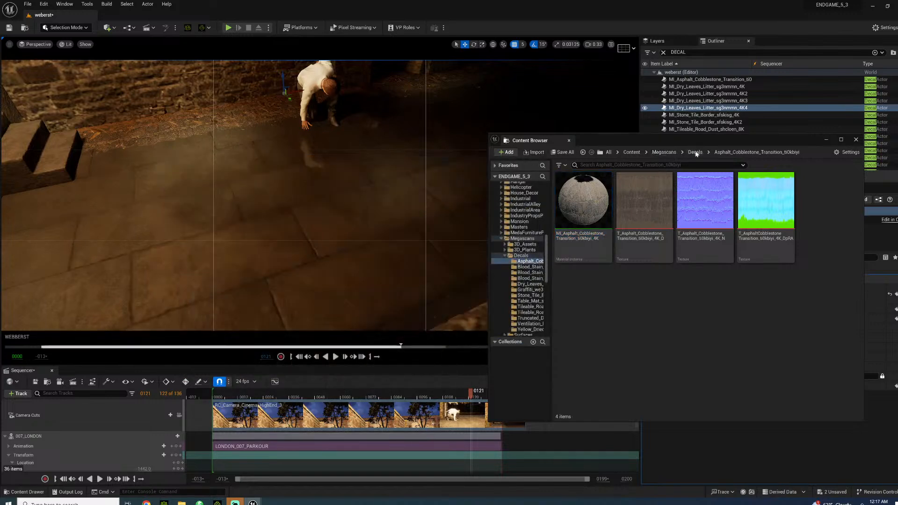
Place the MI_Yellow_Dried_Leaves decal from the Megascans Decals folder on the paving in front of the crouching character
left_click(695, 152)
scroll(703, 321, "down", 1)
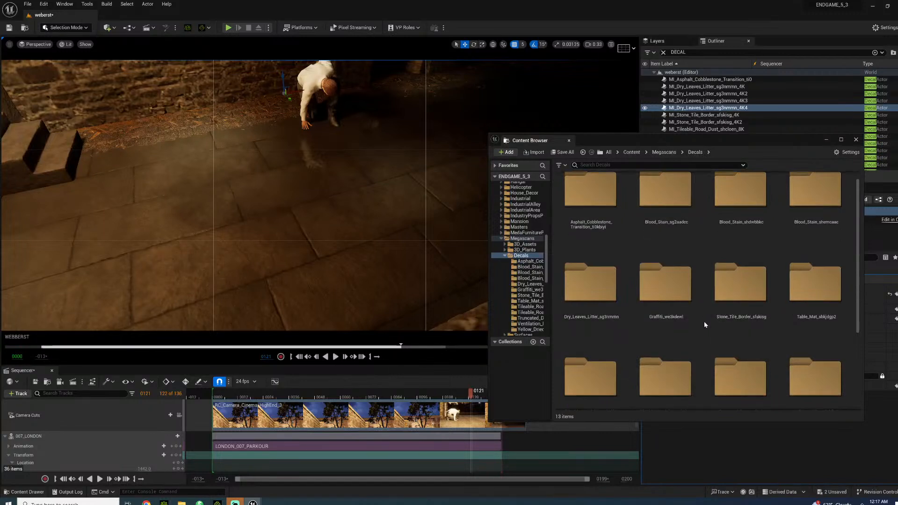
double_click(599, 290)
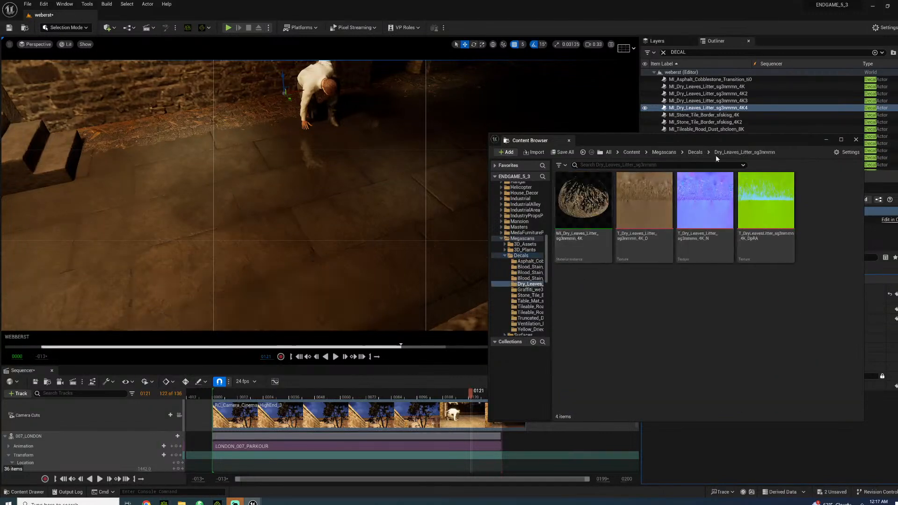
left_click(695, 153)
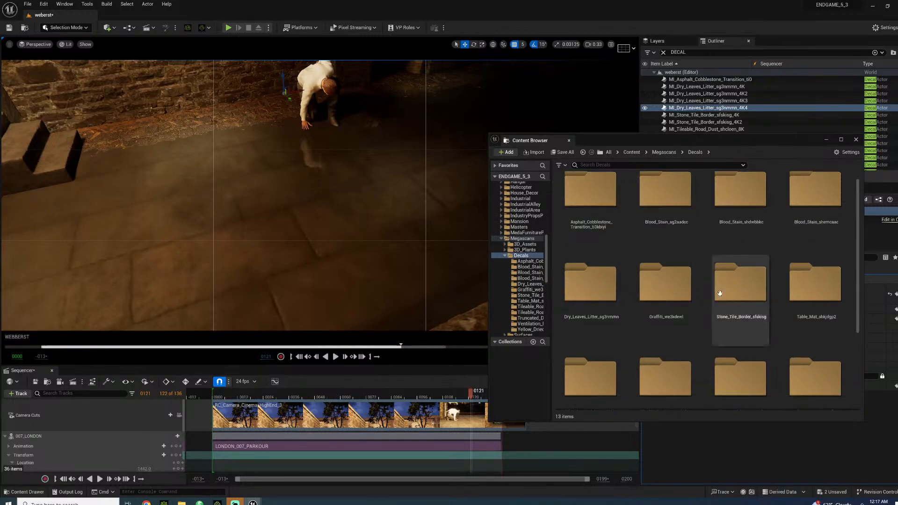
scroll(720, 293, "down", 2)
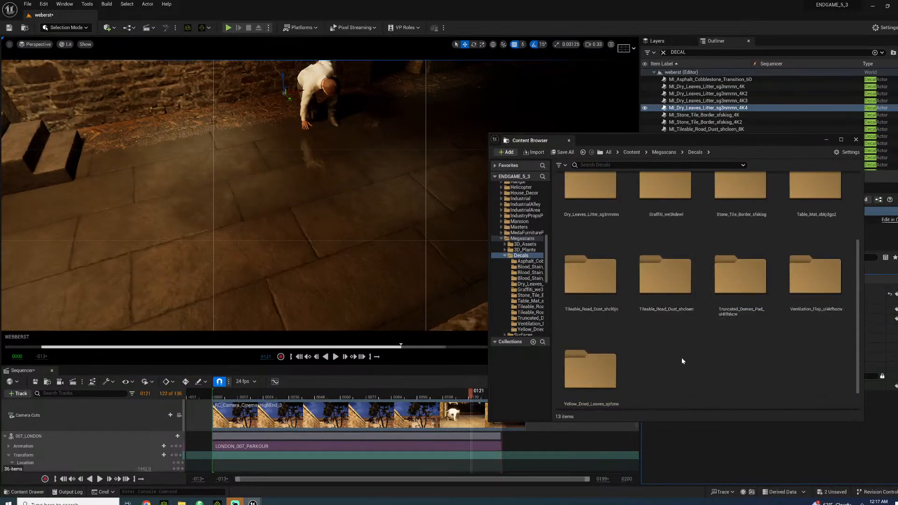
double_click(598, 363)
left_click_drag(583, 201, 344, 178)
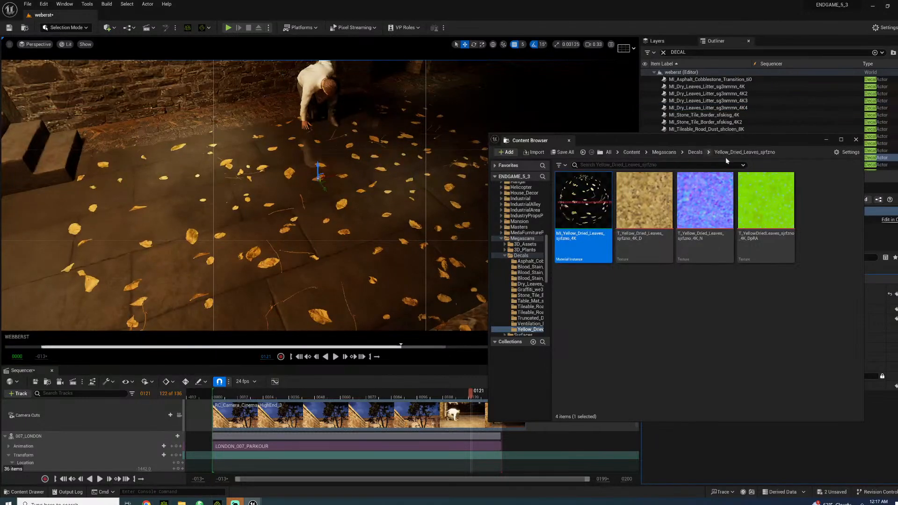
left_click(827, 141)
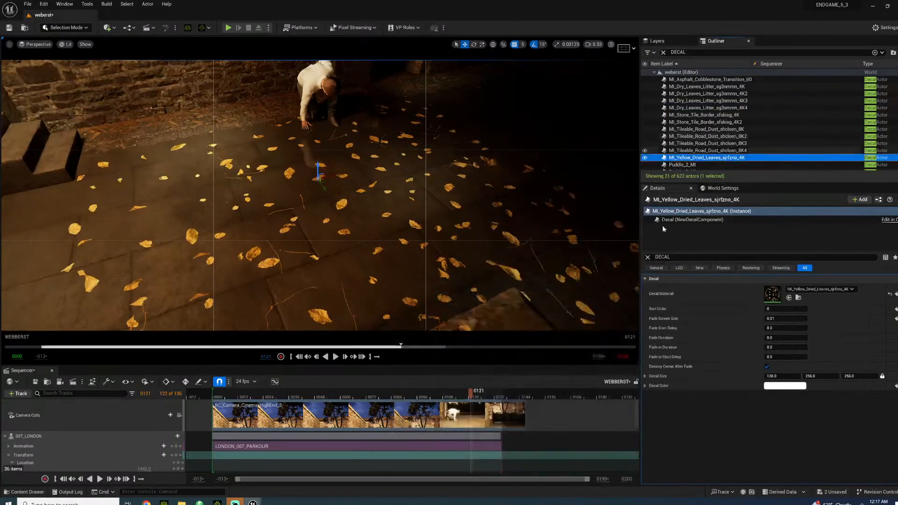
Try a uniform scale of 0.5 on the yellow dried leaves decal and settle on 0.75
left_click(648, 257)
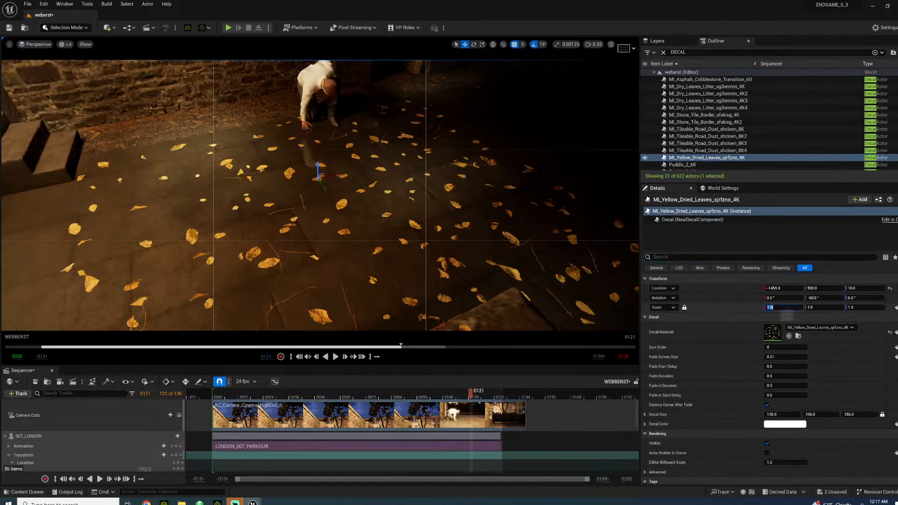
left_click(776, 307)
type("0.5")
key("Return")
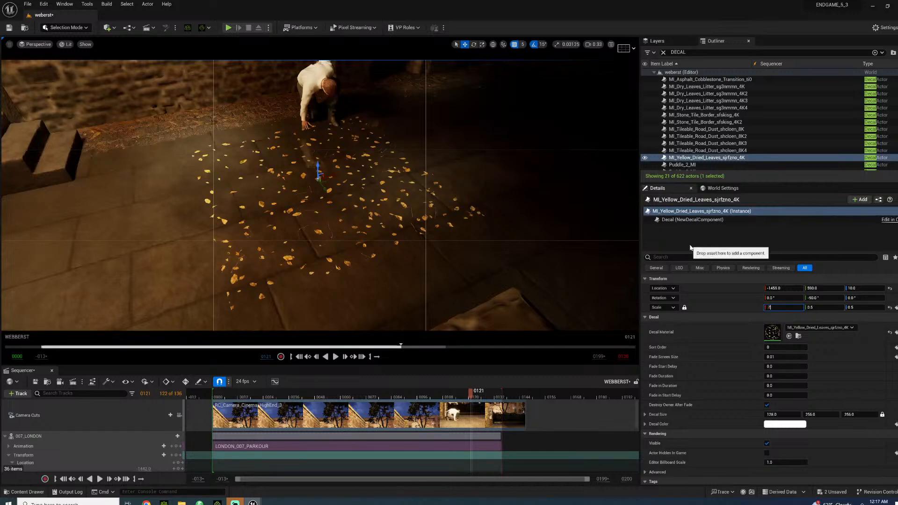
type(".75")
key("Return")
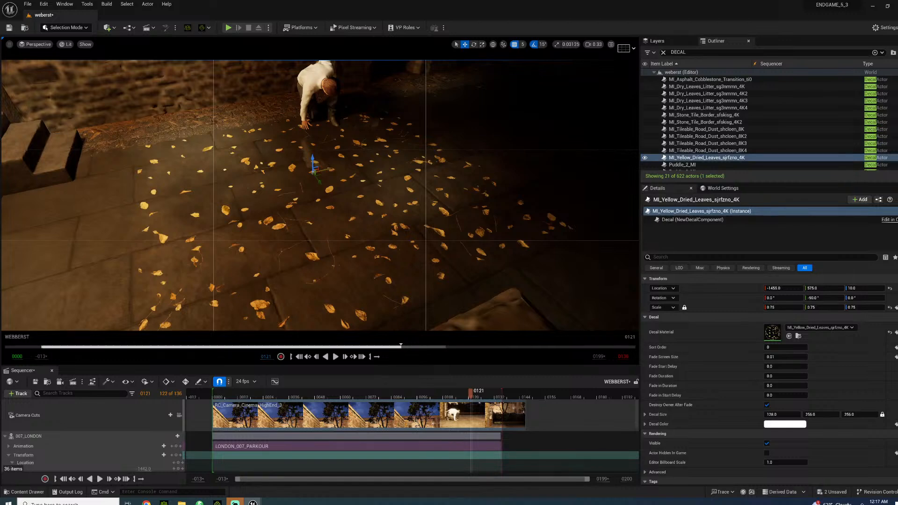
Duplicate the yellow dried leaves decal down the street to X -1150 and again towards the raised planter, and select the planter's stone wall section
left_click_drag(320, 180, 502, 126, "alt")
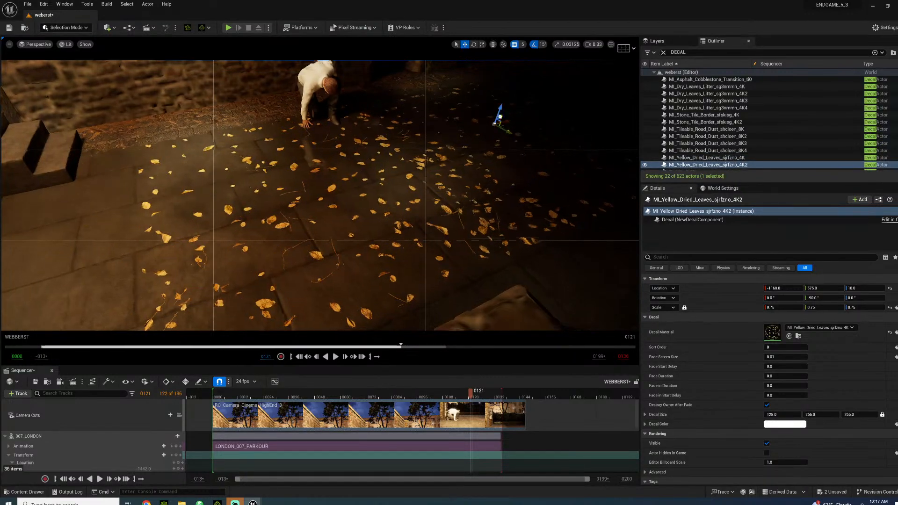
mouse_move(503, 126)
right_mouse_down()
mouse_move(306, 97)
mouse_move(328, 70)
mouse_move(337, 75)
mouse_move(323, 107)
mouse_move(495, 119)
right_mouse_up()
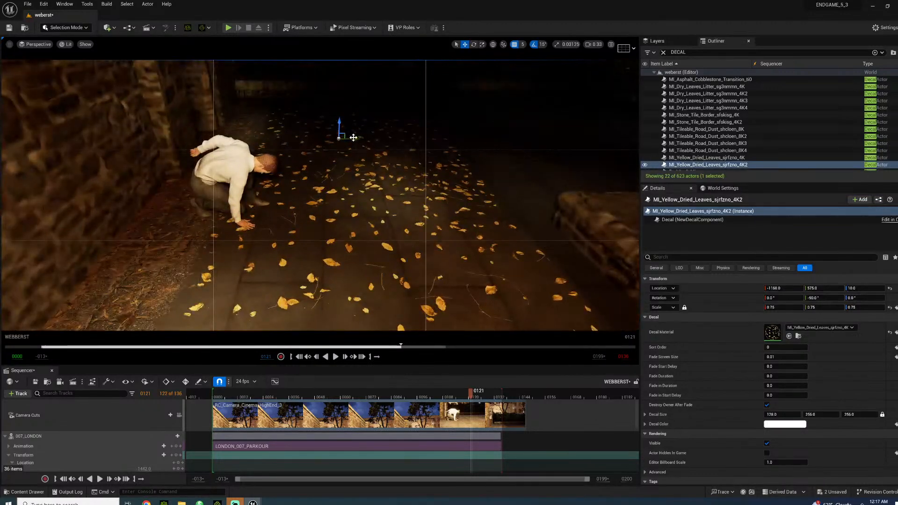
left_click_drag(353, 137, 615, 231, "alt")
right_click_drag(615, 230, 398, 171)
left_click(398, 170)
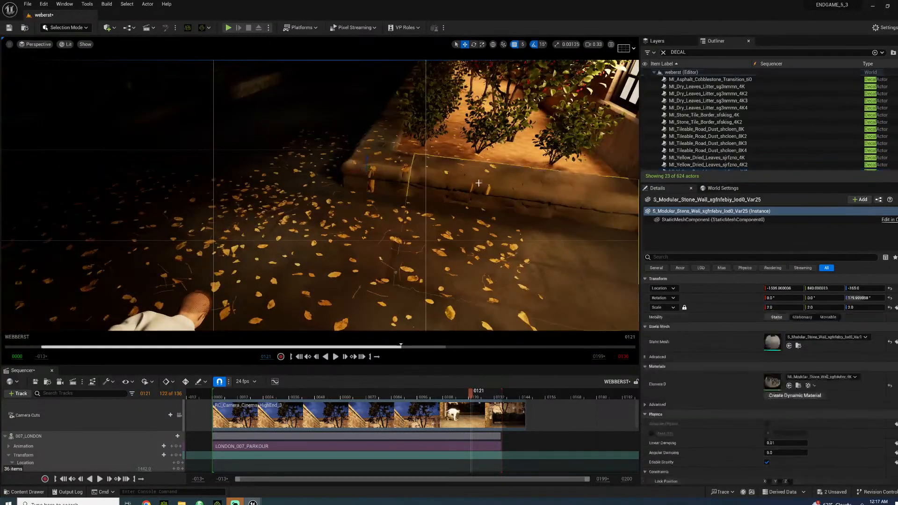
Add the planter's corner and side stone wall sections to the selection and turn off Receives Decals for all three
left_click(384, 159, "ctrl")
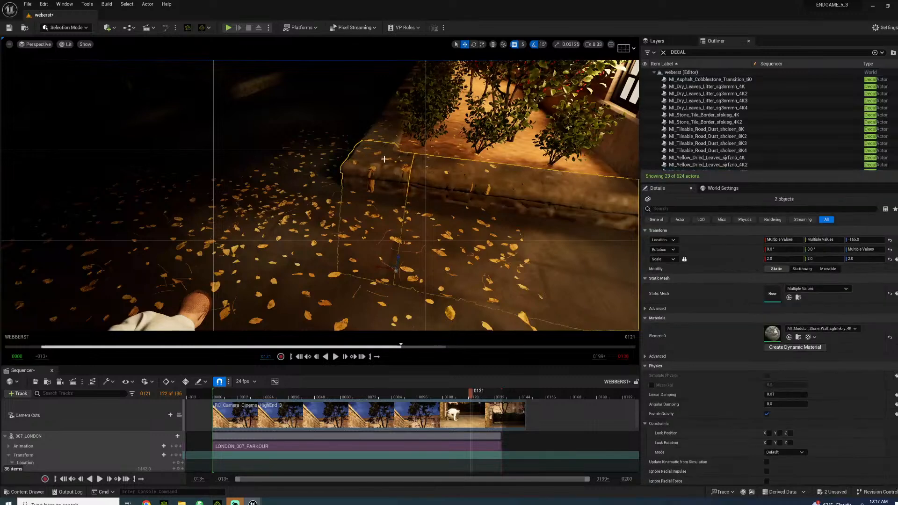
left_click(387, 132, "ctrl")
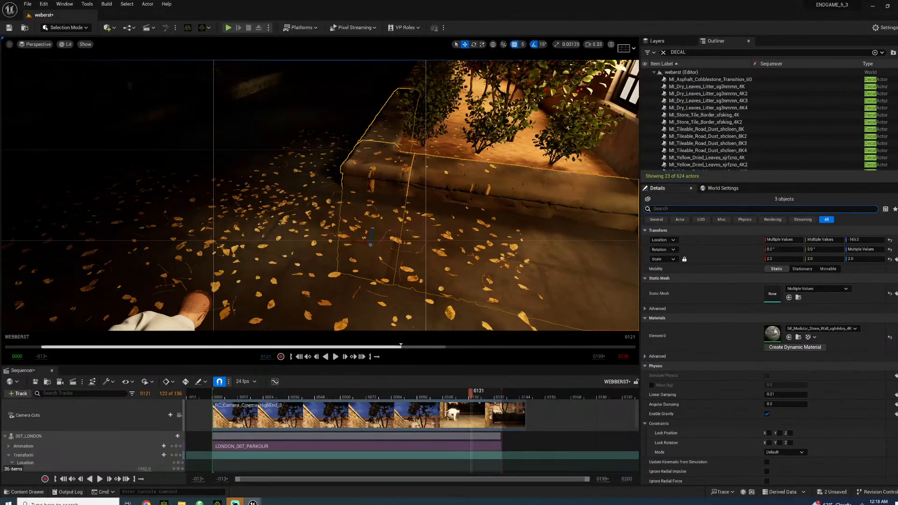
left_click(656, 207)
type("DECAL")
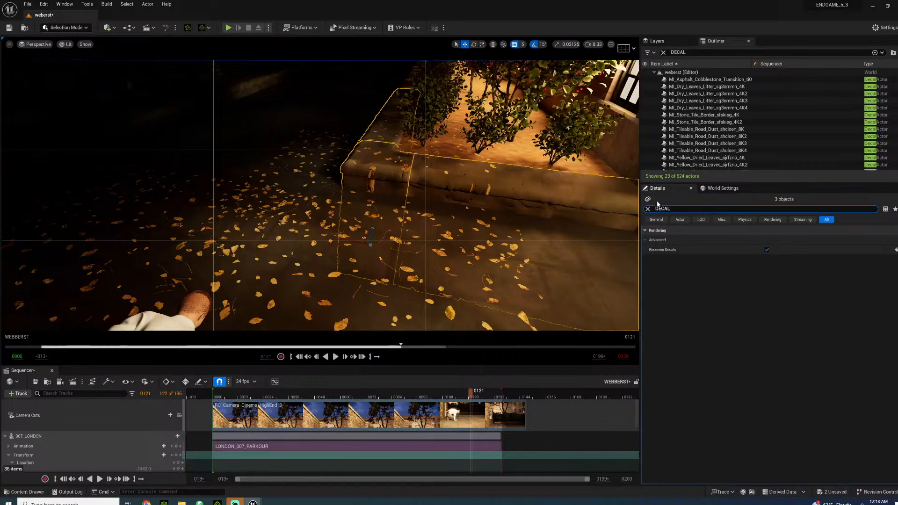
left_click(766, 250)
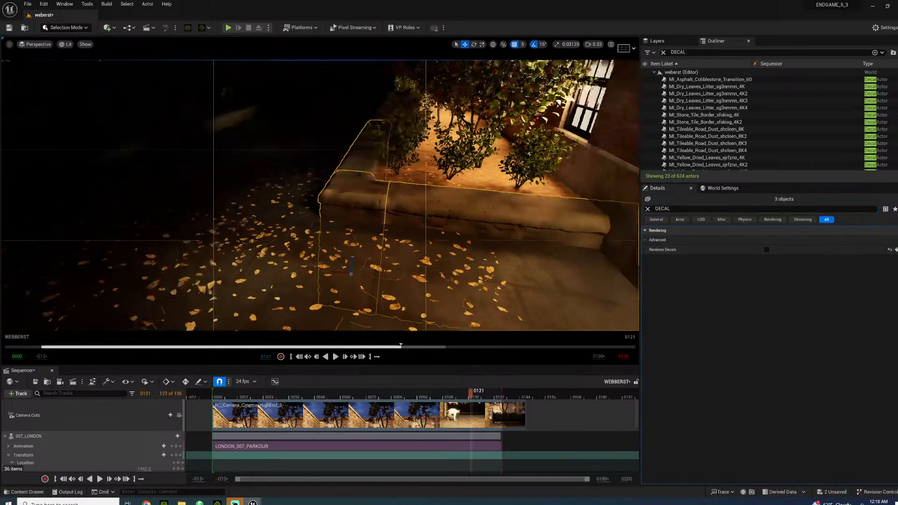
Turn off Receives Decals on two more stone wall sections, one after the other, further along the planter
right_click_drag(120, 138, 119, 137)
left_click(119, 138)
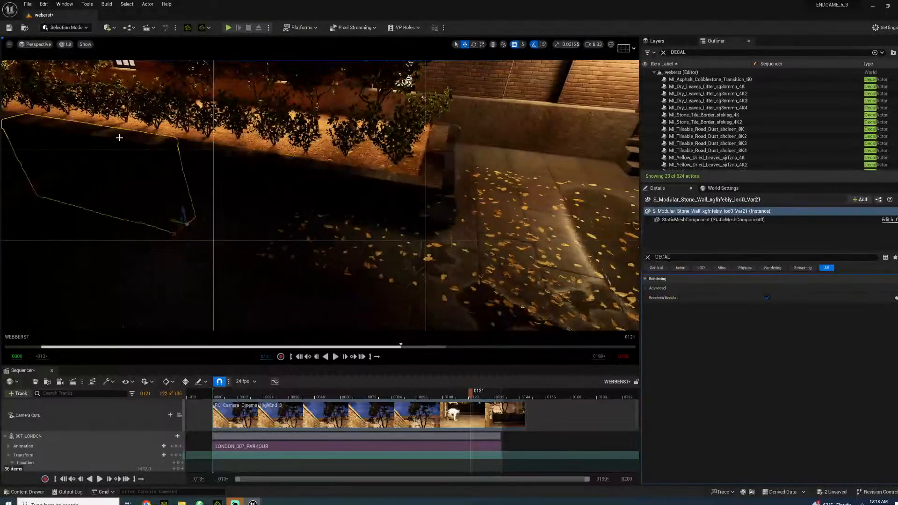
left_click(767, 298)
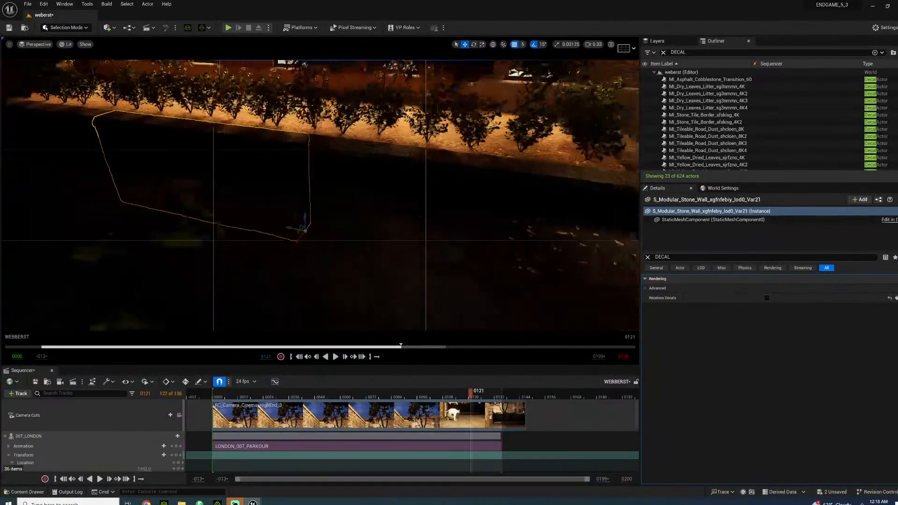
right_click_drag(159, 152, 159, 152)
left_click(159, 152)
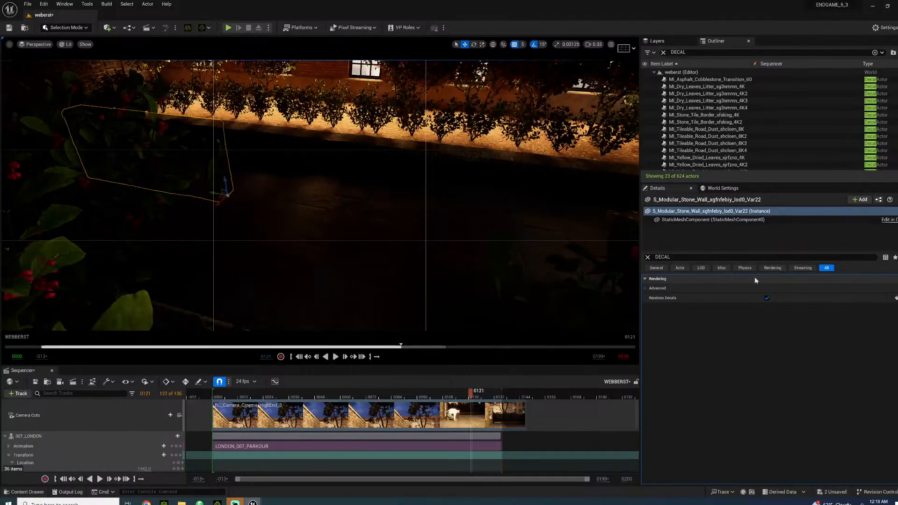
left_click(766, 298)
right_click_drag(546, 244, 546, 245)
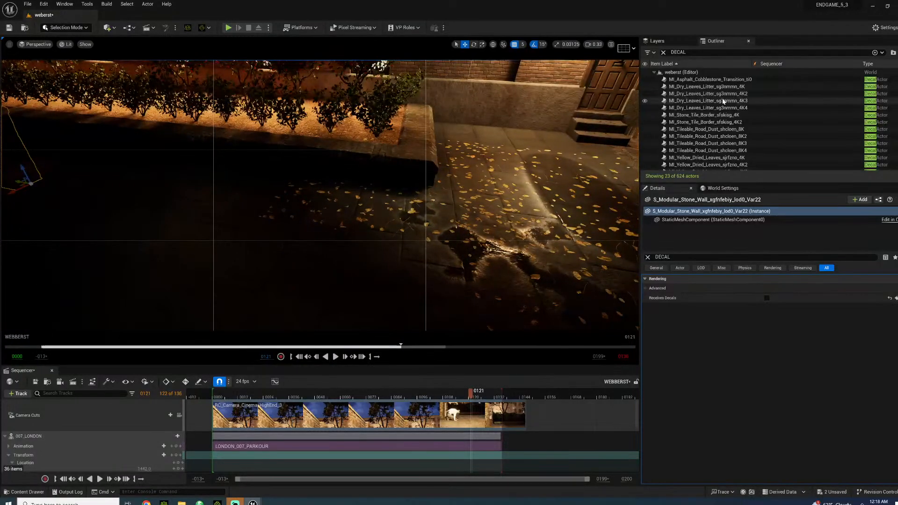
Select the MI_Yellow_Dried_Leaves decal beside the planter corner and duplicate it sideways onto the dark paving away from the planter
left_click(708, 100)
left_click(714, 115)
scroll(715, 116, "down", 2)
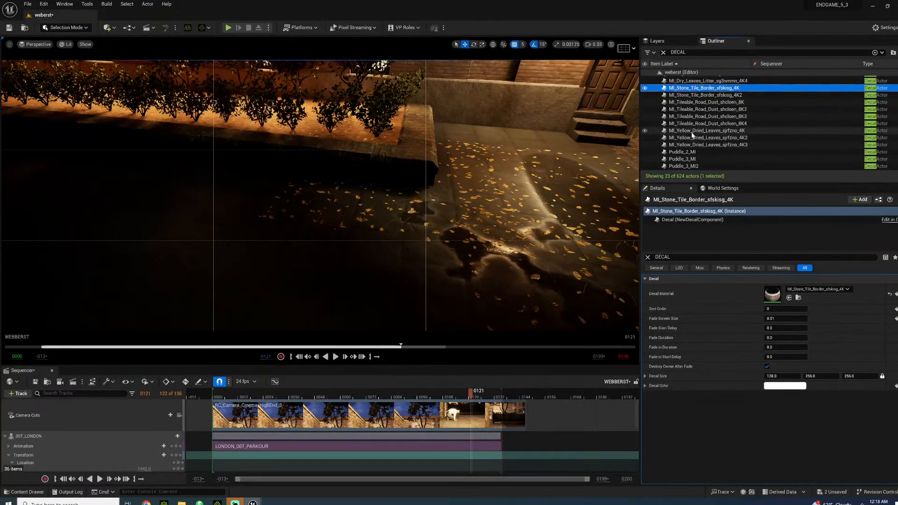
left_click(697, 131)
left_click(693, 146, "shift")
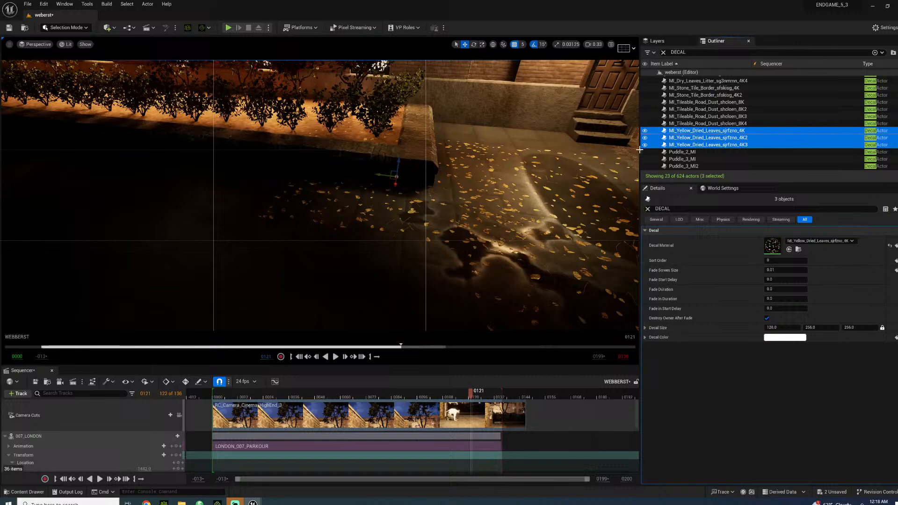
left_click(682, 138)
left_click(682, 146, "shift")
right_click_drag(452, 165, 473, 186)
left_click(685, 145)
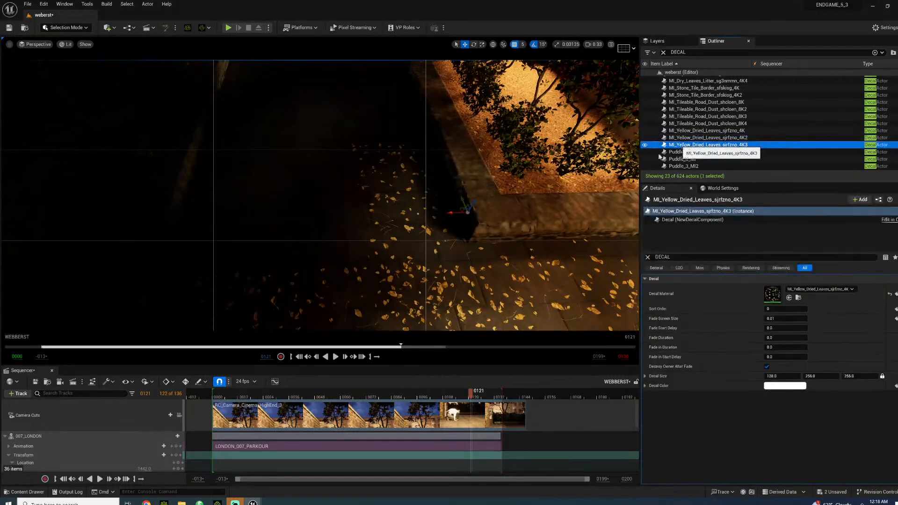
left_click_drag(446, 212, 257, 223, "alt")
Select the two side-by-side yellow dried leaves decals and duplicate the pair three times further down the dark street
left_click(684, 145)
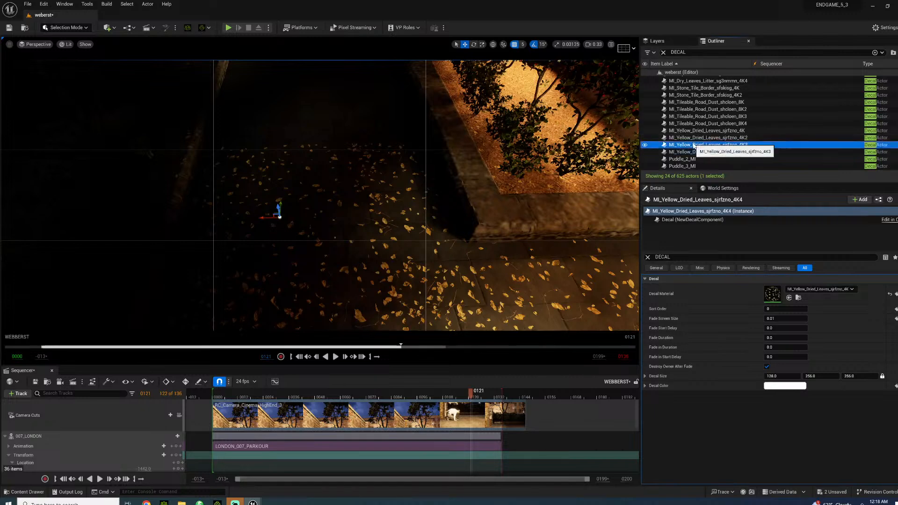
left_click(680, 153, "ctrl")
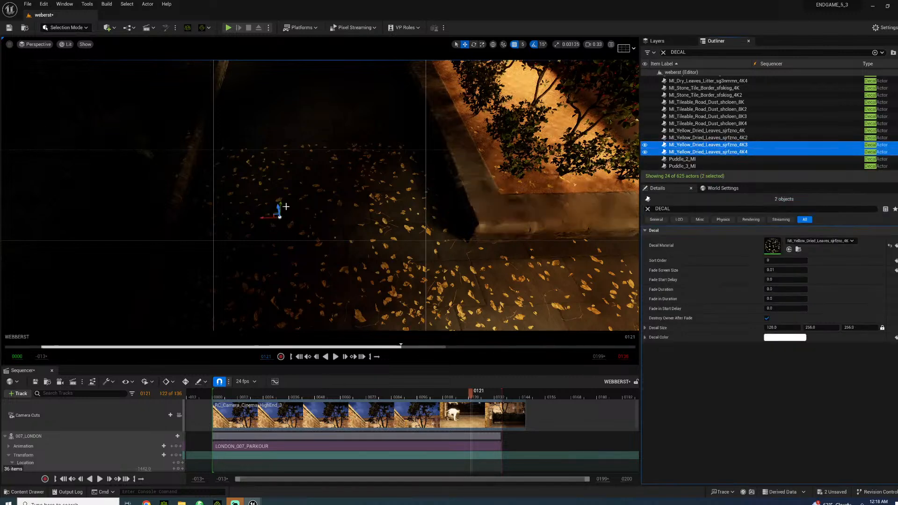
left_click_drag(279, 211, 286, 93, "alt")
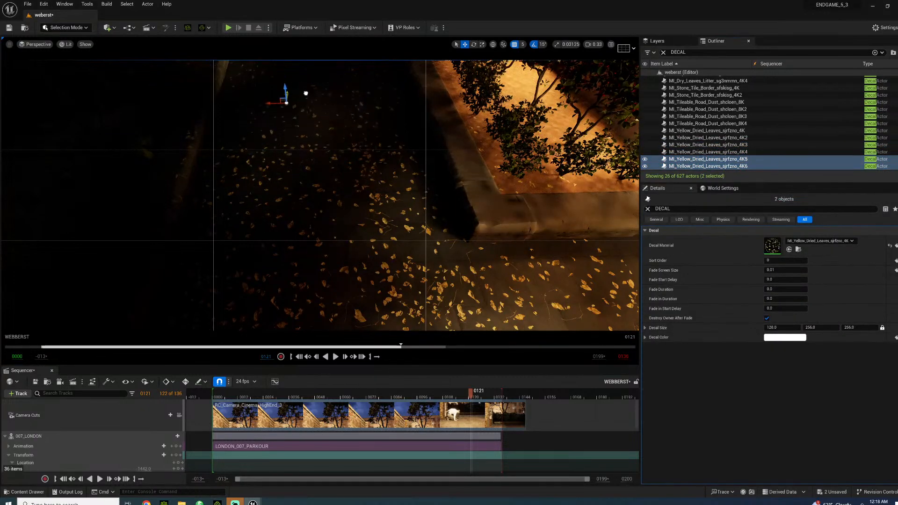
key("f")
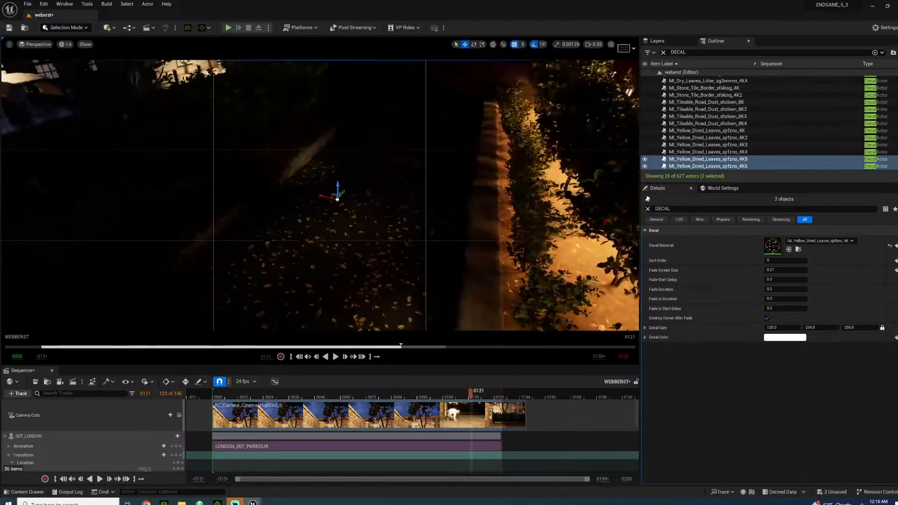
left_click_drag(335, 197, 417, 117, "alt")
right_click_drag(411, 126, 389, 157)
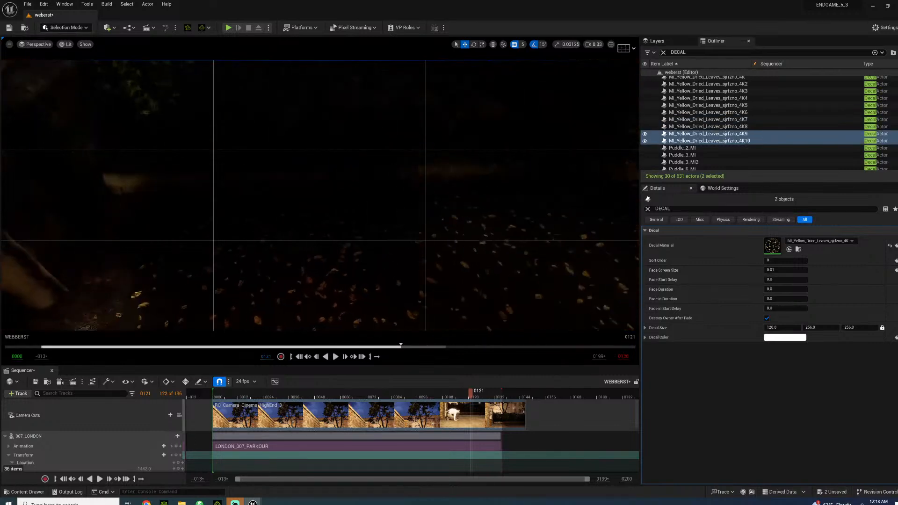
Select four consecutive stone wall sections bordering the dark end of the street and turn off their Receives Decals option
left_click(343, 170)
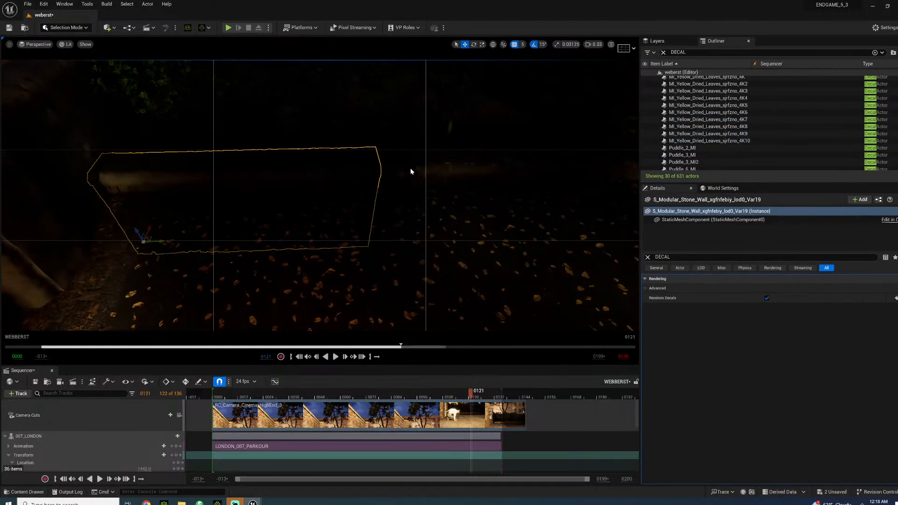
left_click(510, 163, "ctrl")
right_click_drag(511, 162, 455, 166)
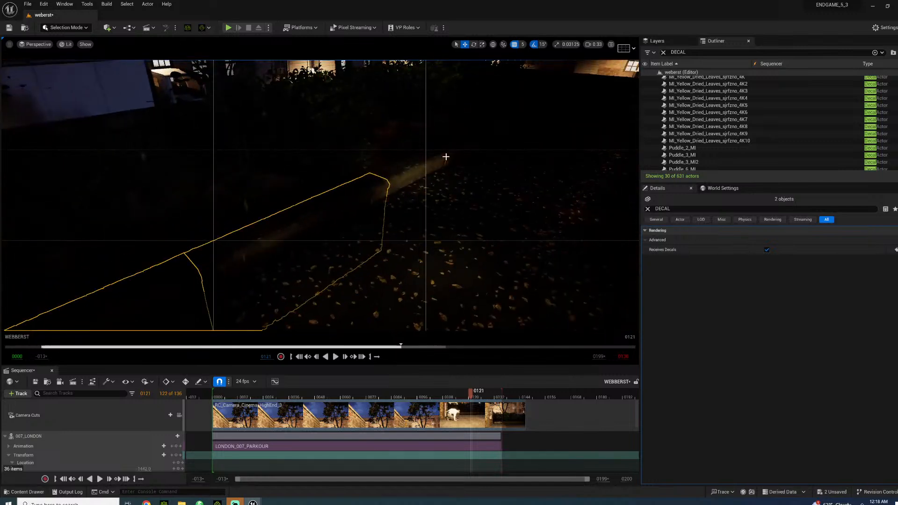
left_click(445, 156, "ctrl")
left_click(492, 131, "ctrl")
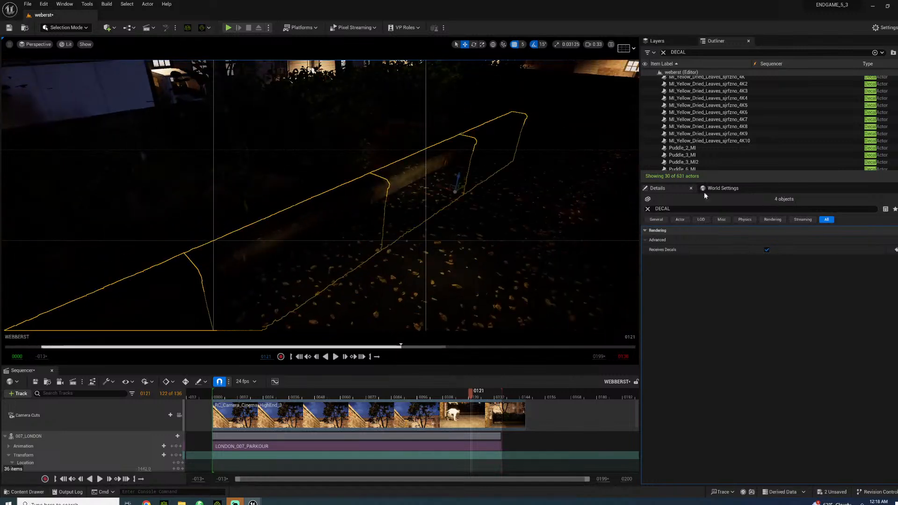
left_click(766, 249)
left_click(438, 204)
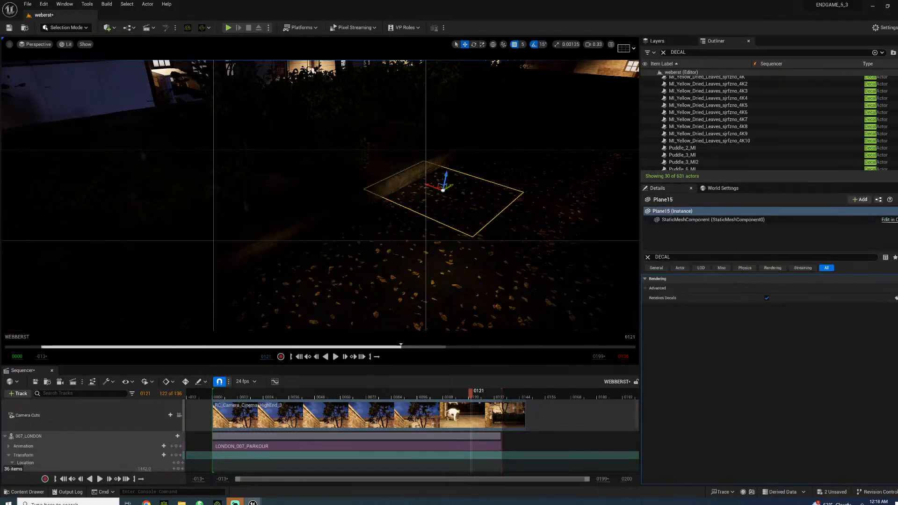
Return to the camera cut view and play the shot from the start to review the landing on the leaf-covered street
right_click_drag(438, 204, 531, 197)
left_click(180, 416)
left_click(179, 415)
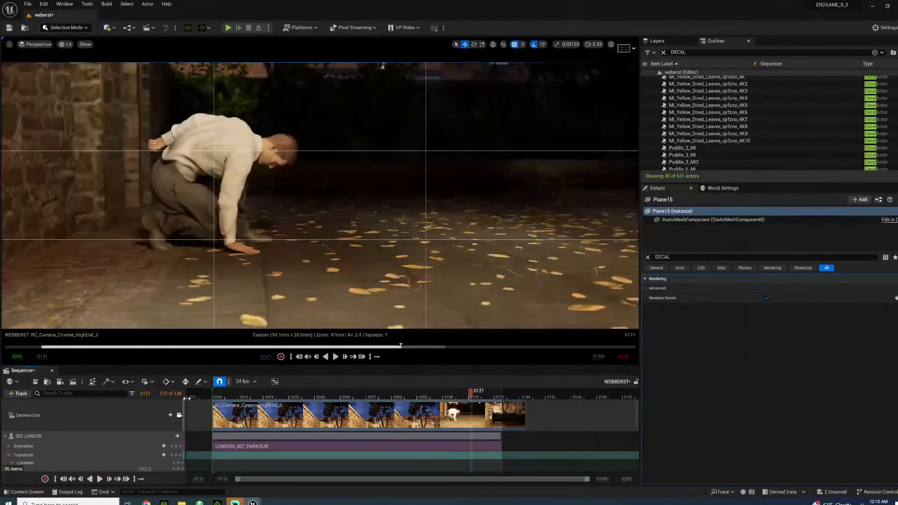
left_click(213, 391)
key("space")
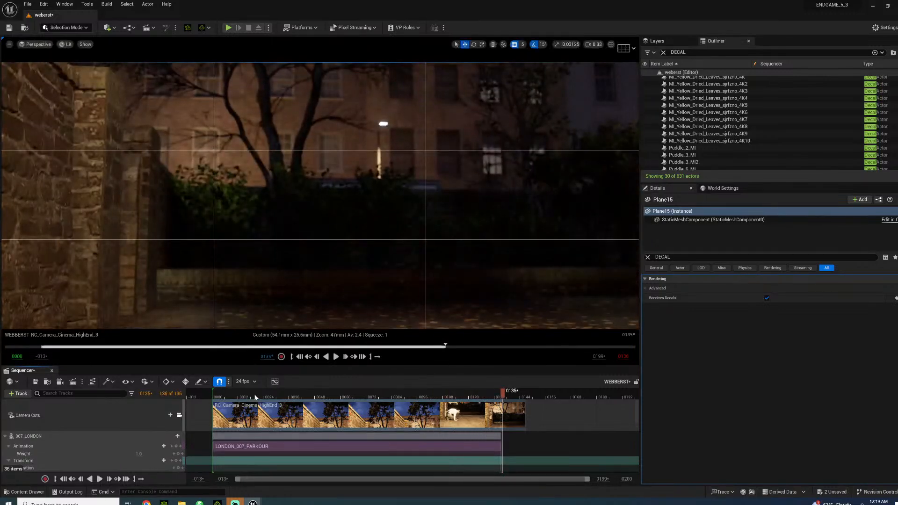
key("space")
left_click_drag(311, 395, 284, 367)
key("space")
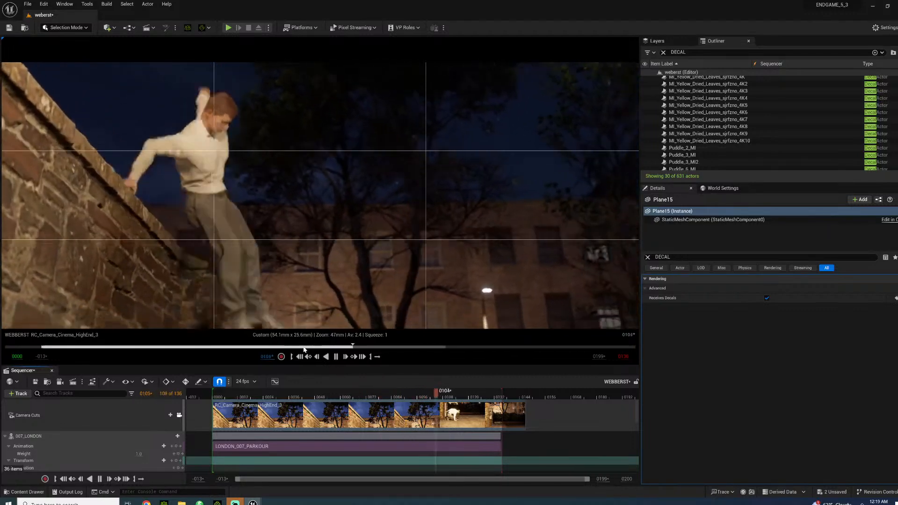
key("space")
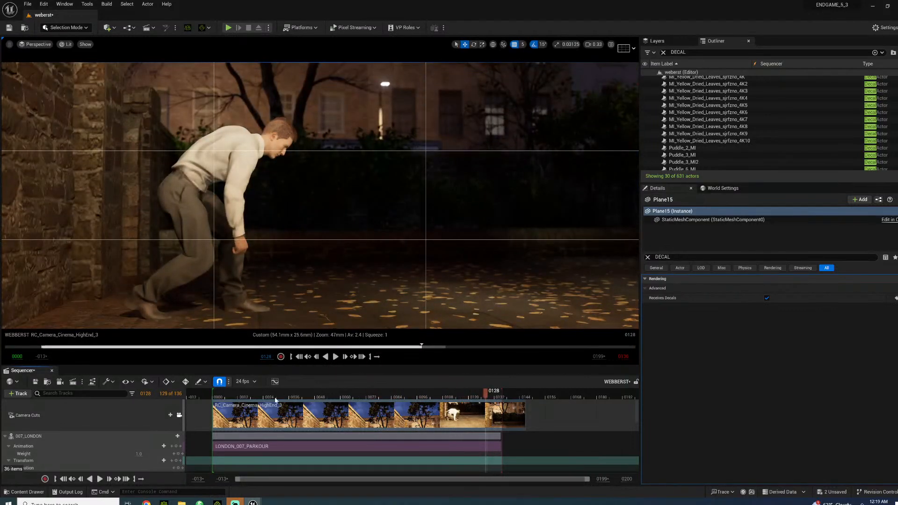
Move the playhead to frame 121 and save all unsaved levels and assets
left_click_drag(276, 398, 472, 373)
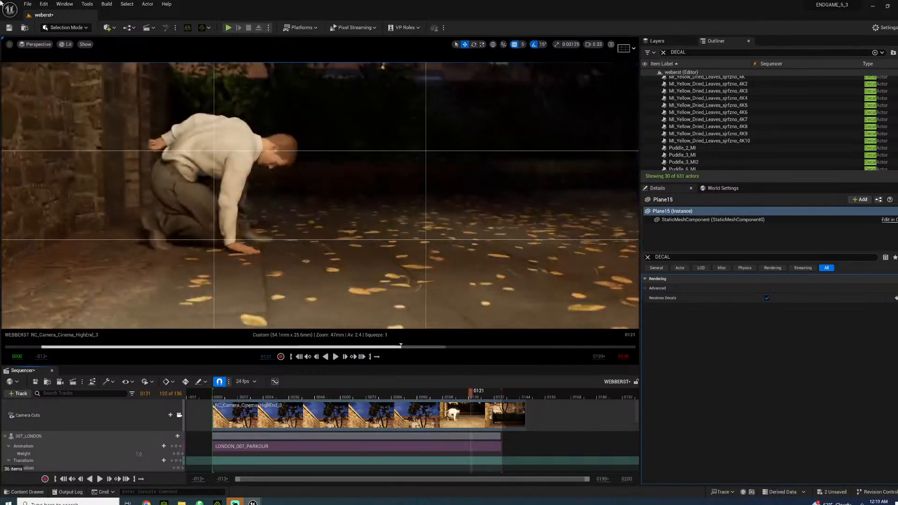
left_click(28, 4)
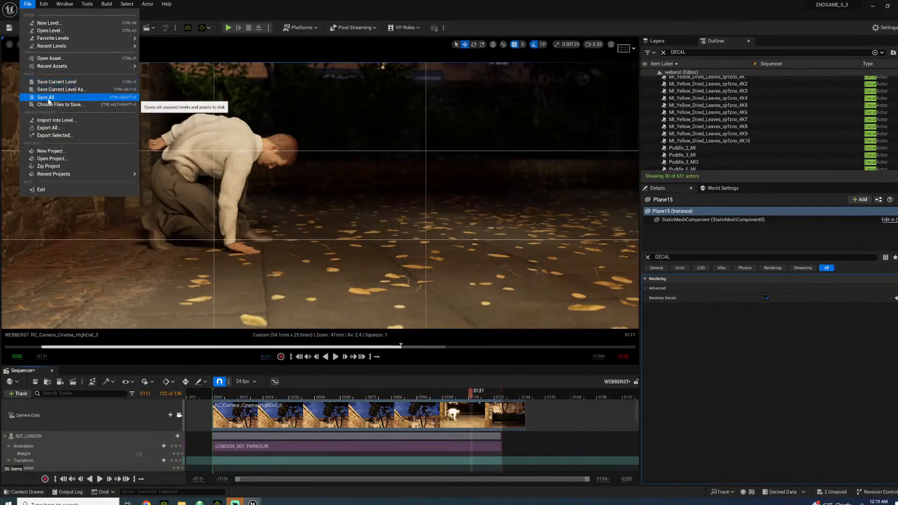
left_click(49, 99)
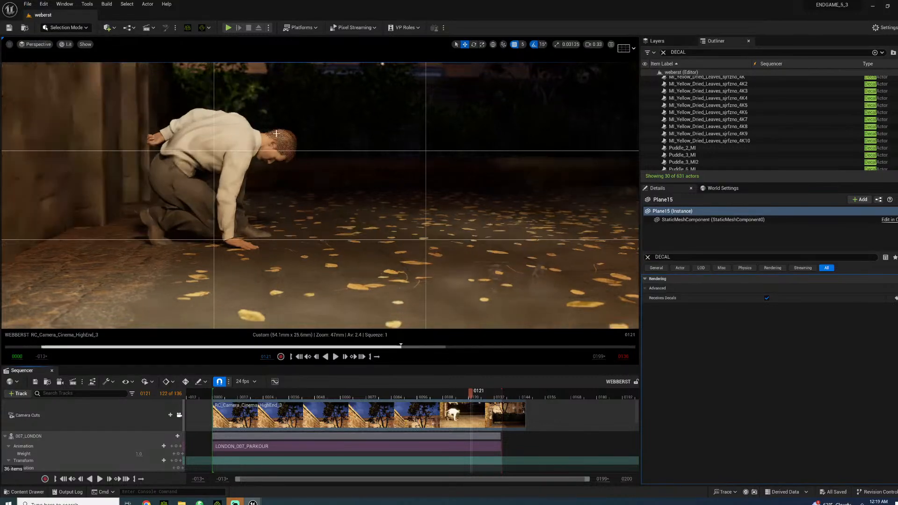
Play the opening of the shot from near its start and stop at frame 34
left_click(246, 436)
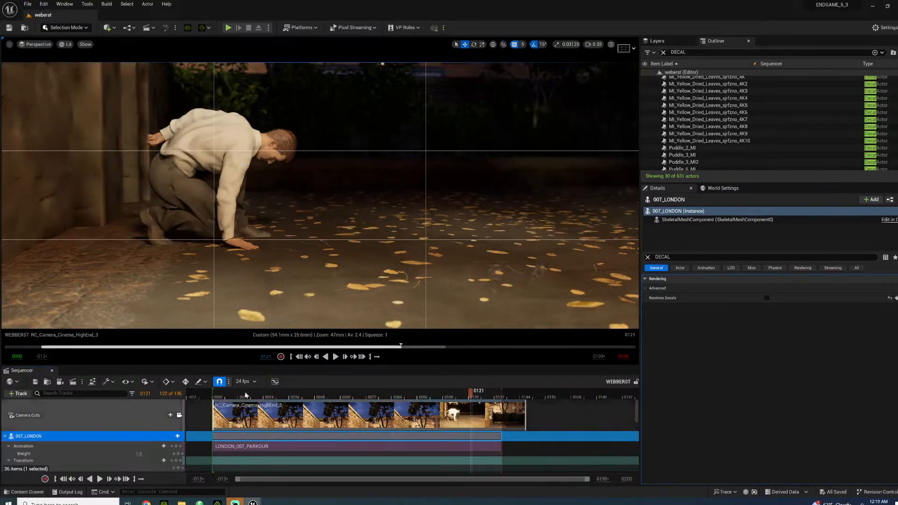
left_click(232, 393)
key("space")
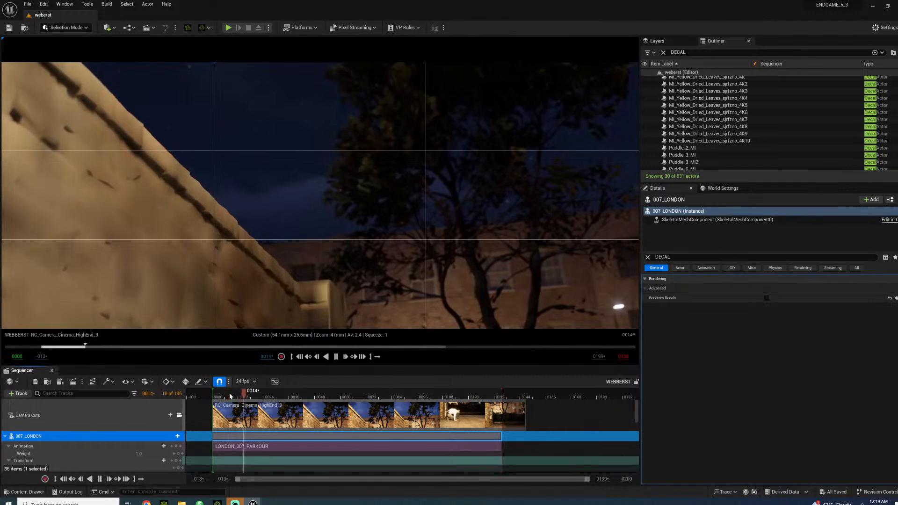
key("space")
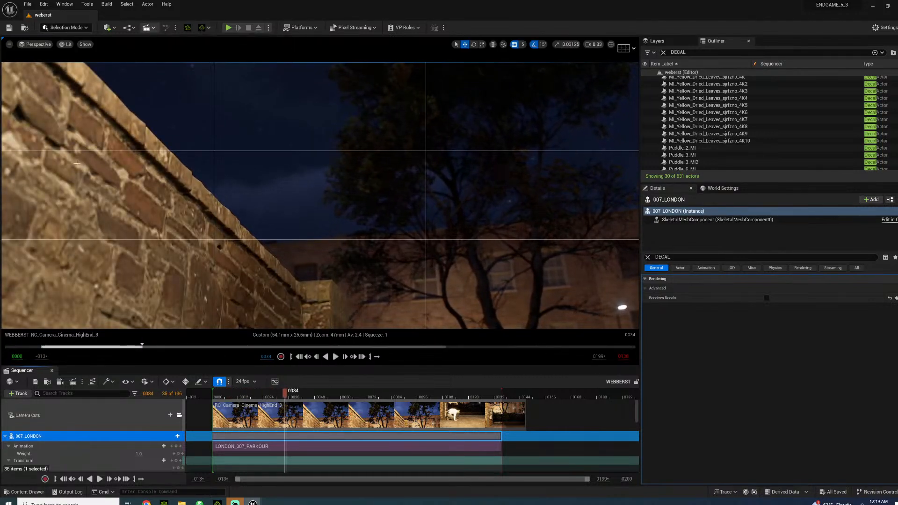
Open the WEBBERST render job's output settings and set the output directory to a new BONDPARKOURB folder inside WEBBERST
left_click(73, 381)
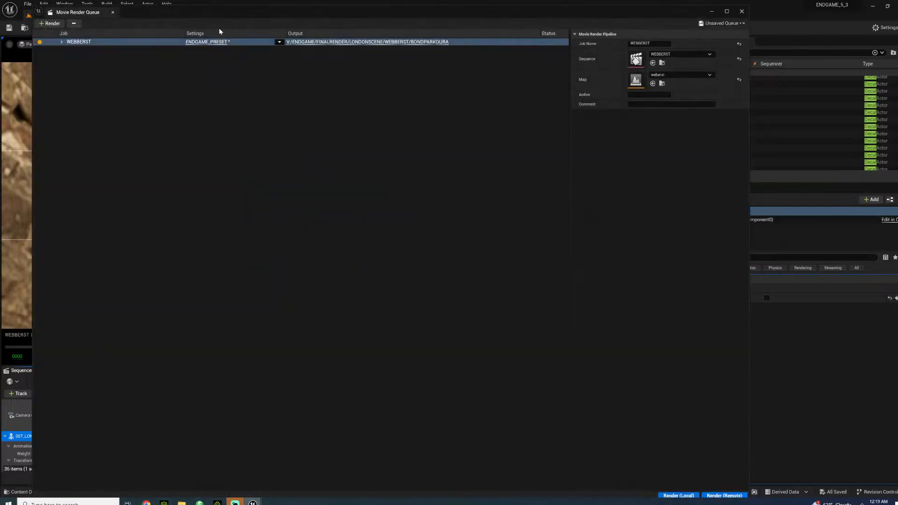
left_click(207, 42)
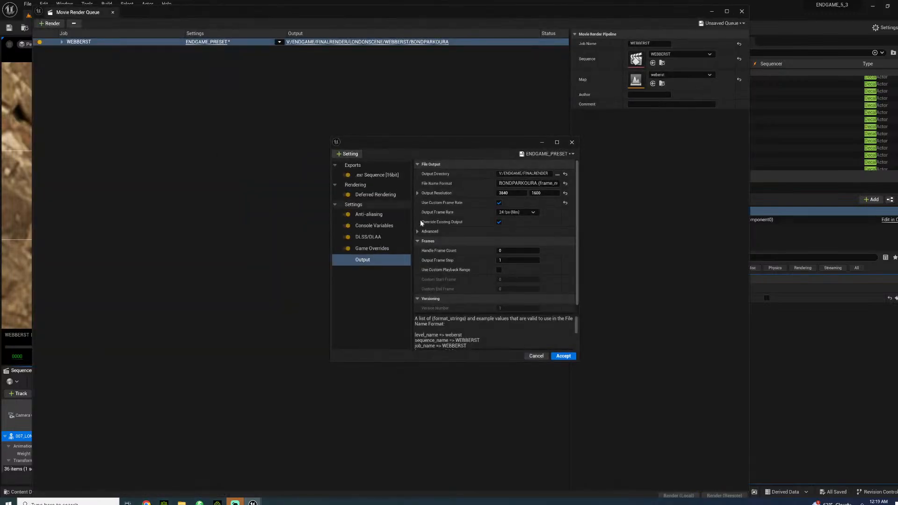
left_click(557, 174)
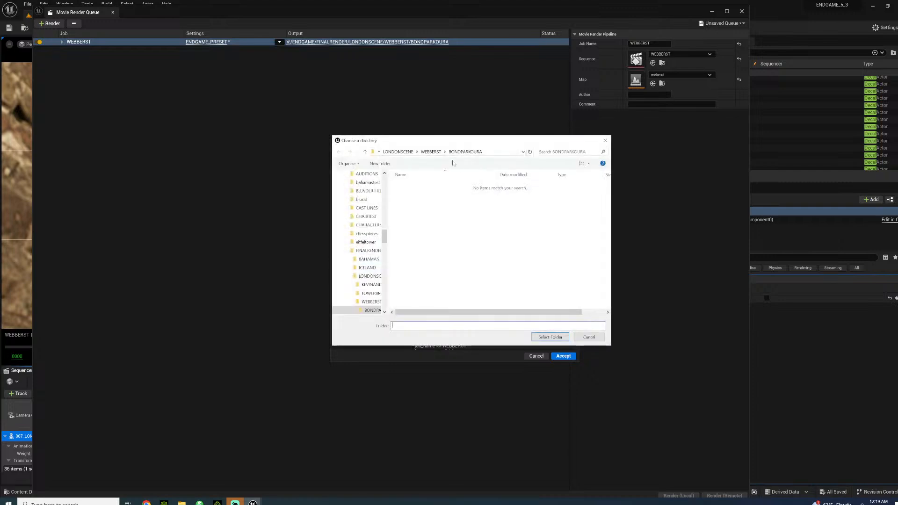
left_click(380, 163)
type("BONDPARKOURB")
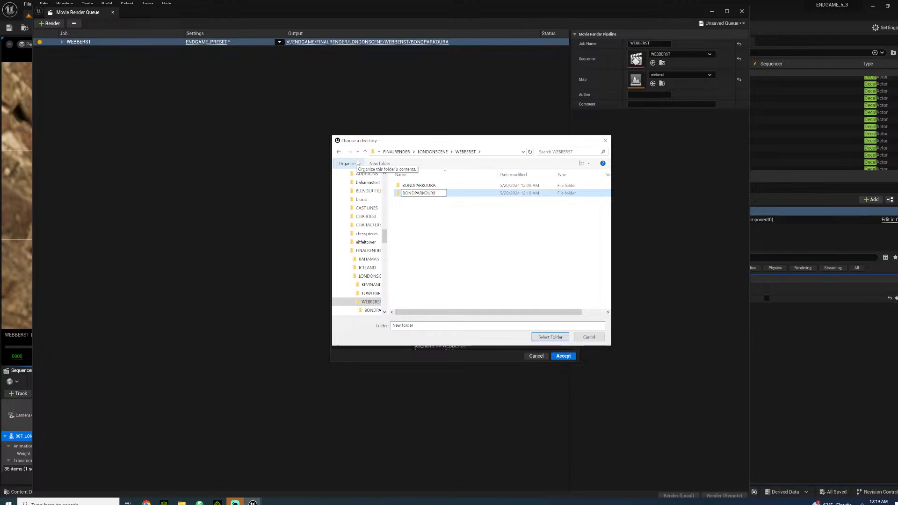
key("Return")
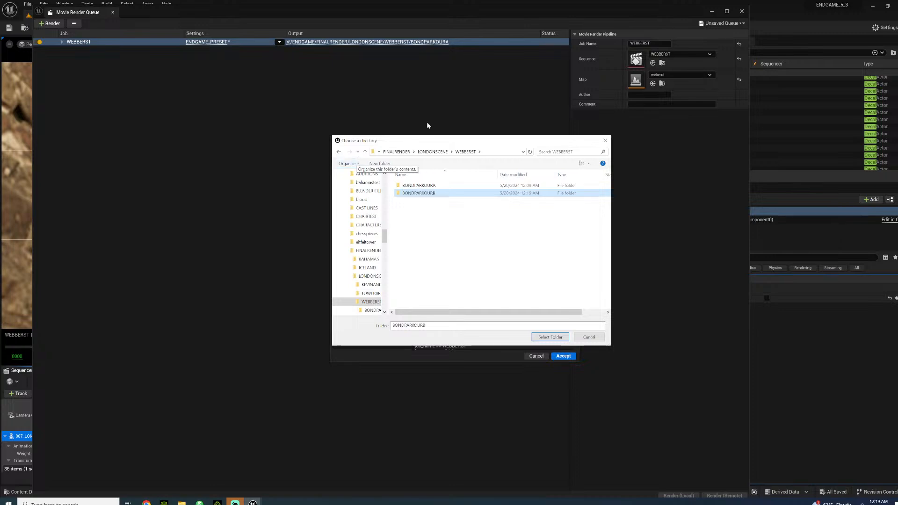
left_click(550, 336)
Change the output file name prefix to BONDPARKOURB, keeping the frame number token, and accept the render settings
left_click(536, 183)
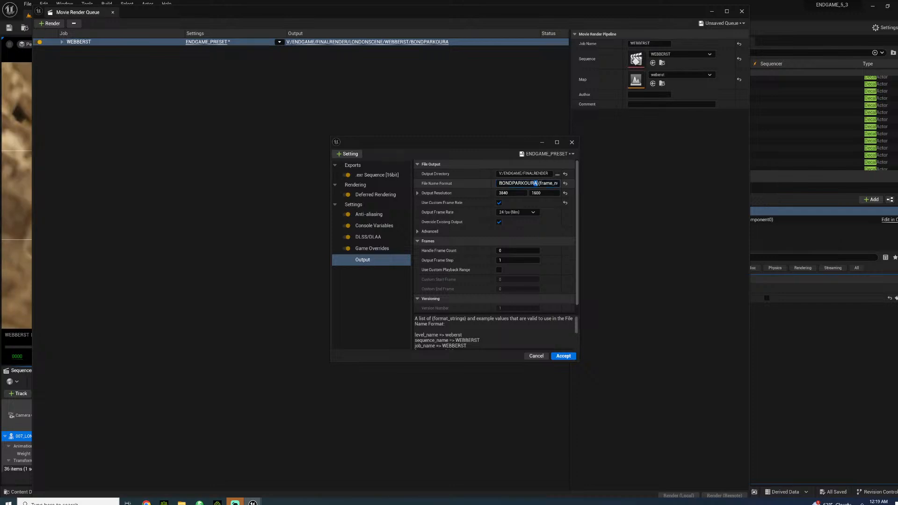
type("B")
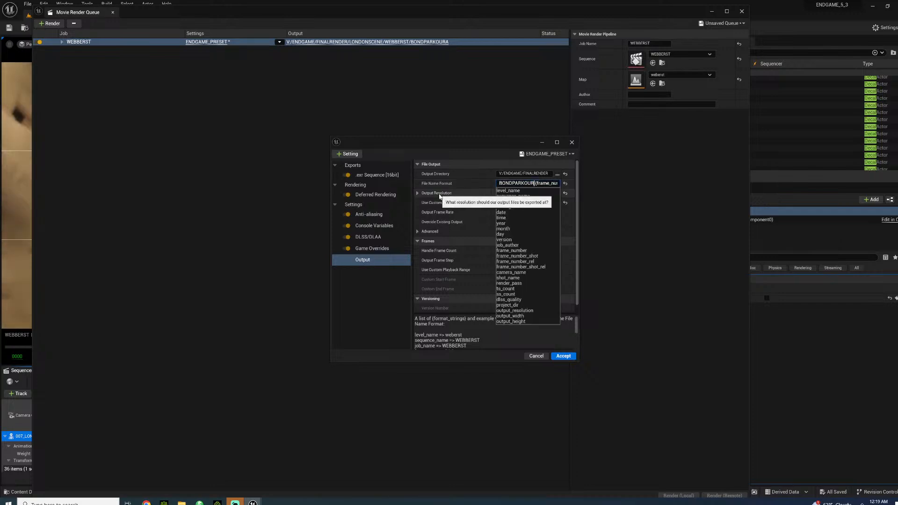
left_click(565, 356)
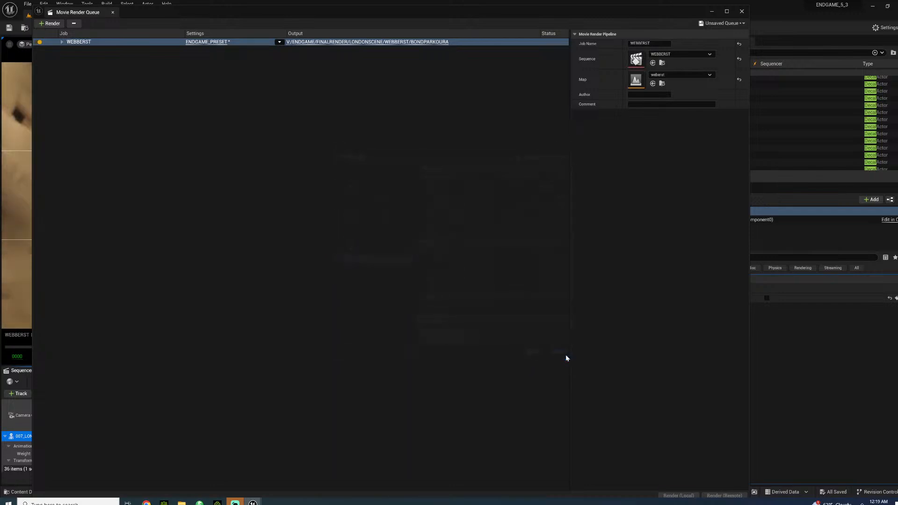
Save all unsaved work and start the local render of the WEBBERST job
left_click(27, 3)
left_click(47, 97)
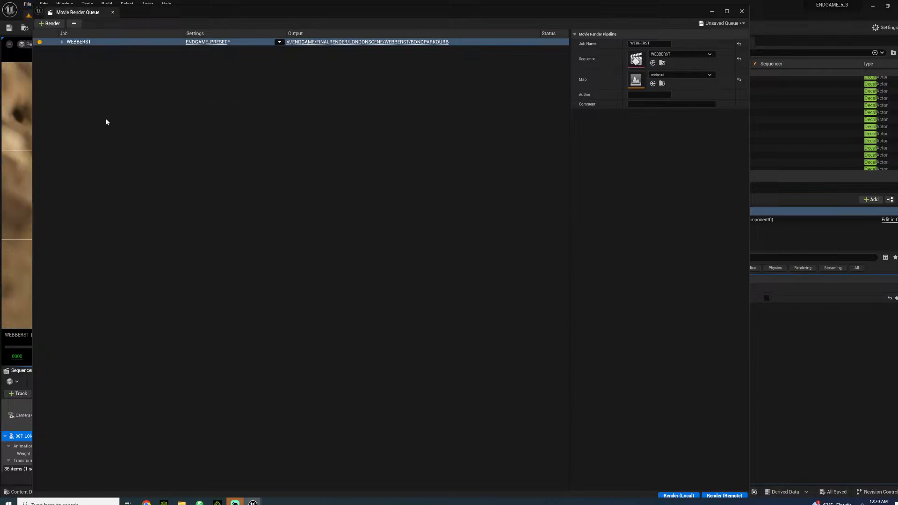
left_click(668, 495)
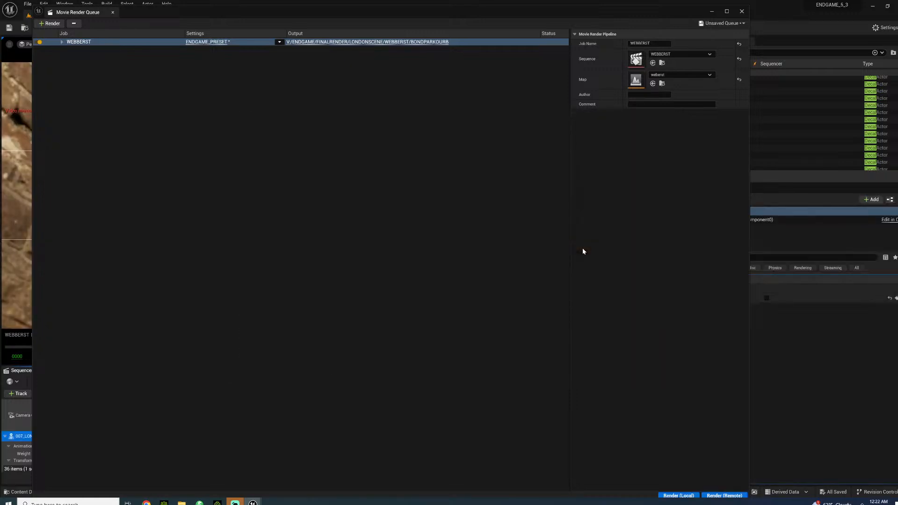
Close the Movie Render Queue and save all levels and assets
left_click(742, 11)
left_click(27, 4)
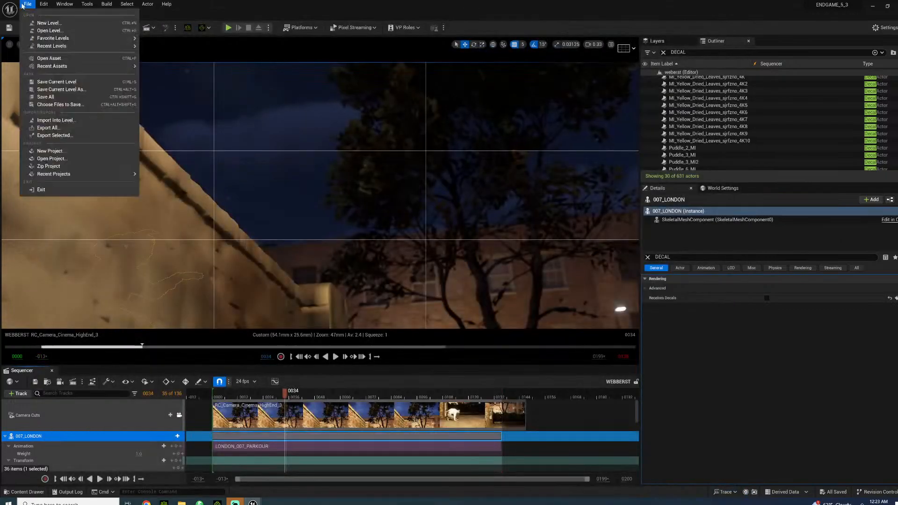
left_click(42, 97)
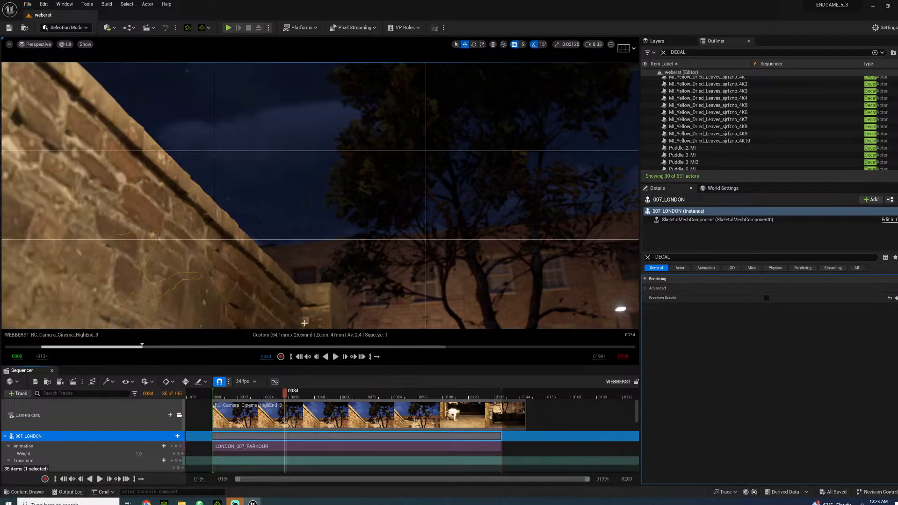
Play the shot from around frame 14 to its end, then scrub back to frame 50
left_click(266, 395)
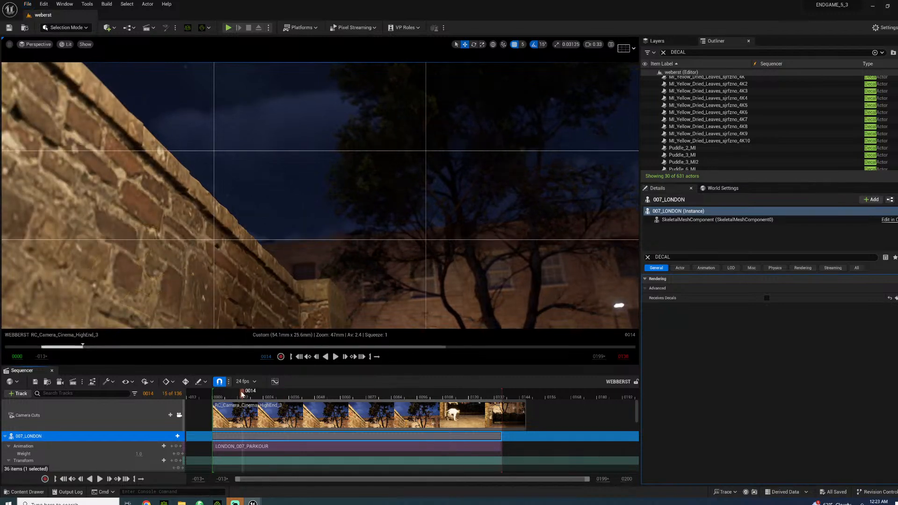
key("space")
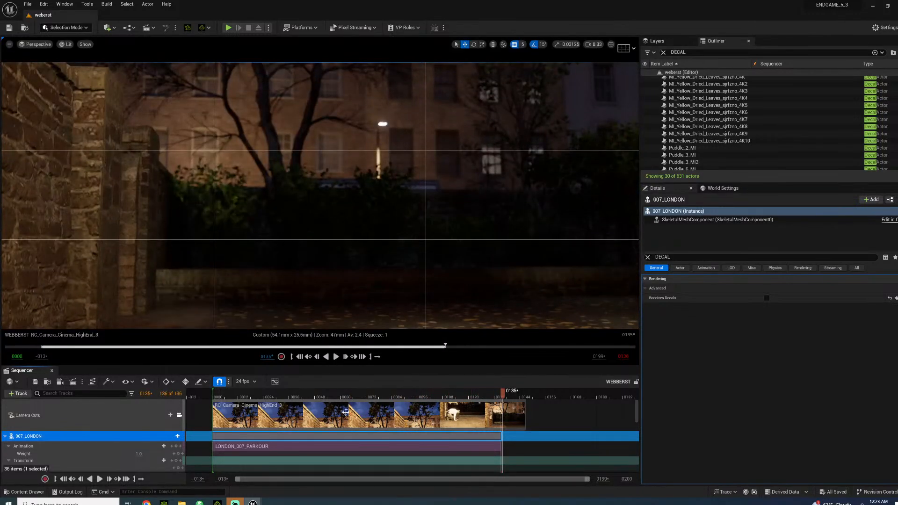
left_click_drag(422, 397, 299, 394)
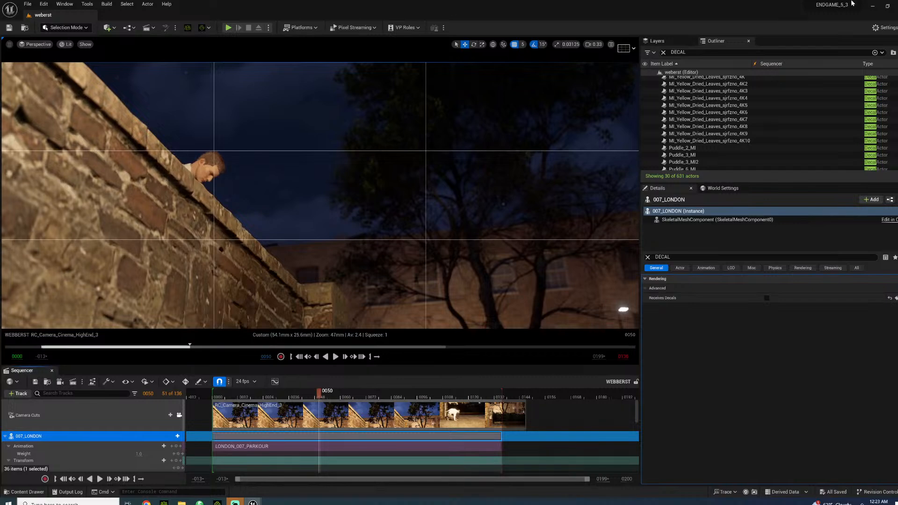
Launch Adobe Premiere Pro 2024 and save all Unreal levels and assets while it loads
left_click(8, 501)
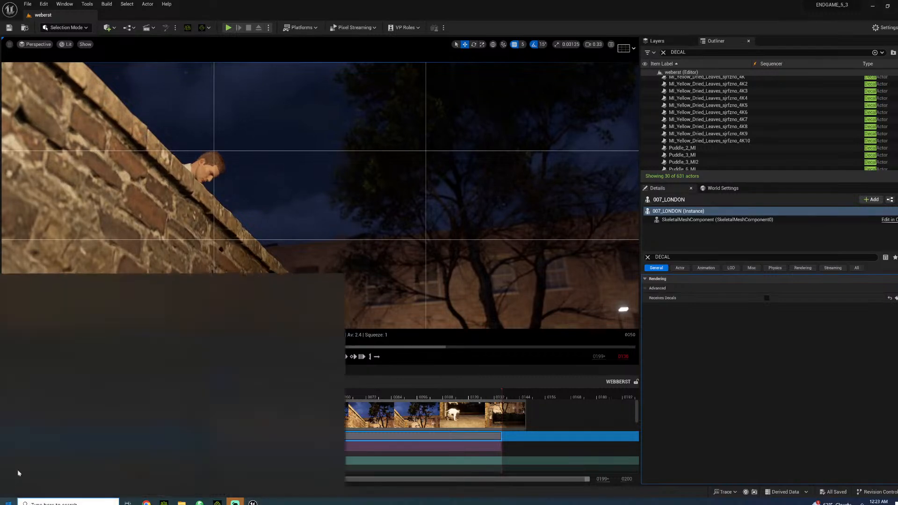
scroll(56, 411, "up", 3)
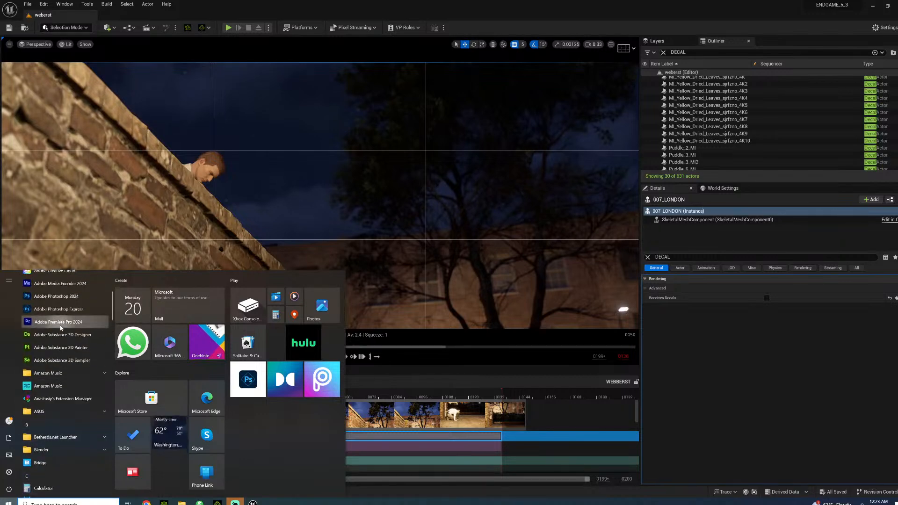
left_click(60, 323)
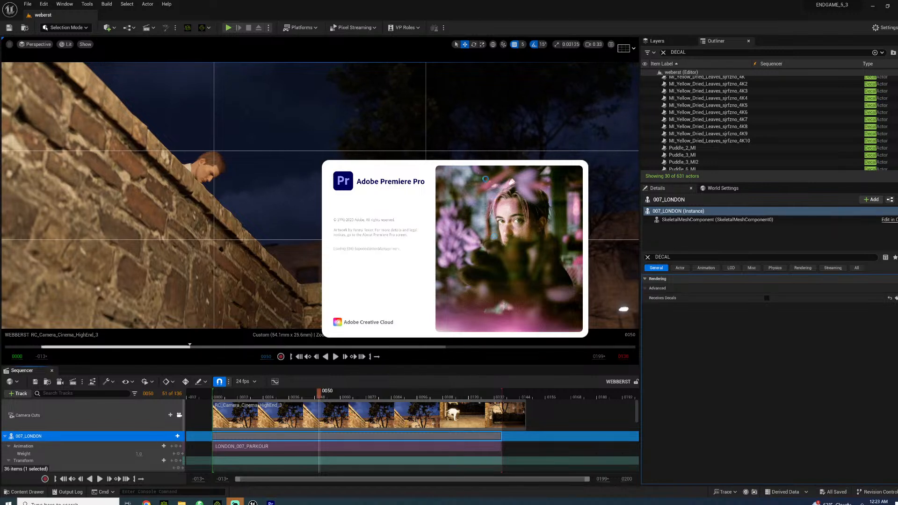
left_click(27, 4)
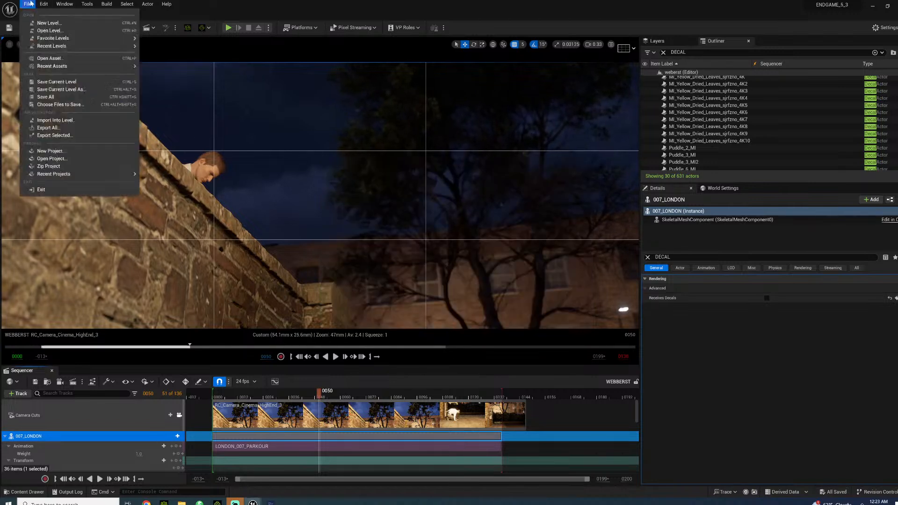
left_click(50, 102)
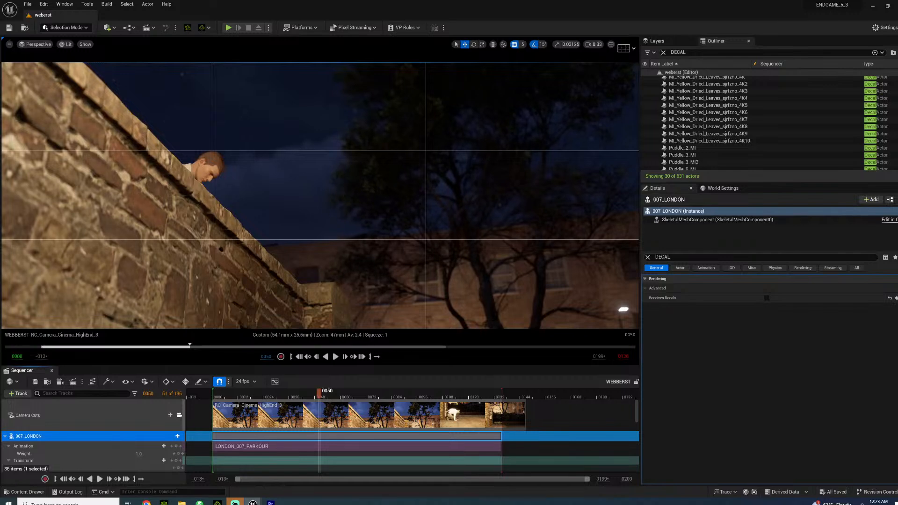
Switch to Premiere Pro and create a new project named Untitled in V:\ENDGAME, replacing the existing project file
left_click(270, 502)
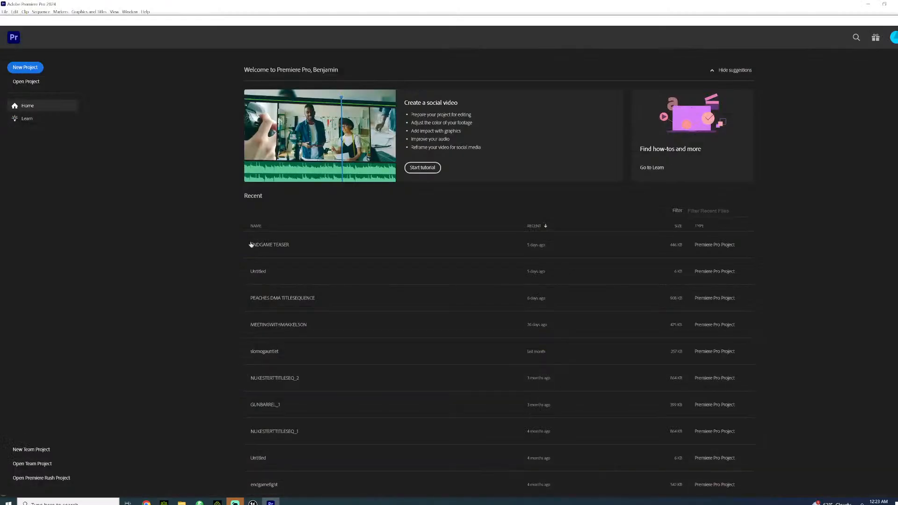
left_click(25, 67)
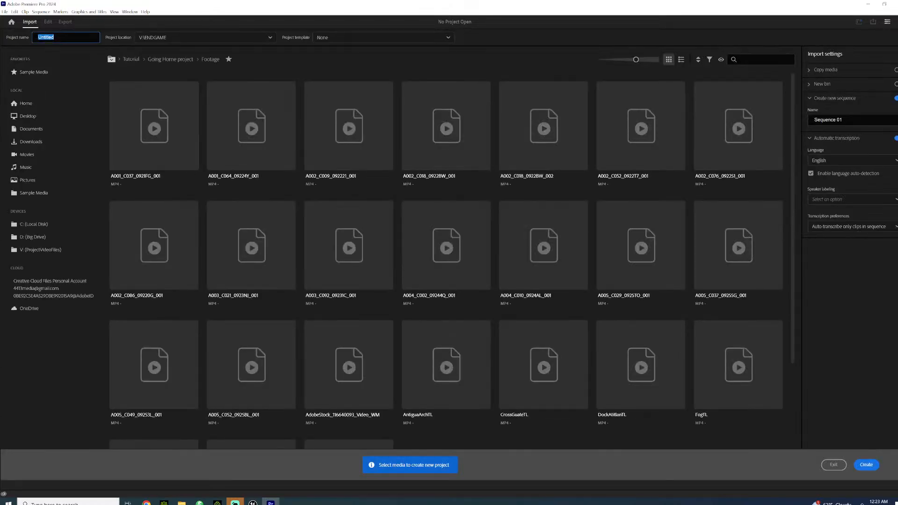
left_click(866, 465)
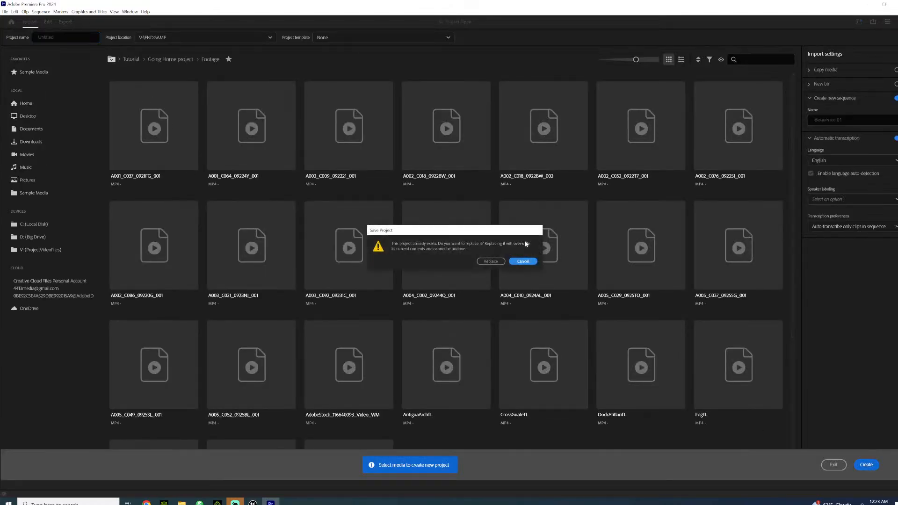
left_click(490, 262)
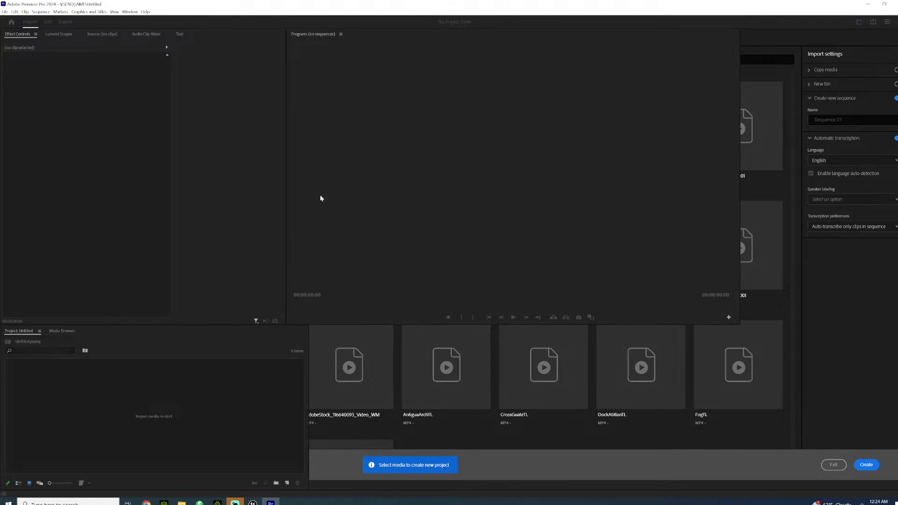
Import the BONDPARKOURA frames as an image sequence from the FINALRENDER, LONDONSCENE, WEBBERST folder, starting at frame 0000
right_click(160, 411)
left_click(187, 331)
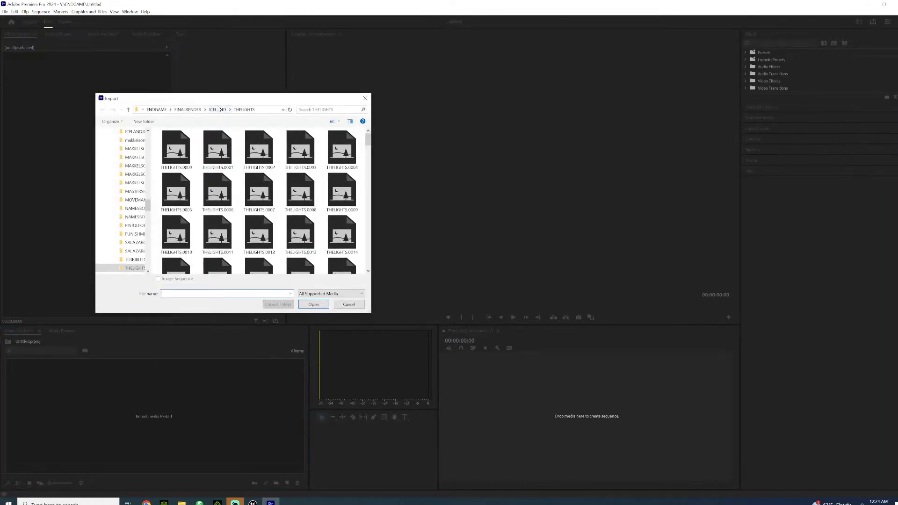
left_click(187, 110)
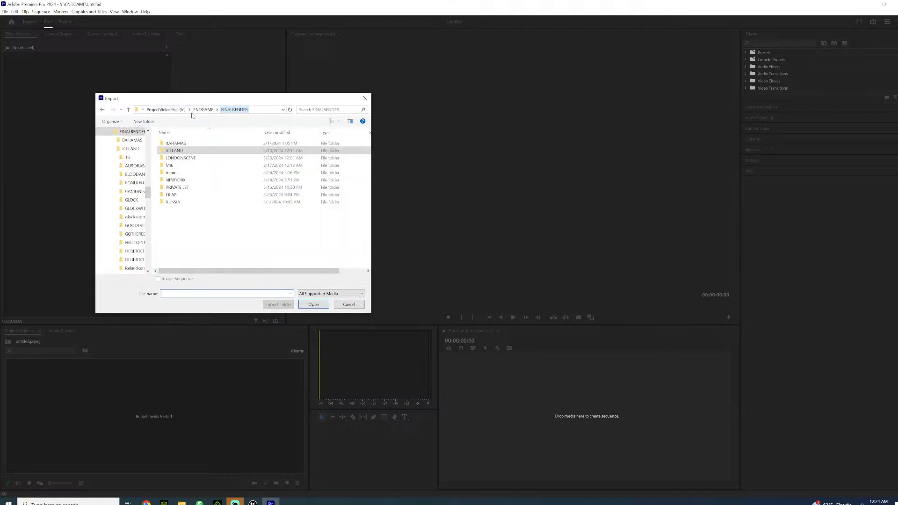
left_click(189, 158)
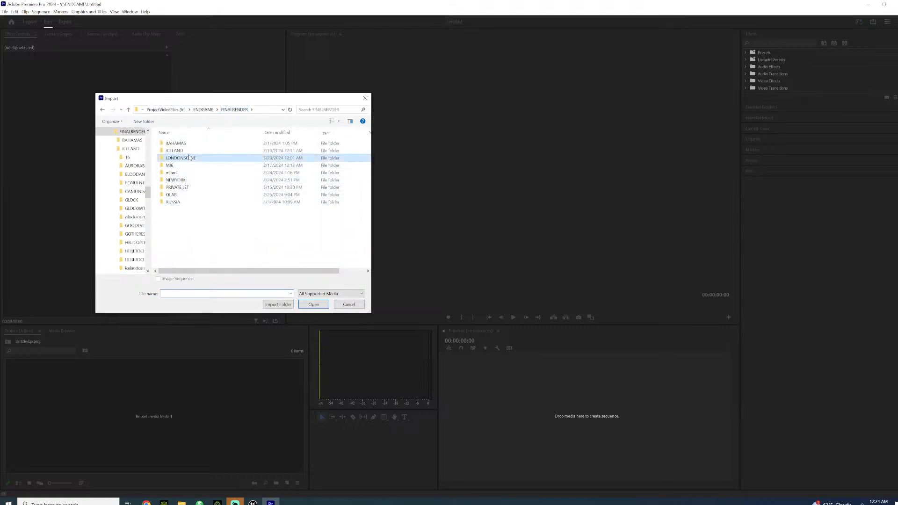
double_click(189, 158)
double_click(186, 159)
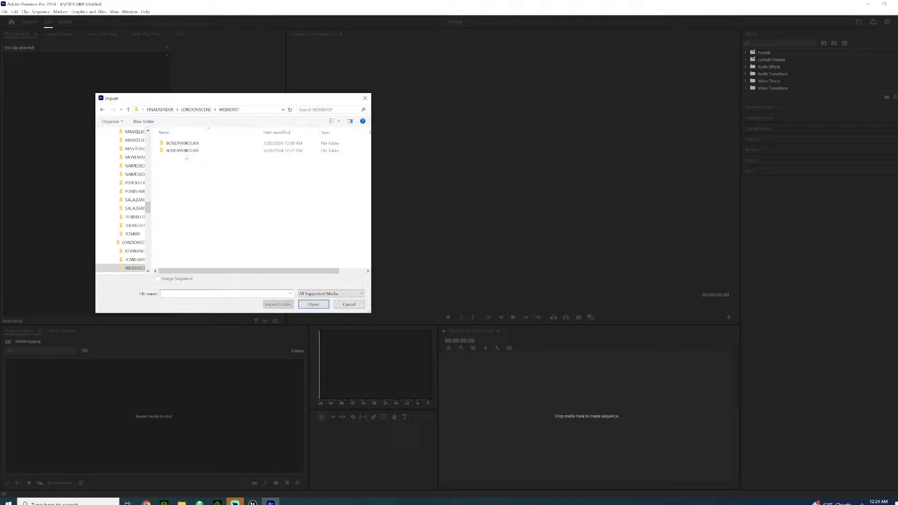
double_click(177, 143)
left_click(174, 149)
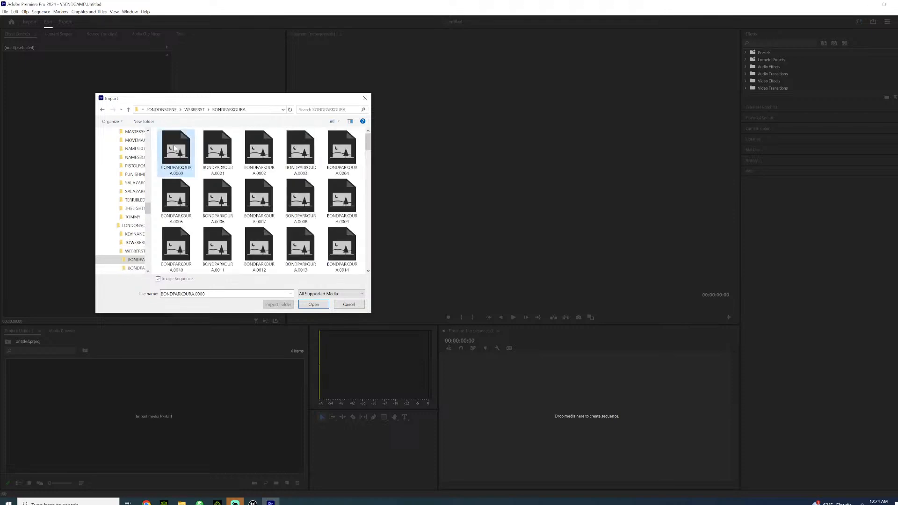
left_click(314, 305)
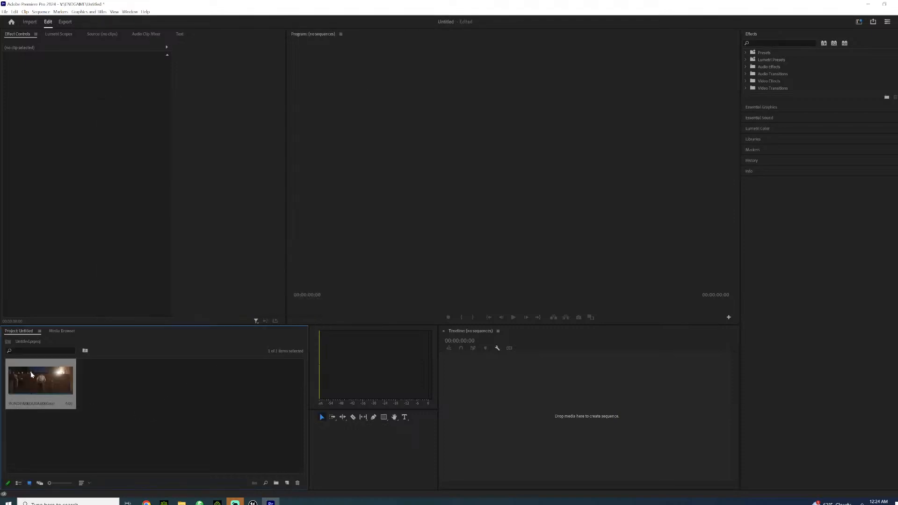
Interpret the imported BONDPARKOURA footage with an assumed frame rate of 24 fps
right_click(31, 375)
mouse_move(61, 79)
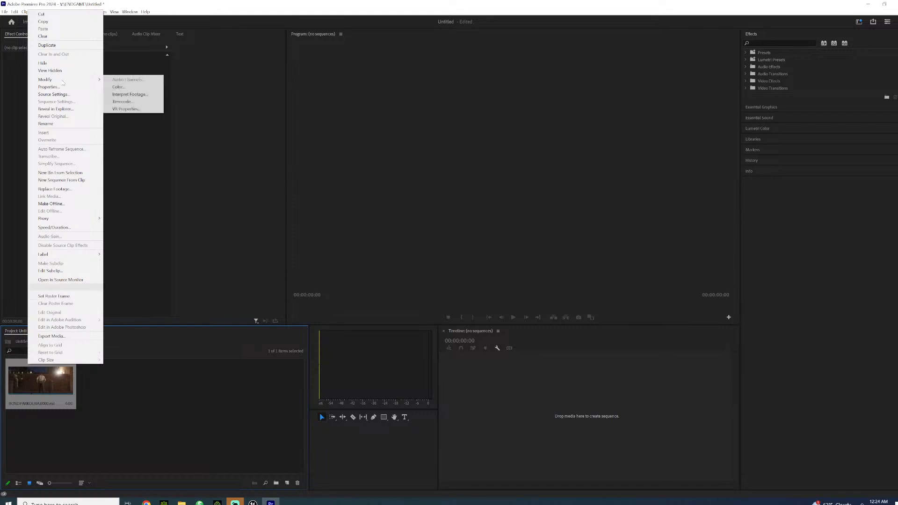
left_click(124, 95)
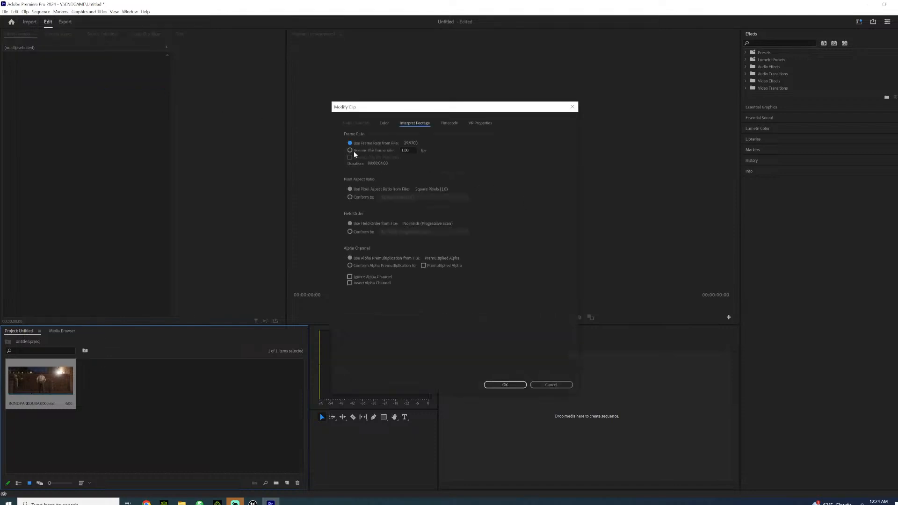
left_click(354, 151)
type("2")
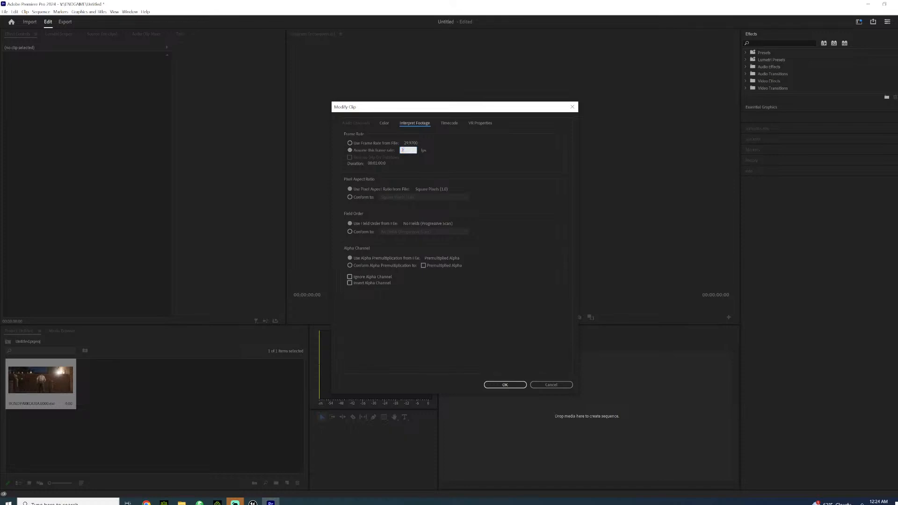
type("4")
key("Return")
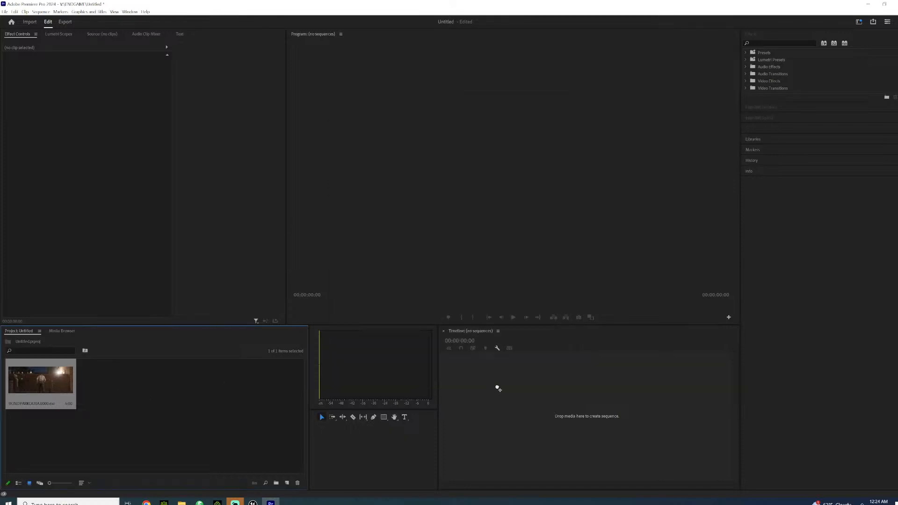
mouse_move(253, 503)
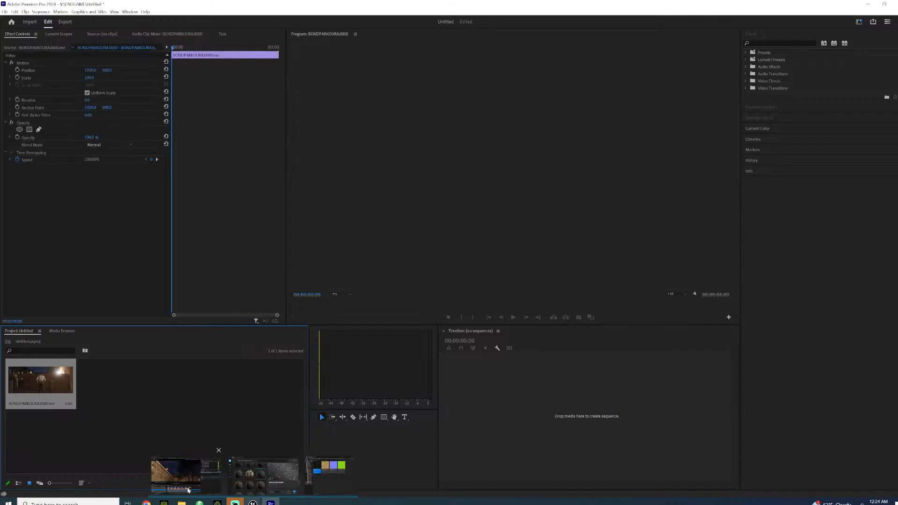
left_click(188, 489)
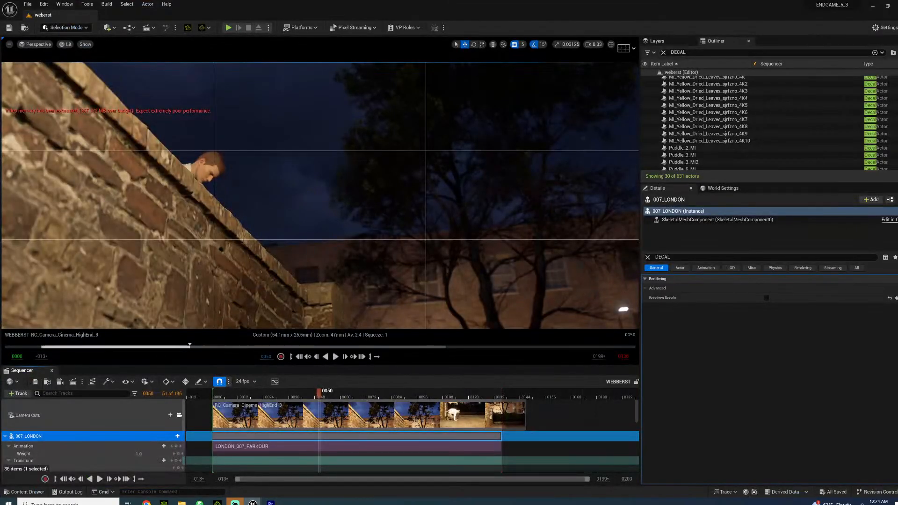
key("alt+Tab")
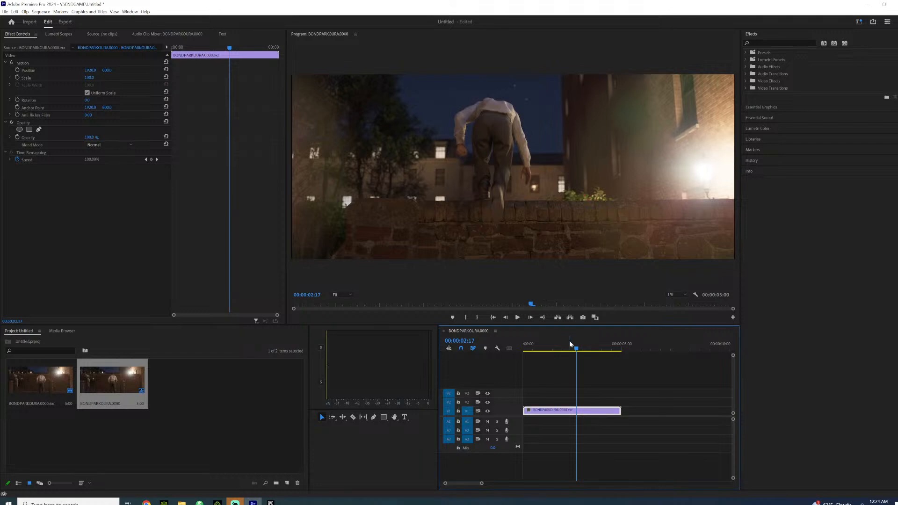
Split the BONDPARKOURA clip at 00:00:03:07 in the timeline and delete the part after the cut
mouse_move(577, 346)
left_mouse_down()
mouse_move(598, 347)
mouse_move(536, 349)
mouse_move(590, 348)
left_mouse_up()
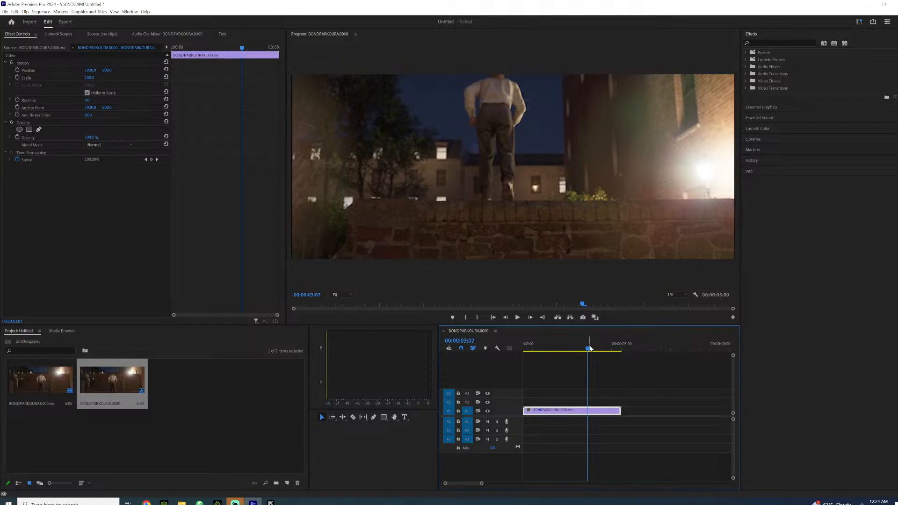
left_click(588, 412)
key("v")
left_click(598, 412)
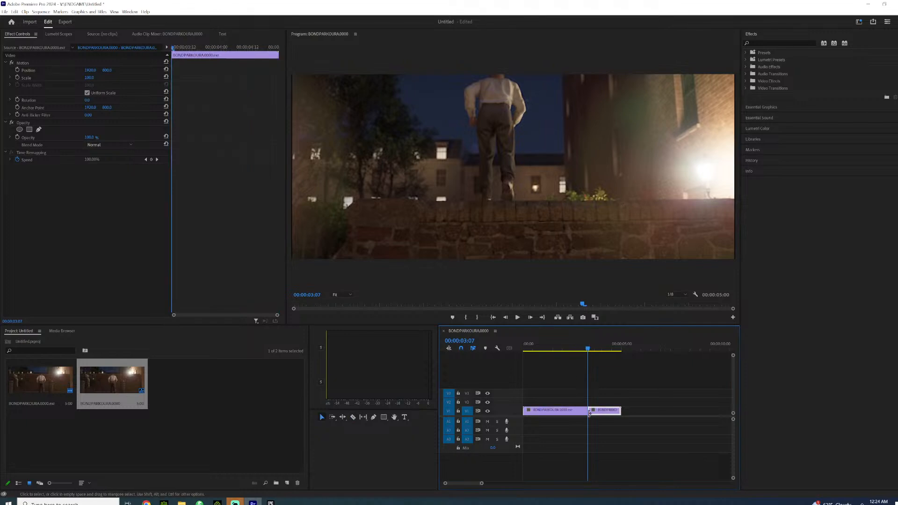
key("Delete")
Import the BONDPARKOURB frames from the WEBBERST folder as an image sequence
right_click(245, 403)
left_click(264, 326)
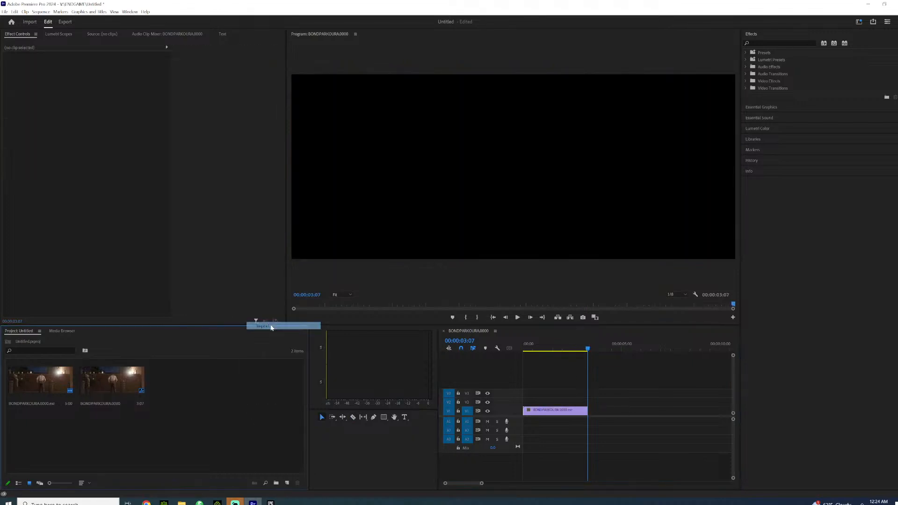
left_click(188, 112)
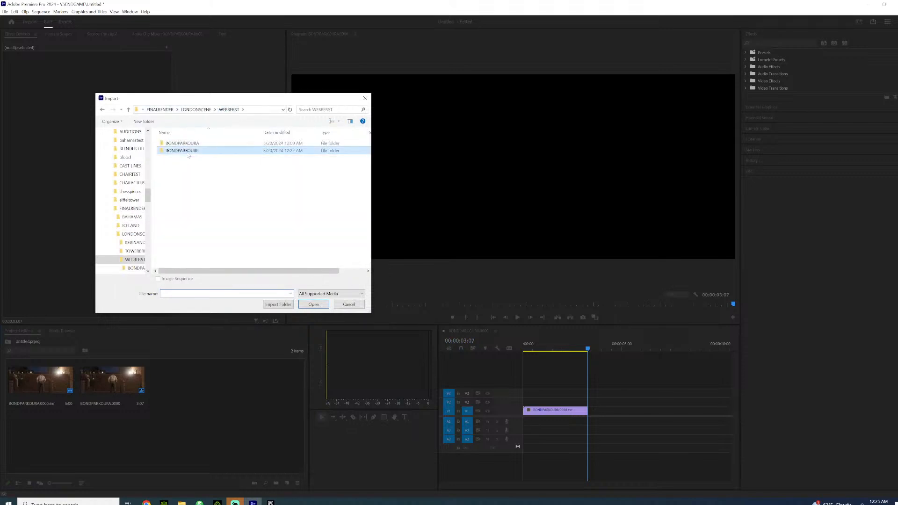
double_click(183, 153)
left_click(313, 304)
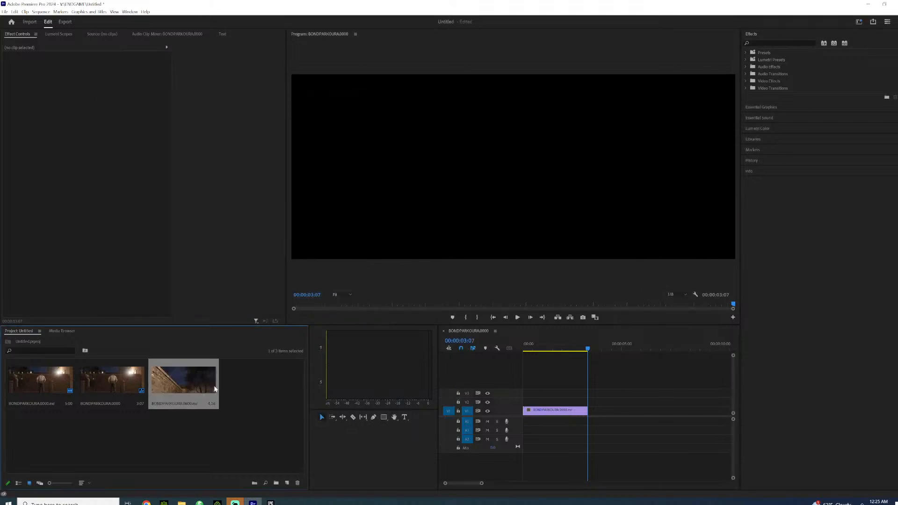
Interpret the BONDPARKOURB footage at 24 fps and place it on track V2, starting where the BONDPARKOURA clip ends
right_click(206, 377)
mouse_move(234, 92)
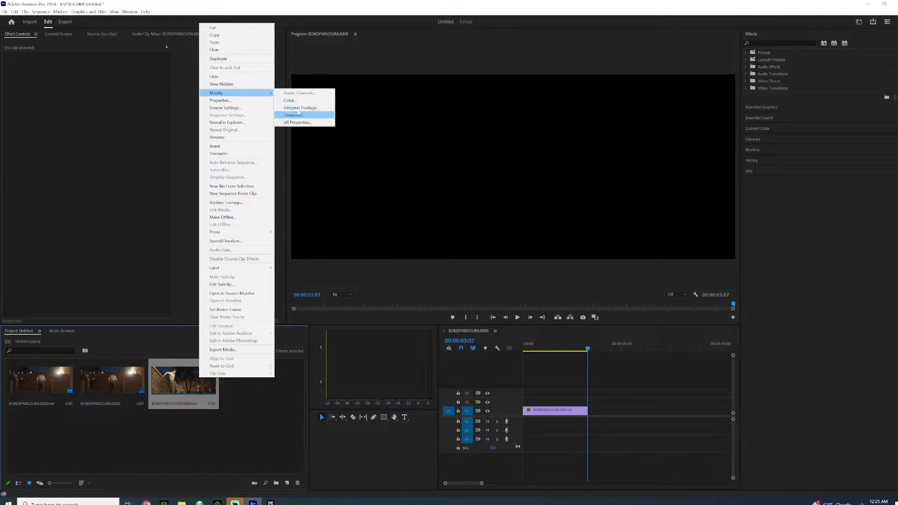
left_click(298, 115)
type("24")
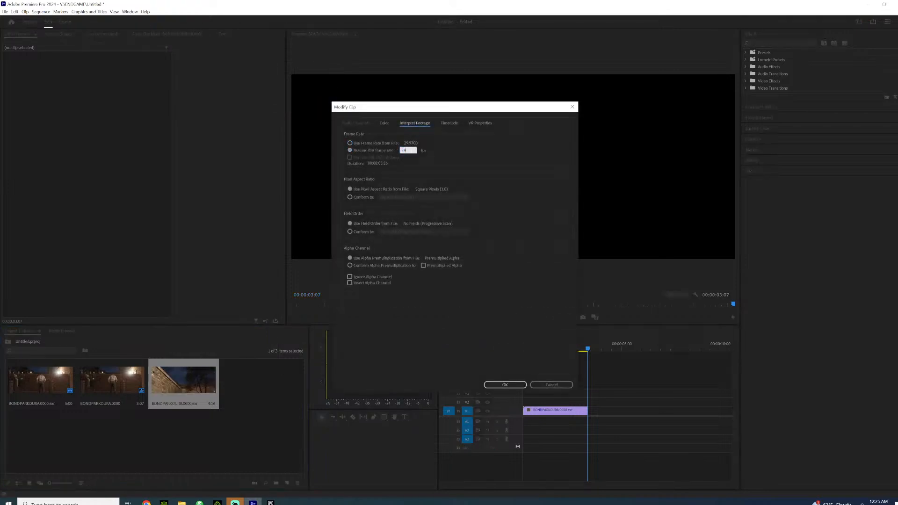
key("Return")
left_click_drag(193, 383, 609, 402)
Apply the Casino Royale - Standard creative look in Lumetri Color to the BONDPARKOURA clip
left_click_drag(579, 353, 561, 358)
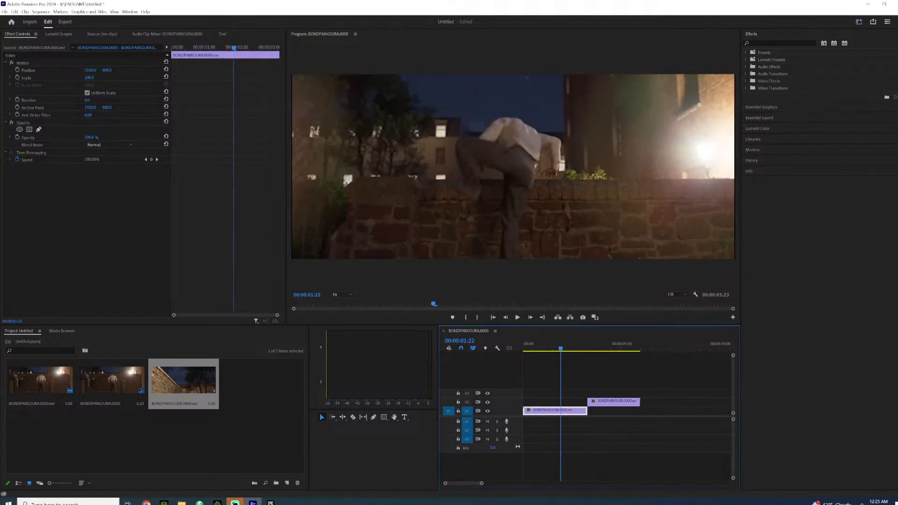
left_click(757, 129)
left_click(811, 135)
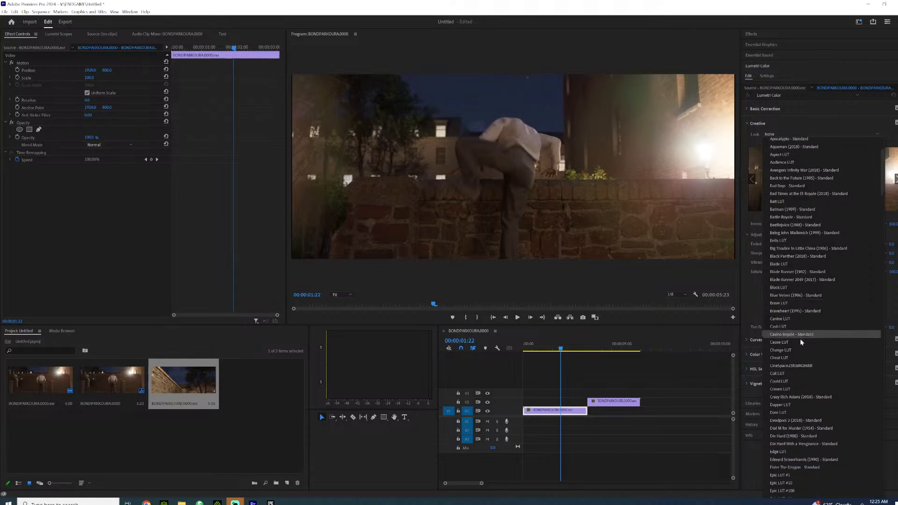
left_click(580, 355)
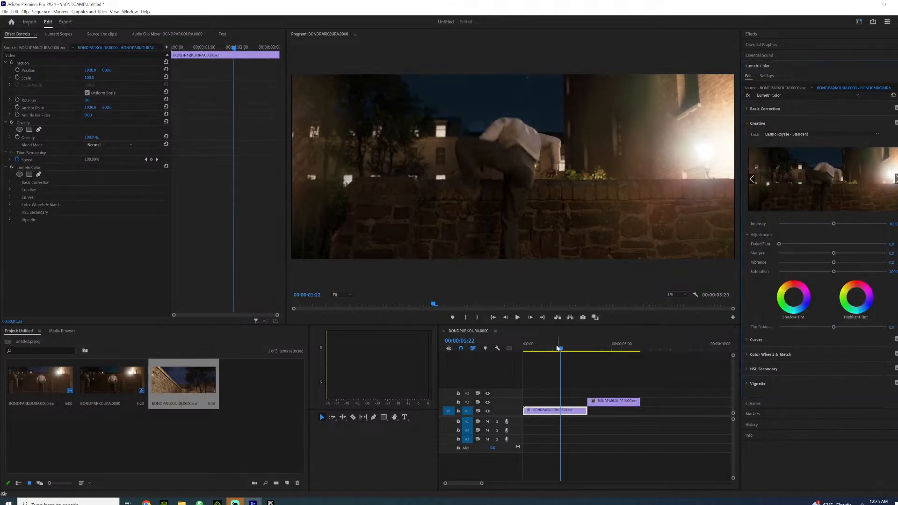
Give the BONDPARKOURB clip on track V2 the Casino Royale - Standard creative look in Lumetri Color
left_click_drag(558, 349, 602, 366)
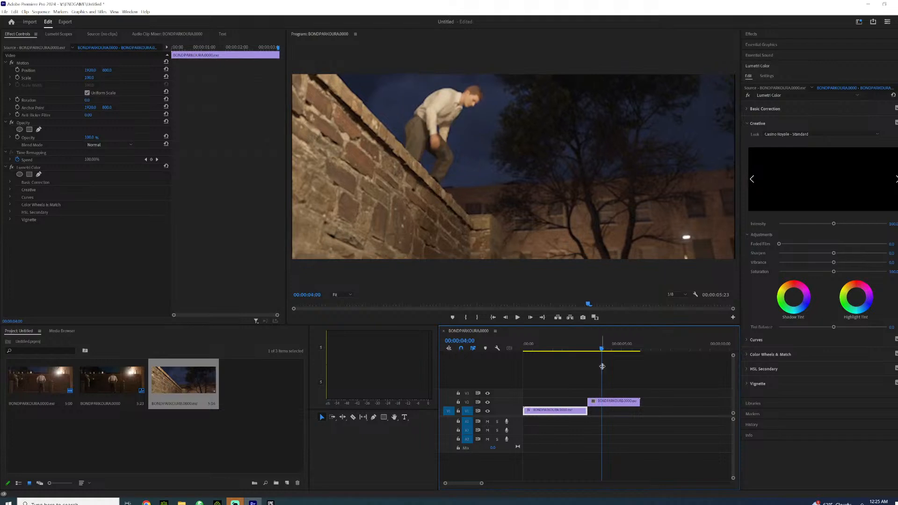
left_click(610, 402)
left_click(806, 135)
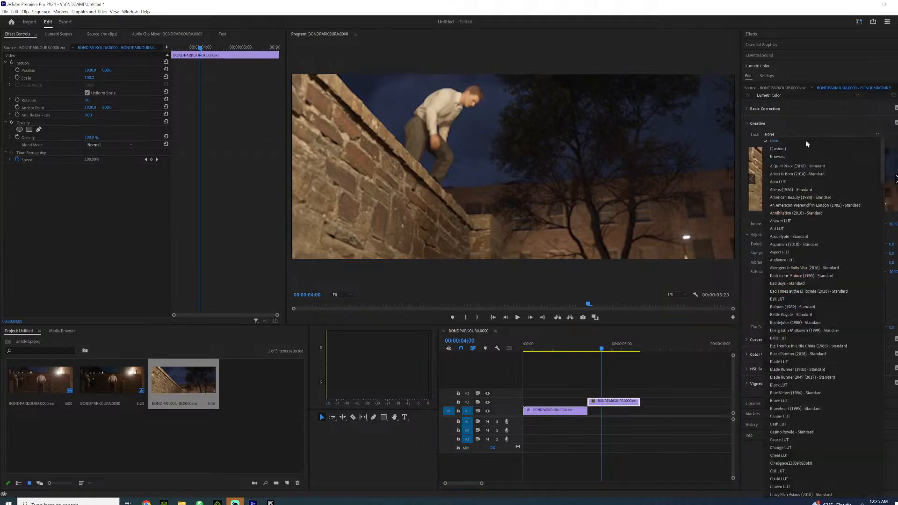
scroll(809, 288, "down", 2)
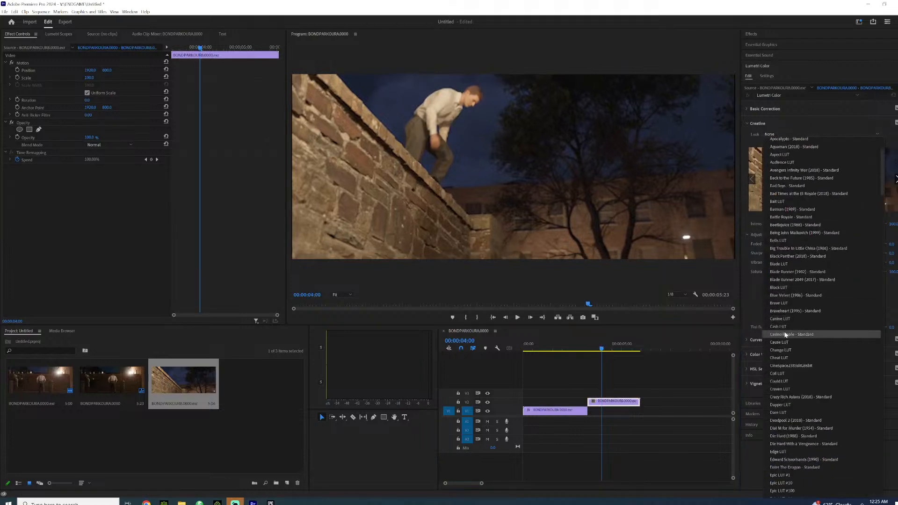
left_click(786, 334)
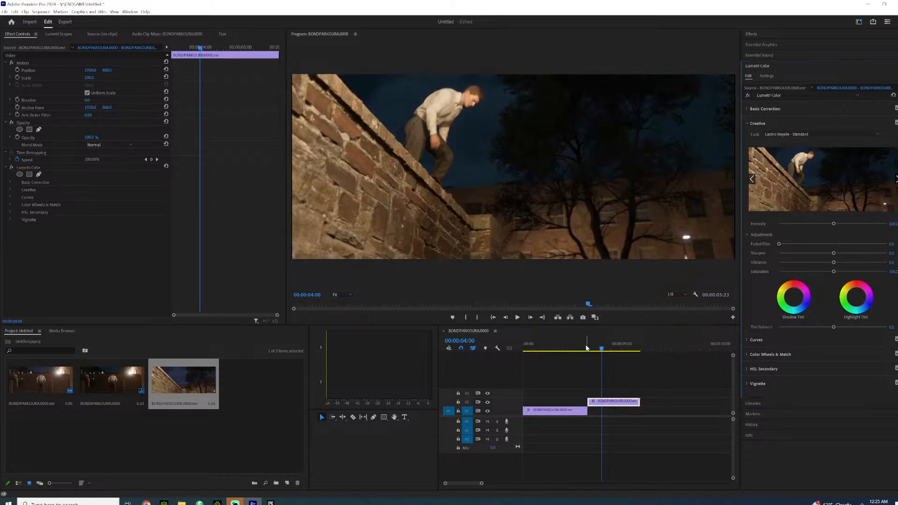
Trim a short piece off the start of the BONDPARKOURA clip and move the BONDPARKOURB clip down to V1 directly after it
left_click_drag(587, 347, 540, 354)
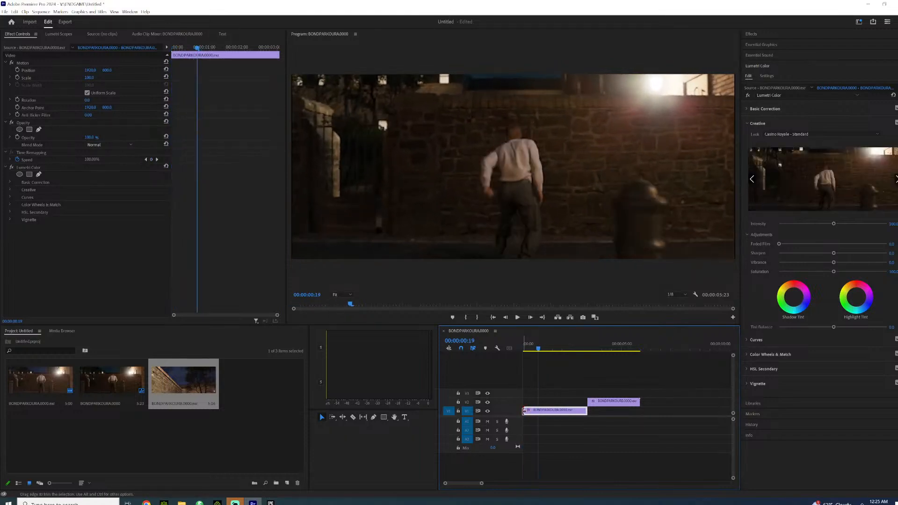
left_click_drag(524, 411, 535, 410)
left_click_drag(533, 350, 617, 353)
key("space")
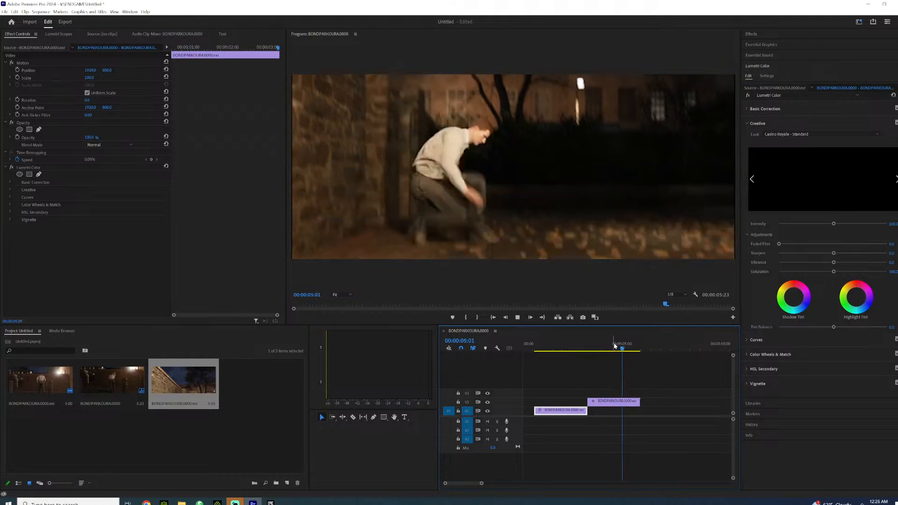
mouse_move(570, 348)
left_mouse_down()
mouse_move(600, 350)
mouse_move(584, 350)
left_mouse_up()
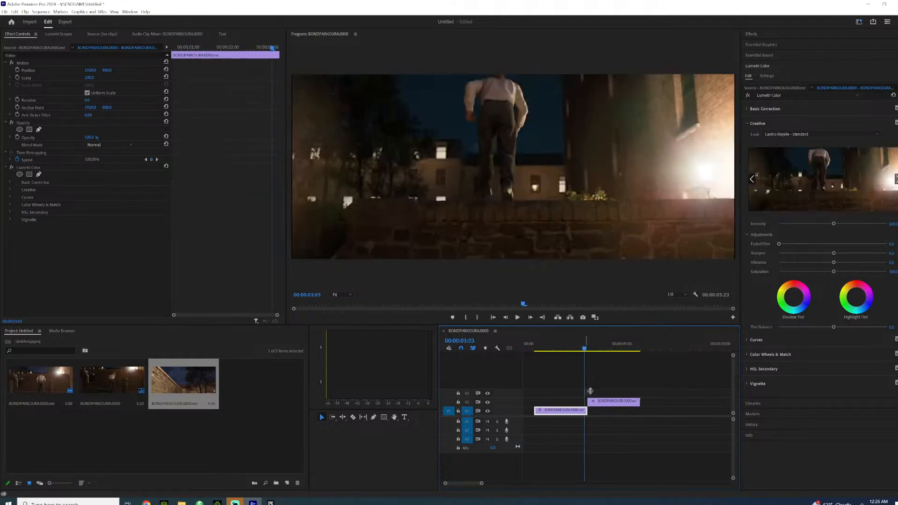
left_click_drag(610, 406, 603, 413)
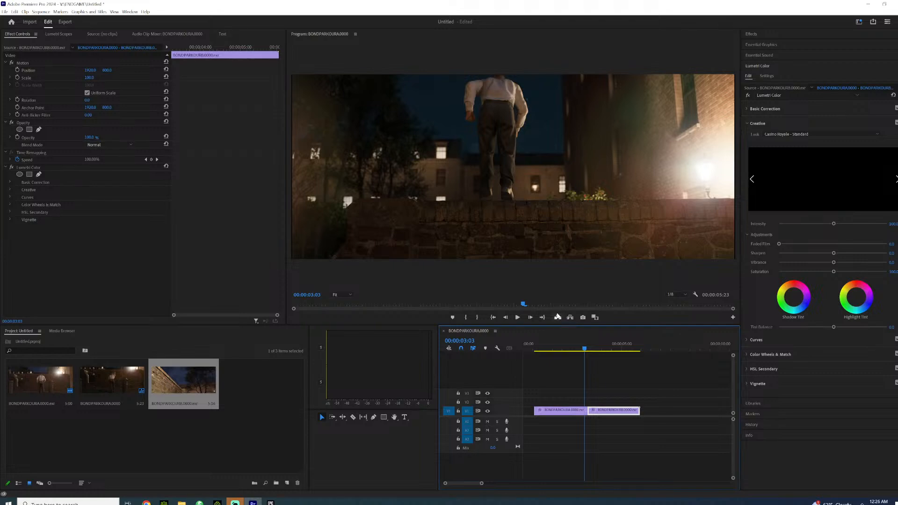
Play and scrub the two parkour clips to check the cut between the wall climb and the jump down
left_click_drag(556, 349, 586, 350)
key("space")
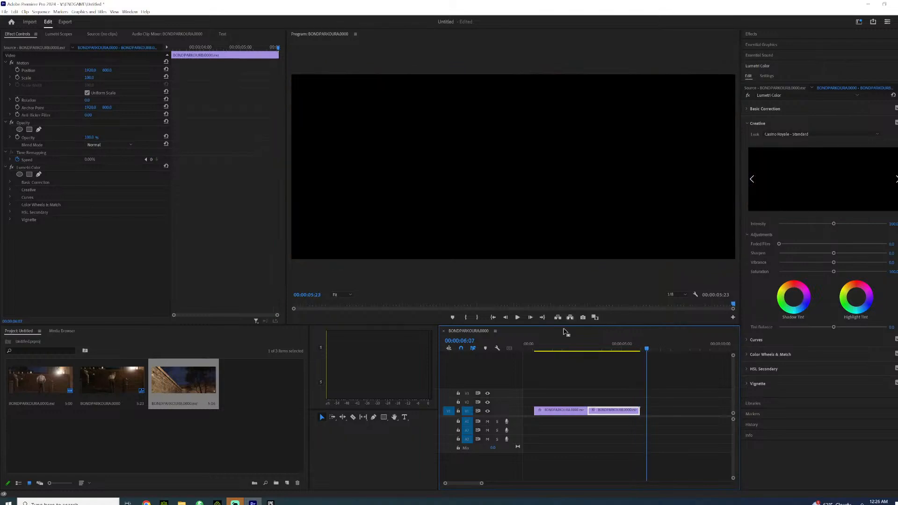
left_click(573, 348)
left_click_drag(574, 346, 550, 340)
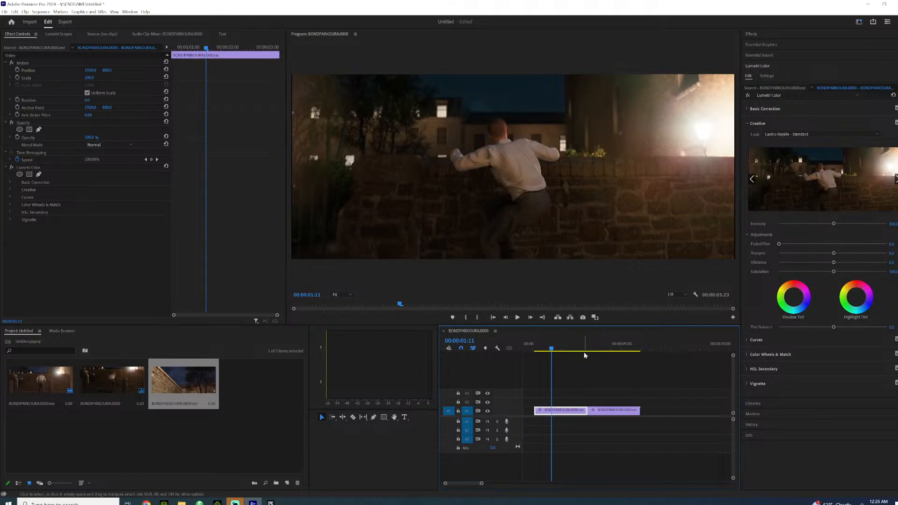
mouse_move(578, 346)
left_mouse_down()
mouse_move(629, 340)
mouse_move(534, 335)
mouse_move(577, 336)
left_mouse_up()
Import the ENDGAMEOPENINGSHOT image sequence from the LONDONSCENE, TOWERBRIDGE, OPENINGSHOT folder, starting at frame 0000
right_click(254, 391)
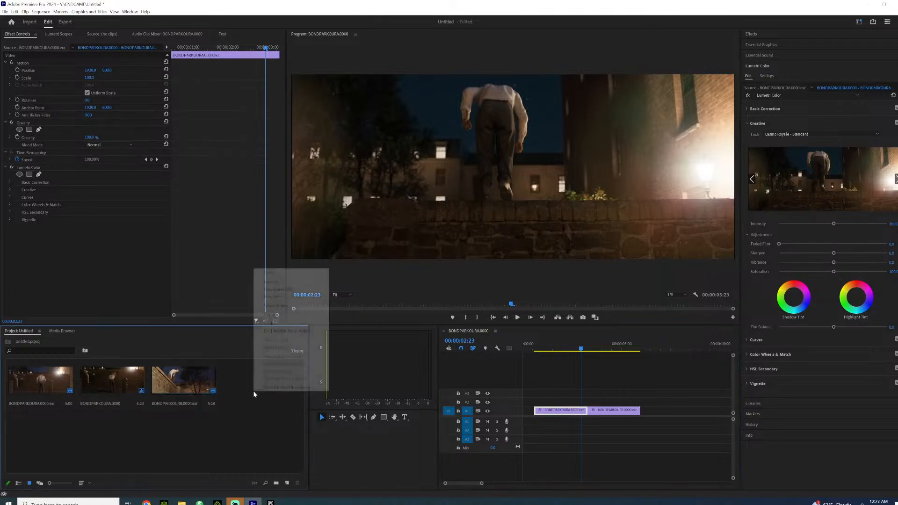
left_click(276, 314)
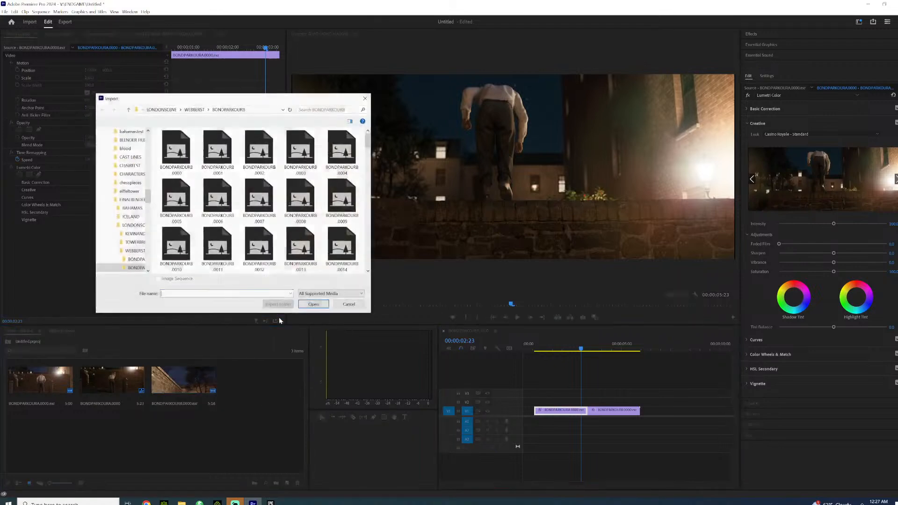
left_click(193, 109)
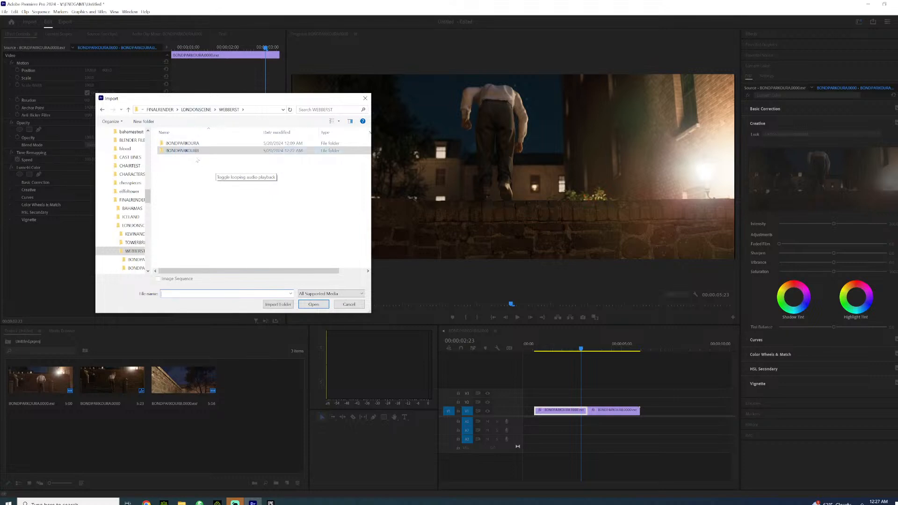
left_click(198, 110)
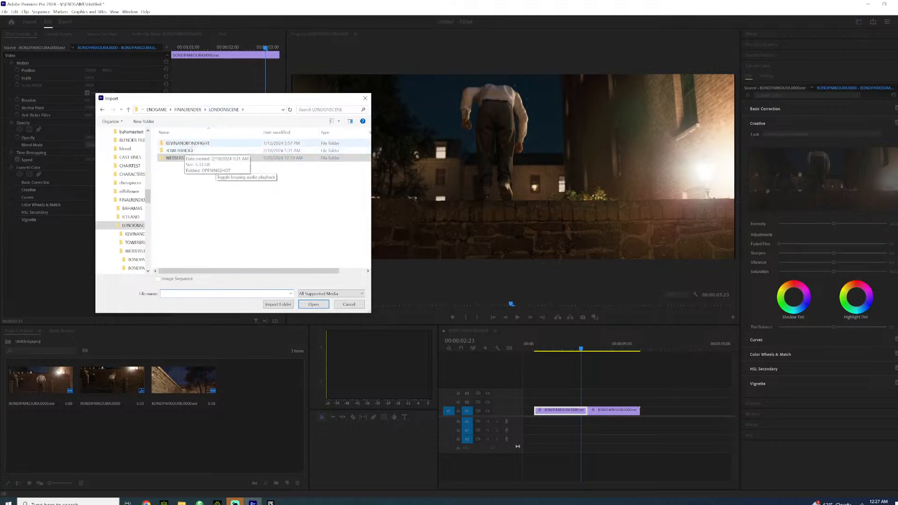
double_click(181, 150)
double_click(180, 143)
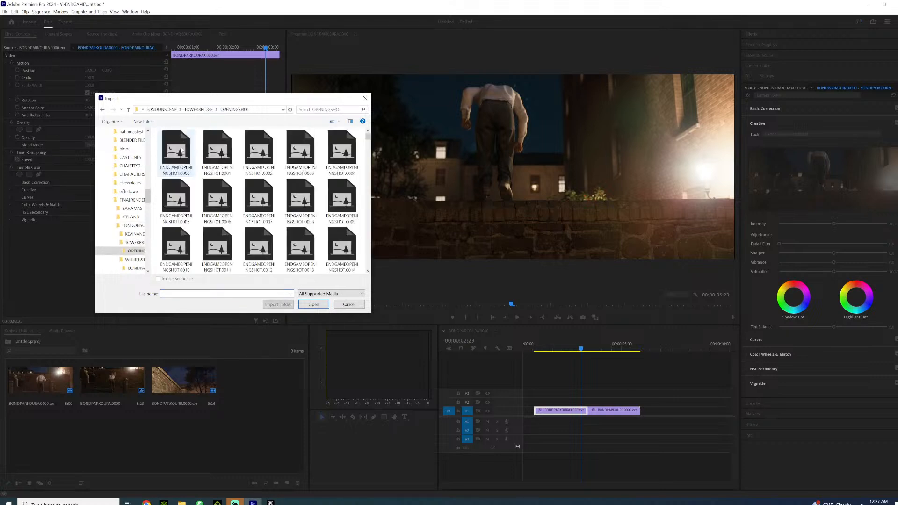
left_click(180, 145)
left_click(314, 304)
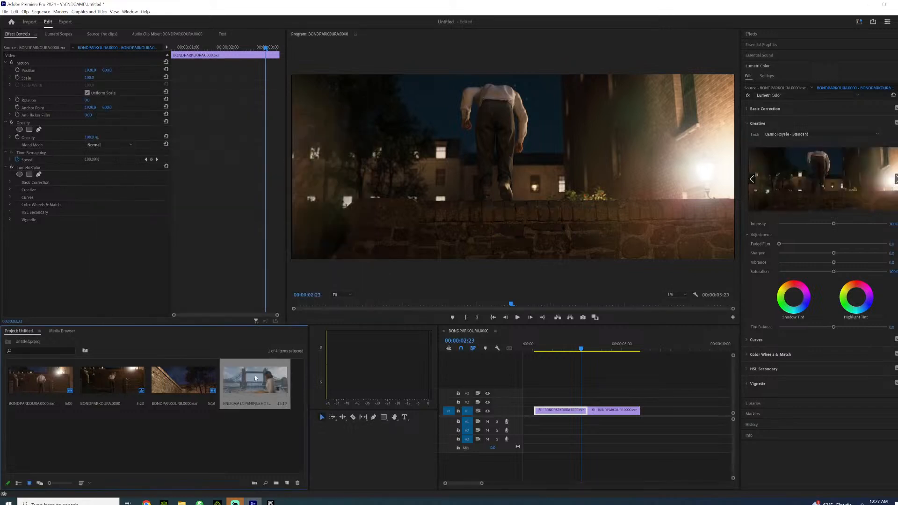
Preview the Tower Bridge opening shot on track V4 above the parkour clips and remove it from the timeline
left_click_drag(251, 387, 519, 384)
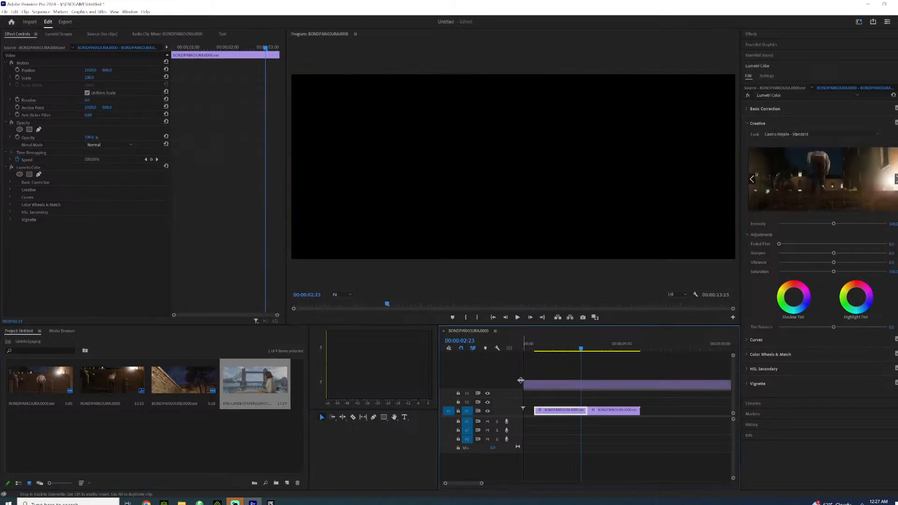
left_click(627, 346)
left_click_drag(636, 347, 695, 348)
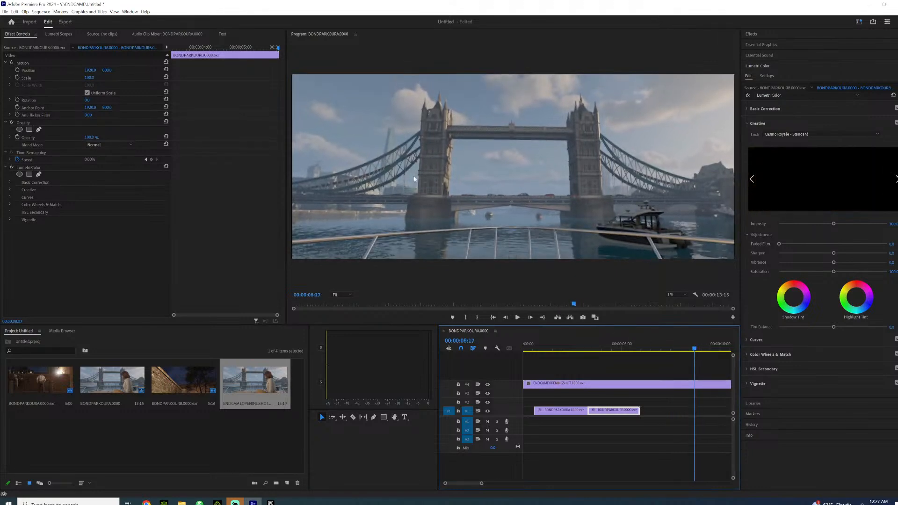
left_click(601, 386)
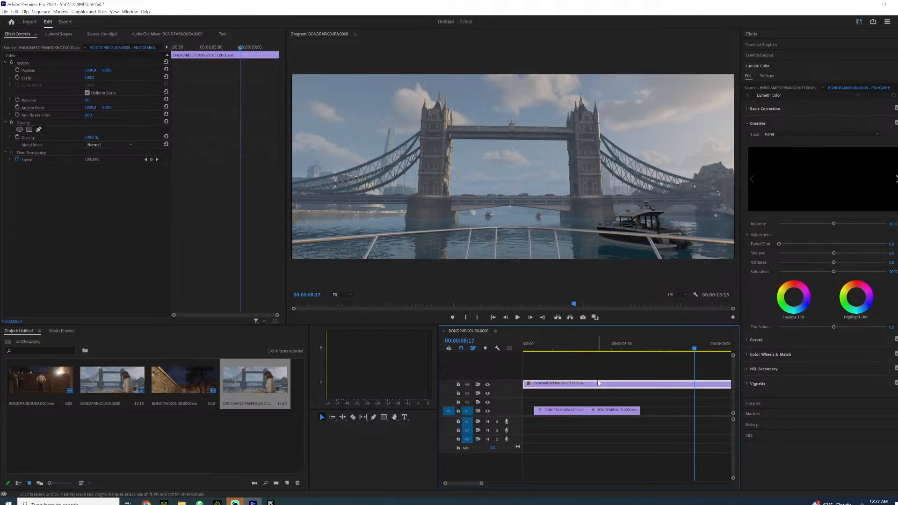
key("Delete")
Play the graded parkour edit forward and backward to examine the motion and the transition between both shots
left_click(569, 346)
key("space")
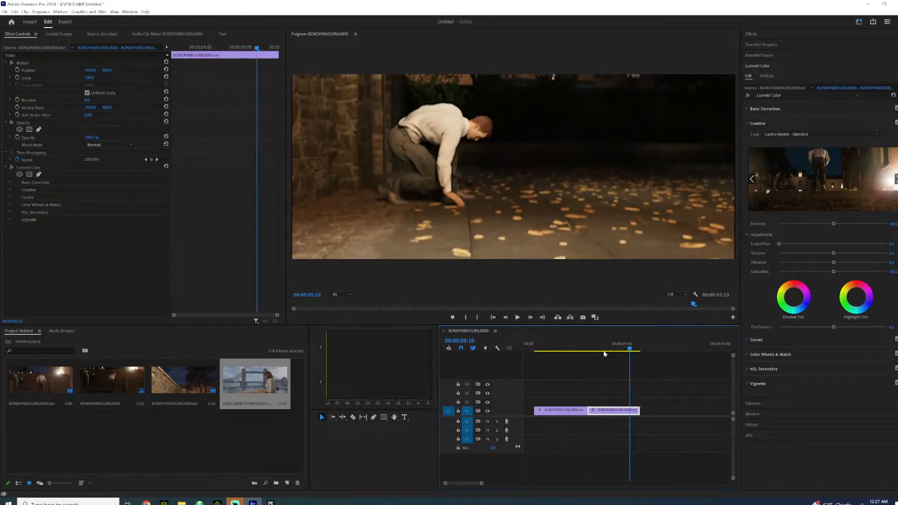
left_click(602, 350)
key("j")
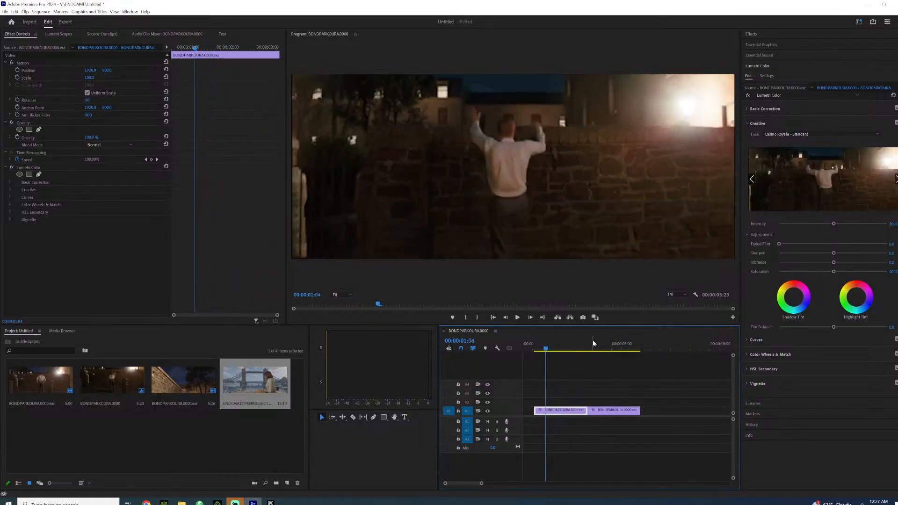
key("l")
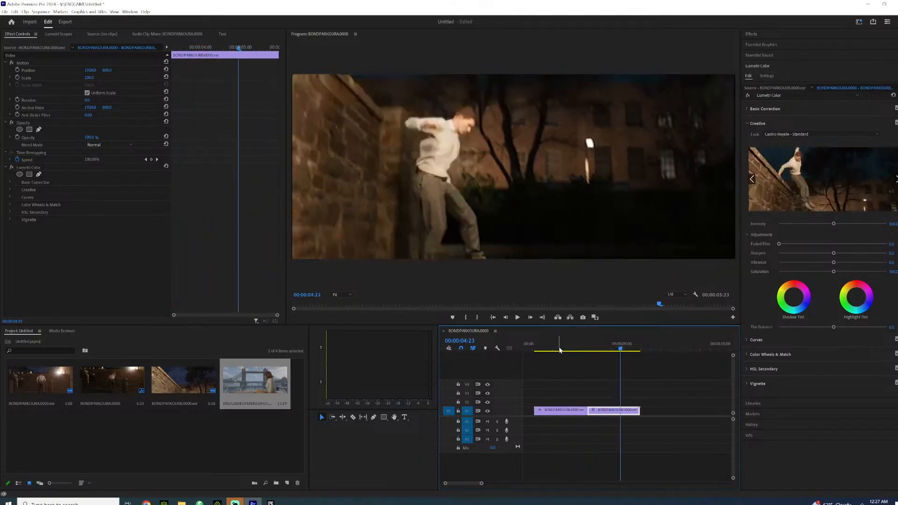
left_click(580, 344)
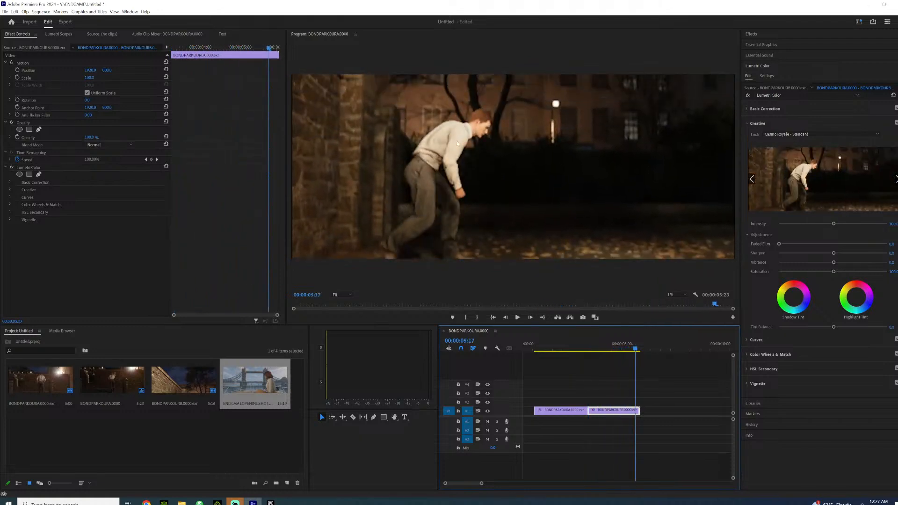
Close the gap before the first parkour clip and play the shortened edit from the wall climb to the landing
left_click_drag(570, 350, 541, 348)
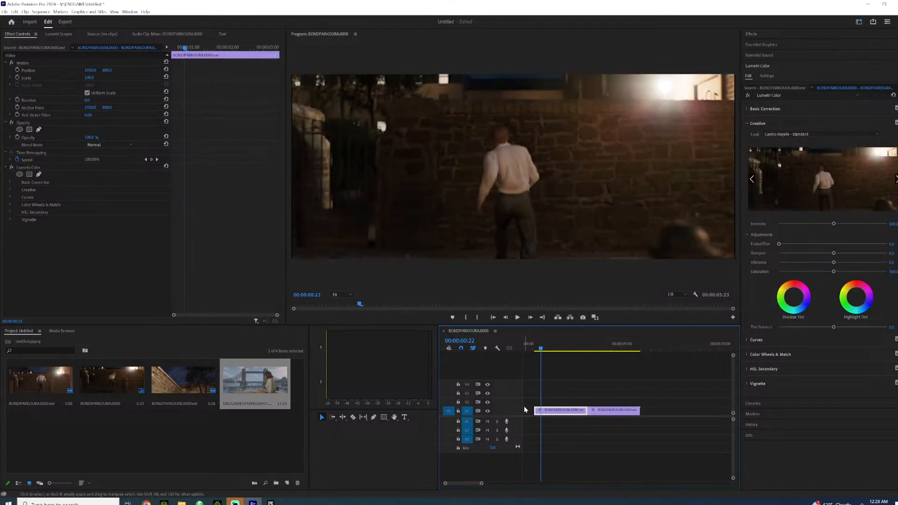
left_click(551, 347)
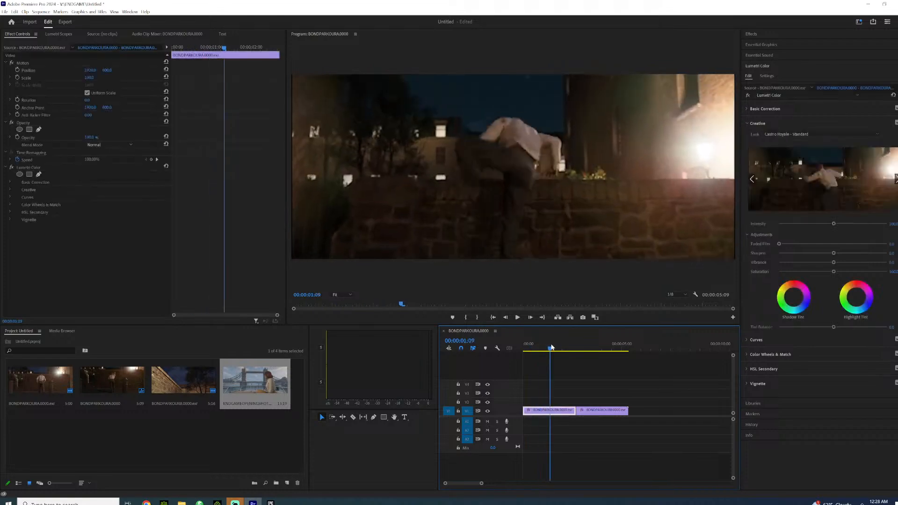
key("space")
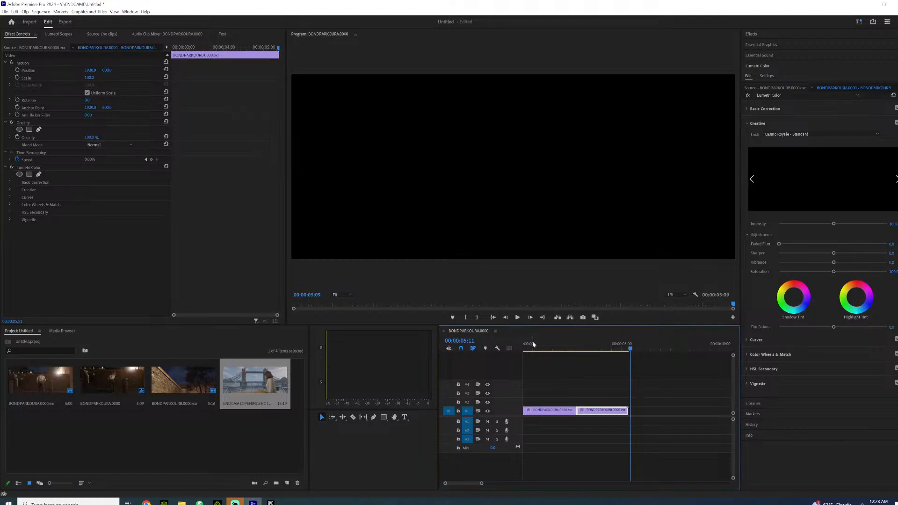
left_click_drag(545, 346, 610, 350)
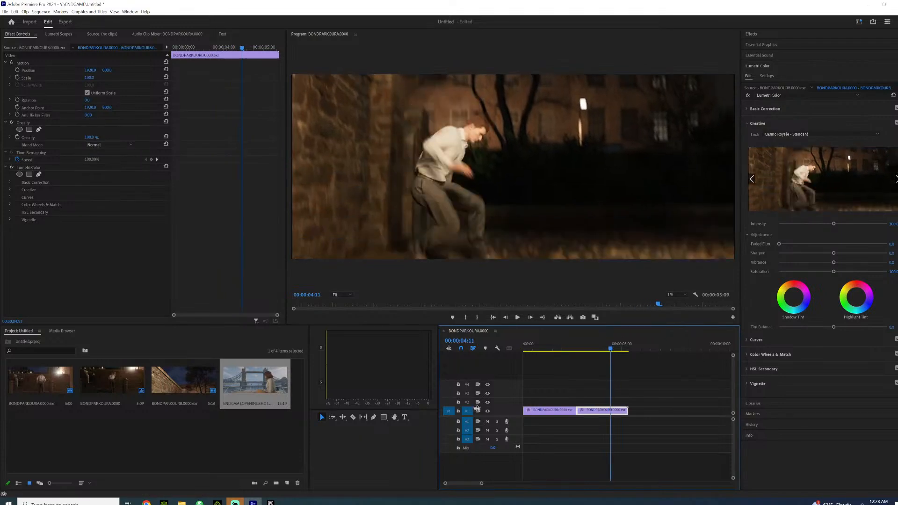
Set the scale of both parkour clips to 101
left_click_drag(481, 483, 528, 483)
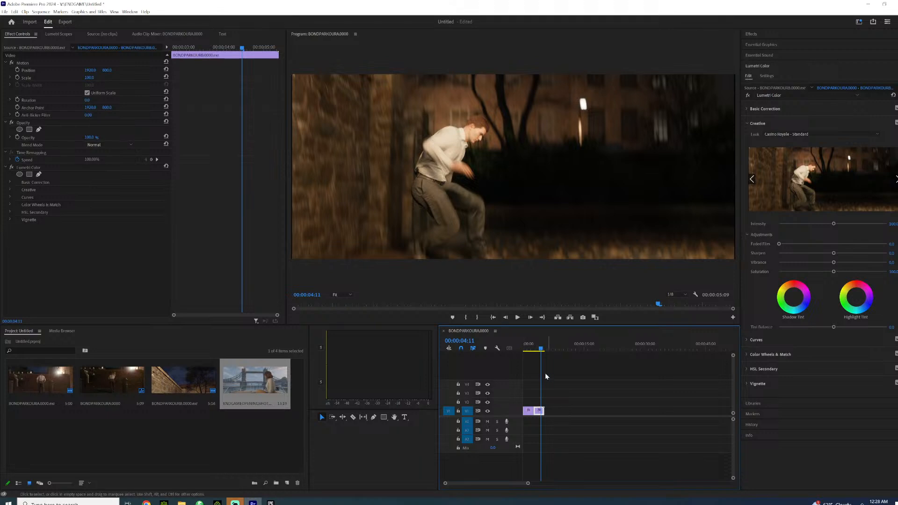
left_click(528, 349)
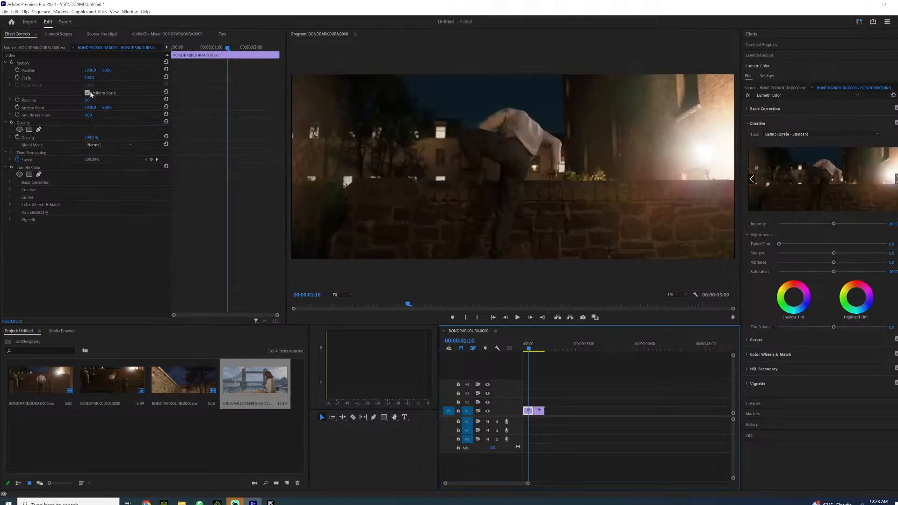
left_click(89, 78)
type("101")
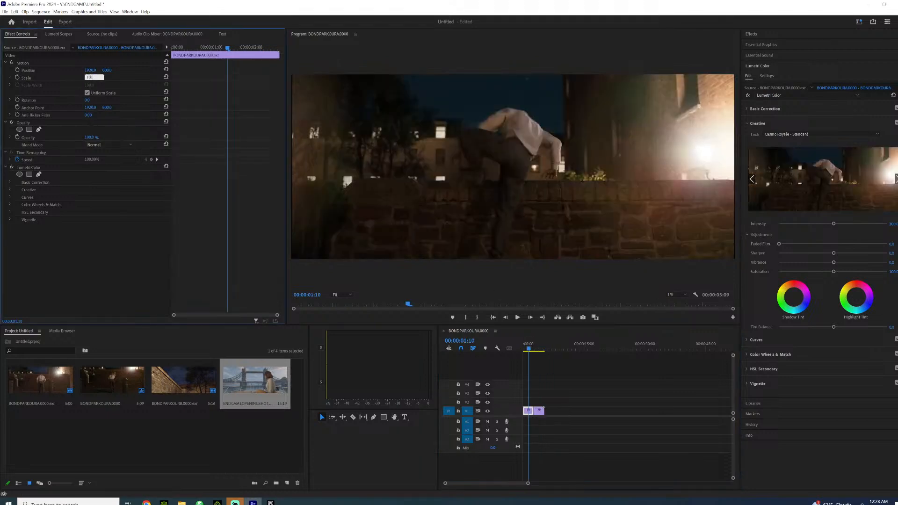
key("Return")
left_click(537, 346)
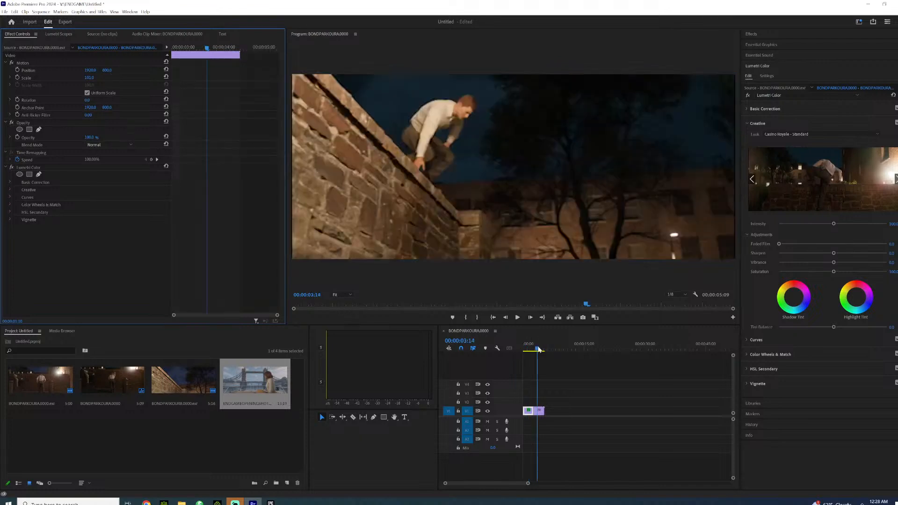
left_click(93, 77)
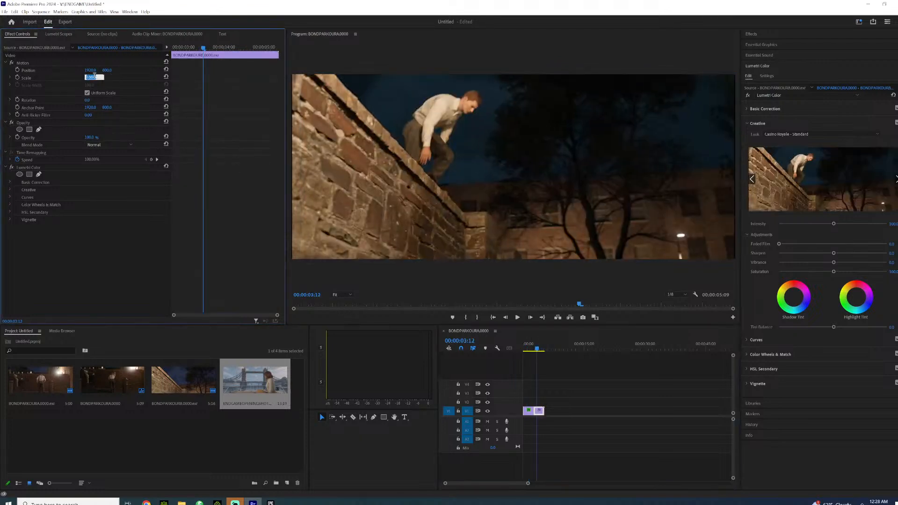
type("101")
key("Return")
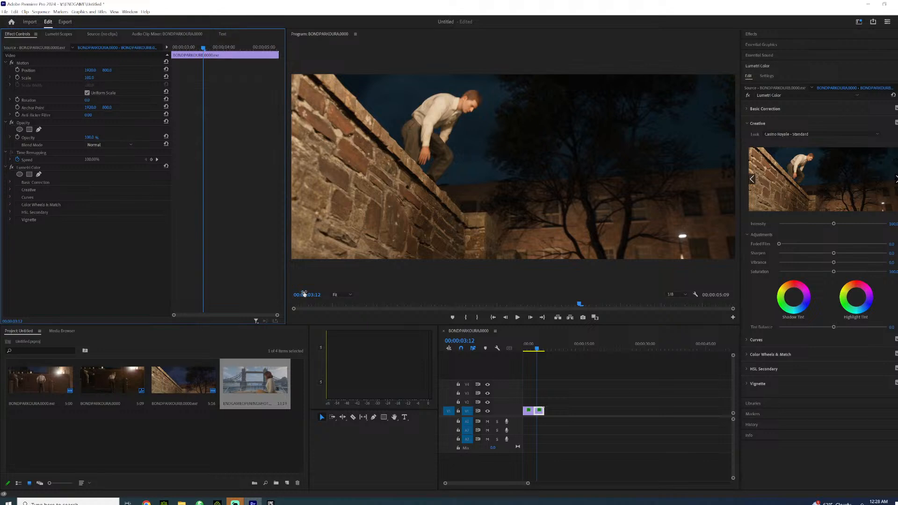
Play the rescaled parkour edit from the start and save the project
left_click(525, 347)
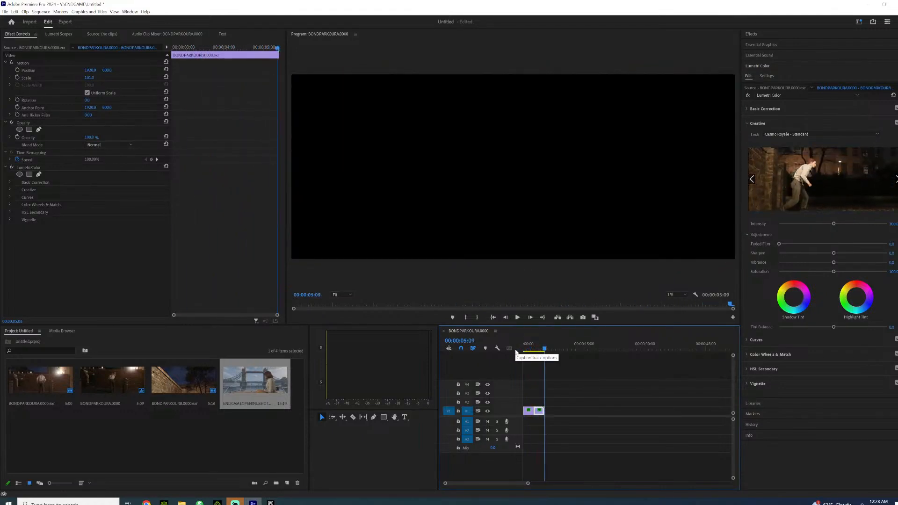
left_click_drag(524, 347, 530, 346)
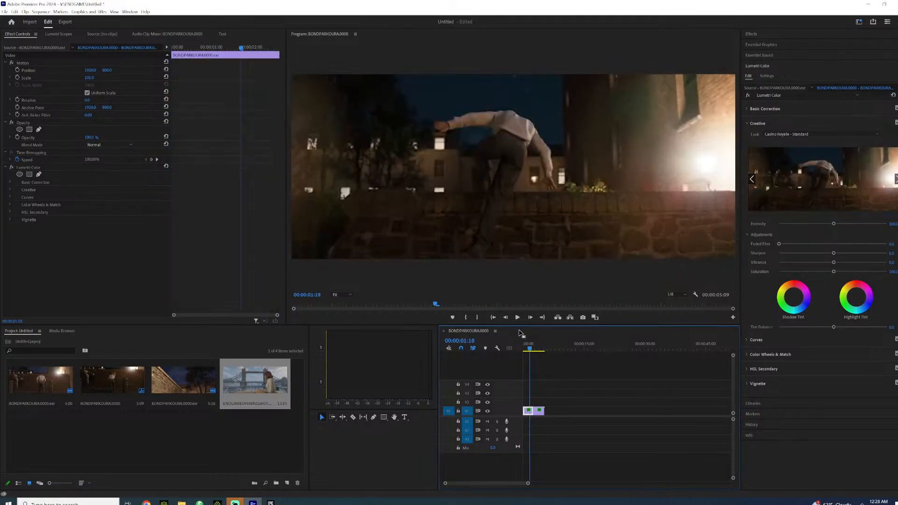
key("ctrl+s")
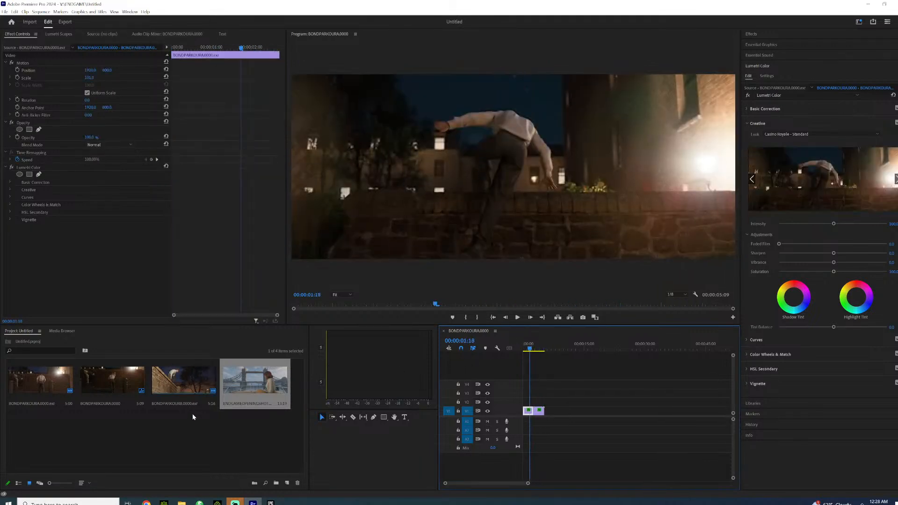
Switch to the Epic Games Launcher, open the ENDGAME_5_3 project from the Unreal Engine library, and minimize its message log
left_click(271, 503)
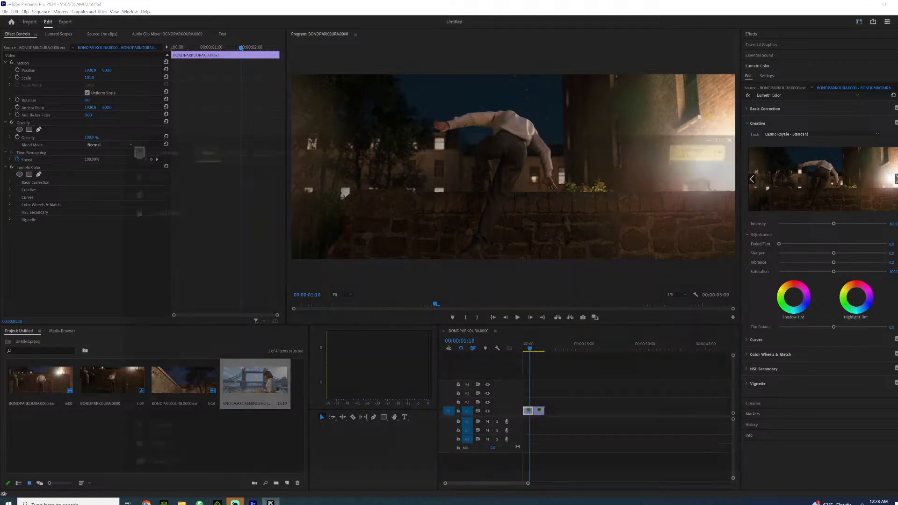
left_click(309, 69)
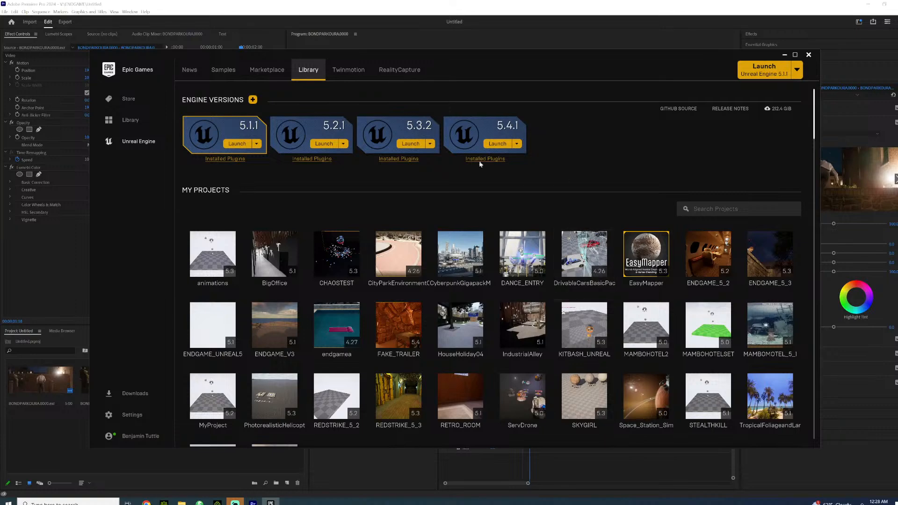
scroll(633, 321, "down", 2)
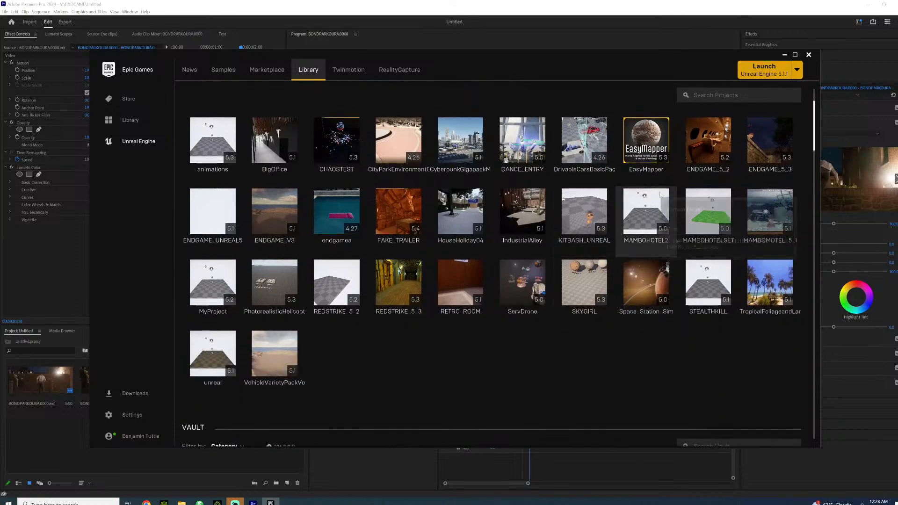
double_click(755, 155)
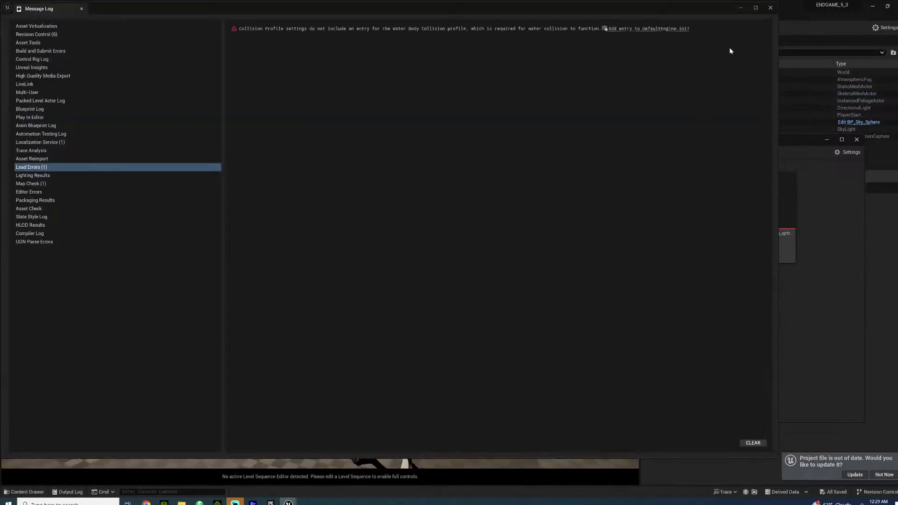
left_click(737, 8)
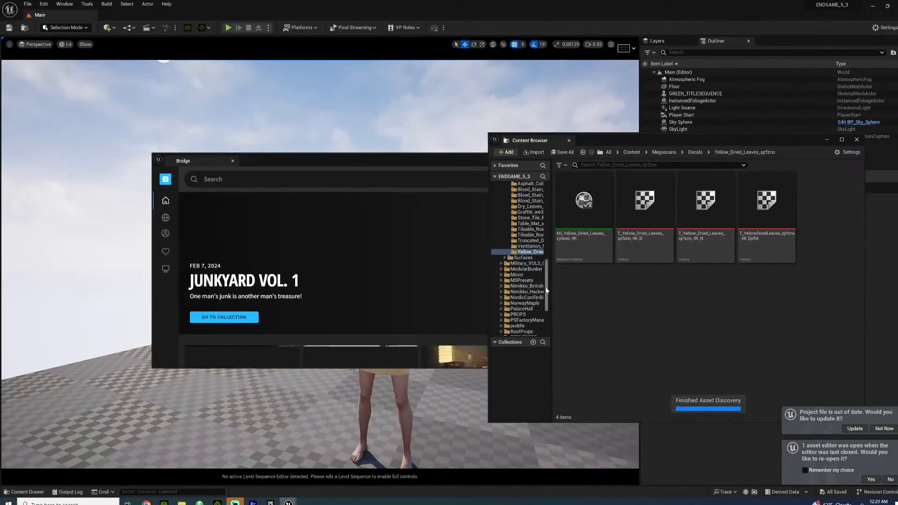
Load the CHURCHST level from the SETS, UK, LONDON content folder
scroll(541, 310, "down", 5)
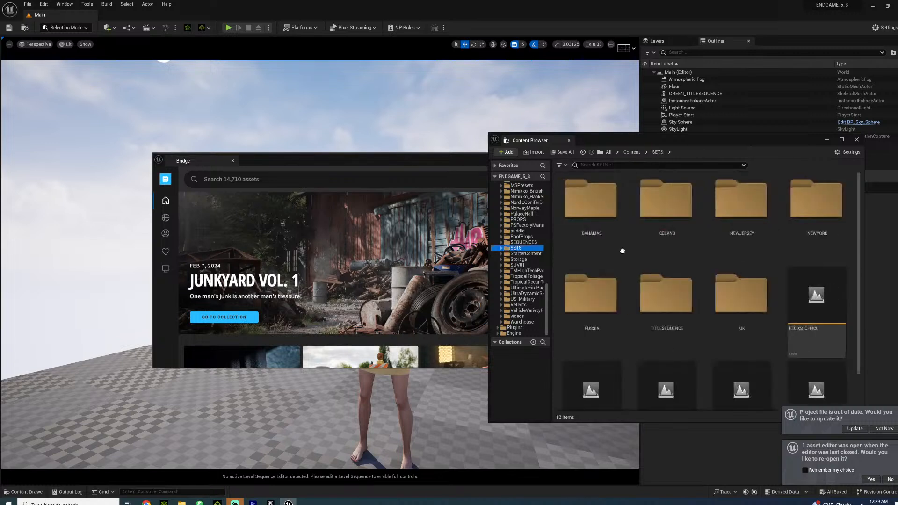
left_click(516, 248)
scroll(739, 281, "down", 1)
left_click(738, 268)
double_click(739, 268)
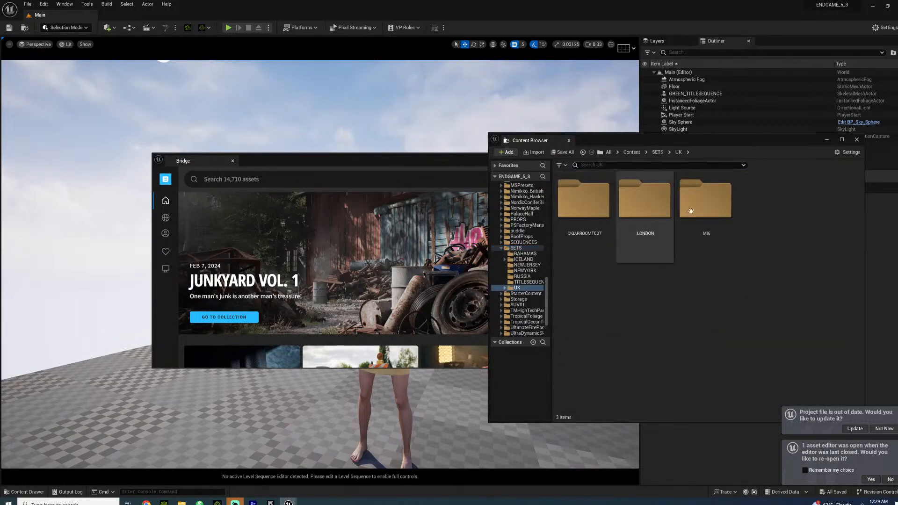
double_click(646, 201)
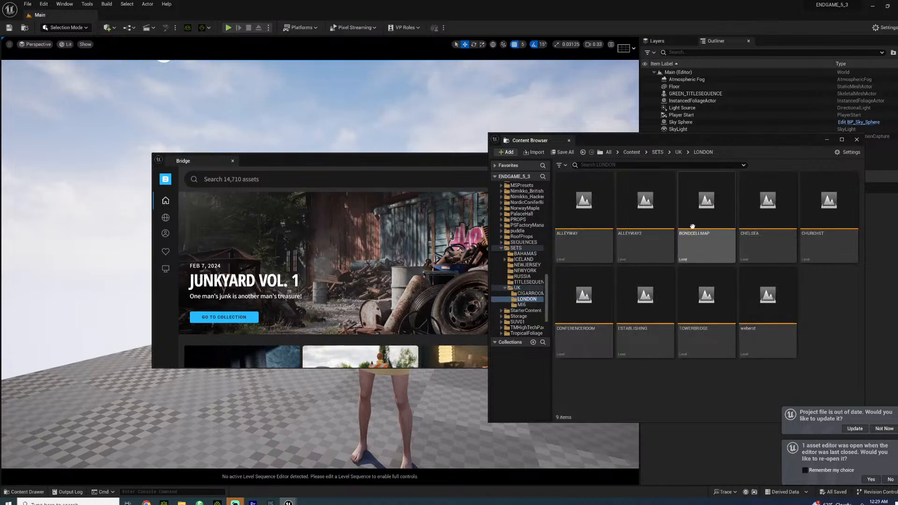
double_click(818, 222)
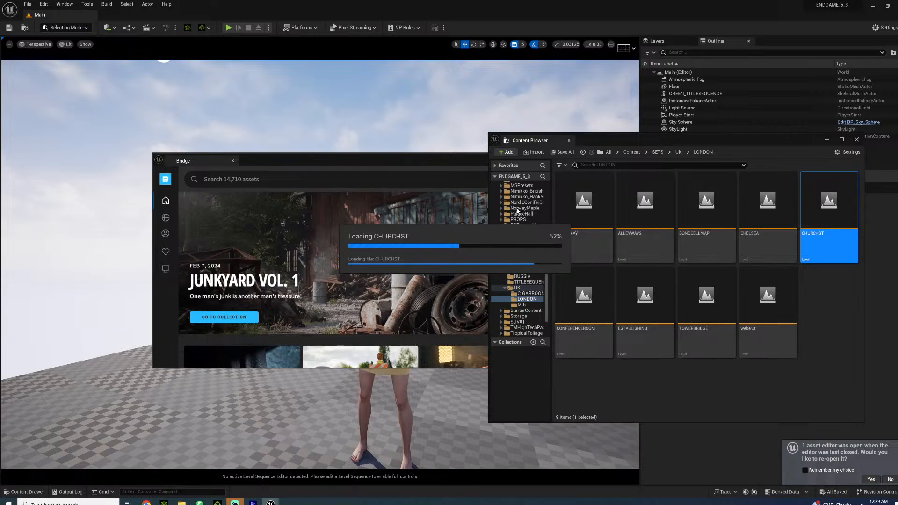
Minimize the message log, Content Browser and Bridge windows and look around the Church Street set
left_click(253, 502)
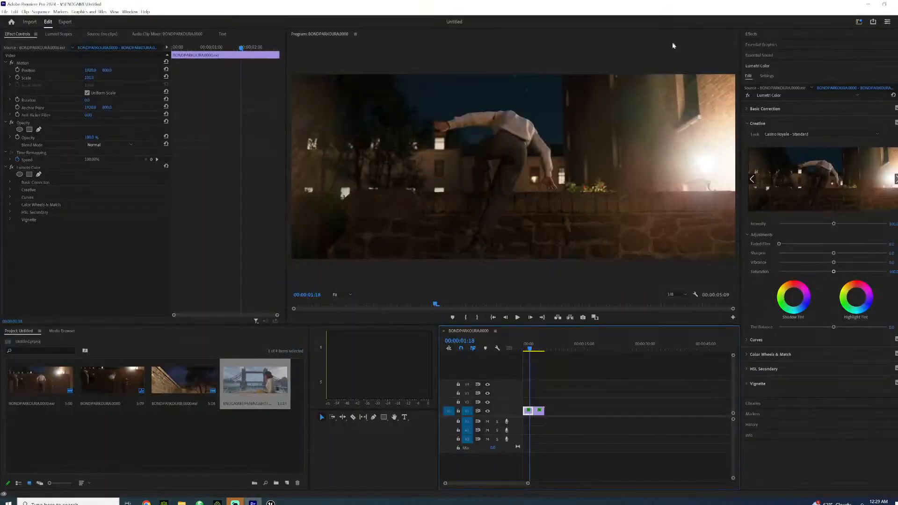
key("alt+Tab")
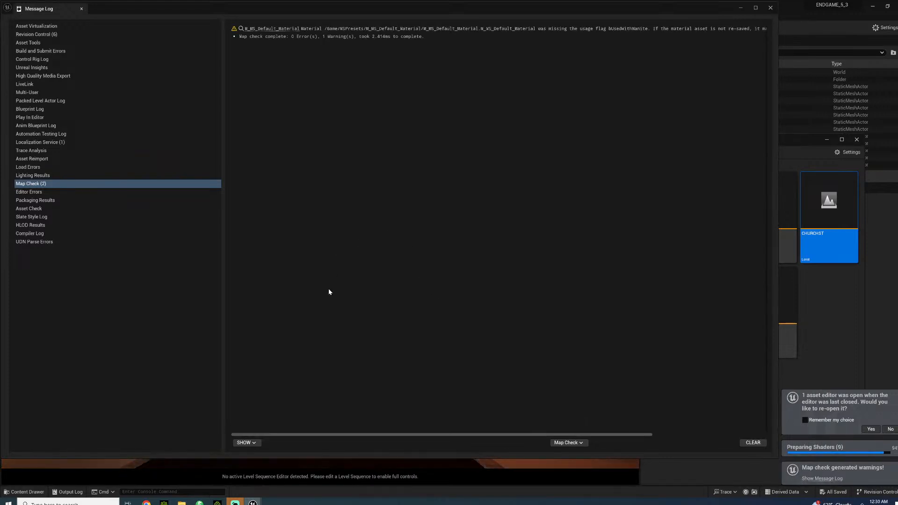
left_click(740, 10)
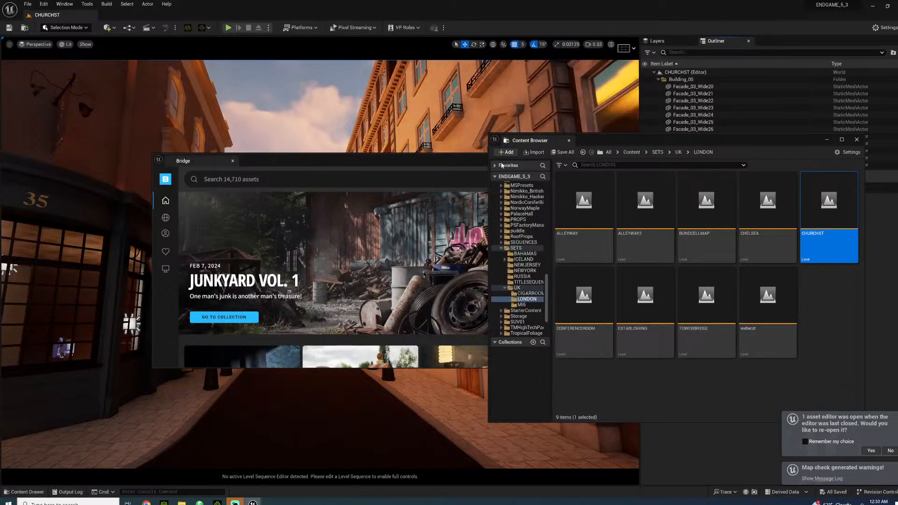
left_click(524, 162)
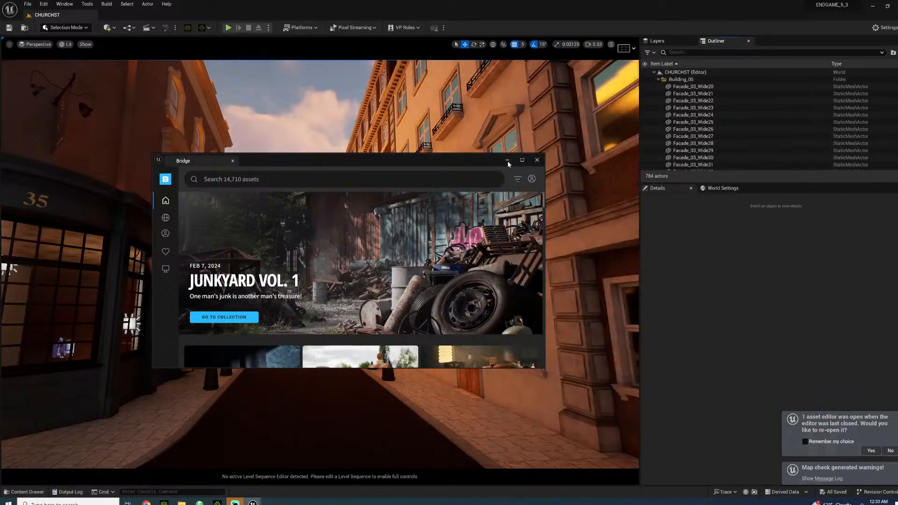
left_click(507, 161)
right_click_drag(320, 265, 173, 280)
Load the CHELSEA level from the SETS, UK, LONDON content folder
key("ctrl+space")
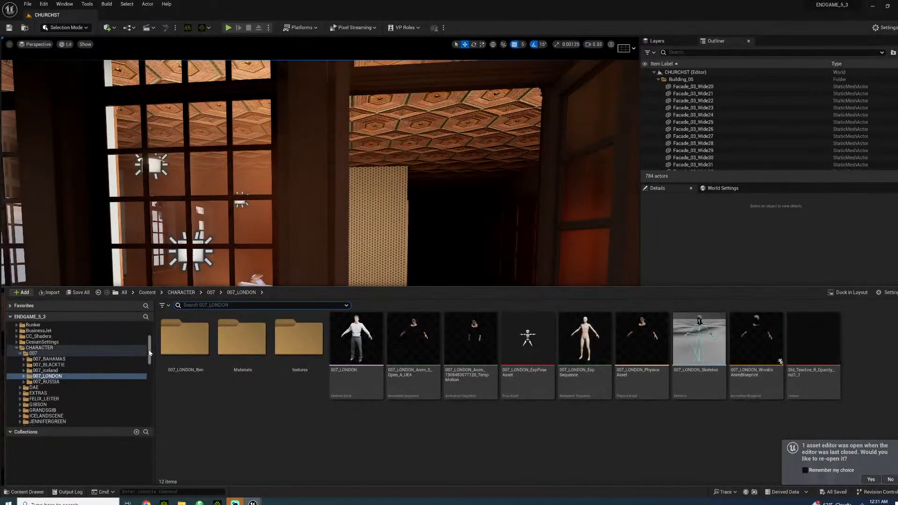
left_click_drag(149, 351, 131, 410)
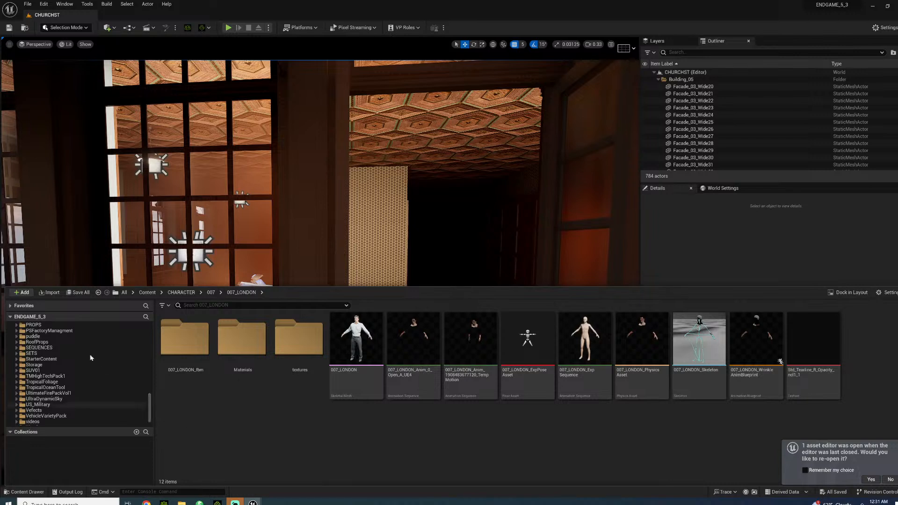
left_click(65, 353)
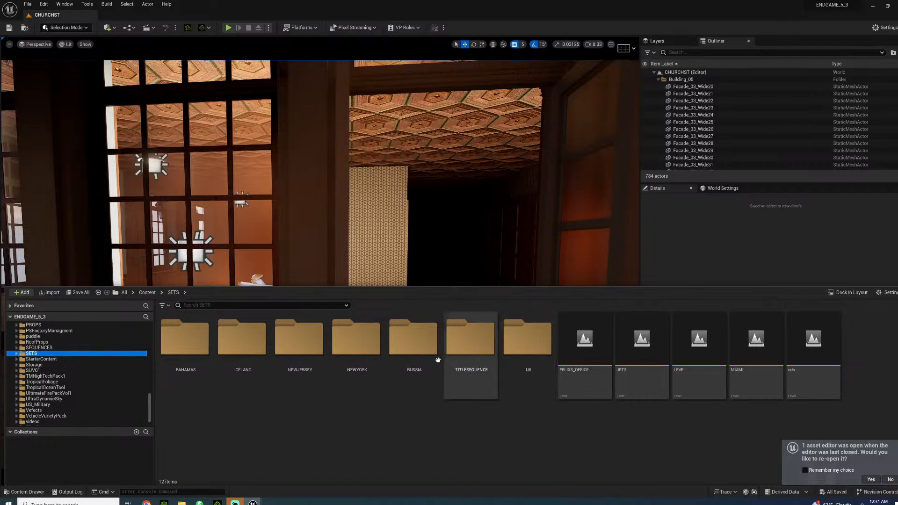
double_click(527, 356)
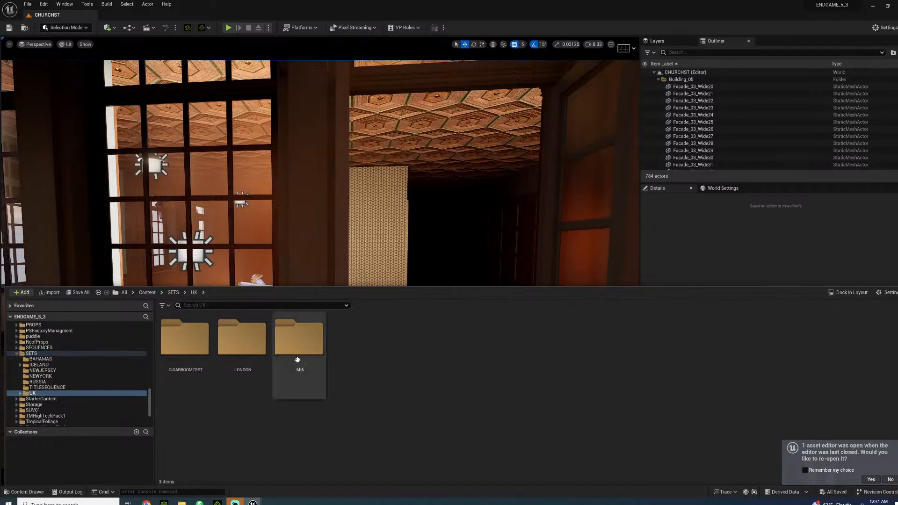
double_click(239, 356)
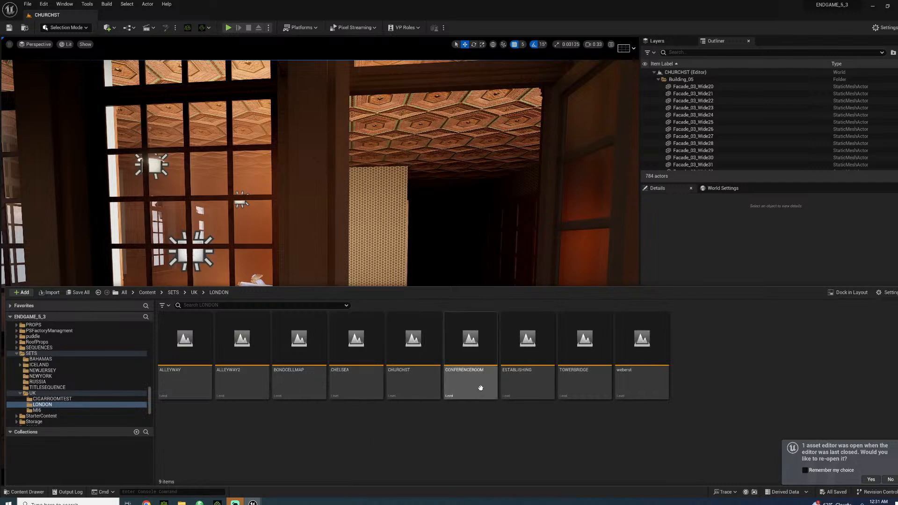
double_click(363, 367)
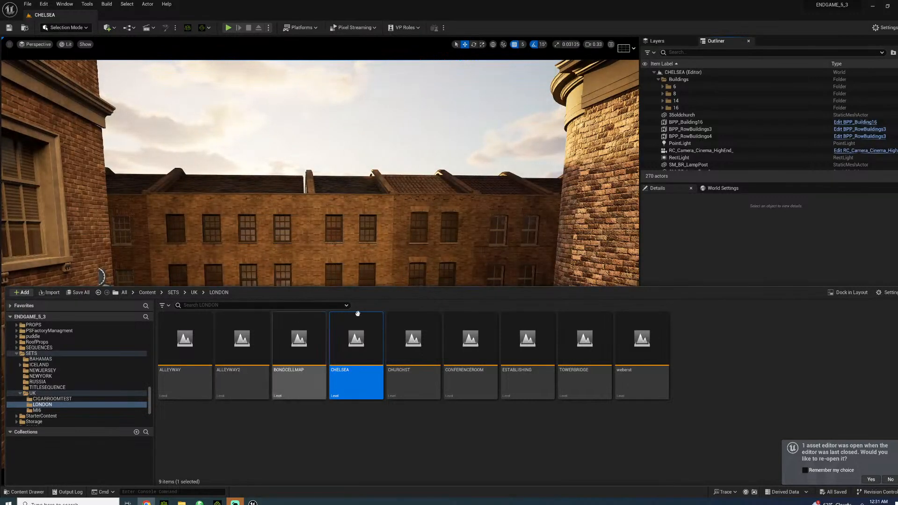
Fly along the Chelsea street set to examine the brick facades, street lamps and the number 35 corner pub
right_click_drag(334, 227, 454, 245)
key("w")
key("w")
key("w")
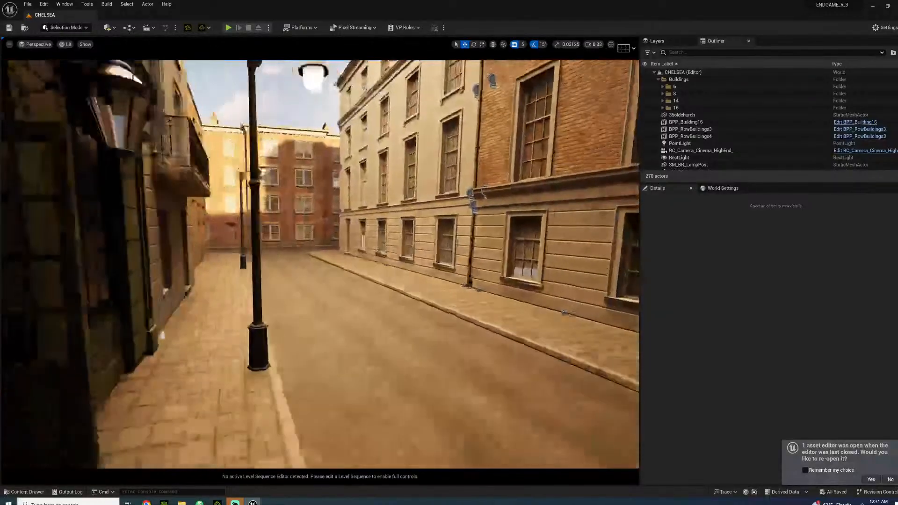
key("w")
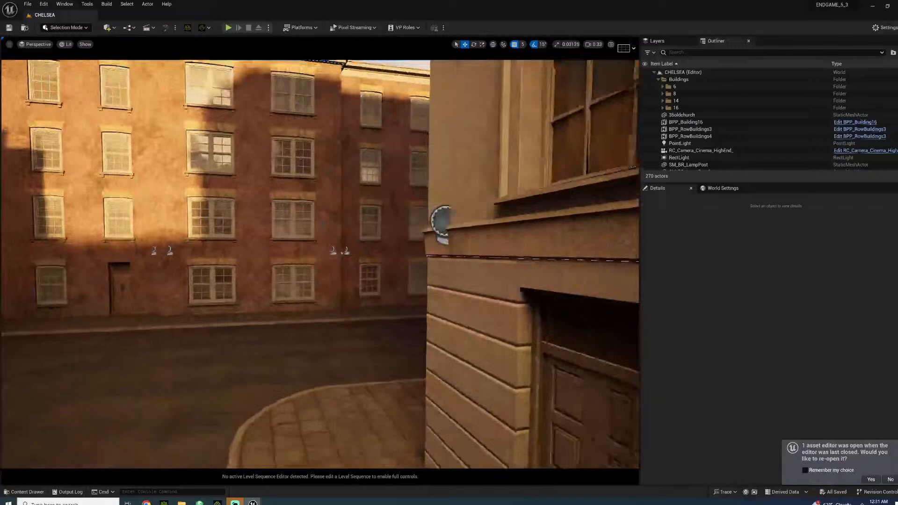
key("s")
right_click_drag(454, 246, 821, 246)
key("w")
key("w")
key("s")
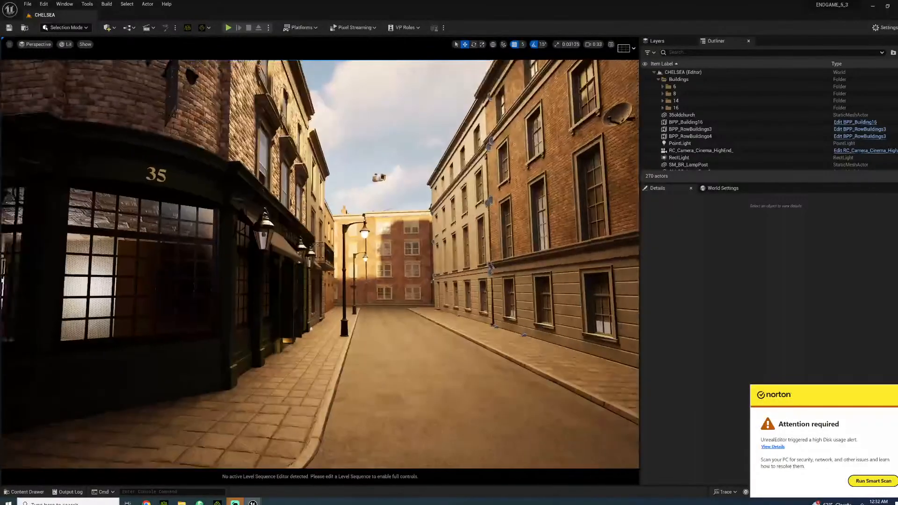
right_click_drag(184, 344, 156, 313)
Load the TOWERBRIDGE level from the LONDON folder and dismiss the Norton usage alert
left_click(28, 493)
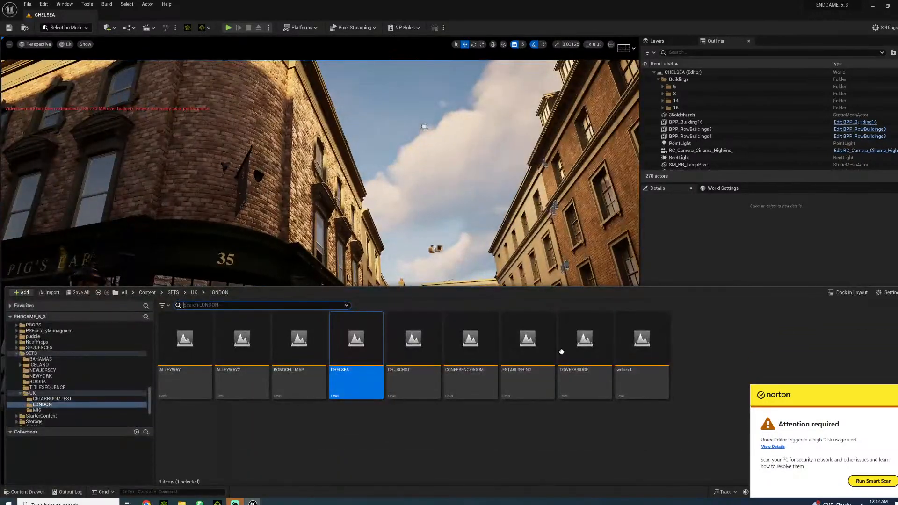
double_click(592, 364)
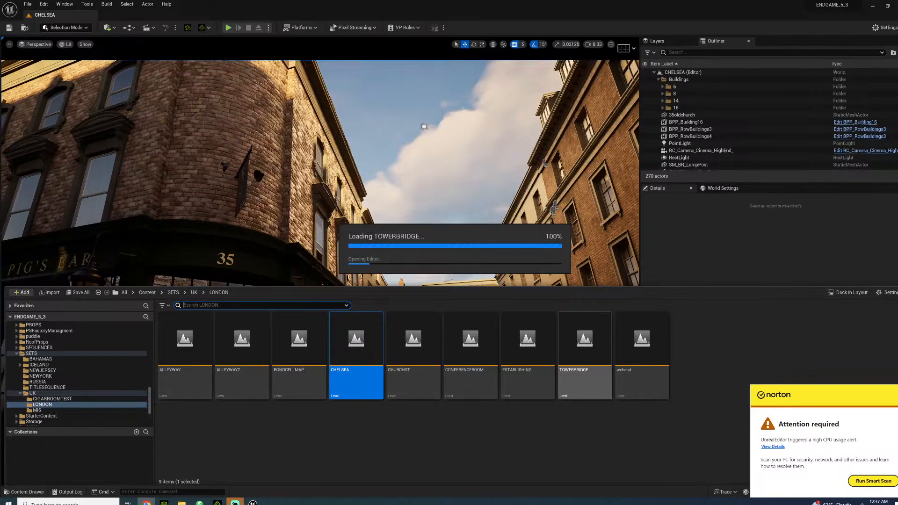
left_click(896, 395)
left_click(877, 414)
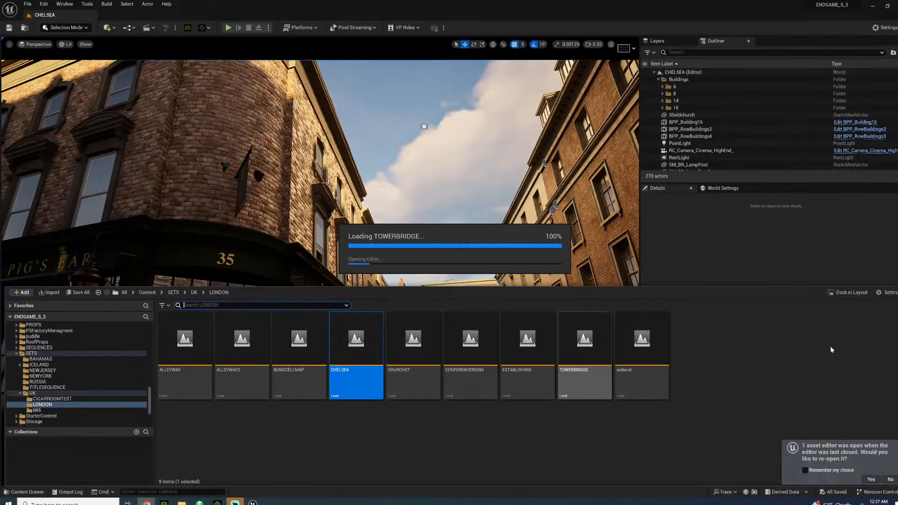